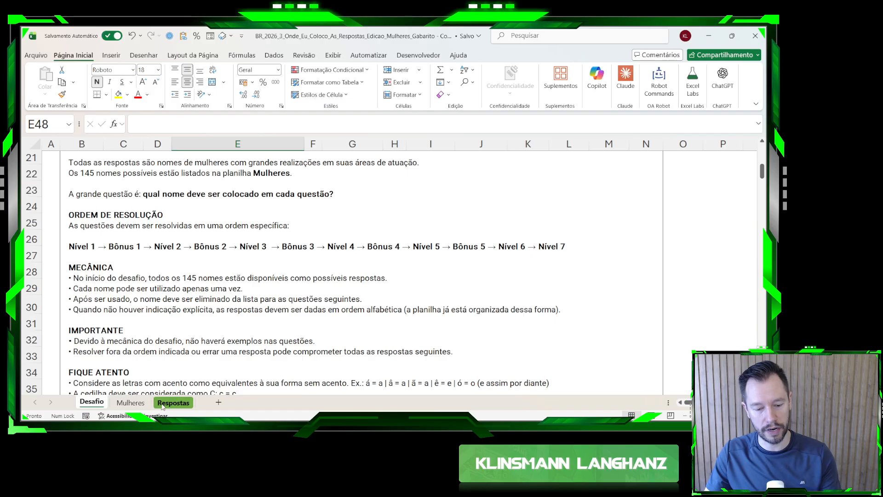
- Examine the numbered list of women's names on the Mulheres sheet from the first entry to the last
{"action": "left_click", "coordinate": [134, 403]}
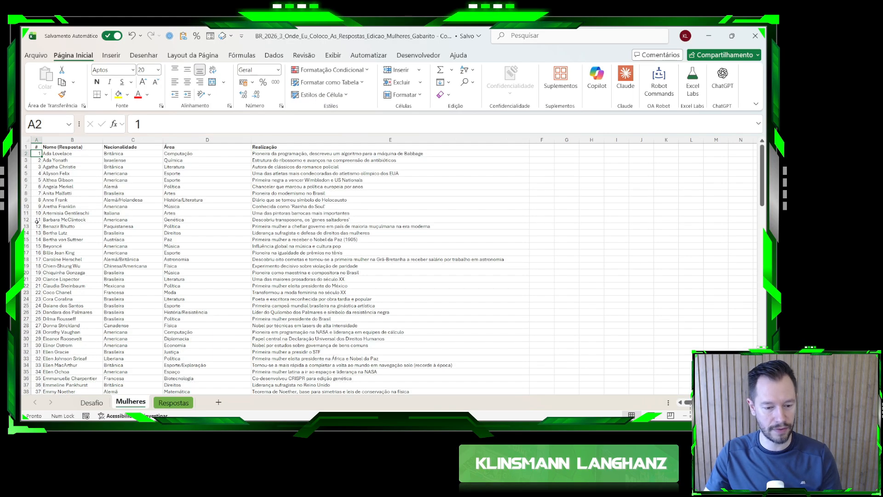
{"action": "scroll", "coordinate": [36, 221], "scroll_direction": "up", "scroll_amount": 5, "text": "ctrl"}
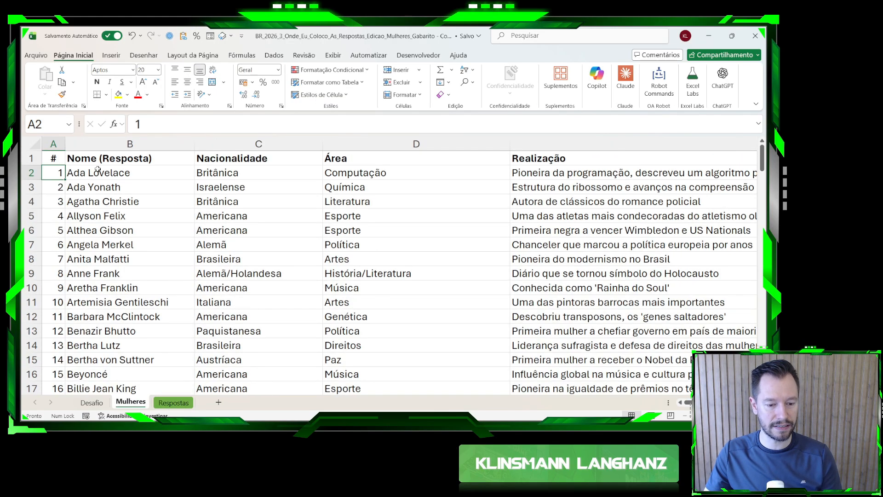
{"action": "left_click", "coordinate": [98, 171]}
{"action": "scroll", "coordinate": [99, 180], "scroll_direction": "down", "scroll_amount": 20}
{"action": "scroll", "coordinate": [100, 187], "scroll_direction": "down", "scroll_amount": 16}
{"action": "scroll", "coordinate": [108, 171], "scroll_direction": "up", "scroll_amount": 15}
{"action": "scroll", "coordinate": [108, 172], "scroll_direction": "up", "scroll_amount": 20}
{"action": "left_click", "coordinate": [57, 172]}
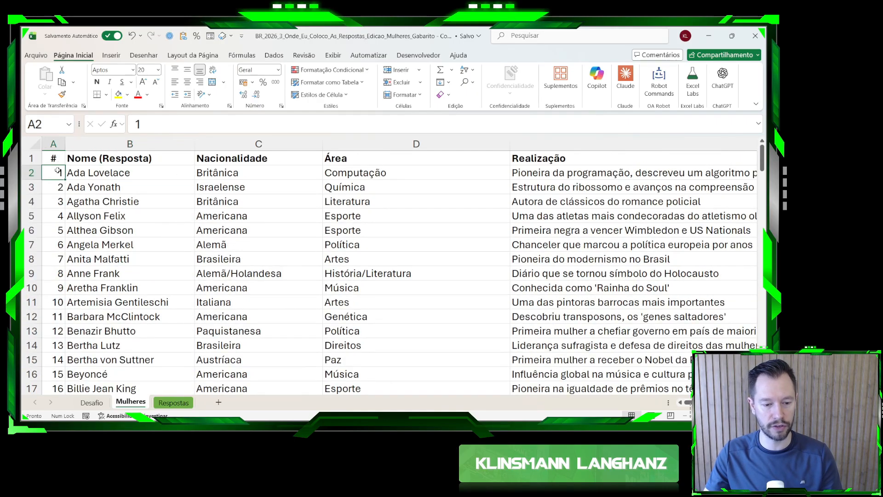
{"action": "key", "text": "ctrl+Down"}
{"action": "key", "text": "ctrl+Up"}
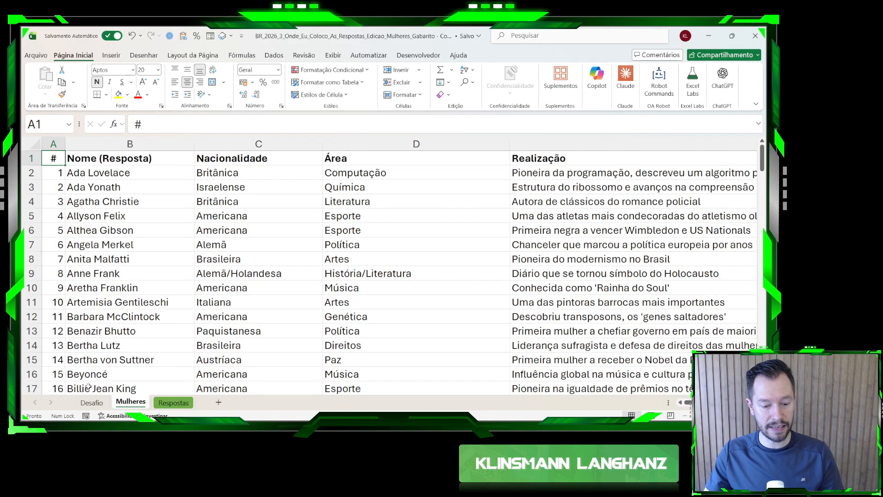
- Read the resolution order and mechanics in the Desafio instructions, checking them against the start of the Mulheres list
{"action": "left_click", "coordinate": [93, 401]}
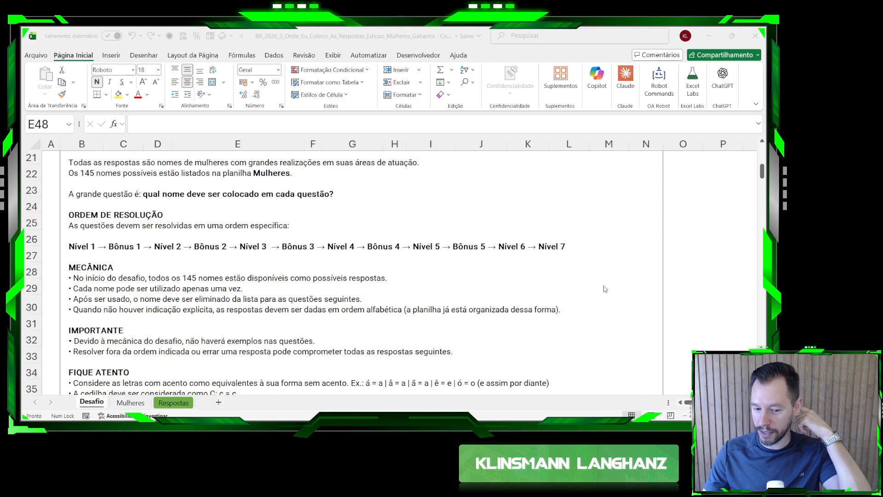
{"action": "left_click", "coordinate": [299, 295]}
{"action": "scroll", "coordinate": [299, 296], "scroll_direction": "down", "scroll_amount": 2}
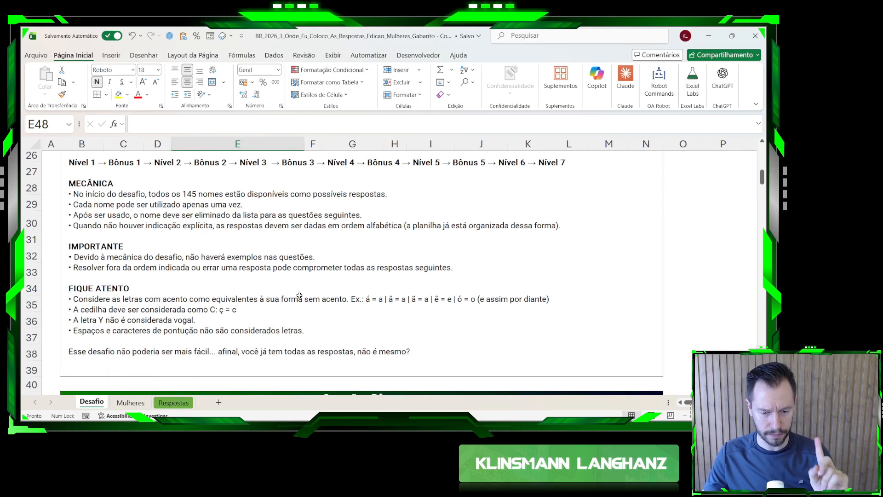
{"action": "scroll", "coordinate": [299, 296], "scroll_direction": "up", "scroll_amount": 4}
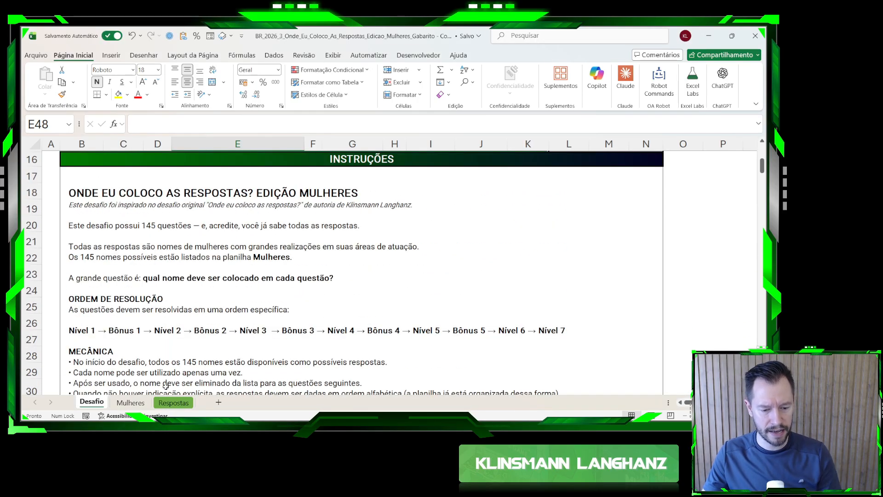
{"action": "left_click", "coordinate": [131, 403]}
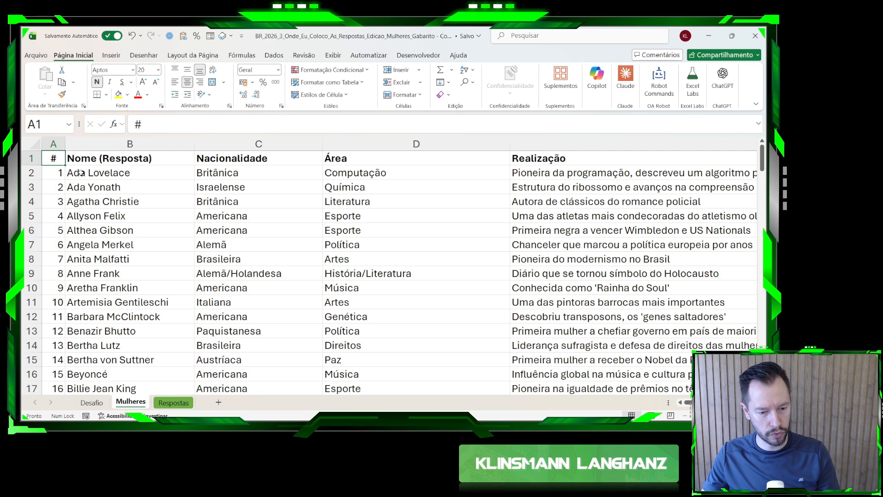
{"action": "left_click_drag", "start_coordinate": [80, 173], "coordinate": [86, 316]}
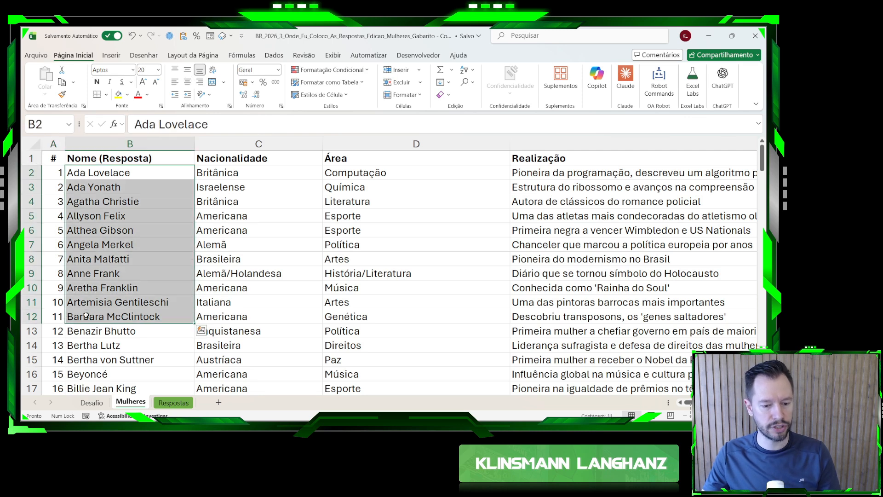
{"action": "left_click", "coordinate": [101, 404]}
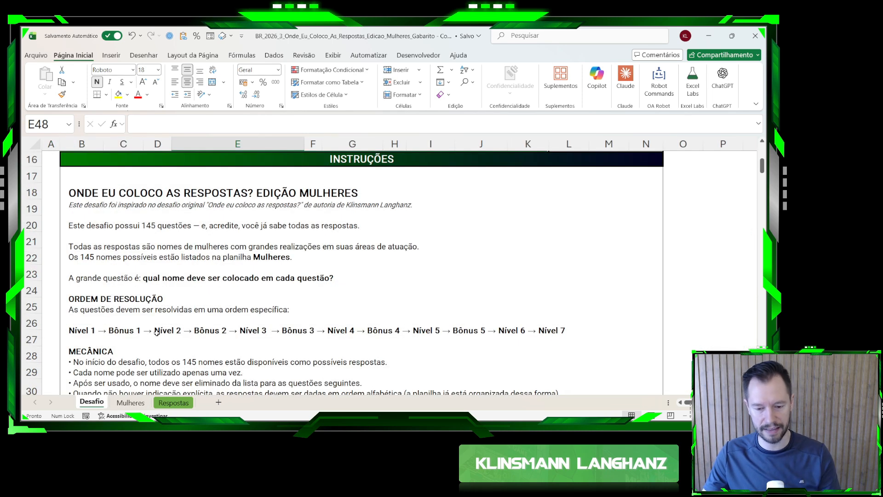
{"action": "scroll", "coordinate": [138, 345], "scroll_direction": "down", "scroll_amount": 1}
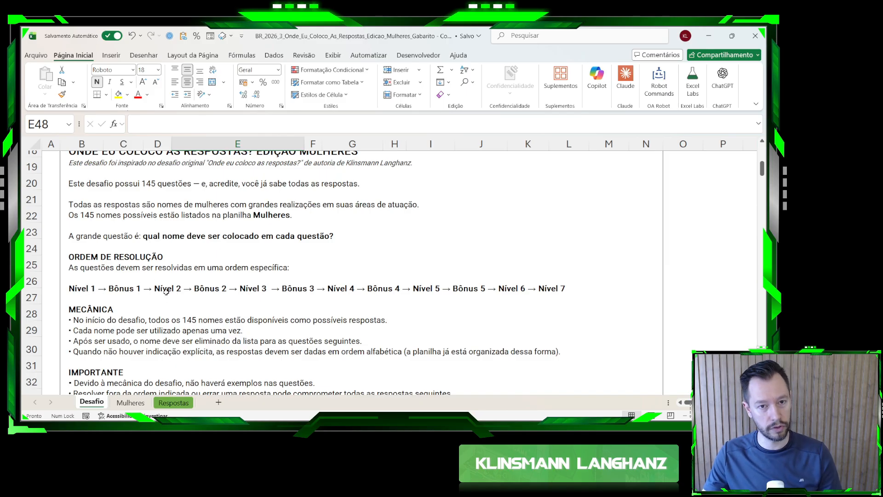
{"action": "scroll", "coordinate": [195, 298], "scroll_direction": "down", "scroll_amount": 3}
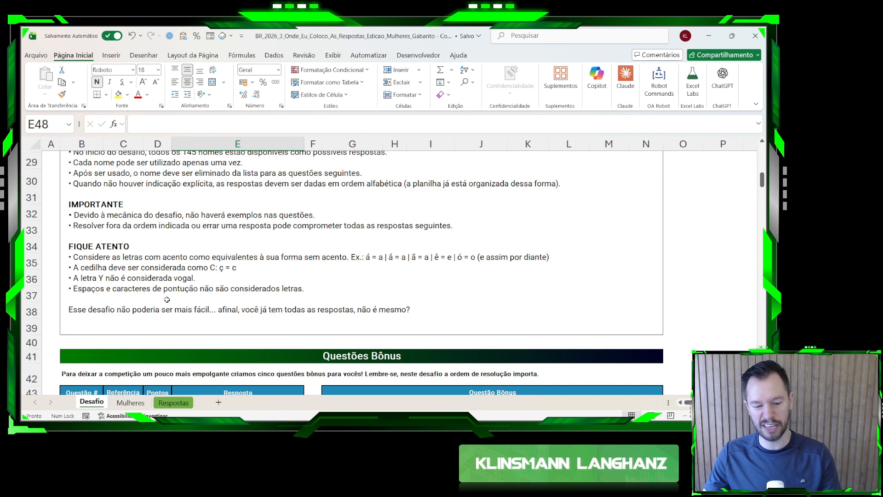
- Look over the Respostas sheet, the remaining Desafio instructions and the bonus and Nível 1 questions
{"action": "left_click", "coordinate": [173, 403]}
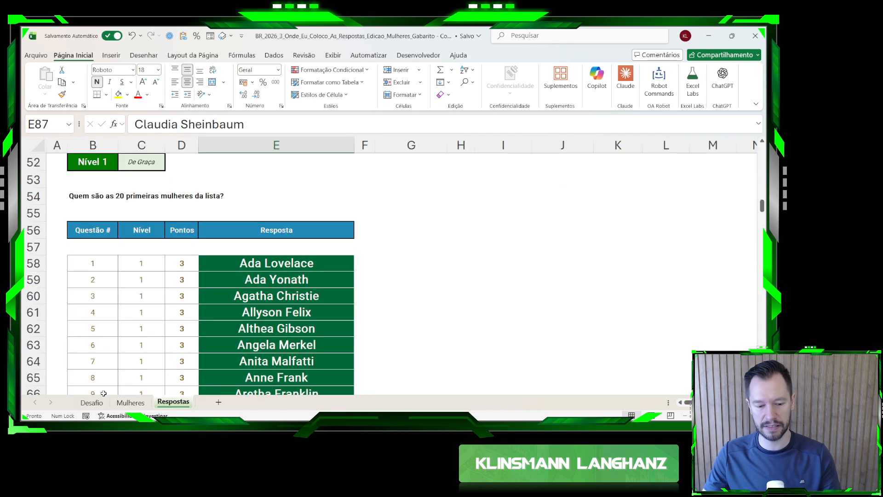
{"action": "left_click", "coordinate": [92, 402]}
{"action": "scroll", "coordinate": [152, 327], "scroll_direction": "up", "scroll_amount": 4}
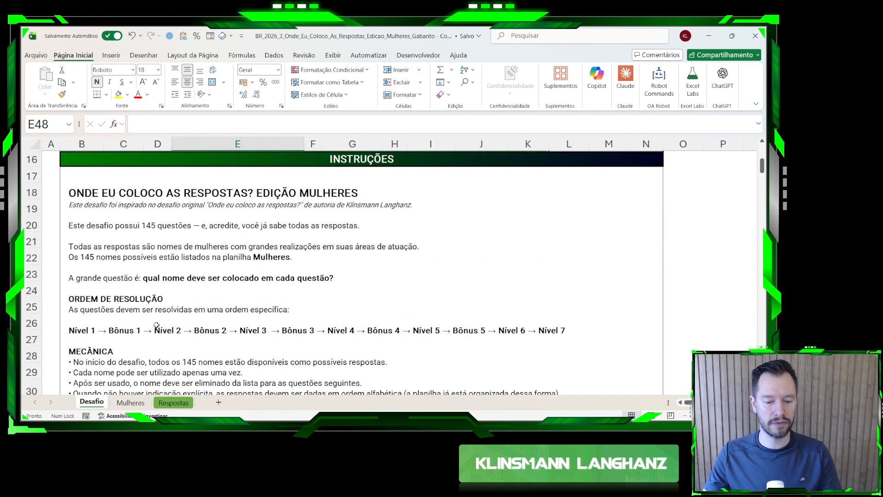
{"action": "scroll", "coordinate": [156, 325], "scroll_direction": "down", "scroll_amount": 3}
{"action": "scroll", "coordinate": [167, 311], "scroll_direction": "down", "scroll_amount": 2}
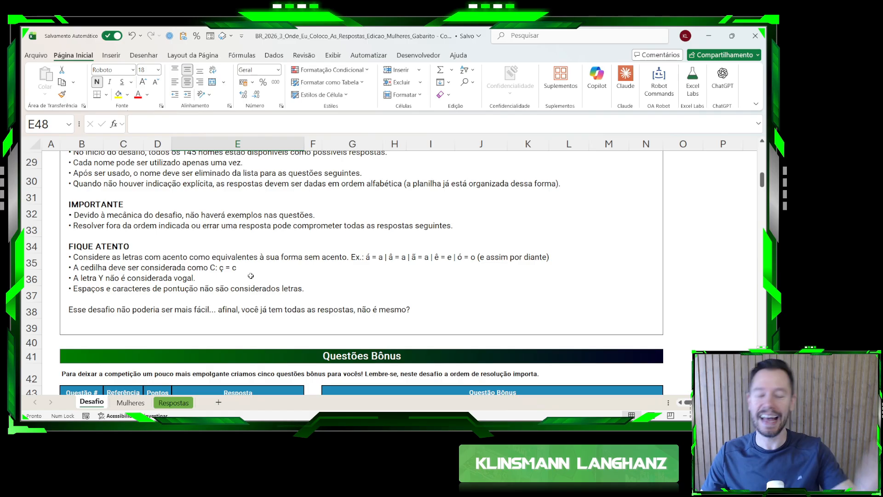
{"action": "scroll", "coordinate": [251, 276], "scroll_direction": "down", "scroll_amount": 6}
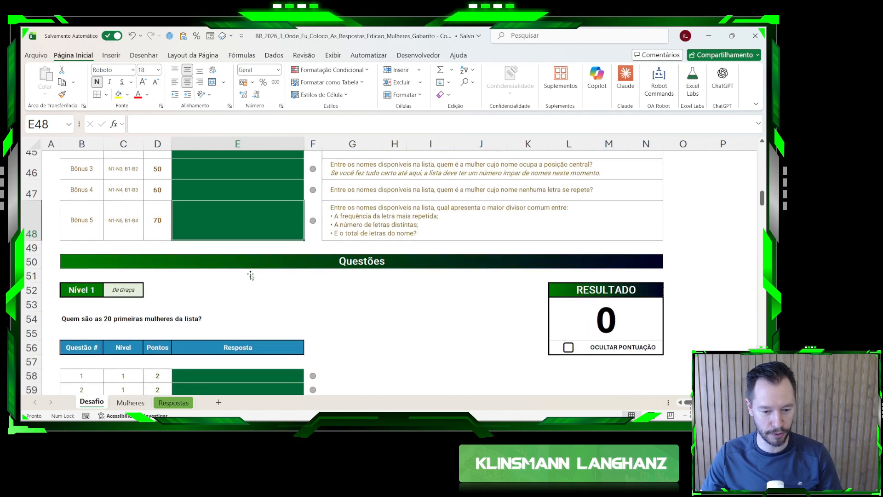
{"action": "scroll", "coordinate": [251, 275], "scroll_direction": "up", "scroll_amount": 7}
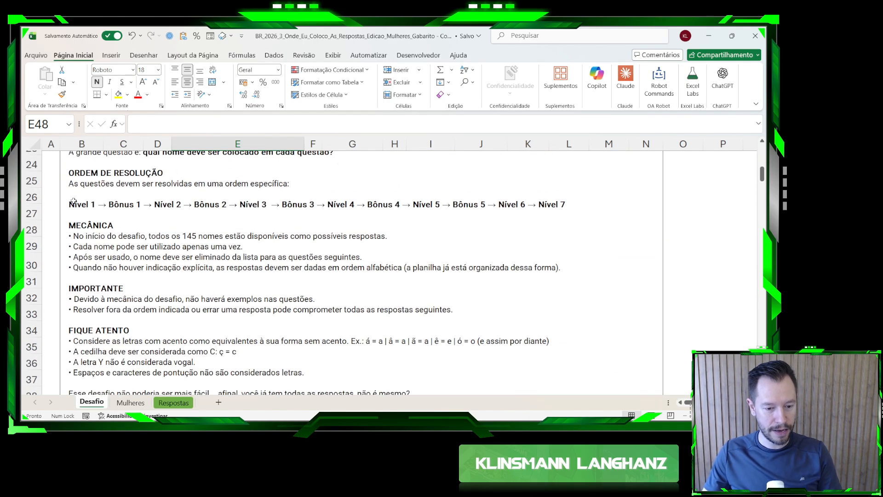
- Add a new sheet after Mulheres and name it Disponíveis
{"action": "left_click", "coordinate": [131, 402]}
{"action": "left_click", "coordinate": [218, 402]}
{"action": "double_click", "coordinate": [176, 400]}
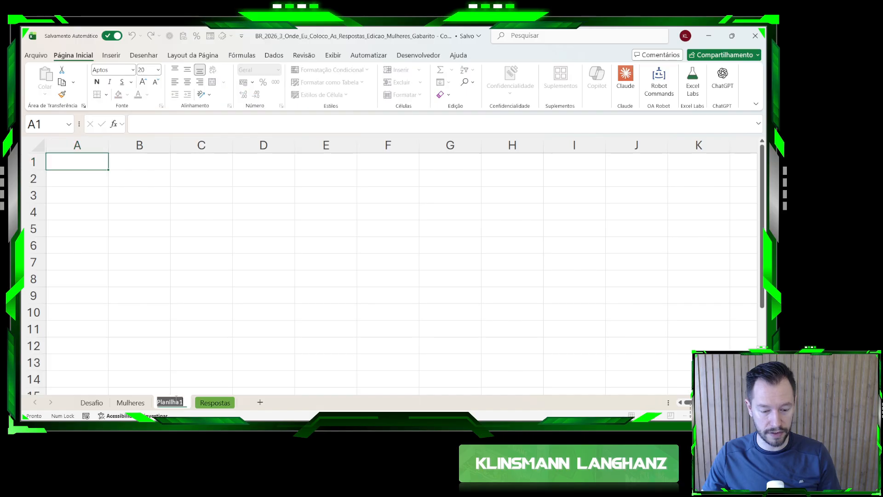
{"action": "type", "text": "Dispo"}
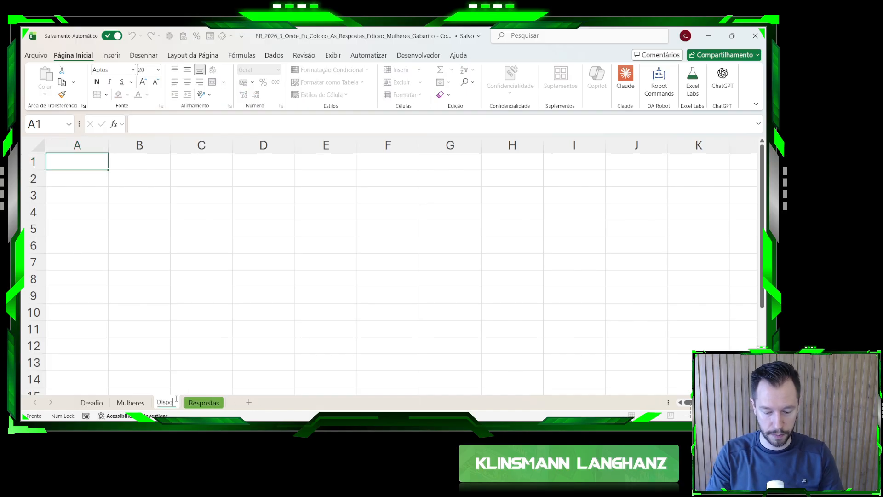
{"action": "type", "text": "niveis"}
{"action": "key", "text": "Return"}
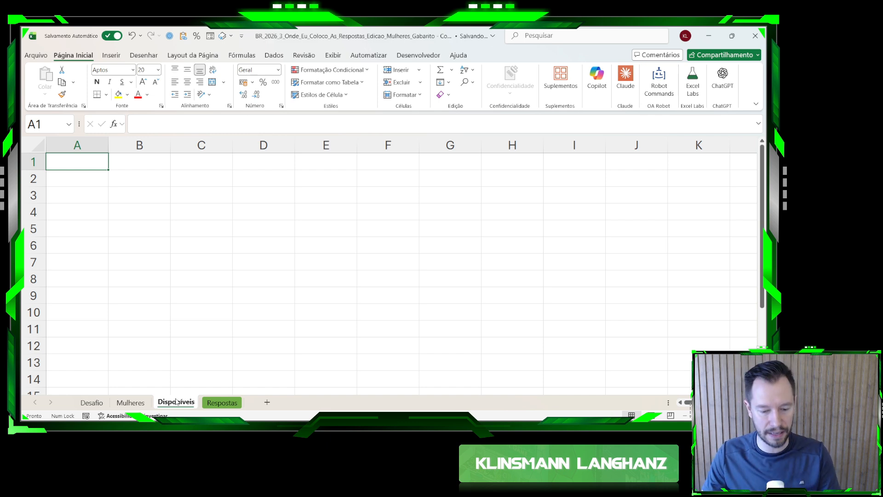
- Head column A with N1, reference all names below it with =Mulheres!B2:B146, and fit the column width to the names
{"action": "type", "text": "N1"}
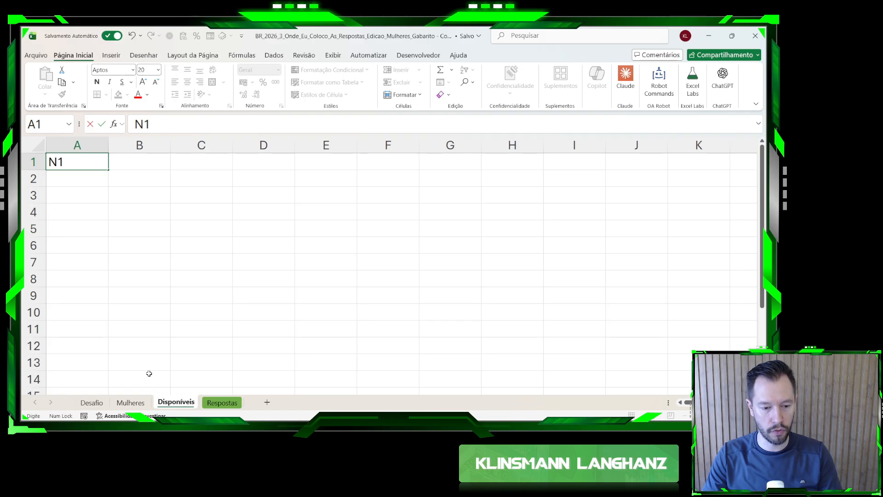
{"action": "key", "text": "Return"}
{"action": "type", "text": "="}
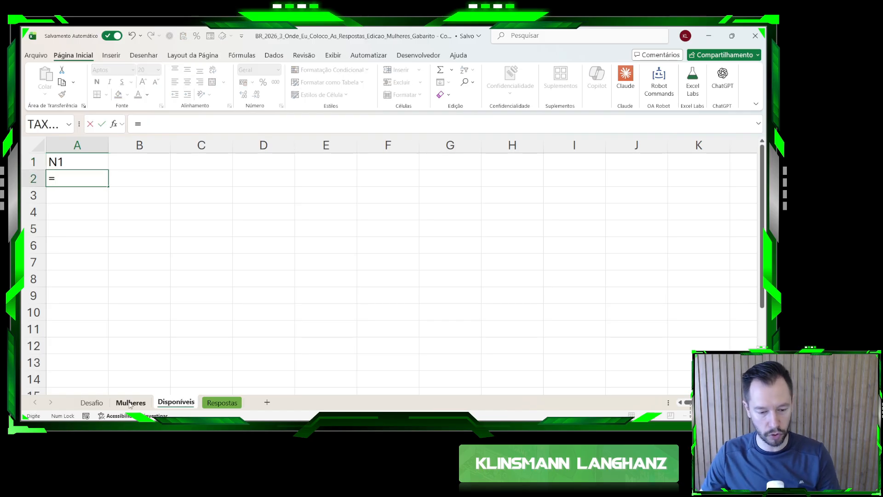
{"action": "left_click", "coordinate": [130, 403]}
{"action": "left_click", "coordinate": [100, 299]}
{"action": "left_click", "coordinate": [100, 174]}
{"action": "key", "text": "ctrl+shift+Down"}
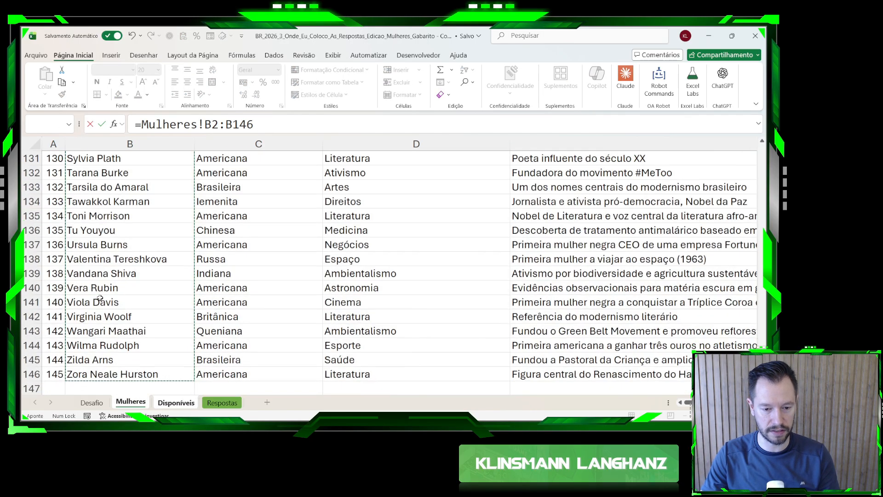
{"action": "key", "text": "Return"}
{"action": "double_click", "coordinate": [108, 145]}
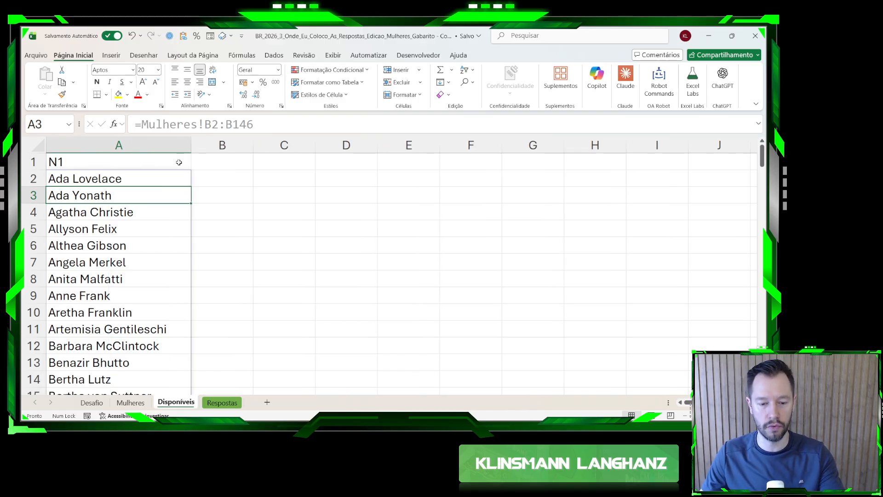
- Enter the heading B1 for the second column of the Disponíveis sheet
{"action": "left_click", "coordinate": [207, 159]}
{"action": "type", "text": "B1"}
{"action": "key", "text": "Return"}
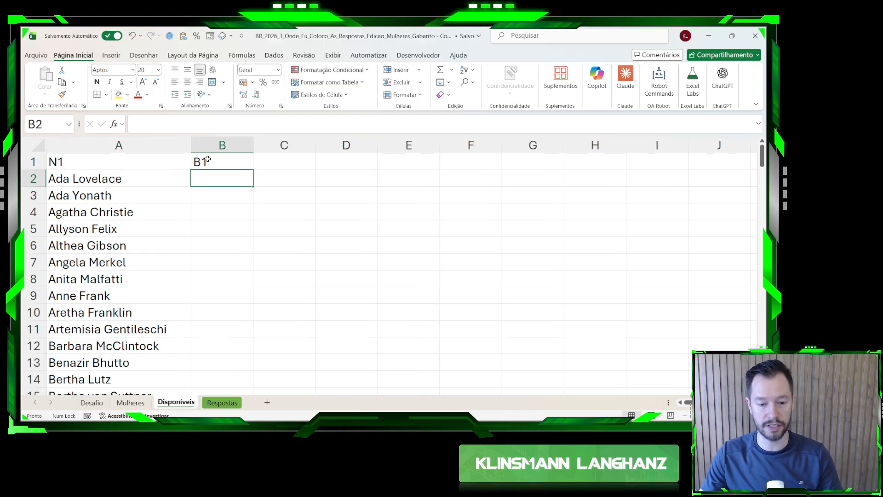
{"action": "left_click_drag", "start_coordinate": [166, 180], "coordinate": [149, 344]}
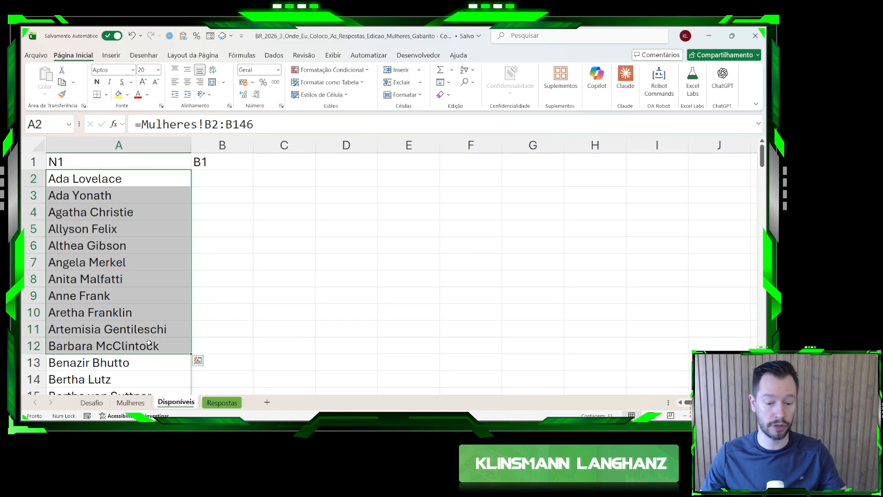
- Answer Nível 1 on the Desafio sheet with =PEGAR(Disponíveis!A2#;20) in E58 and check the filled answers
{"action": "left_click", "coordinate": [98, 405]}
{"action": "scroll", "coordinate": [126, 241], "scroll_direction": "down", "scroll_amount": 8}
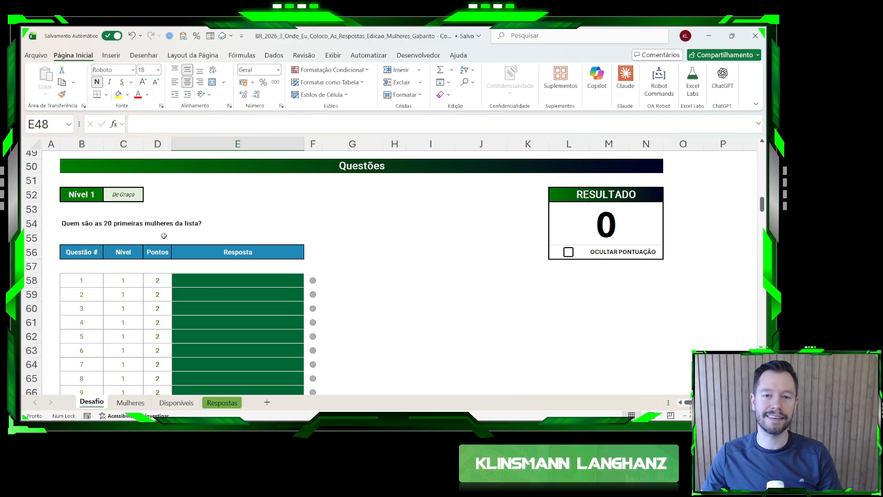
{"action": "left_click", "coordinate": [232, 279]}
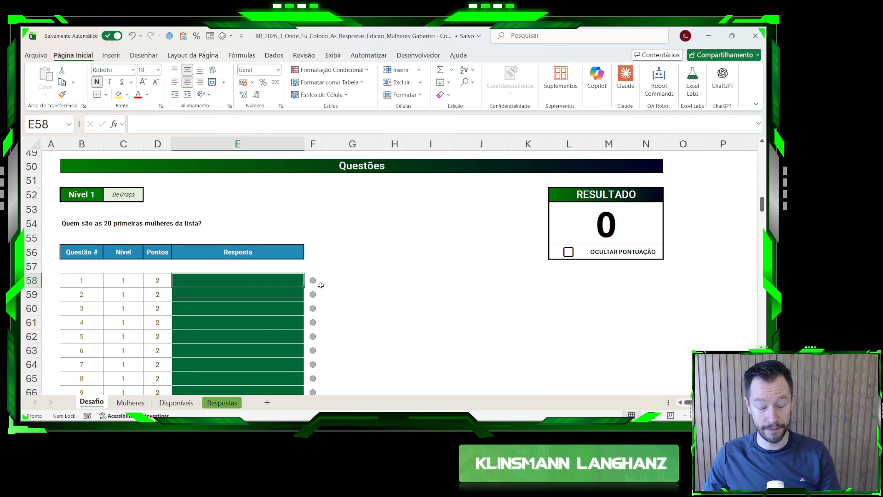
{"action": "type", "text": "=p"}
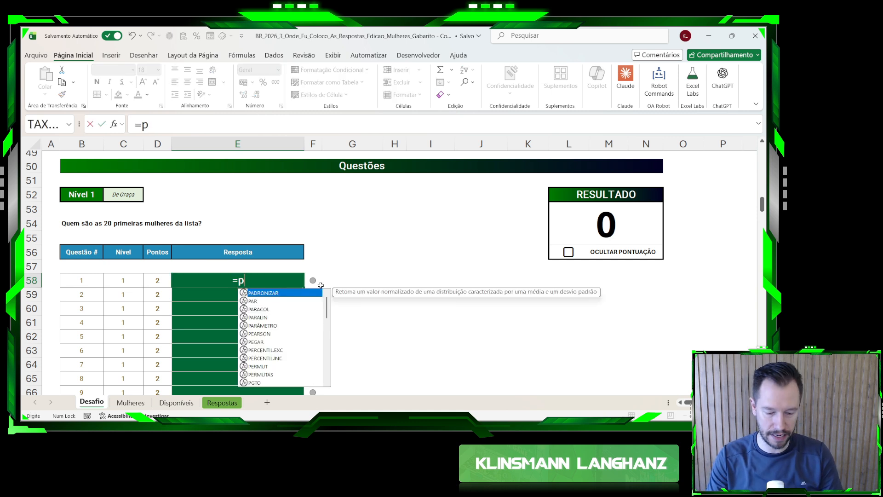
{"action": "type", "text": "egar"}
{"action": "key", "text": "Tab"}
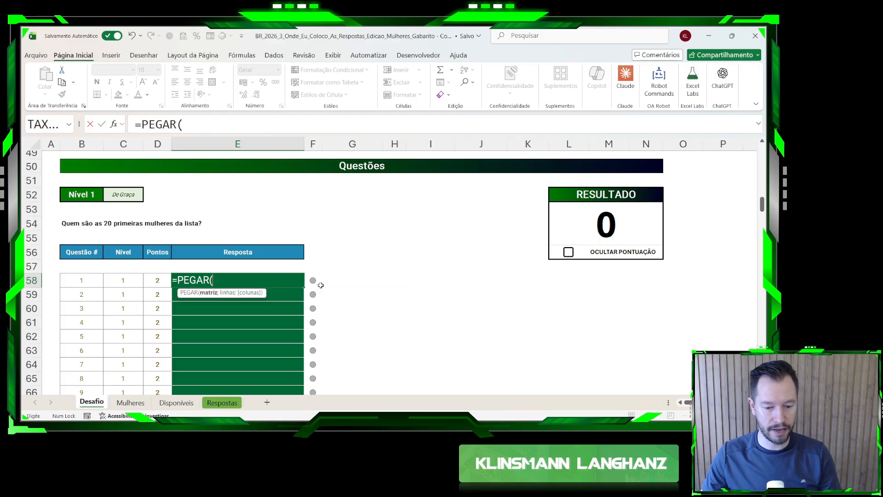
{"action": "left_click", "coordinate": [176, 403]}
{"action": "left_click", "coordinate": [65, 180]}
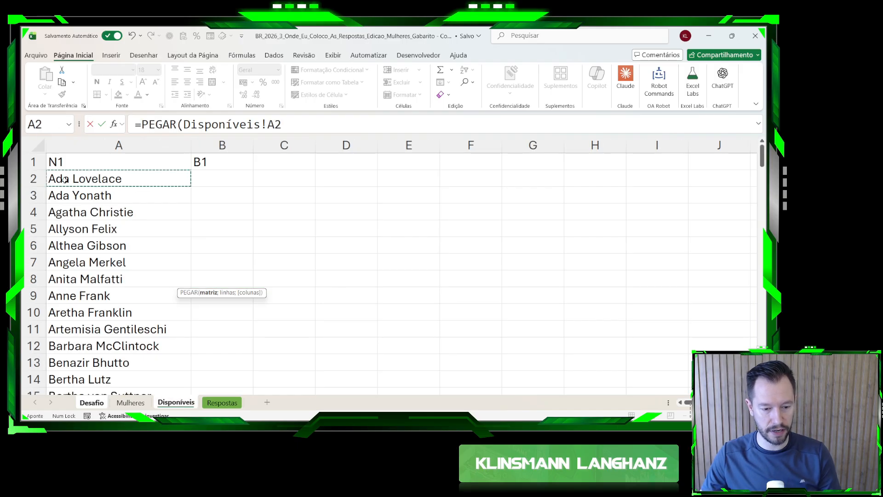
{"action": "type", "text": "#;20"}
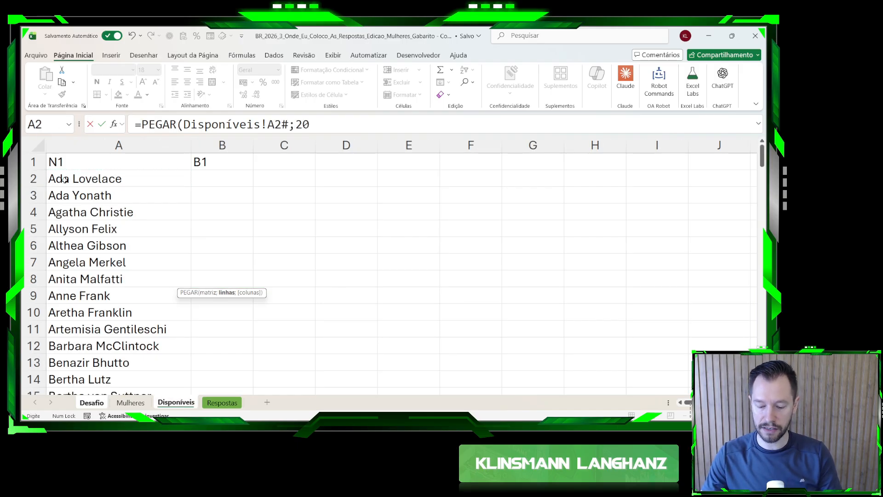
{"action": "type", "text": ")"}
{"action": "key", "text": "Return"}
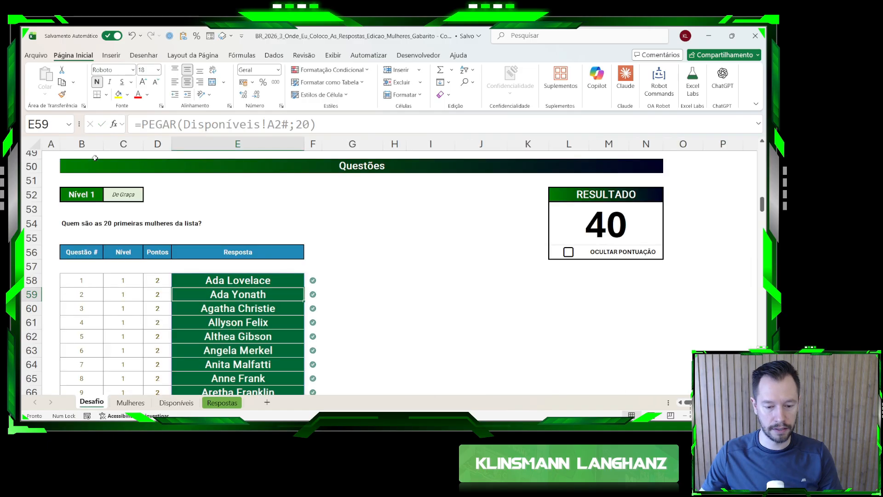
{"action": "scroll", "coordinate": [227, 272], "scroll_direction": "down", "scroll_amount": 6}
{"action": "scroll", "coordinate": [594, 226], "scroll_direction": "up", "scroll_amount": 6}
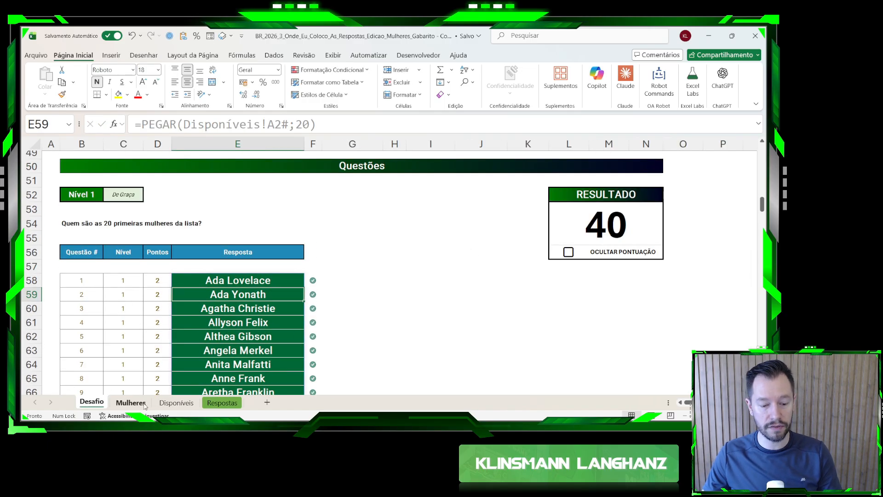
- Move the Disponíveis sheet between Desafio and Mulheres and give its tab a yellow colour
{"action": "left_click", "coordinate": [161, 403]}
{"action": "left_click_drag", "start_coordinate": [127, 407], "coordinate": [125, 406]}
{"action": "right_click", "coordinate": [125, 405]}
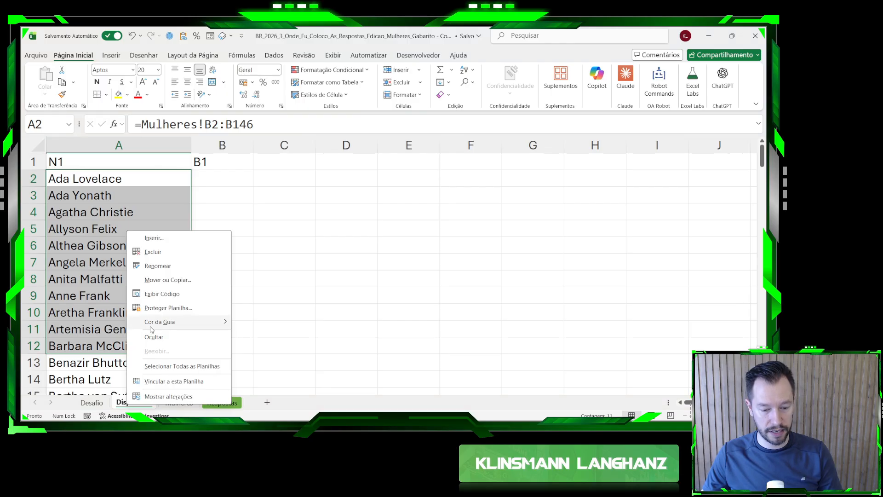
{"action": "mouse_move", "coordinate": [161, 322]}
{"action": "left_click", "coordinate": [277, 345]}
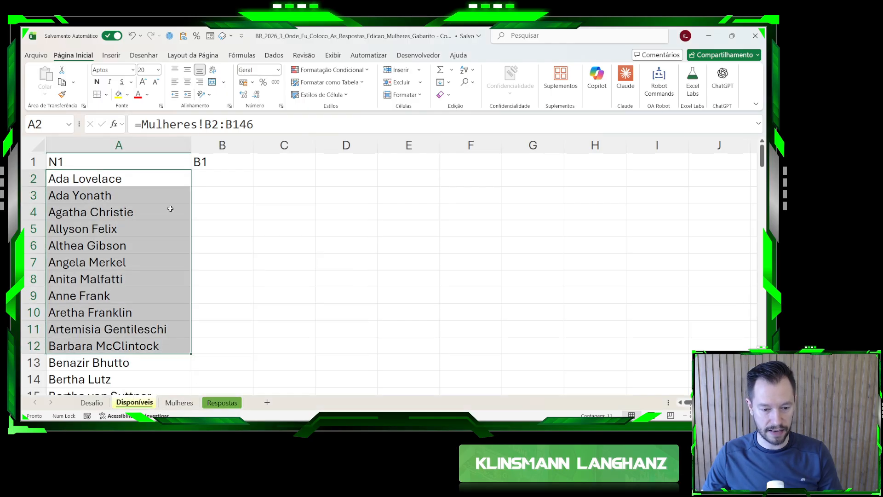
{"action": "left_click_drag", "start_coordinate": [253, 146], "coordinate": [264, 147]}
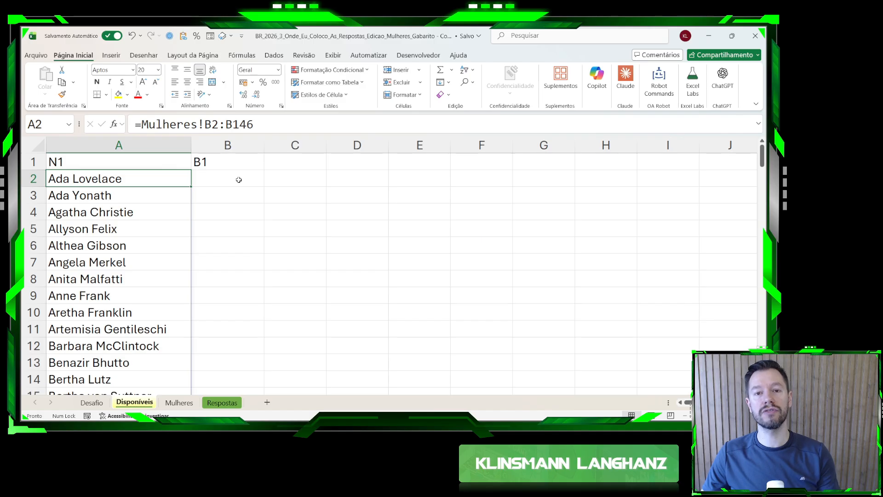
{"action": "left_click", "coordinate": [238, 180]}
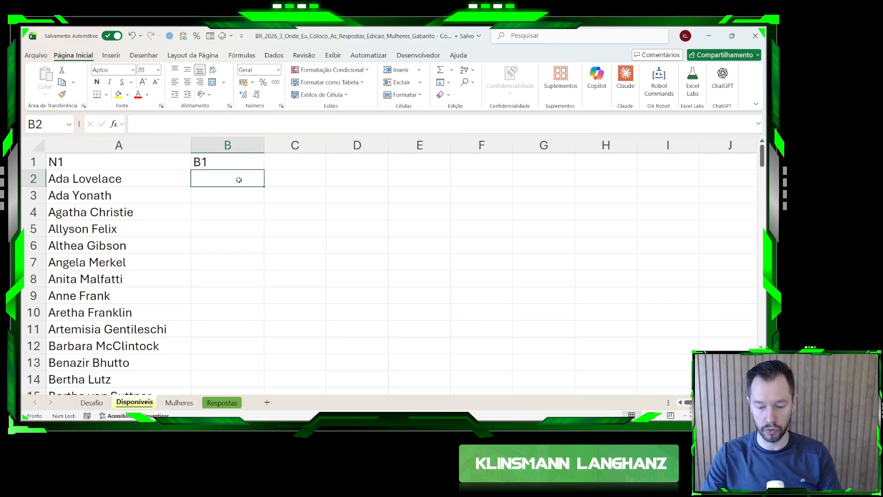
{"action": "type", "text": "="}
{"action": "key", "text": "Escape"}
- Review the Nível 1 names on both sheets and begin a ÚNICO formula with a nested EMPILHARV in B2 of Disponíveis
{"action": "left_click_drag", "start_coordinate": [175, 179], "coordinate": [151, 336]}
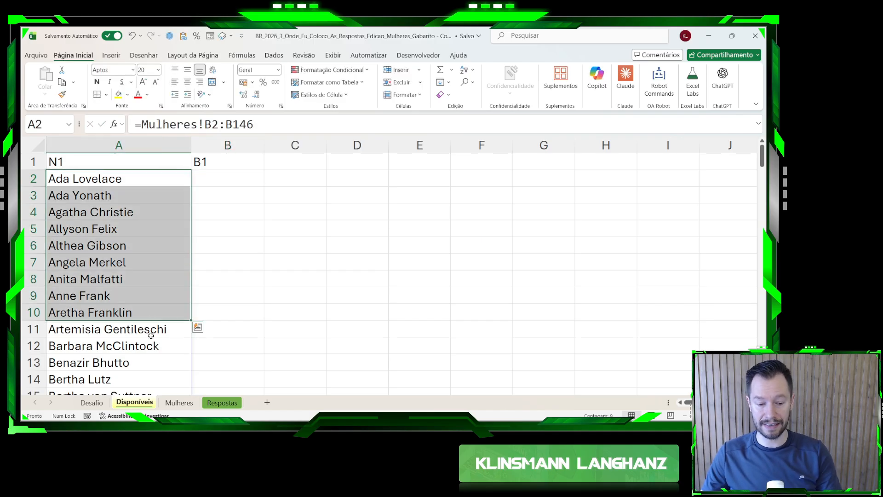
{"action": "left_click", "coordinate": [91, 402]}
{"action": "left_click_drag", "start_coordinate": [195, 281], "coordinate": [204, 393]}
{"action": "left_click", "coordinate": [138, 402]}
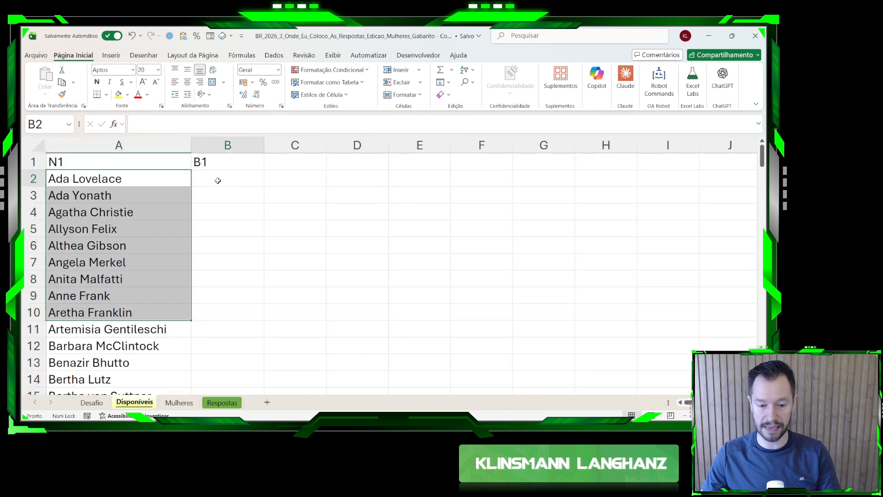
{"action": "left_click", "coordinate": [217, 180]}
{"action": "type", "text": "=único("}
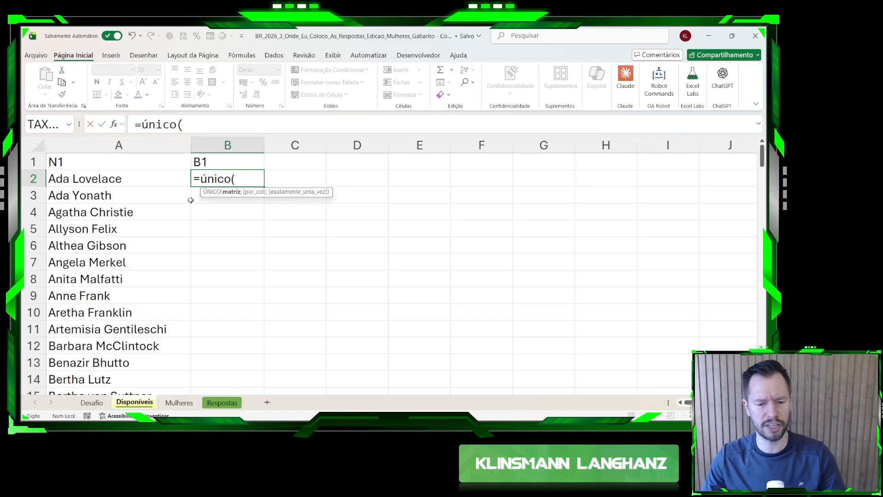
{"action": "left_click", "coordinate": [123, 177]}
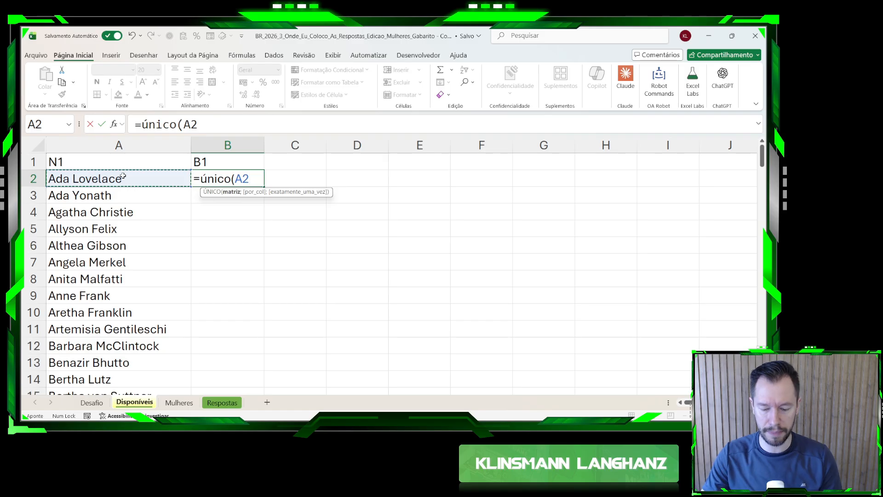
{"action": "key", "text": "BackSpace"}
{"action": "key", "text": "BackSpace"}
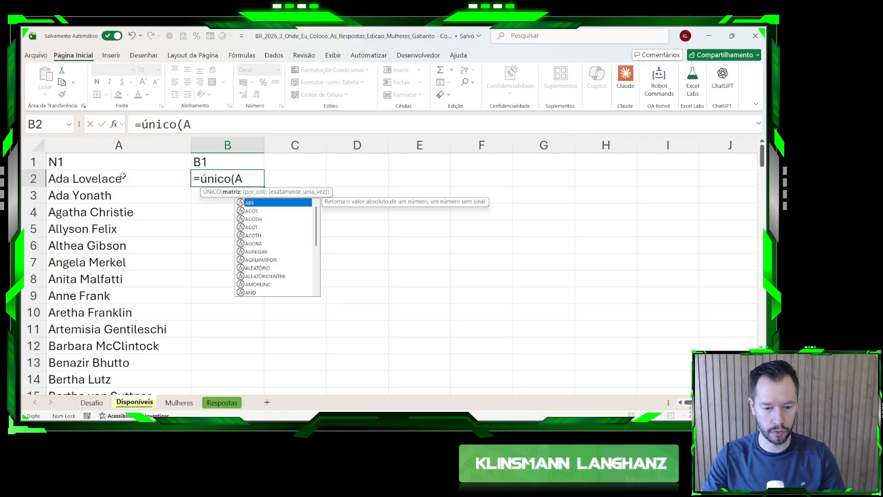
{"action": "type", "text": "emp"}
{"action": "key", "text": "Down"}
{"action": "key", "text": "Tab"}
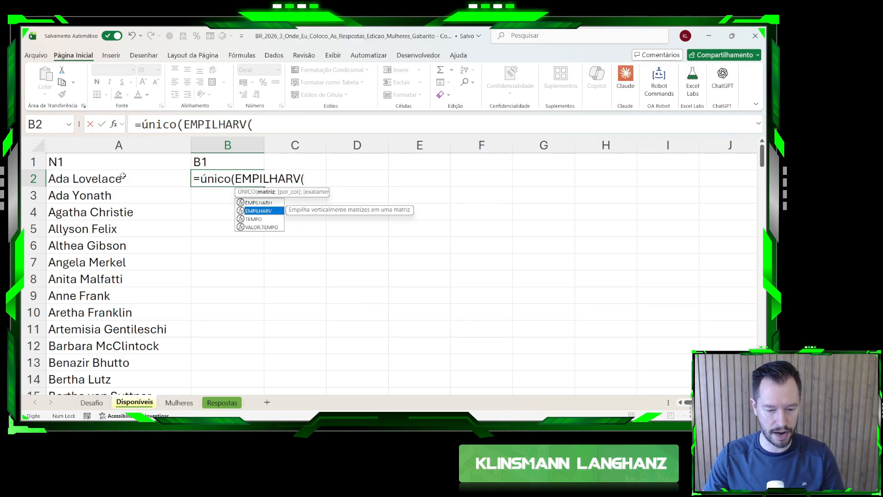
- Stack the full name list A2# with the Nível 1 answers Desafio!E58# inside EMPILHARV
{"action": "left_click", "coordinate": [65, 180]}
{"action": "key", "text": "ctrl+shift+Down"}
{"action": "type", "text": ";"}
{"action": "left_click", "coordinate": [101, 404]}
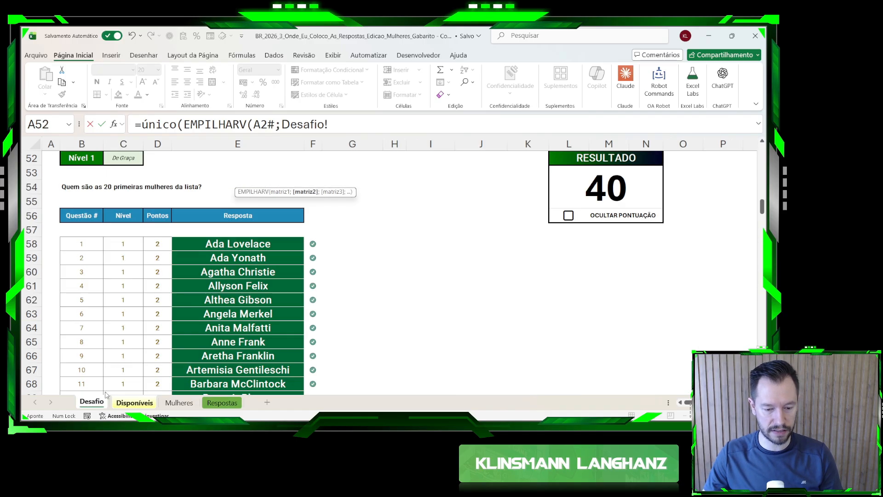
{"action": "left_click", "coordinate": [213, 246]}
{"action": "key", "text": "ctrl+shift+Down"}
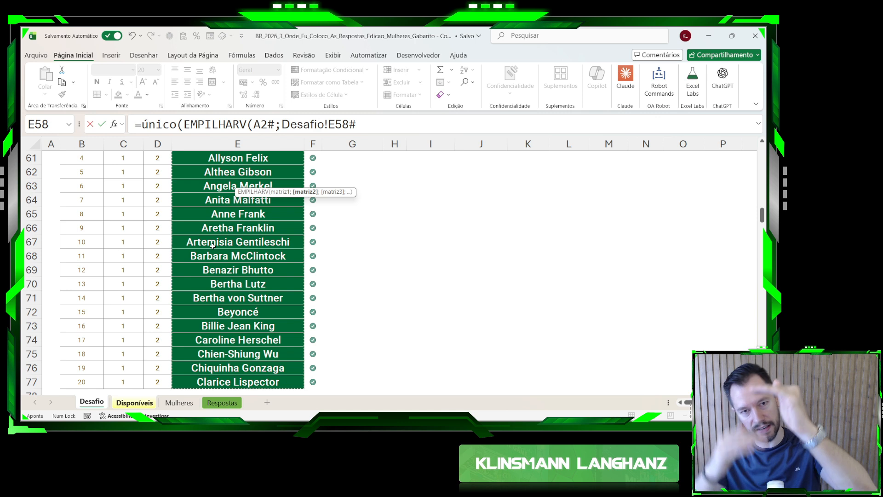
{"action": "left_click", "coordinate": [357, 129]}
{"action": "type", "text": ")"}
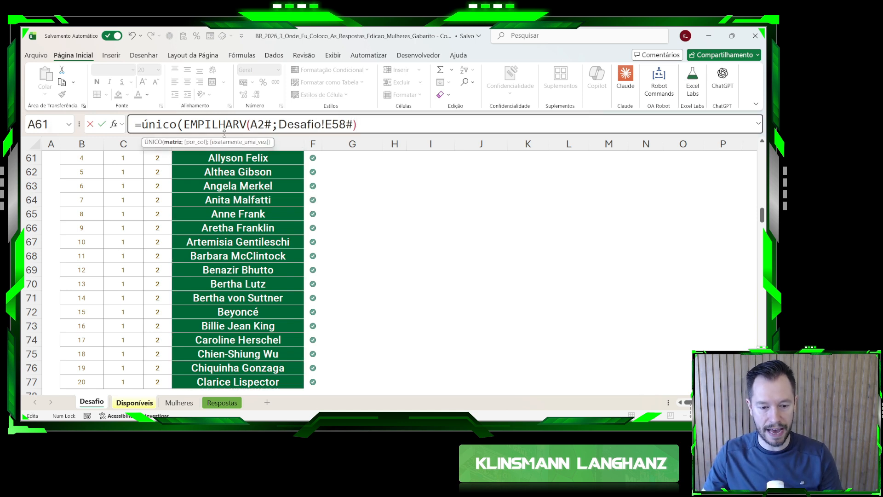
- Complete the B2 formula as =ÚNICO(EMPILHARV(A2#;Desafio!E58#);;1) to keep only names that occur exactly once
{"action": "left_click_drag", "start_coordinate": [183, 123], "coordinate": [363, 120]}
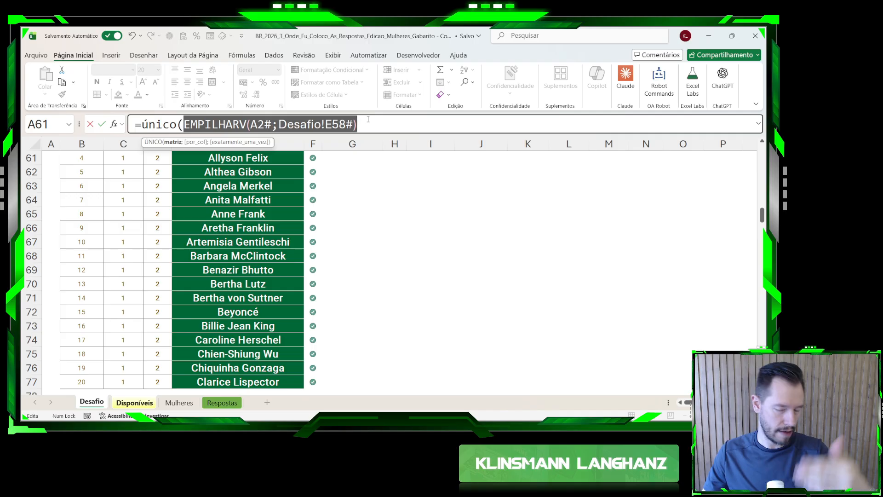
{"action": "left_click", "coordinate": [366, 122]}
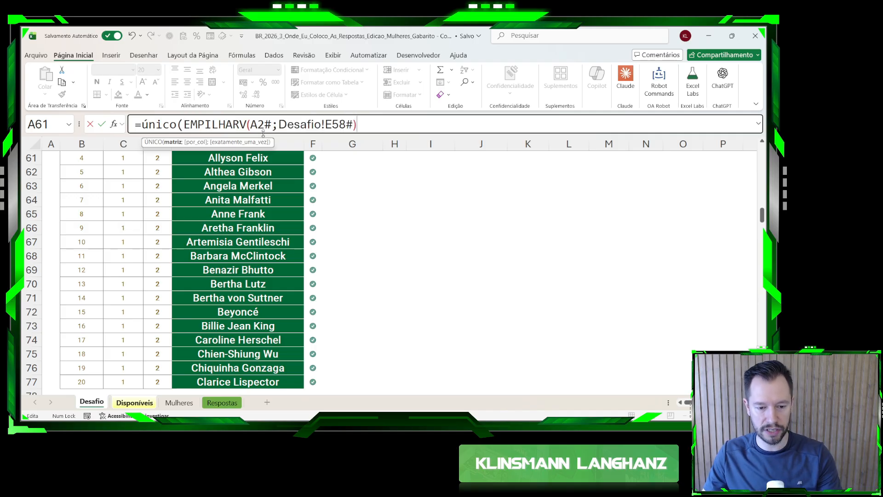
{"action": "type", "text": ";;1"}
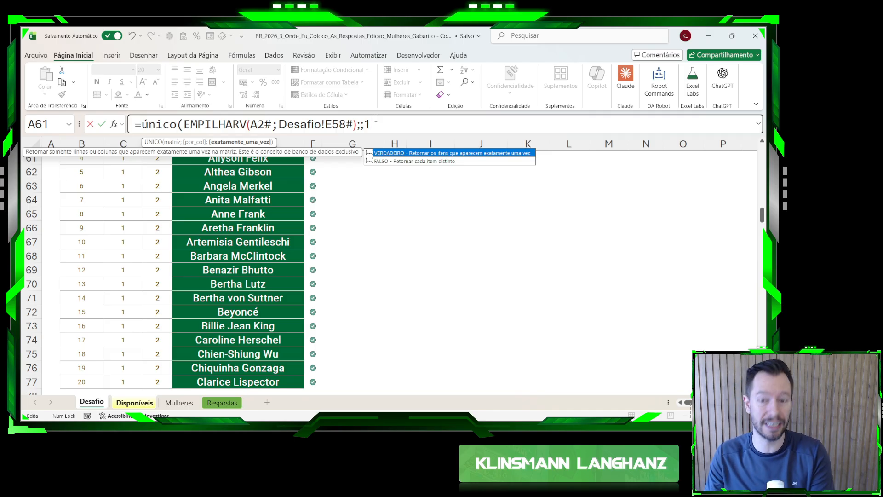
{"action": "type", "text": ")"}
{"action": "key", "text": "ctrl+Return"}
{"action": "scroll", "coordinate": [241, 220], "scroll_direction": "up", "scroll_amount": 1}
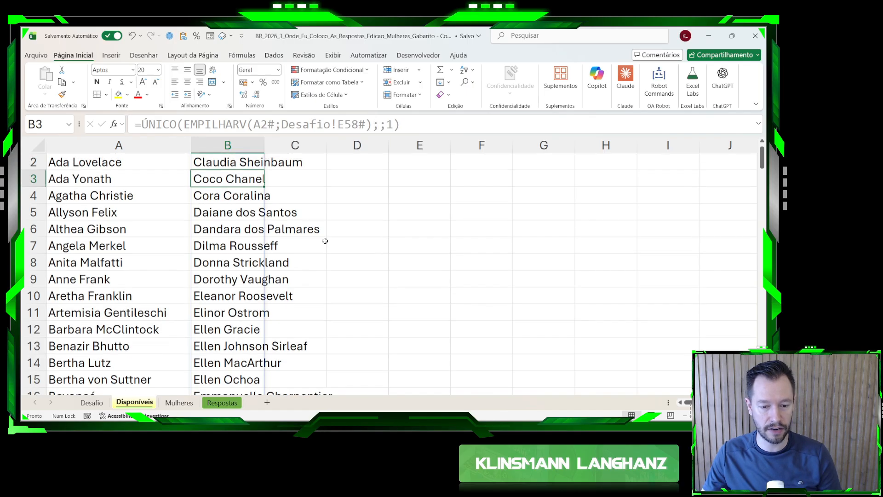
- Compare the B1 list with the first 20 names in column A and fit column B's width to its names
{"action": "left_click", "coordinate": [221, 180]}
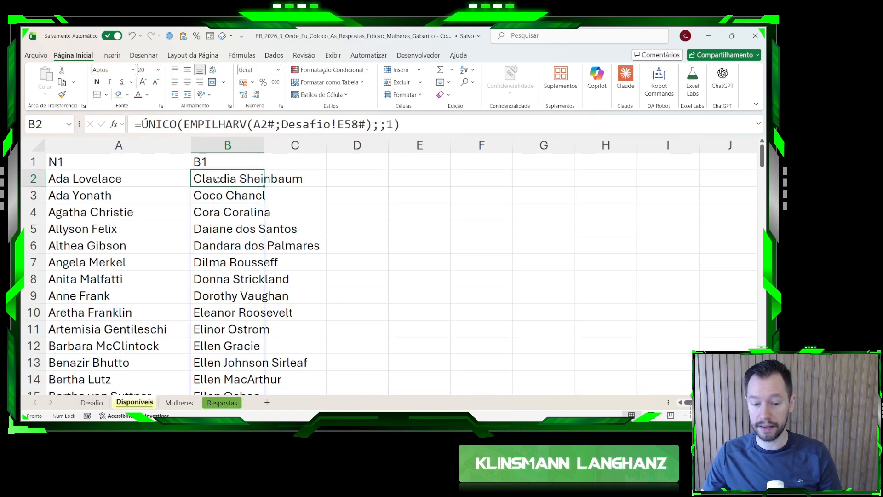
{"action": "left_click_drag", "start_coordinate": [120, 182], "coordinate": [98, 229]}
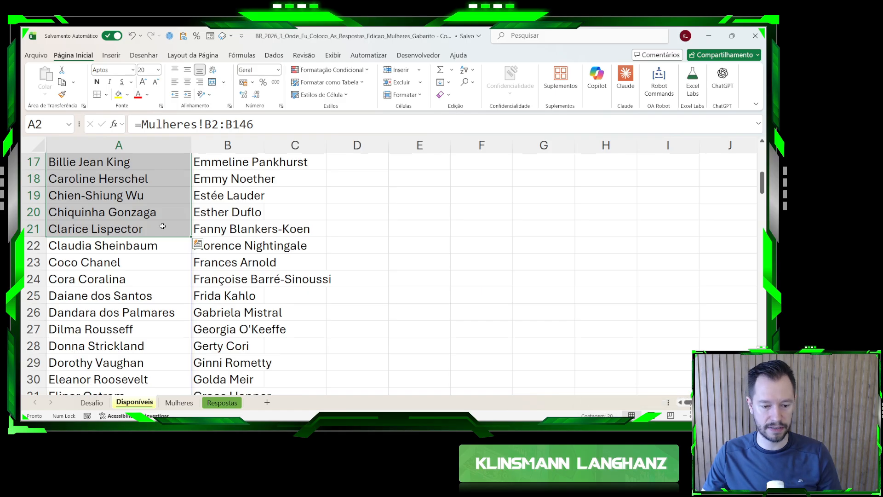
{"action": "scroll", "coordinate": [73, 244], "scroll_direction": "up", "scroll_amount": 5}
{"action": "left_click", "coordinate": [222, 179]}
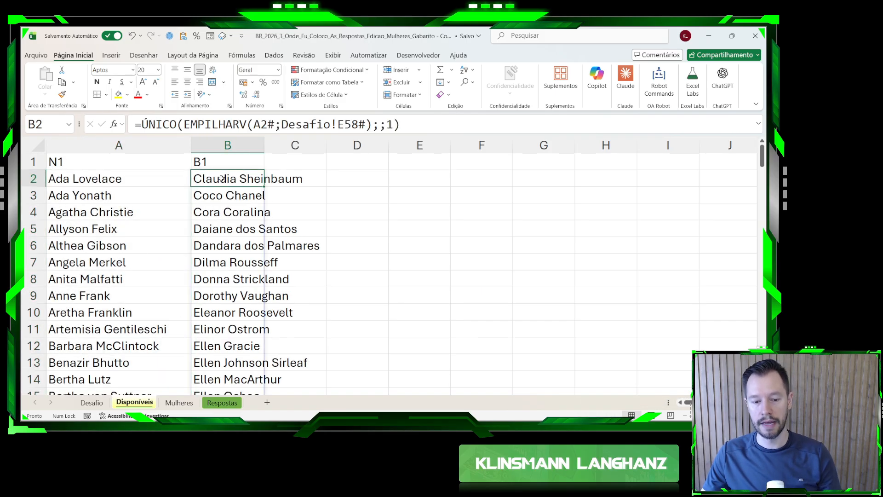
{"action": "double_click", "coordinate": [264, 145]}
{"action": "left_click_drag", "start_coordinate": [249, 184], "coordinate": [266, 328]}
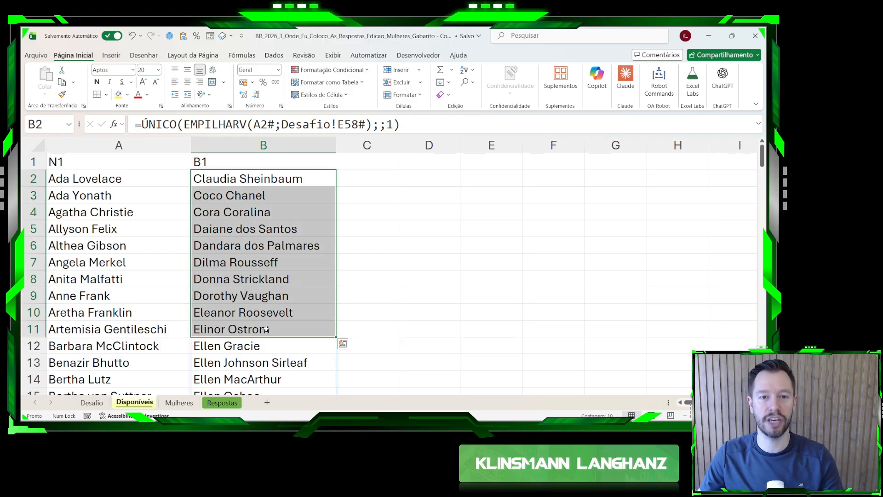
- Examine the Bônus 1 question in the Questões Bônus table on the Desafio sheet
{"action": "key", "text": "ctrl+Page_Up"}
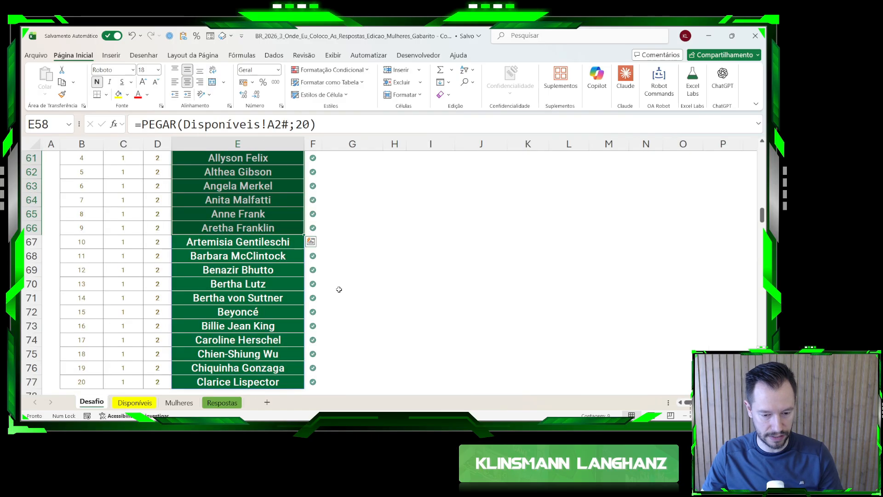
{"action": "scroll", "coordinate": [339, 289], "scroll_direction": "up", "scroll_amount": 4}
{"action": "left_click", "coordinate": [395, 297]}
{"action": "scroll", "coordinate": [400, 306], "scroll_direction": "down", "scroll_amount": 4}
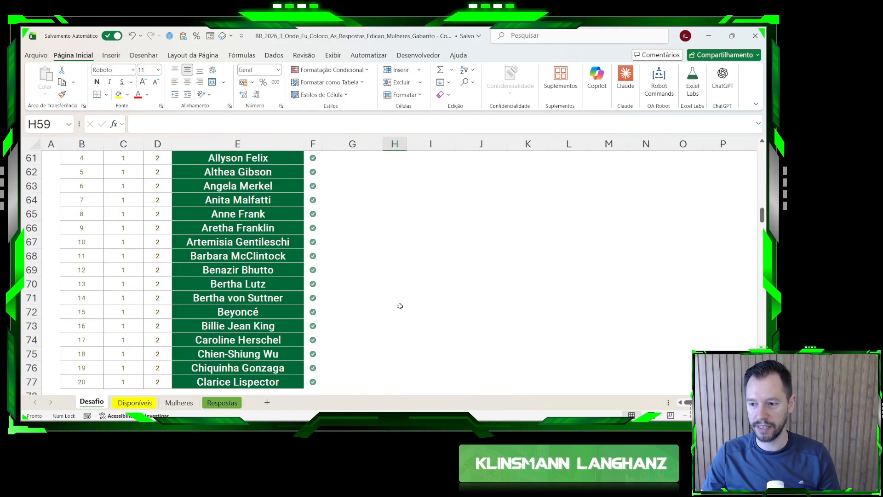
{"action": "scroll", "coordinate": [395, 308], "scroll_direction": "down", "scroll_amount": 5}
{"action": "scroll", "coordinate": [207, 260], "scroll_direction": "up", "scroll_amount": 12}
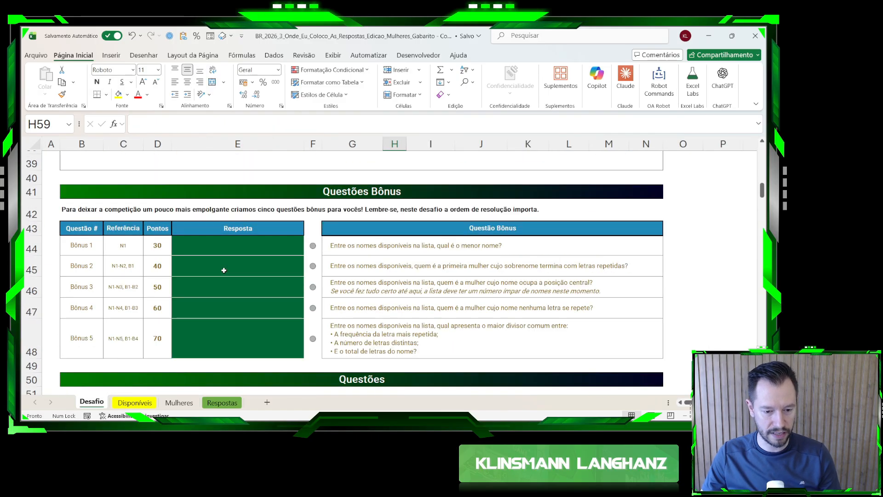
{"action": "scroll", "coordinate": [224, 271], "scroll_direction": "down", "scroll_amount": 3}
{"action": "scroll", "coordinate": [191, 290], "scroll_direction": "up", "scroll_amount": 3}
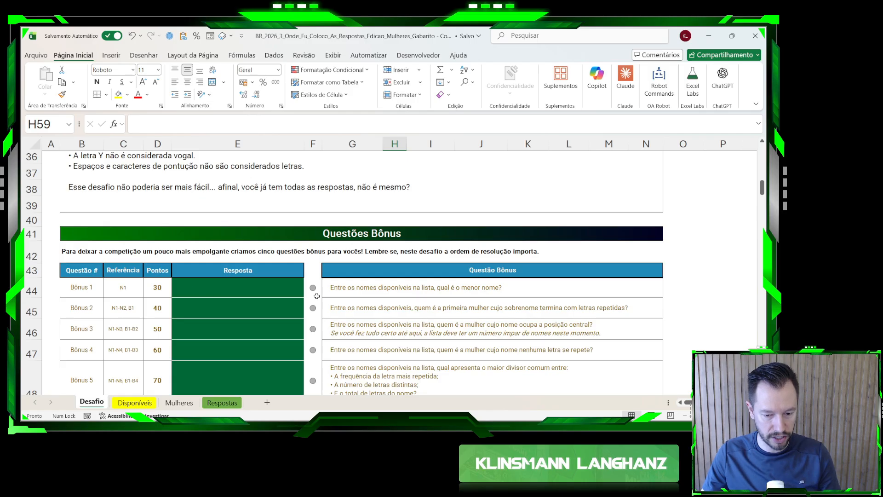
{"action": "left_click", "coordinate": [350, 288]}
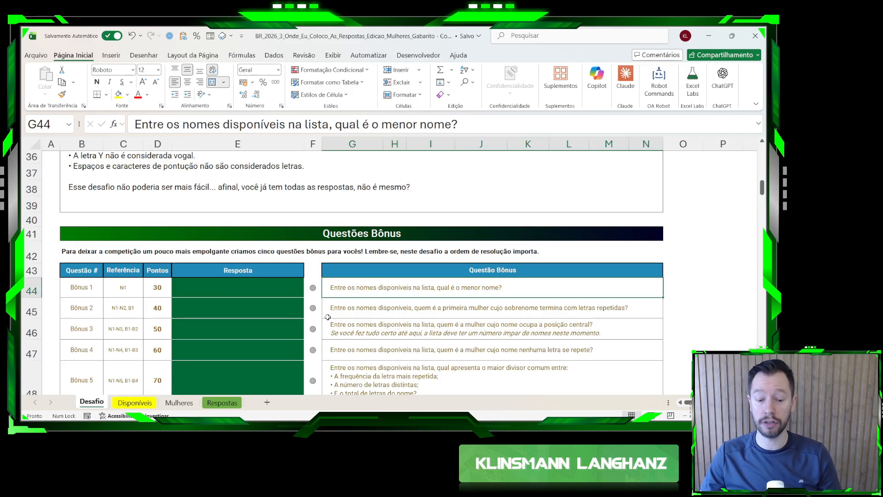
- Count the characters of every name in the B1 list with =NÚM.CARACT(B2#) in C2 of Disponíveis
{"action": "left_click", "coordinate": [136, 402]}
{"action": "left_click", "coordinate": [377, 175]}
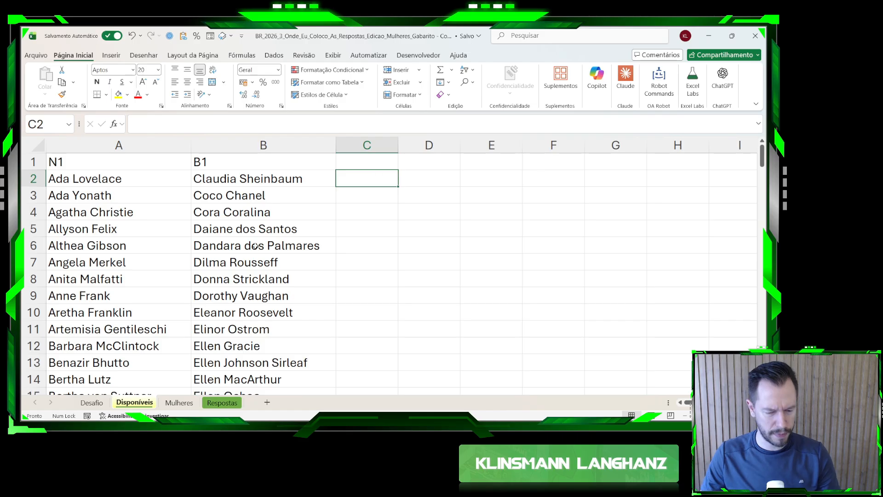
{"action": "left_click", "coordinate": [92, 403]}
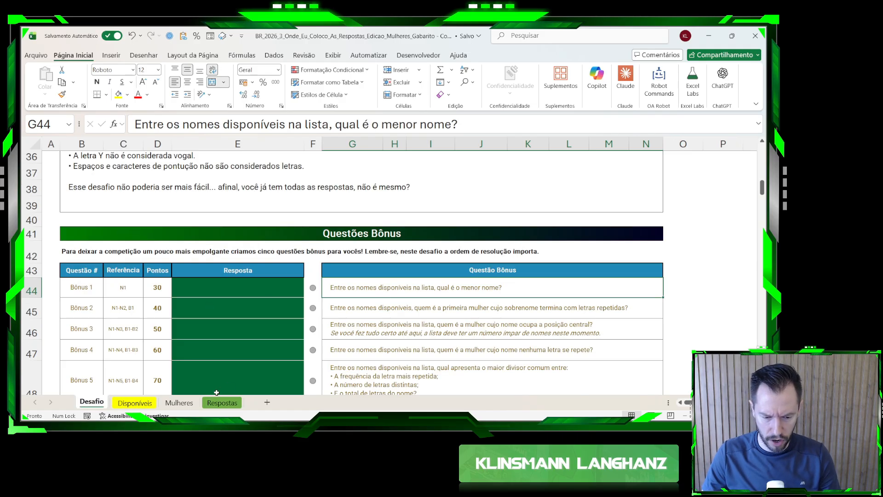
{"action": "left_click", "coordinate": [135, 403]}
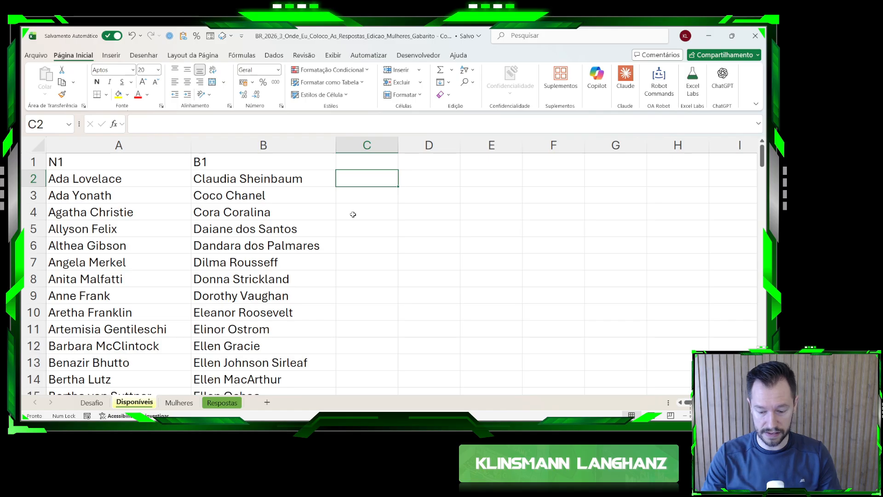
{"action": "type", "text": "=nú"}
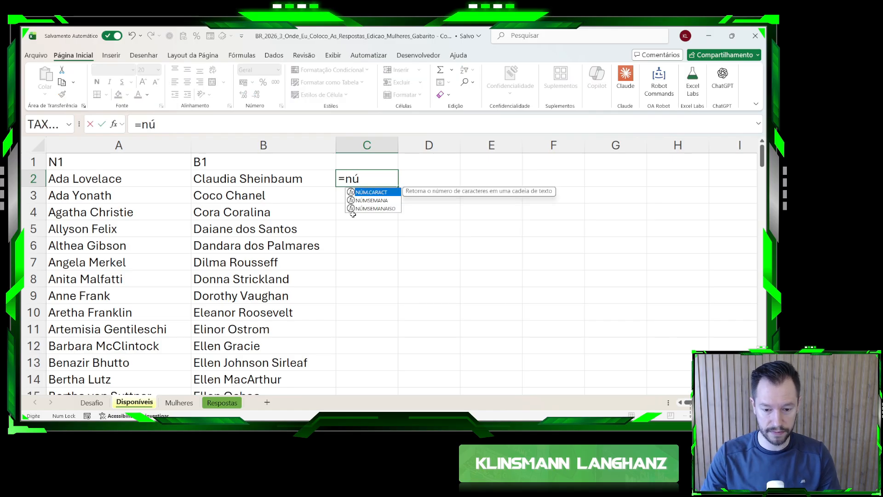
{"action": "key", "text": "Tab"}
{"action": "key", "text": "Left"}
{"action": "key", "text": "ctrl+shift+Down"}
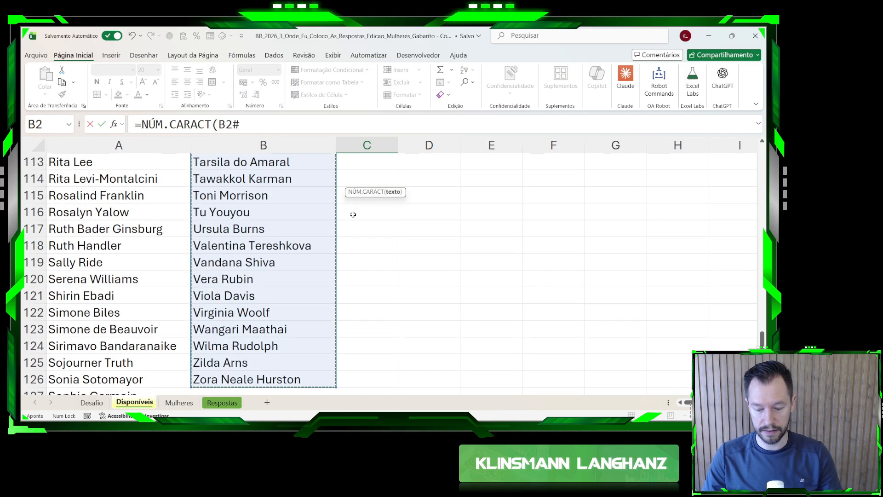
{"action": "type", "text": ")"}
{"action": "key", "text": "Return"}
{"action": "scroll", "coordinate": [351, 213], "scroll_direction": "up", "scroll_amount": 1}
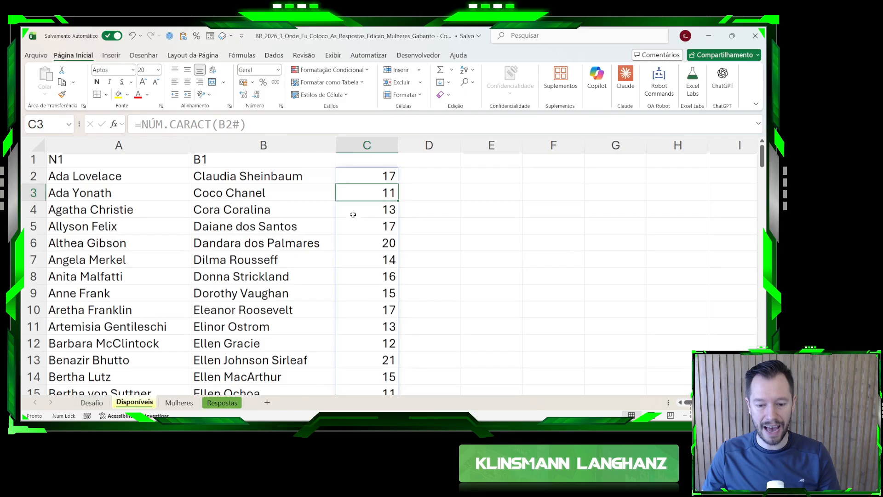
- Examine the first names of the B1 list alongside their character counts
{"action": "left_click", "coordinate": [367, 173]}
{"action": "key", "text": "Left"}
{"action": "key", "text": "shift+Down"}
{"action": "key", "text": "shift+Down"}
{"action": "key", "text": "shift+Down"}
{"action": "key", "text": "shift+Down"}
{"action": "key", "text": "shift+Down"}
{"action": "key", "text": "shift+Down"}
{"action": "key", "text": "shift+Down"}
{"action": "key", "text": "shift+Down"}
{"action": "key", "text": "shift+Down"}
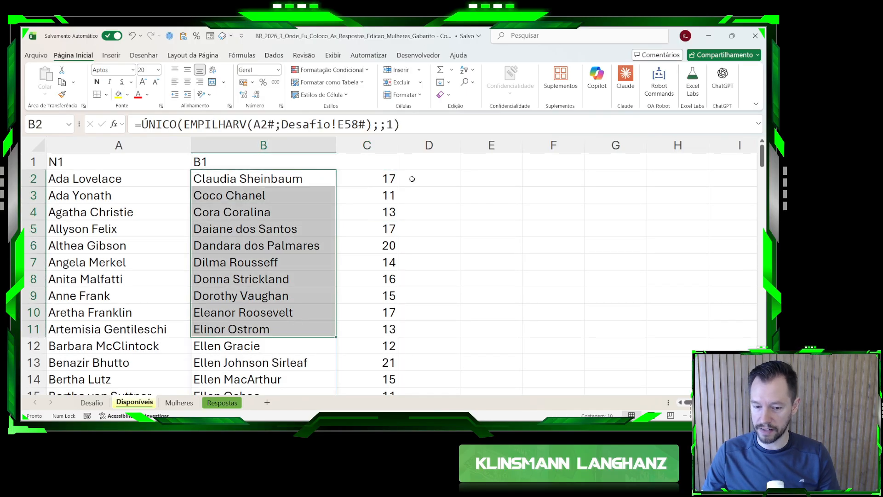
- Find the smallest character count among the column C results with a MÍNIMO formula in D1
{"action": "left_click", "coordinate": [412, 179]}
{"action": "left_click", "coordinate": [406, 164]}
{"action": "type", "text": "="}
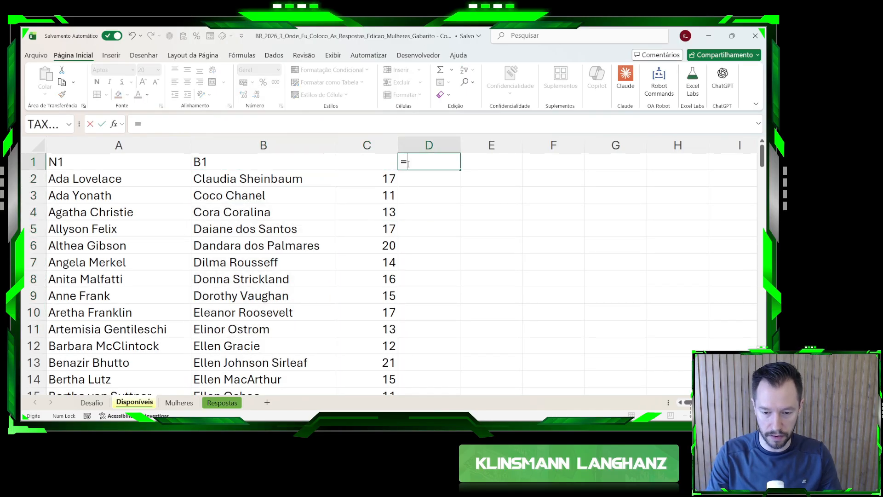
{"action": "type", "text": "mínimo("}
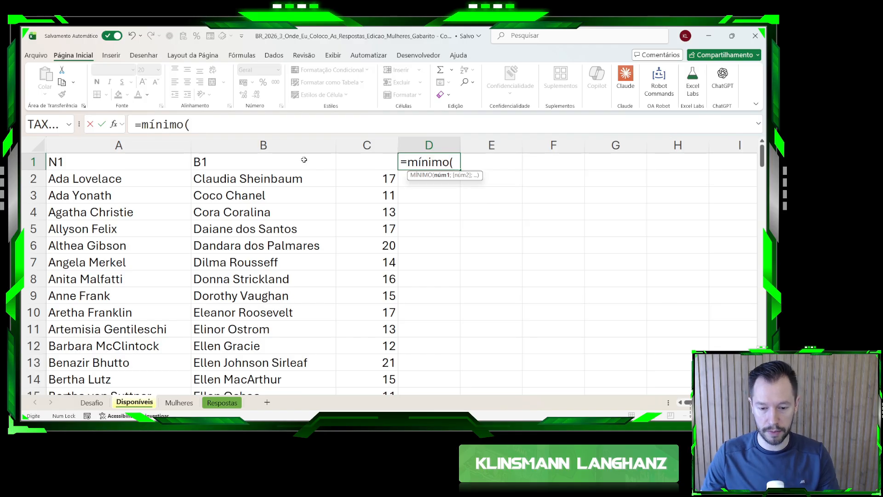
{"action": "left_click", "coordinate": [351, 177]}
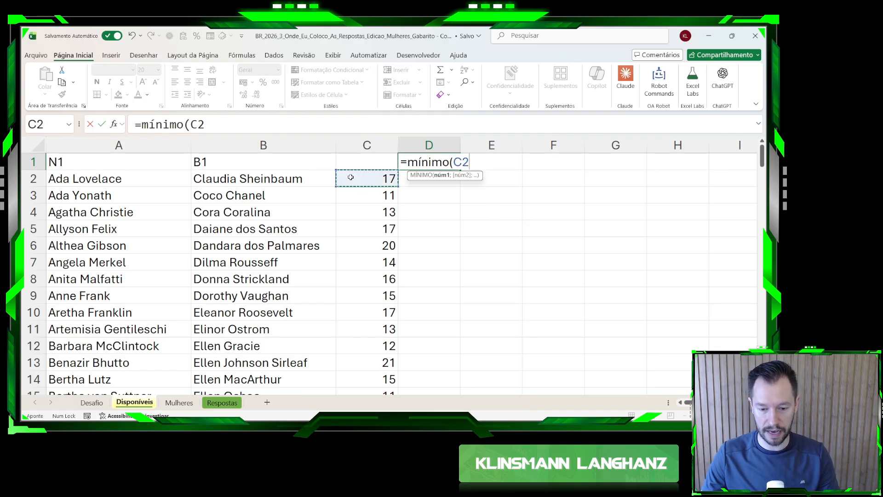
{"action": "key", "text": "ctrl+shift+Down"}
{"action": "key", "text": "Return"}
{"action": "left_click", "coordinate": [458, 156]}
{"action": "left_click", "coordinate": [441, 178]}
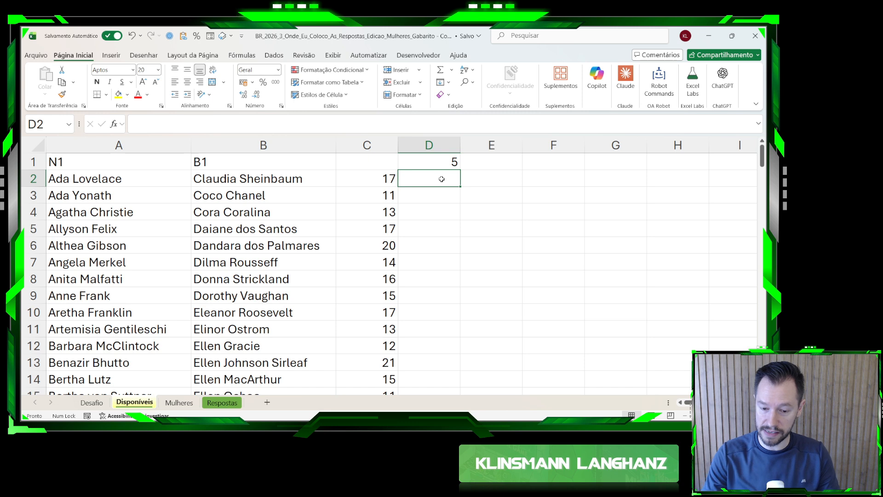
- Look up the name with the smallest character count using =PROCX(D1;C2#;B2#) in D2
{"action": "left_click", "coordinate": [378, 181]}
{"action": "left_click", "coordinate": [424, 181]}
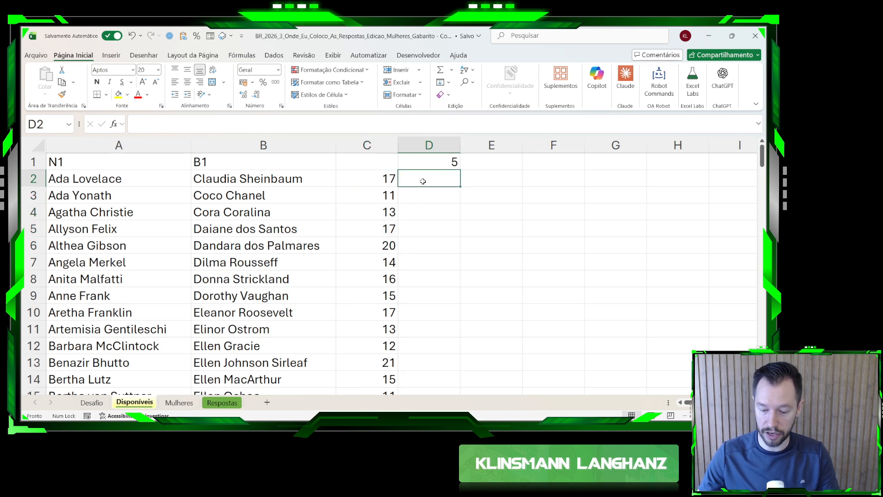
{"action": "type", "text": "=procx("}
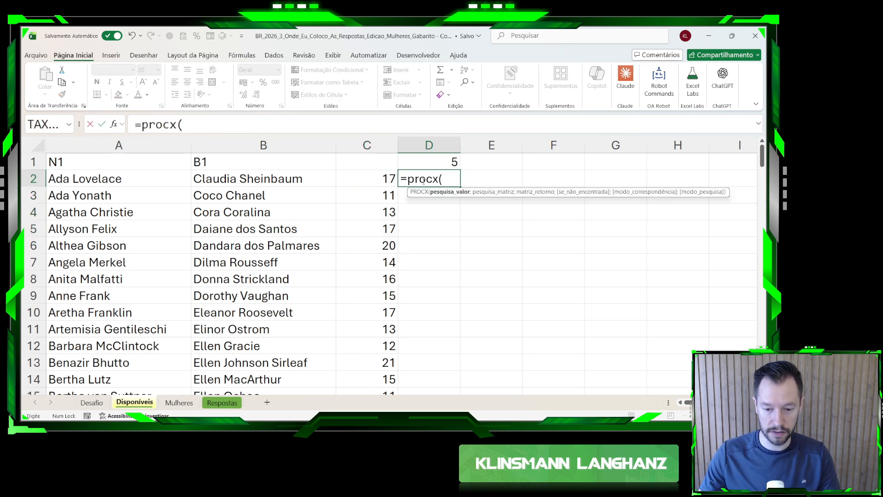
{"action": "left_click", "coordinate": [429, 164]}
{"action": "type", "text": ";"}
{"action": "left_click", "coordinate": [385, 177]}
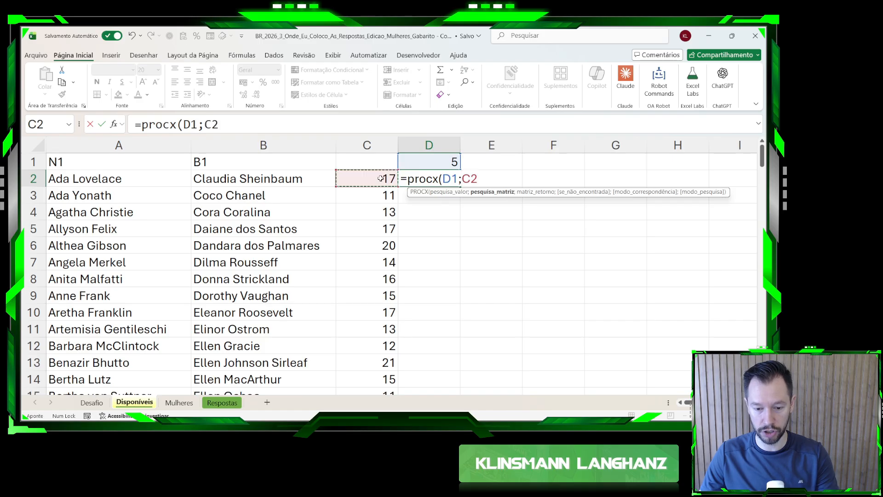
{"action": "type", "text": "#;"}
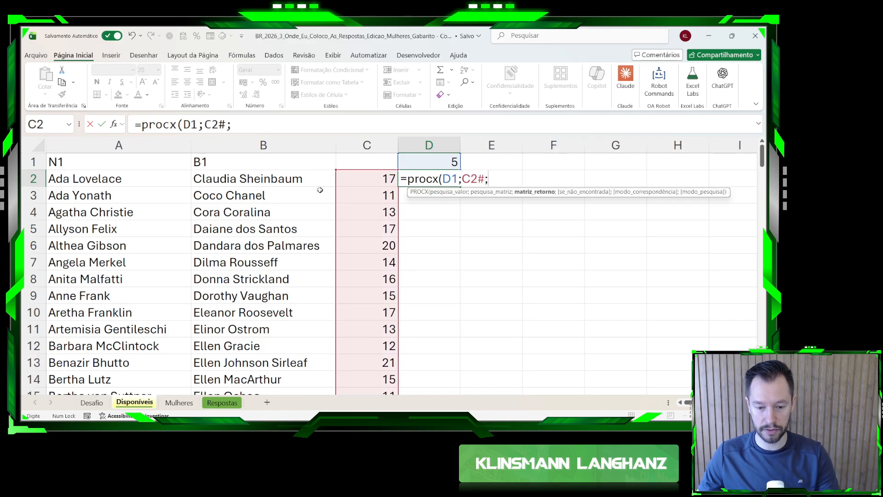
{"action": "left_click", "coordinate": [285, 175]}
{"action": "type", "text": "#)"}
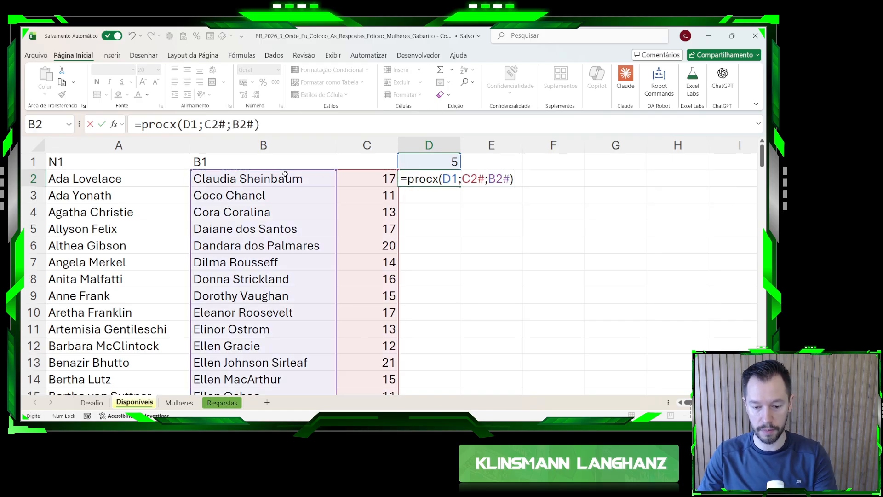
{"action": "key", "text": "Return"}
{"action": "left_click", "coordinate": [451, 175]}
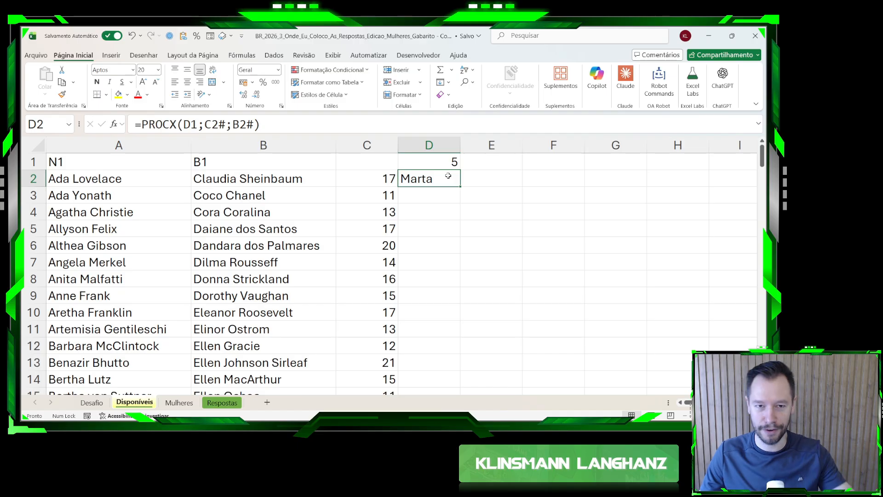
- Copy the D2 result as a value into the Bônus 1 answer cell E44 on Desafio and check the score
{"action": "key", "text": "ctrl+c"}
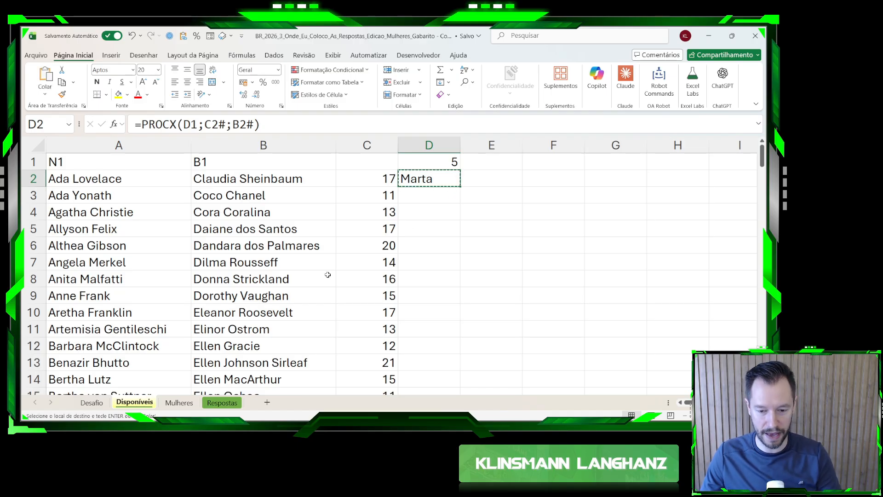
{"action": "key", "text": "ctrl+Page_Up"}
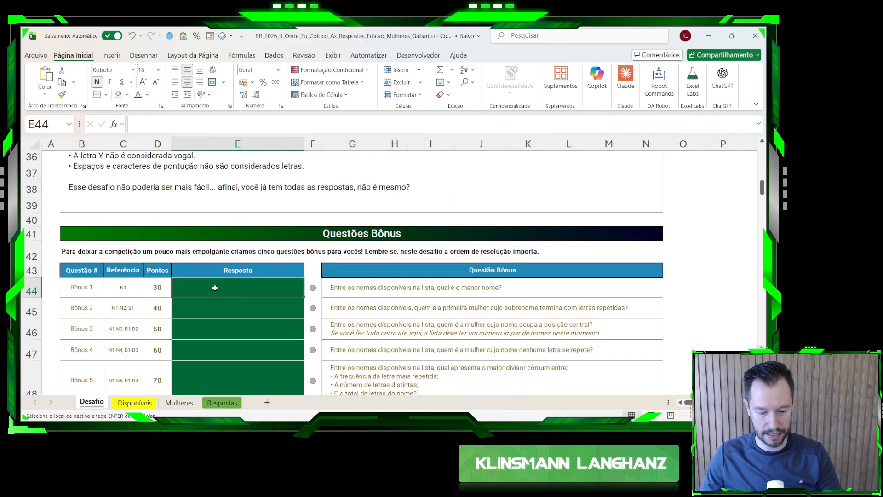
{"action": "key", "text": "ctrl+shift+v"}
{"action": "key", "text": "Escape"}
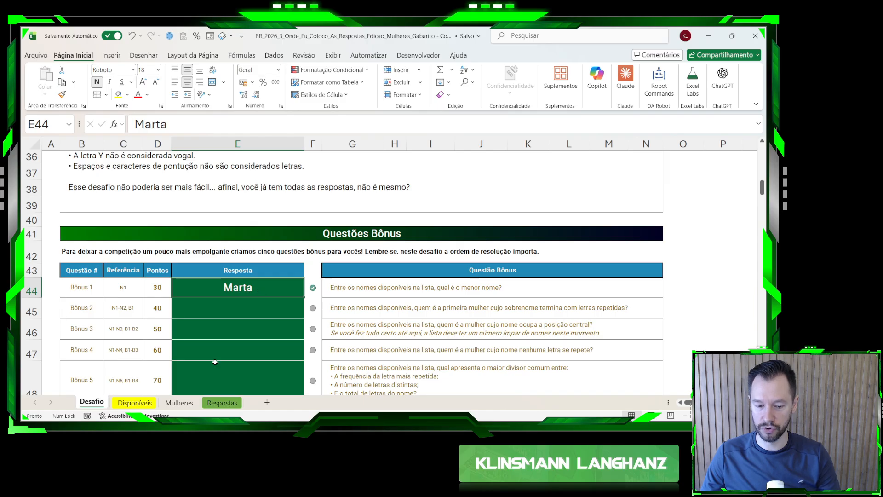
{"action": "scroll", "coordinate": [319, 291], "scroll_direction": "down", "scroll_amount": 3}
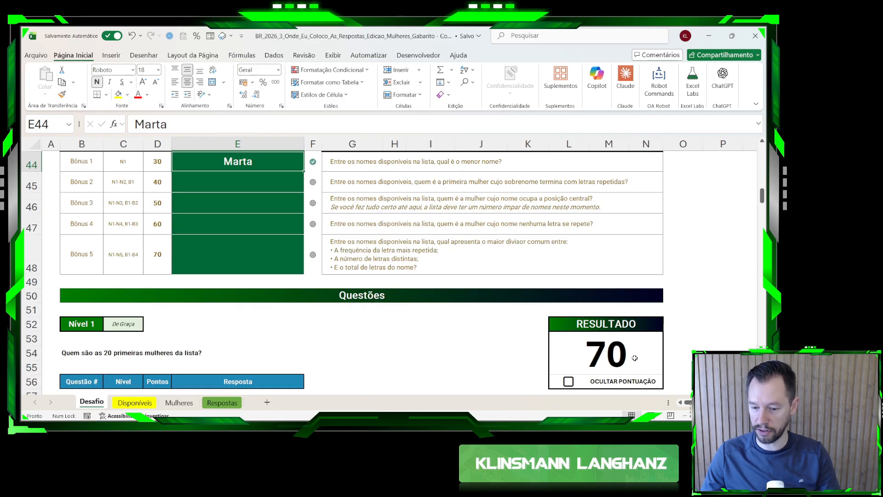
{"action": "scroll", "coordinate": [319, 290], "scroll_direction": "up", "scroll_amount": 3}
- Clear the helper formulas in columns C and D of Disponíveis and enter the header N1 in C1
{"action": "left_click", "coordinate": [138, 404]}
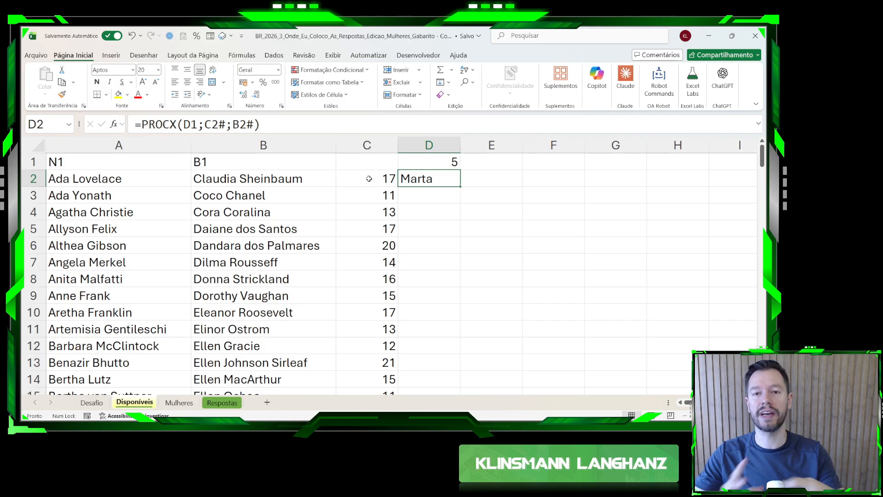
{"action": "left_click_drag", "start_coordinate": [381, 161], "coordinate": [423, 190]}
{"action": "key", "text": "Delete"}
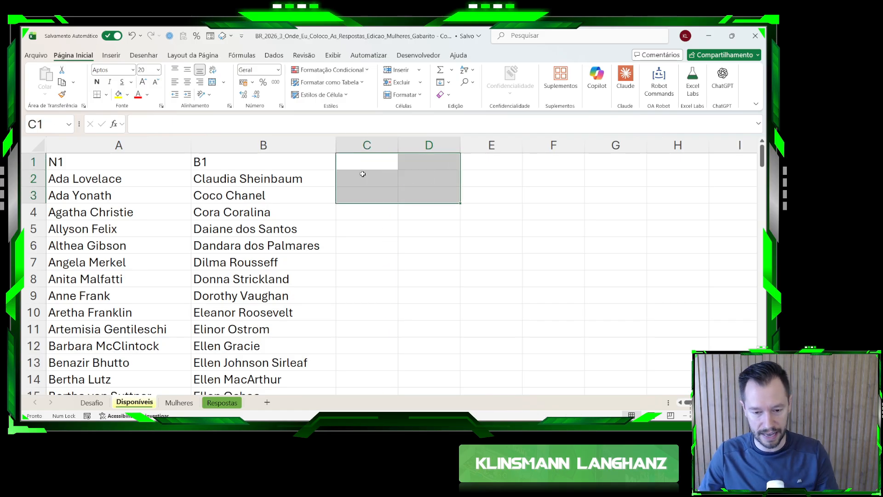
{"action": "left_click", "coordinate": [367, 161]}
{"action": "type", "text": "N"}
{"action": "key", "text": "Return"}
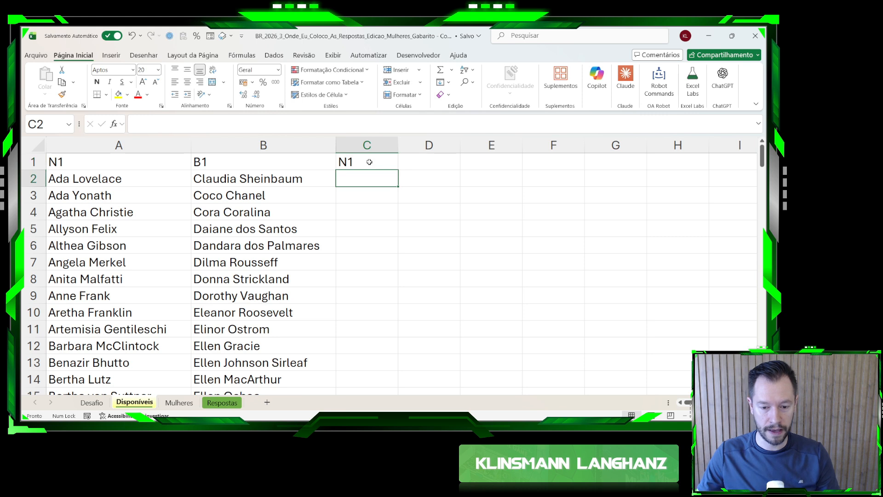
- List the names left after removing the Bônus 1 answer with =ÚNICO(EMPILHARV(B2#;Desafio!E44);;1) in C2
{"action": "type", "text": "="}
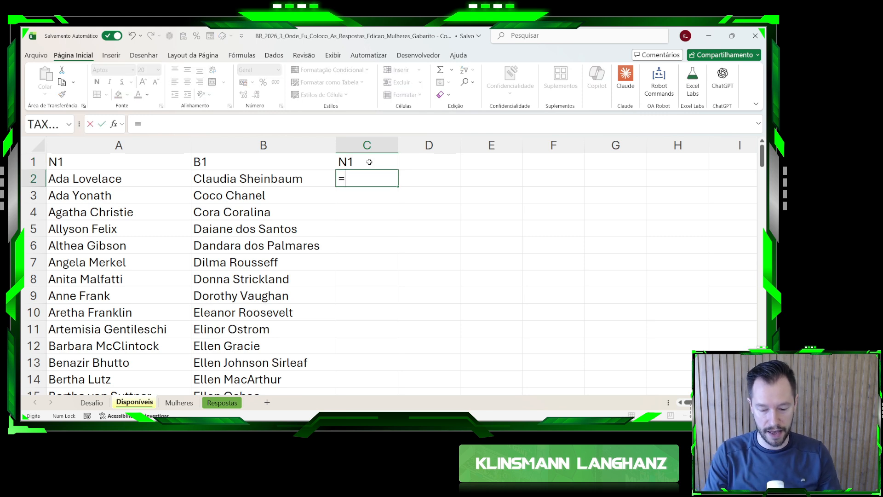
{"action": "type", "text": "úni"}
{"action": "key", "text": "Tab"}
{"action": "type", "text": "em"}
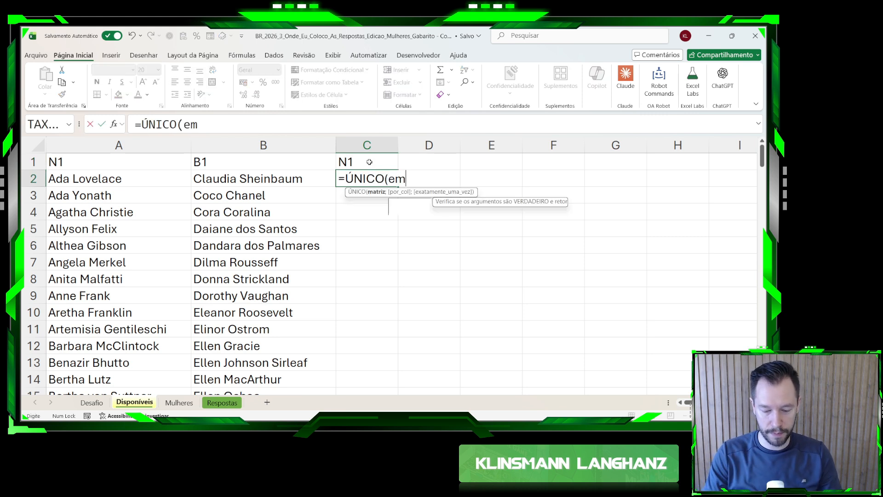
{"action": "type", "text": "p"}
{"action": "key", "text": "Down"}
{"action": "key", "text": "Tab"}
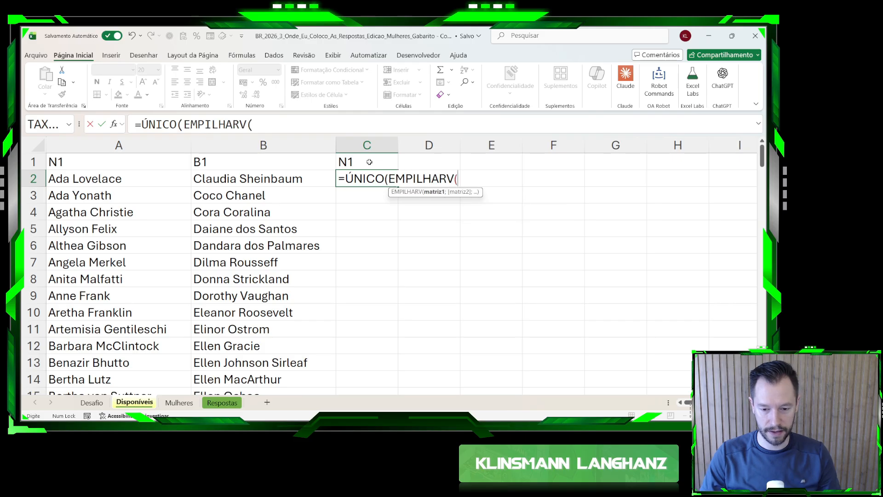
{"action": "left_click", "coordinate": [282, 179]}
{"action": "type", "text": "#;"}
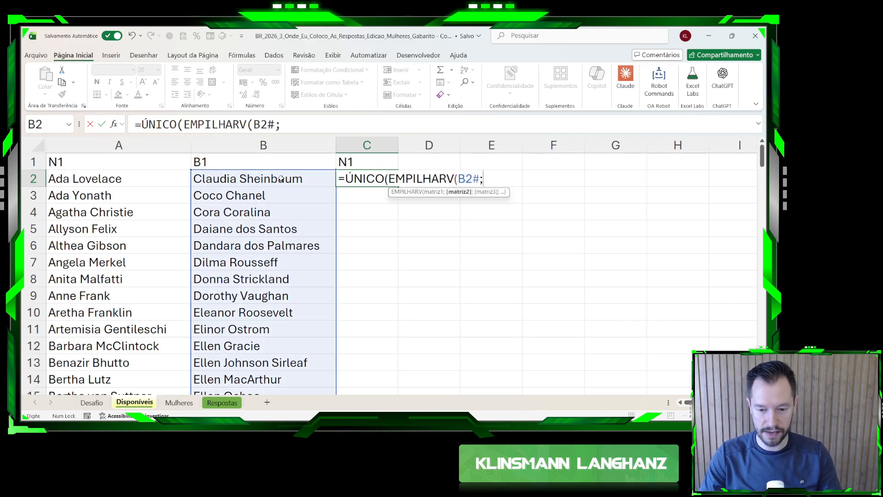
{"action": "left_click", "coordinate": [92, 401]}
{"action": "left_click", "coordinate": [213, 334]}
{"action": "type", "text": ");"}
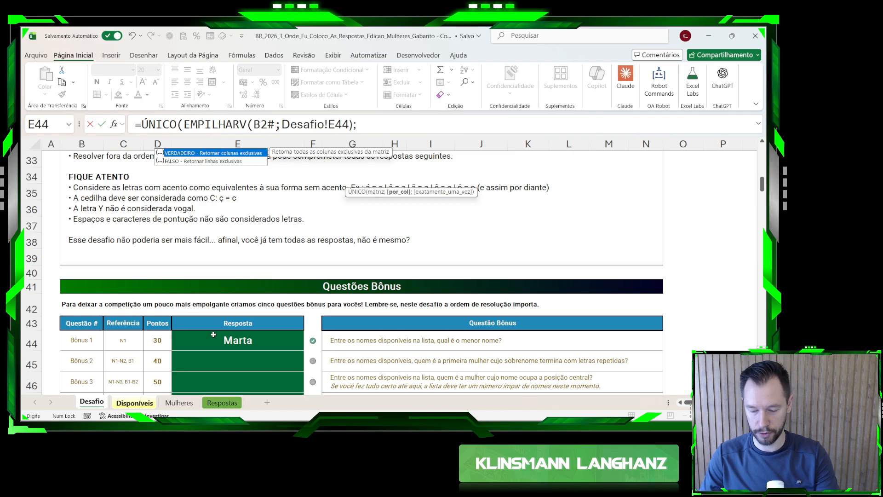
{"action": "type", "text": ";1)"}
{"action": "key", "text": "BackSpace"}
{"action": "key", "text": "Return"}
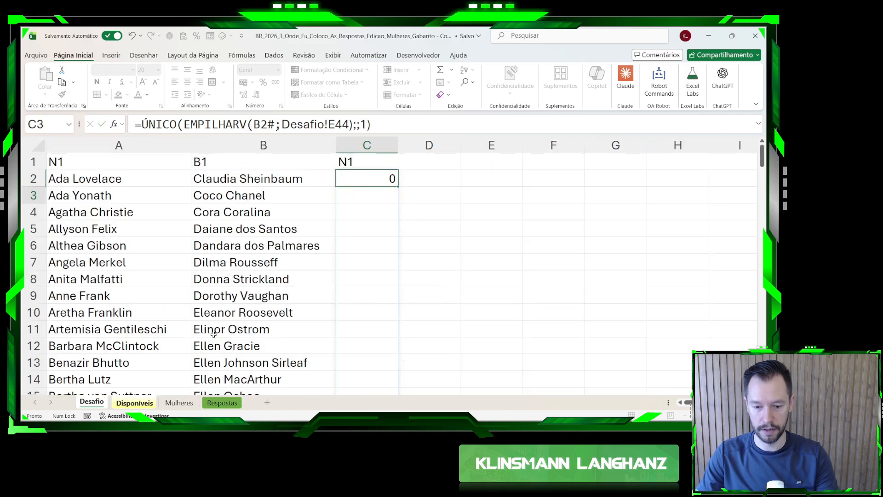
- Change the C1 header to N2 and fit column C's width to its names
{"action": "double_click", "coordinate": [375, 164]}
{"action": "type", "text": "2"}
{"action": "key", "text": "Return"}
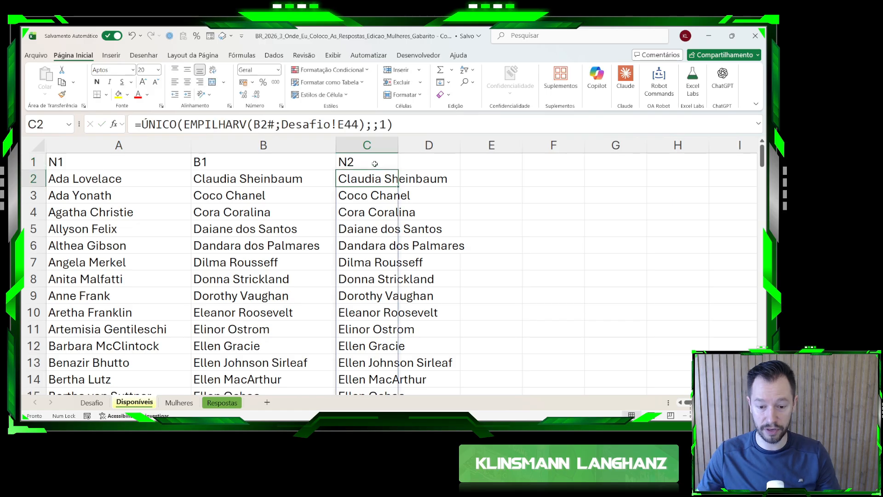
{"action": "double_click", "coordinate": [398, 145]}
- Compare the B1 and N2 lists around Marta to check which name the new list leaves out
{"action": "scroll", "coordinate": [294, 229], "scroll_direction": "down", "scroll_amount": 13}
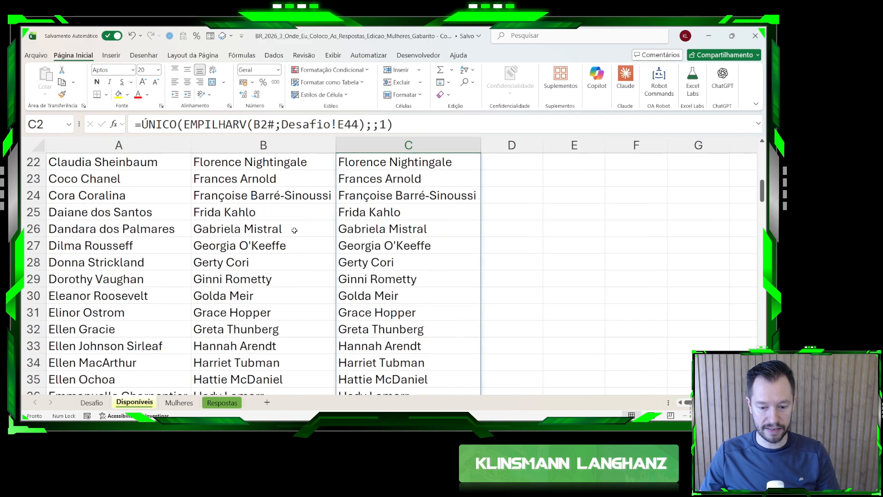
{"action": "scroll", "coordinate": [293, 235], "scroll_direction": "up", "scroll_amount": 3}
{"action": "scroll", "coordinate": [291, 234], "scroll_direction": "down", "scroll_amount": 5}
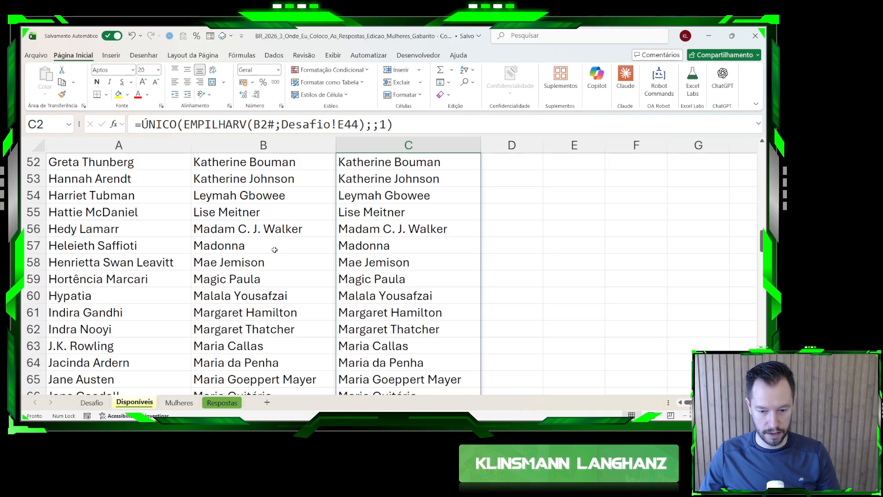
{"action": "scroll", "coordinate": [274, 249], "scroll_direction": "down", "scroll_amount": 3}
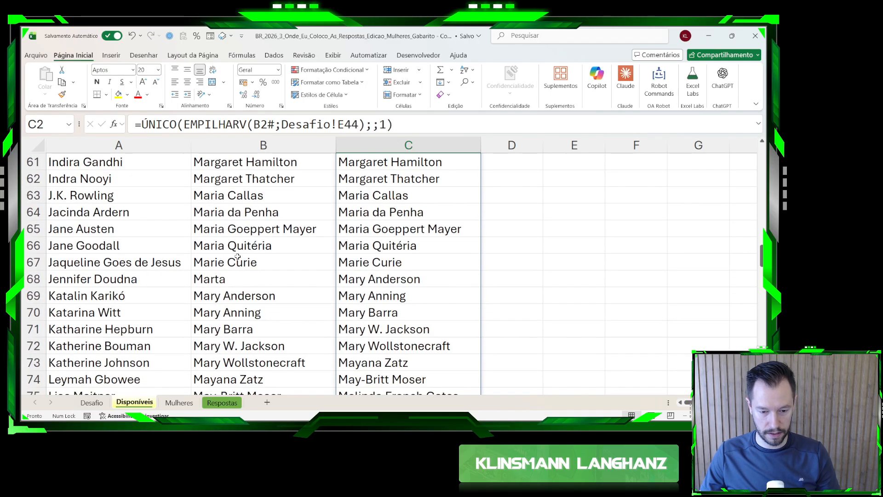
{"action": "left_click", "coordinate": [270, 265]}
{"action": "key", "text": "shift+Right"}
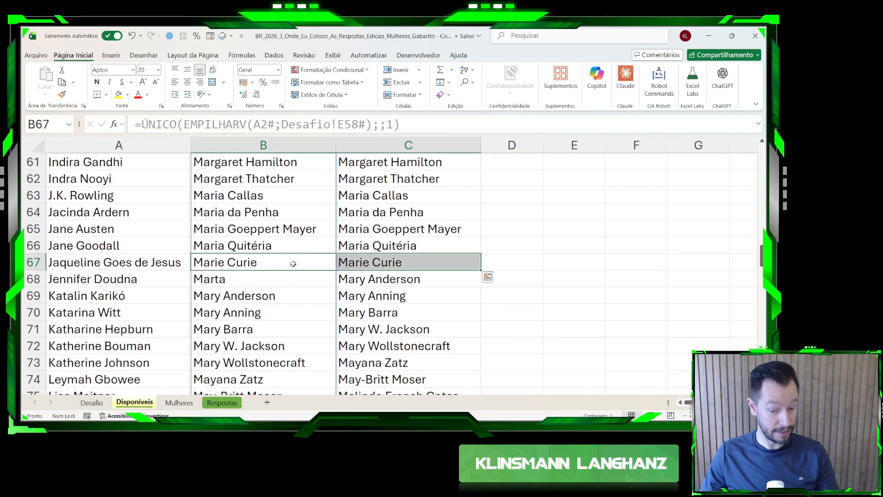
{"action": "left_click", "coordinate": [236, 279]}
{"action": "left_click", "coordinate": [352, 279]}
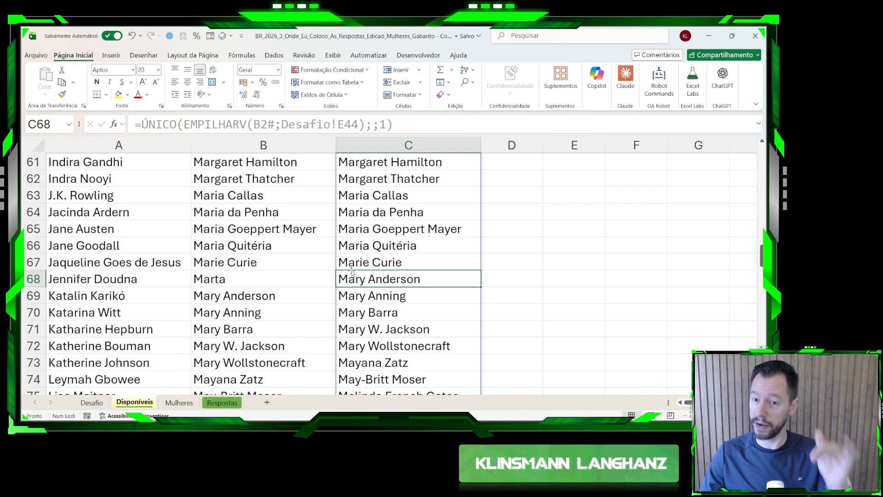
{"action": "scroll", "coordinate": [349, 267], "scroll_direction": "up", "scroll_amount": 18}
{"action": "scroll", "coordinate": [355, 257], "scroll_direction": "up", "scroll_amount": 2}
- Examine the first names in the N2 list and the Nível 2 criterion on the Desafio sheet
{"action": "left_click_drag", "start_coordinate": [382, 186], "coordinate": [386, 276]}
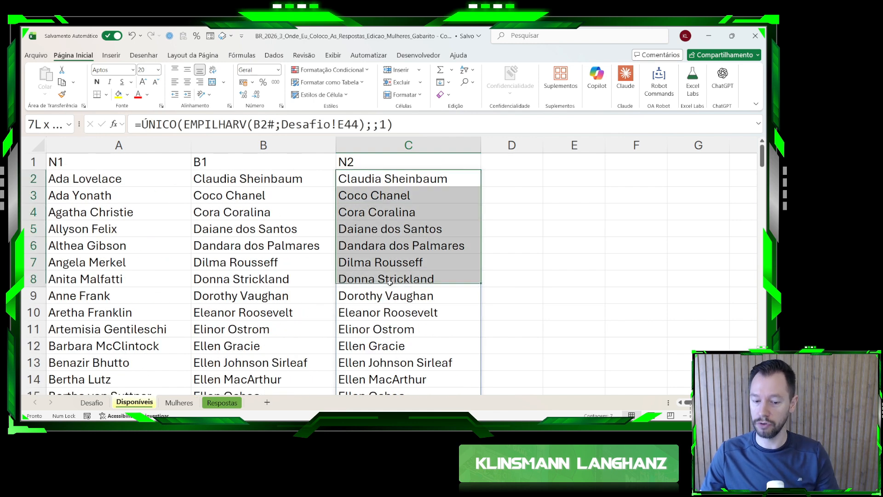
{"action": "left_click", "coordinate": [92, 403]}
{"action": "scroll", "coordinate": [153, 342], "scroll_direction": "down", "scroll_amount": 10}
{"action": "scroll", "coordinate": [153, 343], "scroll_direction": "down", "scroll_amount": 3}
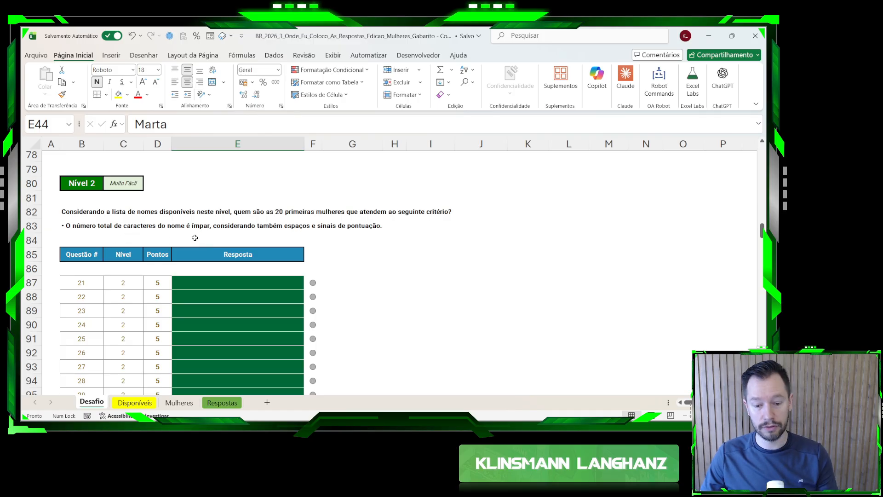
{"action": "left_click", "coordinate": [136, 403]}
{"action": "left_click_drag", "start_coordinate": [442, 181], "coordinate": [450, 328]}
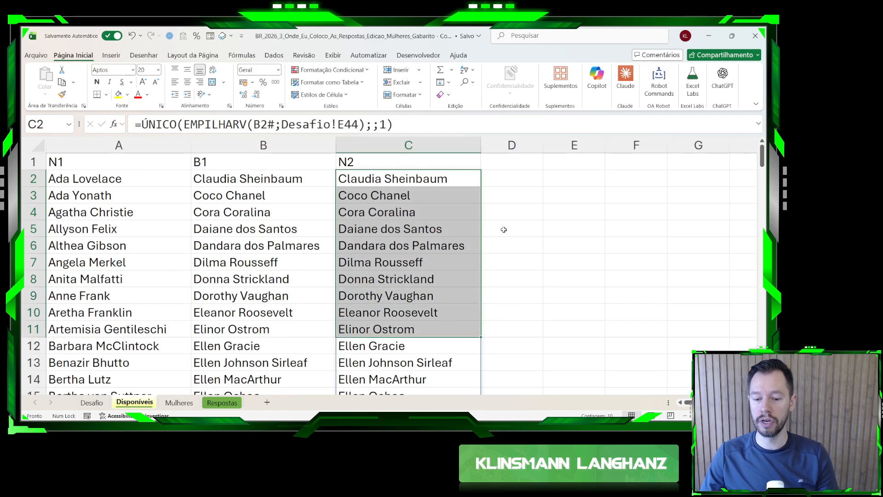
- Count the characters of each N2 name with =NÚM.CARACT(C2#) in D2 of the Disponíveis sheet
{"action": "left_click", "coordinate": [515, 182]}
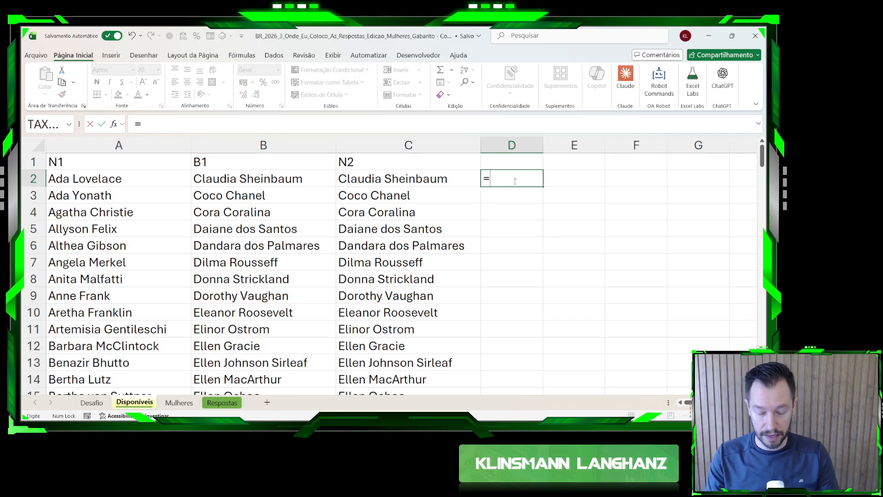
{"action": "key", "text": "Escape"}
{"action": "left_click", "coordinate": [91, 403]}
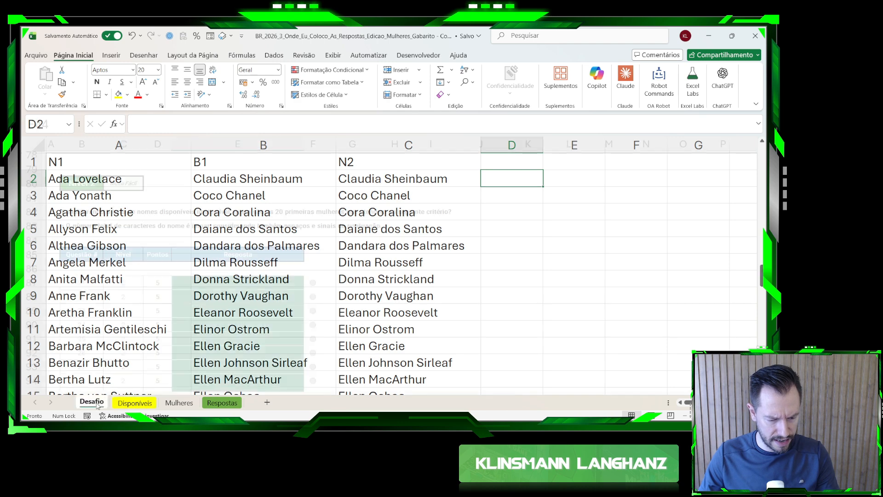
{"action": "left_click", "coordinate": [135, 403]}
{"action": "type", "text": "="}
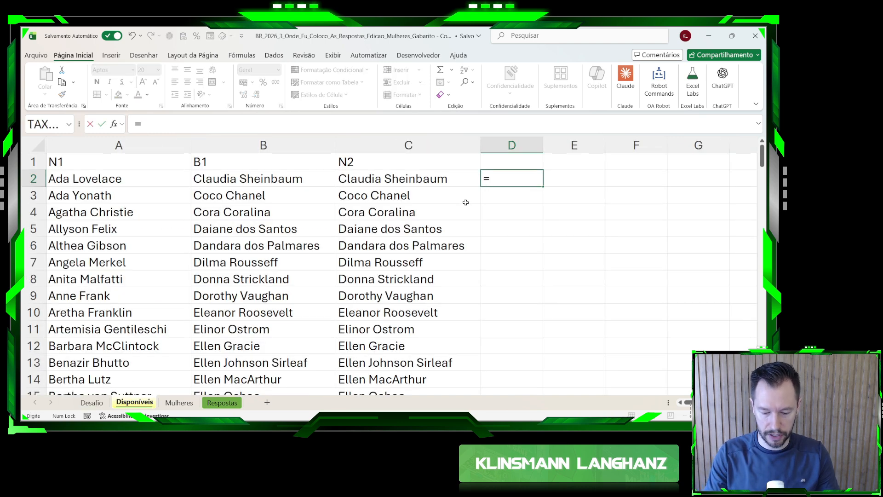
{"action": "type", "text": "núm"}
{"action": "key", "text": "Tab"}
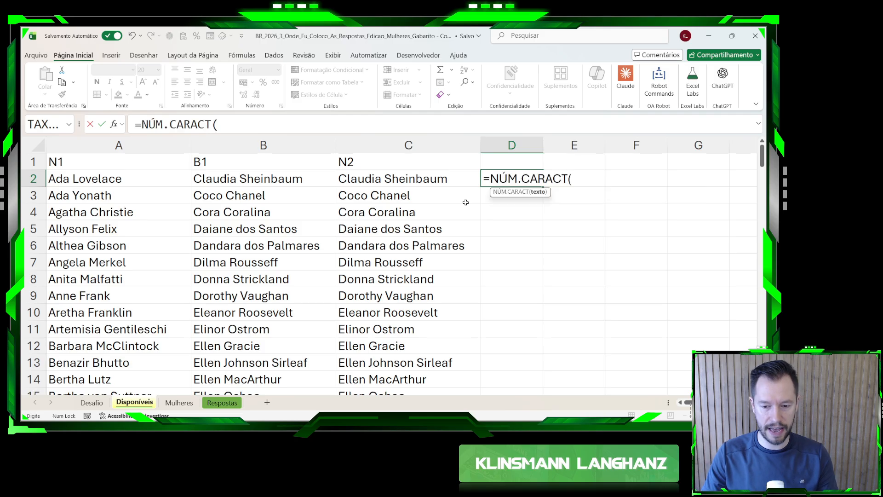
{"action": "key", "text": "Left"}
{"action": "key", "text": "ctrl+shift+Down"}
{"action": "key", "text": "ctrl+Return"}
- Test whether each character count is odd with =ÉIMPAR(D2#) in E2
{"action": "key", "text": "Right"}
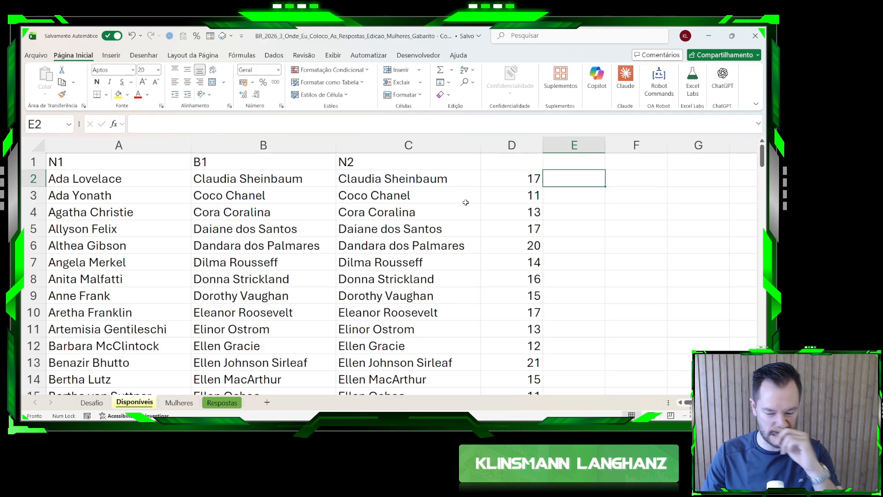
{"action": "type", "text": "="}
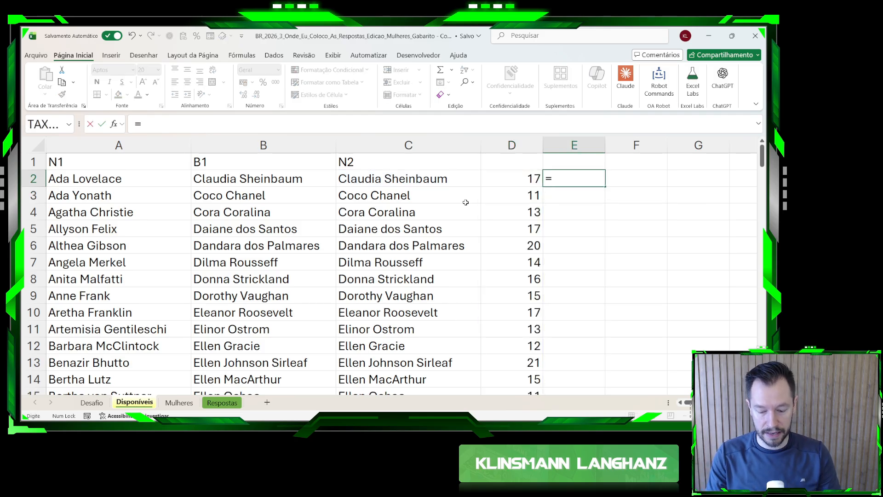
{"action": "type", "text": "é"}
{"action": "key", "text": "Down"}
{"action": "key", "text": "Down"}
{"action": "key", "text": "Down"}
{"action": "key", "text": "Down"}
{"action": "key", "text": "Down"}
{"action": "key", "text": "Down"}
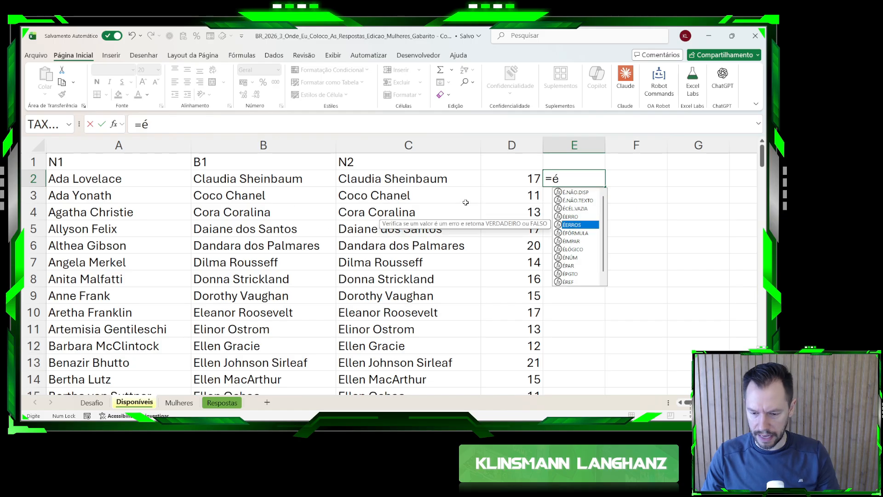
{"action": "key", "text": "Tab"}
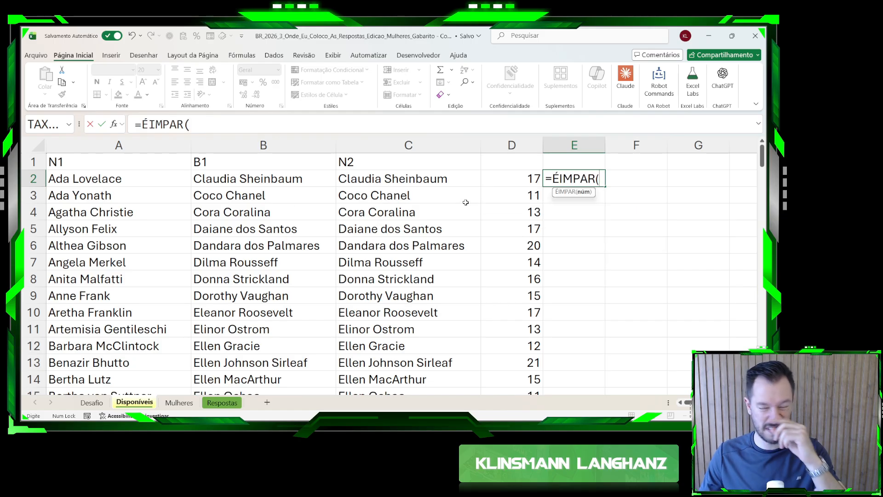
{"action": "left_click", "coordinate": [501, 182]}
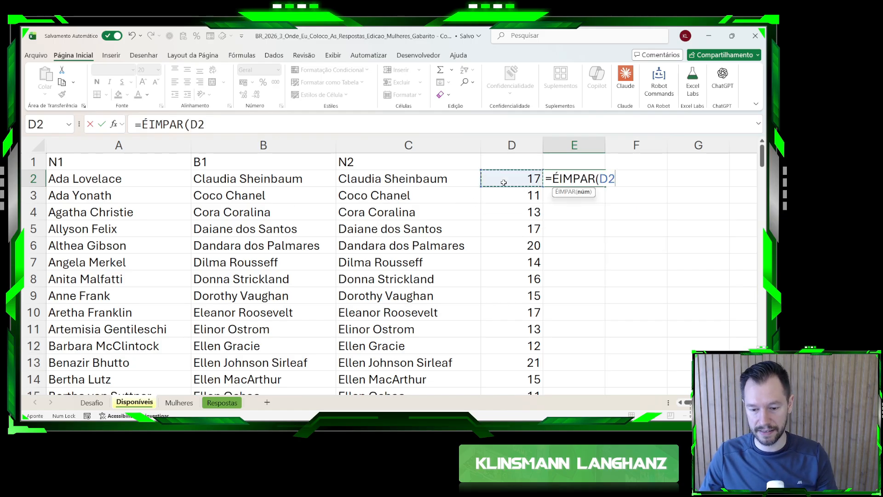
{"action": "key", "text": "ctrl+shift+Down"}
{"action": "key", "text": "Return"}
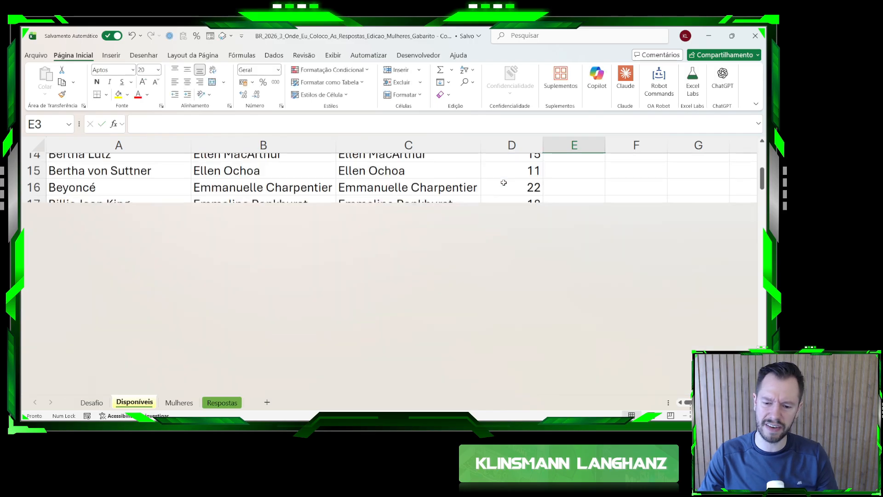
- Coerce the counts inside the odd test by changing E2 to =ÉIMPAR(--D2#)
{"action": "left_click", "coordinate": [565, 177]}
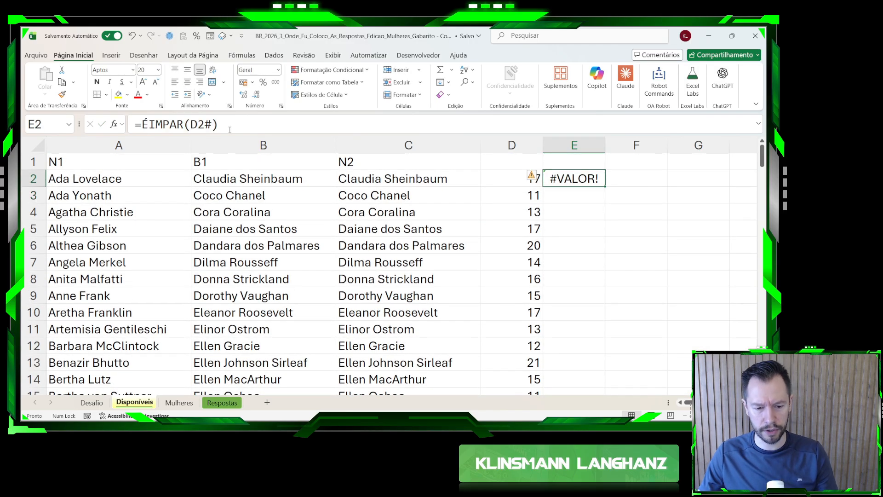
{"action": "left_click", "coordinate": [189, 126]}
{"action": "type", "text": "--"}
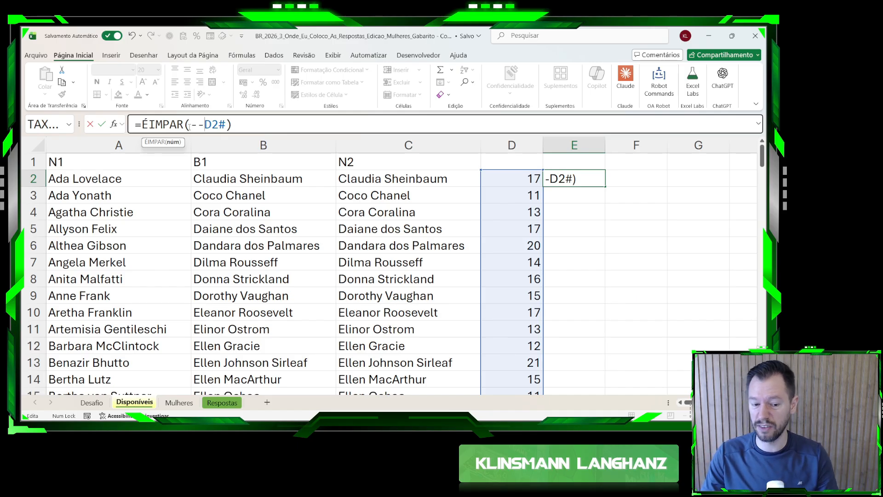
{"action": "key", "text": "Return"}
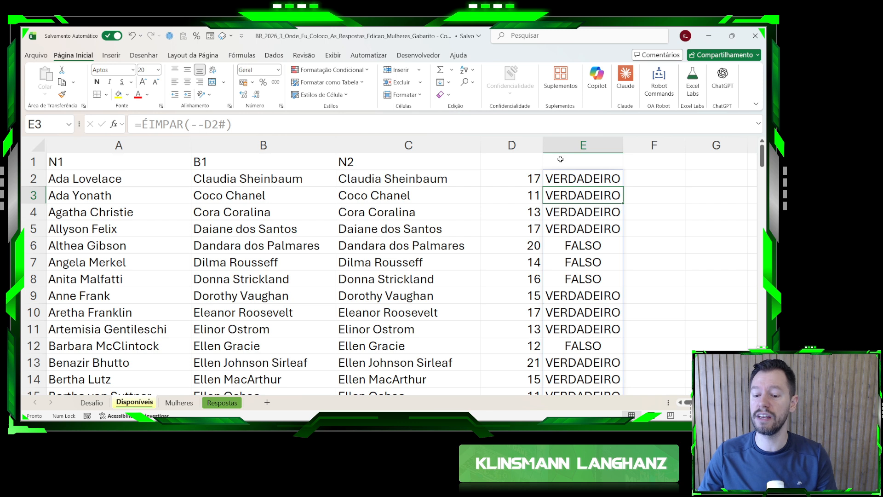
- Compare the N2 names with their character counts and odd flags, and recheck the Nível 2 criterion on the Desafio sheet
{"action": "left_click", "coordinate": [497, 177]}
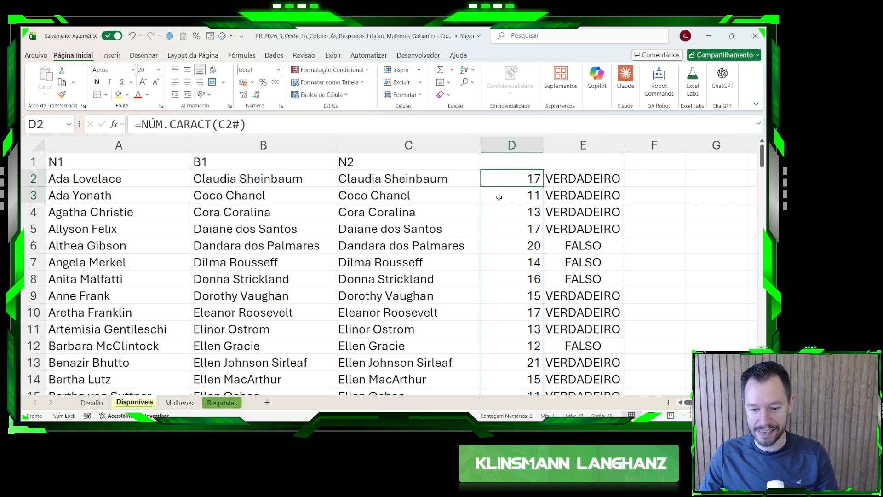
{"action": "key", "text": "shift+Down"}
{"action": "key", "text": "shift+Down"}
{"action": "key", "text": "shift+Down"}
{"action": "key", "text": "shift+Down"}
{"action": "key", "text": "shift+Down"}
{"action": "key", "text": "shift+Down"}
{"action": "key", "text": "shift+Down"}
{"action": "key", "text": "shift+Down"}
{"action": "left_click", "coordinate": [403, 183]}
{"action": "key", "text": "shift+Down"}
{"action": "key", "text": "shift+Down"}
{"action": "key", "text": "shift+Down"}
{"action": "key", "text": "shift+Down"}
{"action": "key", "text": "shift+Down"}
{"action": "key", "text": "shift+Down"}
{"action": "left_click_drag", "start_coordinate": [503, 182], "coordinate": [548, 376]}
{"action": "left_click", "coordinate": [571, 179]}
{"action": "left_click_drag", "start_coordinate": [571, 180], "coordinate": [561, 324]}
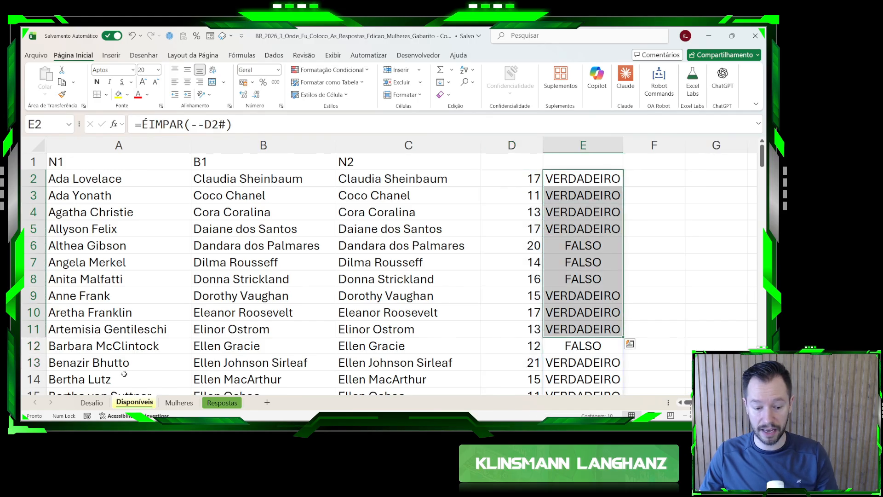
{"action": "left_click", "coordinate": [92, 403]}
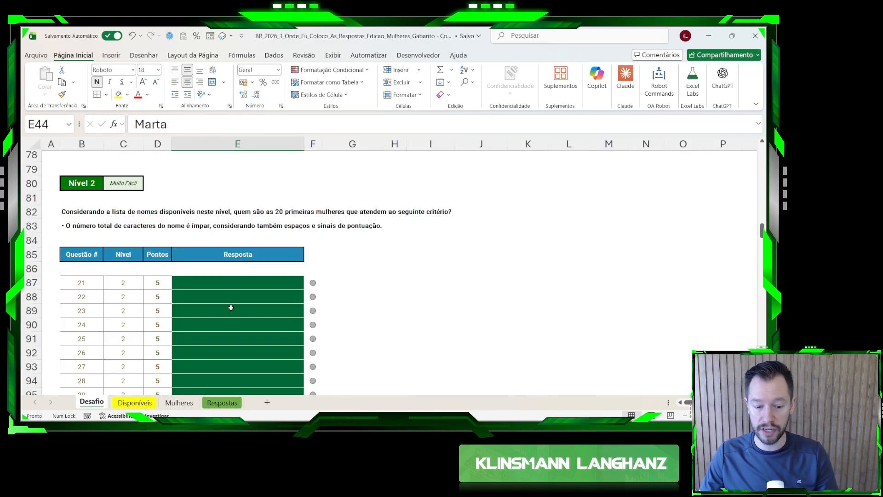
{"action": "left_click", "coordinate": [134, 403]}
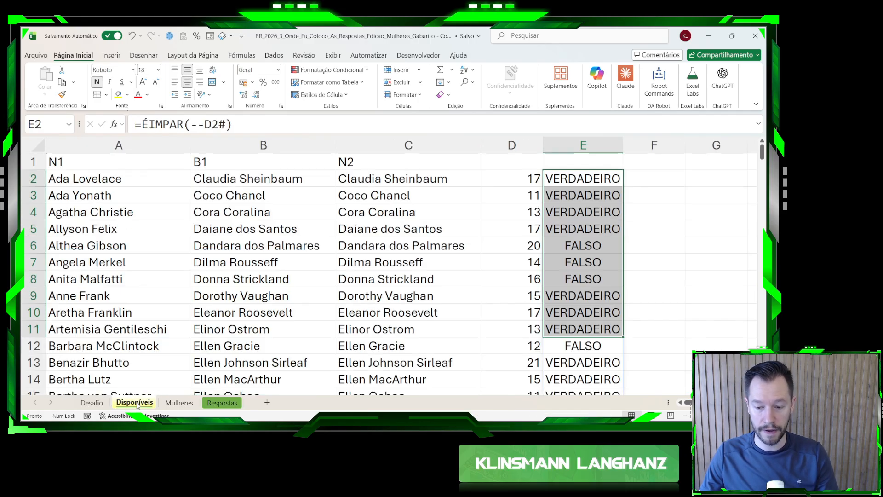
- Filter the N2 names with an odd character count using =FILTRO(C2#;E2#) in F2
{"action": "left_click", "coordinate": [665, 179]}
{"action": "type", "text": "=filtr"}
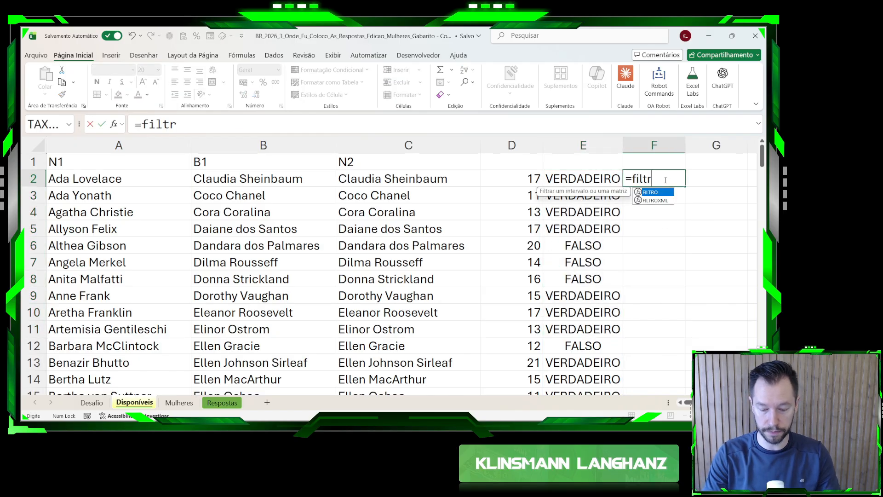
{"action": "key", "text": "Tab"}
{"action": "left_click", "coordinate": [458, 184]}
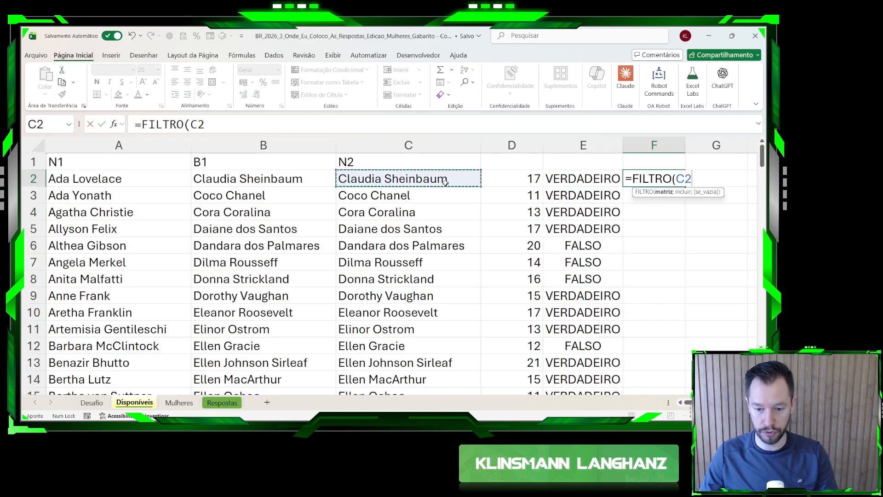
{"action": "key", "text": "ctrl+shift+Down"}
{"action": "type", "text": ";"}
{"action": "key", "text": "Up"}
{"action": "key", "text": "Left"}
{"action": "key", "text": "Down"}
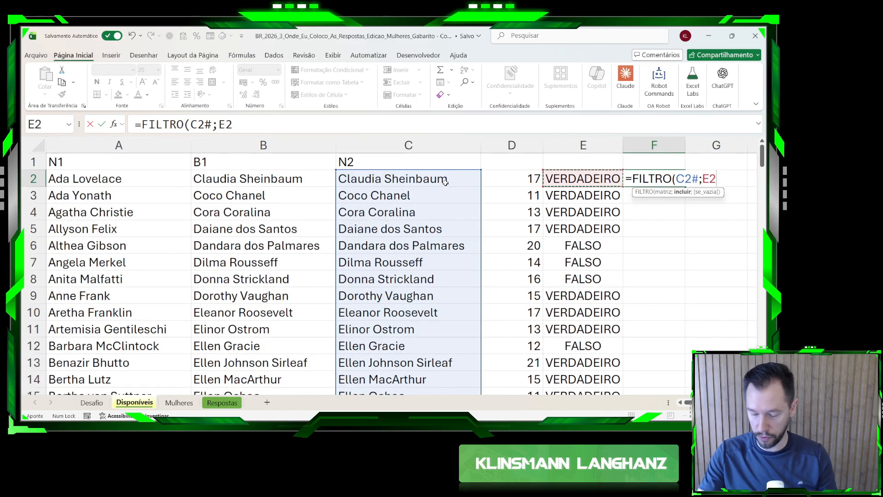
{"action": "key", "text": "ctrl+shift+Down"}
{"action": "key", "text": "Return"}
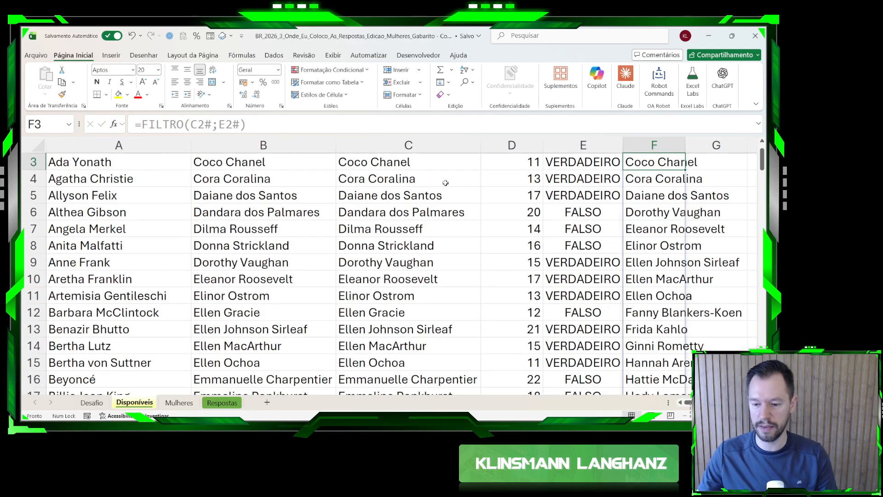
- Limit the filtered list to its first 20 names by changing F2 to =PEGAR(FILTRO(C2#;E2#);20)
{"action": "scroll", "coordinate": [637, 183], "scroll_direction": "up", "scroll_amount": 1}
{"action": "left_click_drag", "start_coordinate": [637, 183], "coordinate": [650, 382]}
{"action": "scroll", "coordinate": [643, 323], "scroll_direction": "down", "scroll_amount": 7}
{"action": "scroll", "coordinate": [637, 311], "scroll_direction": "up", "scroll_amount": 7}
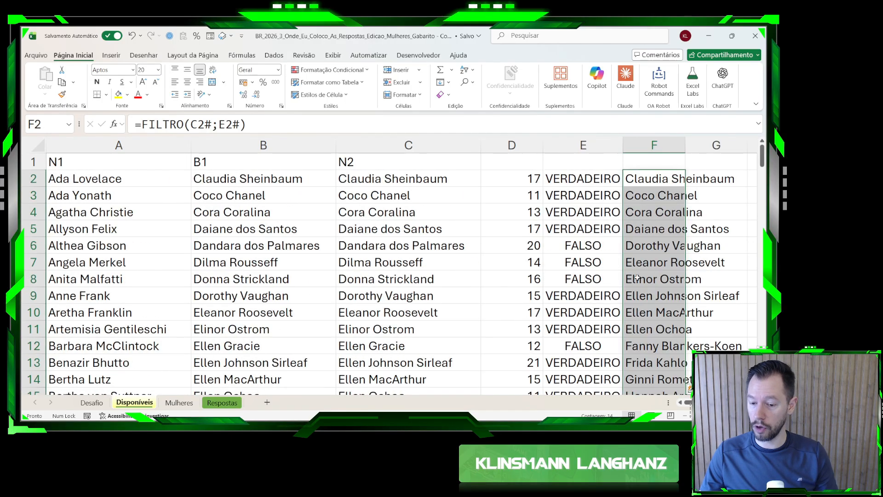
{"action": "left_click", "coordinate": [639, 175]}
{"action": "left_click", "coordinate": [139, 118]}
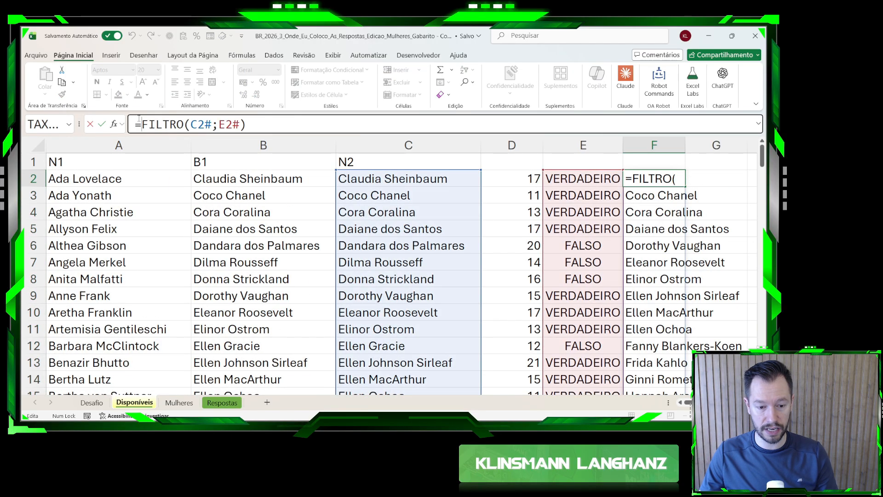
{"action": "type", "text": "pegar("}
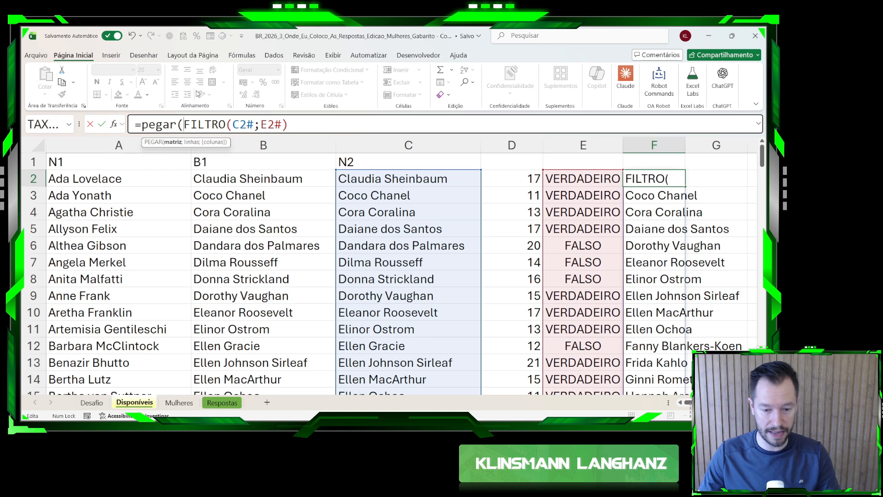
{"action": "type", "text": ";20)"}
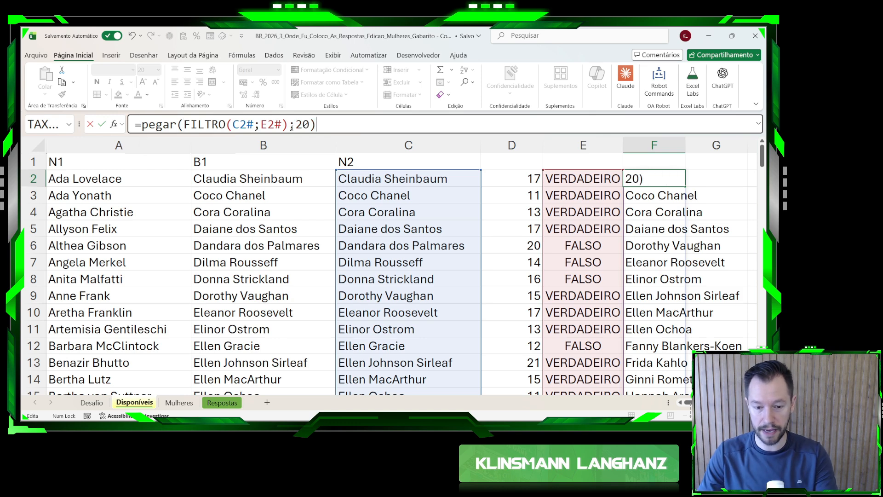
{"action": "key", "text": "Return"}
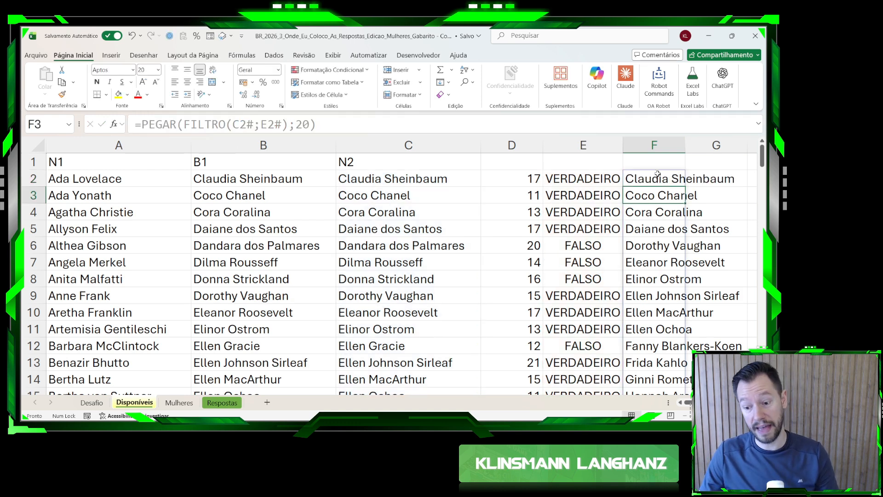
- Copy the 20 filtered names from F2# and paste them as values into the Nível 2 answers from Desafio!E87
{"action": "left_click", "coordinate": [655, 178]}
{"action": "key", "text": "ctrl+shift+Down"}
{"action": "key", "text": "ctrl+c"}
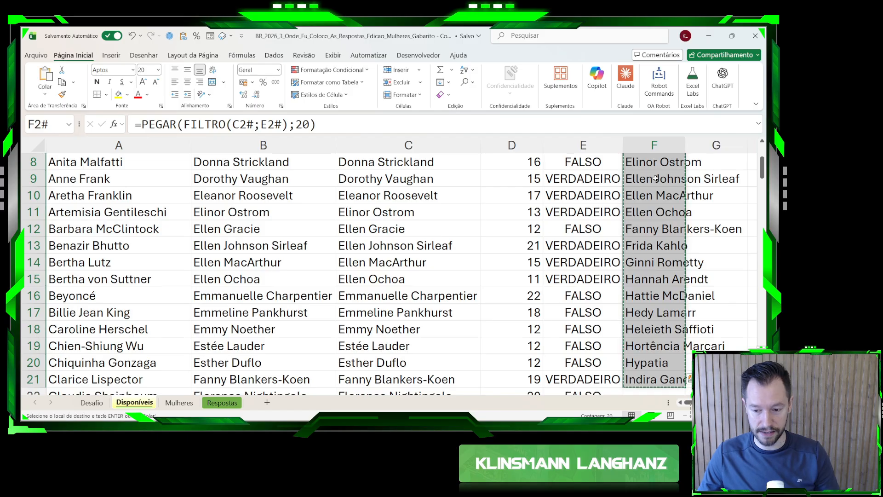
{"action": "left_click", "coordinate": [92, 402]}
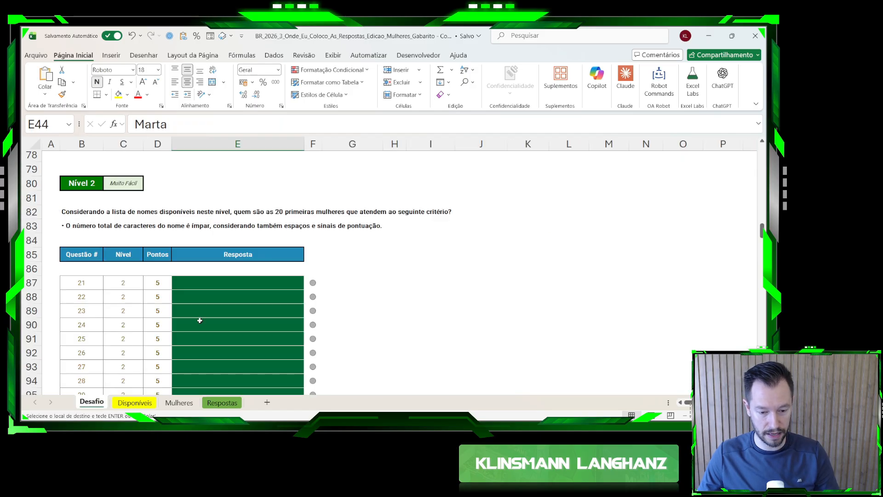
{"action": "right_click", "coordinate": [221, 285]}
{"action": "left_click", "coordinate": [263, 146]}
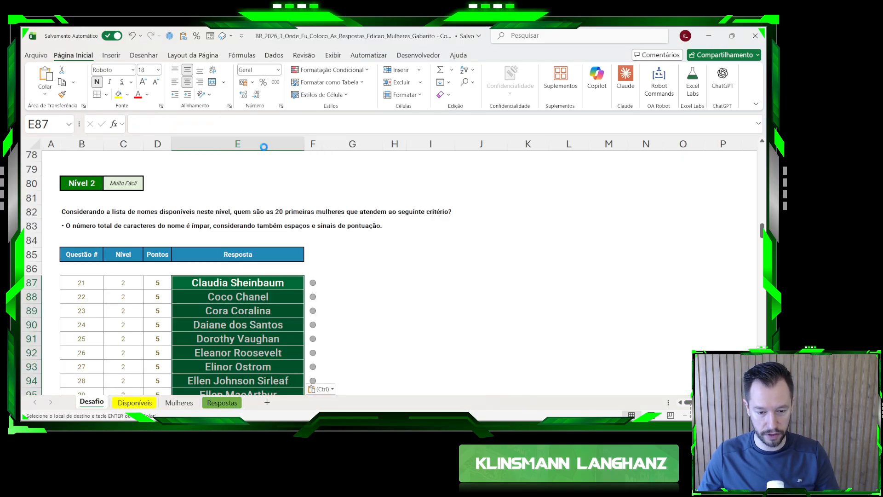
{"action": "scroll", "coordinate": [299, 308], "scroll_direction": "down", "scroll_amount": 6}
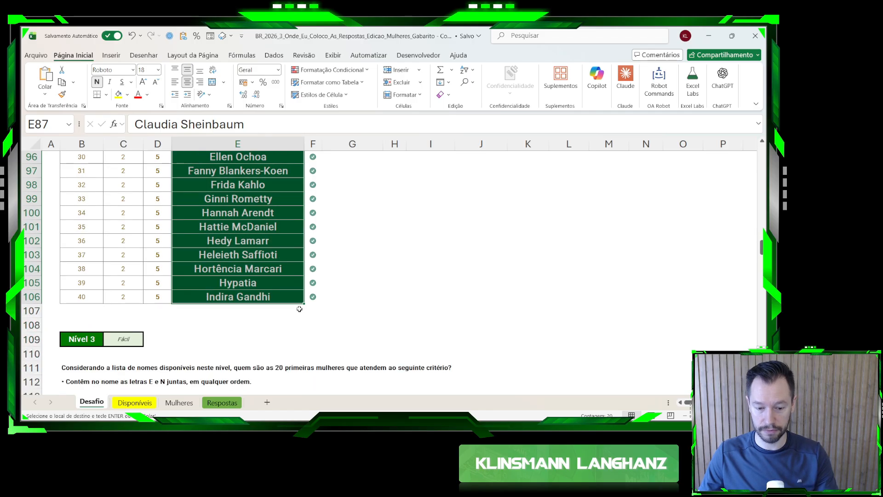
{"action": "scroll", "coordinate": [299, 309], "scroll_direction": "up", "scroll_amount": 3}
{"action": "key", "text": "Escape"}
- Clear helper columns D to F on the Disponíveis sheet and enter B2 as the header in D1
{"action": "left_click", "coordinate": [135, 402]}
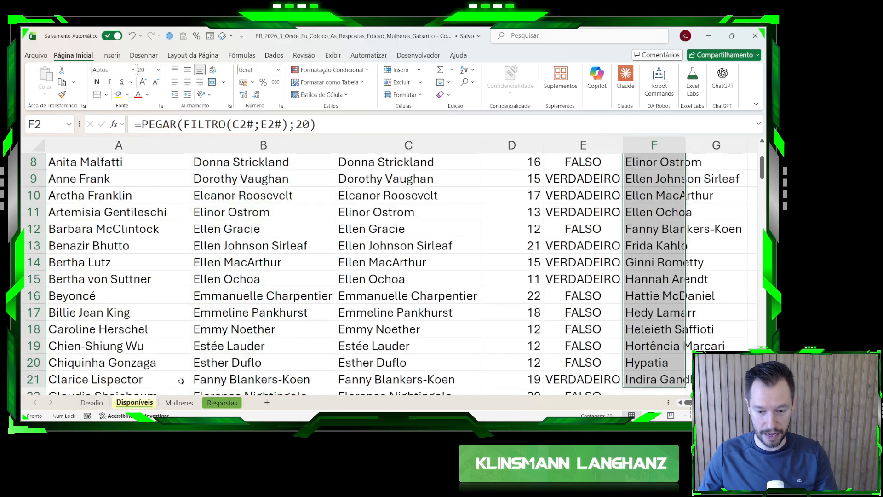
{"action": "scroll", "coordinate": [181, 380], "scroll_direction": "up", "scroll_amount": 3}
{"action": "left_click_drag", "start_coordinate": [511, 145], "coordinate": [629, 155]}
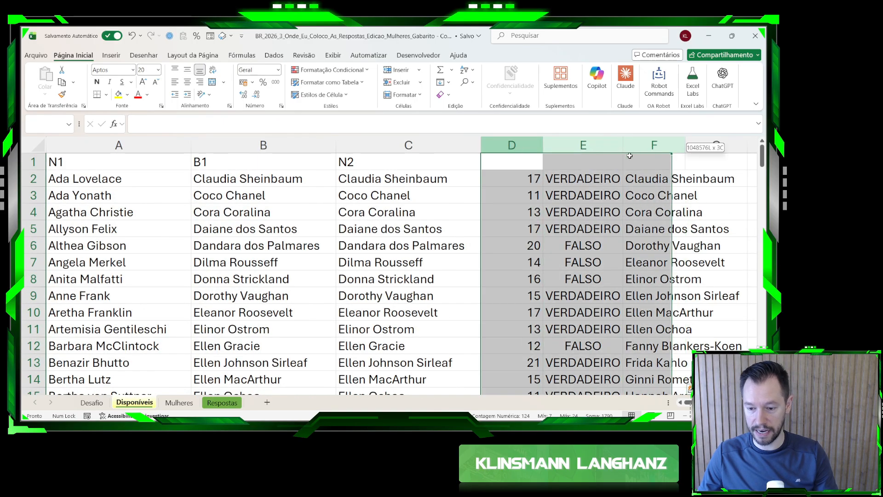
{"action": "key", "text": "Delete"}
{"action": "left_click", "coordinate": [516, 163]}
{"action": "type", "text": "B2"}
{"action": "key", "text": "Return"}
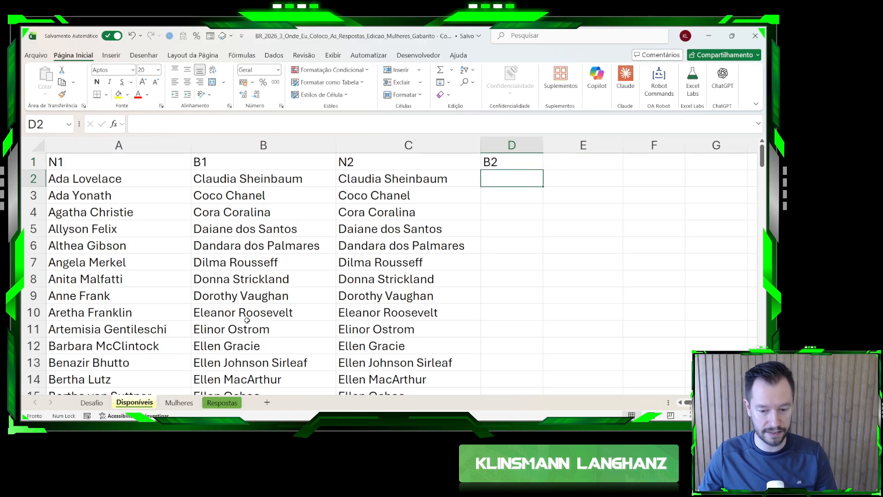
- Copy the ÚNICO/EMPILHARV formula from B2 into D2 under the B2 header on the Disponíveis sheet
{"action": "left_click", "coordinate": [263, 177]}
{"action": "left_click_drag", "start_coordinate": [400, 124], "coordinate": [103, 133]}
{"action": "key", "text": "Escape"}
{"action": "key", "text": "ctrl+c"}
{"action": "key", "text": "Right"}
{"action": "key", "text": "Right"}
{"action": "key", "text": "ctrl+v"}
{"action": "key", "text": "Escape"}
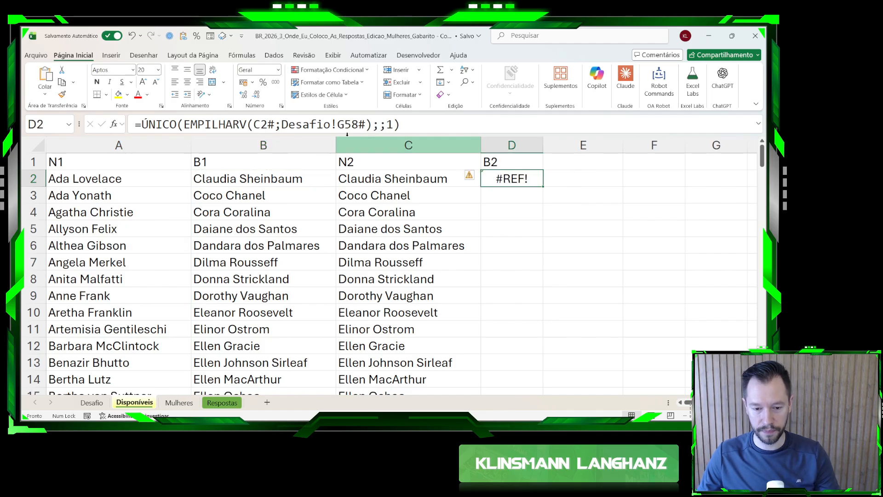
{"action": "left_click", "coordinate": [331, 124]}
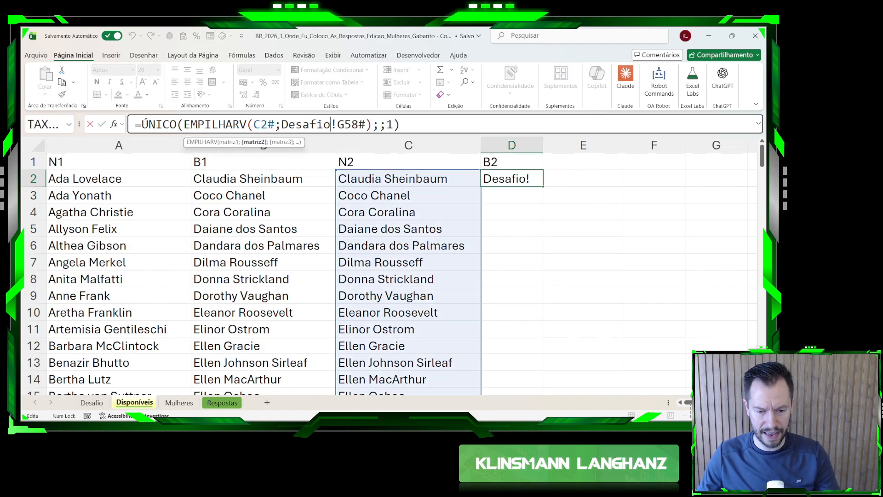
{"action": "left_click_drag", "start_coordinate": [279, 125], "coordinate": [362, 126]}
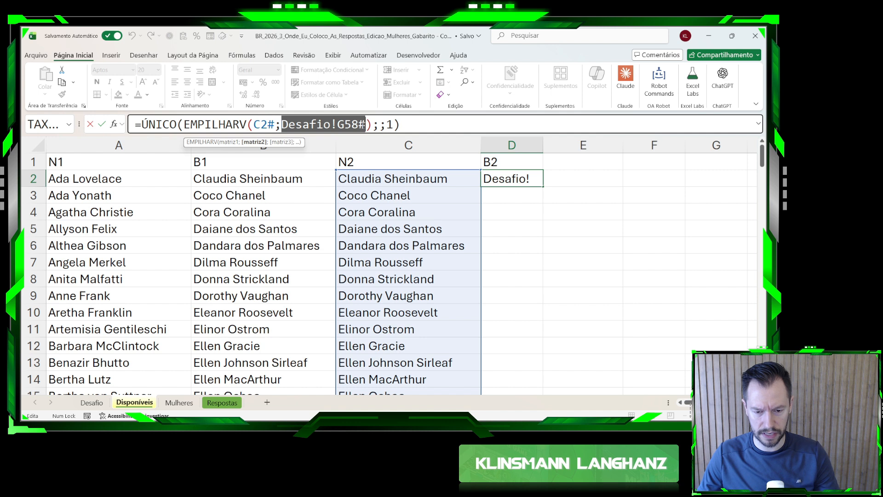
{"action": "key", "text": "Escape"}
{"action": "left_click", "coordinate": [257, 176]}
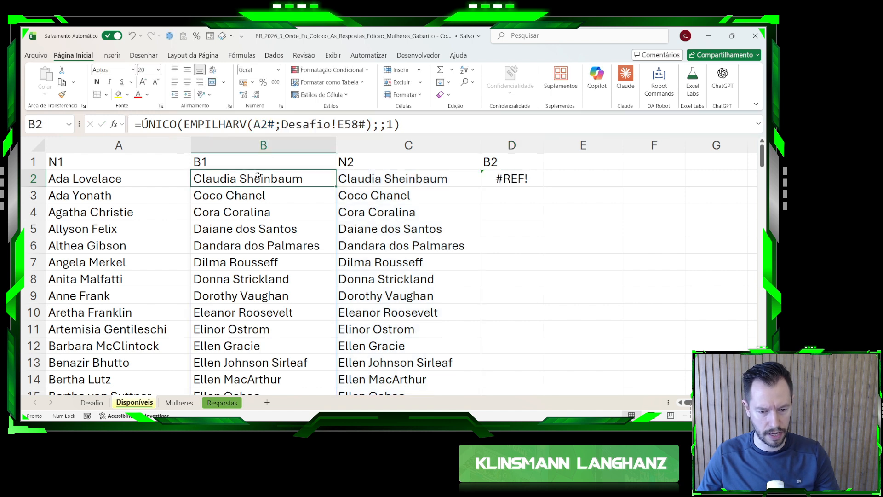
{"action": "left_click_drag", "start_coordinate": [402, 131], "coordinate": [110, 129]}
{"action": "type", "text": "="}
{"action": "left_click", "coordinate": [497, 179]}
{"action": "key", "text": "ctrl+v"}
{"action": "key", "text": "Escape"}
{"action": "double_click", "coordinate": [500, 179]}
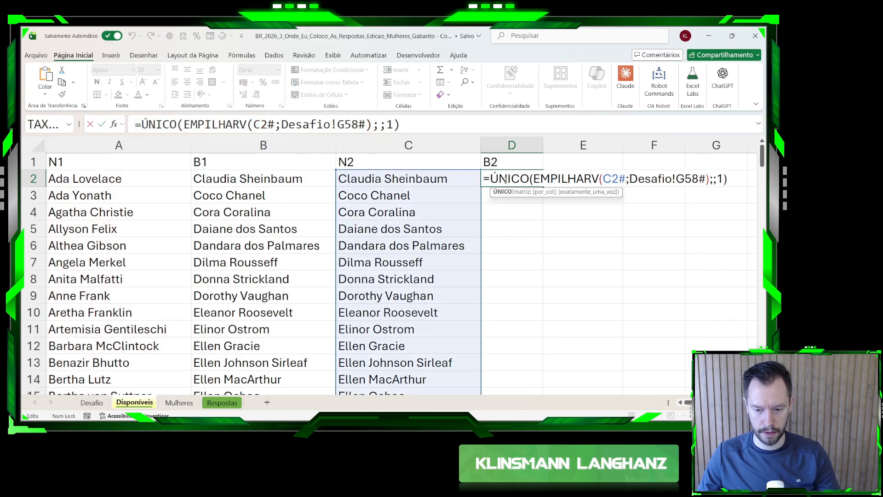
{"action": "left_click_drag", "start_coordinate": [281, 125], "coordinate": [355, 125]}
{"action": "key", "text": "Escape"}
{"action": "double_click", "coordinate": [207, 175]}
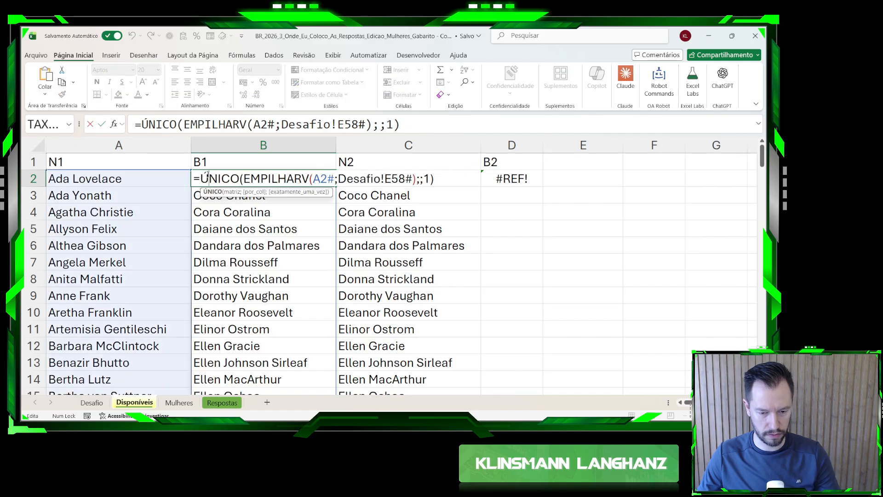
{"action": "key", "text": "Escape"}
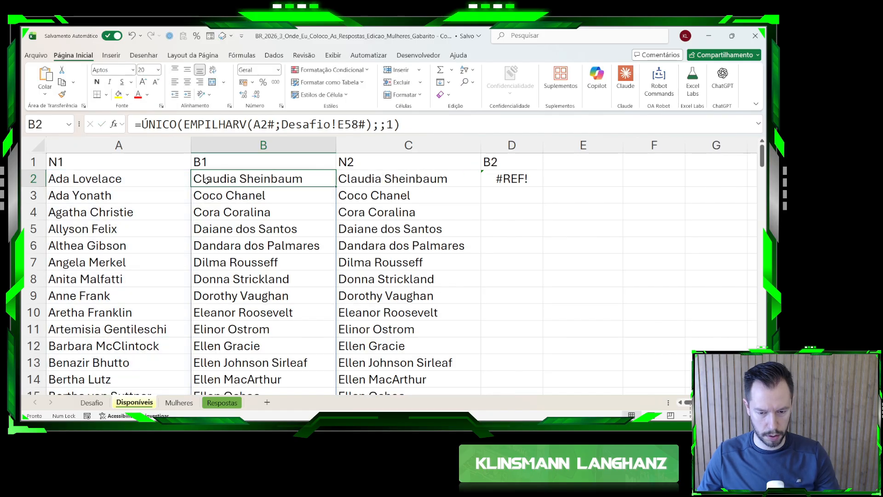
{"action": "left_click", "coordinate": [95, 404]}
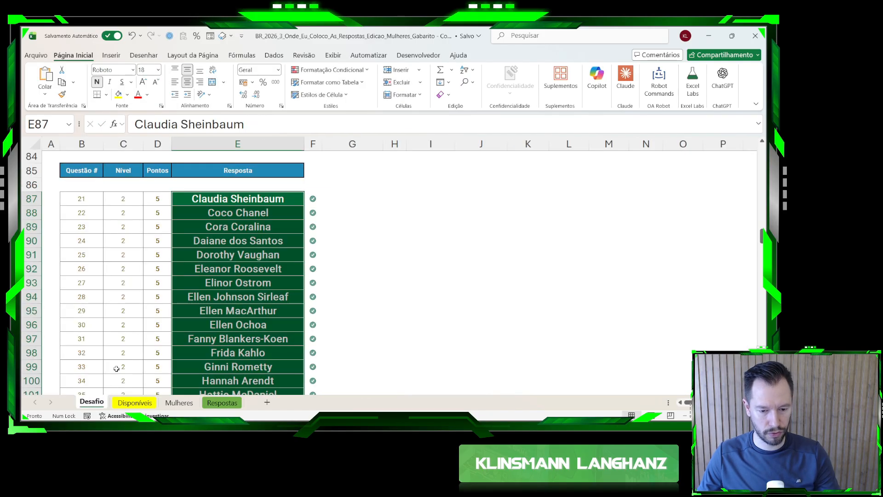
{"action": "scroll", "coordinate": [152, 313], "scroll_direction": "up", "scroll_amount": 3}
{"action": "left_click", "coordinate": [135, 403]}
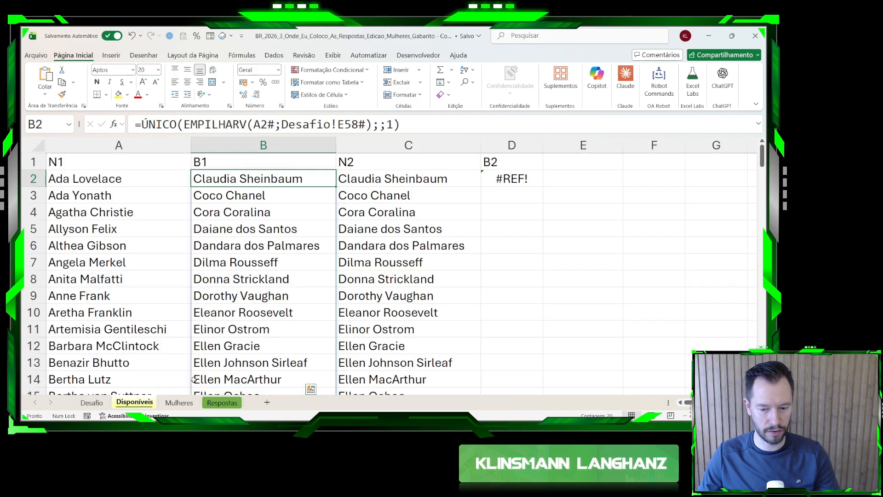
{"action": "left_click", "coordinate": [161, 186]}
{"action": "key", "text": "Right"}
{"action": "key", "text": "ctrl+c"}
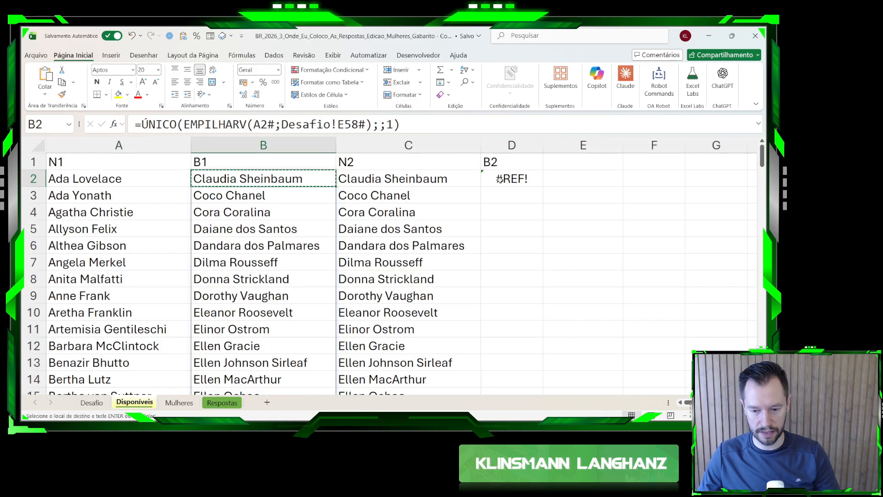
{"action": "left_click", "coordinate": [499, 179]}
{"action": "key", "text": "ctrl+v"}
{"action": "key", "text": "Escape"}
- Replace the second stacked range in D2's formula with Desafio!E87:E106 and autofit column D
{"action": "left_click_drag", "start_coordinate": [280, 125], "coordinate": [366, 124]}
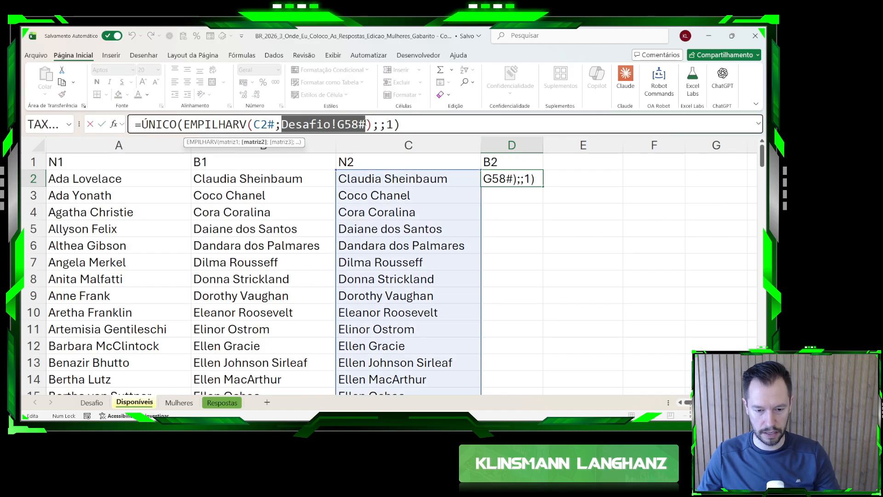
{"action": "left_click", "coordinate": [93, 404]}
{"action": "scroll", "coordinate": [232, 285], "scroll_direction": "down", "scroll_amount": 1}
{"action": "left_click", "coordinate": [233, 286]}
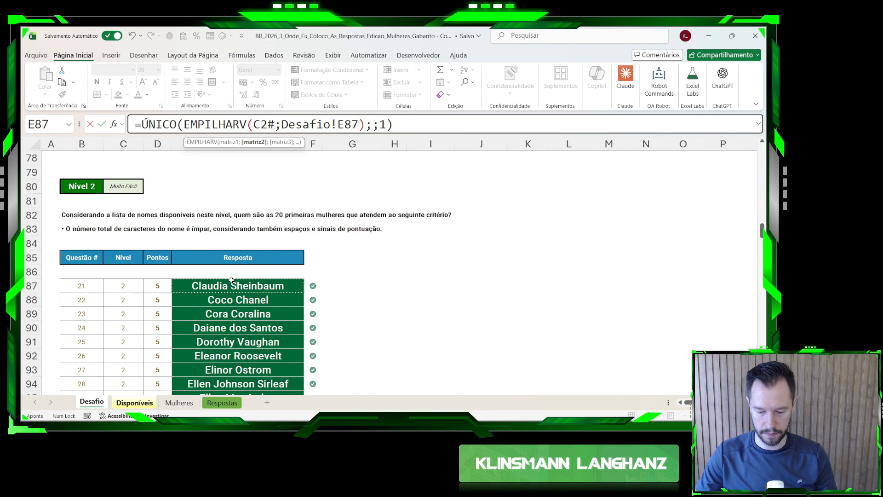
{"action": "left_click_drag", "start_coordinate": [232, 285], "coordinate": [237, 391]}
{"action": "key", "text": "Return"}
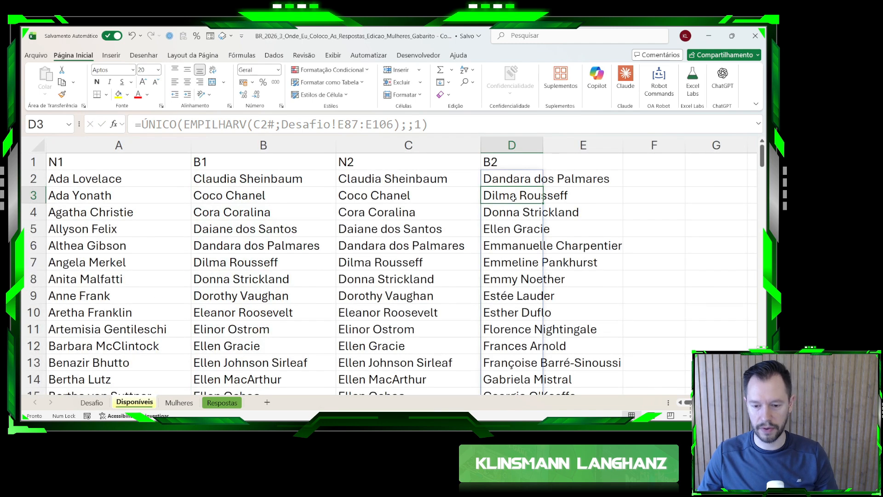
{"action": "double_click", "coordinate": [543, 146]}
- Read the Bônus 2 question on the Desafio sheet and examine the surname endings in the B2 list
{"action": "left_click", "coordinate": [93, 404]}
{"action": "scroll", "coordinate": [226, 299], "scroll_direction": "up", "scroll_amount": 15}
{"action": "scroll", "coordinate": [226, 325], "scroll_direction": "down", "scroll_amount": 1}
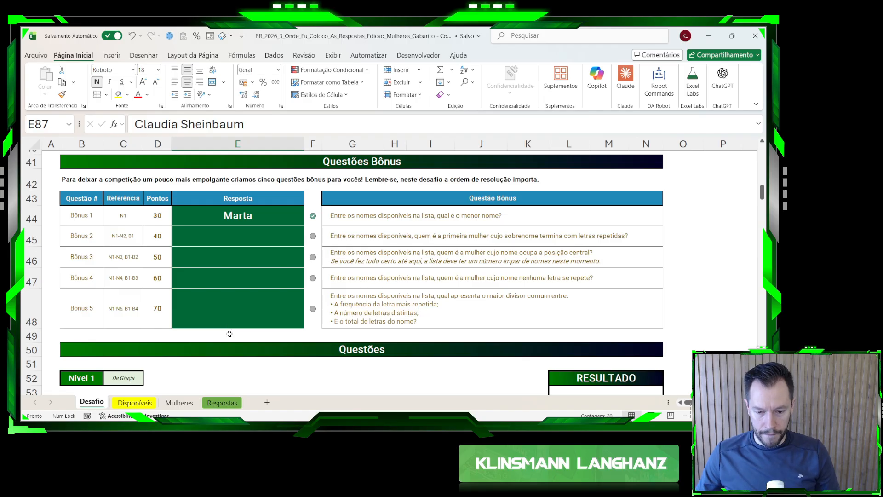
{"action": "left_click", "coordinate": [355, 230]}
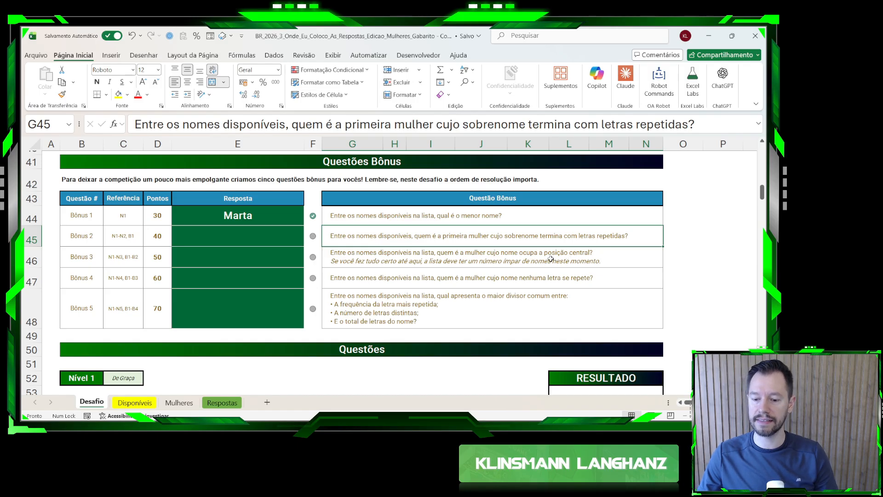
{"action": "left_click", "coordinate": [135, 403]}
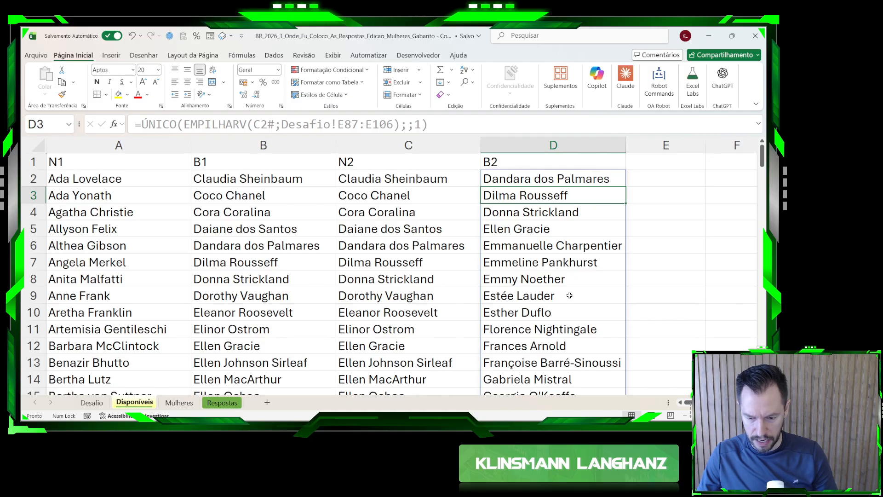
{"action": "scroll", "coordinate": [569, 296], "scroll_direction": "down", "scroll_amount": 8}
{"action": "scroll", "coordinate": [579, 294], "scroll_direction": "up", "scroll_amount": 4}
{"action": "left_click", "coordinate": [506, 297]}
{"action": "scroll", "coordinate": [576, 297], "scroll_direction": "down", "scroll_amount": 20}
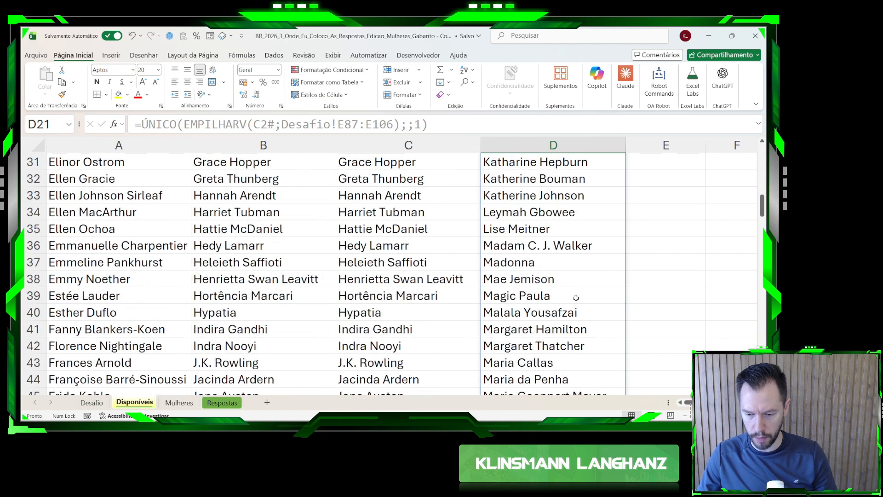
{"action": "scroll", "coordinate": [572, 304], "scroll_direction": "up", "scroll_amount": 8}
{"action": "scroll", "coordinate": [572, 304], "scroll_direction": "up", "scroll_amount": 9}
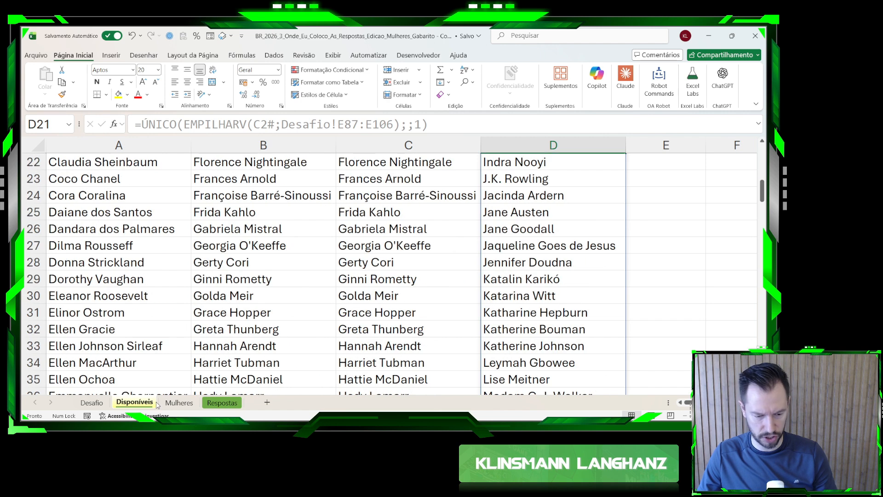
{"action": "key", "text": "ctrl+Page_Up"}
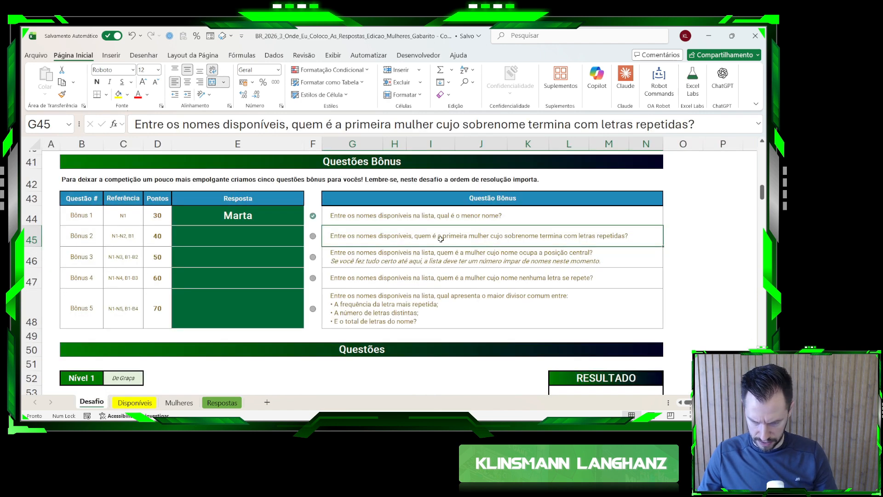
- Extract the last character of every B2 name on the Disponíveis sheet with =DIREITA(D2#) in E2
{"action": "left_click", "coordinate": [135, 403]}
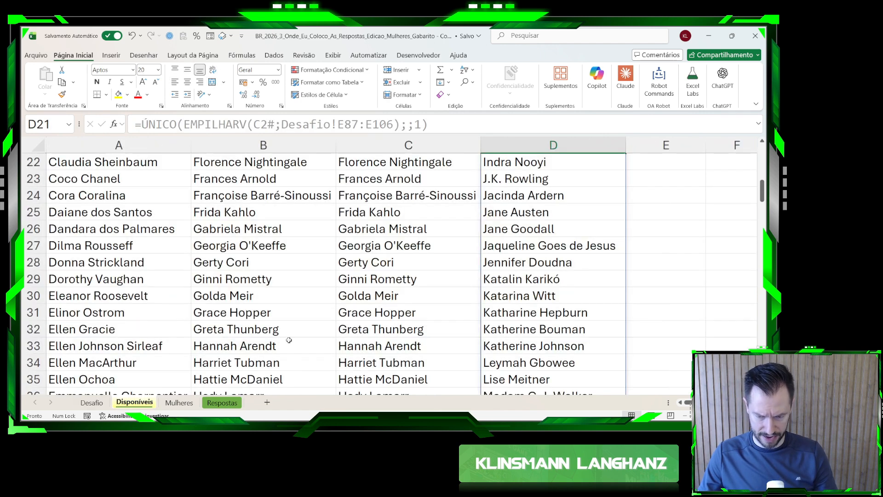
{"action": "scroll", "coordinate": [567, 274], "scroll_direction": "up", "scroll_amount": 7}
{"action": "scroll", "coordinate": [603, 393], "scroll_direction": "right", "scroll_amount": 3}
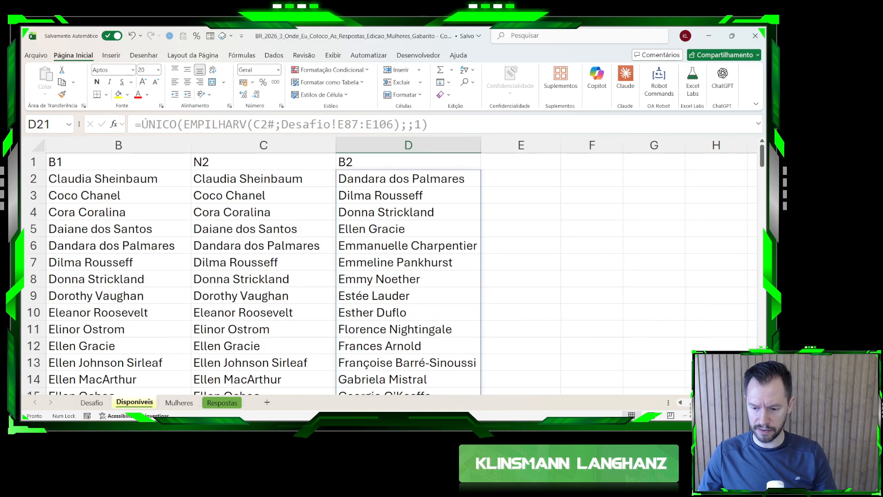
{"action": "scroll", "coordinate": [391, 267], "scroll_direction": "left", "scroll_amount": 1}
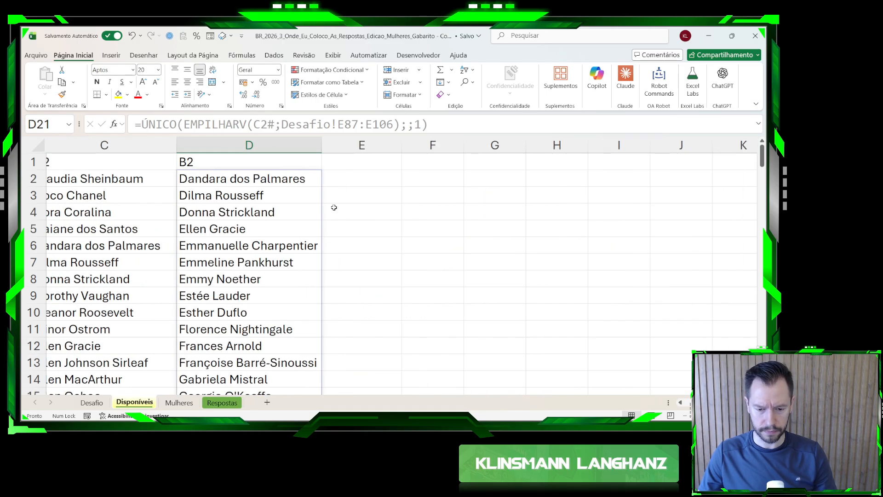
{"action": "left_click", "coordinate": [352, 178]}
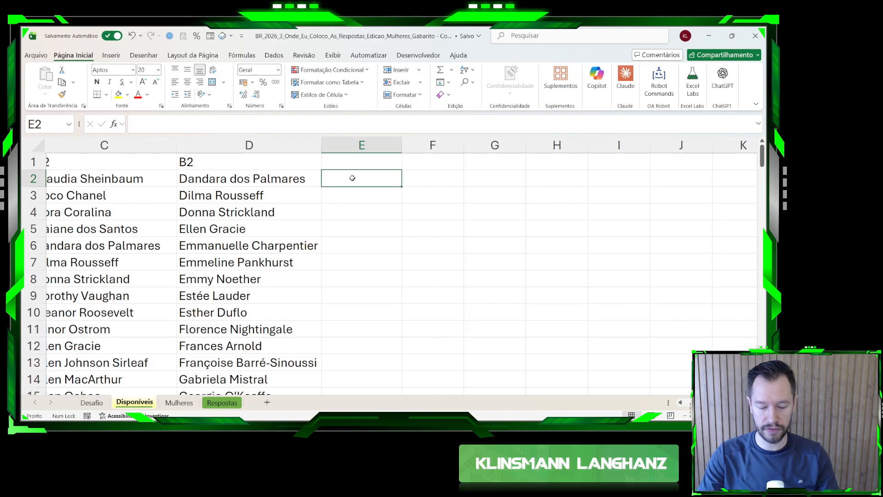
{"action": "type", "text": "=dir"}
{"action": "key", "text": "Tab"}
{"action": "key", "text": "Left"}
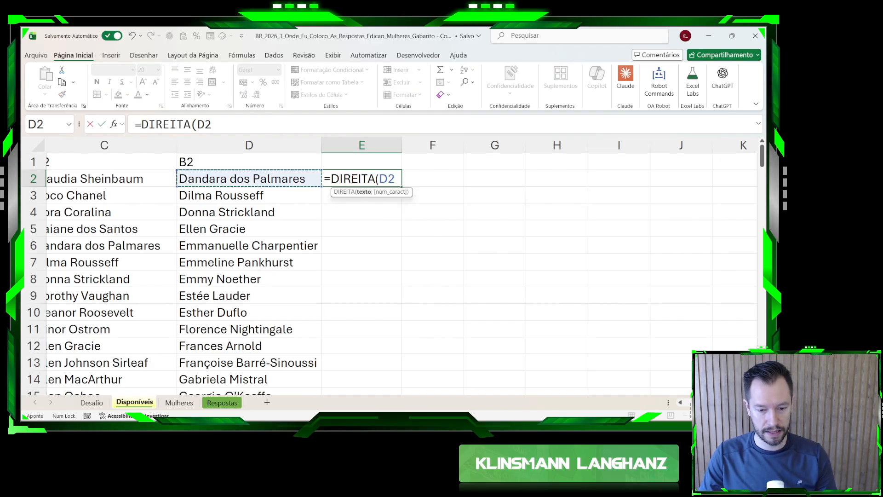
{"action": "key", "text": "ctrl+shift+Down"}
{"action": "key", "text": "Return"}
{"action": "scroll", "coordinate": [353, 178], "scroll_direction": "up", "scroll_amount": 1}
- Extend the E2 formula to return the last two characters: =DIREITA(D2#;2)
{"action": "left_click", "coordinate": [353, 178]}
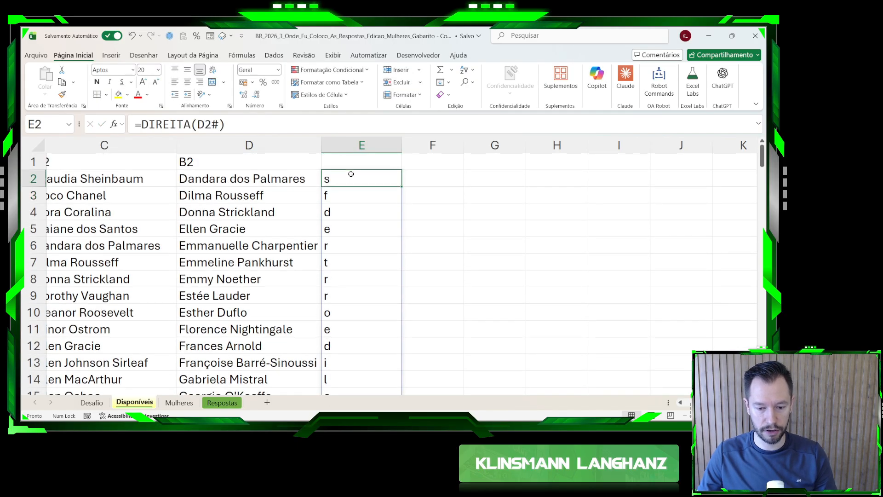
{"action": "left_click", "coordinate": [218, 124]}
{"action": "type", "text": ";2"}
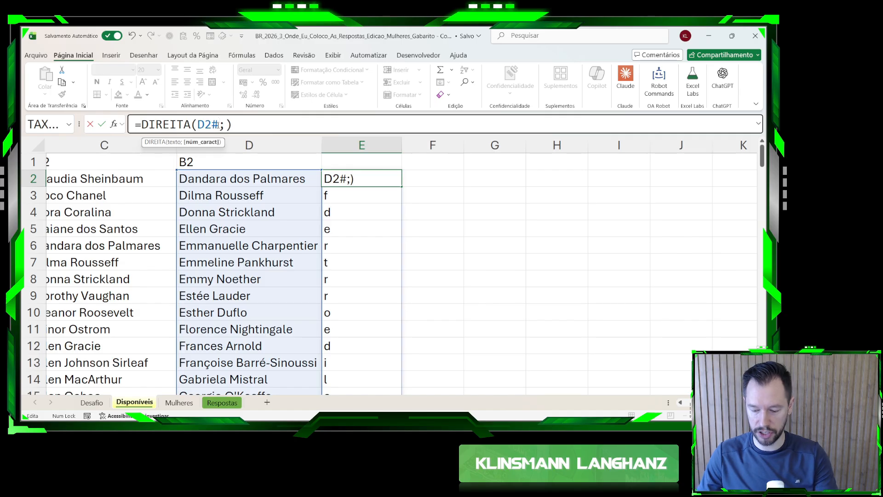
{"action": "key", "text": "Return"}
- Check the two-letter endings against the names and copy Dilma Rousseff from D3 into the Bônus 2 answer, Desafio!E45
{"action": "left_click_drag", "start_coordinate": [343, 176], "coordinate": [345, 363]}
{"action": "left_click_drag", "start_coordinate": [219, 198], "coordinate": [330, 195]}
{"action": "left_click", "coordinate": [299, 178]}
{"action": "left_click_drag", "start_coordinate": [270, 195], "coordinate": [329, 196]}
{"action": "left_click_drag", "start_coordinate": [229, 194], "coordinate": [326, 195]}
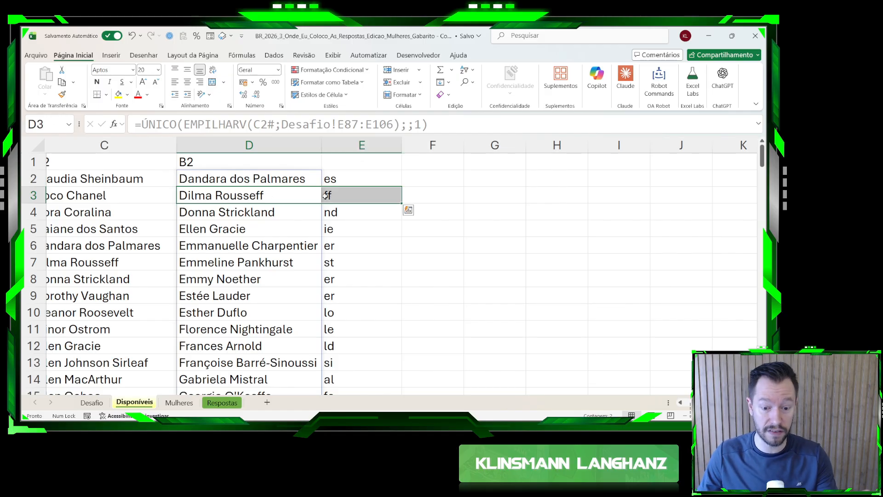
{"action": "left_click", "coordinate": [304, 197]}
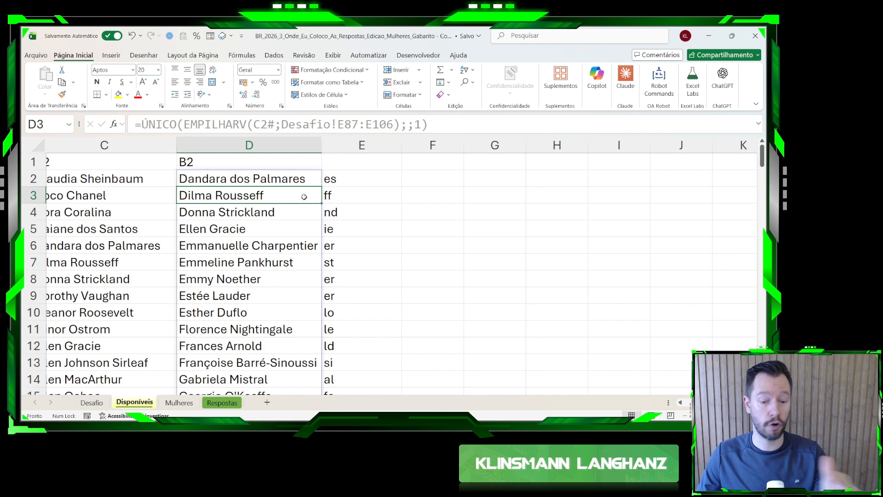
{"action": "key", "text": "ctrl+c"}
{"action": "left_click", "coordinate": [91, 402]}
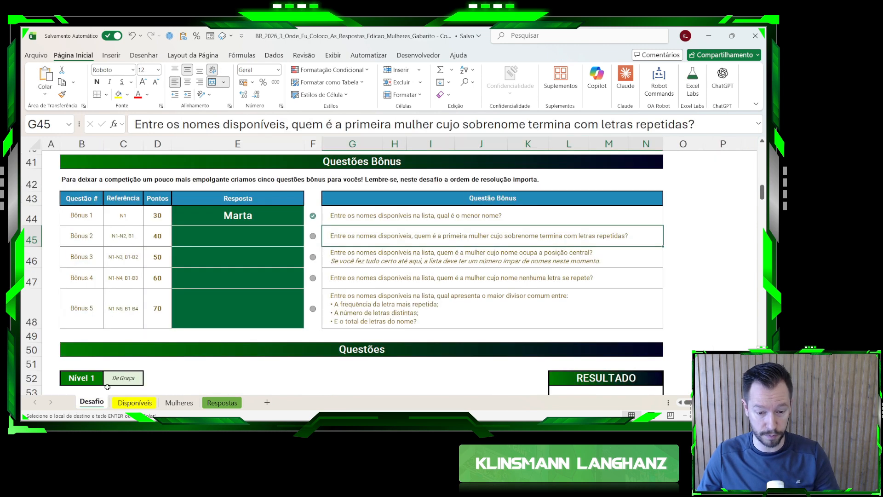
{"action": "left_click", "coordinate": [207, 244]}
{"action": "key", "text": "ctrl+v"}
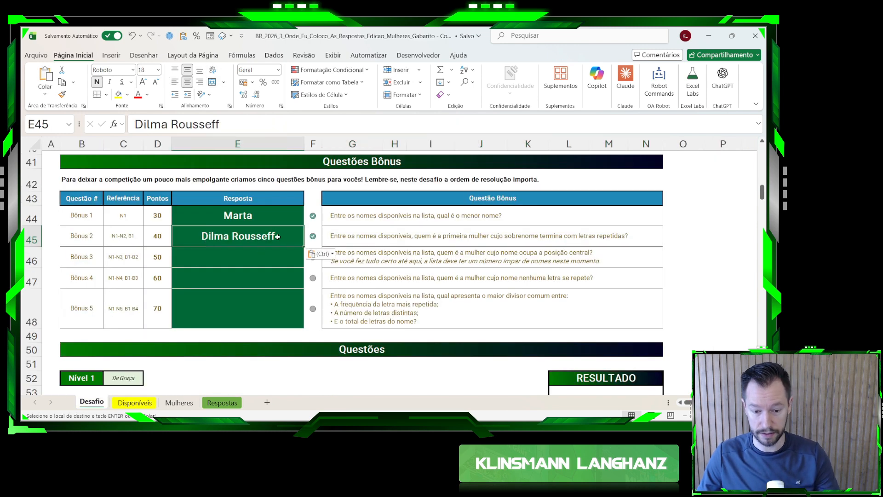
{"action": "key", "text": "Escape"}
- On the Disponíveis sheet, compare the first and last letters of E2 in F2 with =ESQUERDA(E2)=DIREITA(E2)
{"action": "left_click", "coordinate": [135, 403]}
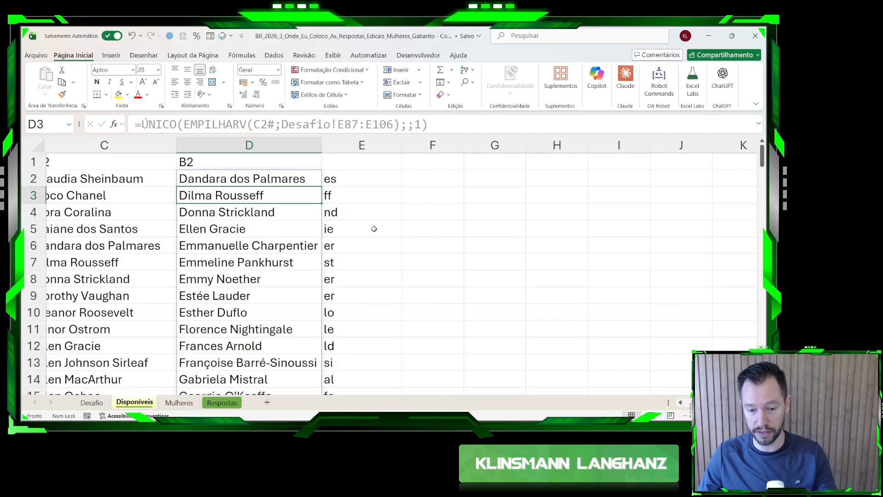
{"action": "left_click", "coordinate": [363, 195]}
{"action": "left_click_drag", "start_coordinate": [362, 182], "coordinate": [352, 332]}
{"action": "left_click", "coordinate": [420, 181]}
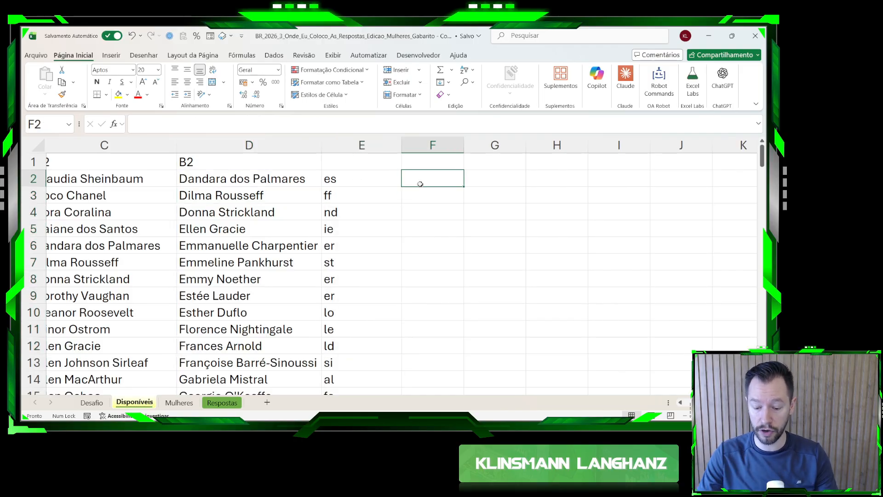
{"action": "type", "text": "=es"}
{"action": "key", "text": "Tab"}
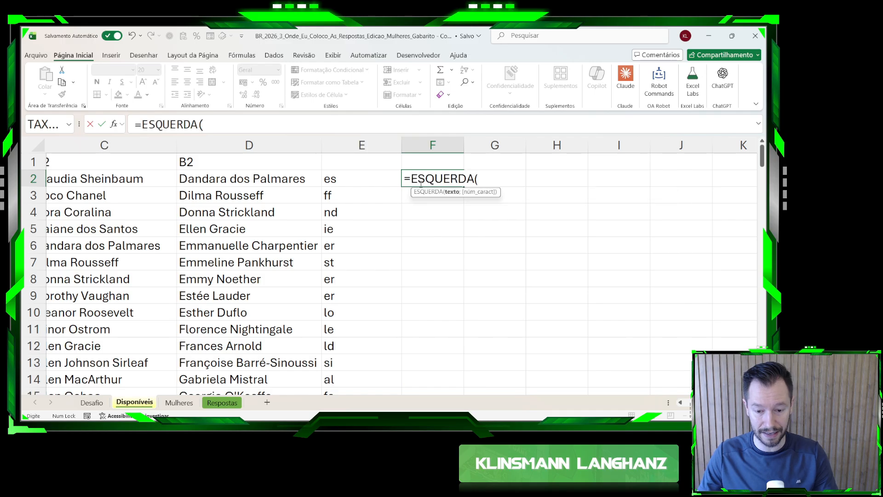
{"action": "left_click", "coordinate": [362, 179]}
{"action": "type", "text": ")"}
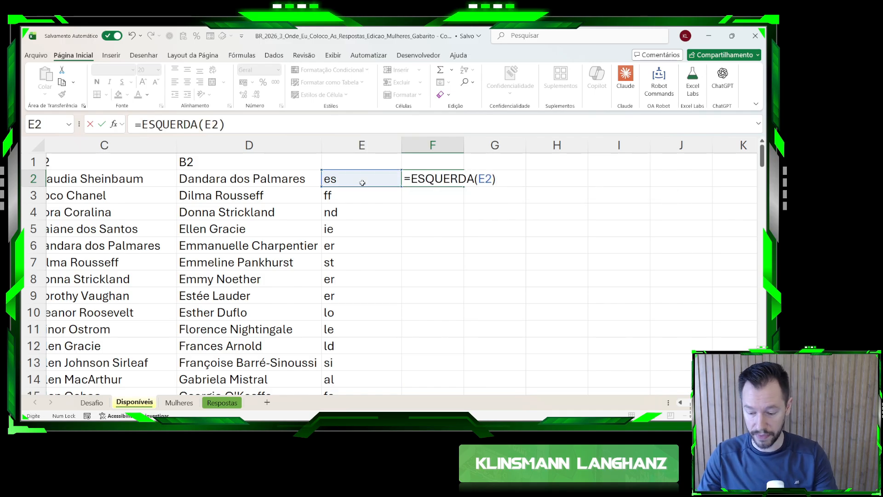
{"action": "type", "text": "=dir"}
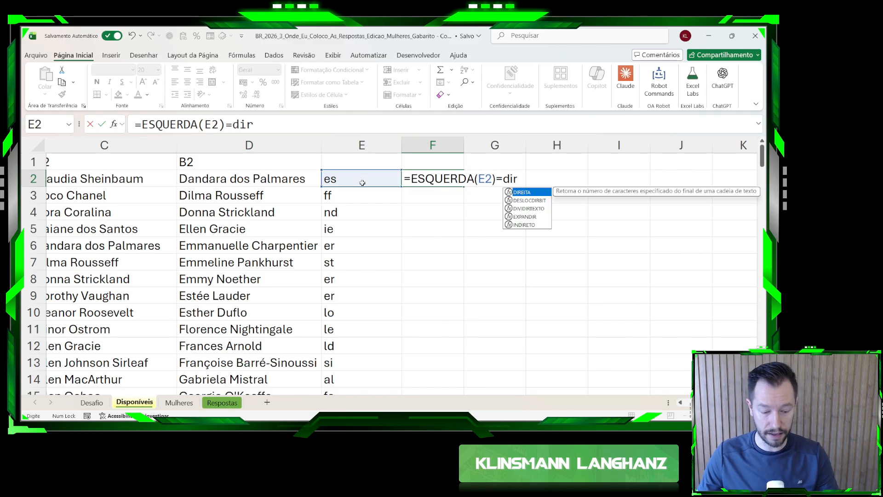
{"action": "key", "text": "Tab"}
{"action": "left_click", "coordinate": [343, 183]}
{"action": "type", "text": ")"}
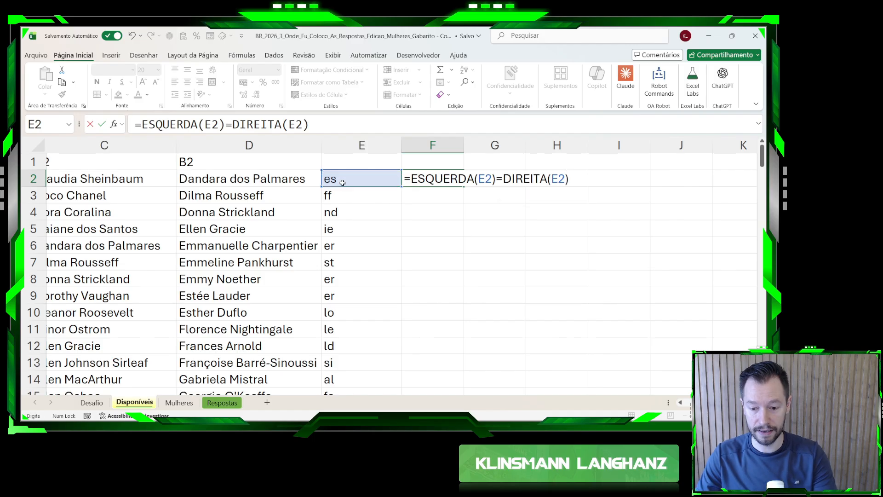
{"action": "key", "text": "Return"}
{"action": "key", "text": "Up"}
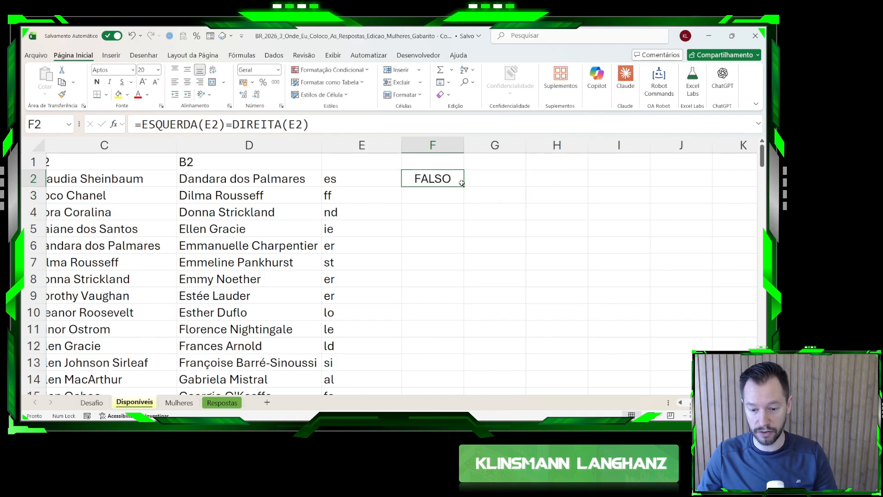
- Fill the F2 comparison down the list, fit column F to its contents, and check Dilma Rousseff's row
{"action": "double_click", "coordinate": [463, 186]}
{"action": "double_click", "coordinate": [464, 146]}
{"action": "left_click_drag", "start_coordinate": [261, 195], "coordinate": [409, 195]}
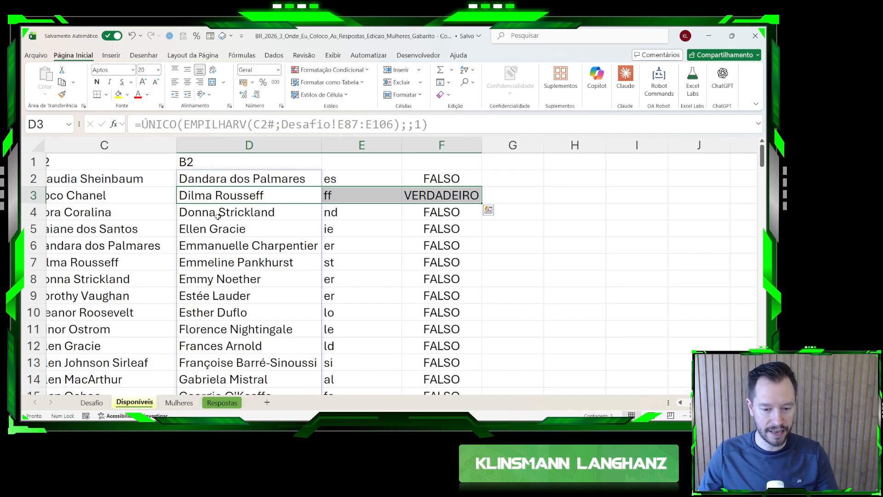
- Clear helper columns E and F on the Disponíveis sheet and enter N3 as the header in E1
{"action": "left_click_drag", "start_coordinate": [362, 145], "coordinate": [456, 147]}
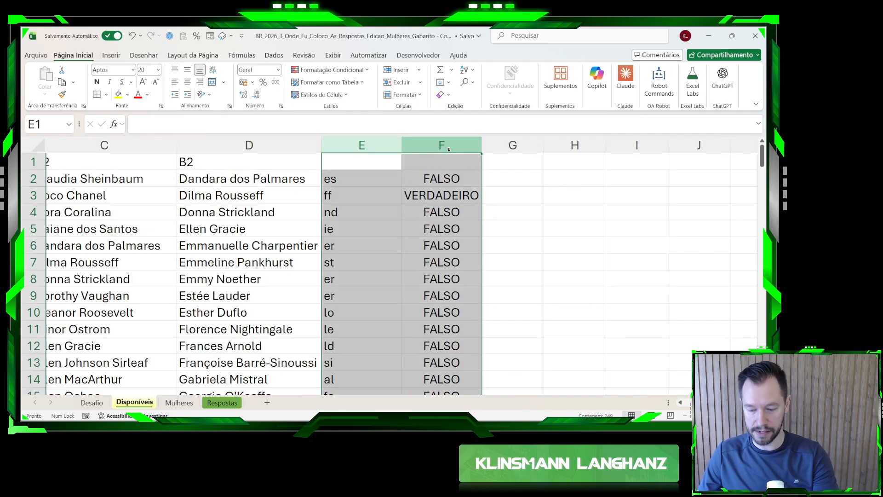
{"action": "key", "text": "Delete"}
{"action": "scroll", "coordinate": [513, 212], "scroll_direction": "left", "scroll_amount": 3}
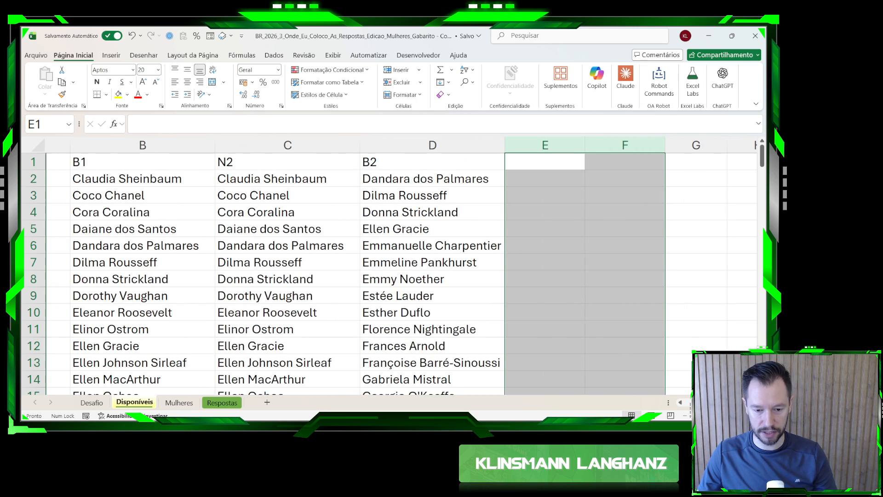
{"action": "left_click", "coordinate": [547, 159]}
{"action": "type", "text": "N3"}
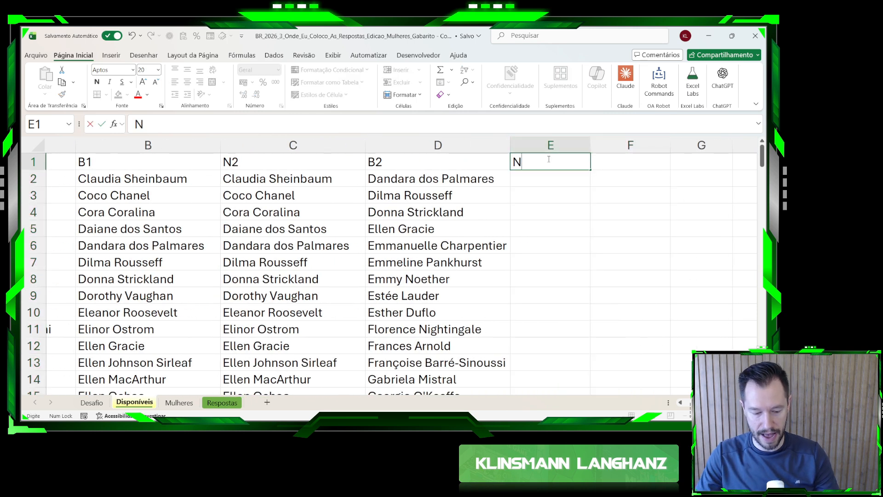
{"action": "key", "text": "Return"}
- Copy the N2 list formula from C2 into E2 under the N3 header
{"action": "key", "text": "Left"}
{"action": "key", "text": "Left"}
{"action": "key", "text": "ctrl+c"}
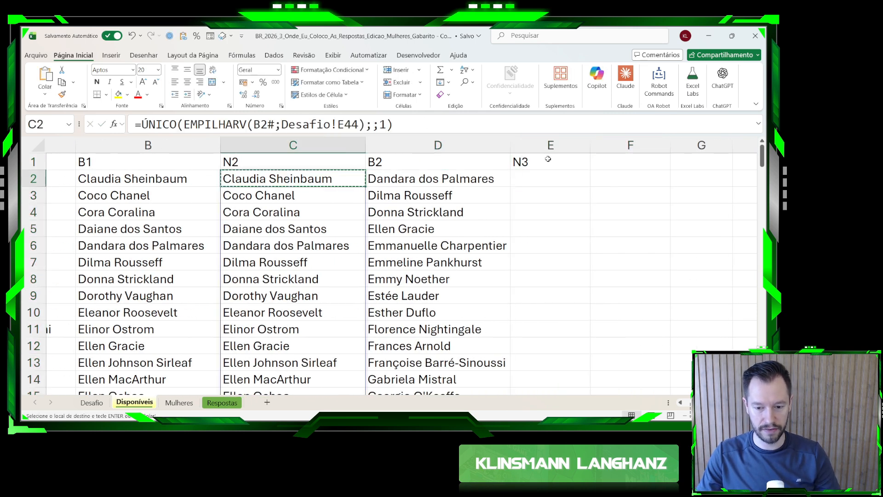
{"action": "key", "text": "Right"}
{"action": "key", "text": "Right"}
{"action": "key", "text": "ctrl+v"}
{"action": "key", "text": "Escape"}
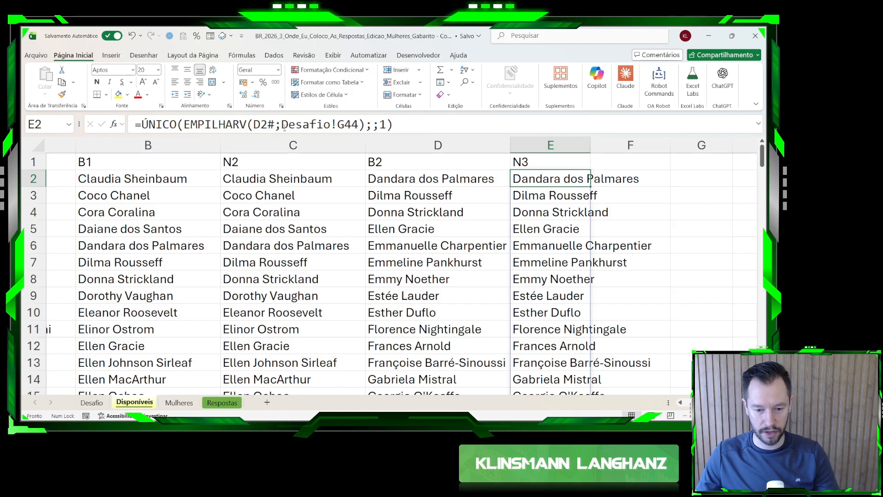
- Change the stacked reference in the E2 formula to the Bônus 2 answer, giving =ÚNICO(EMPILHARV(D2#;Desafio!E45);;1)
{"action": "left_click_drag", "start_coordinate": [284, 127], "coordinate": [358, 126]}
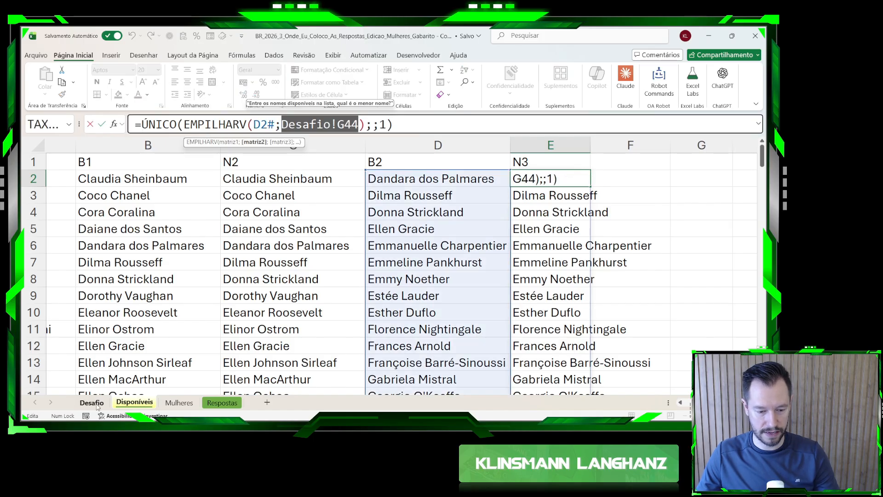
{"action": "left_click", "coordinate": [97, 405]}
{"action": "left_click", "coordinate": [235, 244]}
{"action": "key", "text": "Return"}
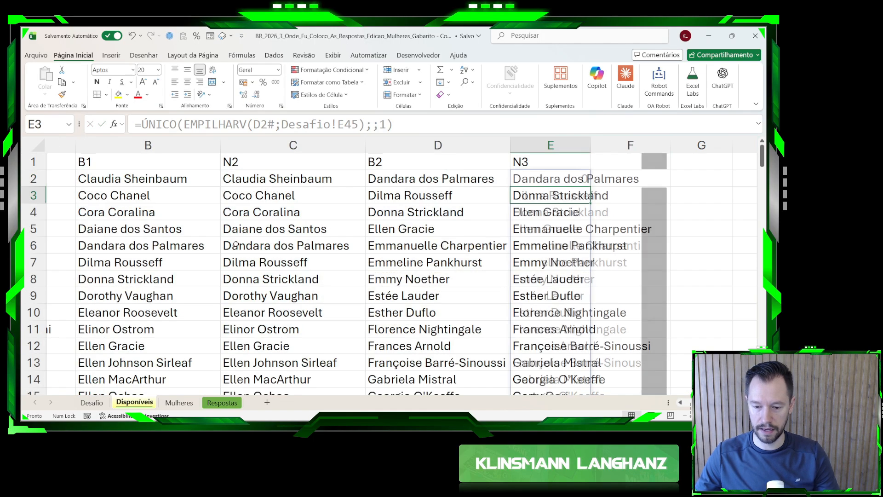
- Compare the first names of the B2 and N3 lists and fit column E's width to its names
{"action": "left_click_drag", "start_coordinate": [468, 181], "coordinate": [450, 249]}
{"action": "left_click", "coordinate": [435, 192]}
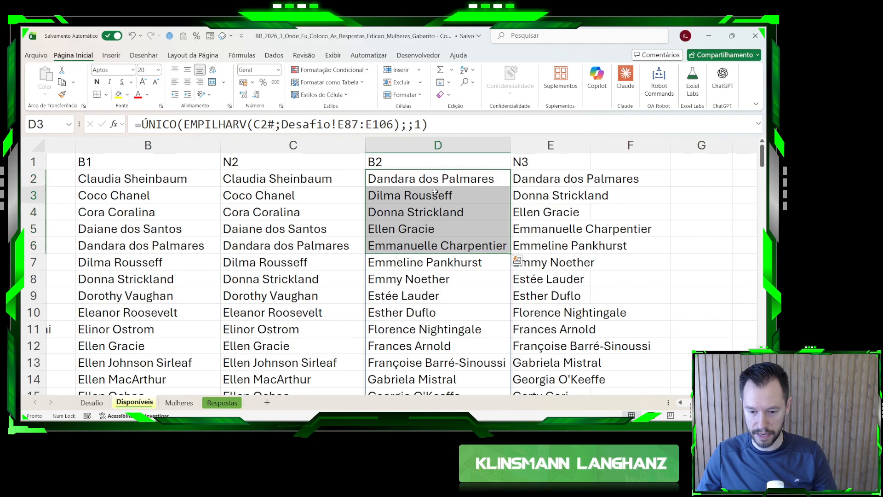
{"action": "left_click", "coordinate": [423, 177]}
{"action": "left_click", "coordinate": [401, 207]}
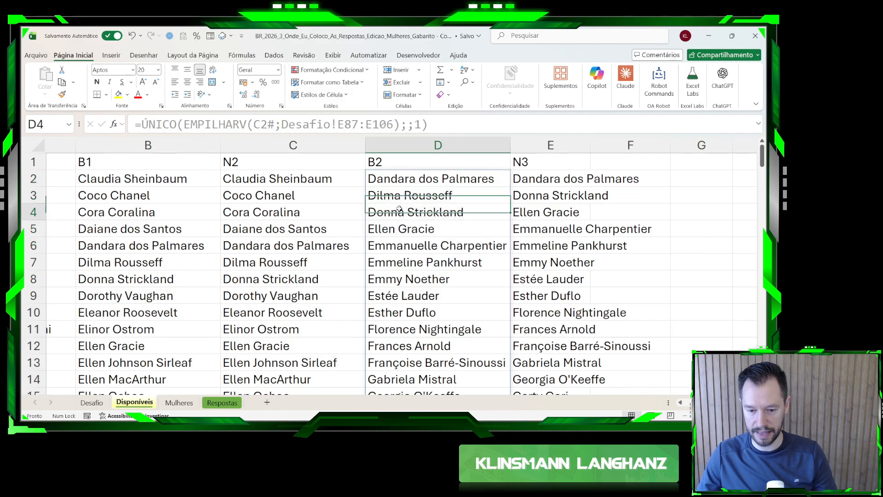
{"action": "left_click_drag", "start_coordinate": [520, 178], "coordinate": [523, 193]}
{"action": "left_click", "coordinate": [598, 144]}
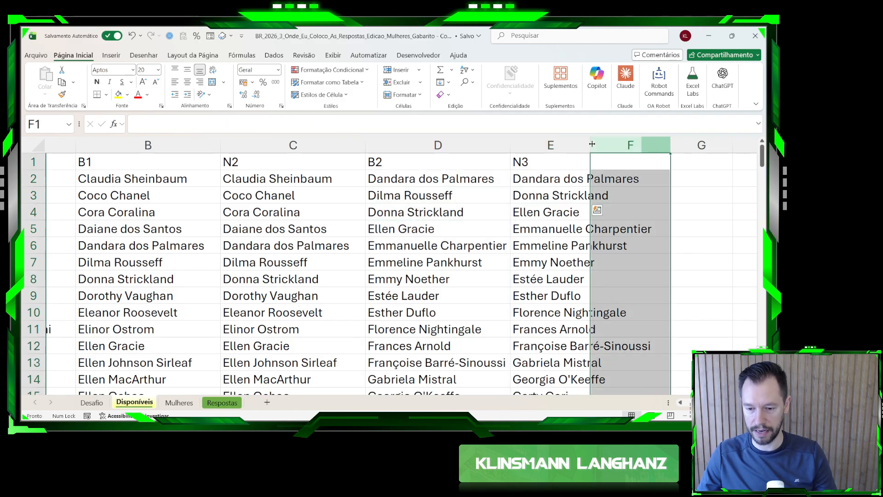
{"action": "double_click", "coordinate": [591, 145]}
- Read the Nível 3 question and its criterion on the Desafio sheet, and return to the Disponíveis sheet
{"action": "scroll", "coordinate": [585, 275], "scroll_direction": "down", "scroll_amount": 3}
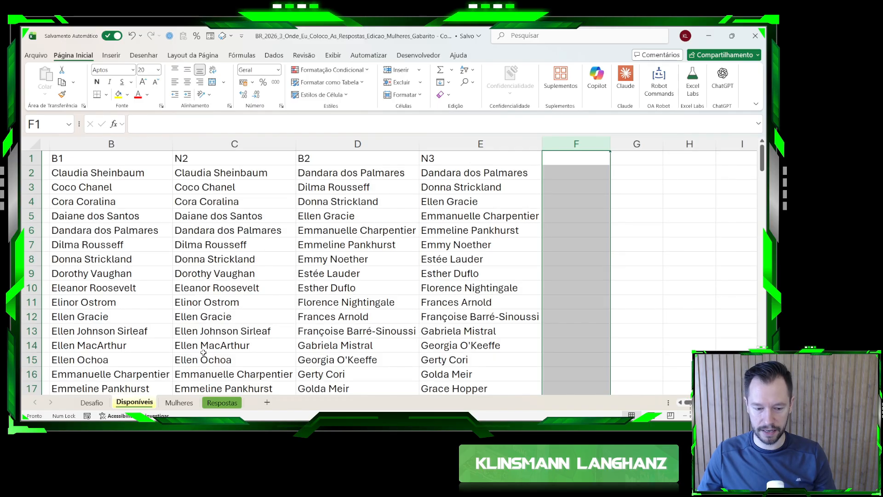
{"action": "left_click", "coordinate": [92, 403]}
{"action": "scroll", "coordinate": [137, 327], "scroll_direction": "down", "scroll_amount": 3}
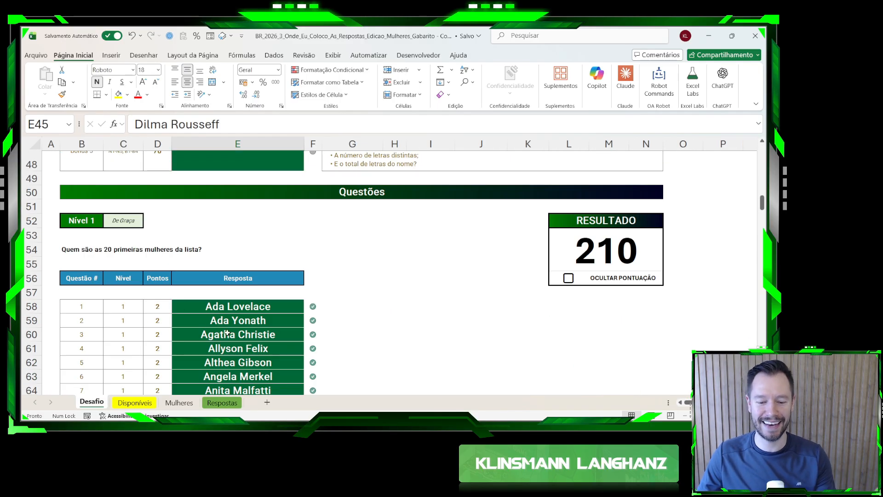
{"action": "scroll", "coordinate": [286, 318], "scroll_direction": "down", "scroll_amount": 12}
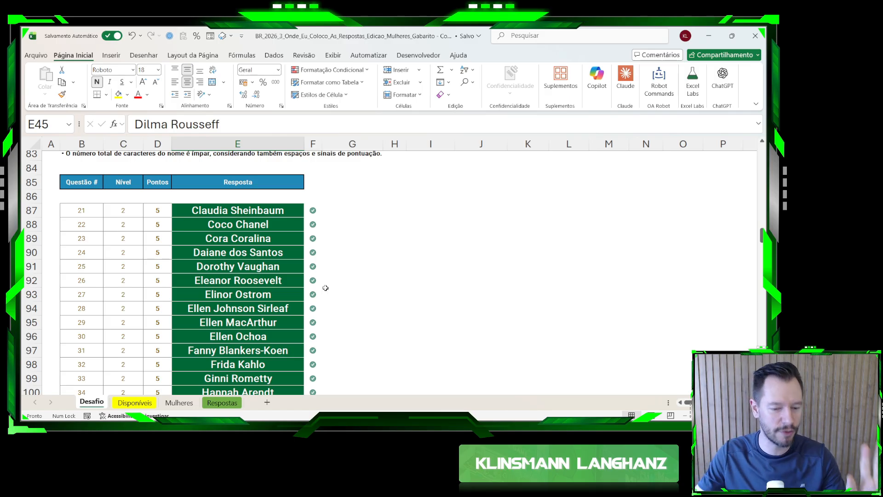
{"action": "scroll", "coordinate": [325, 288], "scroll_direction": "down", "scroll_amount": 9}
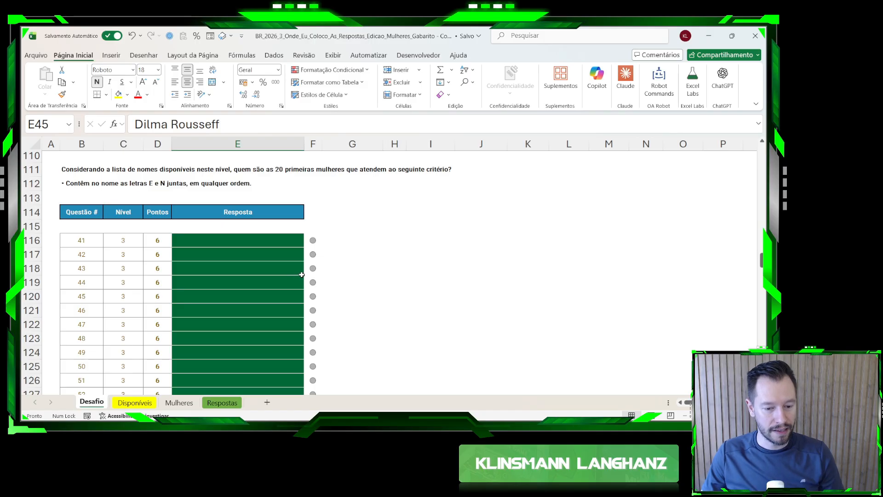
{"action": "scroll", "coordinate": [302, 274], "scroll_direction": "up", "scroll_amount": 2}
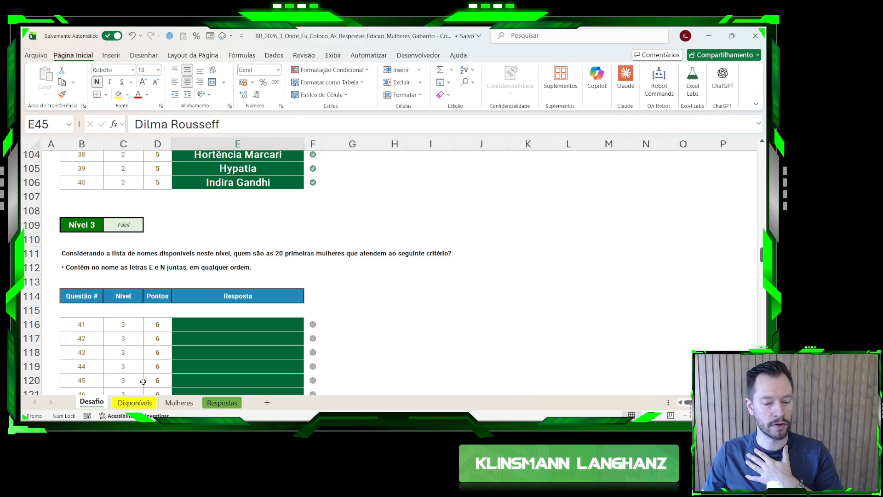
{"action": "left_click", "coordinate": [144, 401]}
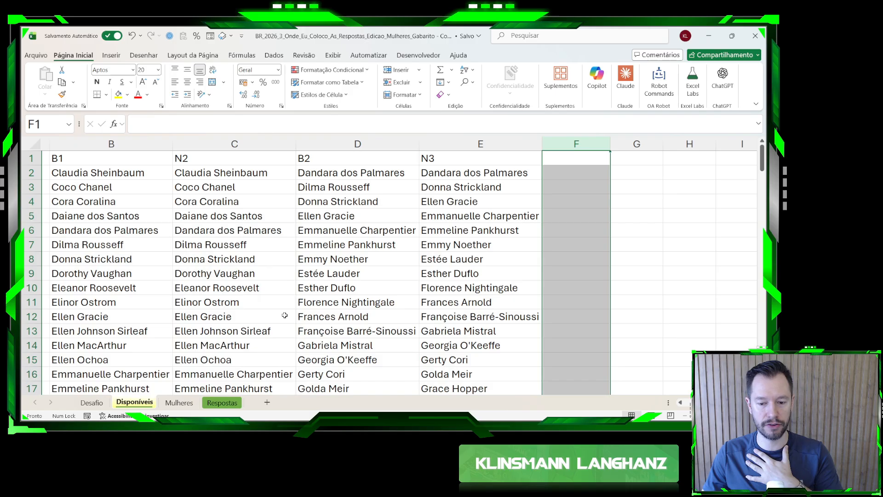
{"action": "left_click", "coordinate": [565, 176]}
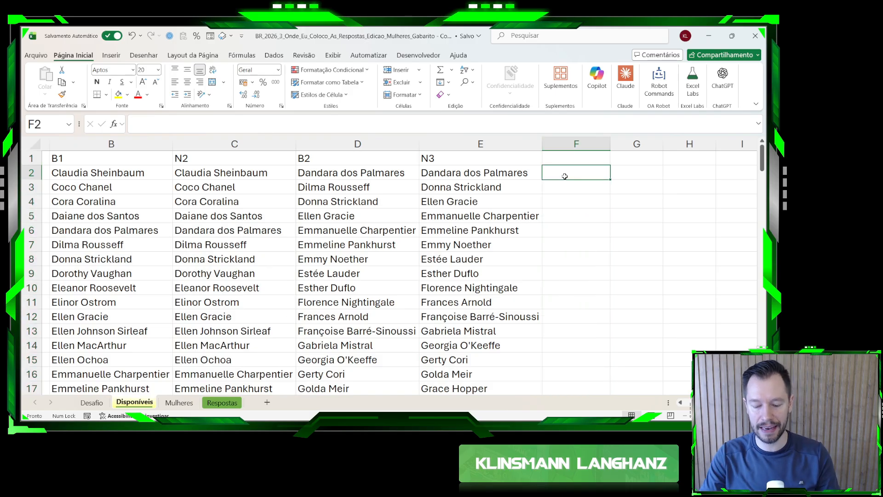
{"action": "type", "text": "=reg"}
{"action": "key", "text": "Escape"}
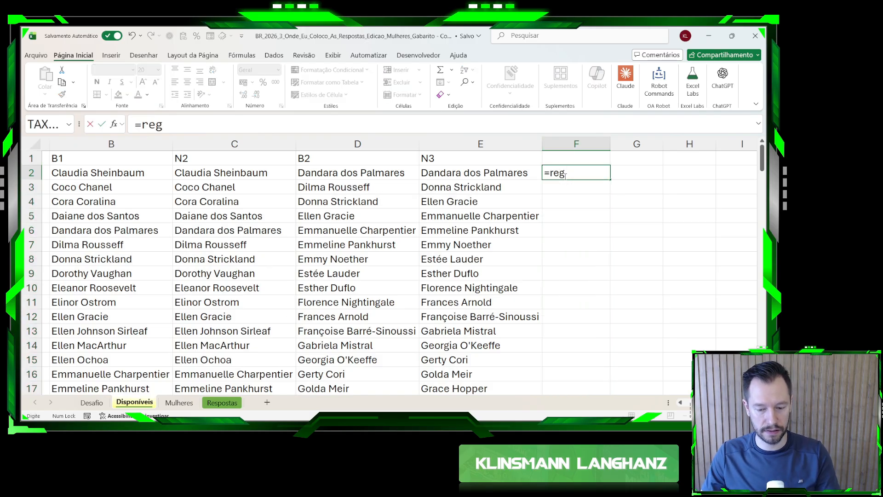
{"action": "key", "text": "Escape"}
- Start a REGEX.TESTAR formula in F2 of the Disponíveis sheet with the first N3 name, E2, as the text to test
{"action": "scroll", "coordinate": [614, 373], "scroll_direction": "right", "scroll_amount": 3}
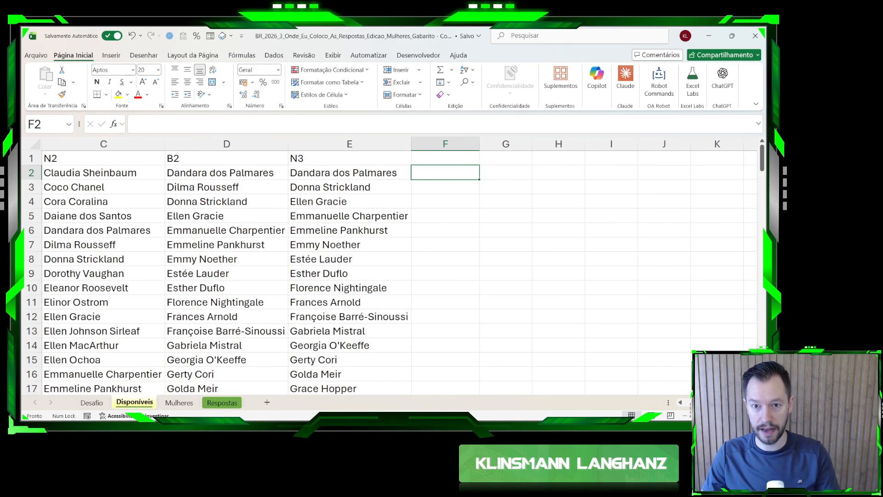
{"action": "scroll", "coordinate": [635, 240], "scroll_direction": "up", "scroll_amount": 2, "text": "ctrl"}
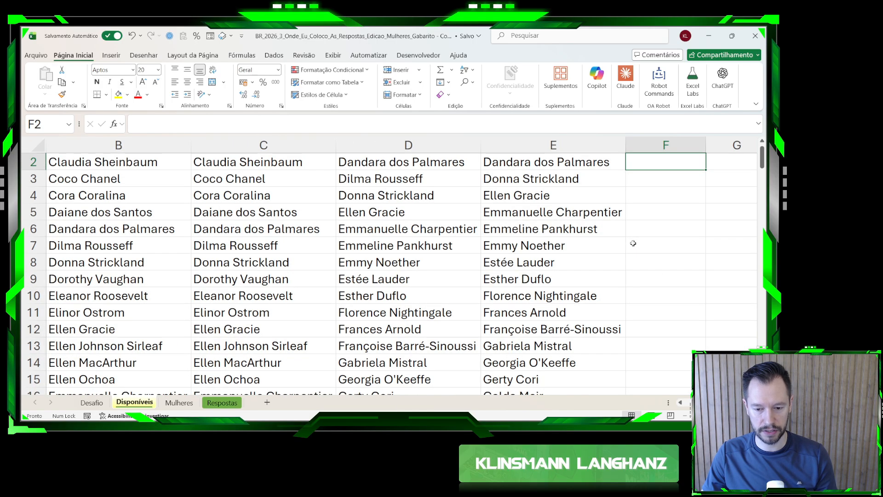
{"action": "scroll", "coordinate": [391, 267], "scroll_direction": "right", "scroll_amount": 1}
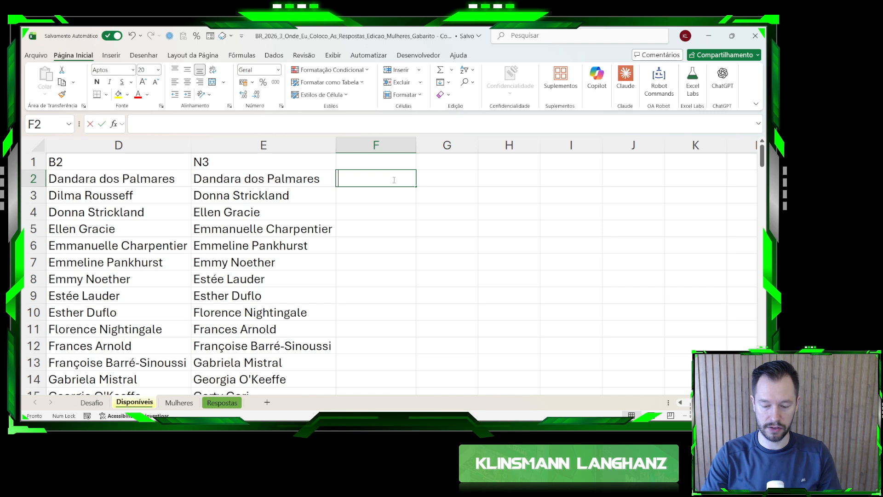
{"action": "type", "text": "=reg"}
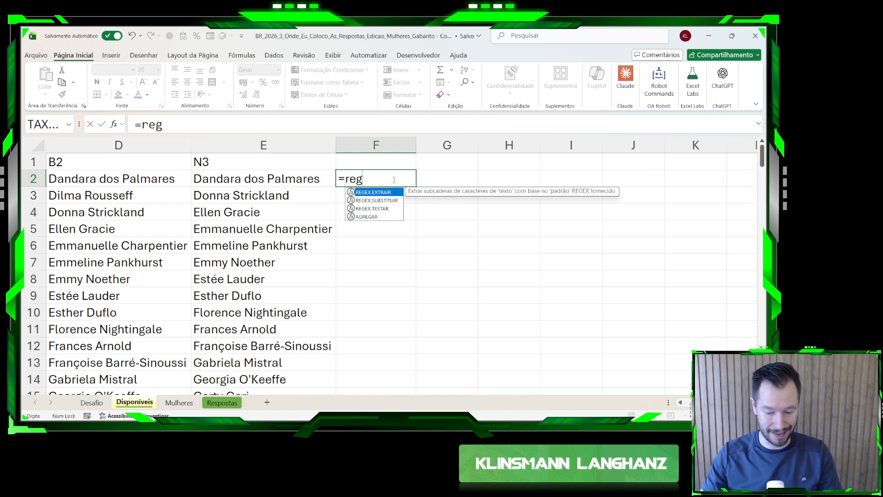
{"action": "key", "text": "Down"}
{"action": "key", "text": "Down"}
{"action": "key", "text": "Tab"}
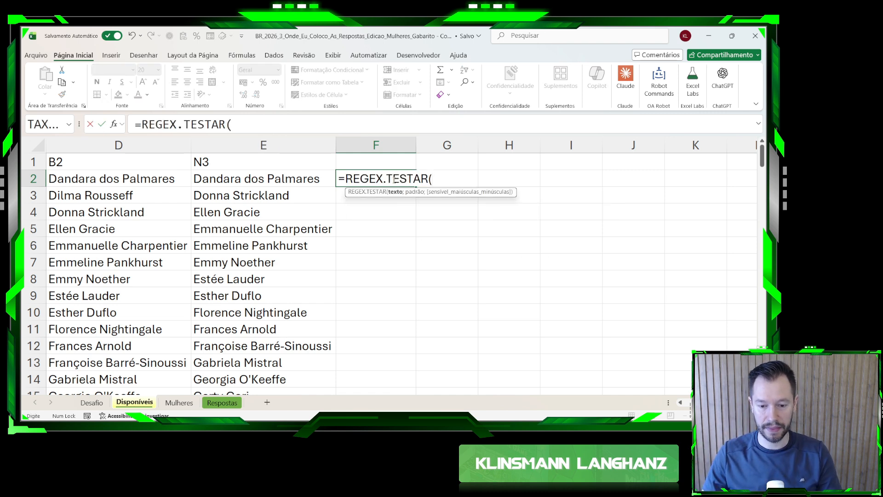
{"action": "left_click", "coordinate": [256, 180]}
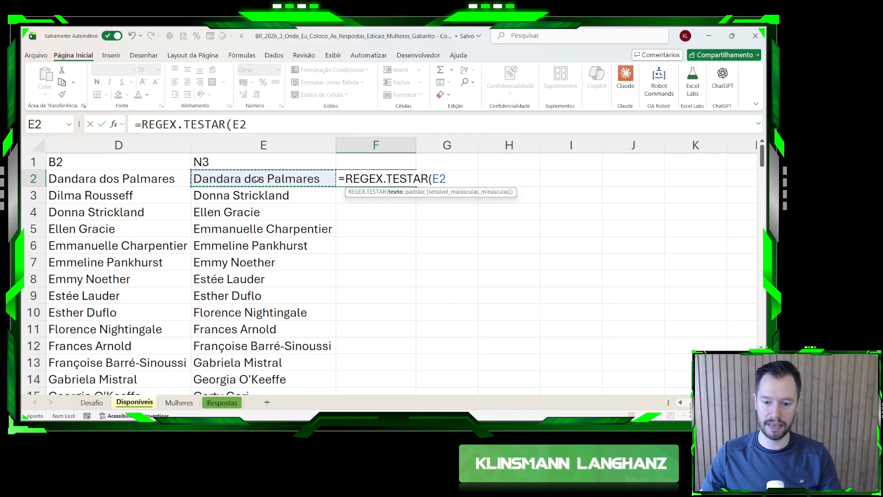
{"action": "type", "text": ";"}
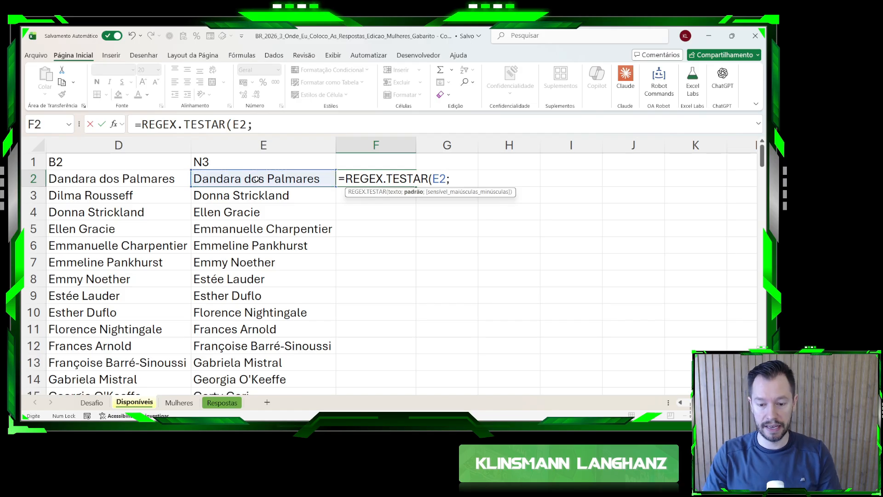
- Enter "EN|NE" as the search pattern of the F2 REGEX.TESTAR formula
{"action": "type", "text": "\"EN"}
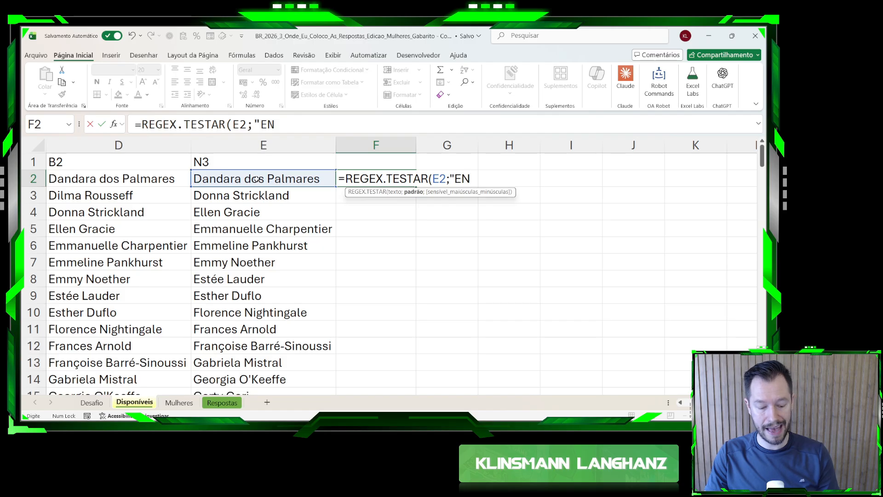
{"action": "key", "text": "BackSpace"}
{"action": "type", "text": "M"}
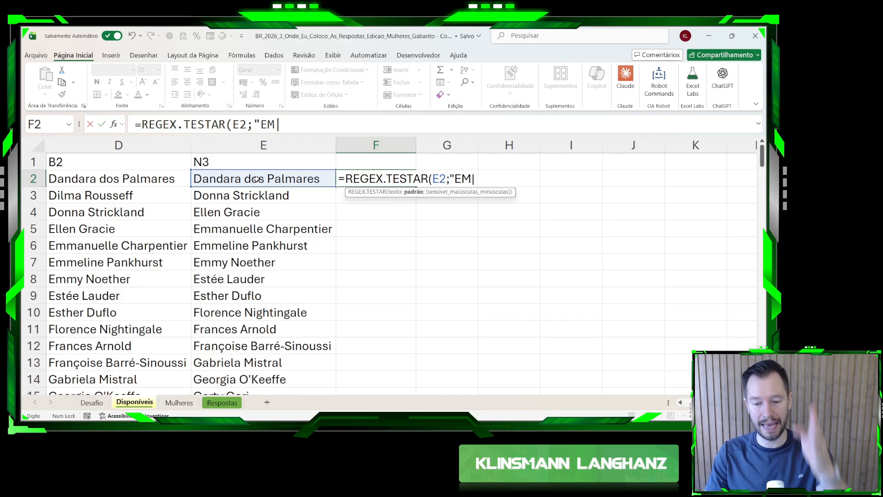
{"action": "key", "text": "BackSpace"}
{"action": "type", "text": "N"}
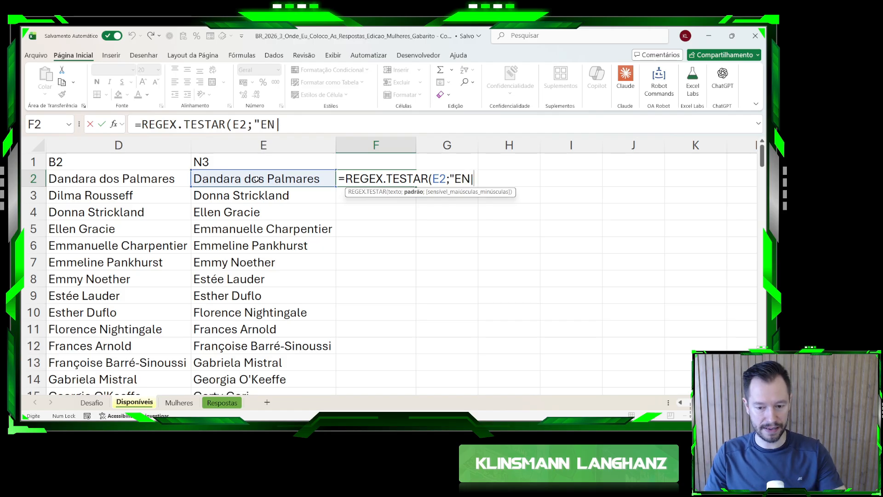
{"action": "key", "text": "BackSpace"}
{"action": "key", "text": "BackSpace"}
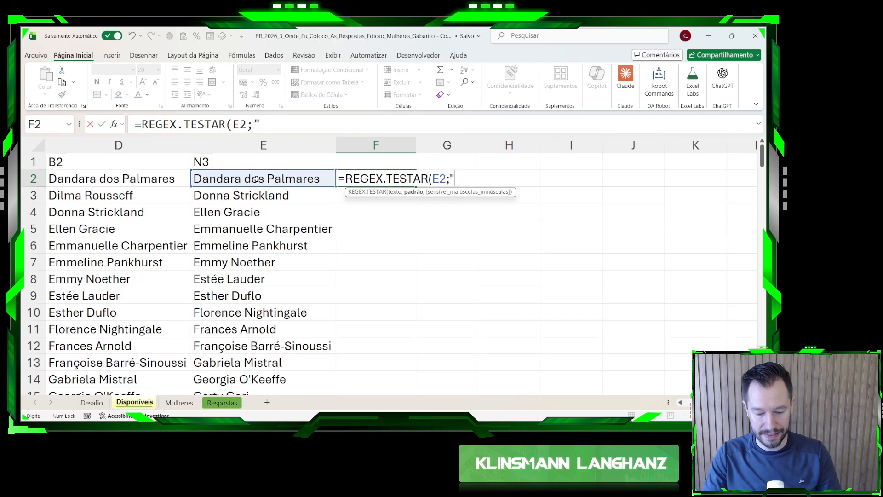
{"action": "type", "text": "EN|NE"}
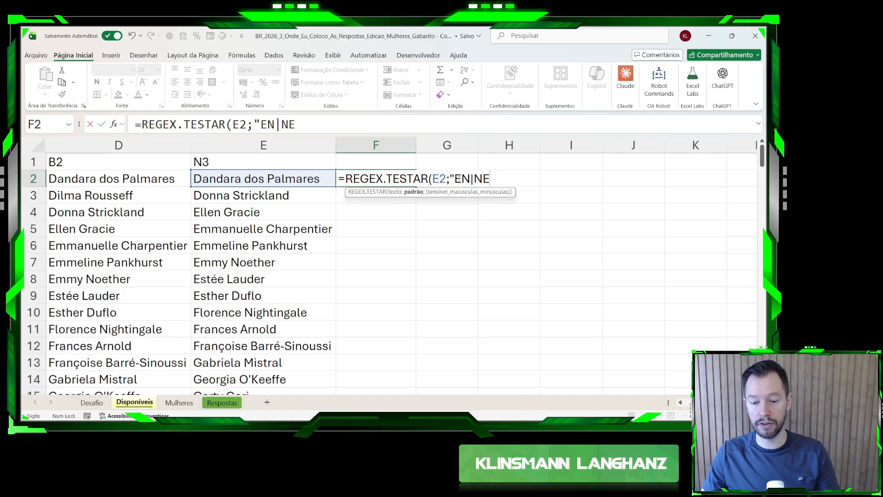
- Examine the EN and NE alternatives and the | separator in the F2 pattern, along with the TESTAR function name
{"action": "left_click_drag", "start_coordinate": [455, 179], "coordinate": [467, 179]}
{"action": "left_click", "coordinate": [471, 179]}
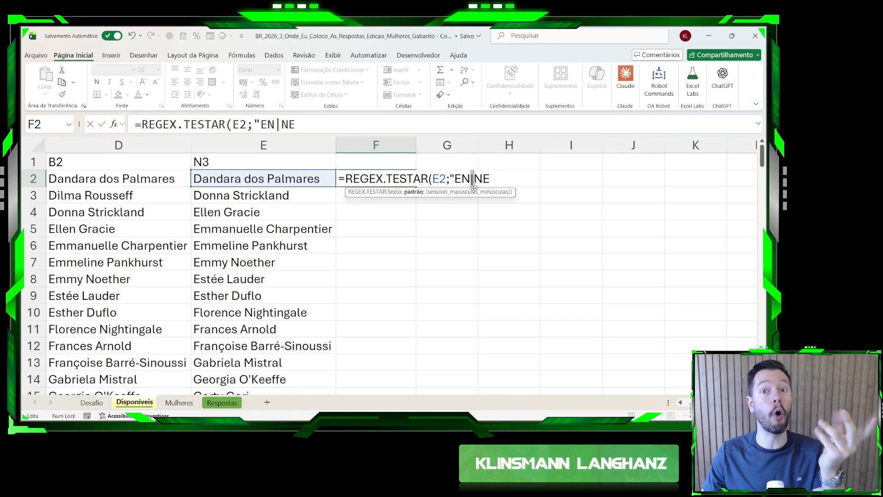
{"action": "left_click_drag", "start_coordinate": [455, 180], "coordinate": [464, 181]}
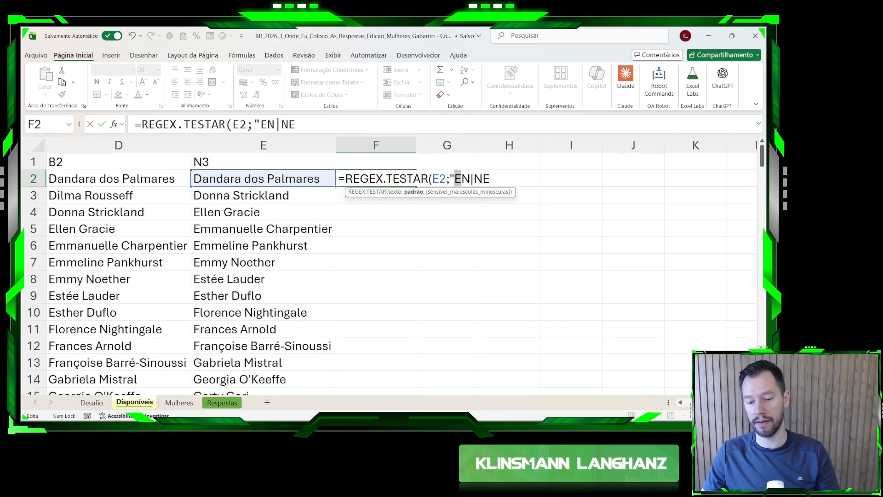
{"action": "left_click_drag", "start_coordinate": [386, 178], "coordinate": [419, 179]}
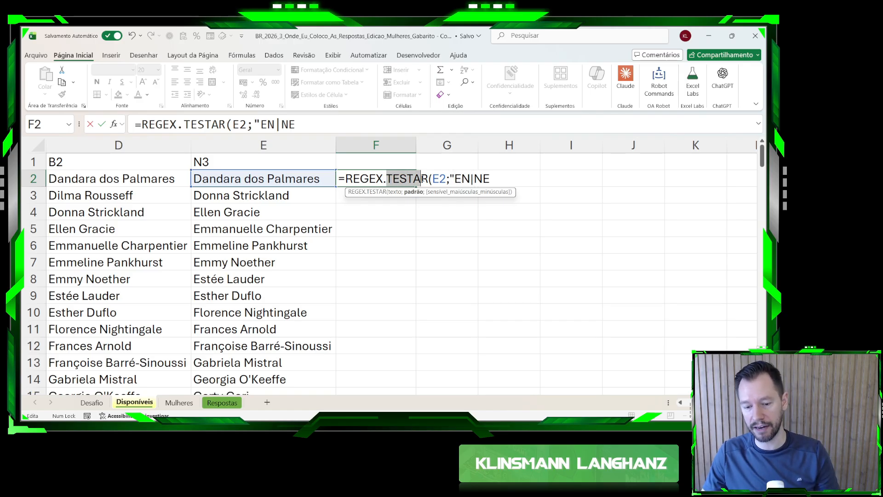
{"action": "left_click", "coordinate": [456, 180]}
{"action": "left_click_drag", "start_coordinate": [456, 179], "coordinate": [469, 180]}
{"action": "left_click", "coordinate": [471, 179]}
{"action": "left_click_drag", "start_coordinate": [474, 179], "coordinate": [487, 179]}
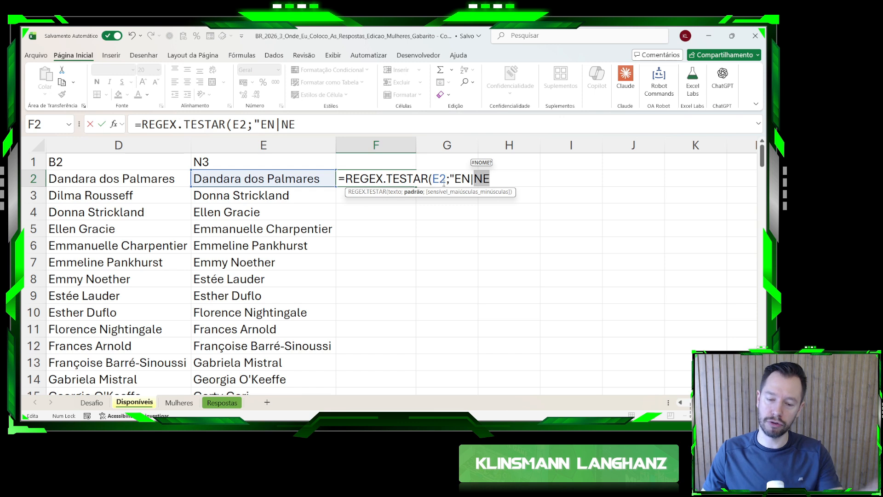
{"action": "left_click", "coordinate": [492, 179]}
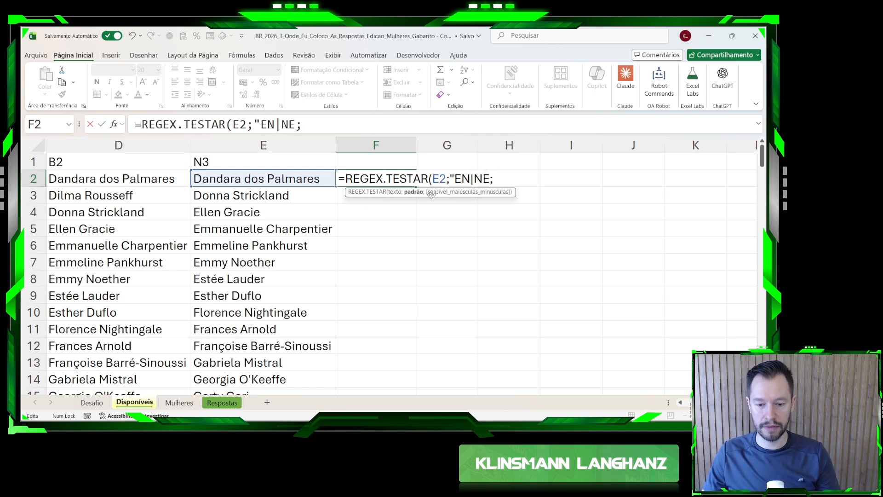
- Make the match case-insensitive with option 1, giving =REGEX.TESTAR(E2;"EN|NE";1), and fill the formula down column F
{"action": "type", "text": "\";"}
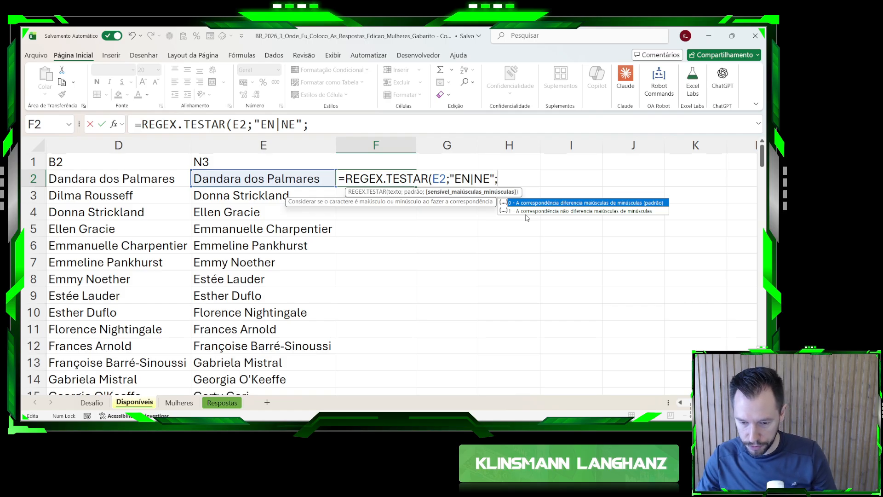
{"action": "type", "text": "1"}
{"action": "key", "text": "Return"}
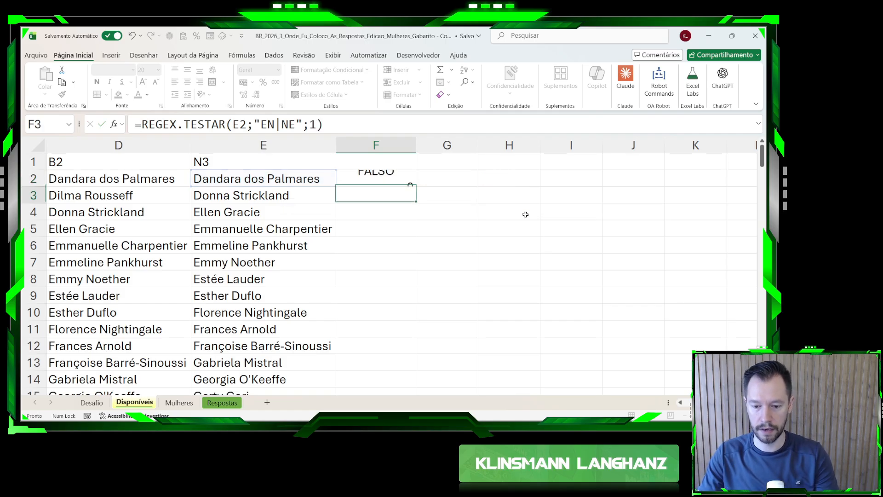
{"action": "left_click", "coordinate": [386, 178]}
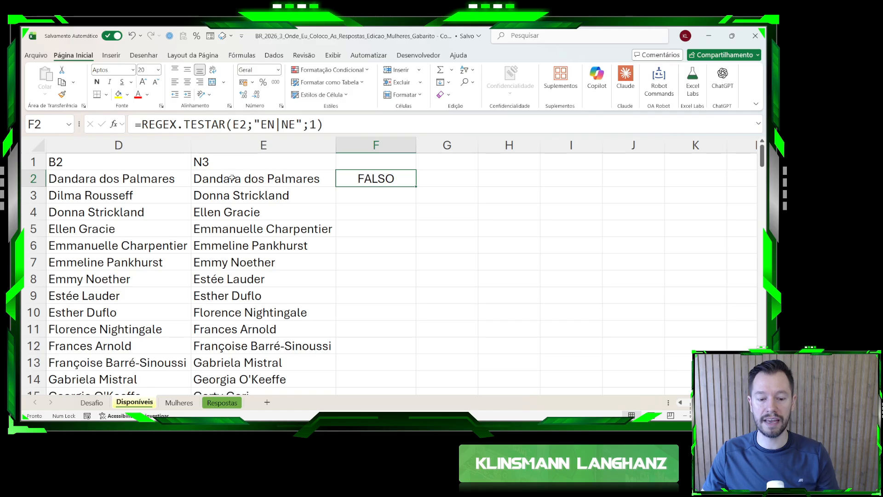
{"action": "double_click", "coordinate": [416, 185]}
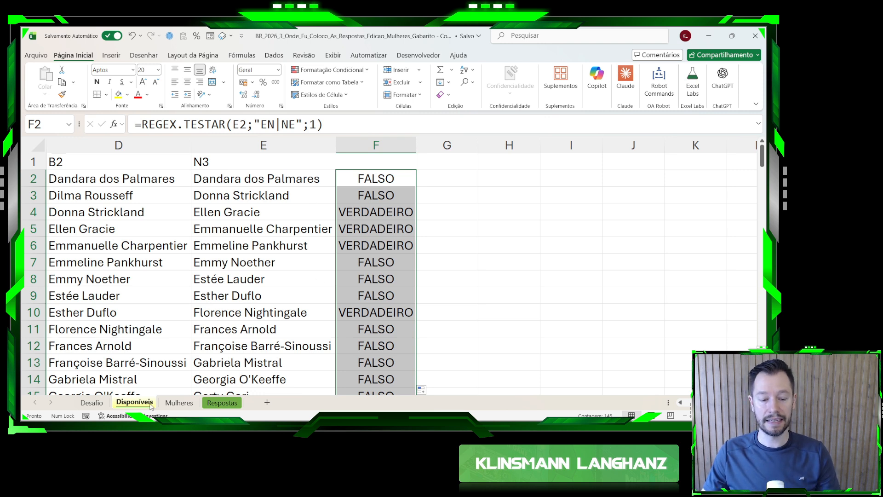
- Recheck the Nível 3 criterion on the Desafio sheet and start the E116 answer formula as =PEGAR(FILTRO(;20)
{"action": "left_click", "coordinate": [91, 402]}
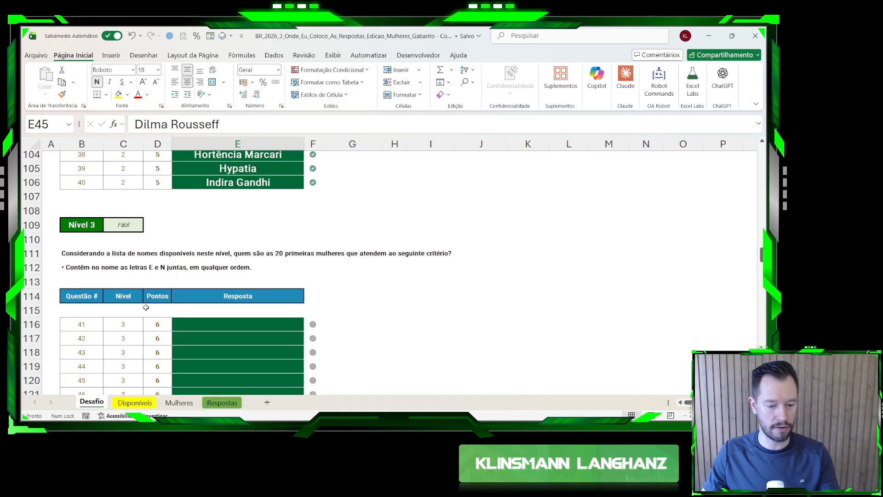
{"action": "left_click", "coordinate": [154, 403]}
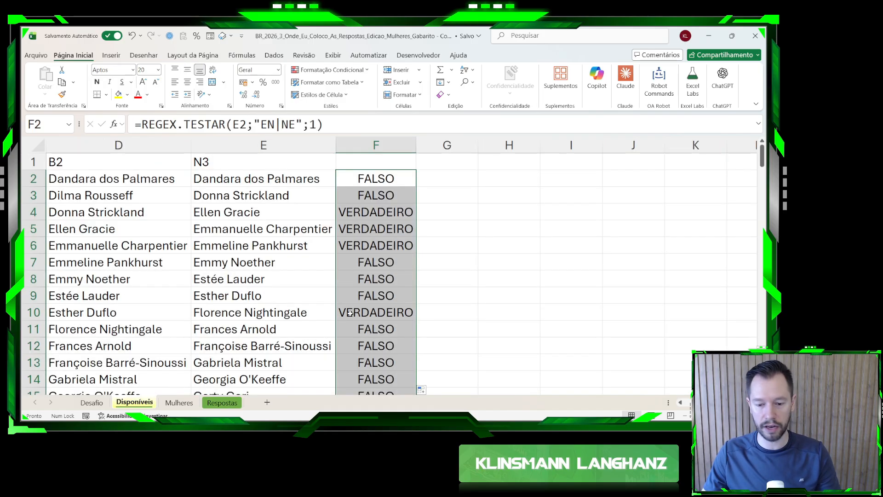
{"action": "left_click", "coordinate": [432, 178]}
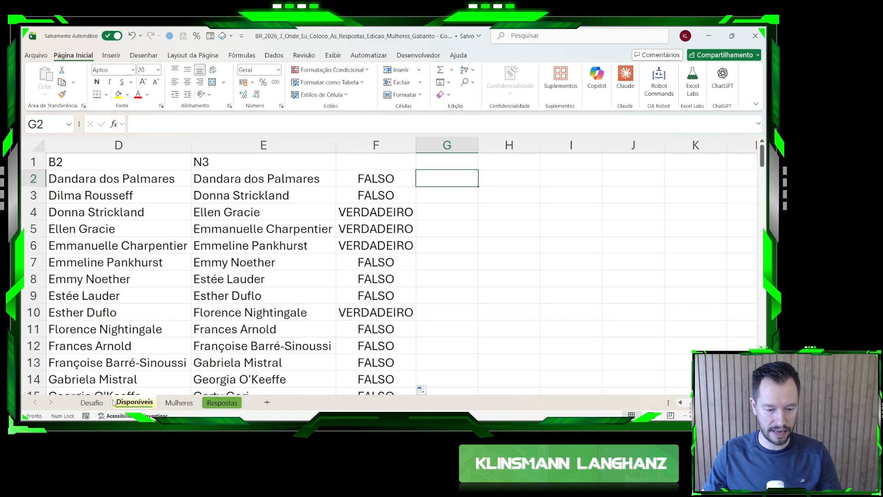
{"action": "left_click", "coordinate": [92, 402]}
{"action": "left_click", "coordinate": [198, 329]}
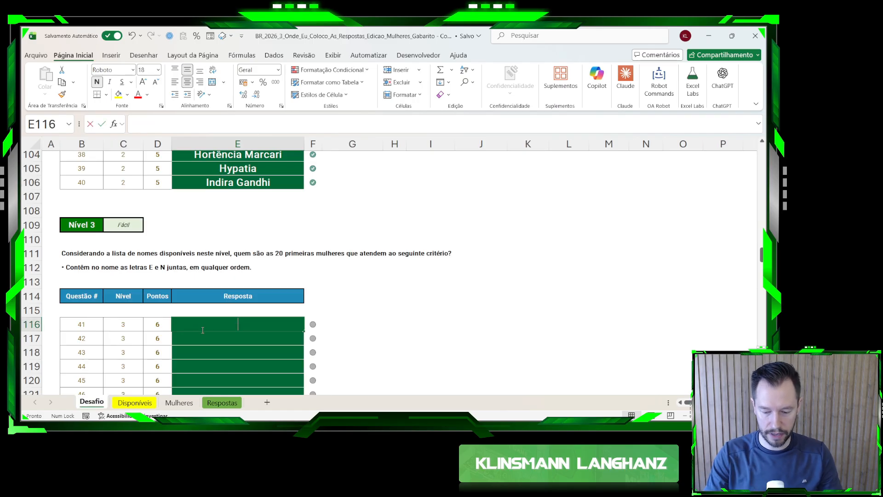
{"action": "type", "text": "=pegar(;20)"}
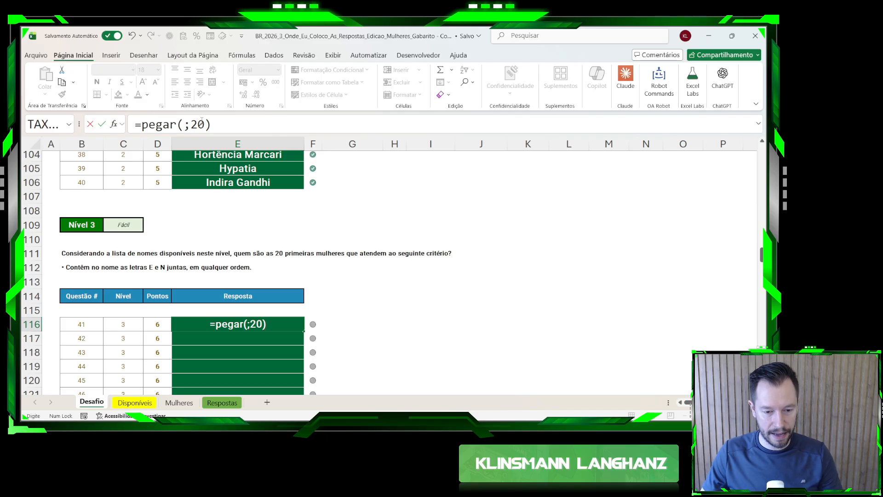
{"action": "left_click", "coordinate": [185, 123]}
{"action": "type", "text": "filtro("}
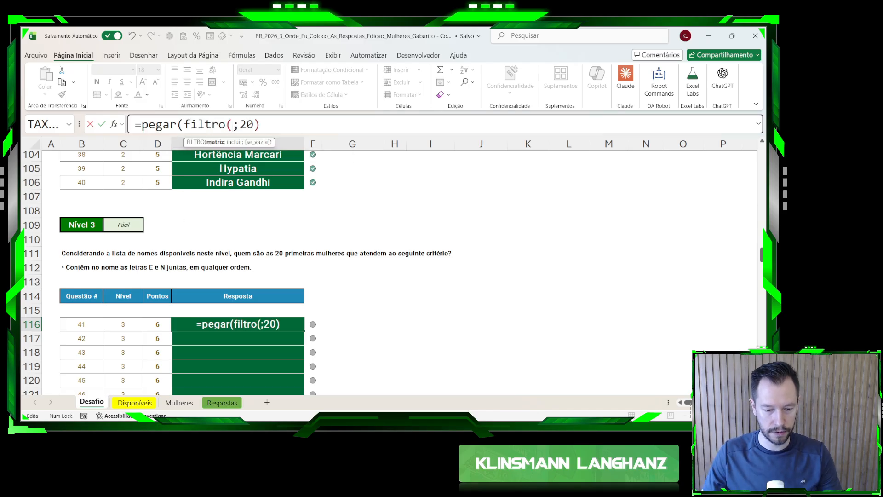
- Complete the E116 formula with the N3 names and column F tests, giving =PEGAR(FILTRO(Disponíveis!E2#;Disponíveis!F2:F146);20)
{"action": "left_click", "coordinate": [150, 404]}
{"action": "left_click", "coordinate": [222, 181]}
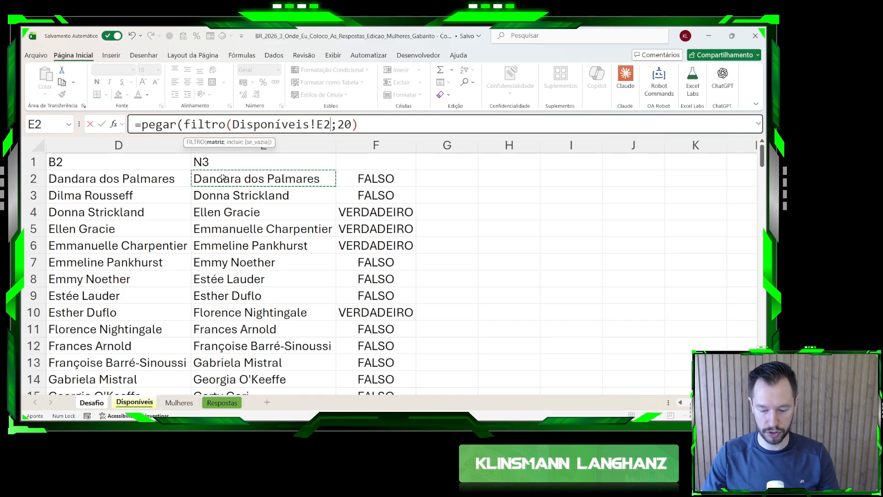
{"action": "key", "text": "ctrl+shift+Down"}
{"action": "type", "text": ";Disponíveis!F2"}
{"action": "key", "text": "Right"}
{"action": "key", "text": "Up"}
{"action": "key", "text": "Right"}
{"action": "key", "text": "ctrl+Up"}
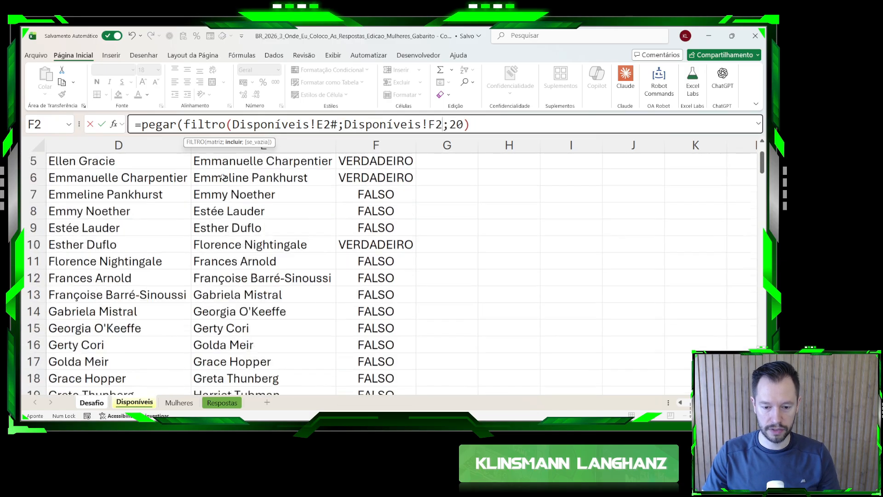
{"action": "key", "text": "Up"}
{"action": "key", "text": "Down"}
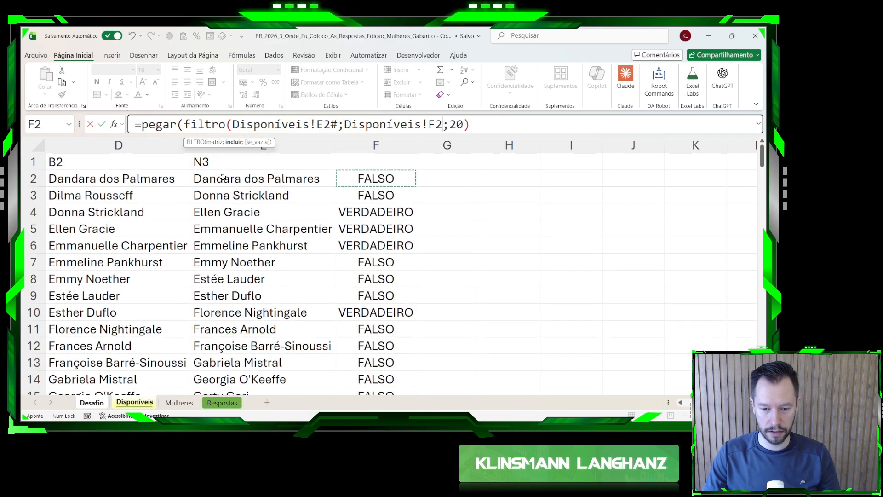
{"action": "key", "text": "ctrl+shift+Down"}
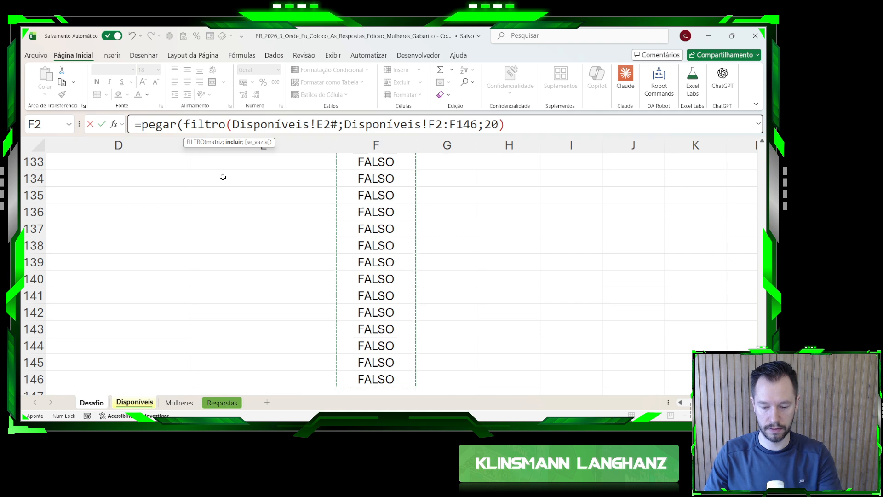
{"action": "key", "text": "Return"}
{"action": "left_click", "coordinate": [261, 324]}
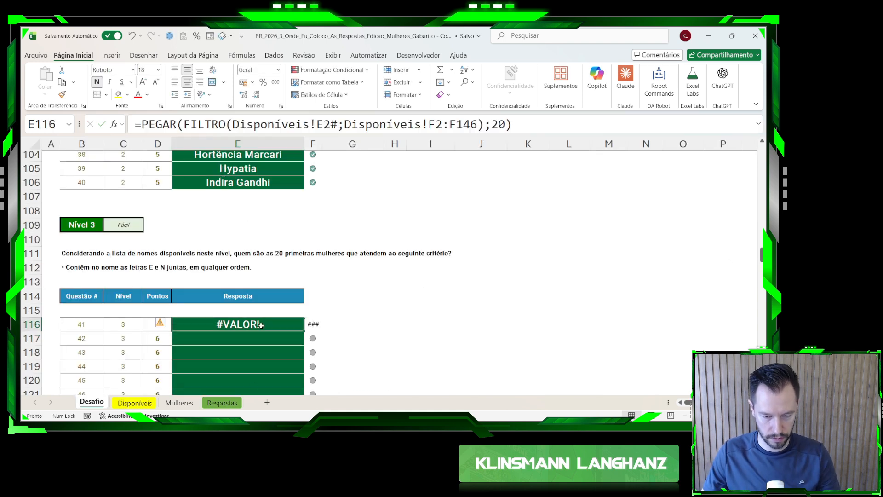
- Review the E116 formula and check where the N3 names and the column F tests end on the Disponíveis sheet
{"action": "left_click", "coordinate": [262, 123]}
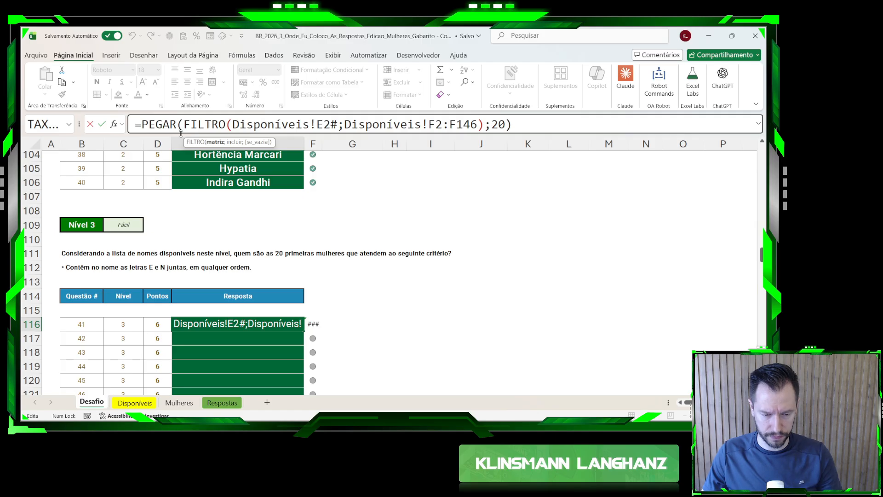
{"action": "key", "text": "ctrl+Return"}
{"action": "type", "text": "="}
{"action": "key", "text": "Escape"}
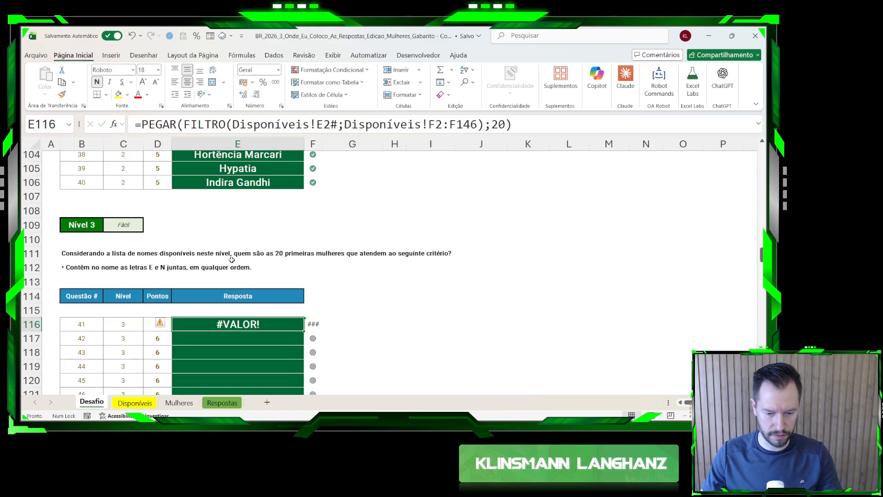
{"action": "key", "text": "ctrl+Page_Down"}
{"action": "scroll", "coordinate": [433, 263], "scroll_direction": "up", "scroll_amount": 13}
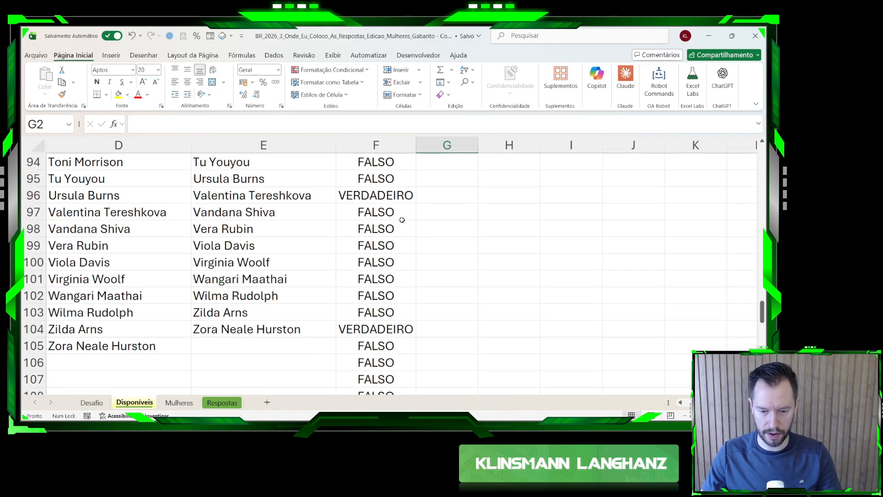
- Delete the surplus test formulas from F105 downward, below the last N3 name on the Disponíveis sheet
{"action": "scroll", "coordinate": [384, 264], "scroll_direction": "down", "scroll_amount": 1}
{"action": "left_click", "coordinate": [373, 296]}
{"action": "key", "text": "ctrl+shift+Down"}
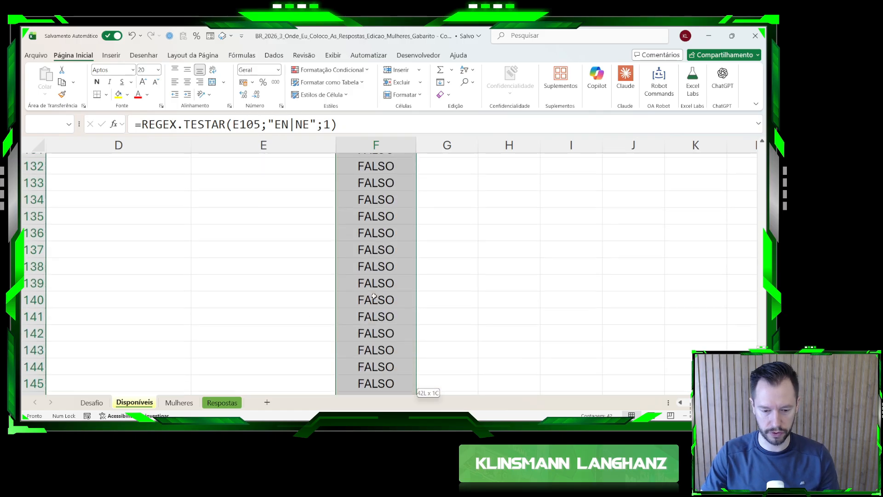
{"action": "scroll", "coordinate": [373, 296], "scroll_direction": "up", "scroll_amount": 12}
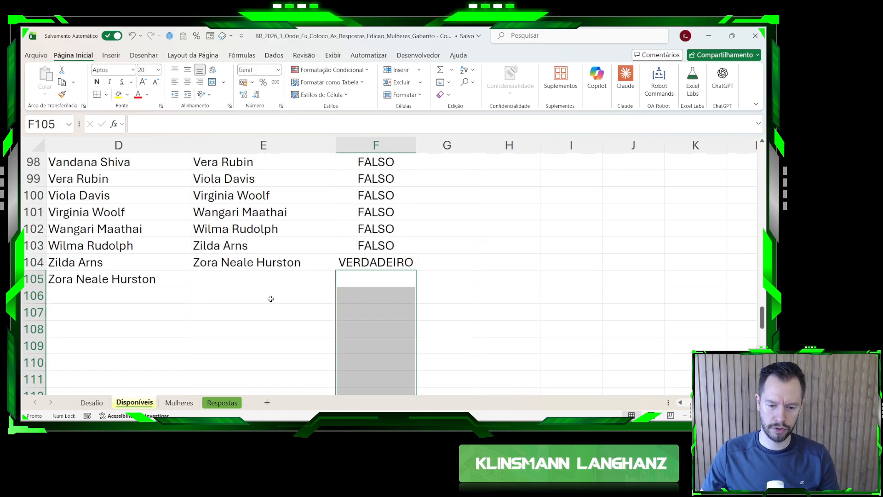
{"action": "left_click", "coordinate": [271, 278]}
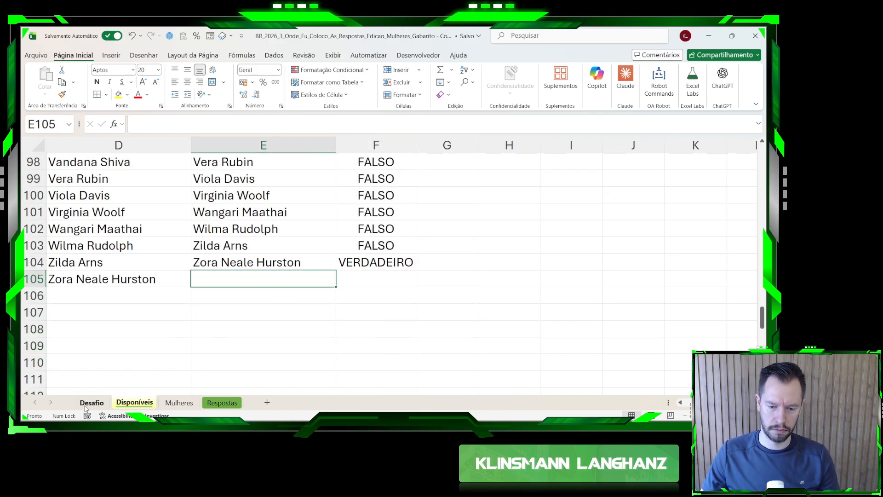
- Filter the N3 names by the column F tests with =FILTRO(E2#;F2:F104) in G2
{"action": "scroll", "coordinate": [425, 173], "scroll_direction": "up", "scroll_amount": 20}
{"action": "scroll", "coordinate": [436, 171], "scroll_direction": "up", "scroll_amount": 1}
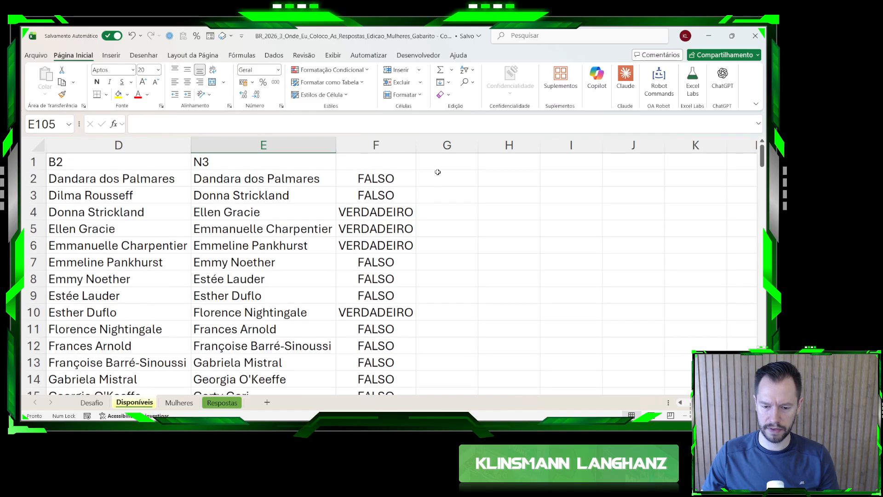
{"action": "left_click", "coordinate": [436, 177]}
{"action": "type", "text": "="}
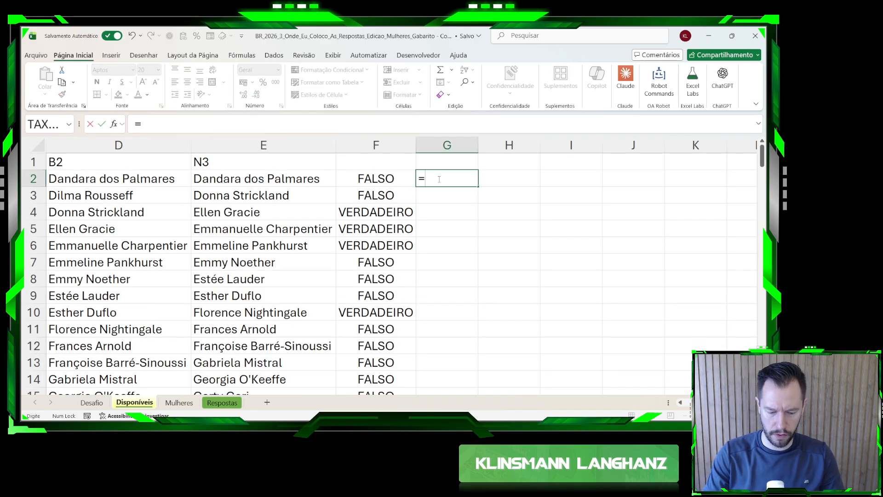
{"action": "type", "text": "filtro("}
{"action": "key", "text": "Left"}
{"action": "key", "text": "Left"}
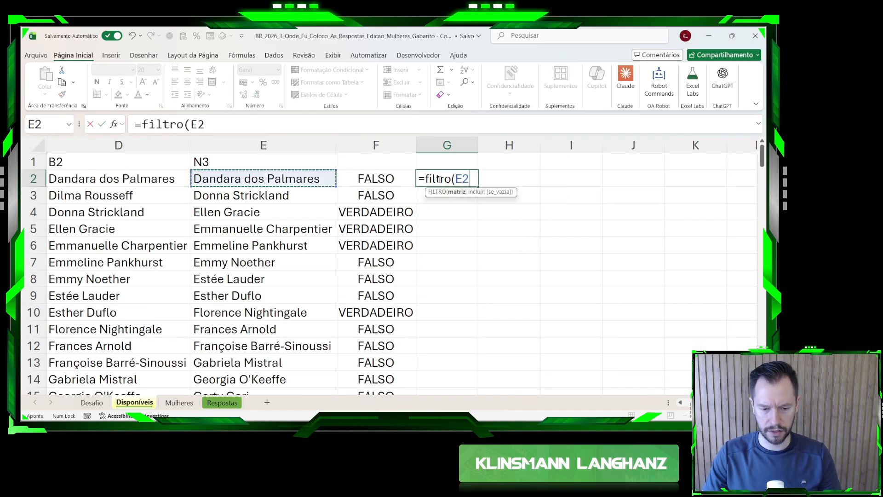
{"action": "key", "text": "ctrl+shift+Down"}
{"action": "type", "text": ";"}
{"action": "key", "text": "Left"}
{"action": "key", "text": "ctrl+shift+Down"}
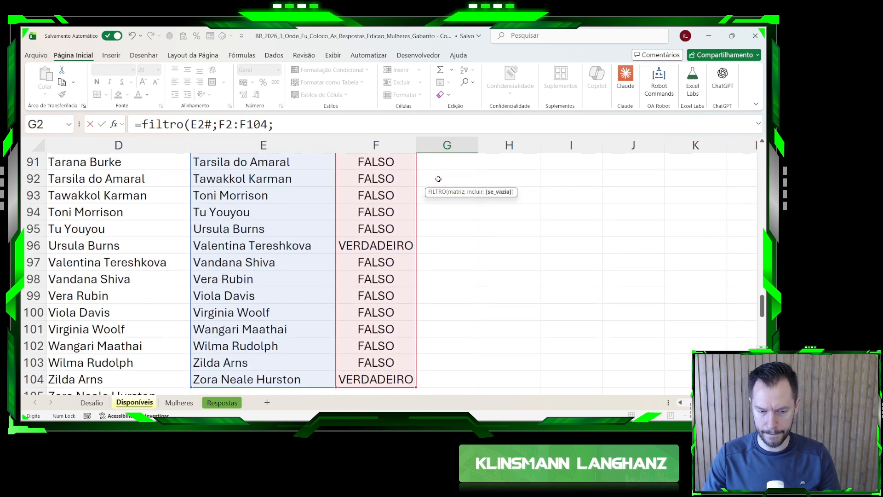
{"action": "key", "text": "BackSpace"}
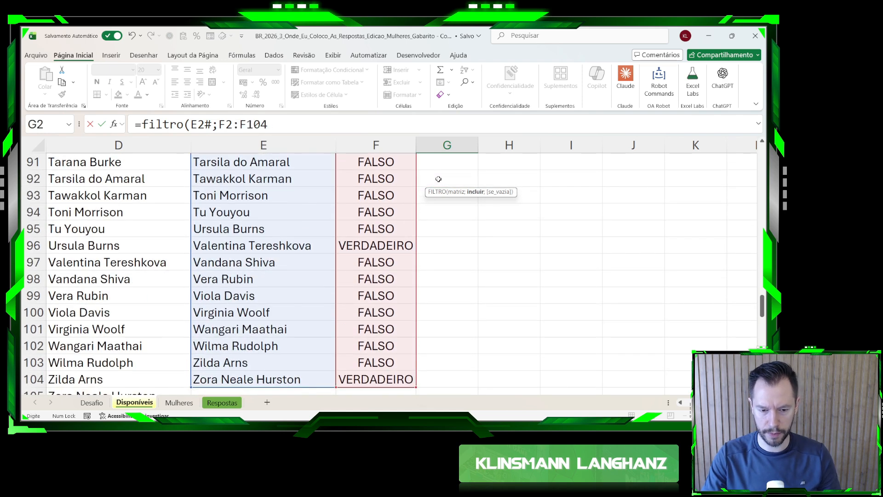
{"action": "key", "text": "Return"}
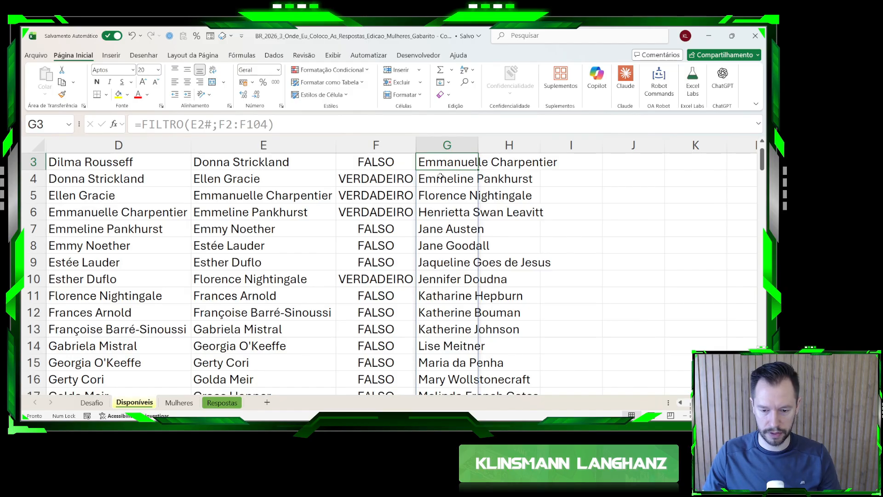
- Review the list of filtered names spilling down column G
{"action": "scroll", "coordinate": [440, 176], "scroll_direction": "up", "scroll_amount": 1}
{"action": "scroll", "coordinate": [438, 183], "scroll_direction": "down", "scroll_amount": 12}
{"action": "scroll", "coordinate": [438, 184], "scroll_direction": "up", "scroll_amount": 12}
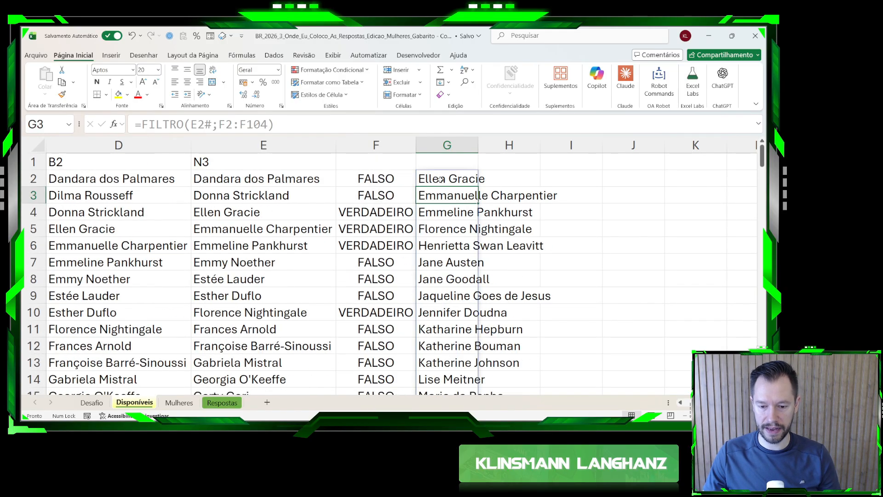
{"action": "key", "text": "Up"}
{"action": "key", "text": "ctrl+shift+Down"}
{"action": "key", "text": "Up"}
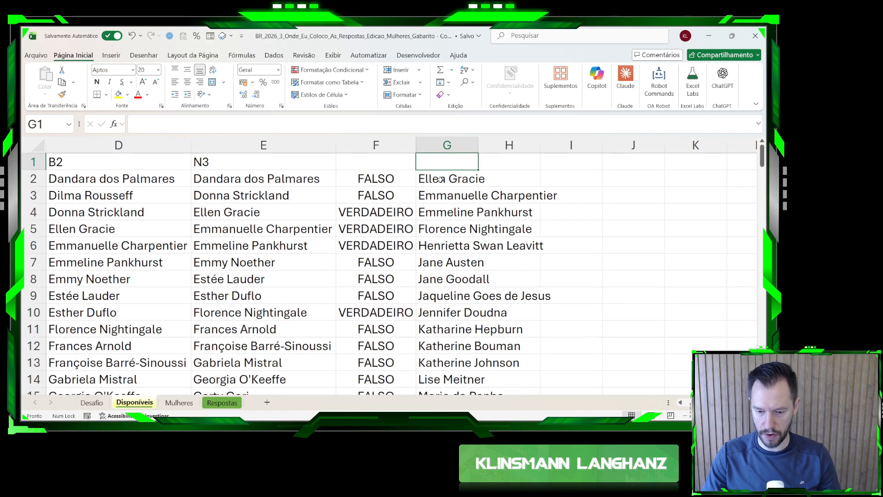
{"action": "key", "text": "Down"}
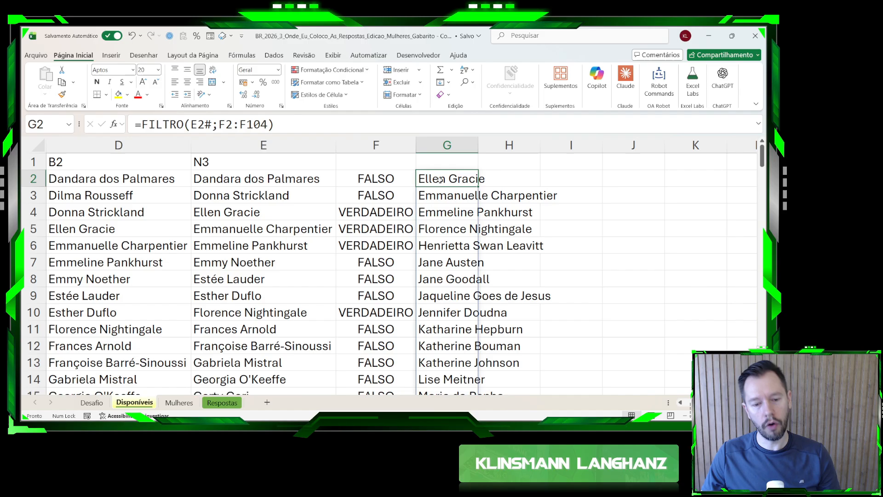
- Return the first 20 filtered names in E116 of the Desafio sheet with =PEGAR(Disponíveis!G2#;20)
{"action": "left_click", "coordinate": [94, 403]}
{"action": "type", "text": "=pegar("}
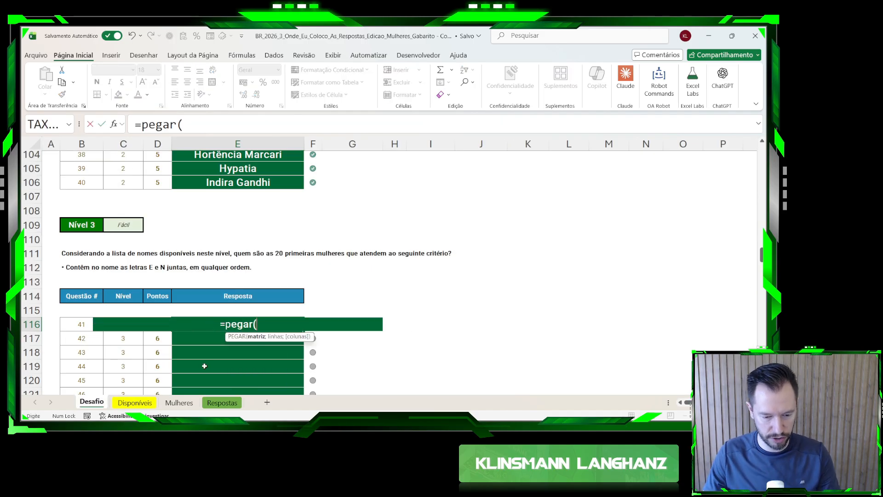
{"action": "left_click", "coordinate": [134, 402]}
{"action": "left_click", "coordinate": [456, 180]}
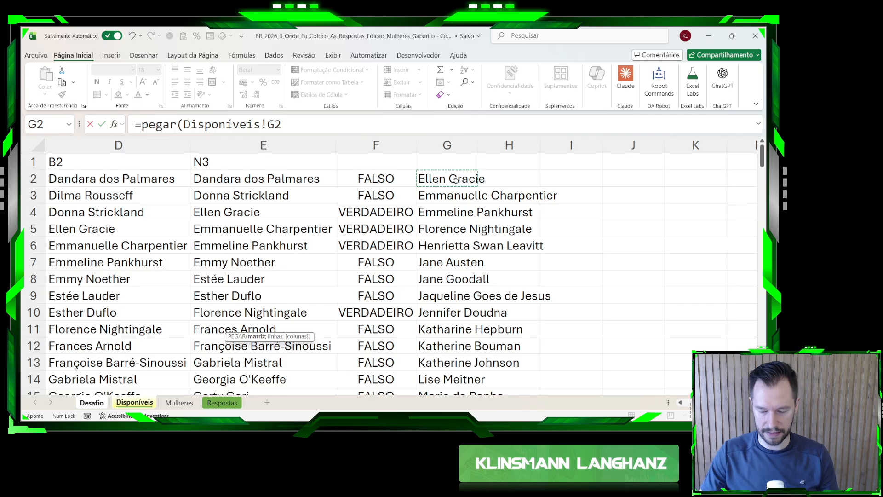
{"action": "type", "text": "#;"}
{"action": "scroll", "coordinate": [455, 179], "scroll_direction": "down", "scroll_amount": 4}
{"action": "type", "text": "20)"}
{"action": "key", "text": "Return"}
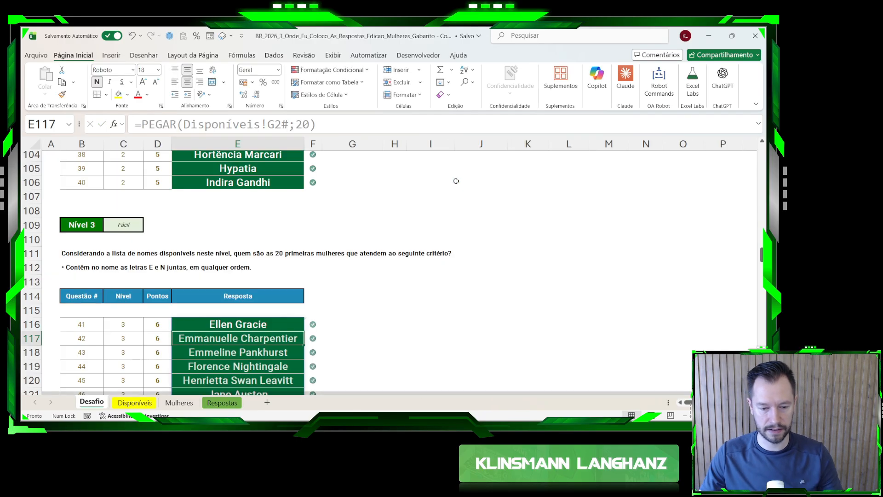
- Convert the Nível 3 answers in E116:E135 to static values by copying them and pasting values in place
{"action": "scroll", "coordinate": [202, 324], "scroll_direction": "down", "scroll_amount": 5}
{"action": "scroll", "coordinate": [202, 324], "scroll_direction": "down", "scroll_amount": 1}
{"action": "scroll", "coordinate": [209, 321], "scroll_direction": "up", "scroll_amount": 5}
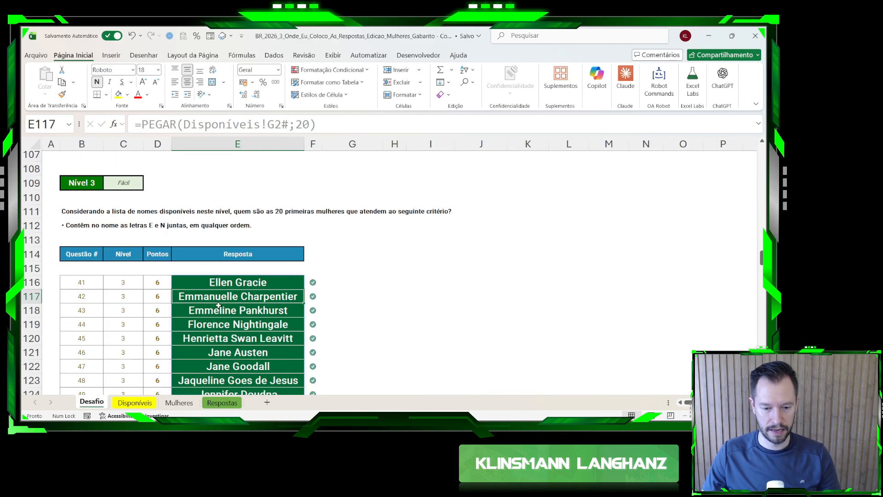
{"action": "left_click", "coordinate": [228, 282]}
{"action": "key", "text": "ctrl+shift+Down"}
{"action": "key", "text": "ctrl+c"}
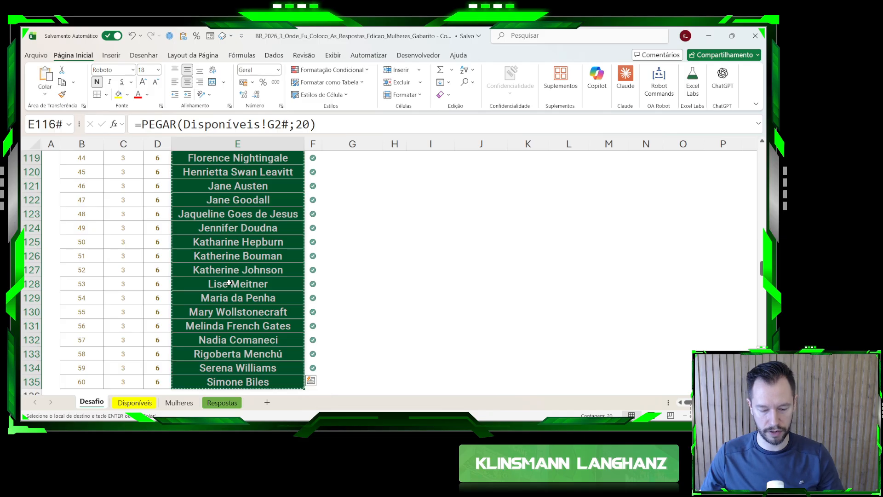
{"action": "key", "text": "ctrl+shift+v"}
{"action": "key", "text": "Escape"}
{"action": "scroll", "coordinate": [229, 283], "scroll_direction": "up", "scroll_amount": 4}
{"action": "scroll", "coordinate": [229, 283], "scroll_direction": "up", "scroll_amount": 1}
{"action": "left_click", "coordinate": [228, 282]}
{"action": "scroll", "coordinate": [230, 276], "scroll_direction": "down", "scroll_amount": 10}
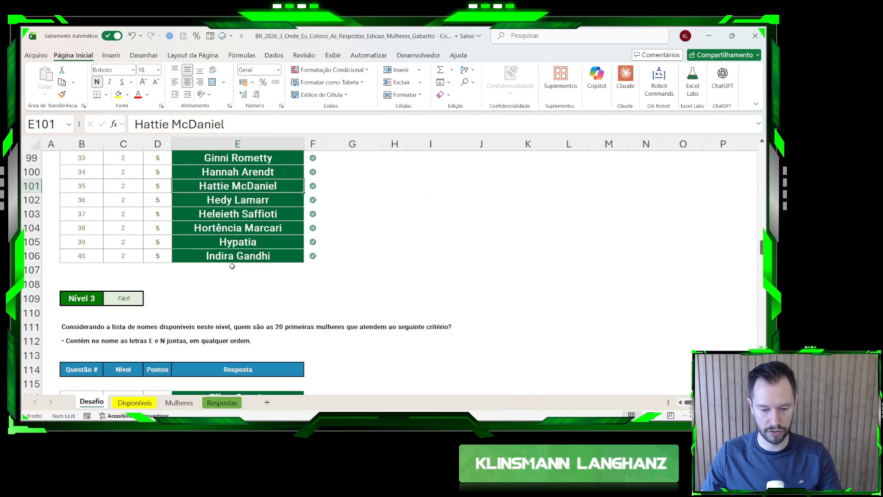
{"action": "scroll", "coordinate": [233, 265], "scroll_direction": "down", "scroll_amount": 3}
{"action": "scroll", "coordinate": [230, 276], "scroll_direction": "up", "scroll_amount": 9}
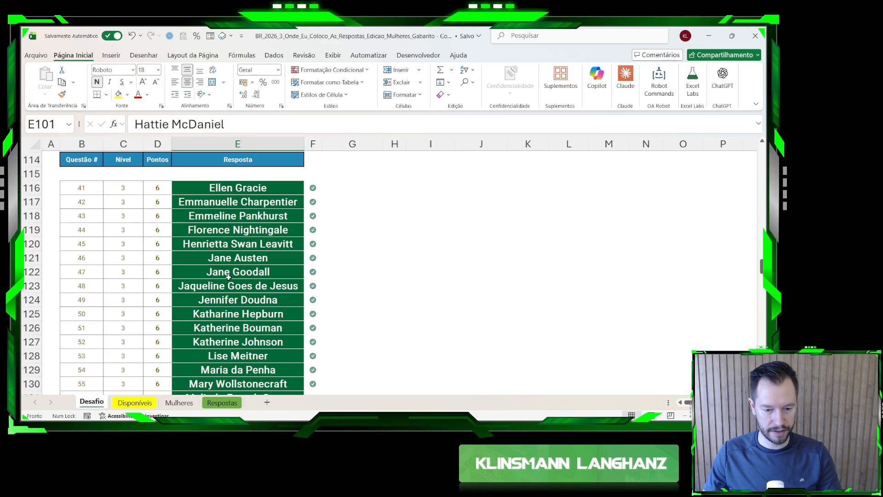
{"action": "scroll", "coordinate": [226, 294], "scroll_direction": "down", "scroll_amount": 5}
- Clear helper columns F and G on the Disponíveis sheet and enter the header B3 in F1
{"action": "left_click", "coordinate": [156, 401]}
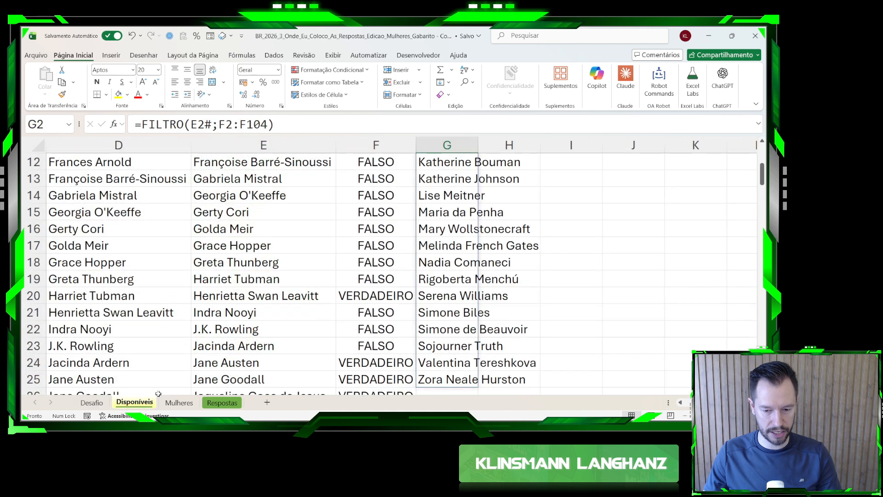
{"action": "left_click_drag", "start_coordinate": [347, 153], "coordinate": [445, 153]}
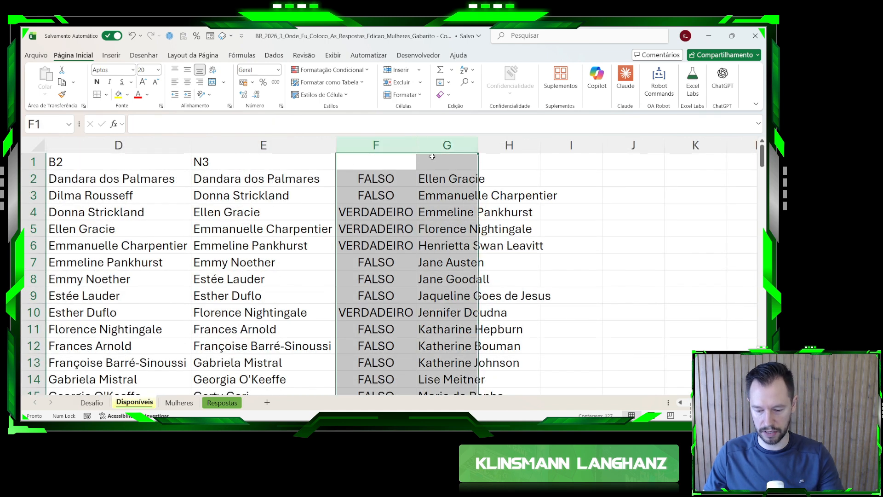
{"action": "key", "text": "Delete"}
{"action": "left_click", "coordinate": [371, 160]}
{"action": "type", "text": "B3"}
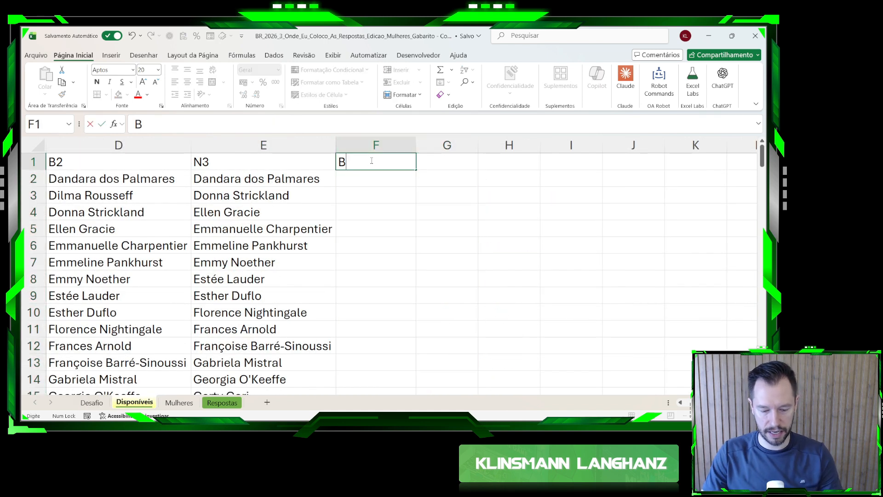
{"action": "key", "text": "Return"}
- Copy the remaining-names formula from D2 into F2
{"action": "key", "text": "Left"}
{"action": "key", "text": "Left"}
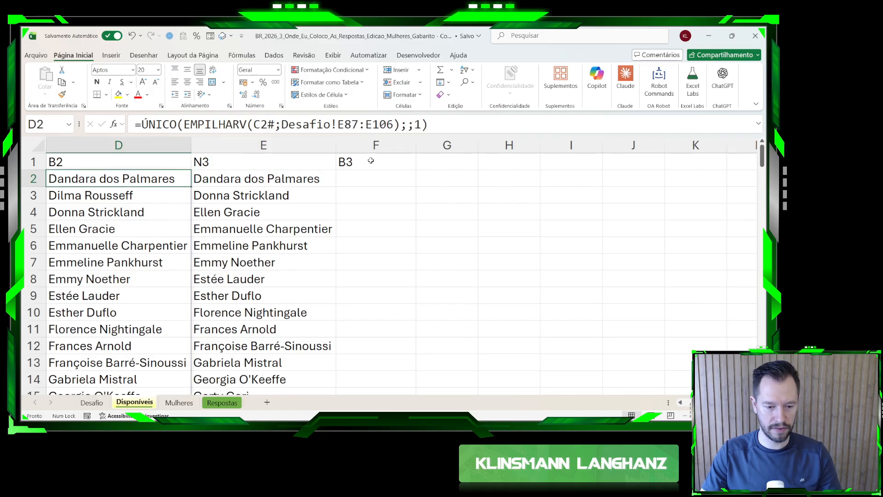
{"action": "key", "text": "ctrl+c"}
{"action": "key", "text": "Right"}
{"action": "key", "text": "Right"}
{"action": "key", "text": "ctrl+v"}
{"action": "key", "text": "Escape"}
- Change the F2 formula to =ÚNICO(EMPILHARV(E2#;Desafio!E116:E135);;1) and autofit column F to the names
{"action": "left_click", "coordinate": [339, 124]}
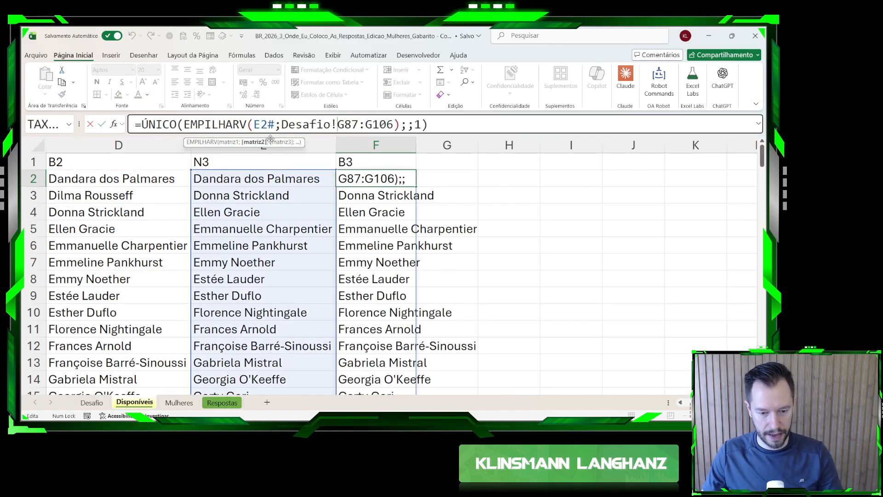
{"action": "left_click_drag", "start_coordinate": [281, 124], "coordinate": [393, 124]}
{"action": "key", "text": "BackSpace"}
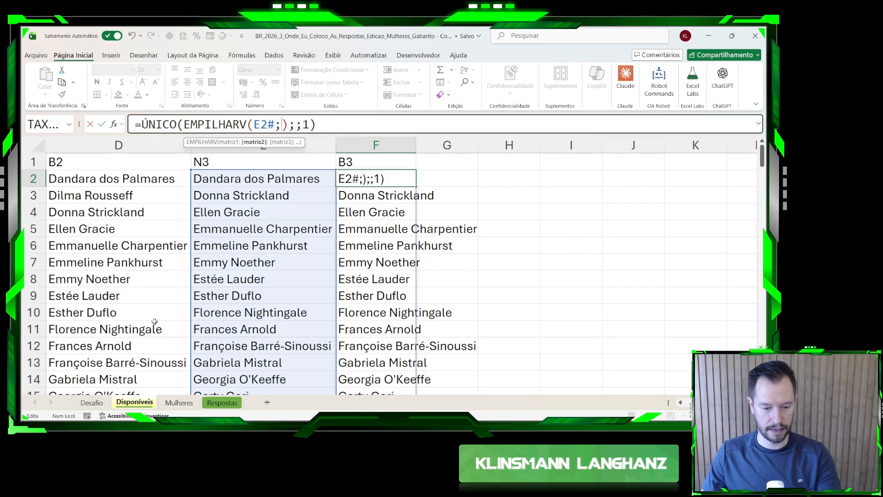
{"action": "left_click", "coordinate": [92, 401]}
{"action": "scroll", "coordinate": [207, 227], "scroll_direction": "up", "scroll_amount": 3}
{"action": "left_click", "coordinate": [213, 279]}
{"action": "key", "text": "ctrl+shift+Down"}
{"action": "key", "text": "Return"}
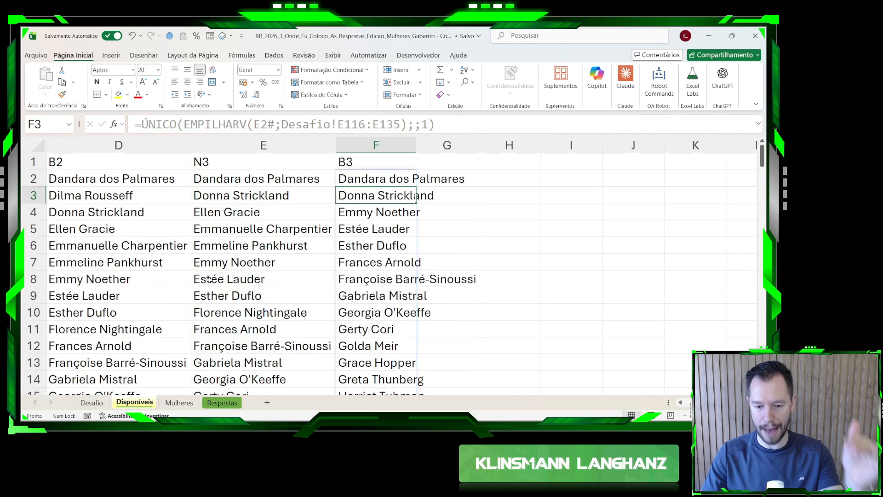
{"action": "double_click", "coordinate": [416, 145]}
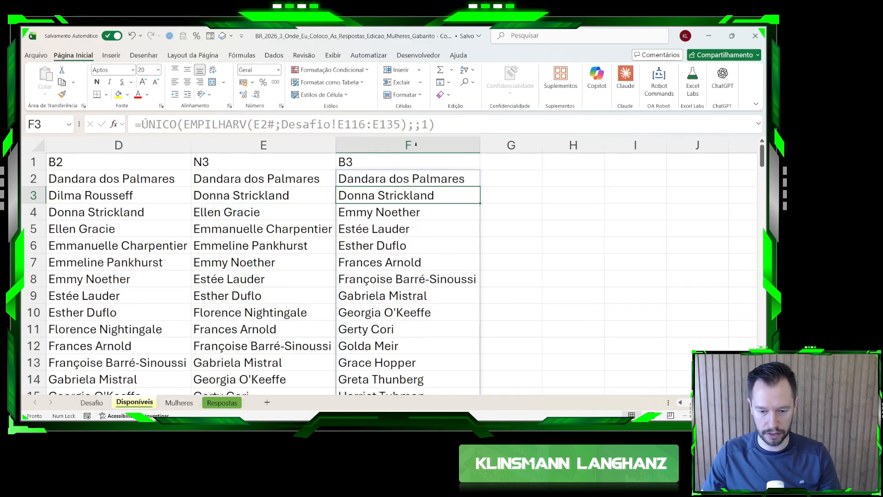
{"action": "left_click_drag", "start_coordinate": [402, 172], "coordinate": [402, 279]}
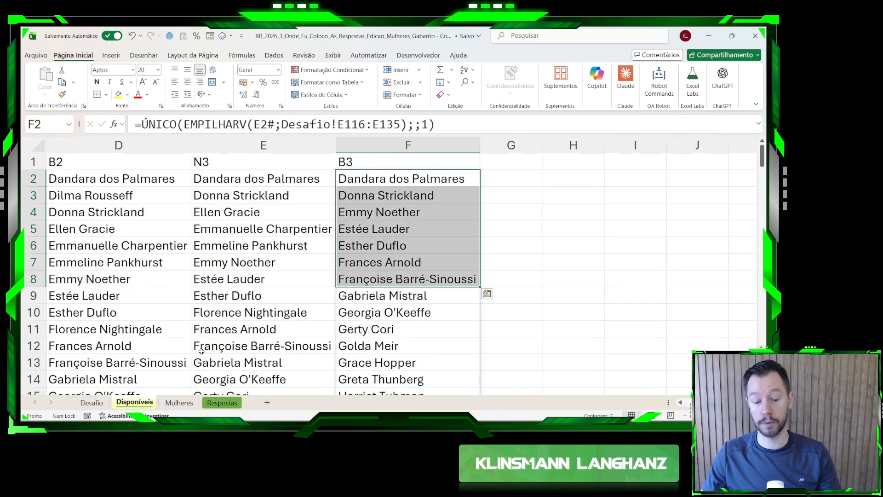
- Read the resolution order and the Bônus 3 question on the Desafio sheet, checking it against the B3 list on Disponíveis
{"action": "left_click", "coordinate": [92, 401]}
{"action": "key", "text": "ctrl+Home"}
{"action": "scroll", "coordinate": [97, 358], "scroll_direction": "down", "scroll_amount": 14}
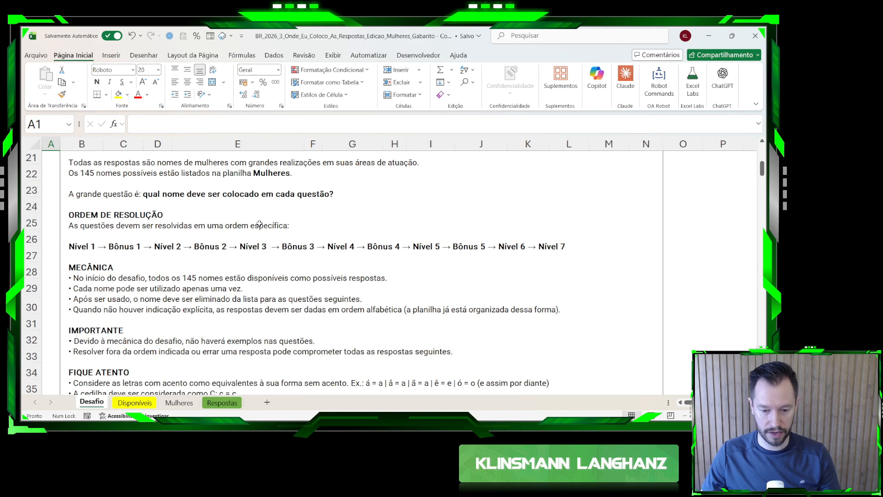
{"action": "left_click", "coordinate": [371, 243]}
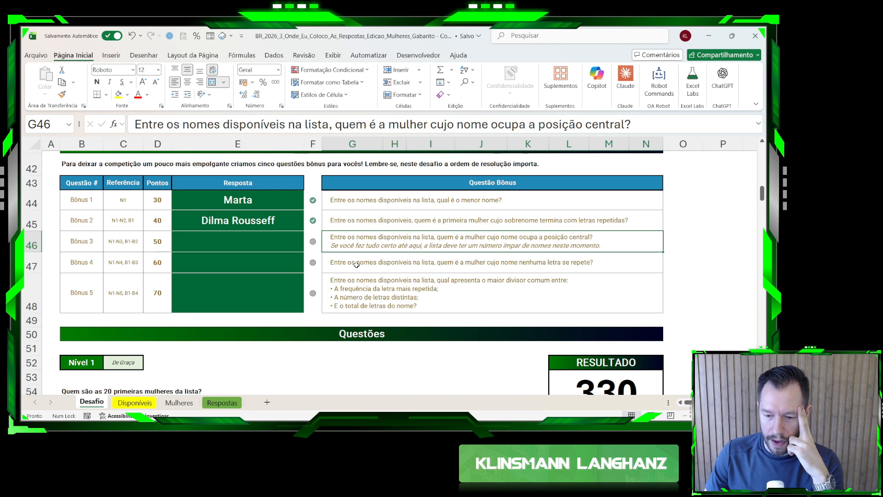
{"action": "left_click", "coordinate": [135, 402]}
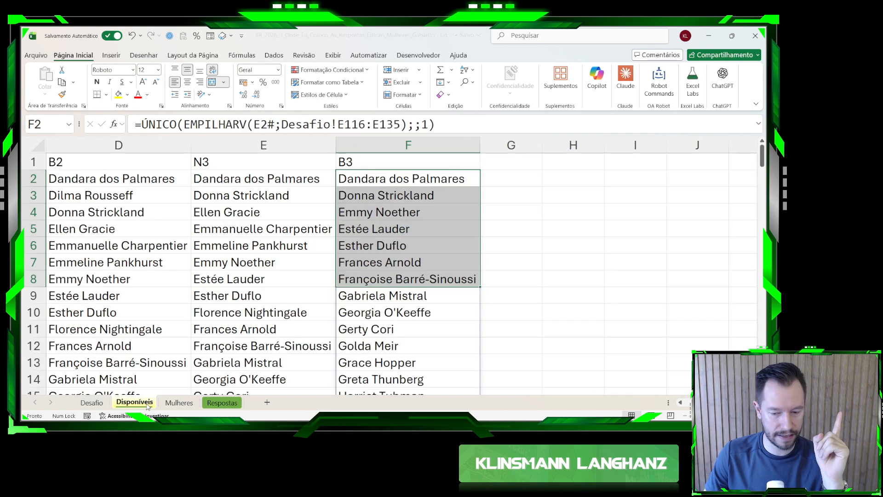
{"action": "left_click", "coordinate": [92, 402]}
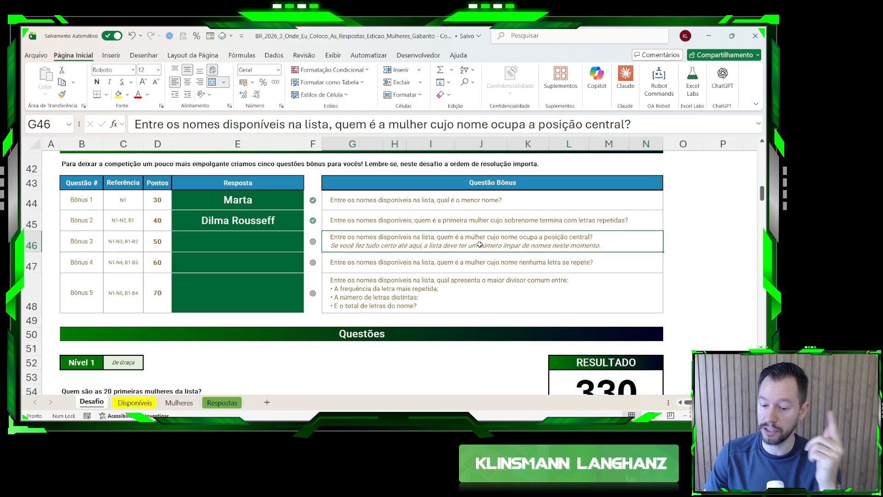
{"action": "left_click", "coordinate": [134, 402]}
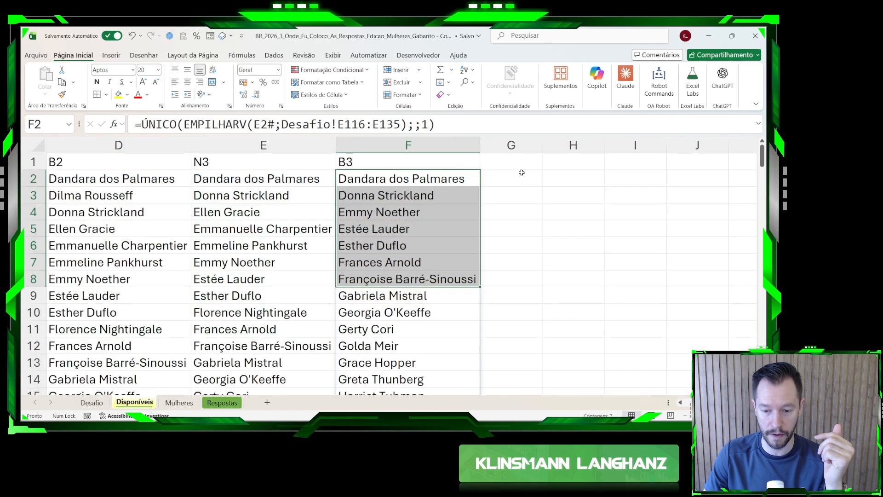
- Count the names in the B3 list by entering =LINS(F2#) in G2
{"action": "left_click", "coordinate": [519, 179]}
{"action": "type", "text": "="}
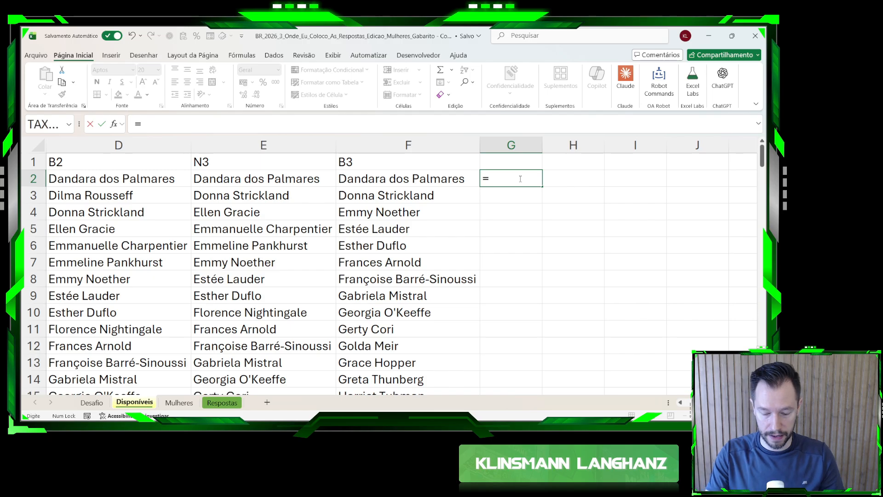
{"action": "type", "text": "lins("}
{"action": "key", "text": "Left"}
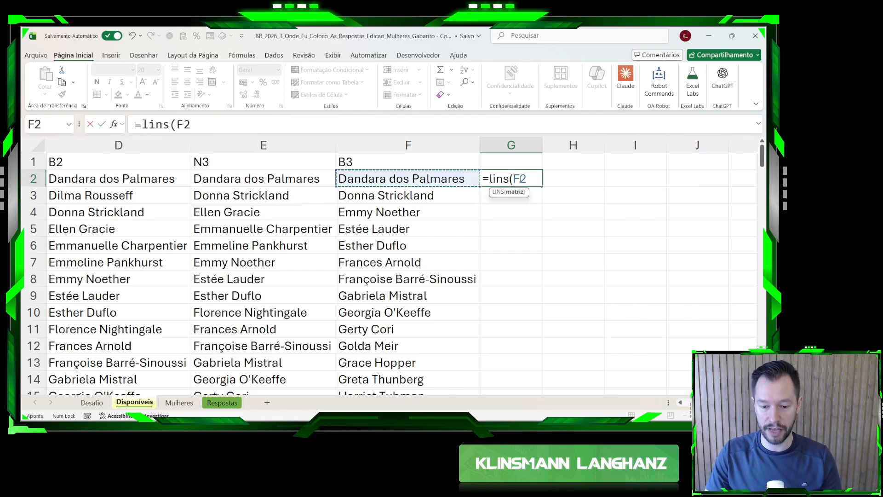
{"action": "key", "text": "ctrl+shift+Down"}
{"action": "key", "text": "Return"}
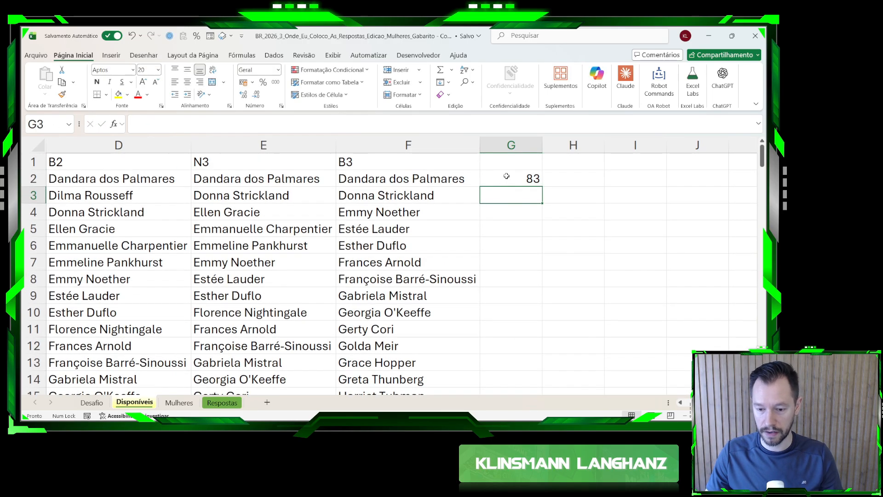
{"action": "left_click", "coordinate": [506, 177]}
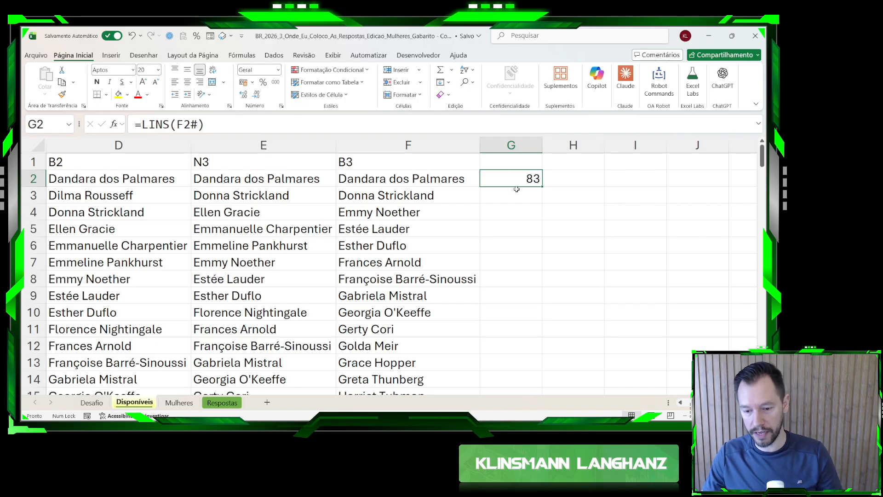
- Halve the name count in G3 with =G2/2
{"action": "left_click", "coordinate": [518, 191]}
{"action": "type", "text": "="}
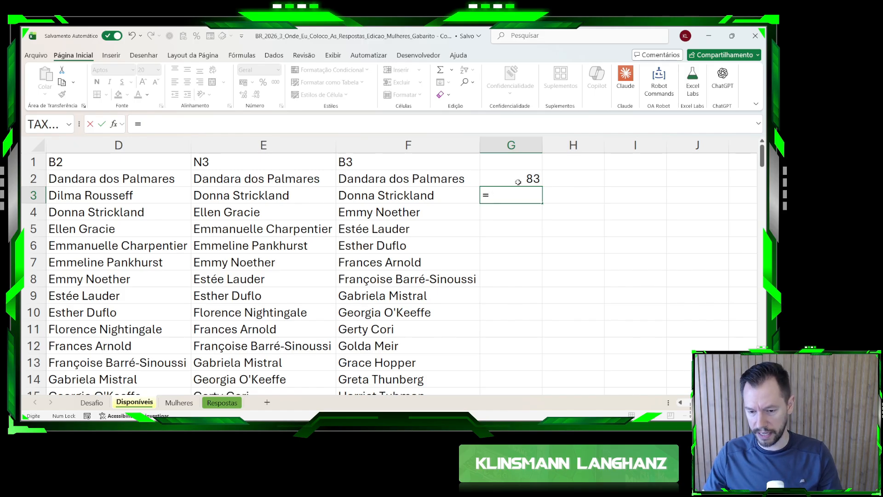
{"action": "left_click", "coordinate": [518, 182]}
{"action": "type", "text": "/2"}
{"action": "key", "text": "Return"}
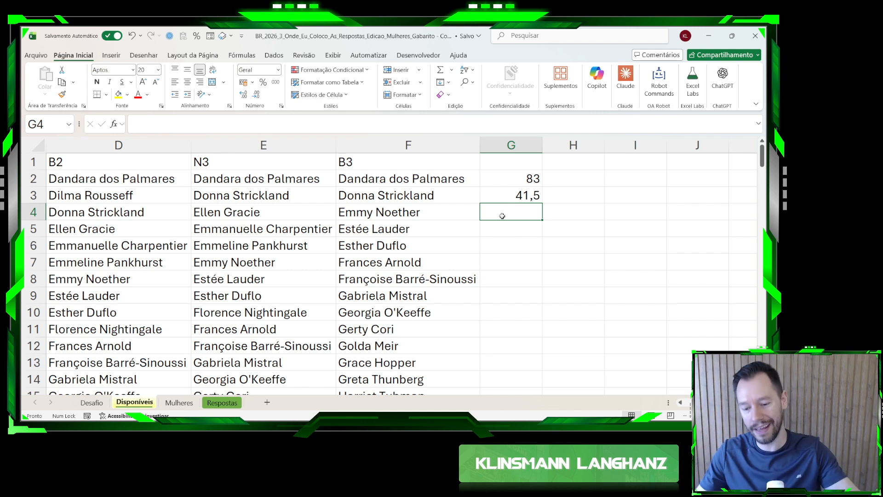
- Round the halved count up to a whole number in G4 with =ARREDONDAR.PARA.CIMA(G3;0)
{"action": "type", "text": "=arr"}
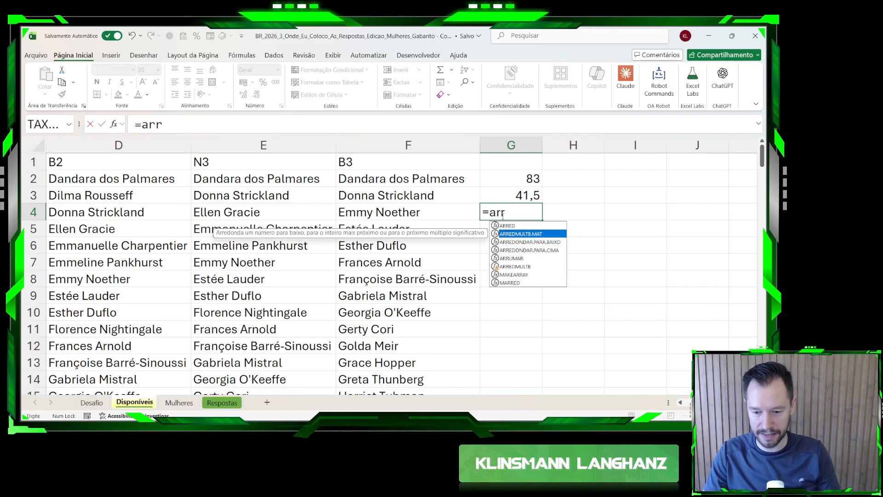
{"action": "key", "text": "Down"}
{"action": "key", "text": "Down"}
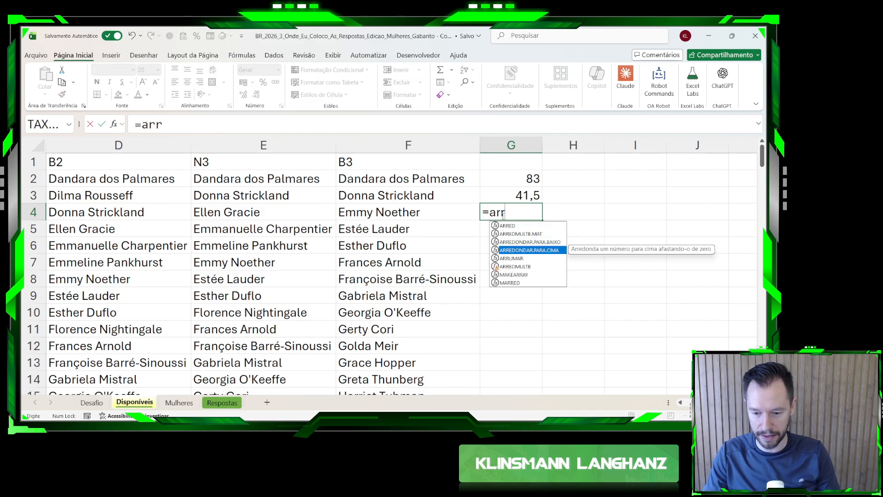
{"action": "key", "text": "Tab"}
{"action": "key", "text": "Up"}
{"action": "type", "text": ";"}
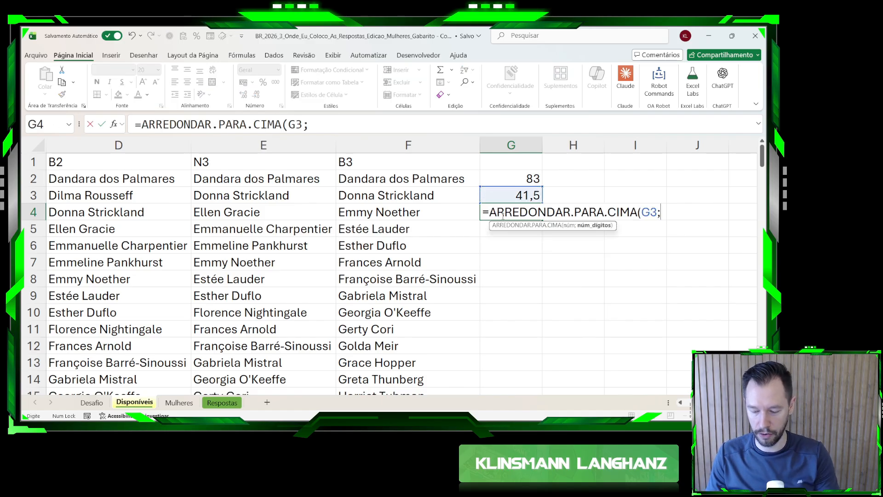
{"action": "type", "text": ";0)"}
{"action": "key", "text": "Return"}
{"action": "key", "text": "Return"}
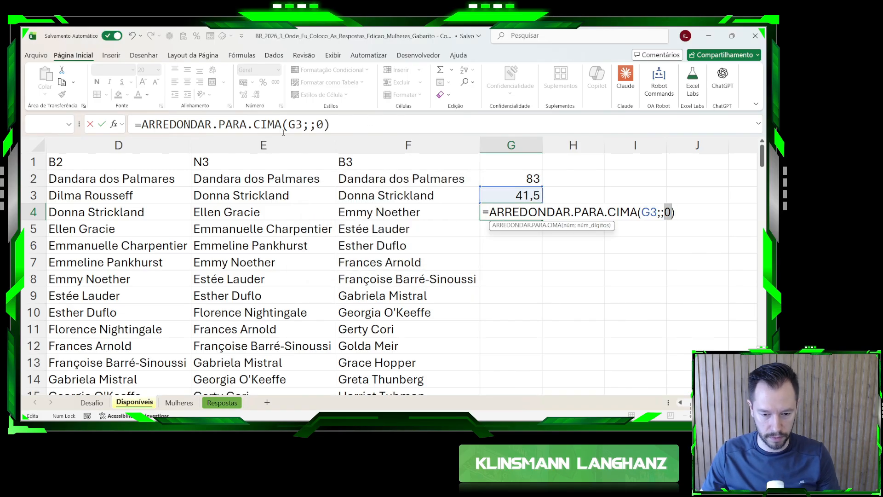
{"action": "left_click", "coordinate": [311, 124]}
{"action": "key", "text": "BackSpace"}
{"action": "key", "text": "Return"}
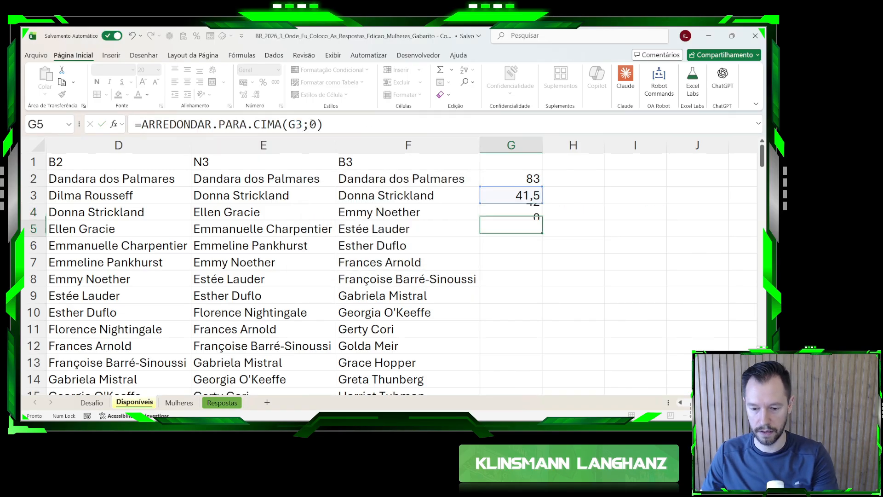
{"action": "left_click", "coordinate": [497, 212]}
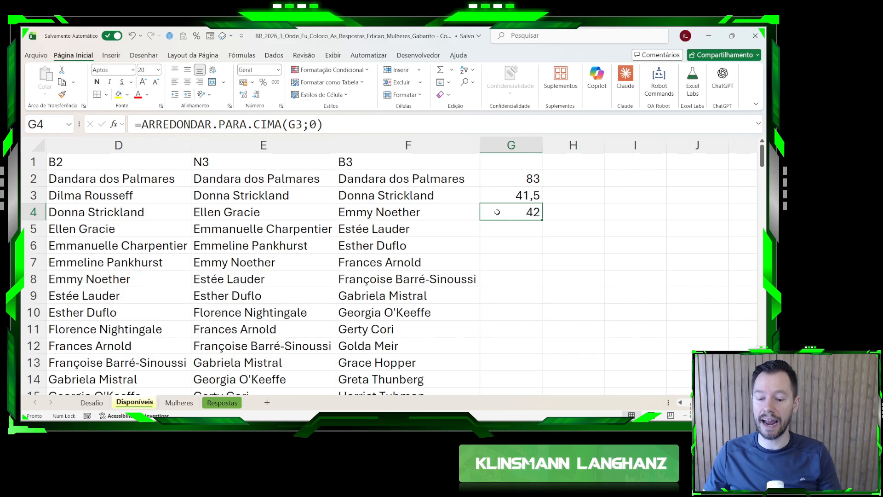
- Retrieve the central name of the B3 list in G5 with =ESCOLHERLINS(F2#;G4)
{"action": "left_click", "coordinate": [507, 224]}
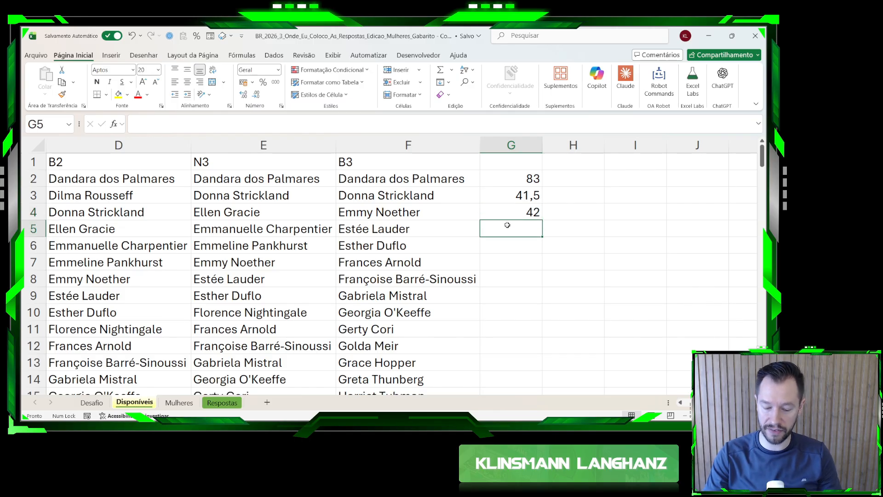
{"action": "type", "text": "=escol"}
{"action": "key", "text": "Down"}
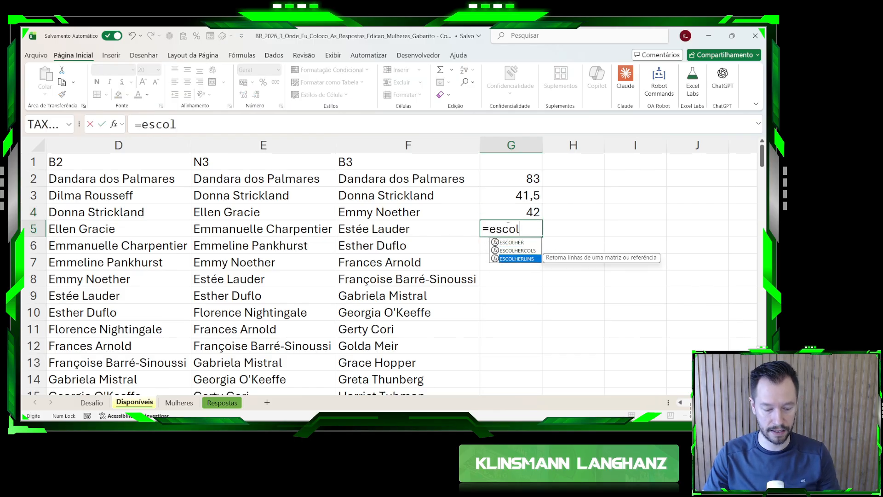
{"action": "key", "text": "Tab"}
{"action": "left_click", "coordinate": [370, 175]}
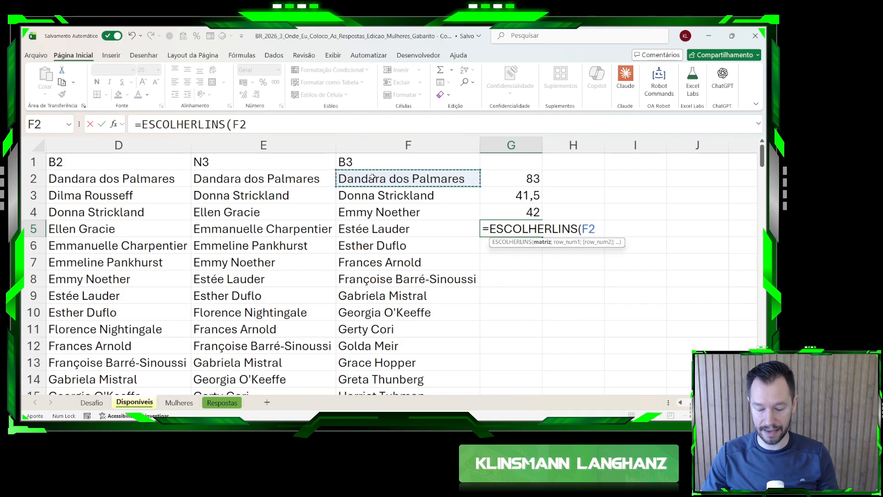
{"action": "key", "text": "ctrl+shift+Down"}
{"action": "type", "text": ";"}
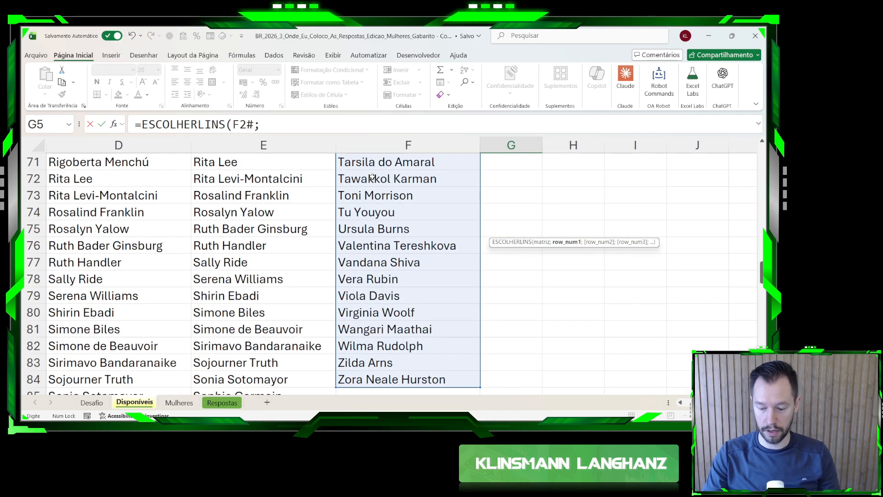
{"action": "left_click", "coordinate": [495, 209]}
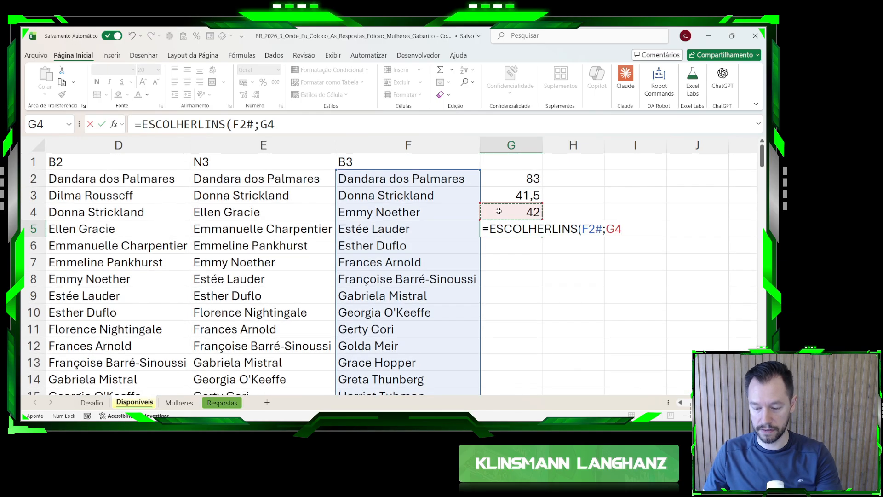
{"action": "key", "text": "Return"}
{"action": "key", "text": "Up"}
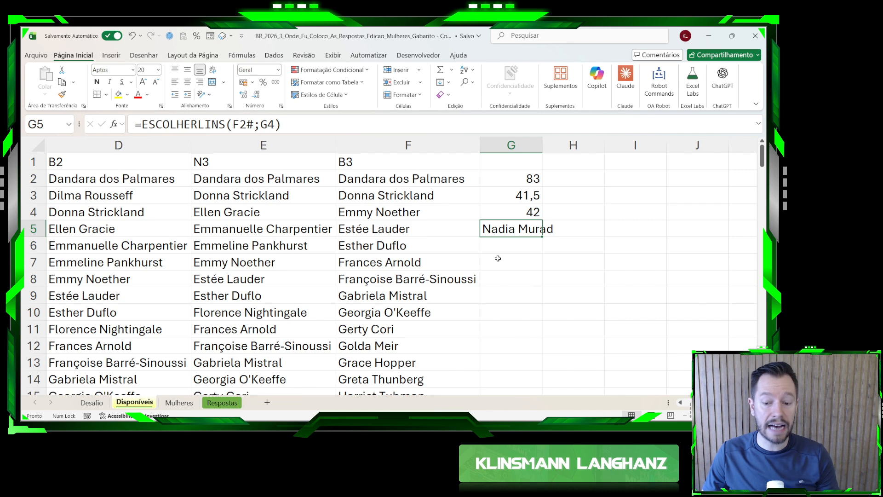
- Copy the central name from G5 and paste it as a value into the Bônus 3 answer cell E46 on Desafio
{"action": "key", "text": "ctrl+c"}
{"action": "key", "text": "ctrl+Page_Up"}
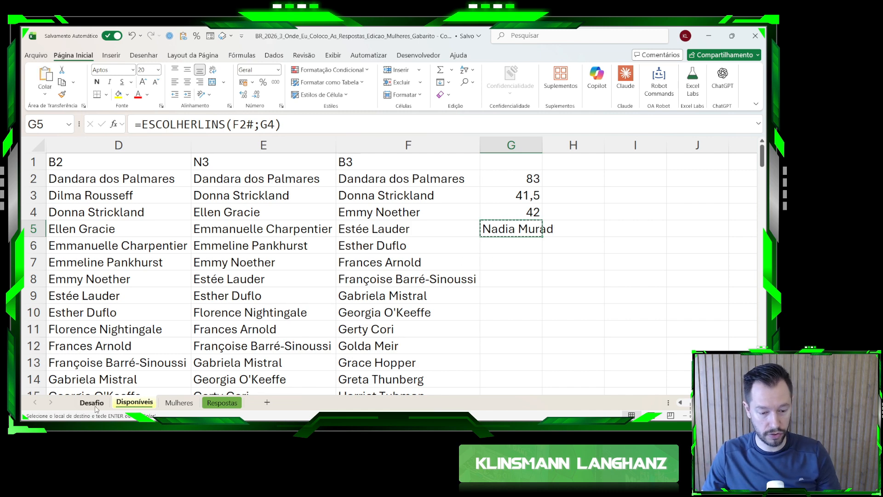
{"action": "left_click", "coordinate": [221, 241]}
{"action": "key", "text": "ctrl+shift+v"}
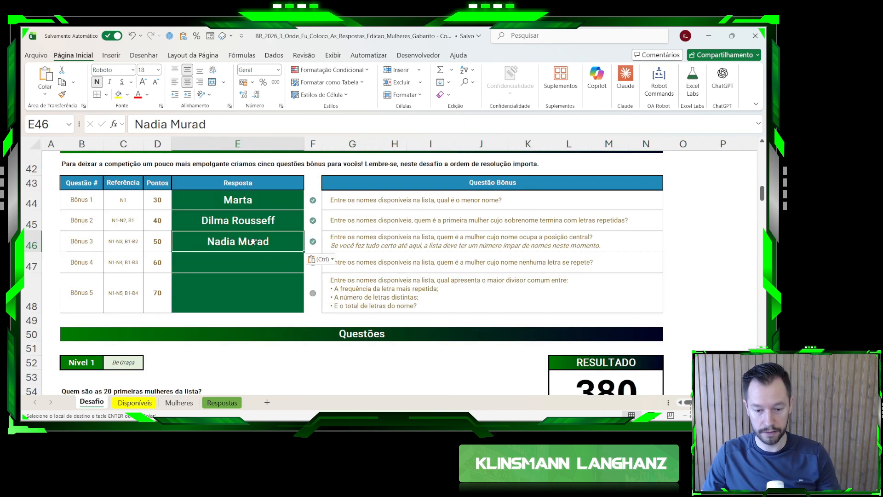
{"action": "scroll", "coordinate": [262, 241], "scroll_direction": "down", "scroll_amount": 1}
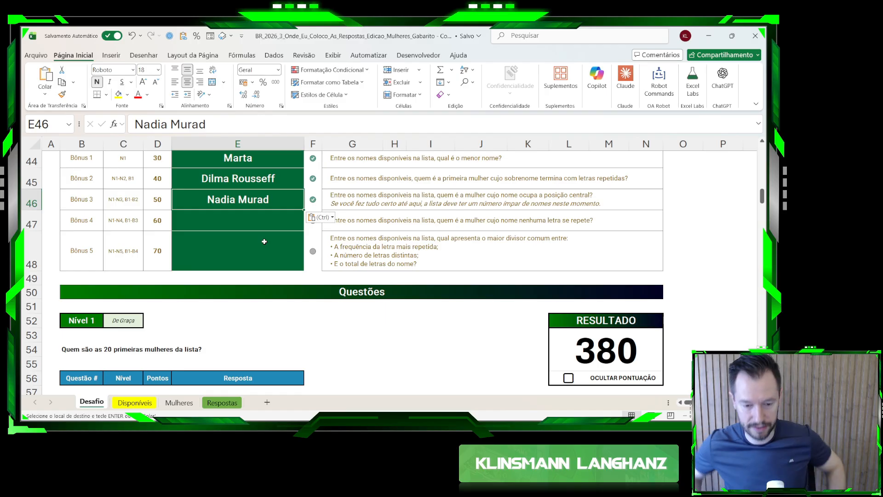
- Clear the helper cells in column G on the Disponíveis sheet and enter the header N4 in G1
{"action": "left_click", "coordinate": [141, 405]}
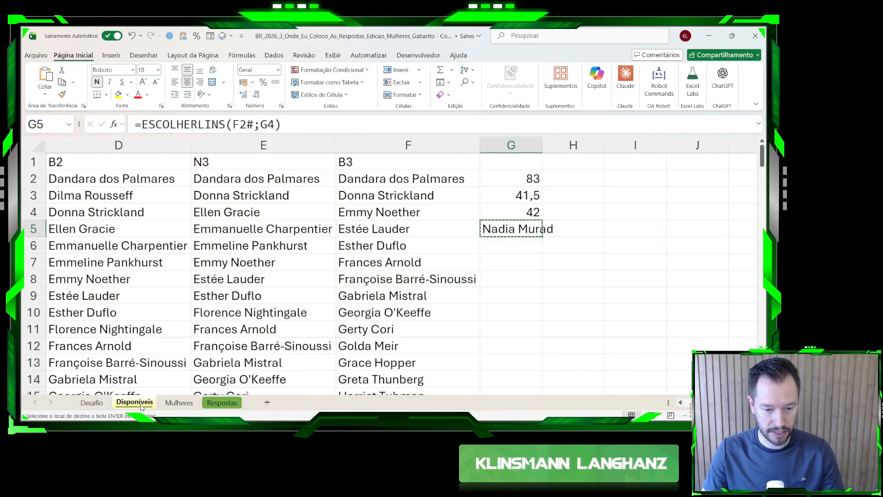
{"action": "left_click", "coordinate": [507, 164]}
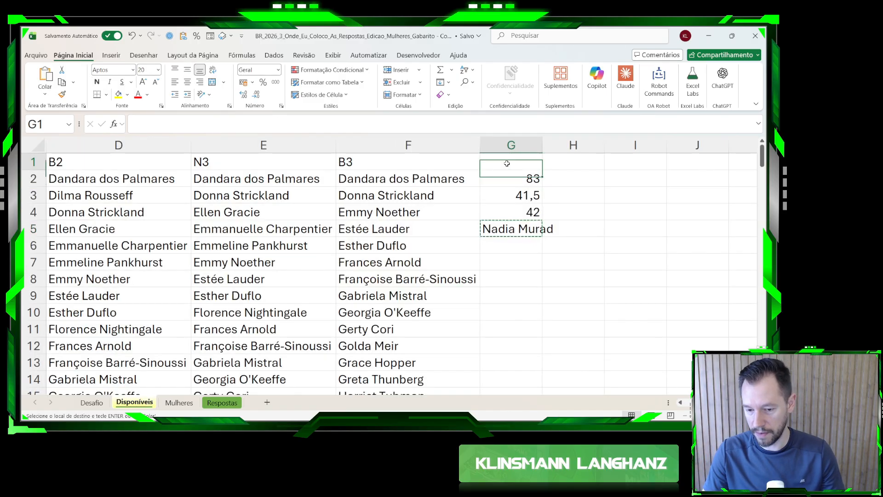
{"action": "left_click_drag", "start_coordinate": [507, 163], "coordinate": [516, 257]}
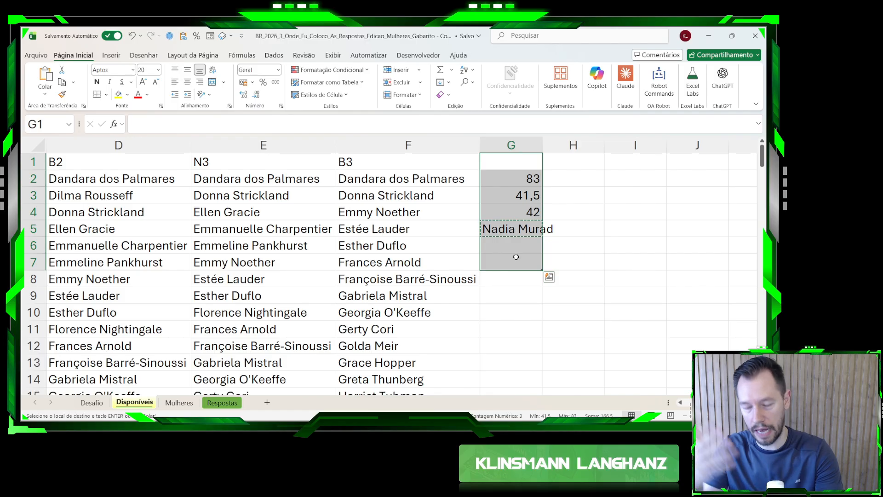
{"action": "key", "text": "Delete"}
{"action": "left_click", "coordinate": [508, 161]}
{"action": "type", "text": "N4"}
{"action": "key", "text": "Return"}
- Copy the remaining-names formula from E2 into G2
{"action": "key", "text": "Left"}
{"action": "key", "text": "Left"}
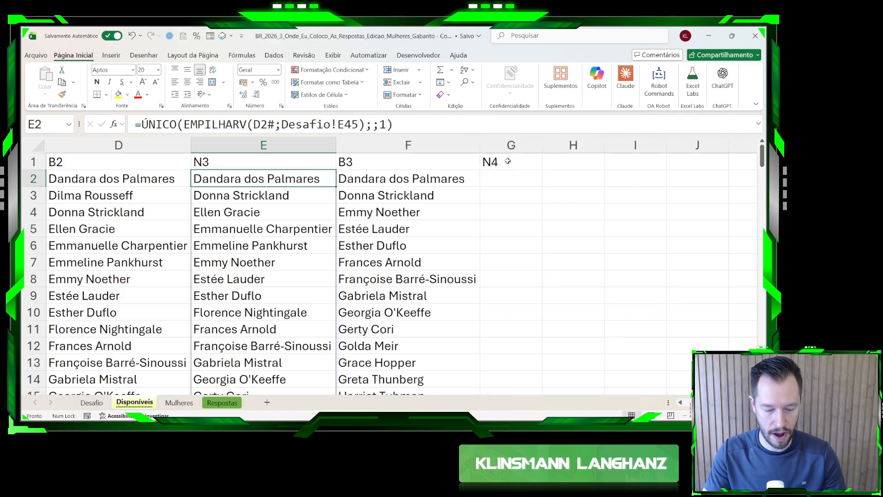
{"action": "key", "text": "ctrl+c"}
{"action": "key", "text": "Right"}
{"action": "key", "text": "Right"}
{"action": "key", "text": "ctrl+v"}
{"action": "key", "text": "Escape"}
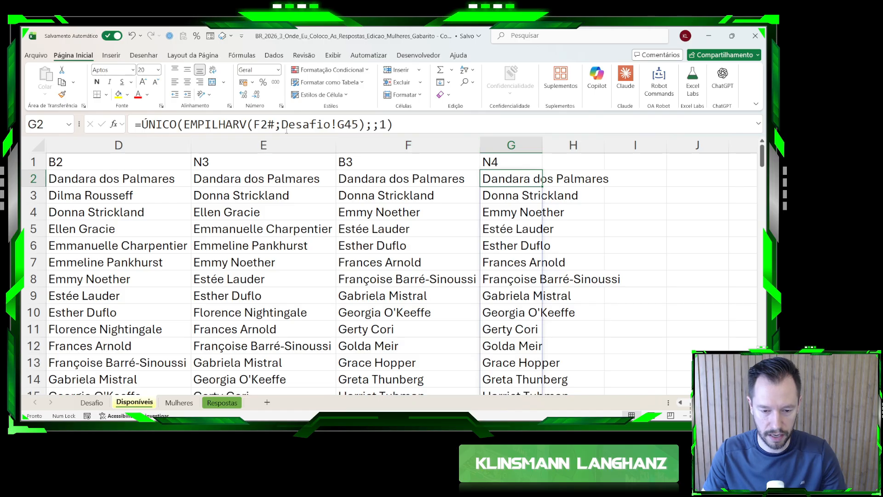
- Change the G2 formula to =ÚNICO(EMPILHARV(F2#;Desafio!E46);;1) and autofit column G to the names
{"action": "double_click", "coordinate": [286, 129]}
{"action": "key", "text": "shift+Right"}
{"action": "key", "text": "shift+Right"}
{"action": "key", "text": "shift+Right"}
{"action": "key", "text": "shift+Right"}
{"action": "key", "text": "BackSpace"}
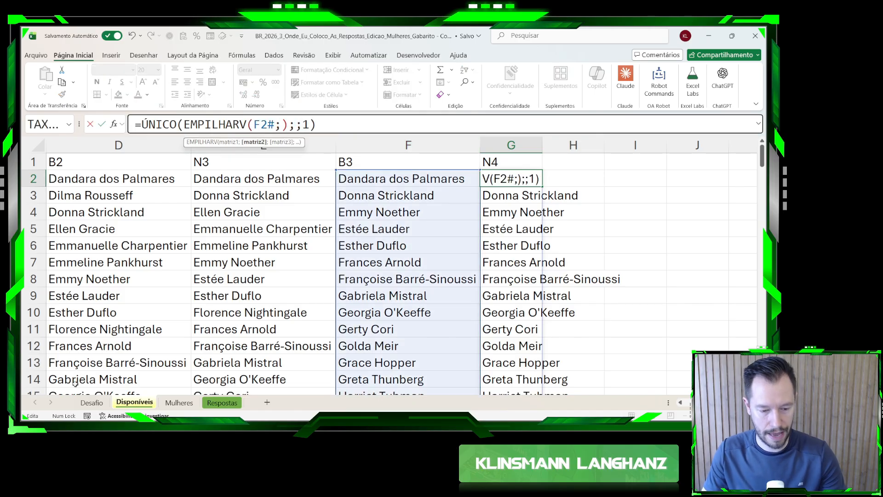
{"action": "left_click", "coordinate": [92, 402]}
{"action": "left_click", "coordinate": [239, 202]}
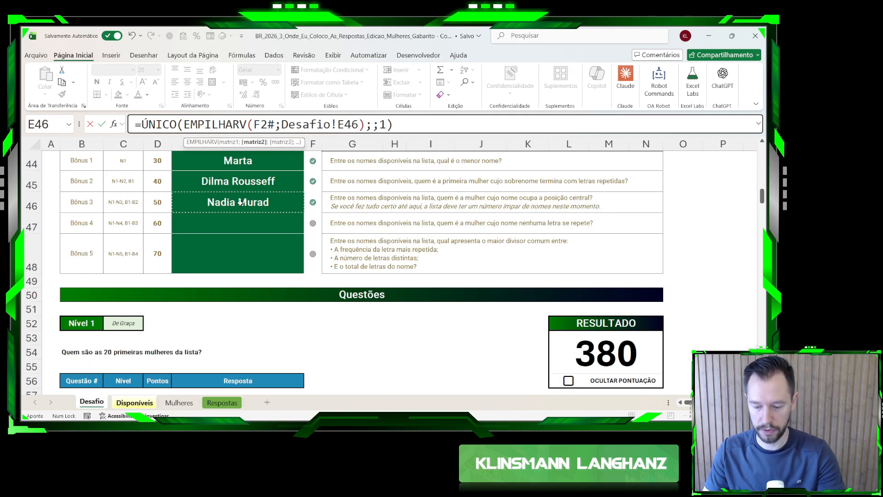
{"action": "key", "text": "Return"}
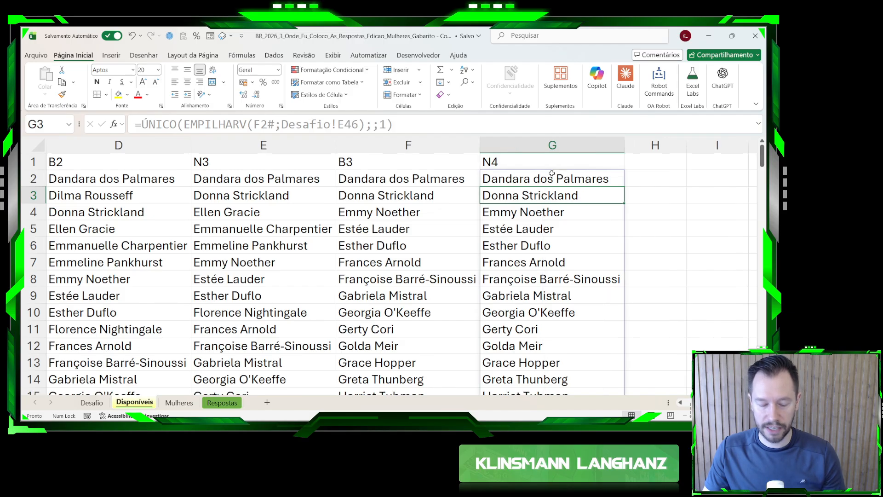
- Read the Nível 4 question, its name criteria and its answer rows on the Desafio sheet
{"action": "scroll", "coordinate": [391, 267], "scroll_direction": "right", "scroll_amount": 3}
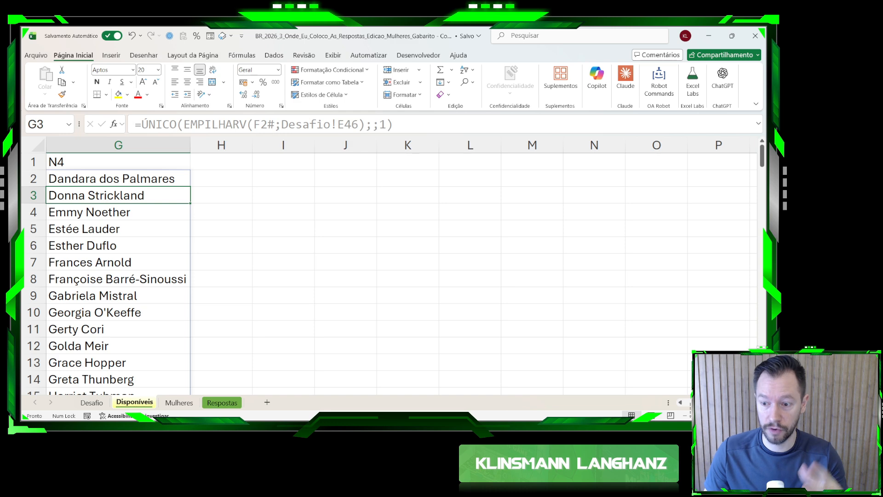
{"action": "left_click", "coordinate": [92, 402]}
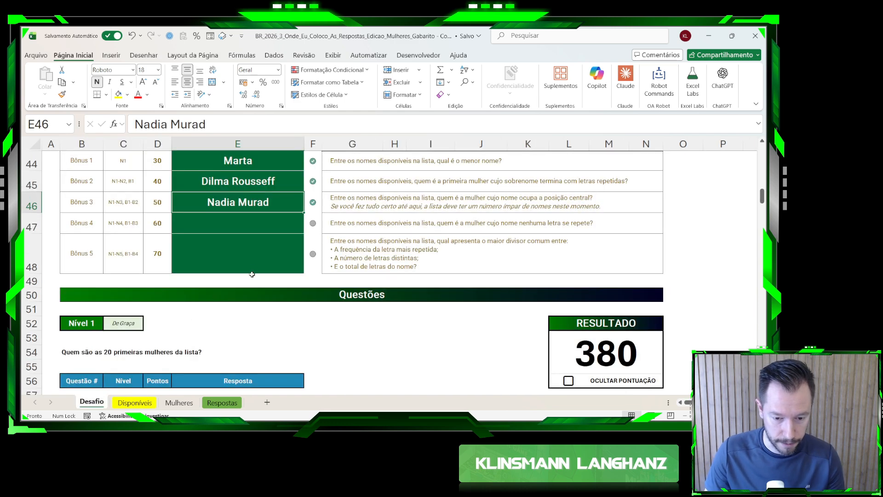
{"action": "scroll", "coordinate": [247, 239], "scroll_direction": "down", "scroll_amount": 20}
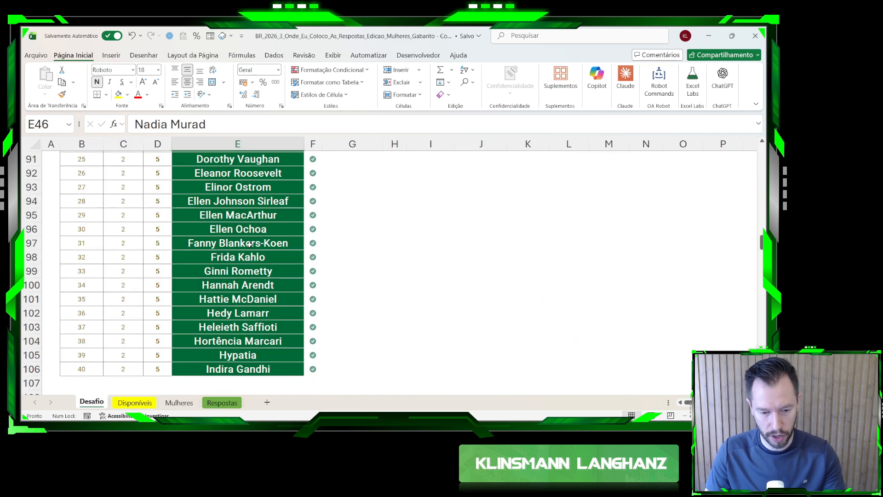
{"action": "scroll", "coordinate": [248, 245], "scroll_direction": "down", "scroll_amount": 4}
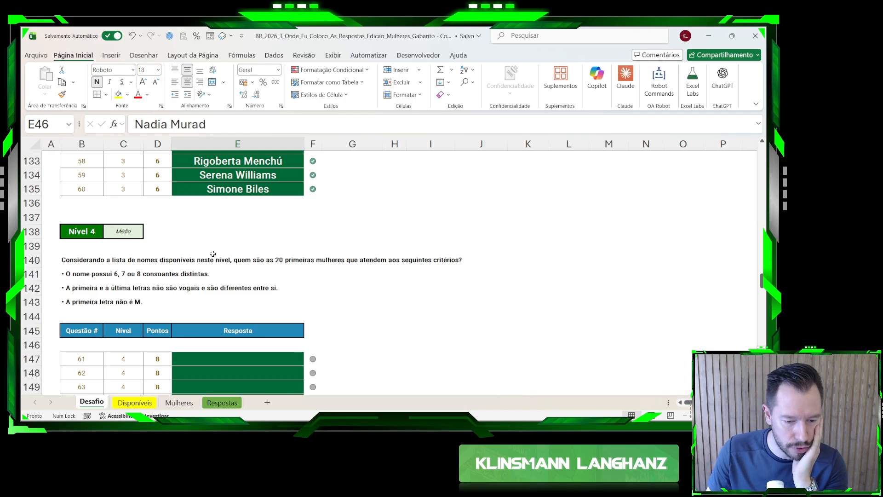
{"action": "left_click", "coordinate": [365, 233]}
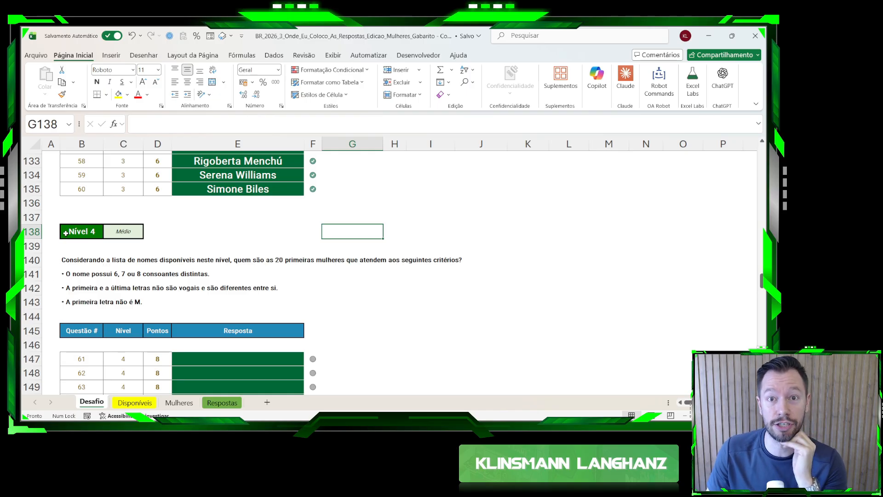
{"action": "scroll", "coordinate": [88, 261], "scroll_direction": "down", "scroll_amount": 11}
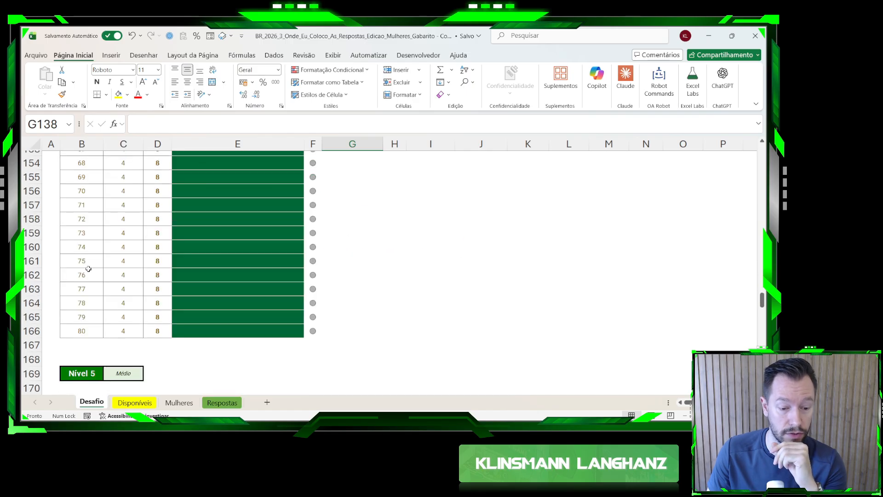
- Review the Nível 4 answer rows and the double-letter criteria above them on the Desafio sheet
{"action": "scroll", "coordinate": [89, 276], "scroll_direction": "up", "scroll_amount": 3}
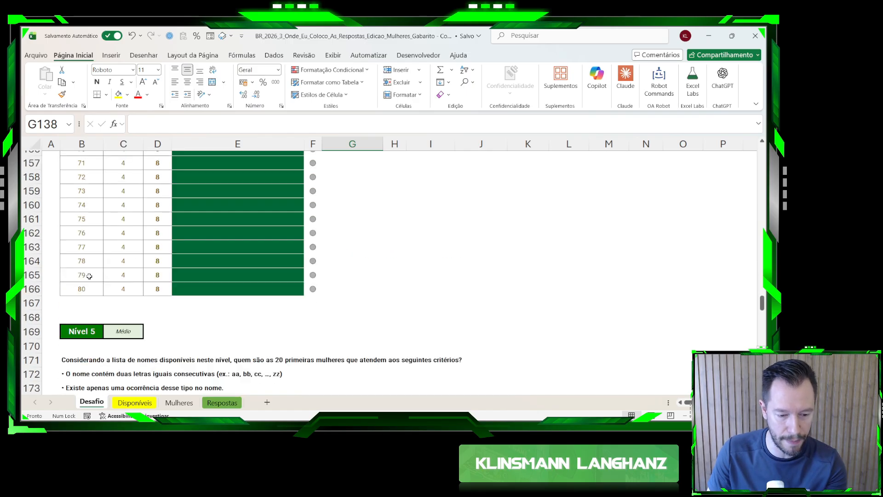
{"action": "scroll", "coordinate": [88, 276], "scroll_direction": "down", "scroll_amount": 3}
{"action": "scroll", "coordinate": [87, 270], "scroll_direction": "up", "scroll_amount": 7}
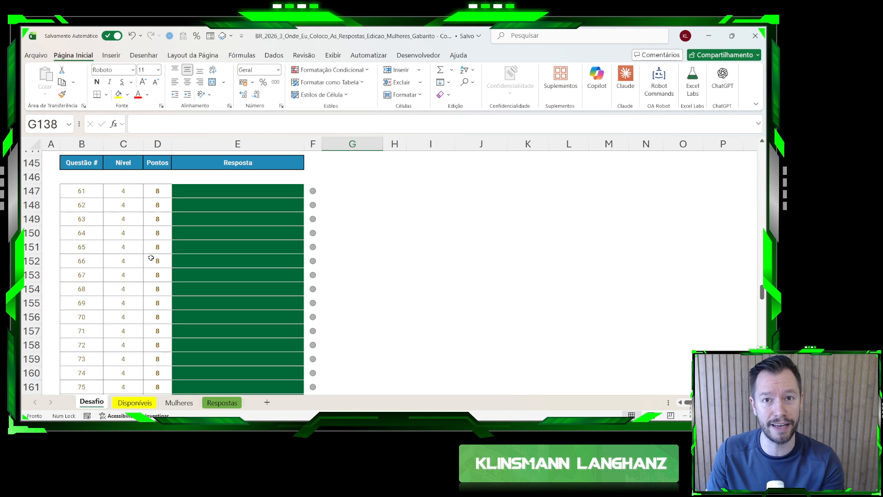
{"action": "scroll", "coordinate": [154, 253], "scroll_direction": "up", "scroll_amount": 6}
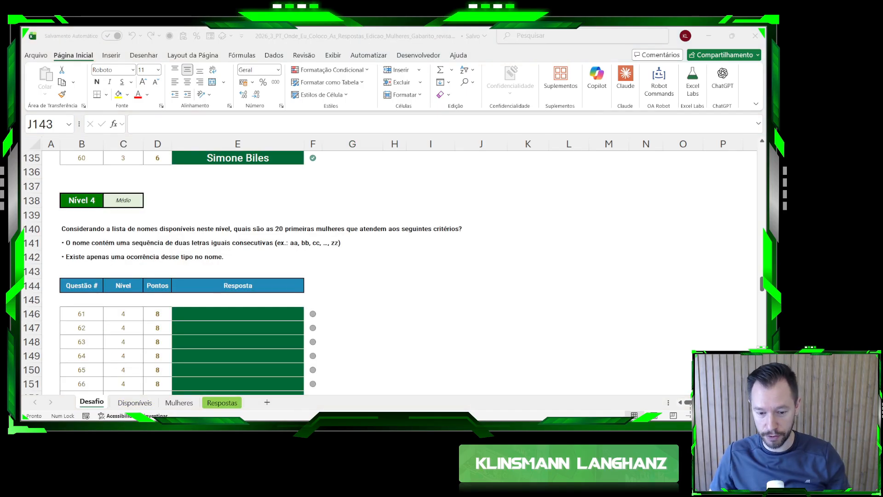
{"action": "left_click", "coordinate": [441, 296]}
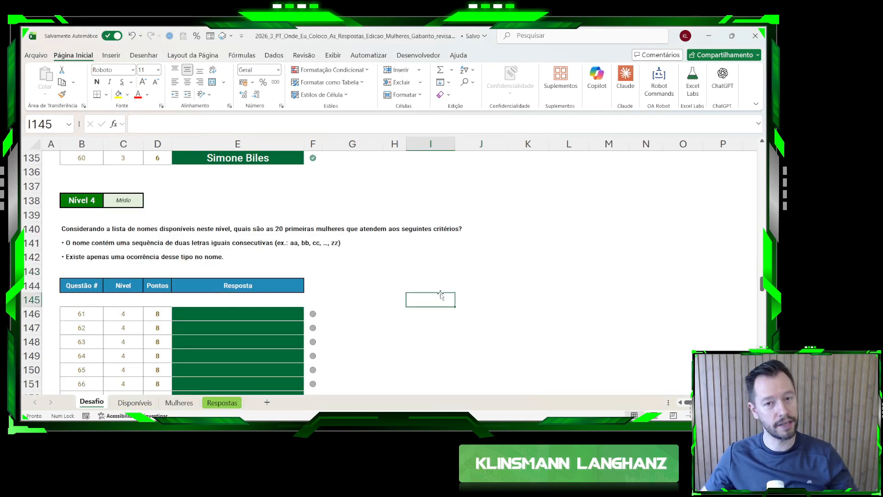
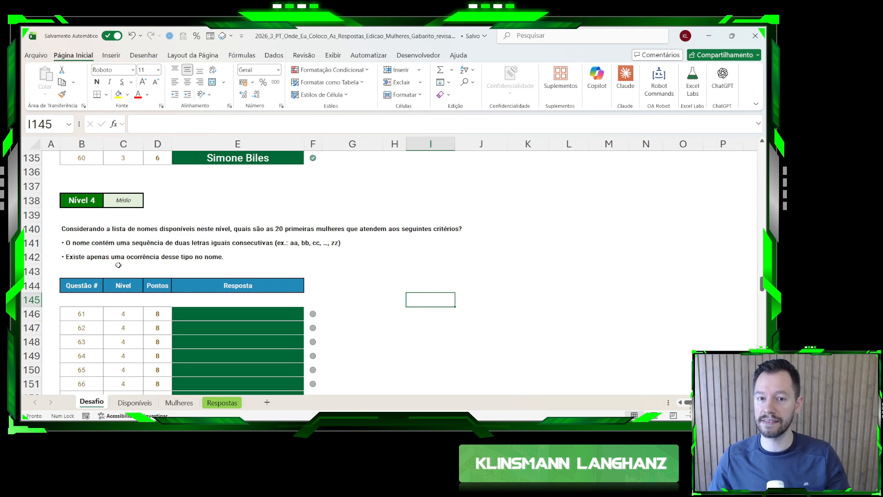
- Narrow the empty helper columns H to L beside the N4 list on the Disponíveis sheet
{"action": "left_click", "coordinate": [179, 402]}
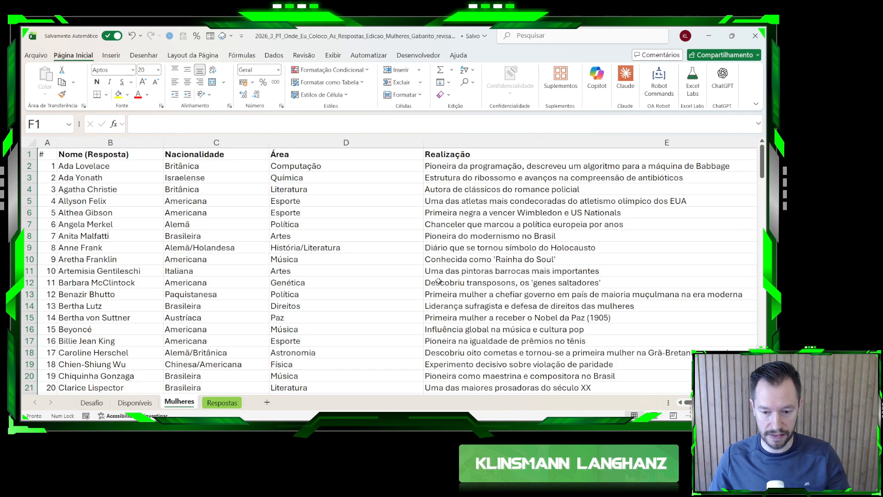
{"action": "left_click", "coordinate": [134, 402]}
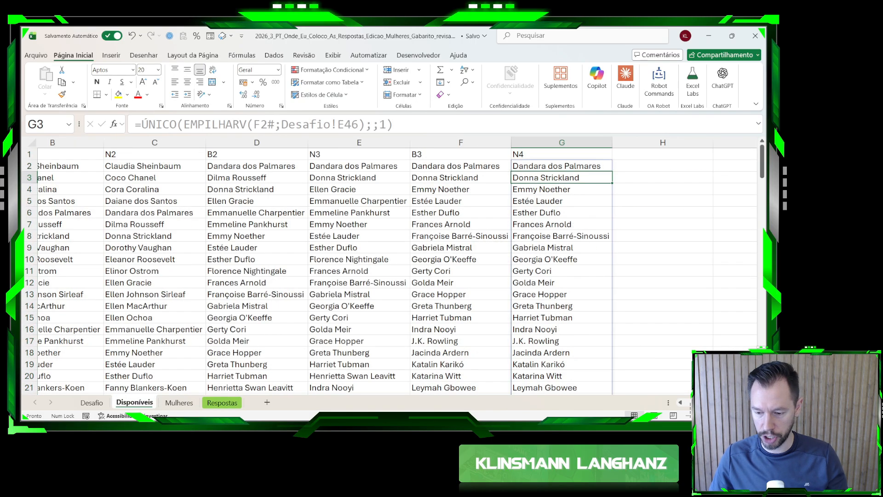
{"action": "scroll", "coordinate": [547, 264], "scroll_direction": "right", "scroll_amount": 4}
{"action": "left_click_drag", "start_coordinate": [290, 143], "coordinate": [569, 143]}
{"action": "left_click", "coordinate": [403, 192]}
{"action": "left_click", "coordinate": [299, 178]}
- Generate the lowercase alphabet in K2 with =CARACTUNICODE(SEQUÊNCIA(26;;97))
{"action": "left_click", "coordinate": [311, 167]}
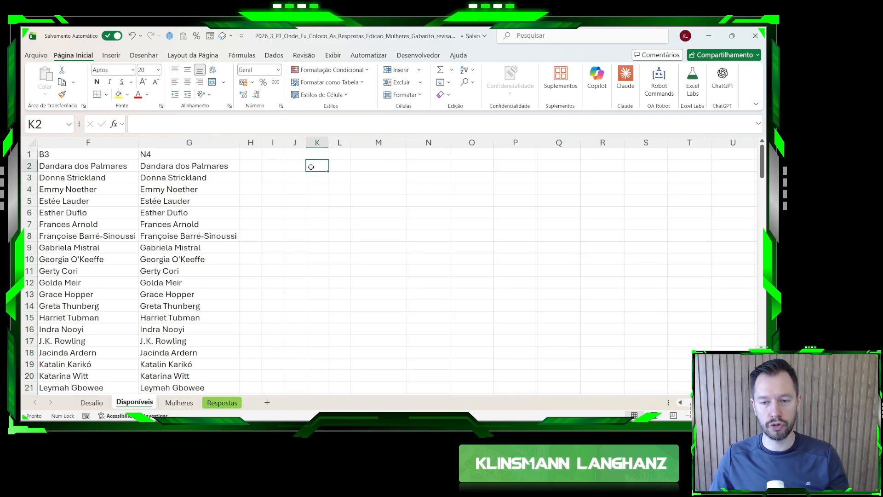
{"action": "type", "text": "="}
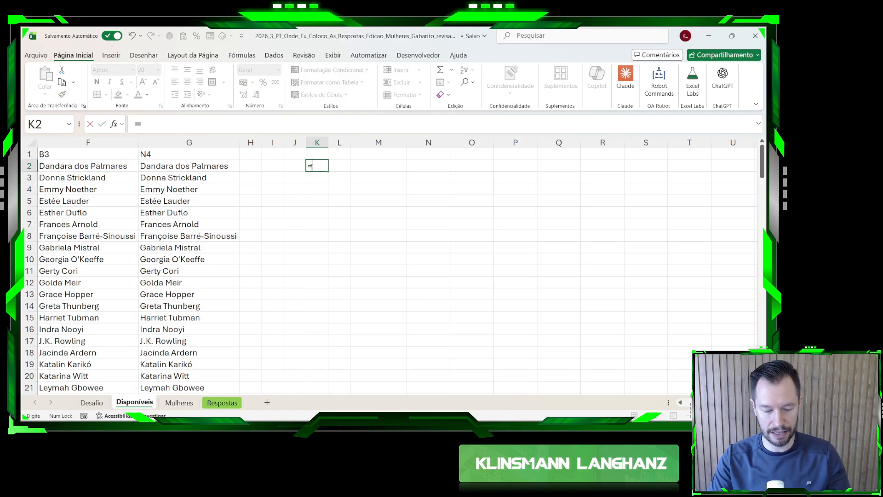
{"action": "type", "text": "cara"}
{"action": "key", "text": "Down"}
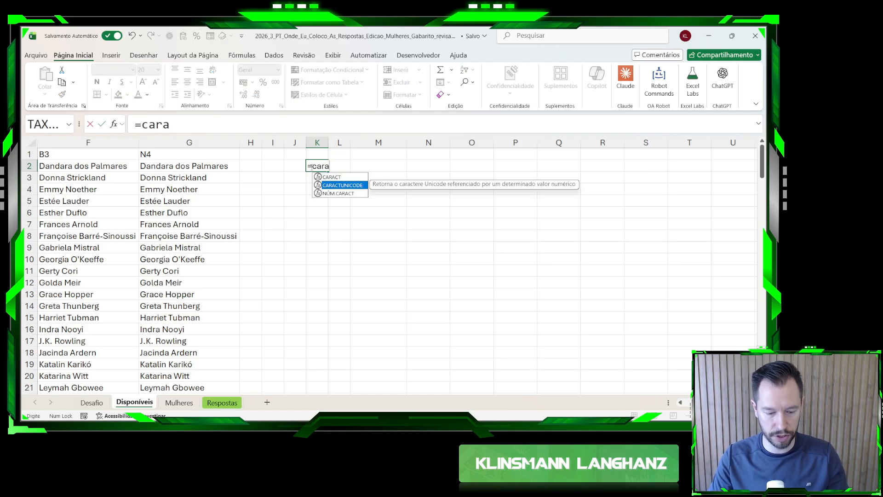
{"action": "key", "text": "Tab"}
{"action": "type", "text": "seq"}
{"action": "key", "text": "Tab"}
{"action": "type", "text": "26;;97"}
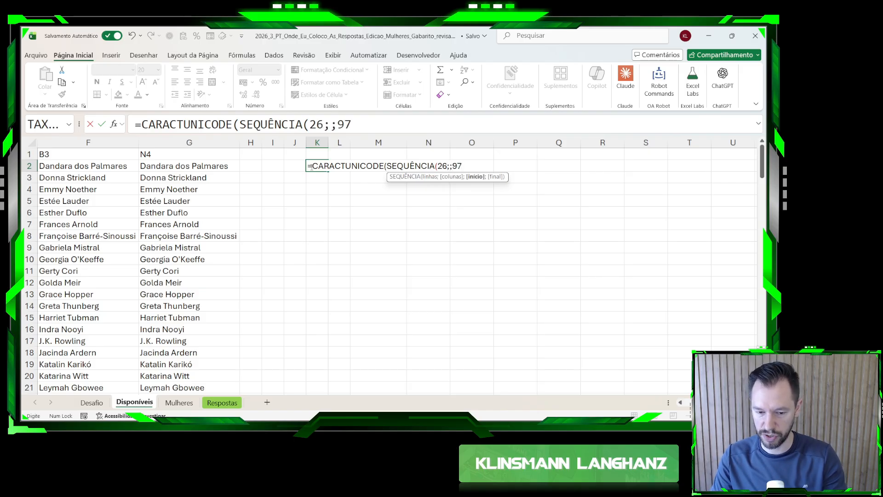
{"action": "type", "text": "))"}
{"action": "key", "text": "Return"}
- Replace the generated alphabet in K2:K27 with static values
{"action": "left_click", "coordinate": [311, 166]}
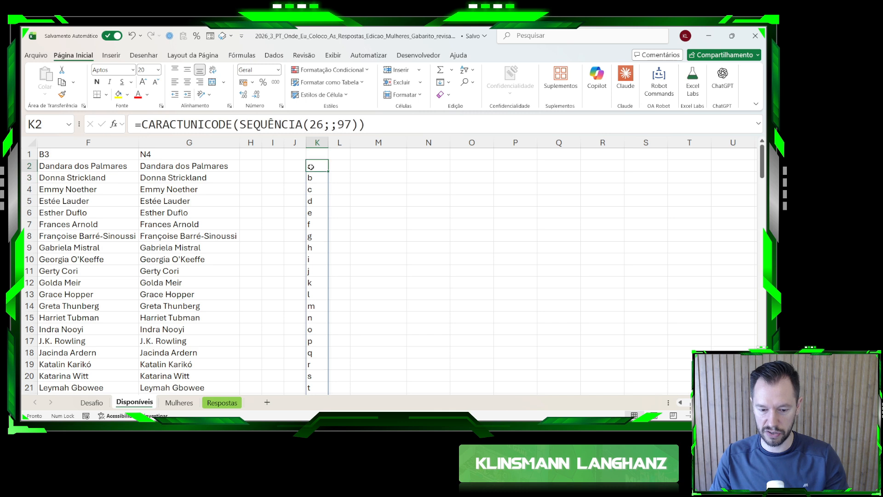
{"action": "key", "text": "ctrl+shift+Down"}
{"action": "key", "text": "ctrl+c"}
{"action": "key", "text": "Up"}
{"action": "key", "text": "Down"}
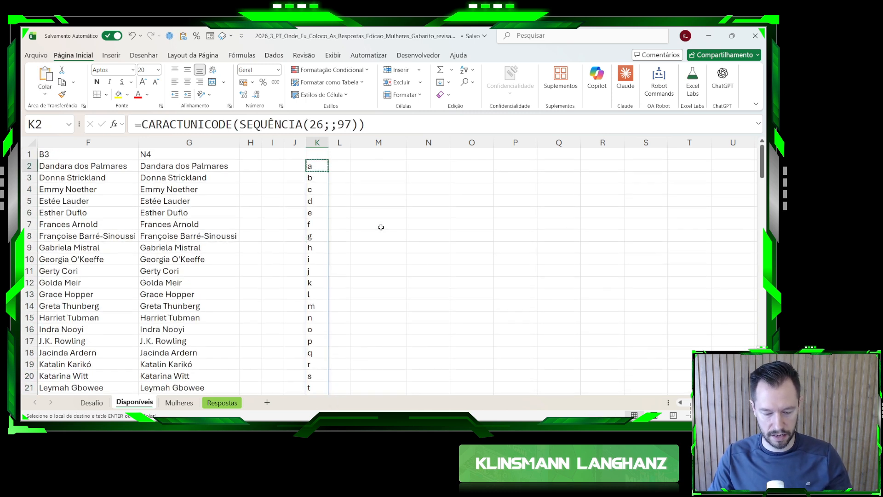
{"action": "key", "text": "ctrl+v"}
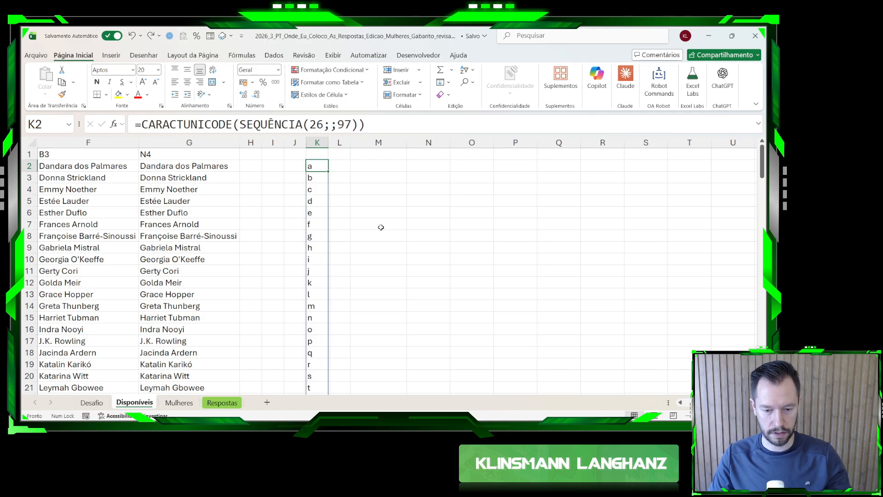
{"action": "key", "text": "ctrl+shift+Down"}
{"action": "key", "text": "ctrl+shift+v"}
{"action": "key", "text": "Escape"}
{"action": "key", "text": "Up"}
{"action": "key", "text": "Down"}
- Build the doubled-letter pairs in L2 with =K2:K27&K2:K27
{"action": "key", "text": "Right"}
{"action": "type", "text": "="}
{"action": "key", "text": "Left"}
{"action": "key", "text": "ctrl+shift+Down"}
{"action": "type", "text": "&"}
{"action": "key", "text": "Left"}
{"action": "key", "text": "Up"}
{"action": "key", "text": "Down"}
{"action": "key", "text": "ctrl+shift+Down"}
{"action": "key", "text": "Return"}
- Convert the doubled-letter pairs in L2:L27 to static values
{"action": "key", "text": "Up"}
{"action": "key", "text": "Up"}
{"action": "key", "text": "Down"}
{"action": "key", "text": "ctrl+shift+Down"}
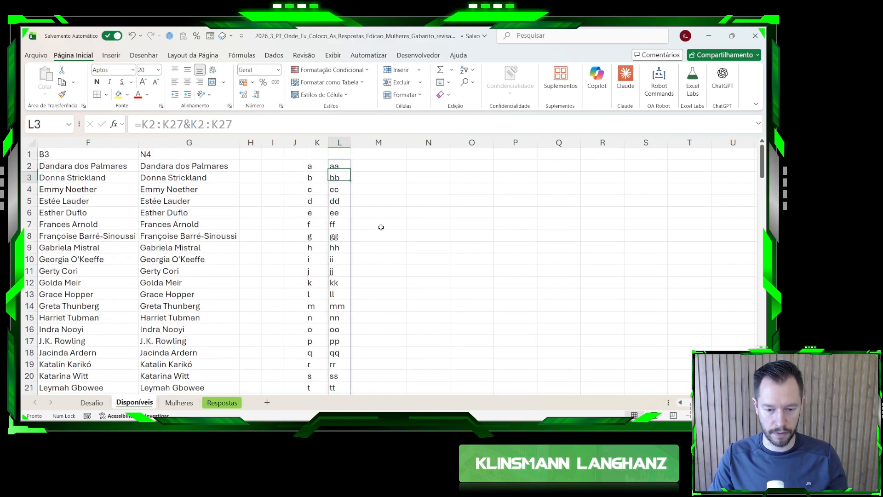
{"action": "key", "text": "ctrl+c"}
{"action": "key", "text": "ctrl+shift+v"}
- Clear the single letters from K2:K27 and check the pair list down to its last row
{"action": "key", "text": "Up"}
{"action": "key", "text": "Left"}
{"action": "key", "text": "Down"}
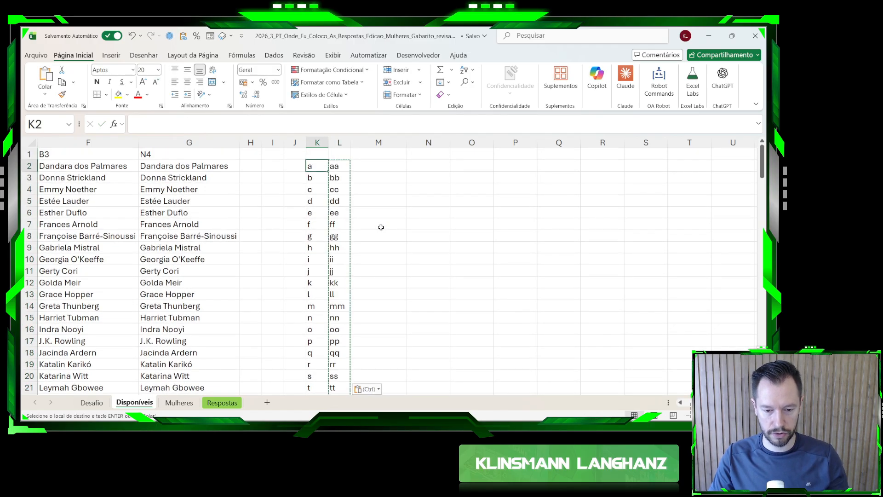
{"action": "key", "text": "ctrl+shift+Down"}
{"action": "key", "text": "Delete"}
{"action": "scroll", "coordinate": [381, 226], "scroll_direction": "down", "scroll_amount": 5}
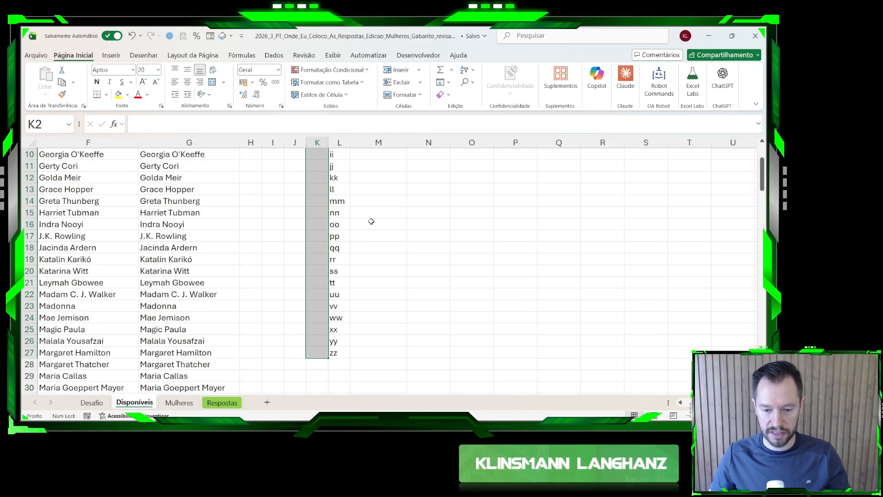
{"action": "left_click", "coordinate": [343, 278]}
{"action": "scroll", "coordinate": [343, 279], "scroll_direction": "up", "scroll_amount": 5}
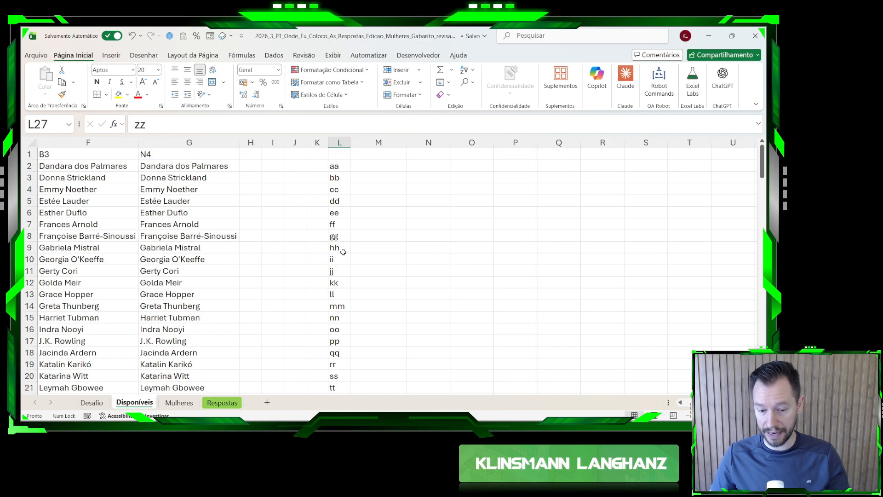
- Review the N4 names against the letter pairs in column L and begin a formula in H2
{"action": "left_click", "coordinate": [223, 168]}
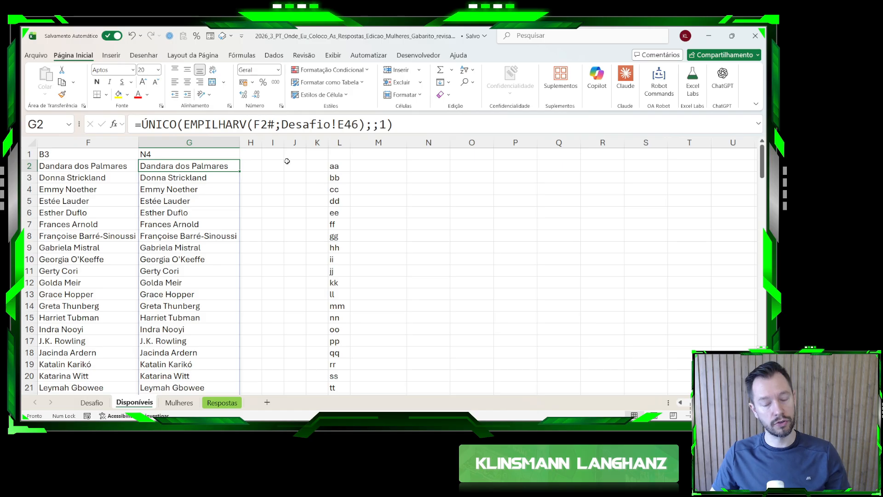
{"action": "left_click_drag", "start_coordinate": [335, 165], "coordinate": [342, 401]}
{"action": "scroll", "coordinate": [339, 276], "scroll_direction": "up", "scroll_amount": 2}
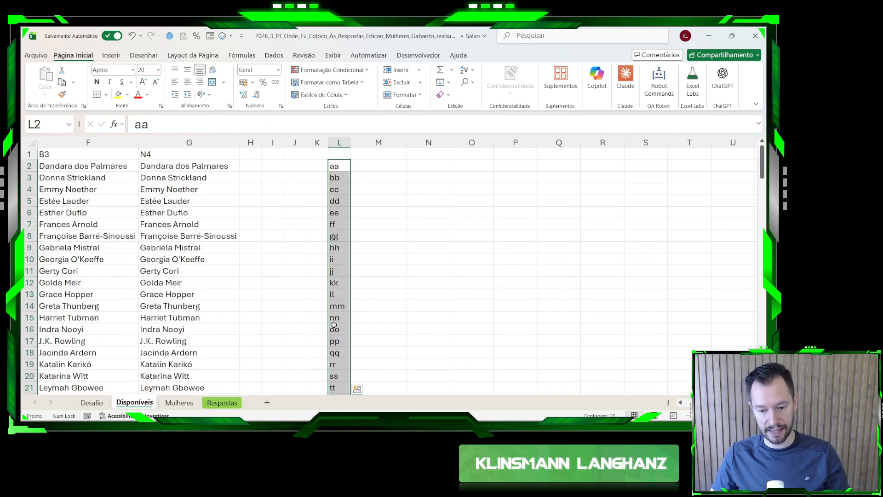
{"action": "left_click", "coordinate": [339, 167]}
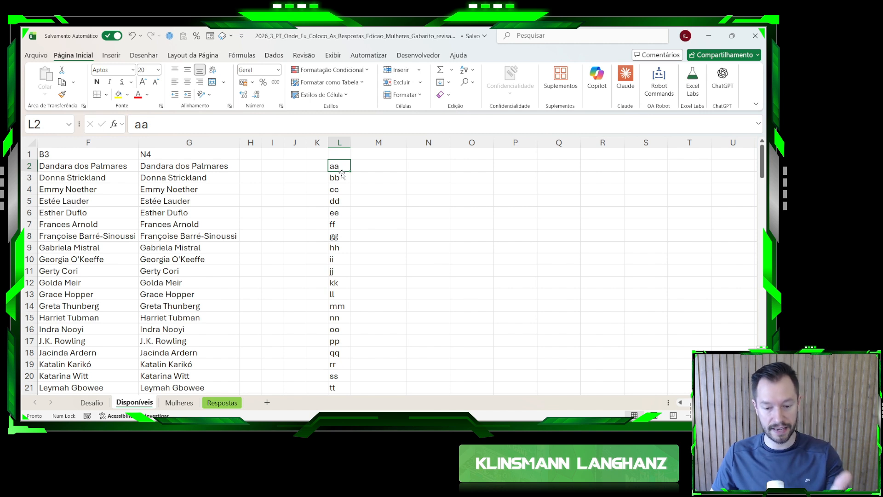
{"action": "left_click", "coordinate": [251, 169]}
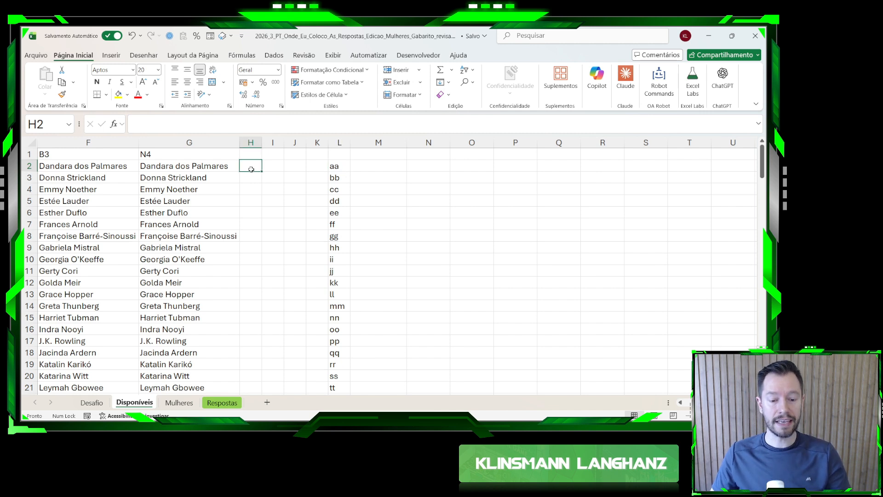
{"action": "type", "text": "="}
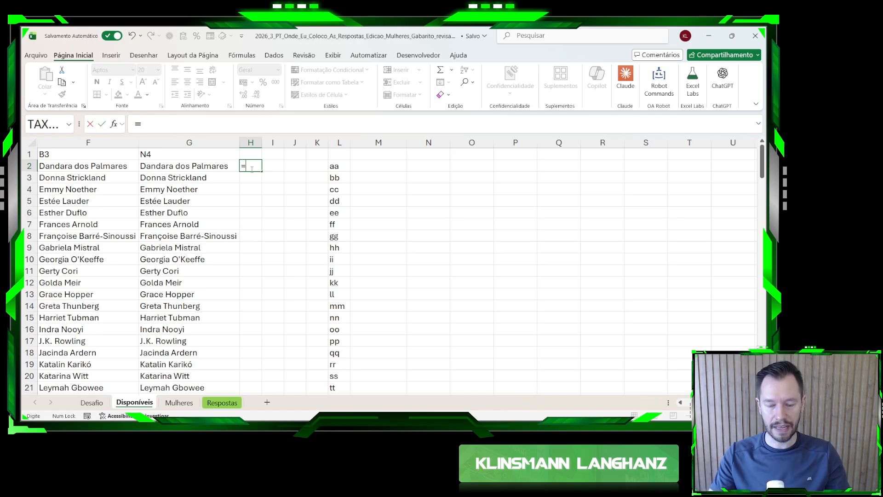
{"action": "type", "text": "=proc"}
{"action": "key", "text": "BackSpace"}
{"action": "key", "text": "BackSpace"}
{"action": "key", "text": "BackSpace"}
{"action": "key", "text": "BackSpace"}
{"action": "type", "text": "procx("}
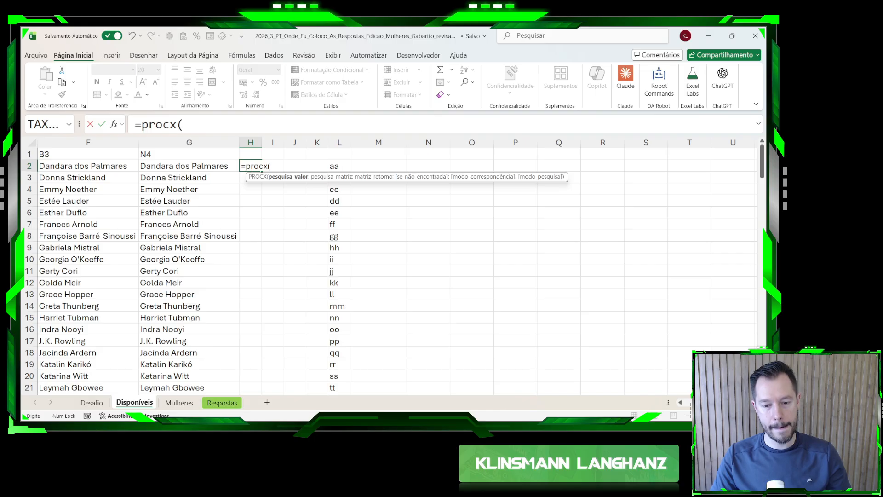
{"action": "key", "text": "BackSpace"}
{"action": "key", "text": "BackSpace"}
{"action": "key", "text": "BackSpace"}
{"action": "key", "text": "BackSpace"}
{"action": "key", "text": "BackSpace"}
{"action": "key", "text": "BackSpace"}
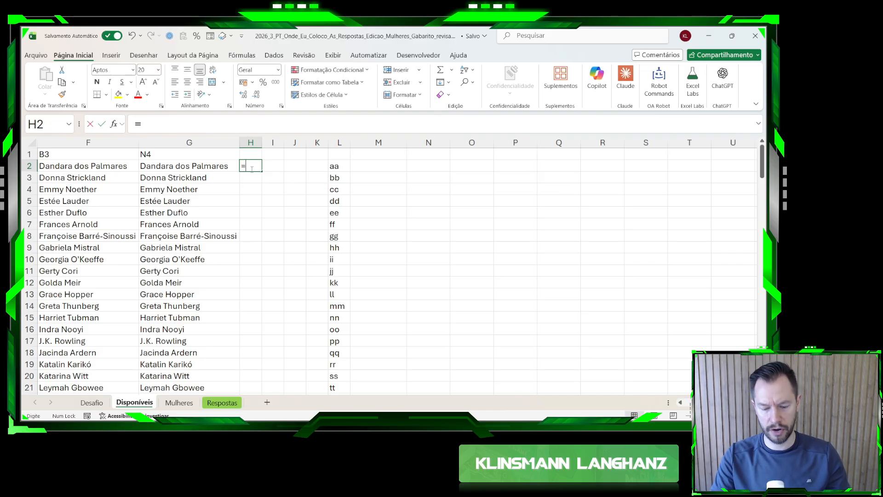
- Use the REGEX.TESTAR function in the H2 formula with G2 as the text to test
{"action": "type", "text": "re"}
{"action": "key", "text": "Down"}
{"action": "key", "text": "Down"}
{"action": "key", "text": "Down"}
{"action": "key", "text": "Down"}
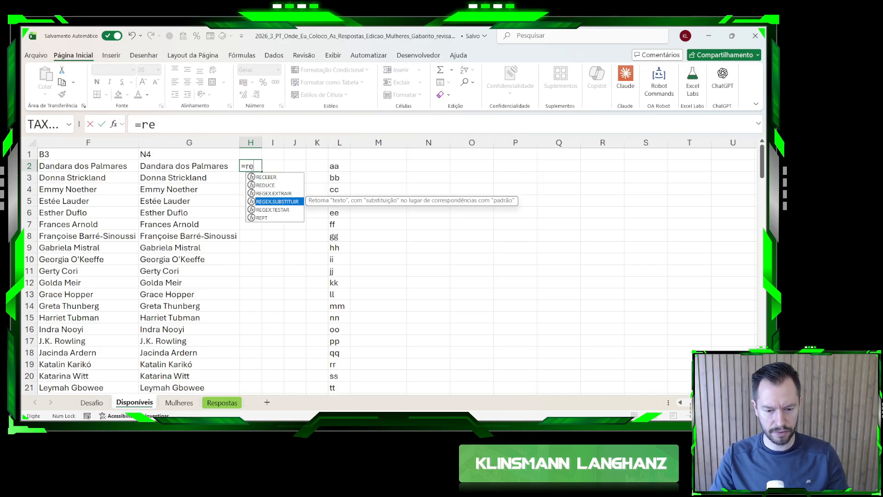
{"action": "key", "text": "Tab"}
{"action": "left_click", "coordinate": [342, 166]}
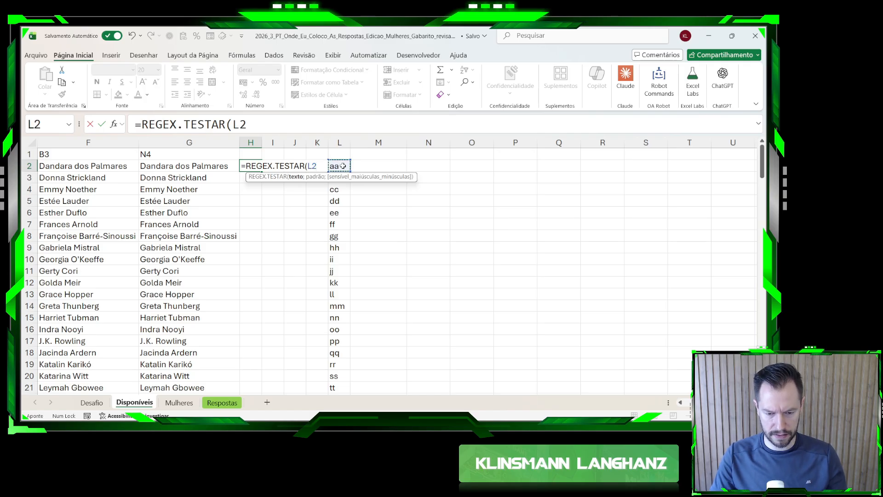
{"action": "key", "text": "Left"}
{"action": "key", "text": "Left"}
{"action": "key", "text": "Left"}
{"action": "key", "text": "Left"}
{"action": "key", "text": "Left"}
- Complete the H2 formula with L2:L27 as the pattern and 1 for case-insensitive matching
{"action": "type", "text": ";"}
{"action": "key", "text": "Right"}
{"action": "key", "text": "Right"}
{"action": "key", "text": "Right"}
{"action": "key", "text": "Right"}
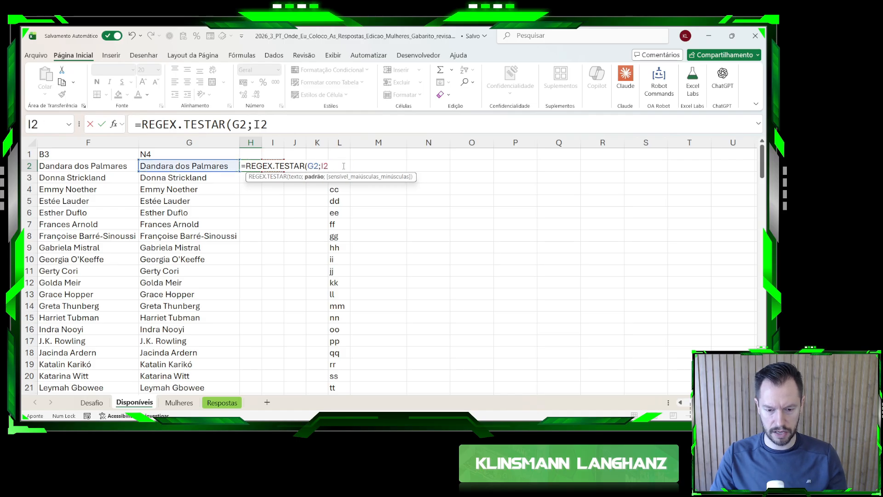
{"action": "key", "text": "ctrl+shift+Down"}
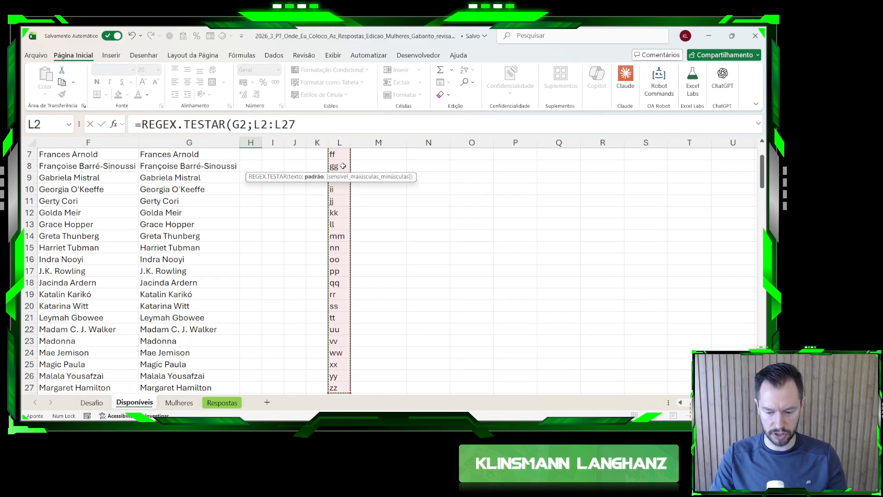
{"action": "type", "text": ";1)"}
{"action": "key", "text": "Return"}
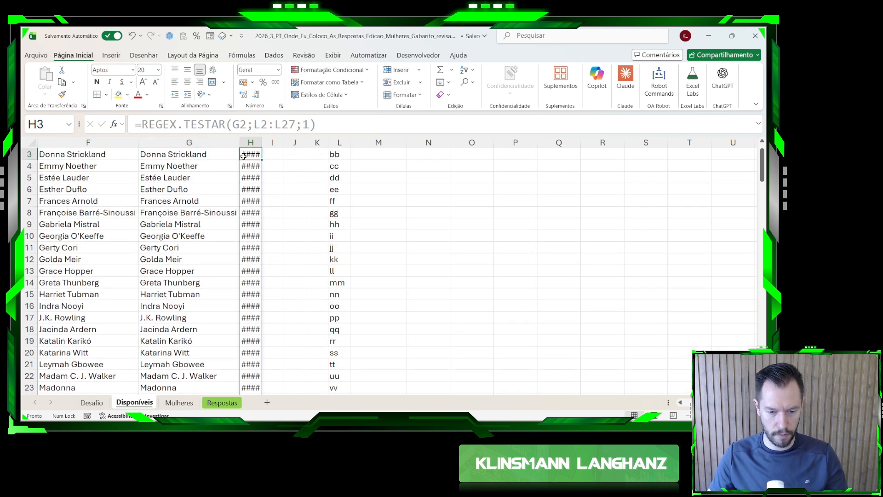
- Convert the H2 test results to numbers by prefixing REGEX.TESTAR with a double minus (--)
{"action": "scroll", "coordinate": [136, 134], "scroll_direction": "up", "scroll_amount": 1}
{"action": "key", "text": "Up"}
{"action": "left_click", "coordinate": [145, 124]}
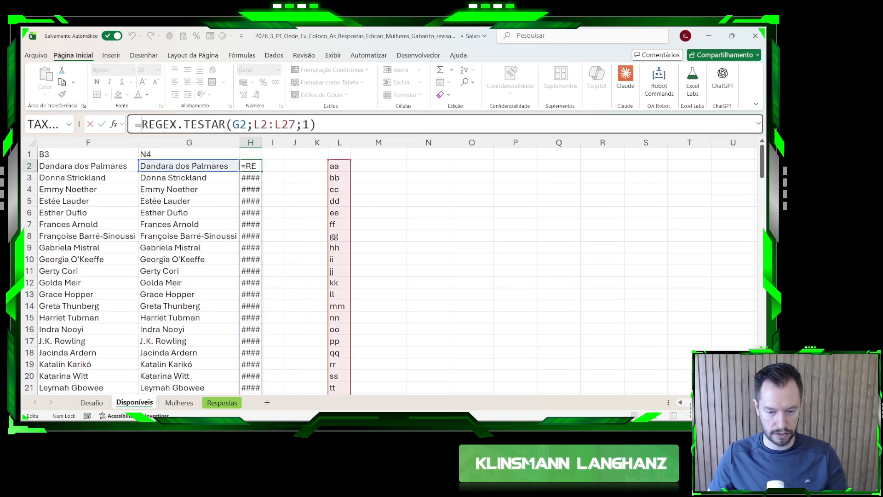
{"action": "type", "text": "--"}
{"action": "key", "text": "Return"}
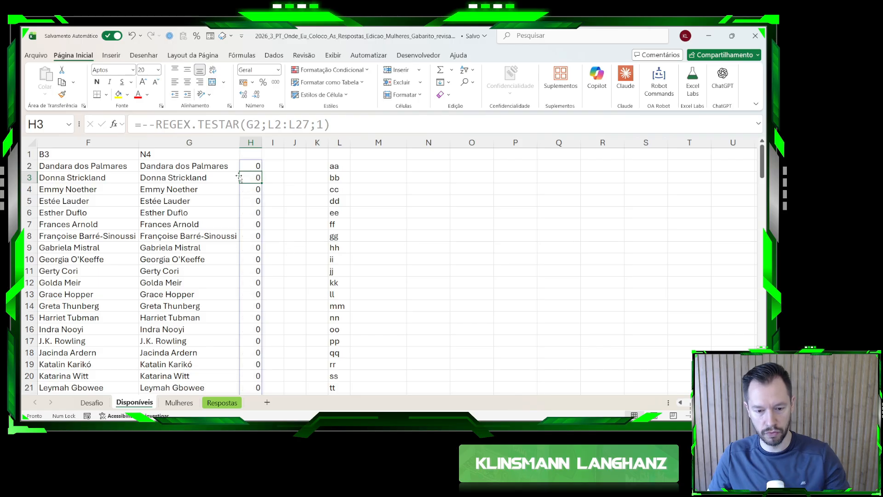
- Wrap the H2 formula in SOMA and make its pattern range absolute as $L$2:$L$27
{"action": "left_click", "coordinate": [187, 165]}
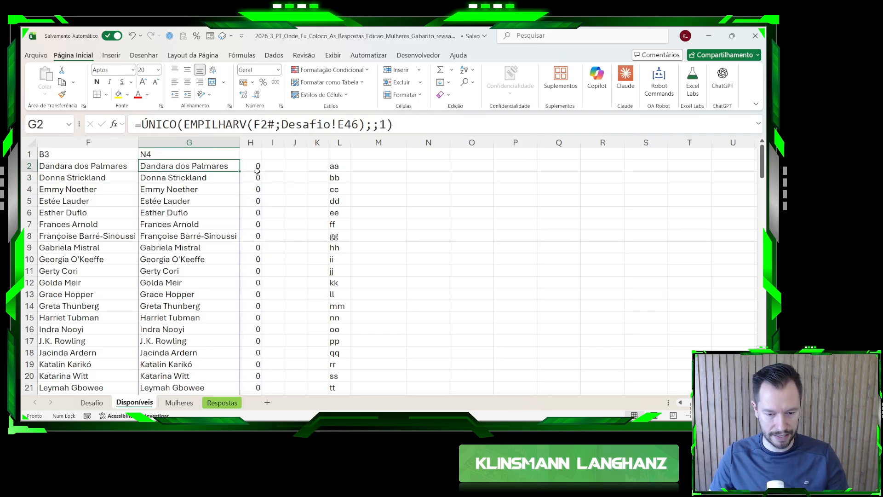
{"action": "scroll", "coordinate": [257, 172], "scroll_direction": "down", "scroll_amount": 4}
{"action": "left_click_drag", "start_coordinate": [256, 317], "coordinate": [244, 189]}
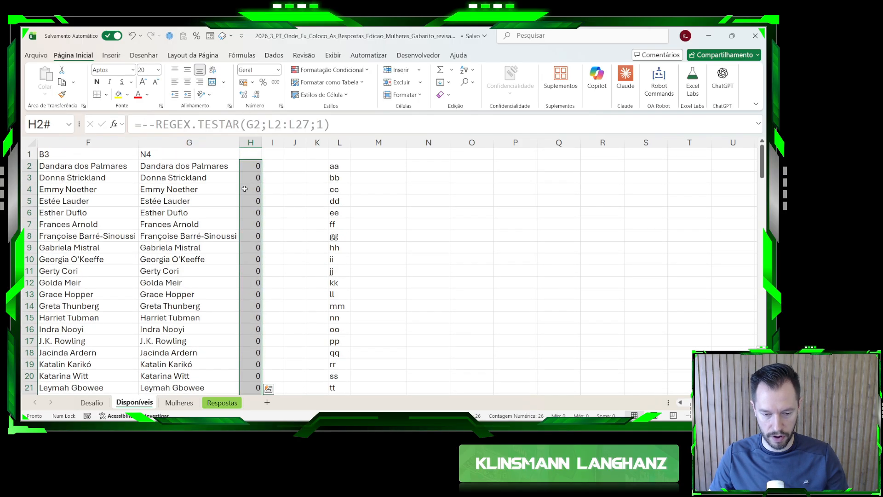
{"action": "left_click", "coordinate": [143, 125]}
{"action": "type", "text": "soma("}
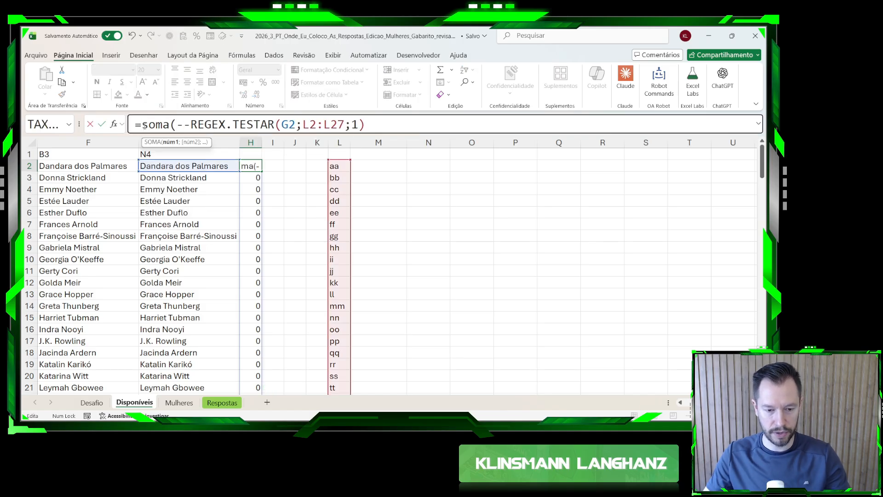
{"action": "left_click", "coordinate": [379, 123]}
{"action": "type", "text": ")"}
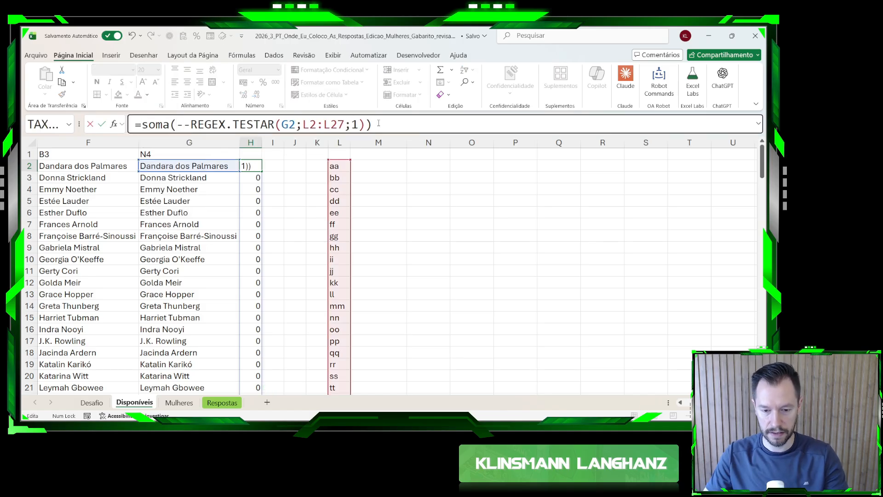
{"action": "left_click", "coordinate": [325, 125]}
{"action": "key", "text": "F4"}
{"action": "key", "text": "Return"}
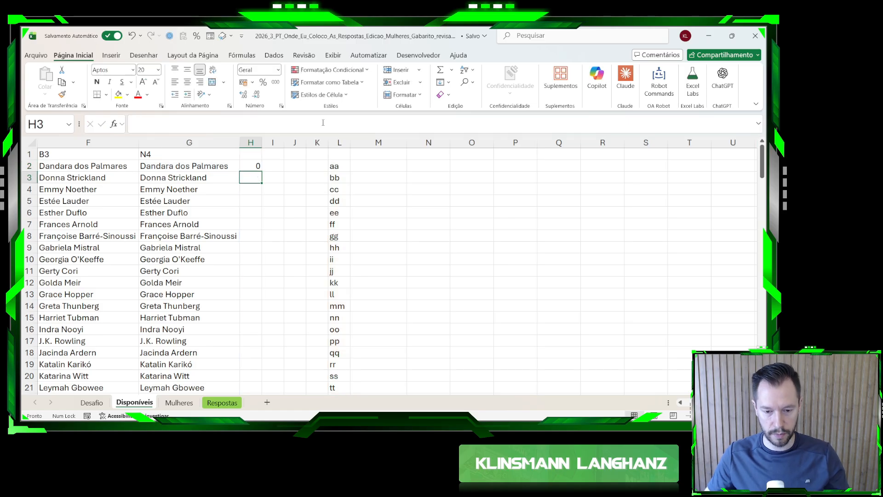
- Fill the H2 doubled-letter count formula down column H alongside the N4 names
{"action": "left_click", "coordinate": [251, 165]}
{"action": "left_click_drag", "start_coordinate": [335, 166], "coordinate": [344, 305]}
{"action": "left_click", "coordinate": [193, 165]}
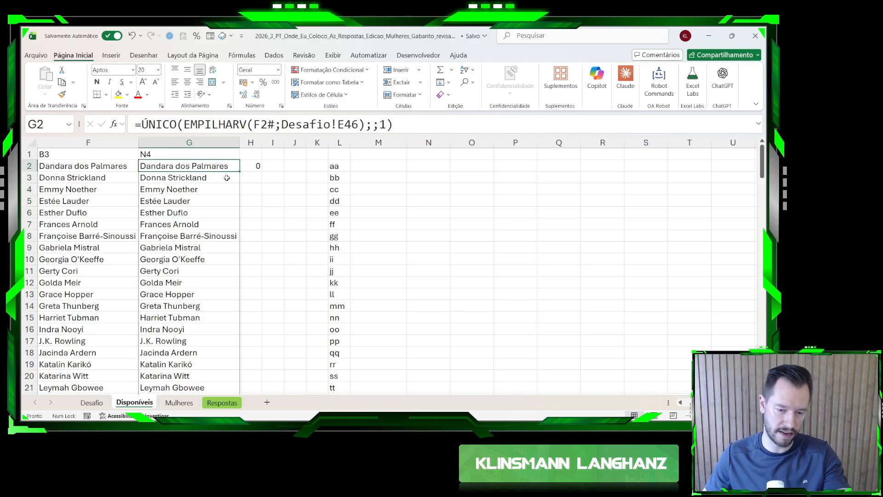
{"action": "left_click", "coordinate": [252, 168]}
{"action": "double_click", "coordinate": [260, 171]}
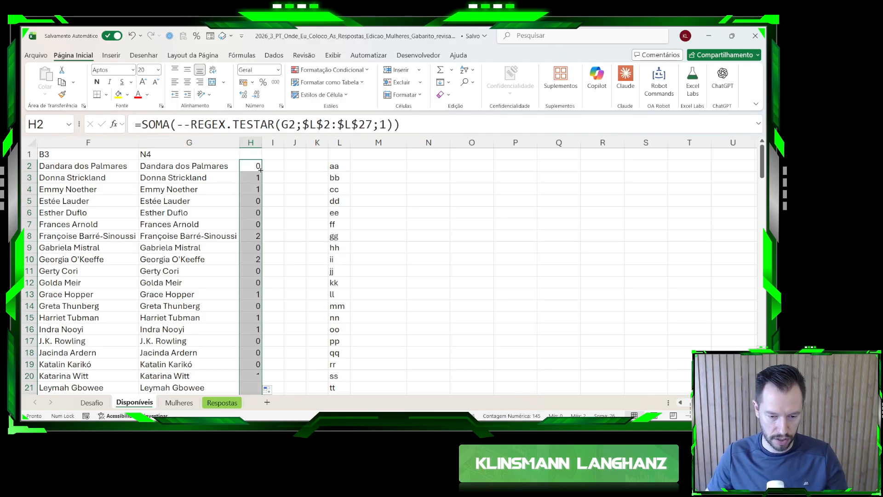
- Examine the doubled-letter counts in column H against the N4 names, including Françoise Barré-Sinoussi
{"action": "left_click", "coordinate": [255, 177]}
{"action": "left_click", "coordinate": [253, 188]}
{"action": "left_click", "coordinate": [253, 236]}
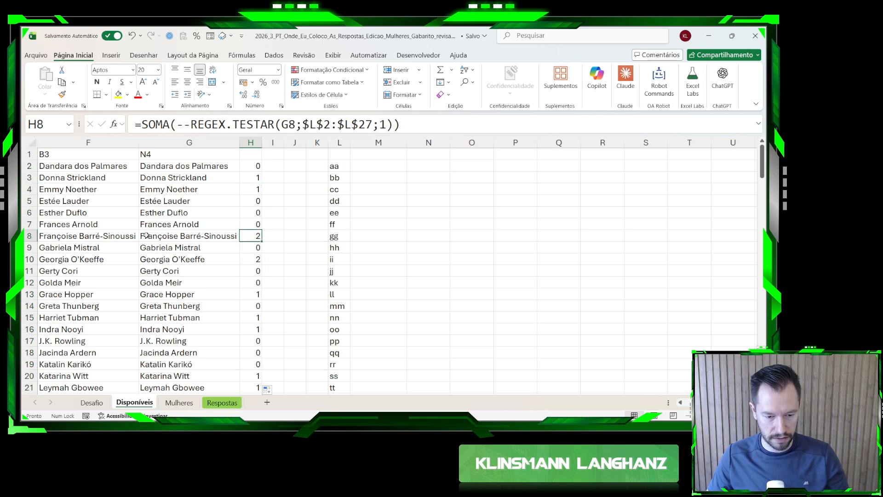
{"action": "left_click", "coordinate": [192, 237]}
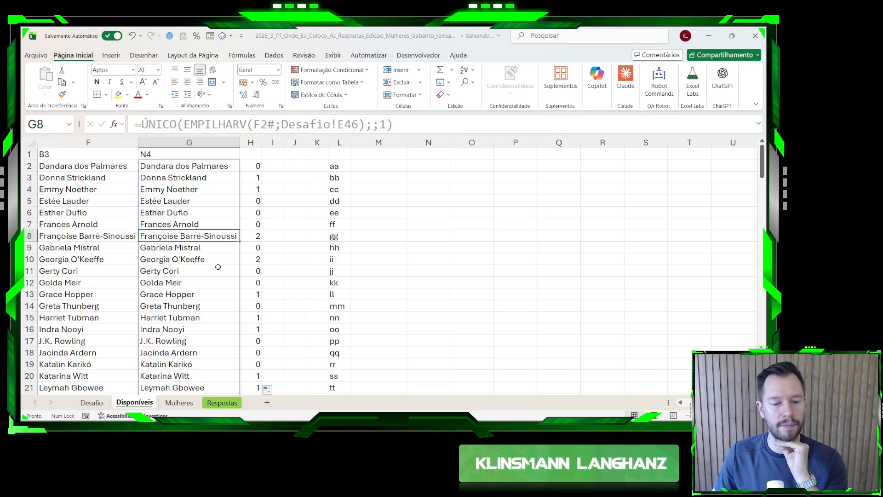
{"action": "scroll", "coordinate": [218, 267], "scroll_direction": "down", "scroll_amount": 9}
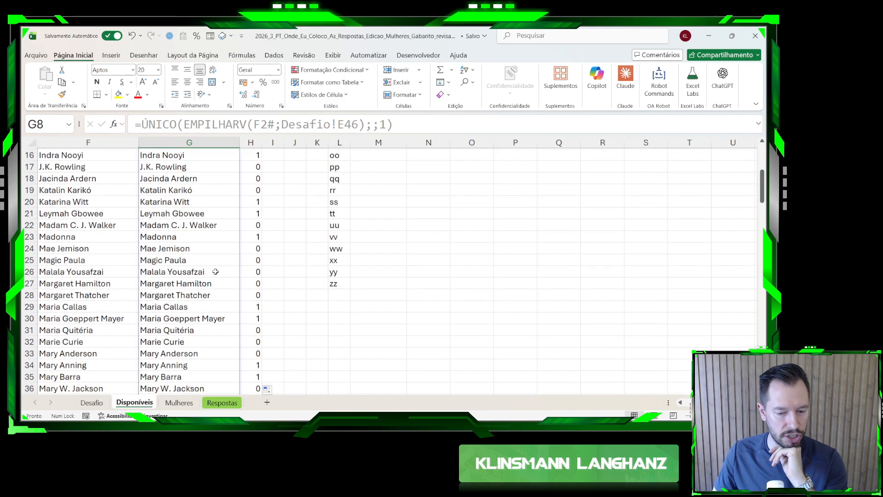
{"action": "scroll", "coordinate": [215, 272], "scroll_direction": "down", "scroll_amount": 5}
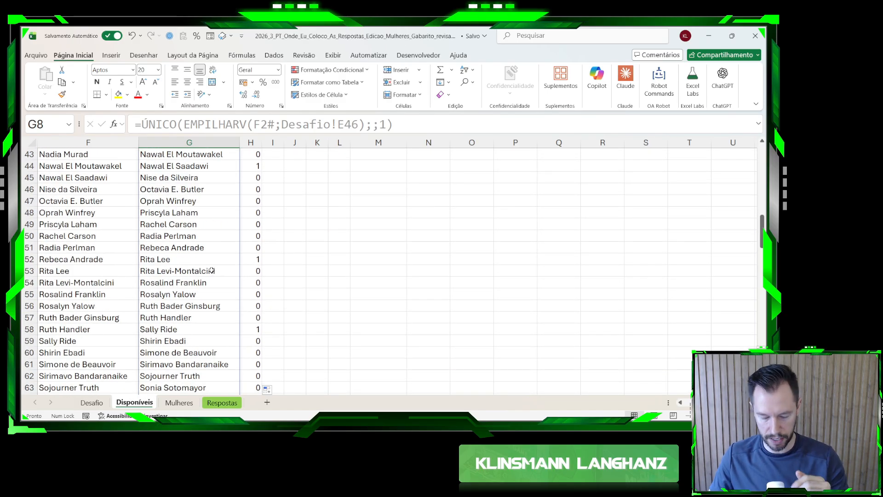
{"action": "scroll", "coordinate": [216, 262], "scroll_direction": "up", "scroll_amount": 9}
{"action": "scroll", "coordinate": [215, 258], "scroll_direction": "up", "scroll_amount": 5}
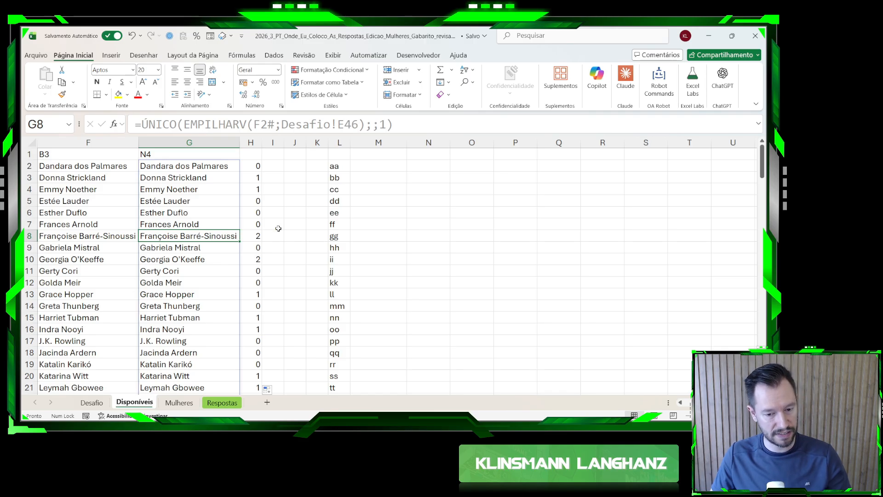
{"action": "left_click_drag", "start_coordinate": [256, 166], "coordinate": [257, 306]}
{"action": "left_click", "coordinate": [257, 179]}
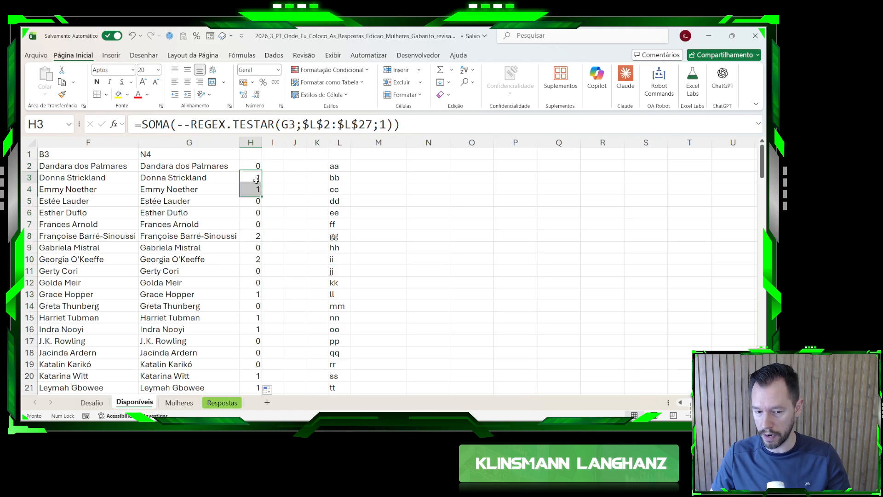
- Begin a FILTRO formula in N2 with the N4 spill range G2# as the array
{"action": "left_click", "coordinate": [425, 166]}
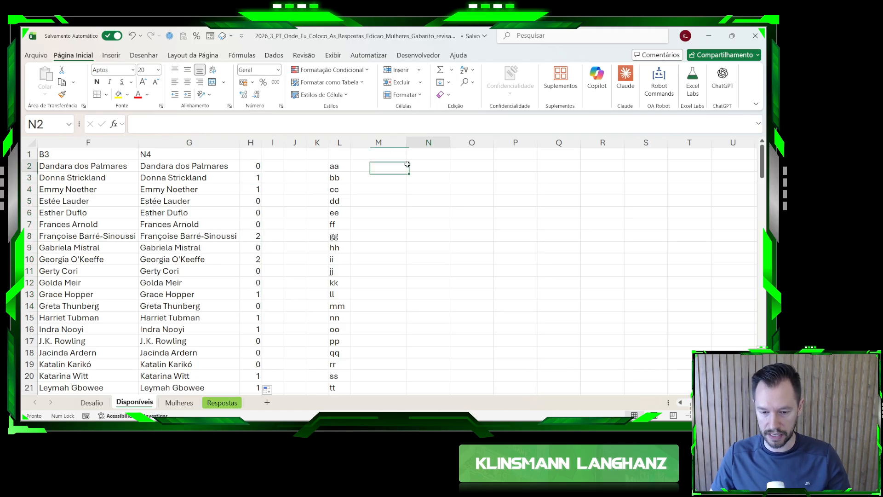
{"action": "type", "text": "=filtro("}
{"action": "key", "text": "Left"}
{"action": "key", "text": "Left"}
{"action": "key", "text": "Left"}
{"action": "key", "text": "Left"}
{"action": "key", "text": "Left"}
{"action": "key", "text": "Left"}
{"action": "key", "text": "Left"}
{"action": "key", "text": "ctrl+shift+Down"}
{"action": "type", "text": ";"}
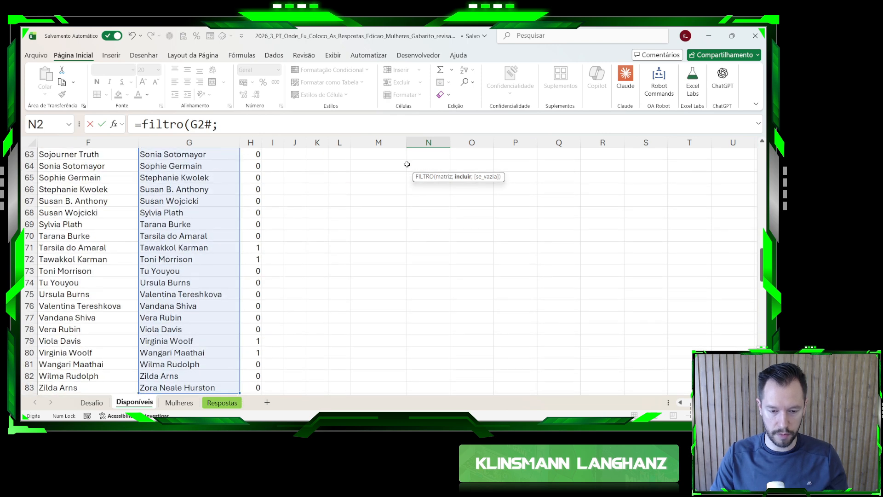
- Complete the N2 FILTRO formula with the counts in H2:H83 as the include argument
{"action": "key", "text": "Left"}
{"action": "key", "text": "Left"}
{"action": "key", "text": "Left"}
{"action": "key", "text": "Left"}
{"action": "key", "text": "Up"}
{"action": "key", "text": "Left"}
{"action": "key", "text": "Left"}
{"action": "key", "text": "Down"}
{"action": "key", "text": "Down"}
{"action": "key", "text": "Up"}
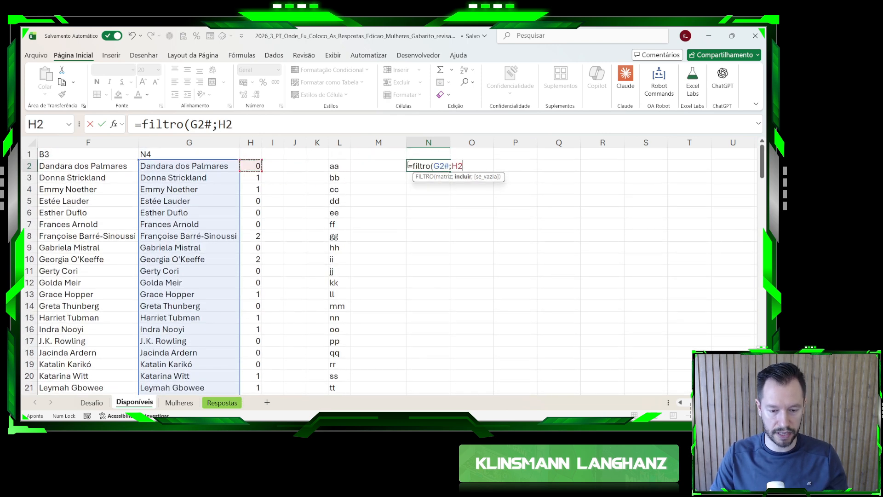
{"action": "key", "text": "ctrl+shift+Down"}
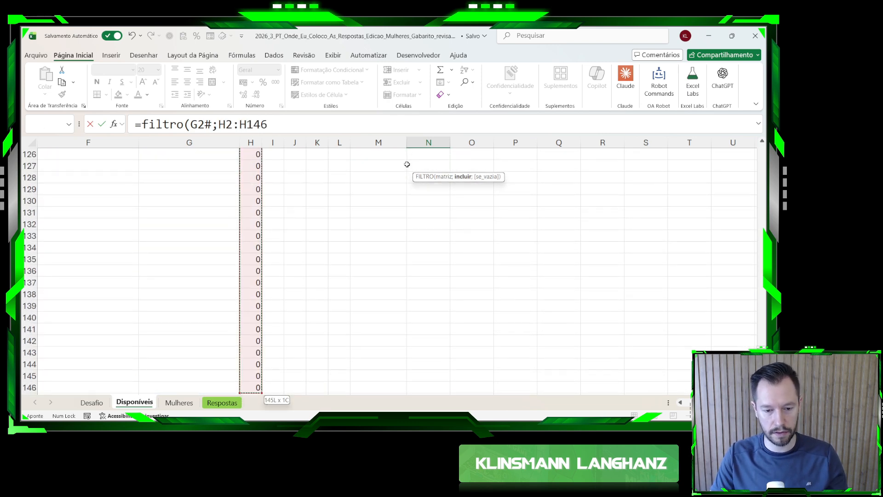
{"action": "key", "text": "ctrl+Up"}
{"action": "key", "text": "Down"}
{"action": "key", "text": "ctrl+shift+Down"}
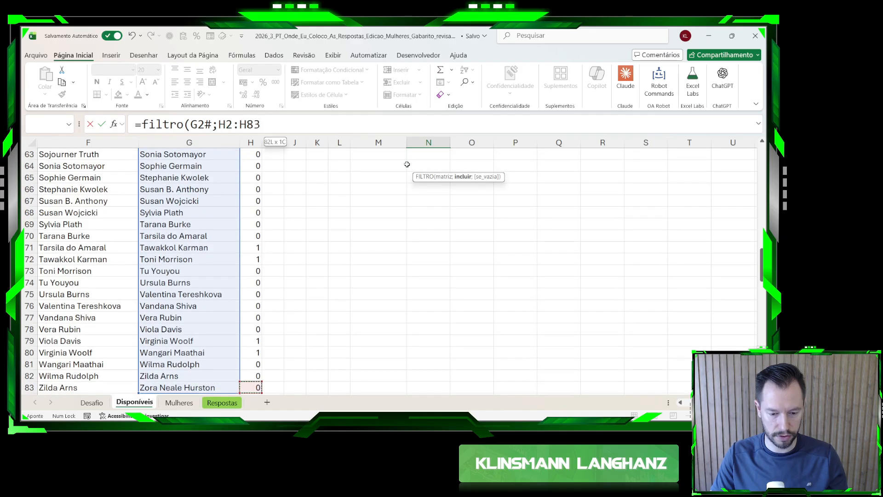
{"action": "type", "text": ")"}
{"action": "key", "text": "Return"}
{"action": "scroll", "coordinate": [418, 165], "scroll_direction": "up", "scroll_amount": 1}
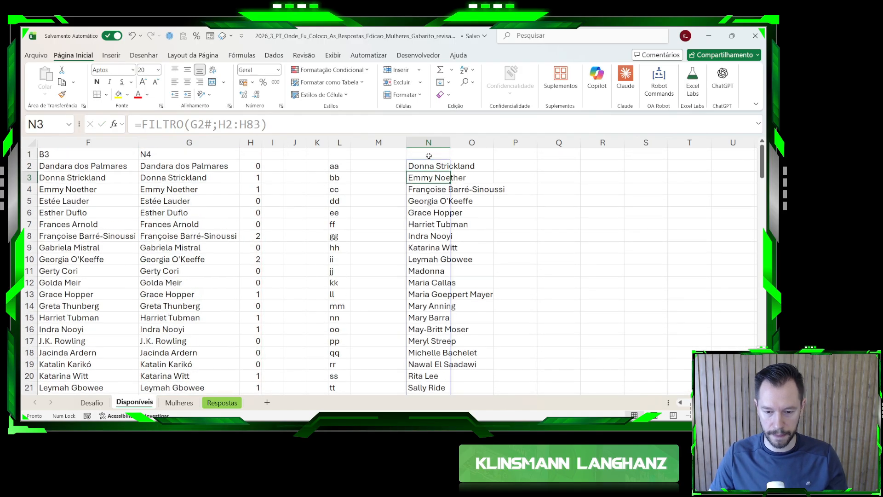
- Wrap the N2 FILTRO formula in PEGAR to keep only the first 20 names
{"action": "left_click", "coordinate": [429, 164]}
{"action": "scroll", "coordinate": [429, 164], "scroll_direction": "down", "scroll_amount": 2}
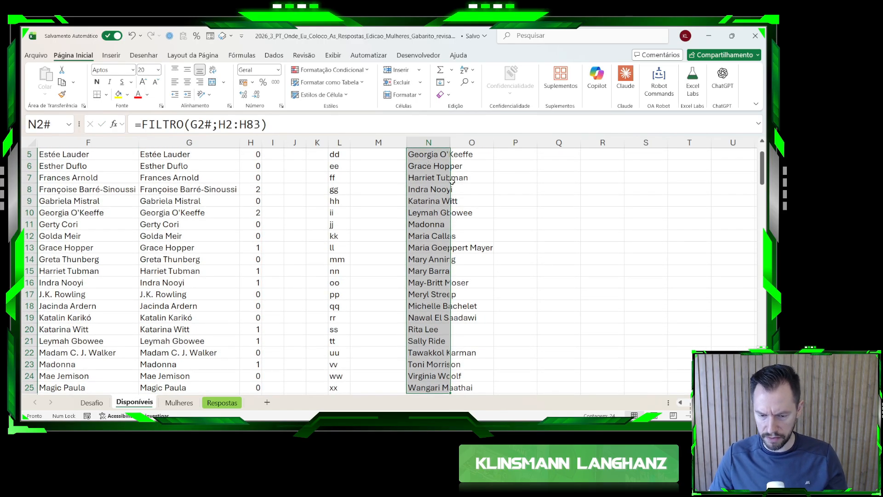
{"action": "scroll", "coordinate": [391, 157], "scroll_direction": "up", "scroll_amount": 2}
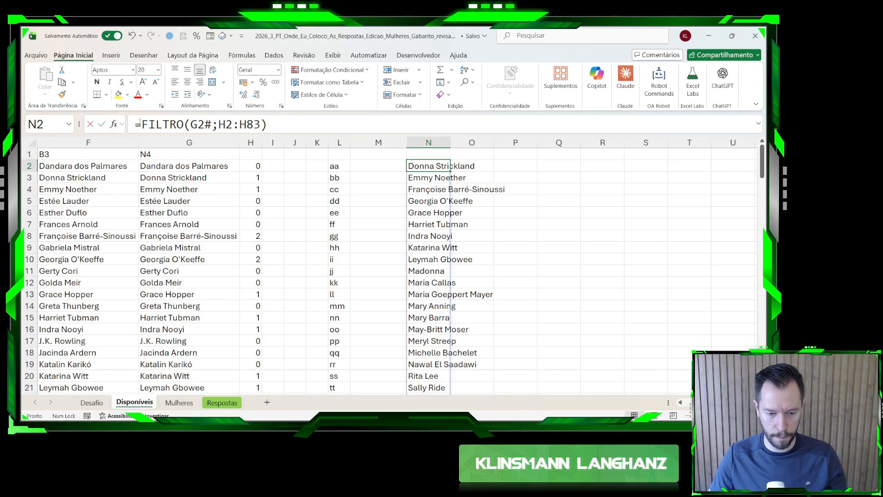
{"action": "left_click", "coordinate": [140, 123]}
{"action": "type", "text": "pegar("}
{"action": "key", "text": "End"}
{"action": "type", "text": ";20"}
{"action": "key", "text": "Return"}
{"action": "key", "text": "Up"}
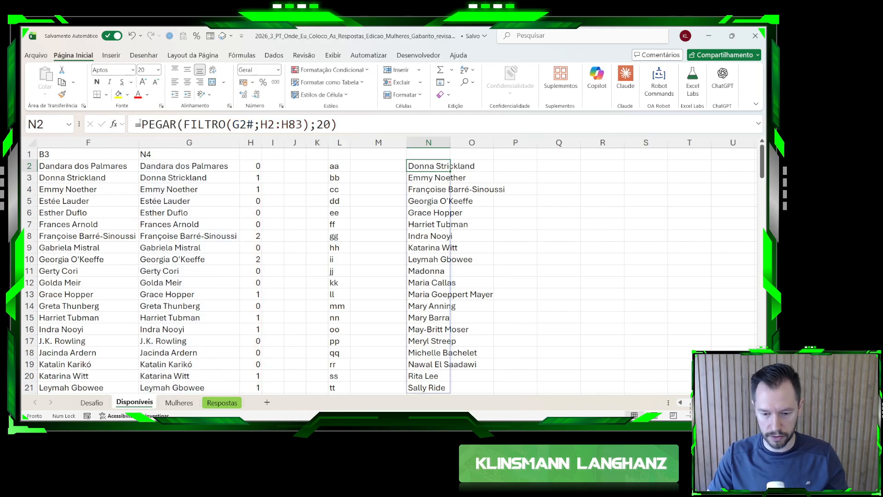
- Copy the 20 filtered names into the Nível 4 answers on the Desafio sheet, starting at E146, and check their validation marks
{"action": "key", "text": "ctrl+shift+Down"}
{"action": "key", "text": "ctrl+c"}
{"action": "left_click", "coordinate": [92, 401]}
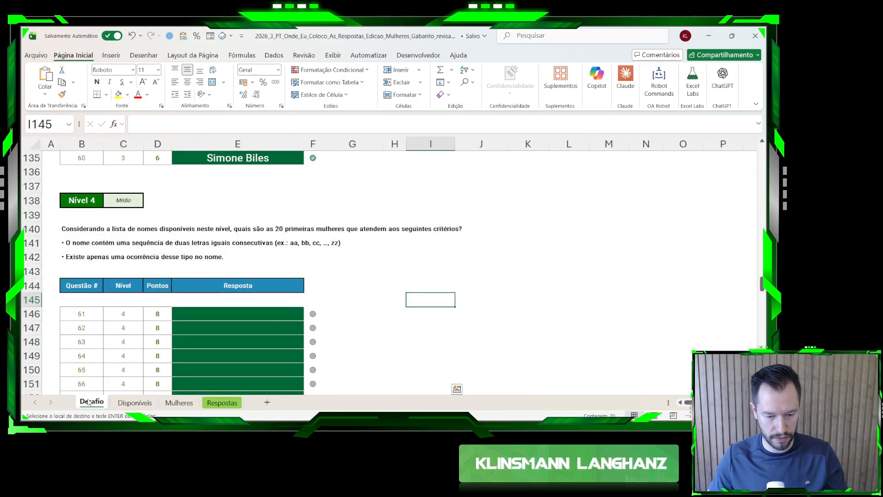
{"action": "left_click", "coordinate": [191, 314]}
{"action": "key", "text": "ctrl+v"}
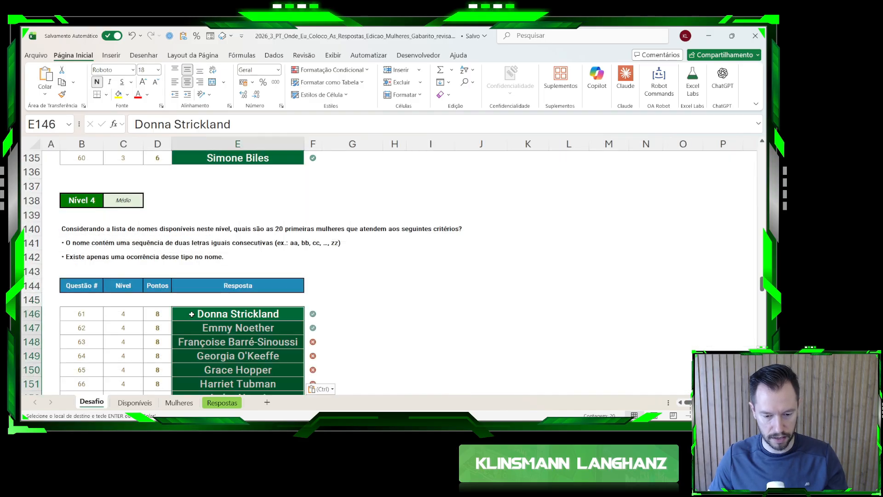
{"action": "scroll", "coordinate": [226, 308], "scroll_direction": "down", "scroll_amount": 1}
{"action": "left_click", "coordinate": [222, 305]}
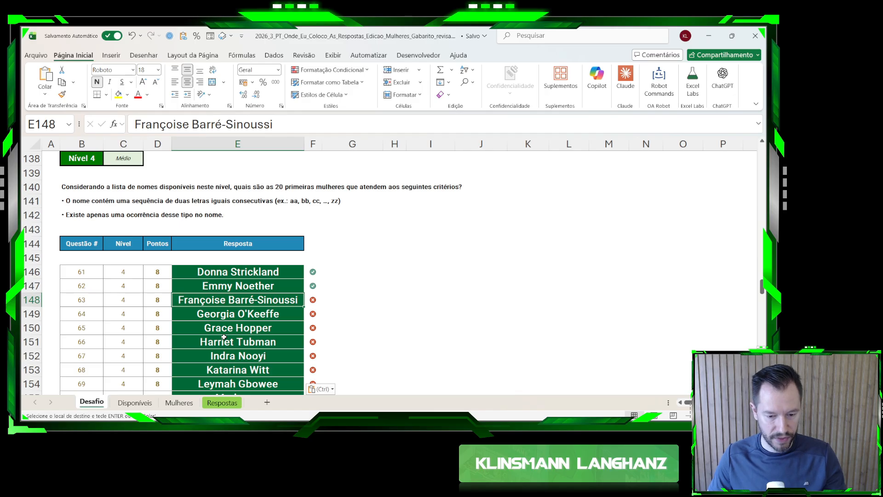
{"action": "key", "text": "Escape"}
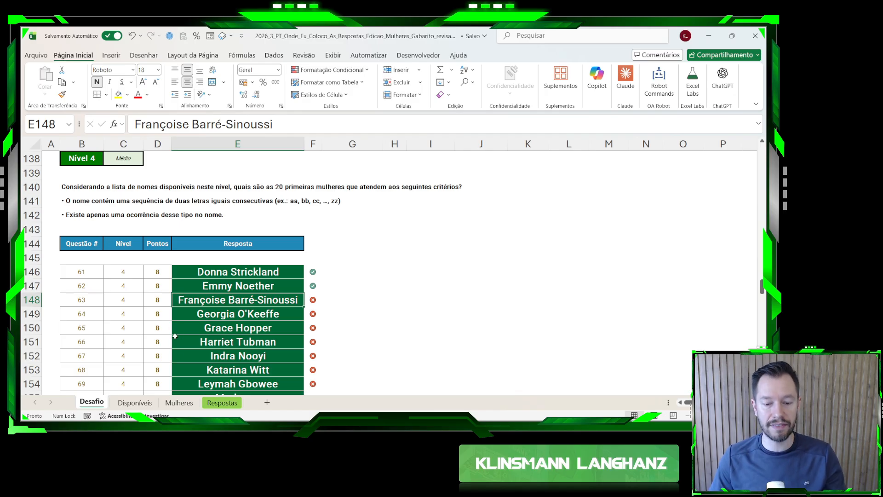
- Return to the Disponíveis sheet and clear the PEGAR/FILTRO formula from N2
{"action": "left_click", "coordinate": [135, 403]}
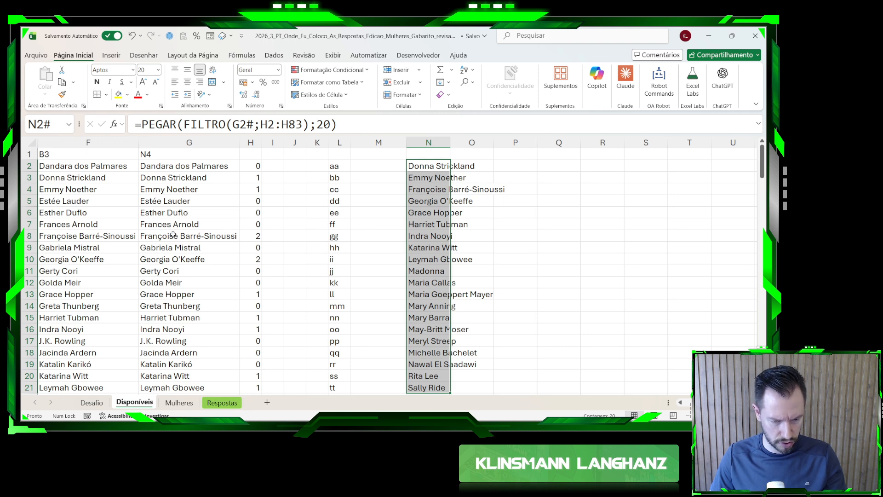
{"action": "left_click", "coordinate": [156, 202]}
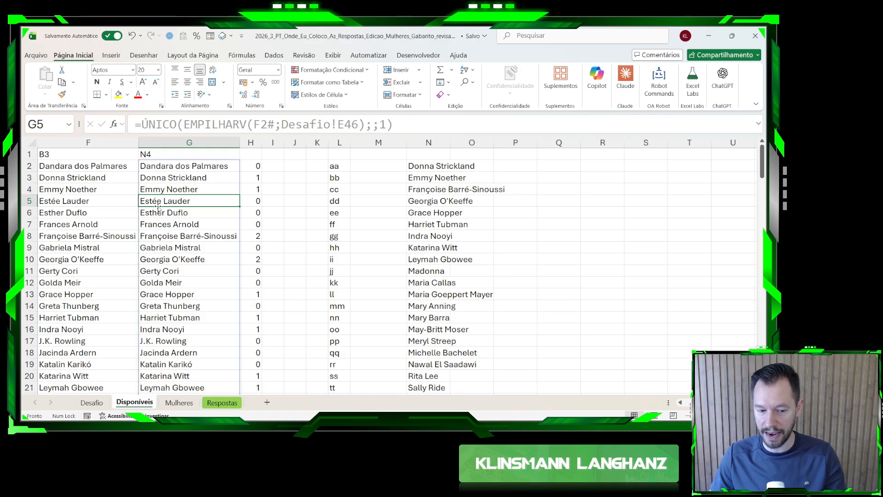
{"action": "left_click", "coordinate": [416, 169]}
{"action": "key", "text": "ctrl+shift+Down"}
{"action": "key", "text": "Delete"}
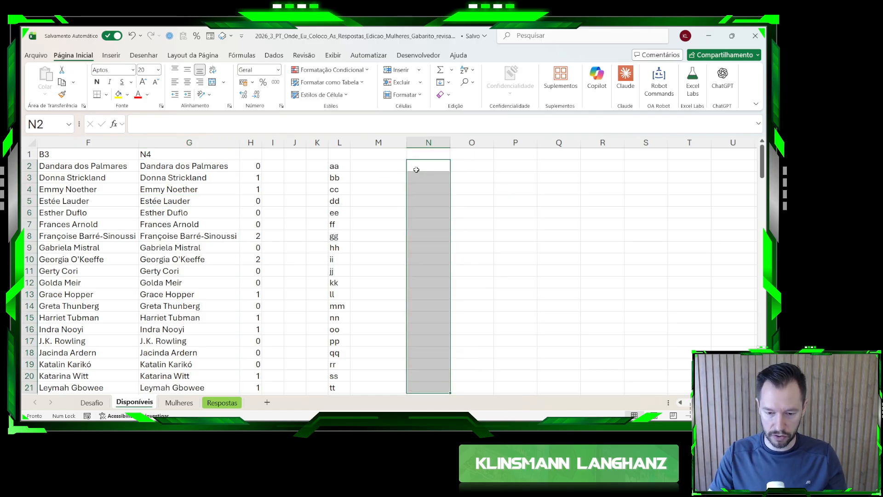
{"action": "key", "text": "Up"}
{"action": "key", "text": "Down"}
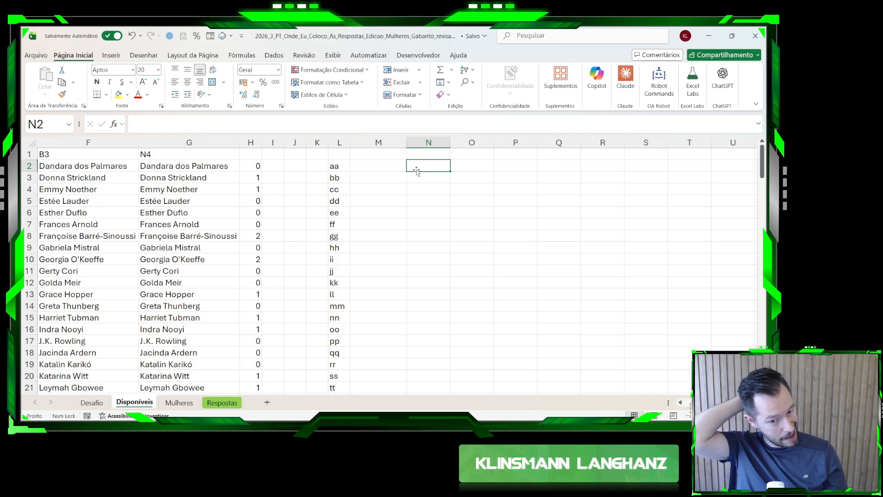
- Join the names of the A2# spill range into one text with a CONCAT formula in N2
{"action": "type", "text": "="}
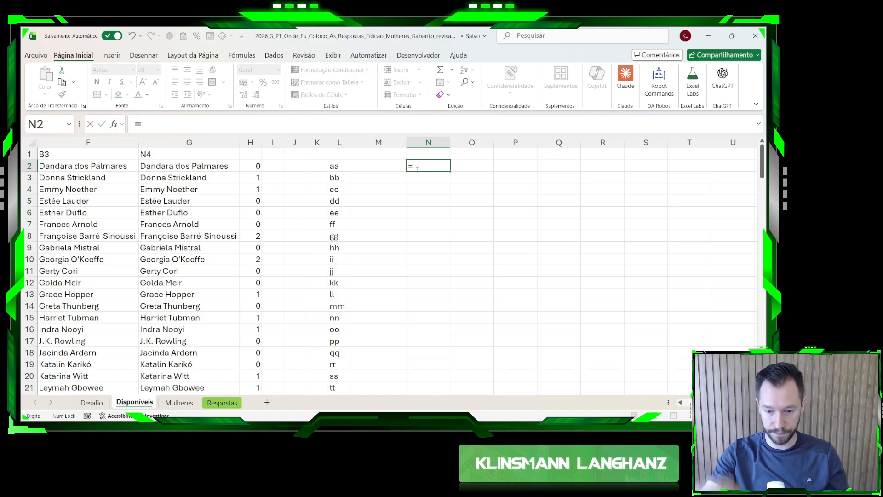
{"action": "type", "text": "conc"}
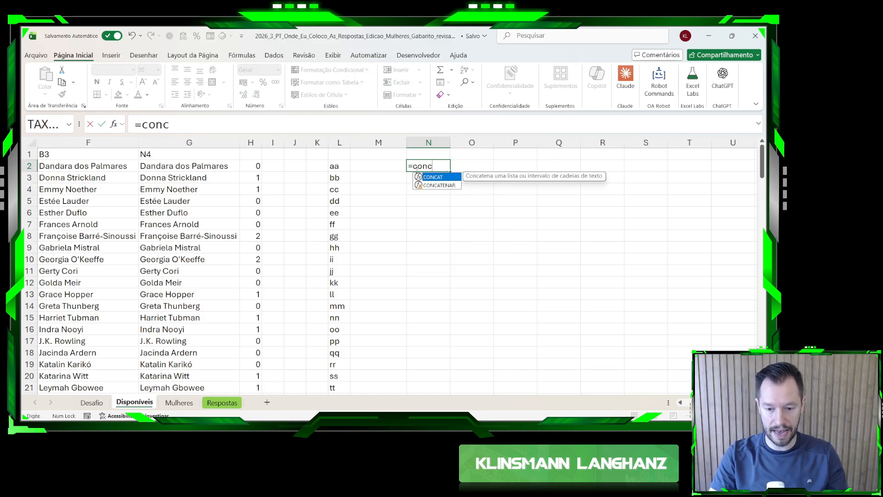
{"action": "key", "text": "Tab"}
{"action": "key", "text": "ctrl+Left"}
{"action": "key", "text": "ctrl+Left"}
{"action": "key", "text": "ctrl+Left"}
{"action": "key", "text": "ctrl+shift+Down"}
{"action": "key", "text": "Return"}
- Examine the joined name text running across row 2 and the CONCAT formula in N2
{"action": "key", "text": "Up"}
{"action": "key", "text": "Up"}
{"action": "key", "text": "Right"}
{"action": "key", "text": "Right"}
{"action": "key", "text": "Right"}
{"action": "key", "text": "Right"}
{"action": "key", "text": "Right"}
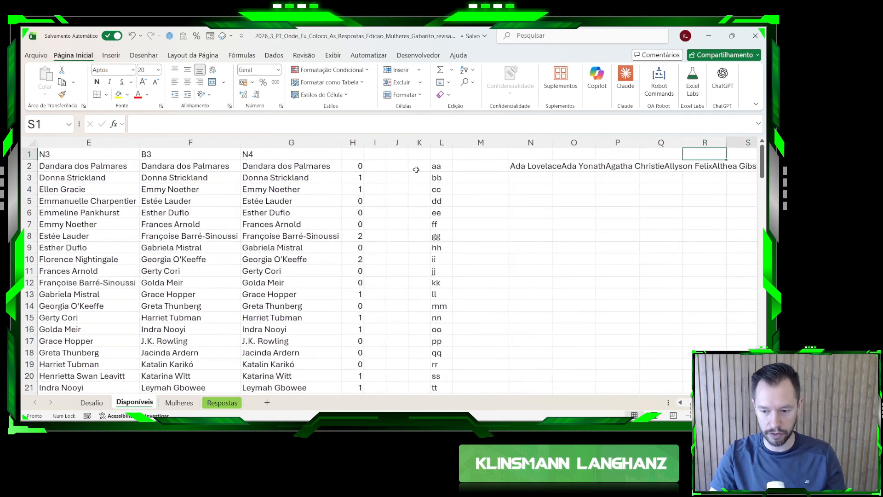
{"action": "key", "text": "Down"}
{"action": "key", "text": "Right"}
{"action": "key", "text": "Left"}
{"action": "key", "text": "Left"}
{"action": "key", "text": "Left"}
{"action": "key", "text": "Left"}
{"action": "key", "text": "Left"}
{"action": "key", "text": "Left"}
{"action": "key", "text": "Down"}
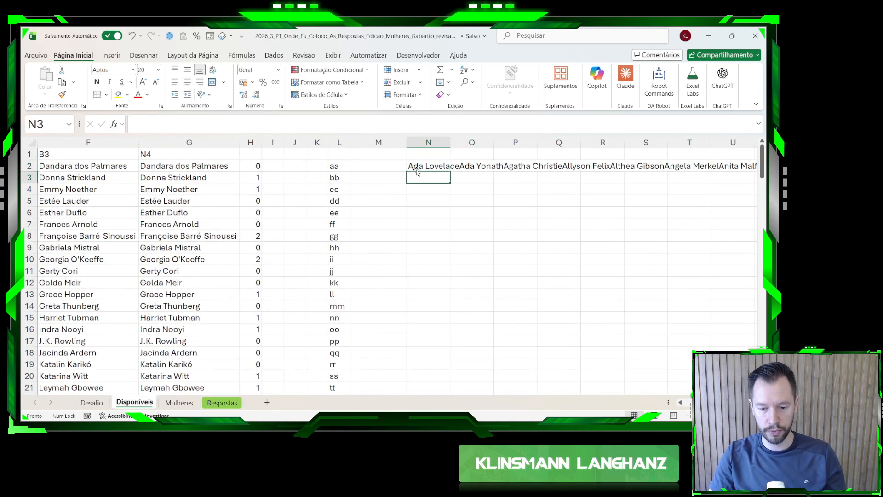
{"action": "key", "text": "Up"}
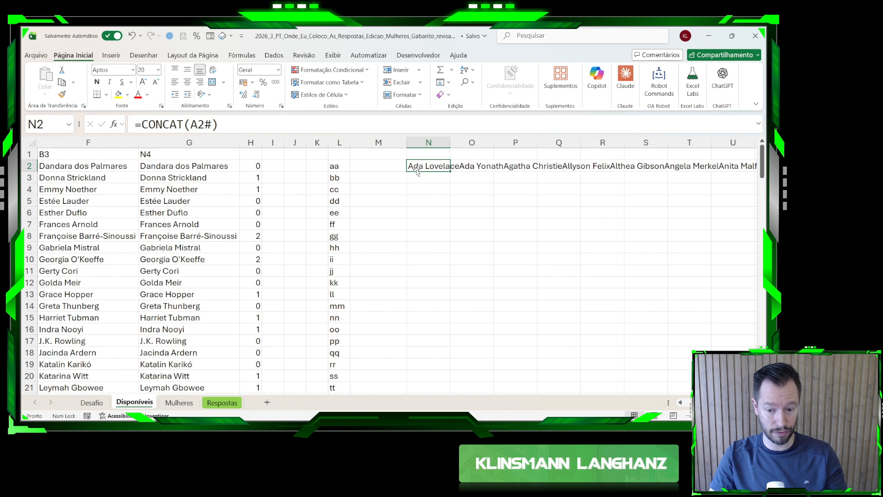
- Split the joined text in N2 into single characters with =REGEX.EXTRAIR(N2;".";1) in N3
{"action": "key", "text": "Down"}
{"action": "type", "text": "="}
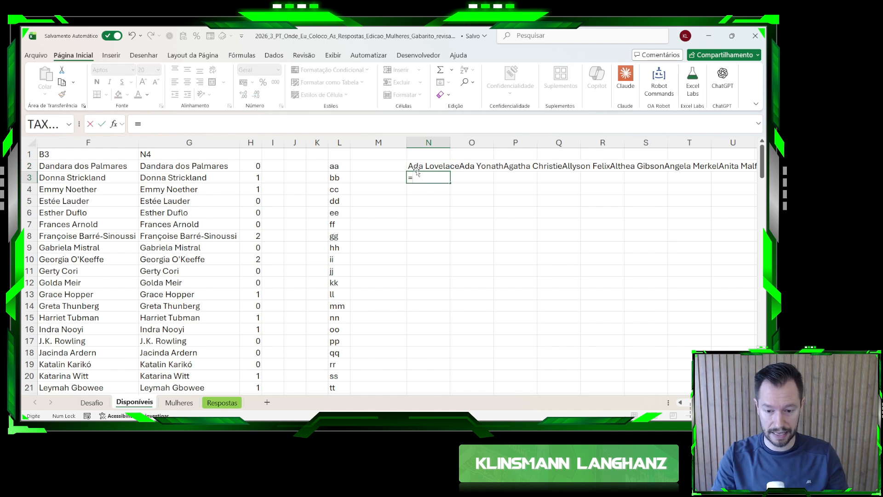
{"action": "type", "text": "reg"}
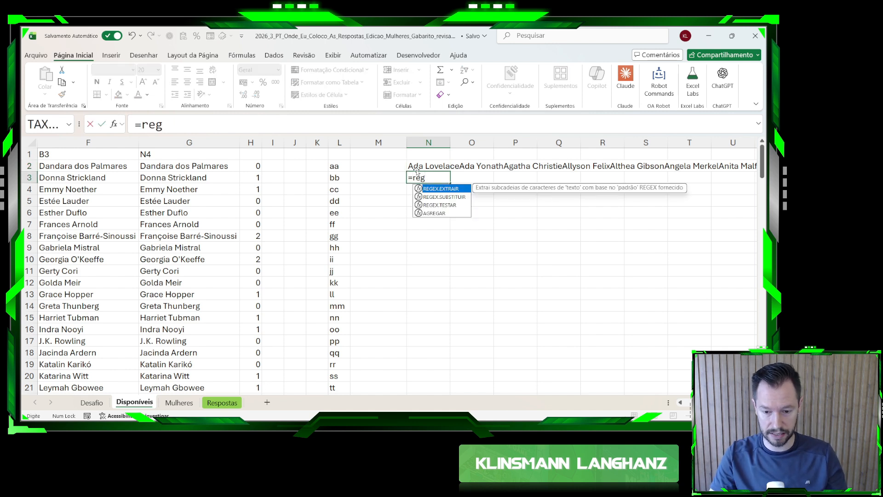
{"action": "key", "text": "Tab"}
{"action": "type", "text": ";"}
{"action": "left_click", "coordinate": [416, 167]}
{"action": "key", "text": "BackSpace"}
{"action": "key", "text": "BackSpace"}
{"action": "key", "text": "BackSpace"}
{"action": "left_click", "coordinate": [416, 167]}
{"action": "type", "text": ";"}
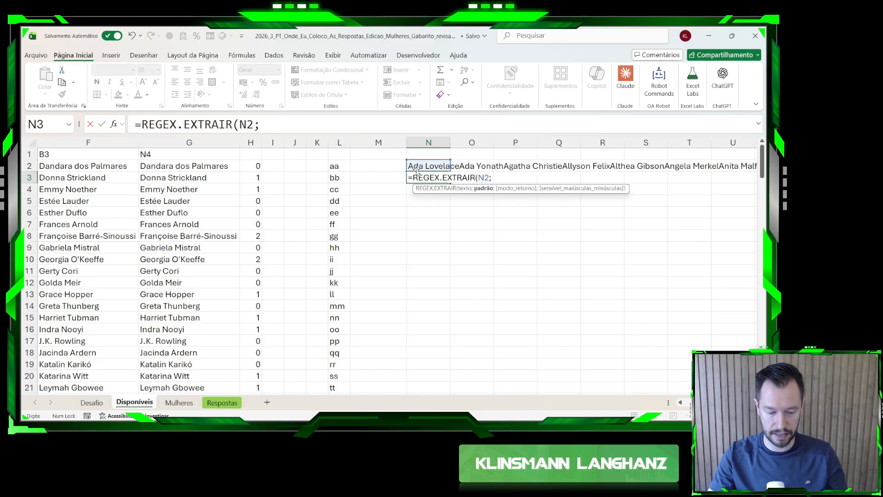
{"action": "type", "text": "\".\";"}
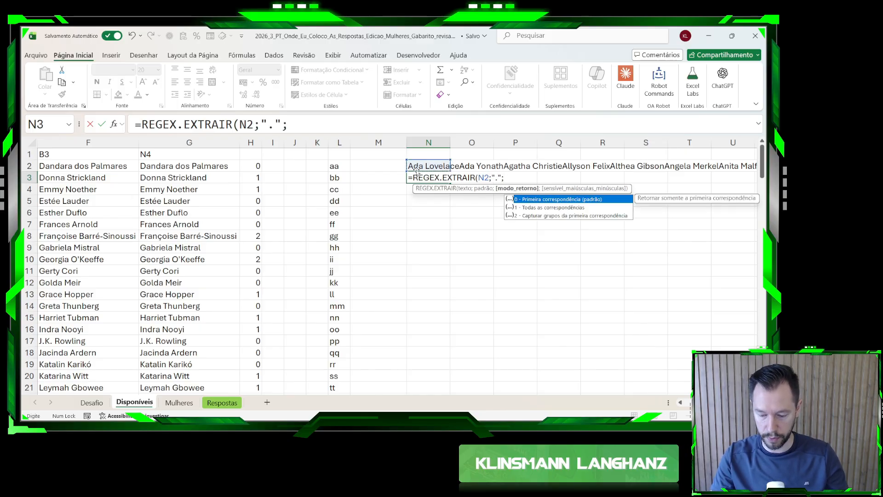
{"action": "type", "text": "1"}
{"action": "key", "text": "Return"}
{"action": "key", "text": "Up"}
{"action": "key", "text": "Down"}
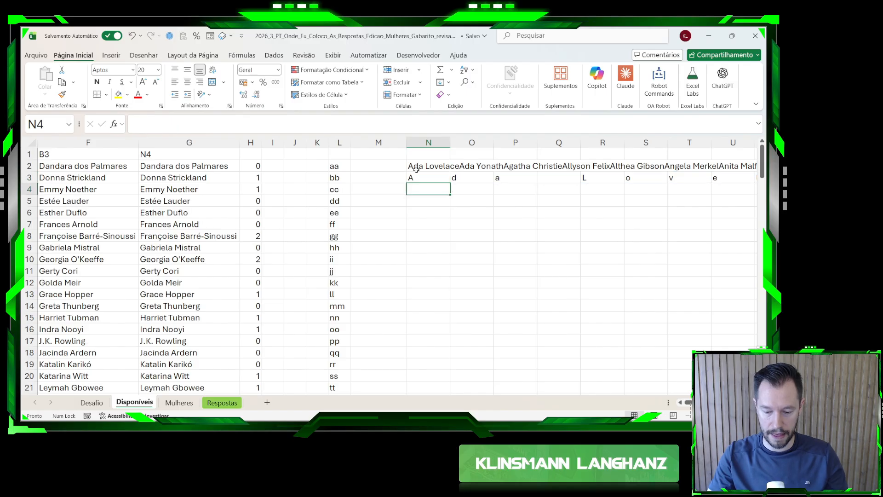
- Stack the N3# spilled characters into a single column with =PARACOL(N3#) in N4
{"action": "type", "text": "="}
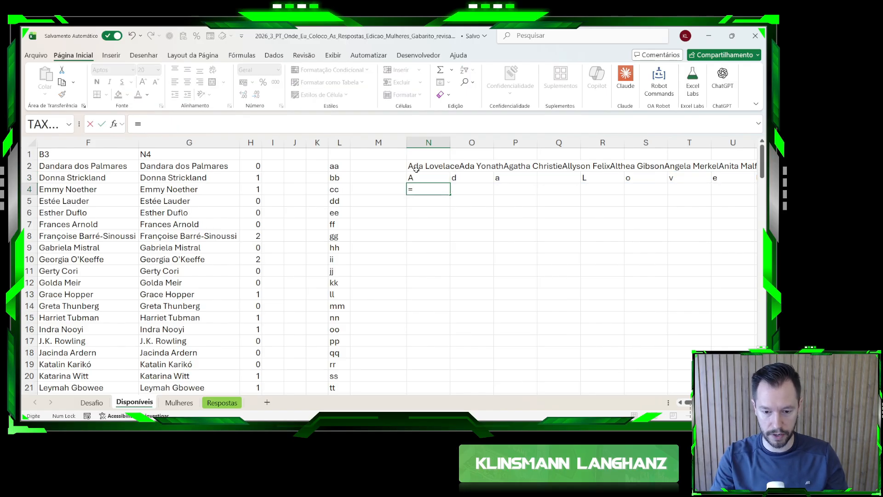
{"action": "type", "text": "paracol("}
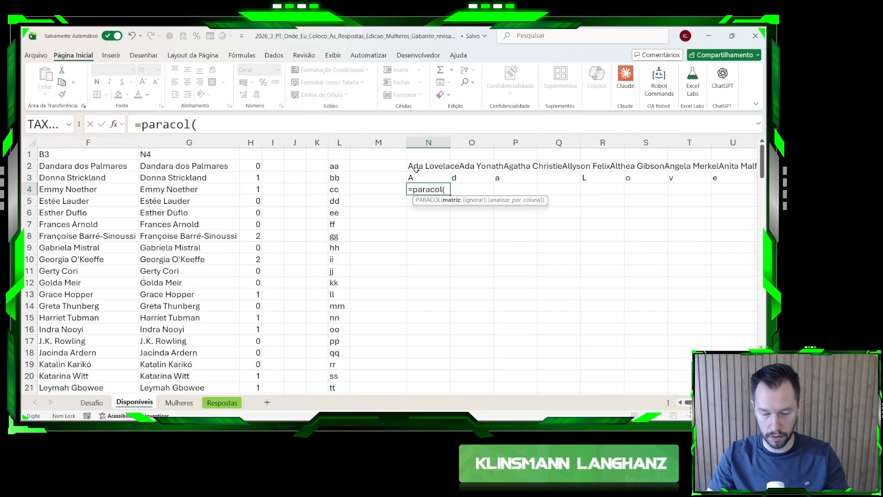
{"action": "key", "text": "Up"}
{"action": "type", "text": "#)"}
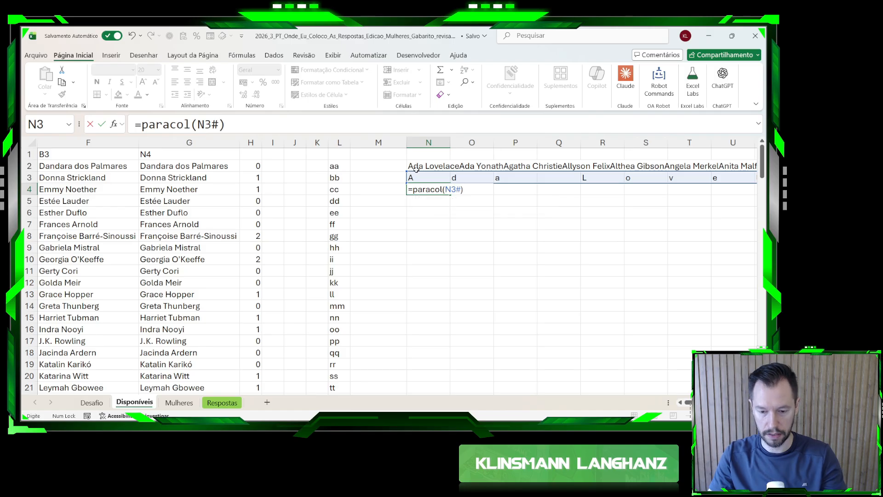
{"action": "key", "text": "Return"}
{"action": "key", "text": "Up"}
{"action": "key", "text": "Right"}
{"action": "key", "text": "Left"}
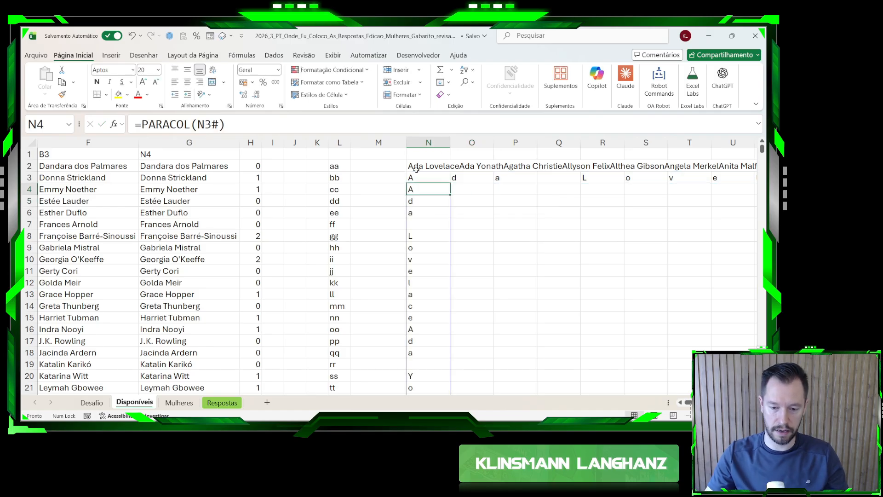
- Wrap the PARACOL formula in N4 in ÚNICO to keep only distinct characters
{"action": "left_click", "coordinate": [141, 124]}
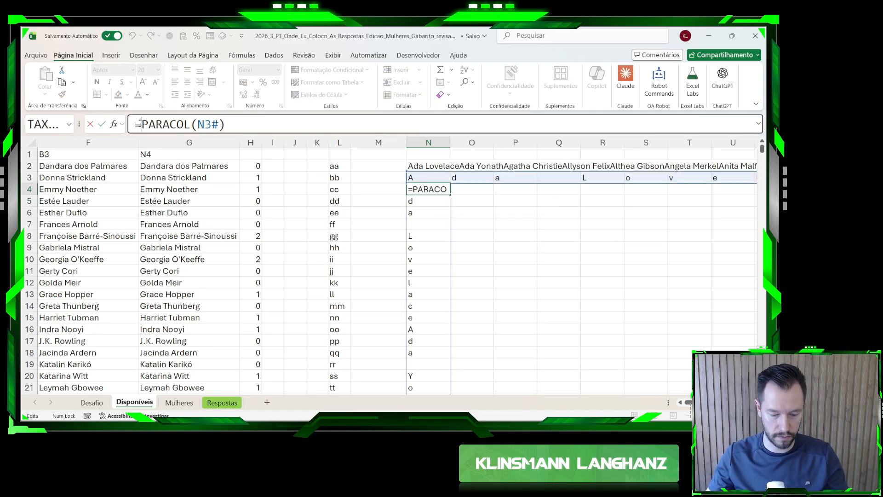
{"action": "type", "text": "único("}
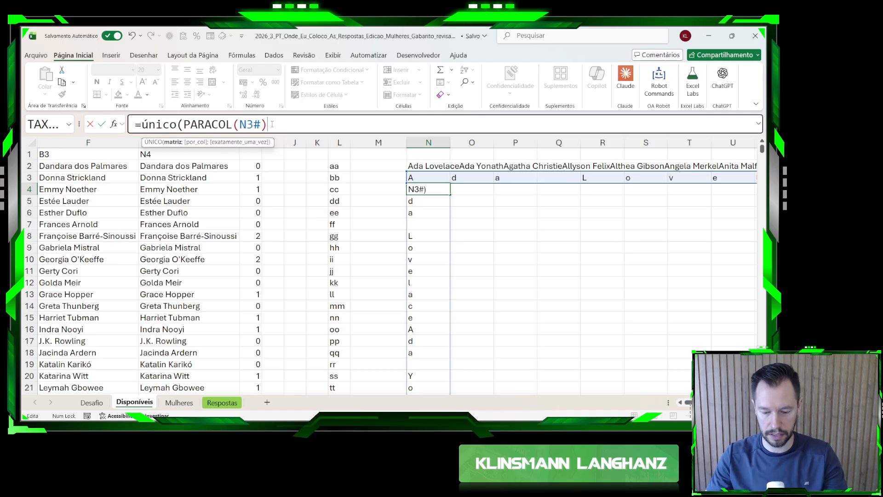
{"action": "type", "text": ")"}
{"action": "key", "text": "Return"}
{"action": "left_click", "coordinate": [419, 188]}
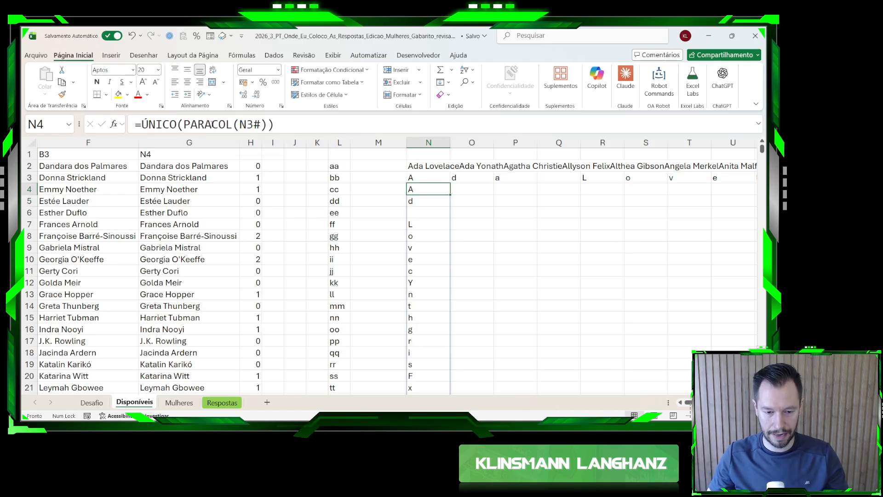
- Sort the distinct characters by wrapping the N4 formula in CLASSIFICAR, and look through the resulting list
{"action": "left_click", "coordinate": [145, 123]}
{"action": "type", "text": "class"}
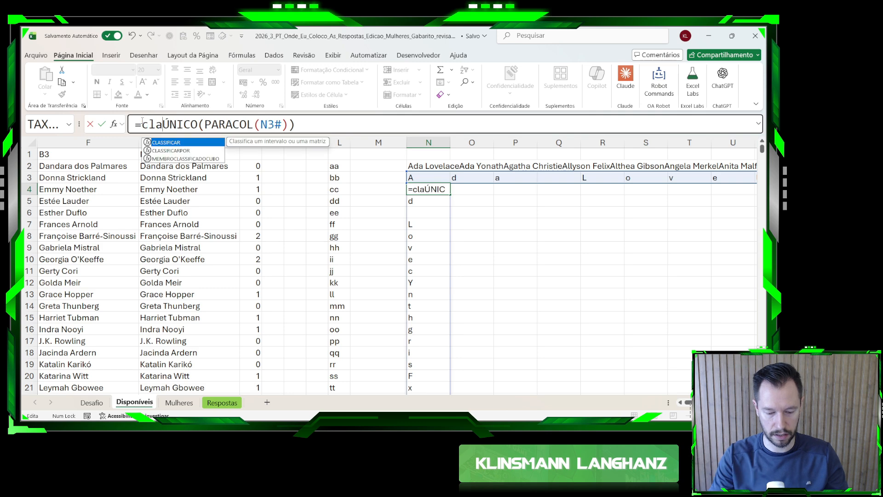
{"action": "key", "text": "Tab"}
{"action": "type", "text": ")"}
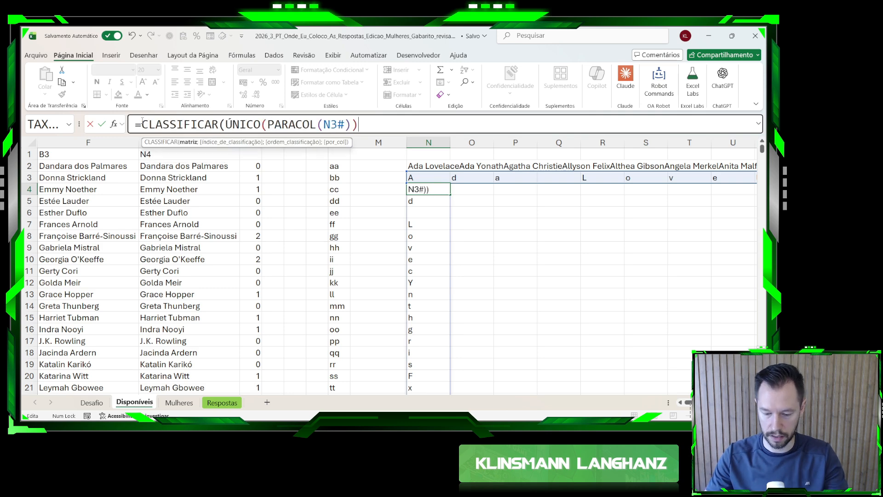
{"action": "key", "text": "Return"}
{"action": "left_click_drag", "start_coordinate": [411, 236], "coordinate": [430, 282]}
{"action": "scroll", "coordinate": [432, 282], "scroll_direction": "down", "scroll_amount": 8}
{"action": "scroll", "coordinate": [433, 280], "scroll_direction": "up", "scroll_amount": 8}
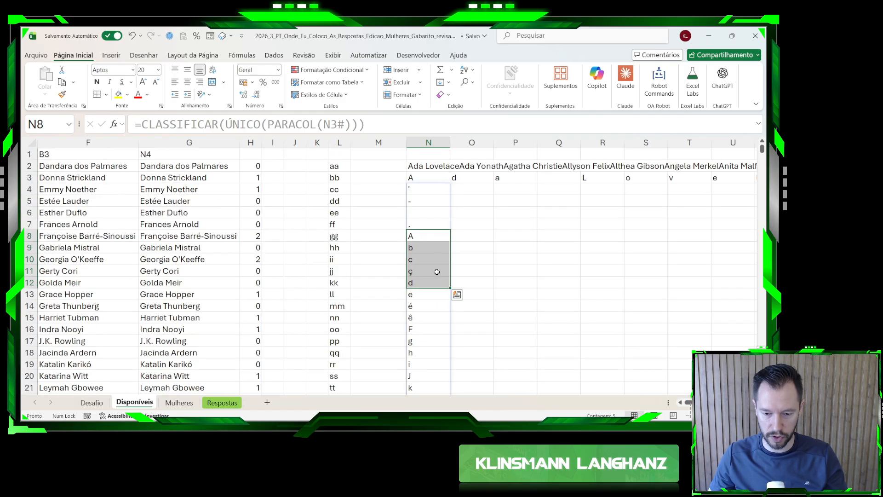
- Replace the sorted character list starting at N4 with its static values
{"action": "left_click", "coordinate": [419, 187]}
{"action": "key", "text": "ctrl+shift+Down"}
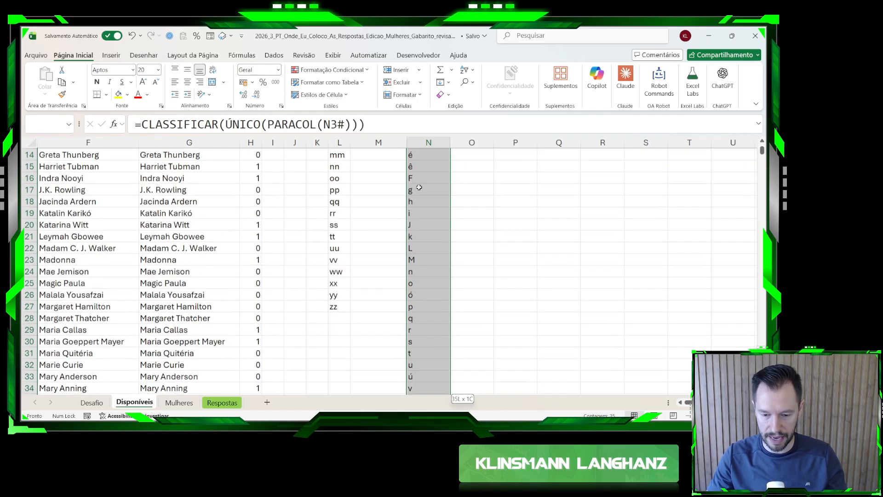
{"action": "key", "text": "ctrl+c"}
{"action": "key", "text": "ctrl+shift+v"}
{"action": "key", "text": "Up"}
{"action": "key", "text": "Down"}
{"action": "key", "text": "Down"}
{"action": "key", "text": "Down"}
{"action": "key", "text": "Down"}
{"action": "key", "text": "Up"}
{"action": "key", "text": "Escape"}
- Delete cells N2:N7, holding the helper formulas and punctuation characters, shifting the remaining cells up
{"action": "key", "text": "Down"}
{"action": "key", "text": "shift+Up"}
{"action": "key", "text": "shift+Up"}
{"action": "key", "text": "shift+Up"}
{"action": "key", "text": "shift+Up"}
{"action": "key", "text": "shift+Up"}
{"action": "key", "text": "shift+Up"}
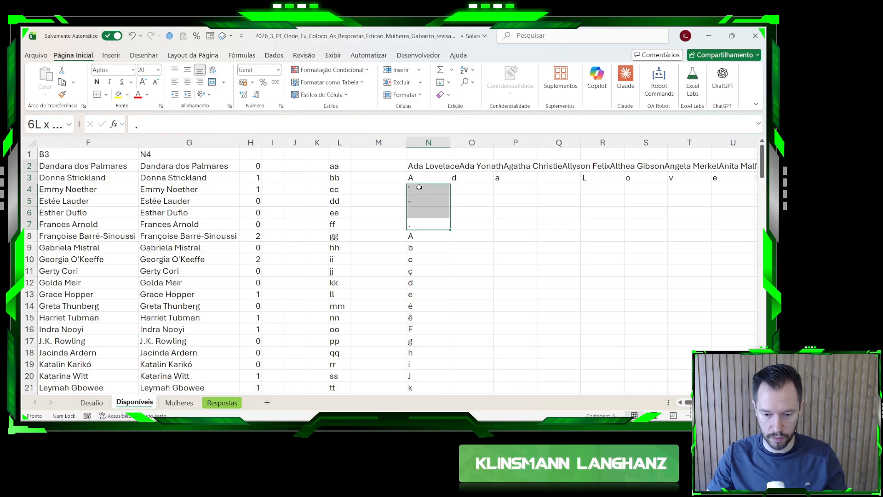
{"action": "key", "text": "shift+Down"}
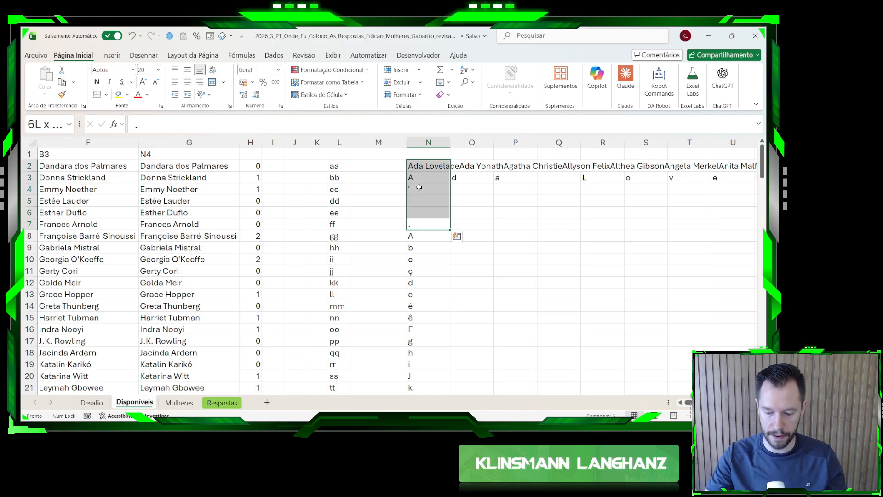
{"action": "key", "text": "ctrl+minus"}
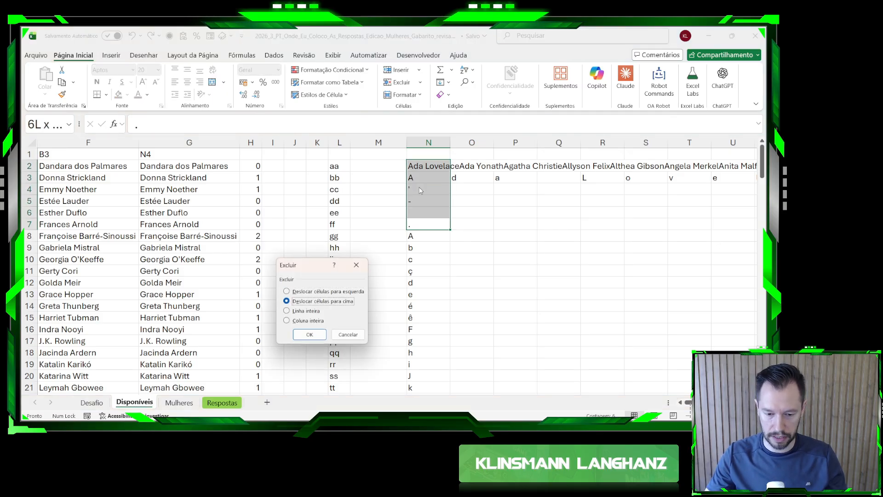
{"action": "key", "text": "Return"}
{"action": "key", "text": "Up"}
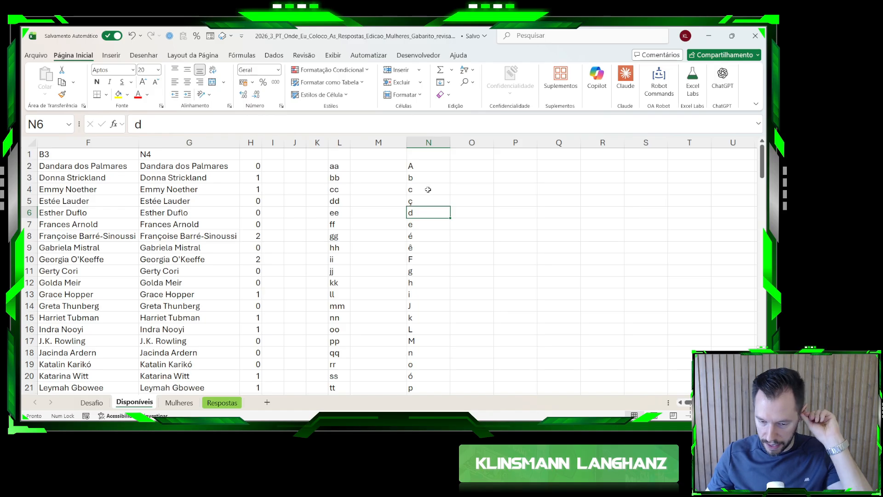
- Fill the cells containing ç, é, ê, ó and ú in column N with yellow
{"action": "left_click", "coordinate": [423, 201]}
{"action": "left_click", "coordinate": [119, 94]}
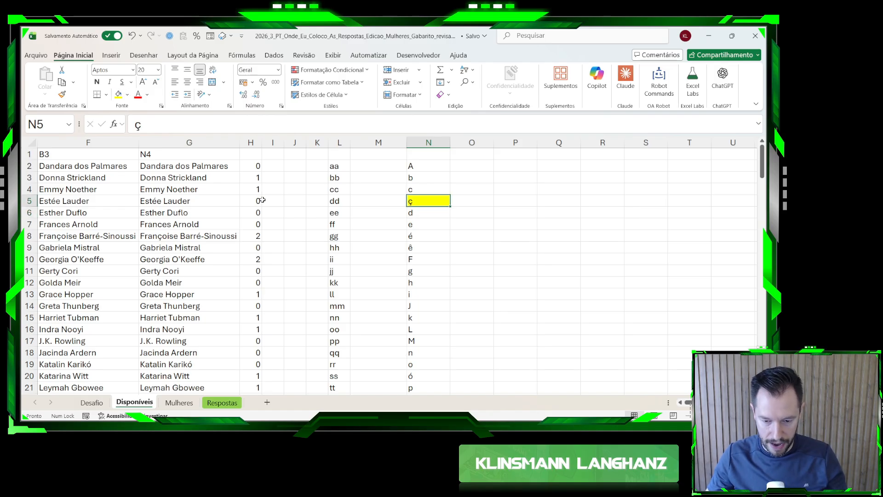
{"action": "left_click_drag", "start_coordinate": [426, 237], "coordinate": [431, 250]}
{"action": "scroll", "coordinate": [443, 276], "scroll_direction": "down", "scroll_amount": 2}
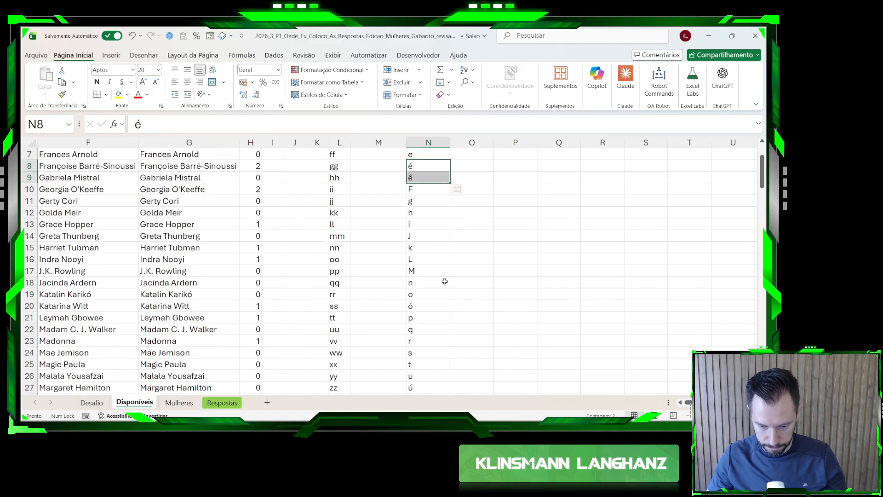
{"action": "left_click", "coordinate": [436, 305], "text": "ctrl"}
{"action": "scroll", "coordinate": [436, 304], "scroll_direction": "down", "scroll_amount": 2}
{"action": "left_click", "coordinate": [433, 316], "text": "ctrl"}
{"action": "left_click", "coordinate": [118, 94]}
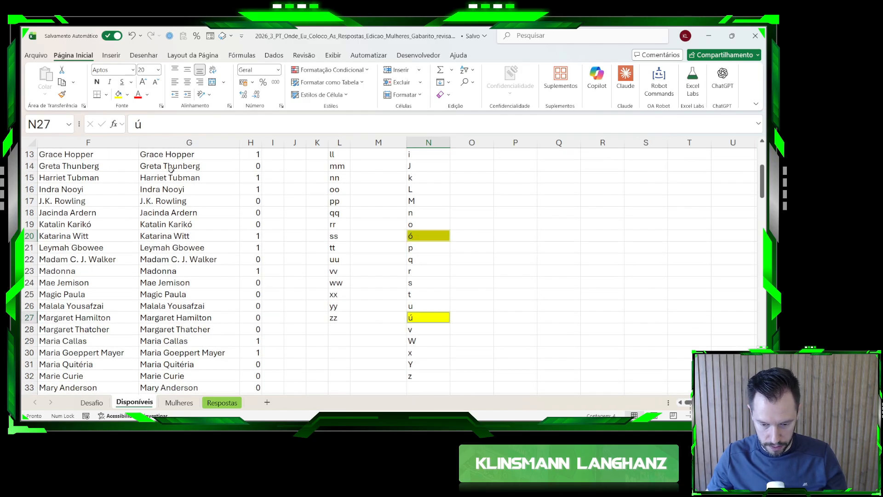
- Copy the yellow cells with ç, é, ê, ó and ú from column N to O2:O6
{"action": "left_click", "coordinate": [485, 313]}
{"action": "left_click", "coordinate": [447, 316]}
{"action": "left_click", "coordinate": [427, 237], "text": "ctrl"}
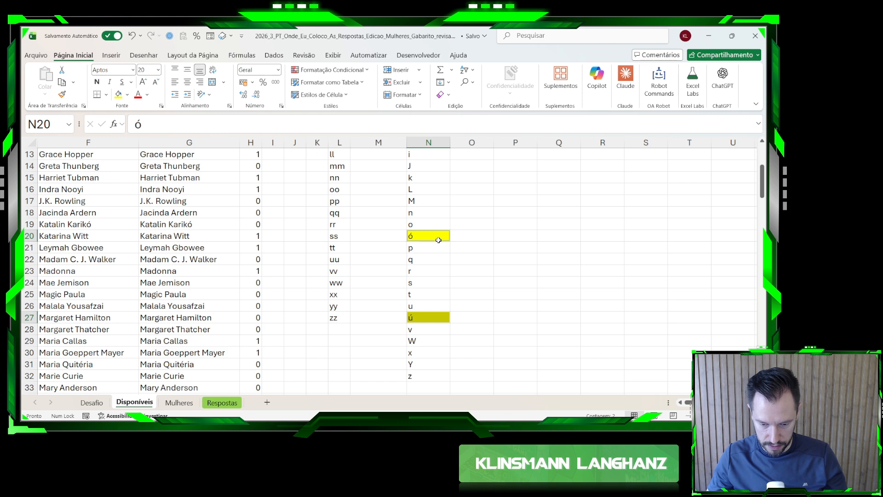
{"action": "scroll", "coordinate": [448, 250], "scroll_direction": "up", "scroll_amount": 4}
{"action": "left_click", "coordinate": [437, 249], "text": "ctrl"}
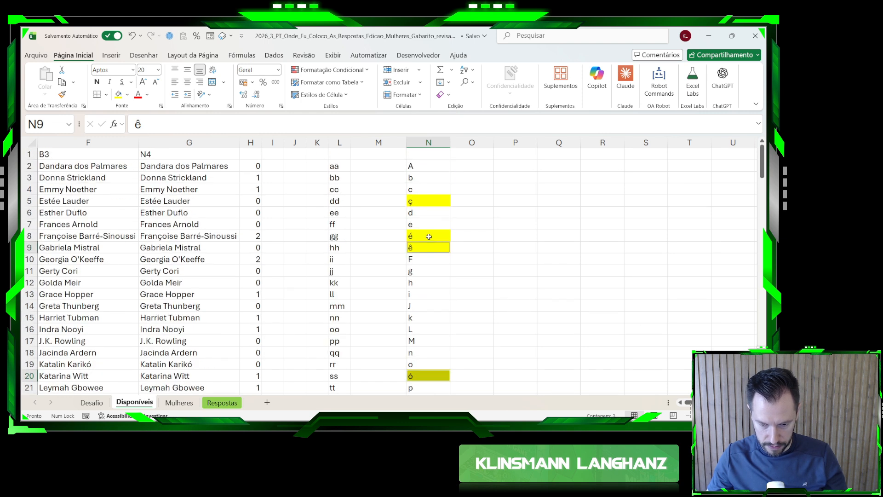
{"action": "left_click", "coordinate": [430, 236], "text": "ctrl"}
{"action": "left_click", "coordinate": [415, 203], "text": "ctrl"}
{"action": "key", "text": "ctrl+c"}
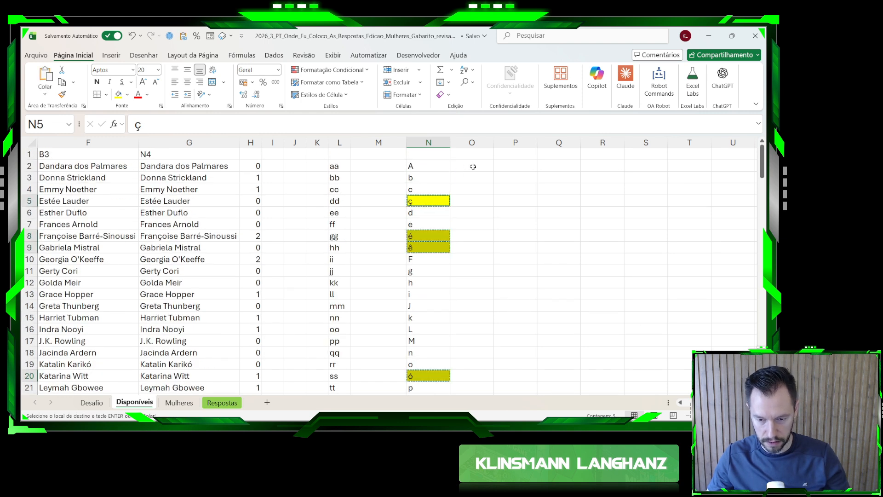
{"action": "left_click", "coordinate": [480, 168]}
{"action": "key", "text": "ctrl+v"}
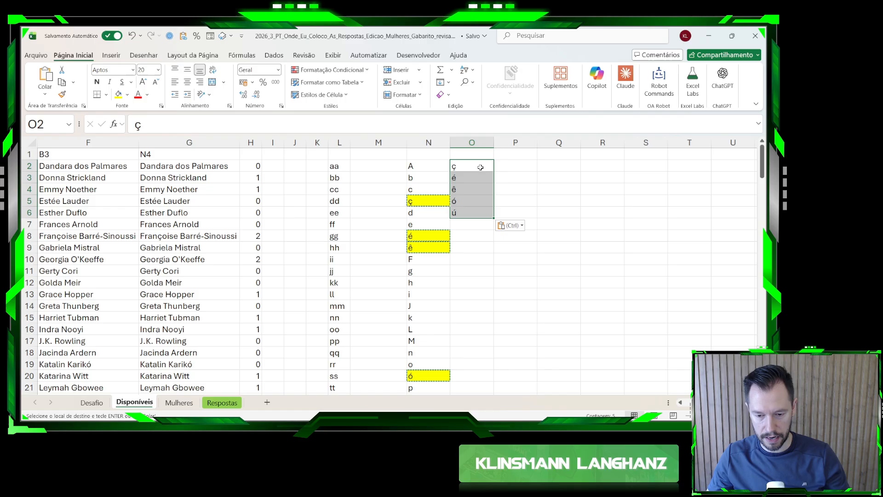
{"action": "key", "text": "Escape"}
- Move the accented character list from O2:O6 to Q2:Q6
{"action": "left_click", "coordinate": [522, 186]}
{"action": "left_click_drag", "start_coordinate": [481, 166], "coordinate": [513, 216]}
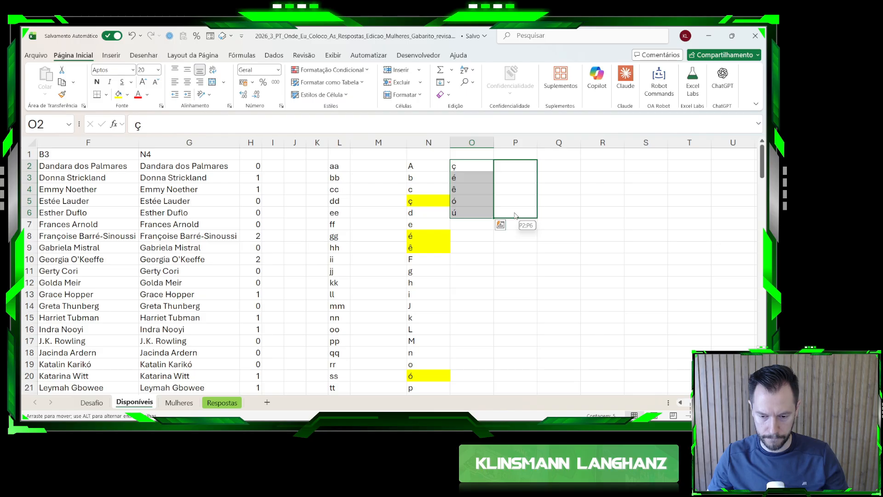
{"action": "left_click_drag", "start_coordinate": [537, 216], "coordinate": [580, 215]}
- Enter c in R2 as the unaccented equivalent of the ç in Q2
{"action": "left_click", "coordinate": [600, 161]}
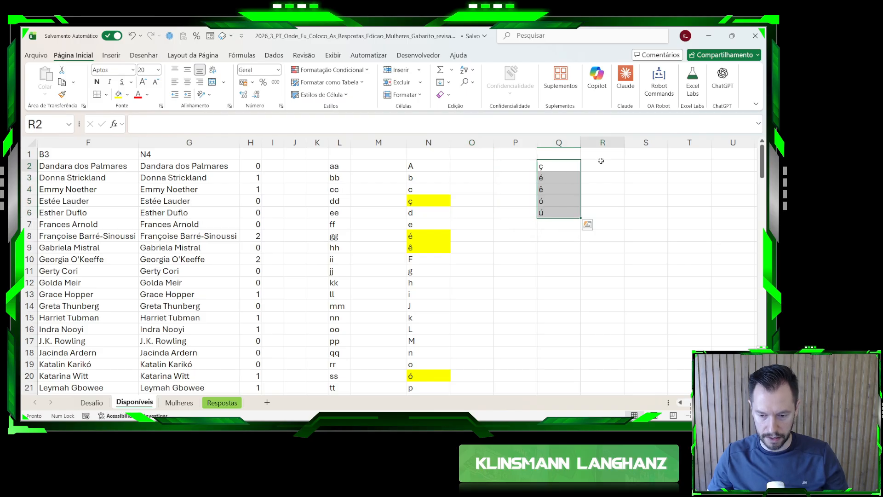
{"action": "type", "text": "c"}
{"action": "key", "text": "Return"}
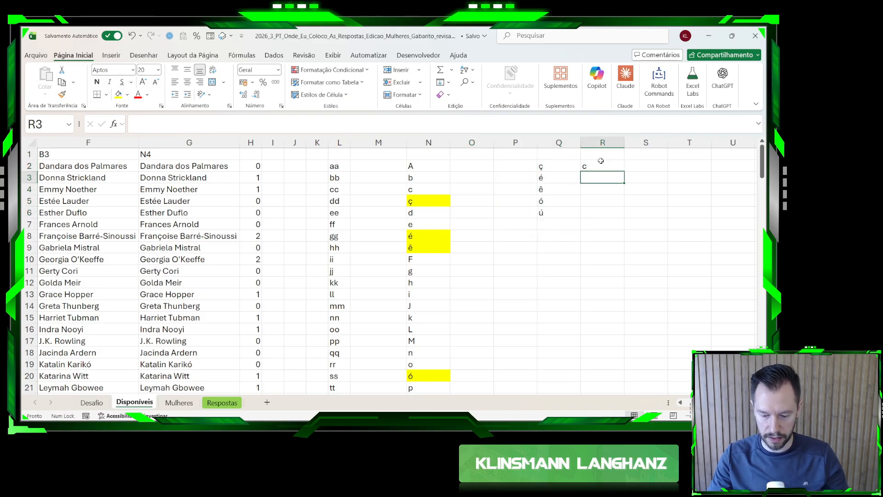
- Enter the unaccented letters e, e, o and u in cells R3 to R6, beside their accented versions
{"action": "type", "text": "e"}
{"action": "key", "text": "Return"}
{"action": "type", "text": "e"}
{"action": "key", "text": "Return"}
{"action": "type", "text": "o"}
{"action": "key", "text": "Return"}
{"action": "type", "text": "u"}
{"action": "key", "text": "Return"}
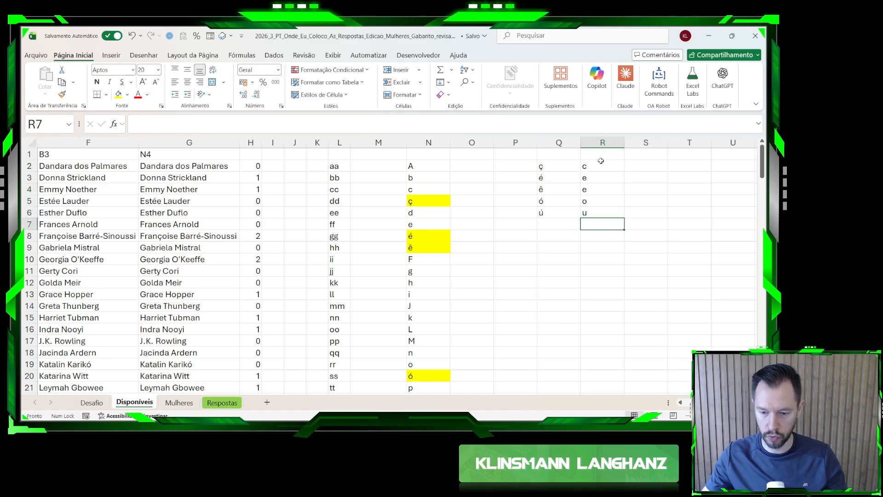
- Move the letter lists in columns N to R, from row 2 down, to the Mulheres sheet starting at cell G2
{"action": "left_click", "coordinate": [431, 190]}
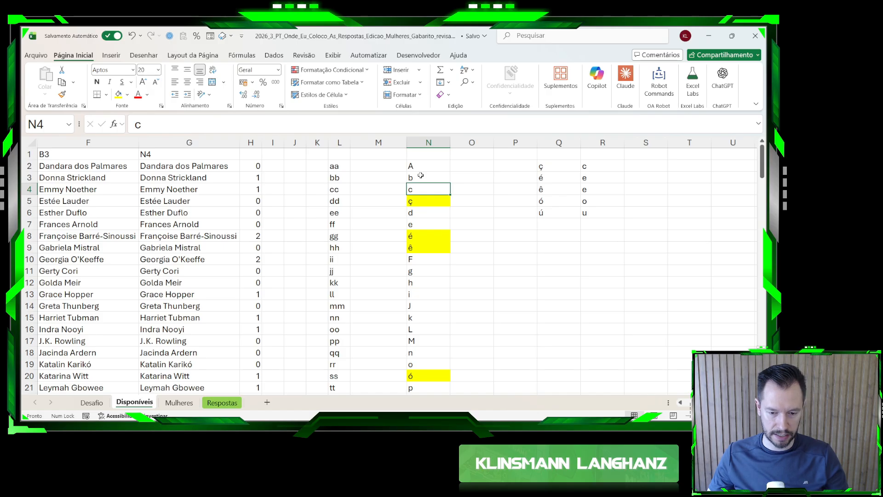
{"action": "left_click_drag", "start_coordinate": [426, 170], "coordinate": [610, 379]}
{"action": "key", "text": "ctrl+c"}
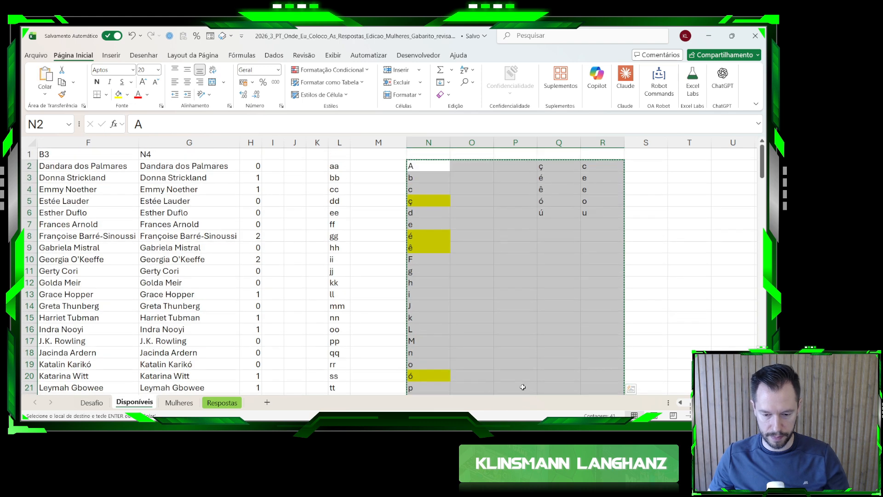
{"action": "left_click", "coordinate": [179, 403]}
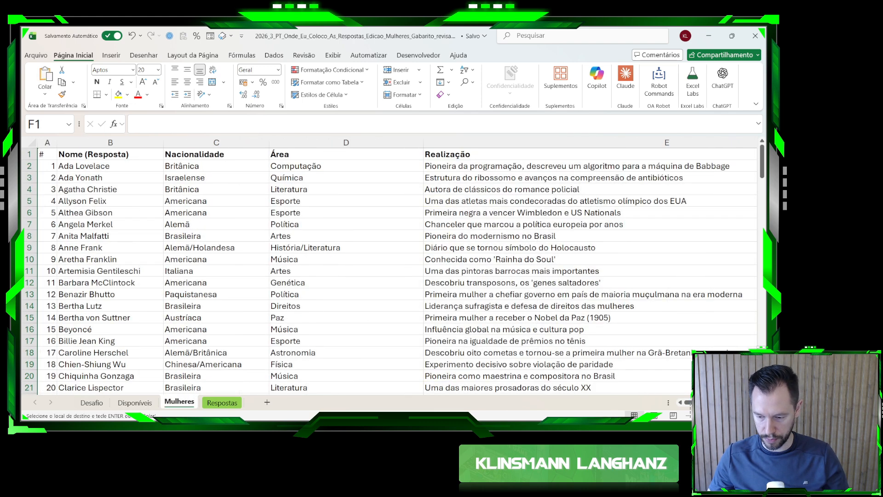
{"action": "scroll", "coordinate": [390, 266], "scroll_direction": "right", "scroll_amount": 6}
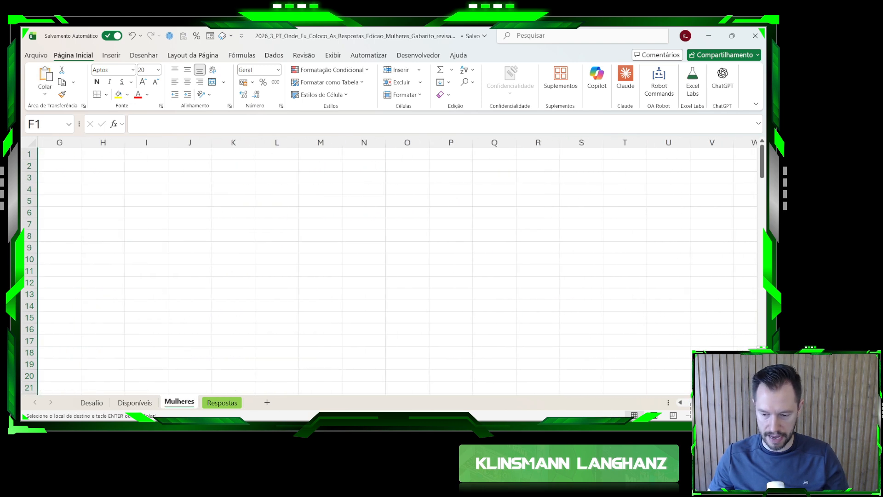
{"action": "scroll", "coordinate": [507, 306], "scroll_direction": "left", "scroll_amount": 3}
{"action": "left_click", "coordinate": [489, 304]}
{"action": "scroll", "coordinate": [381, 262], "scroll_direction": "down", "scroll_amount": 1}
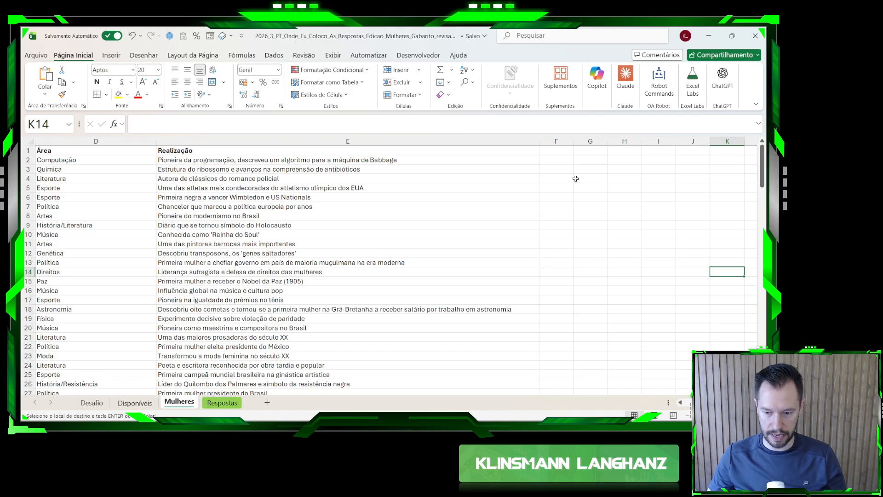
{"action": "left_click", "coordinate": [581, 161]}
{"action": "key", "text": "Return"}
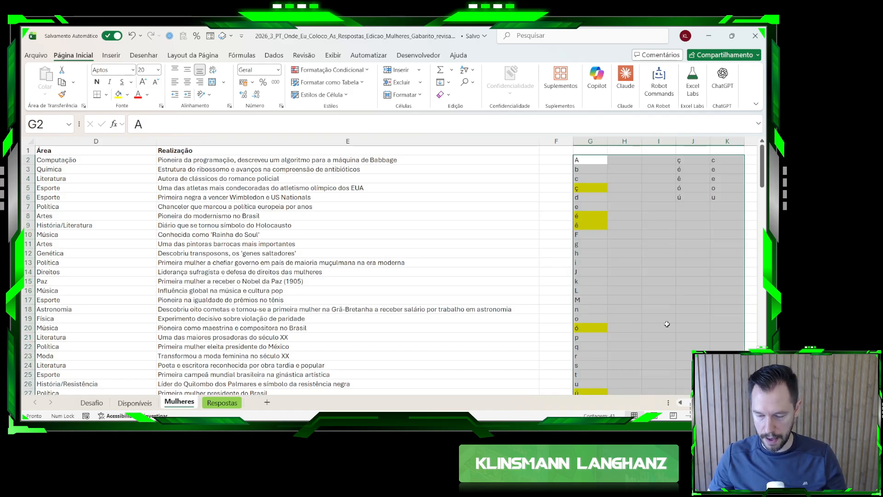
- On the Disponíveis sheet, insert a blank column before column H and title it "Sem Acentos" in H1
{"action": "left_click", "coordinate": [134, 403]}
{"action": "left_click", "coordinate": [362, 202]}
{"action": "left_click", "coordinate": [332, 167]}
{"action": "left_click", "coordinate": [256, 164]}
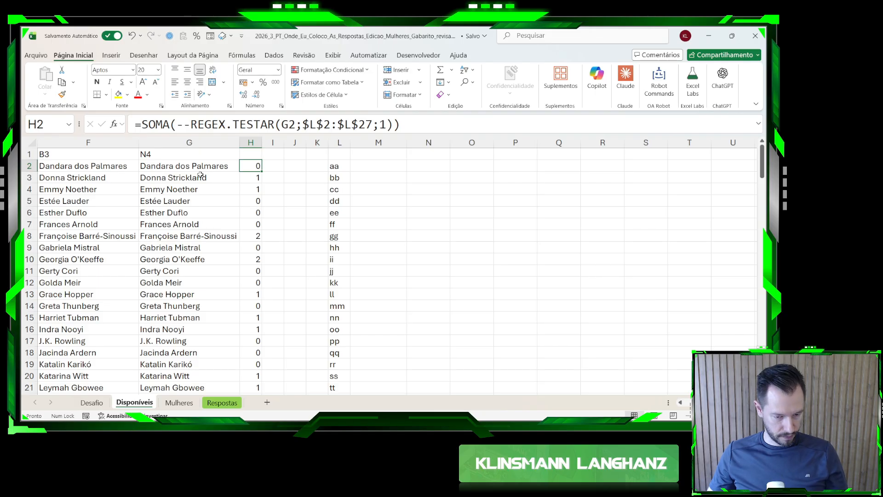
{"action": "left_click", "coordinate": [181, 201]}
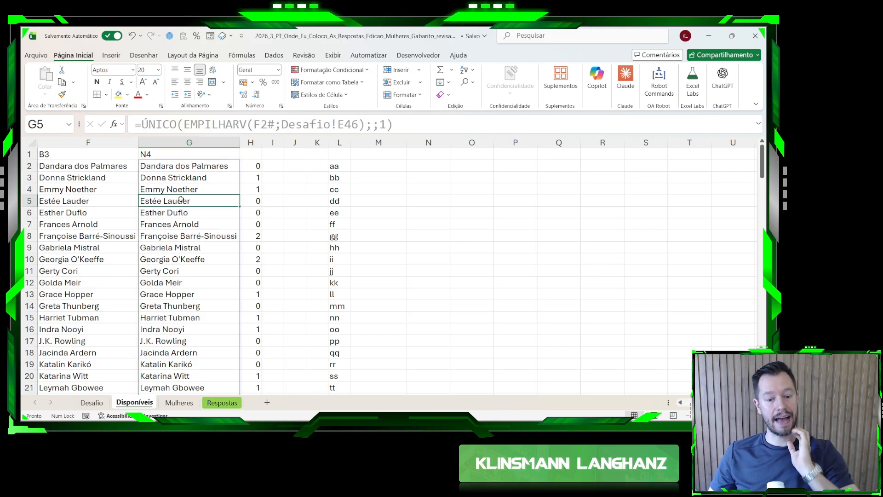
{"action": "left_click", "coordinate": [180, 165]}
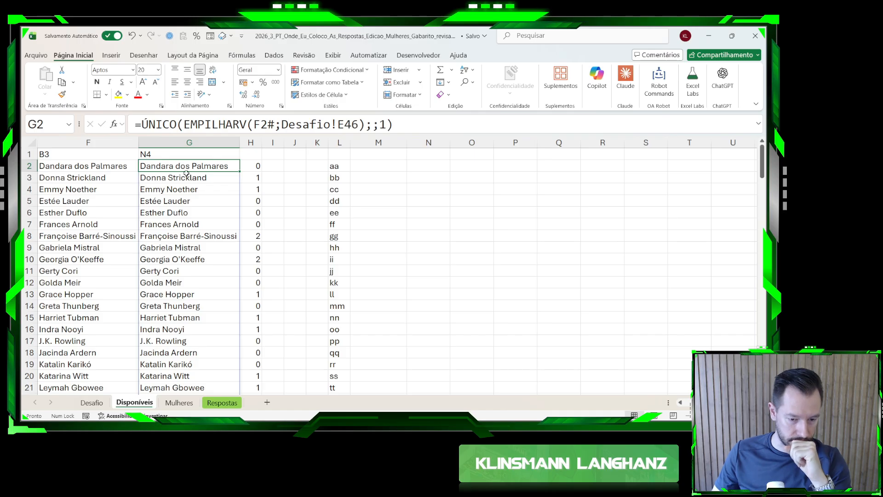
{"action": "left_click", "coordinate": [251, 142]}
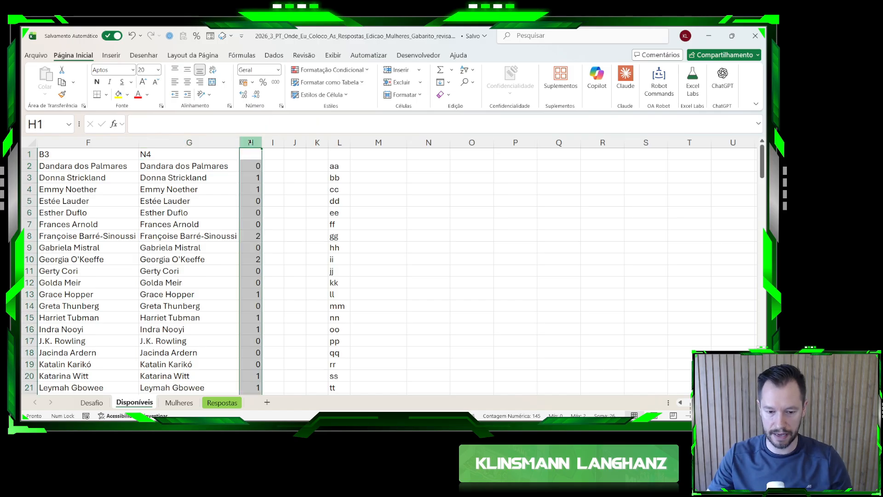
{"action": "key", "text": "ctrl+plus"}
{"action": "left_click", "coordinate": [271, 161]}
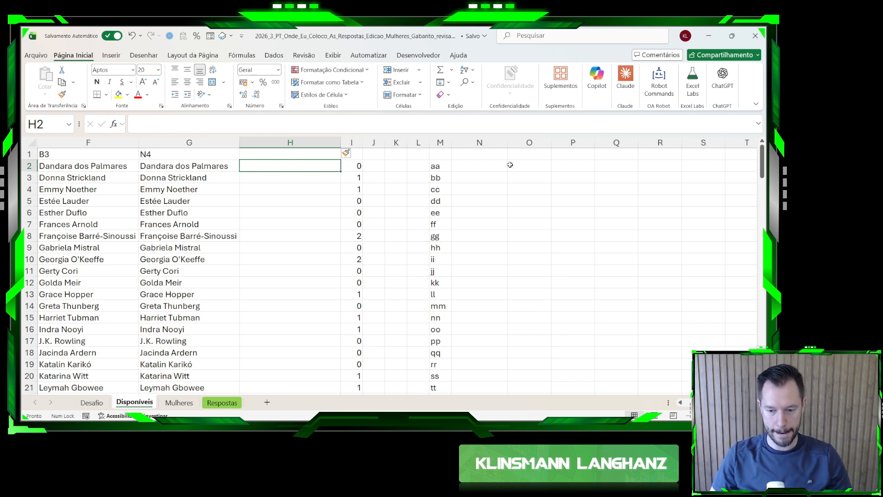
{"action": "left_click", "coordinate": [305, 149]}
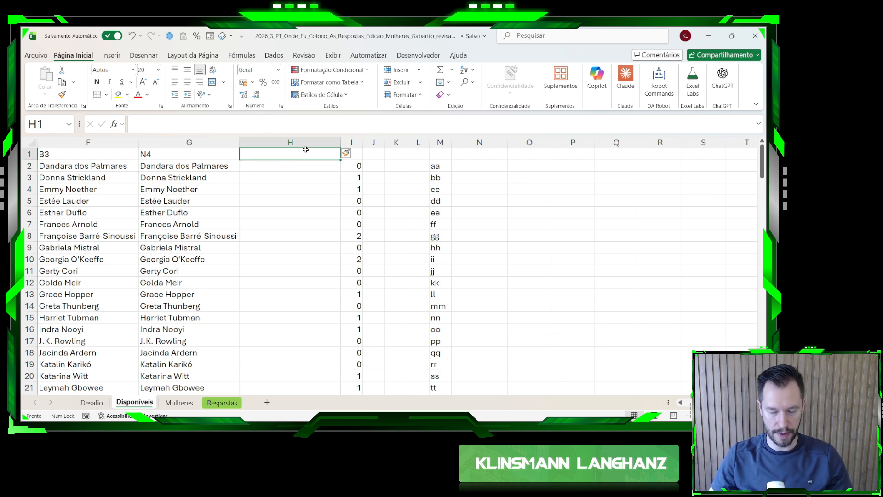
{"action": "type", "text": "Sem Acentos"}
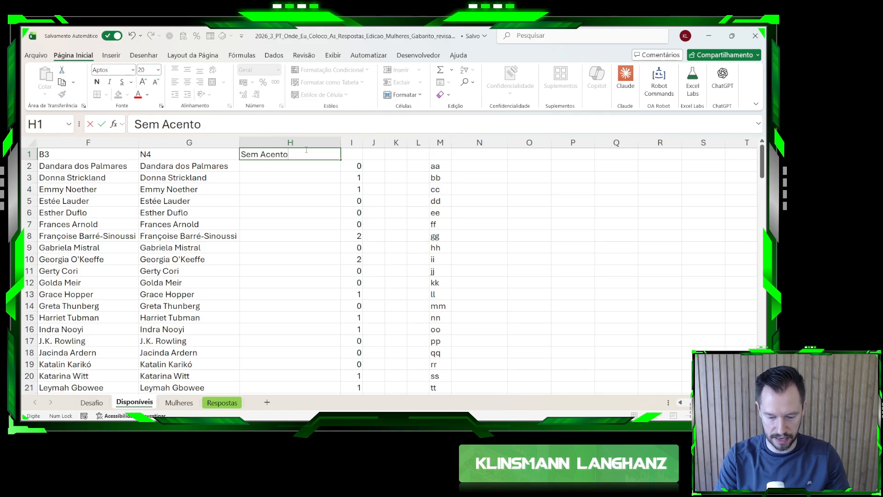
{"action": "key", "text": "Return"}
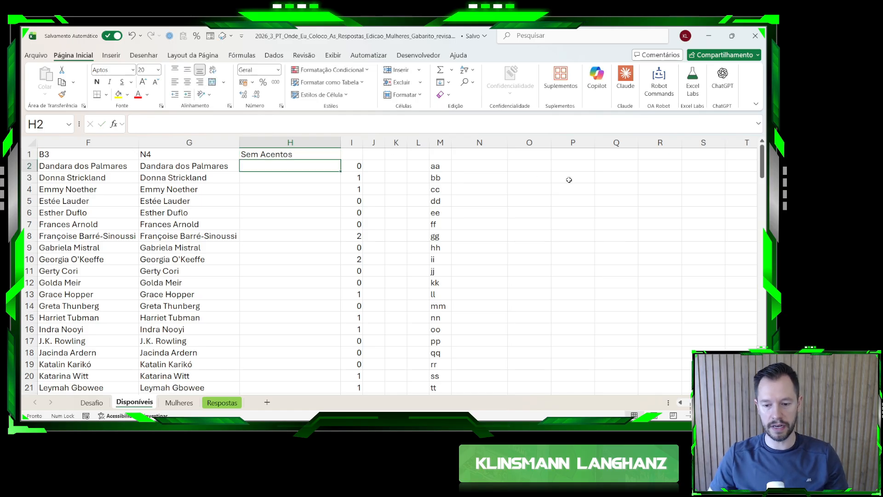
- Enter =REGEX.EXTRAIR(G2;".";1) in cell O2 to split the name in G2 into single characters across the row
{"action": "left_click", "coordinate": [578, 167]}
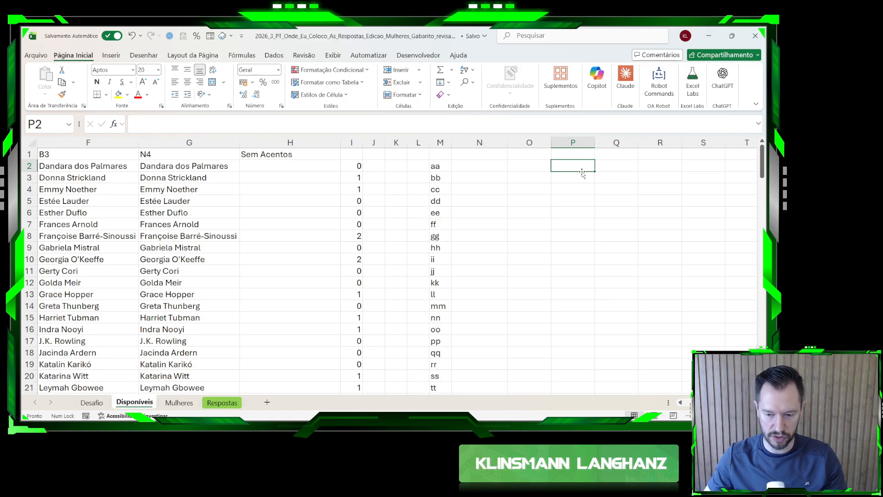
{"action": "left_click", "coordinate": [169, 165]}
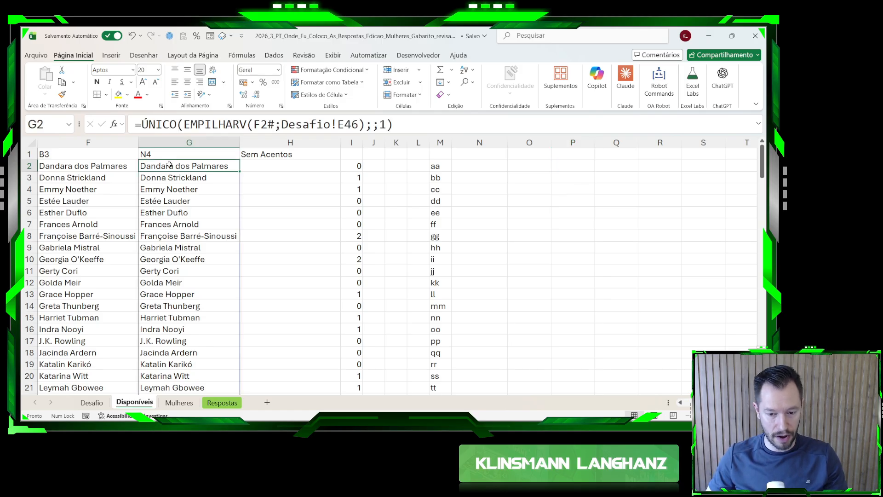
{"action": "left_click", "coordinate": [534, 163]}
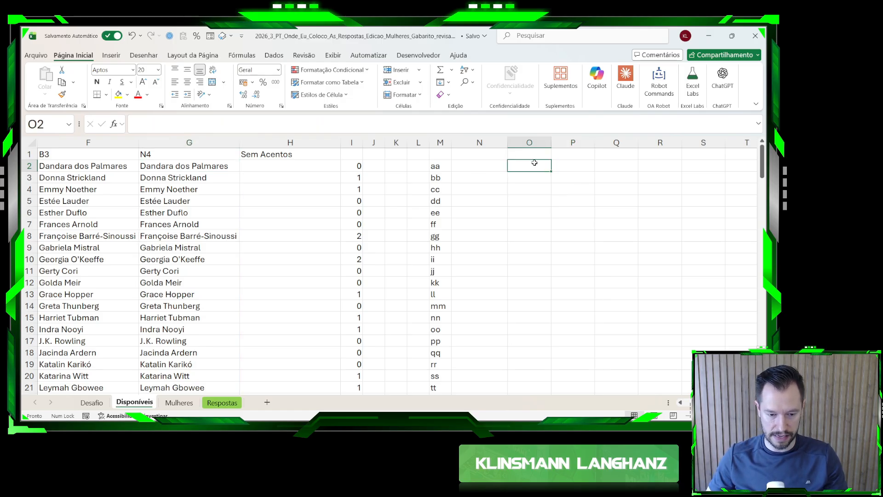
{"action": "type", "text": "=reg"}
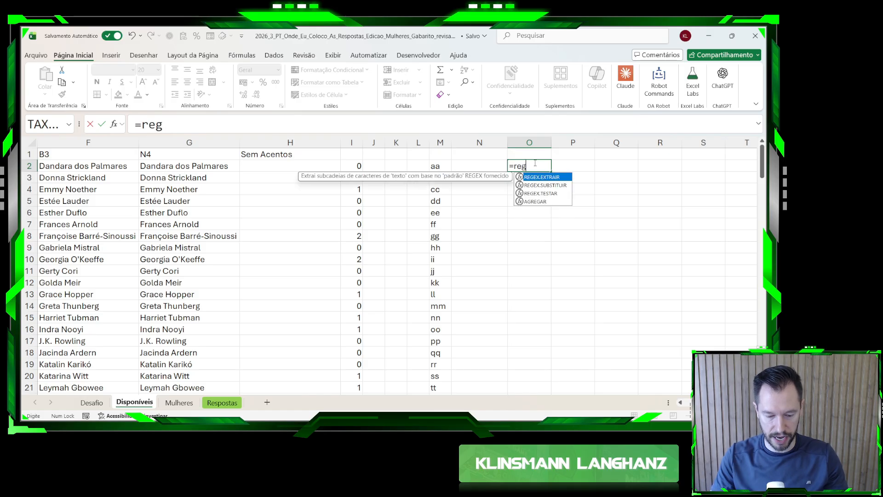
{"action": "key", "text": "Tab"}
{"action": "key", "text": "Left"}
{"action": "key", "text": "Left"}
{"action": "key", "text": "Left"}
{"action": "key", "text": "Left"}
{"action": "key", "text": "Left"}
{"action": "key", "text": "Left"}
{"action": "key", "text": "Left"}
{"action": "key", "text": "Left"}
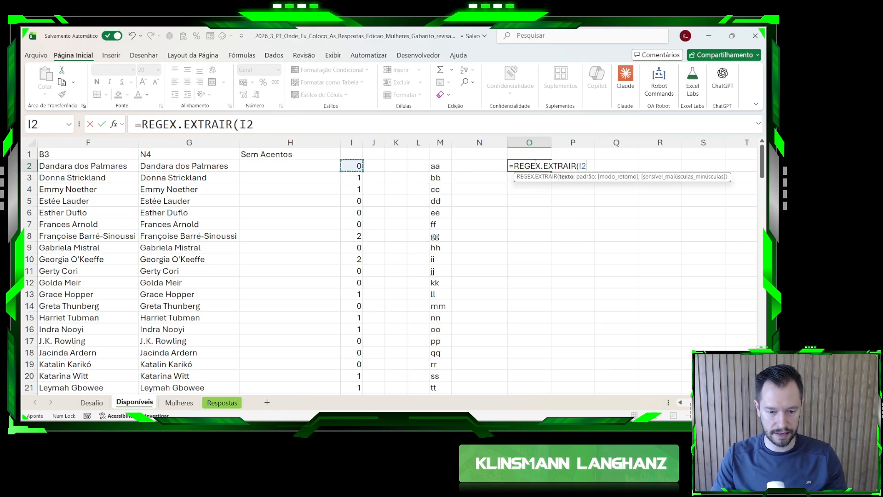
{"action": "key", "text": "Return"}
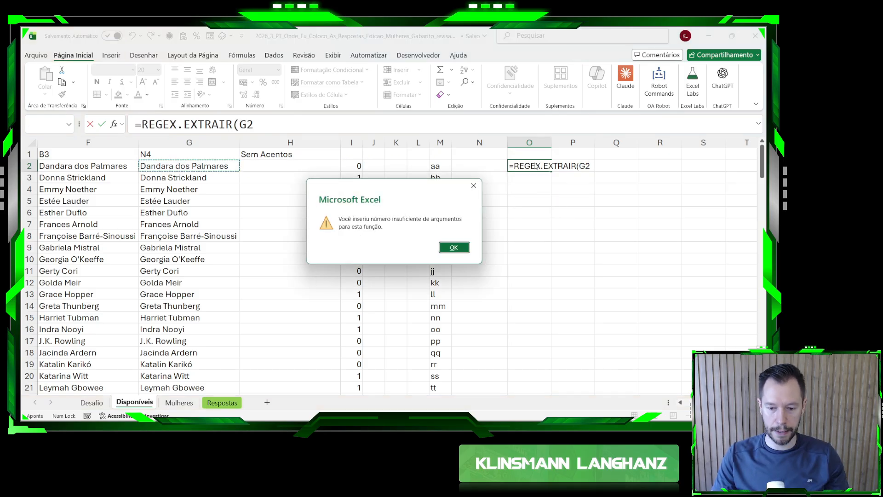
{"action": "key", "text": "Return"}
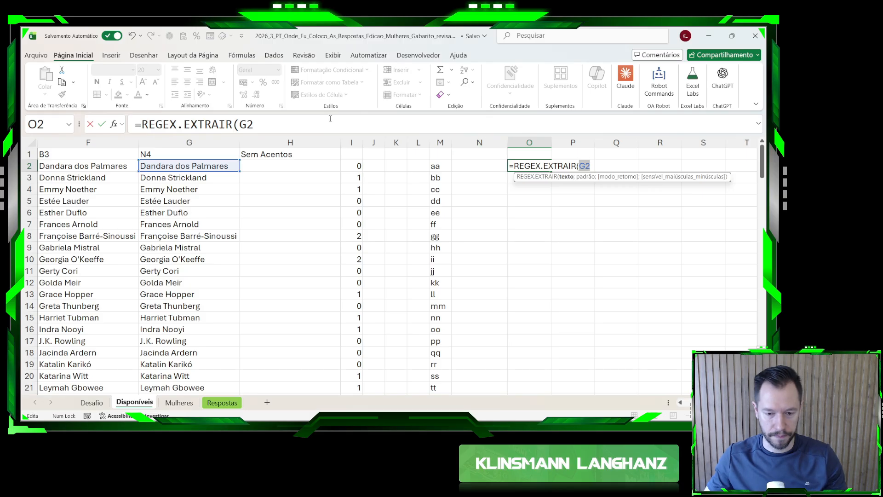
{"action": "left_click", "coordinate": [323, 121]}
{"action": "type", "text": ";"}
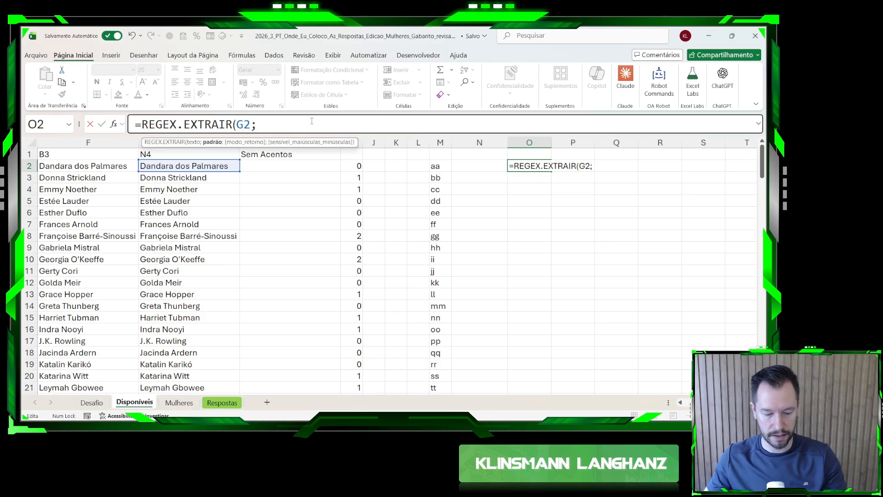
{"action": "type", "text": "\".\";"}
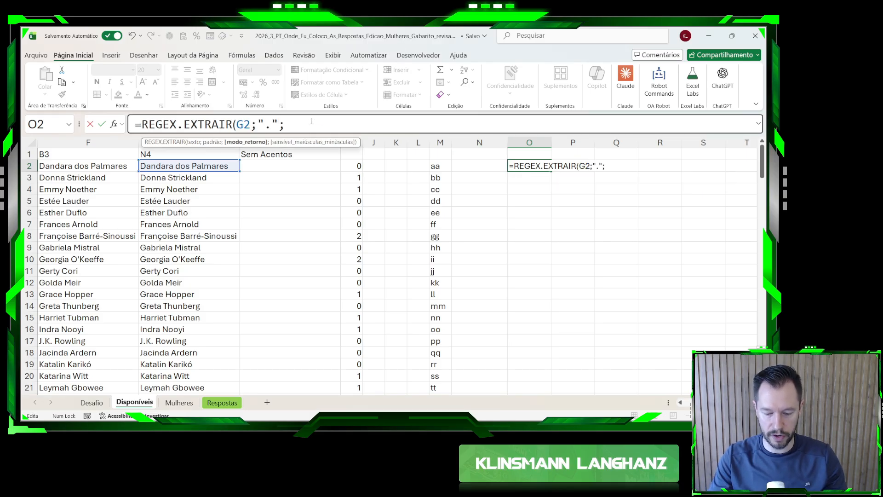
{"action": "type", "text": "1)"}
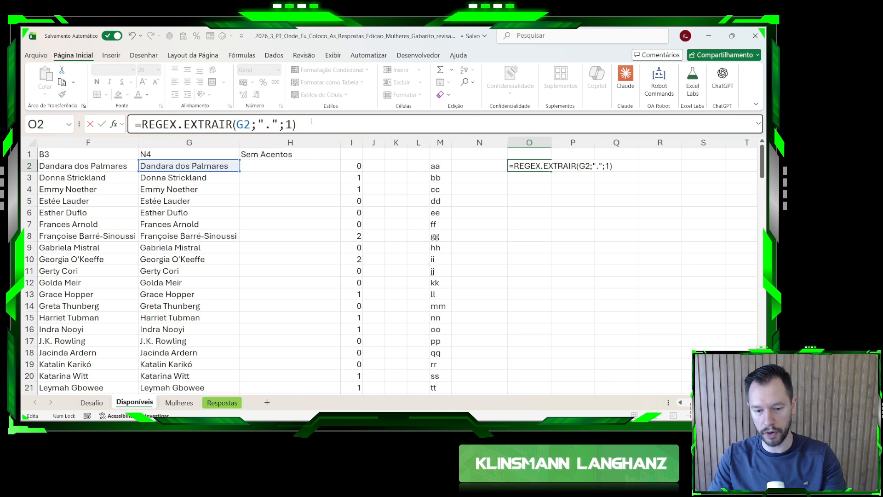
{"action": "key", "text": "Return"}
{"action": "left_click", "coordinate": [533, 163]}
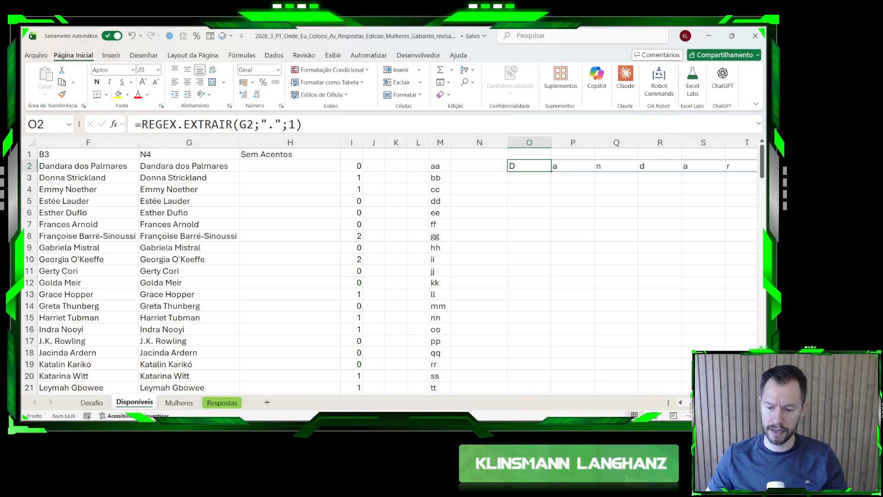
{"action": "scroll", "coordinate": [396, 271], "scroll_direction": "right", "scroll_amount": 5}
{"action": "scroll", "coordinate": [397, 271], "scroll_direction": "left", "scroll_amount": 5}
{"action": "scroll", "coordinate": [396, 271], "scroll_direction": "right", "scroll_amount": 3}
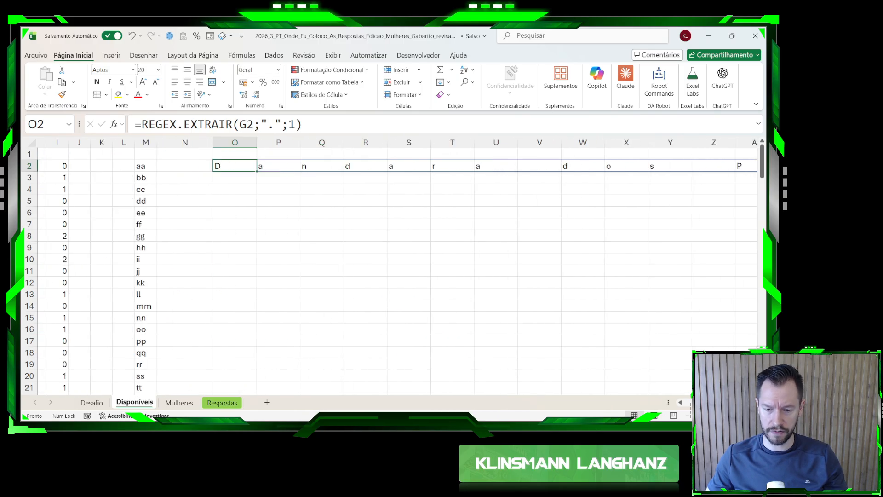
{"action": "scroll", "coordinate": [397, 272], "scroll_direction": "left", "scroll_amount": 2}
{"action": "left_click", "coordinate": [458, 179]}
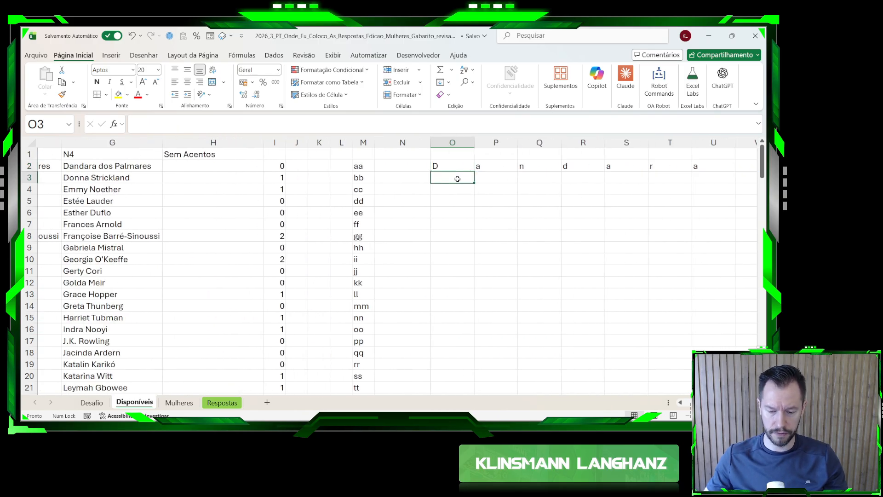
{"action": "type", "text": "=procx("}
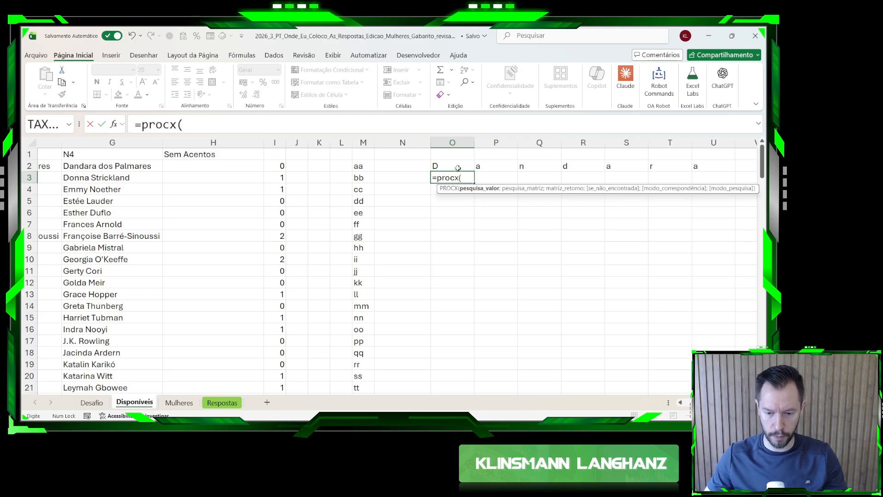
{"action": "left_click", "coordinate": [457, 168]}
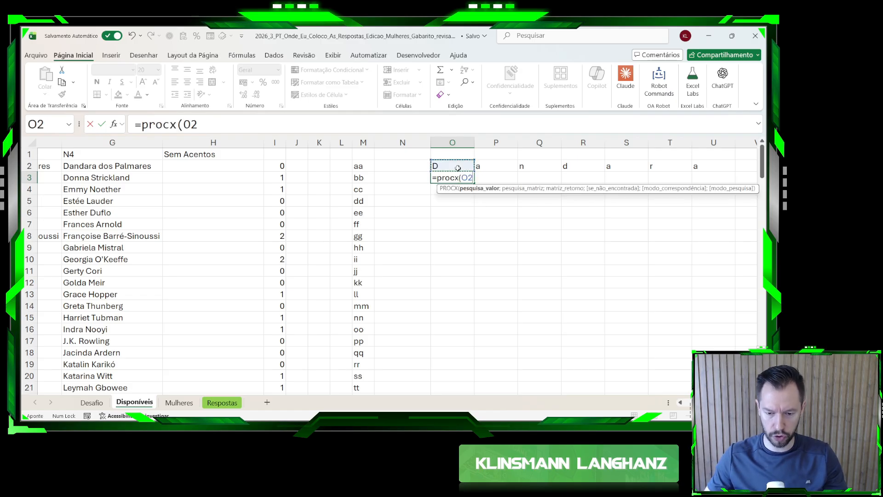
{"action": "type", "text": "#;"}
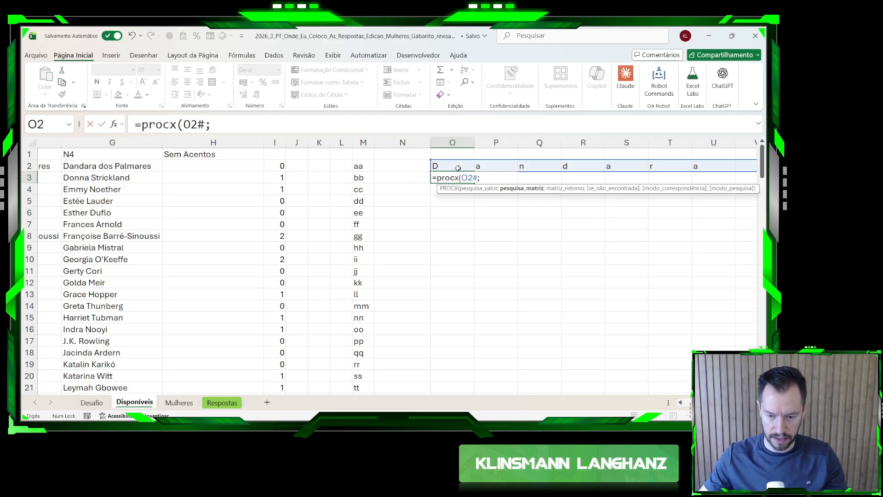
{"action": "left_click", "coordinate": [190, 402]}
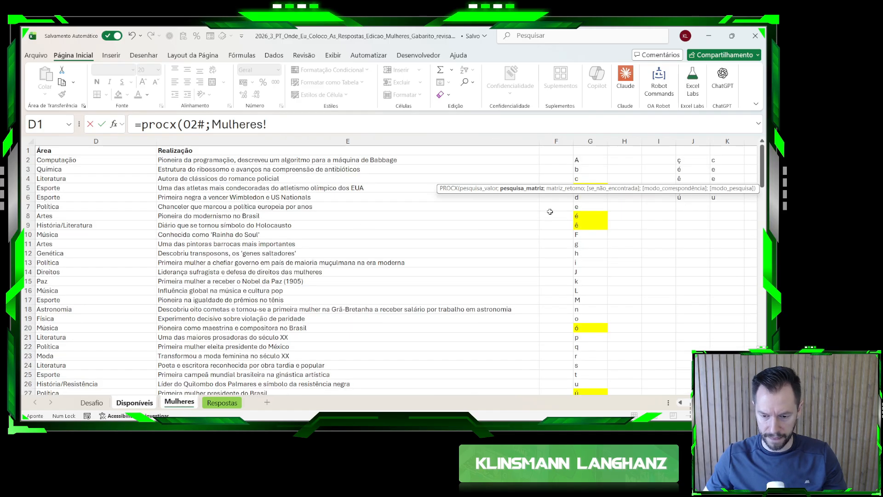
{"action": "left_click", "coordinate": [588, 141]}
{"action": "type", "text": ";"}
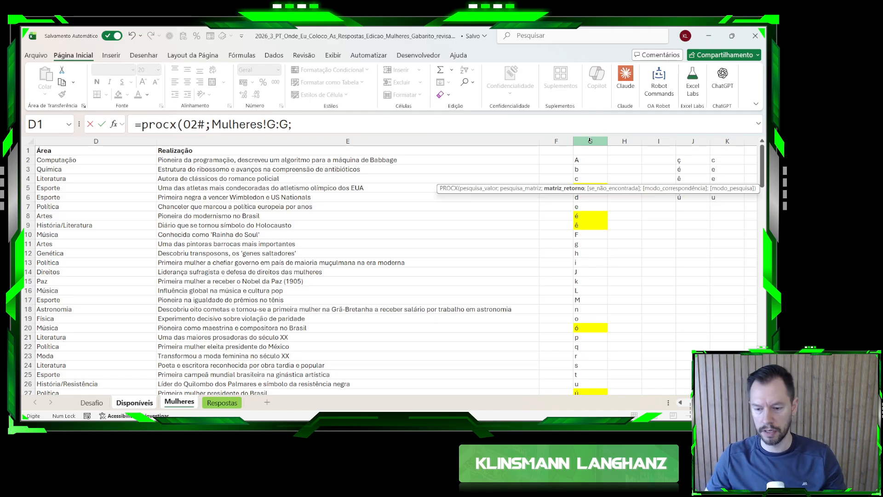
{"action": "key", "text": "Escape"}
- Start a PROCX formula in O3 that looks up O2# in Mulheres!J2:J6 and returns Mulheres!K2:K6
{"action": "type", "text": "=procx("}
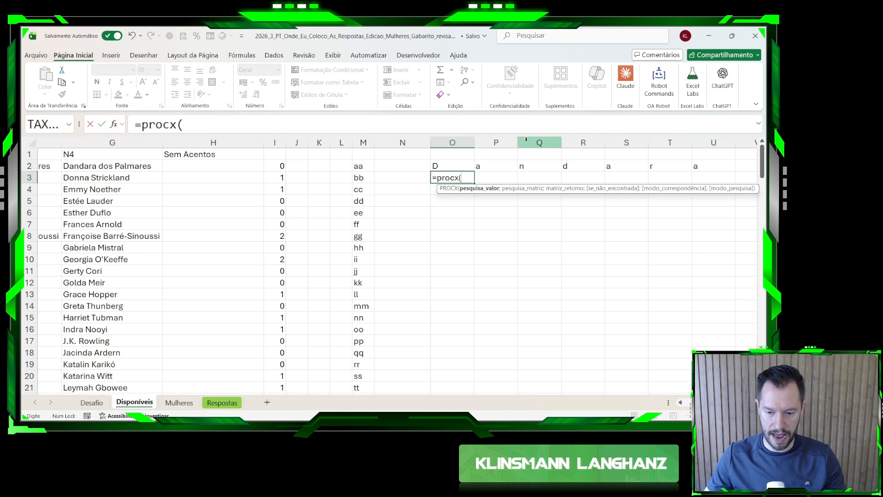
{"action": "left_click", "coordinate": [469, 165]}
{"action": "type", "text": "#"}
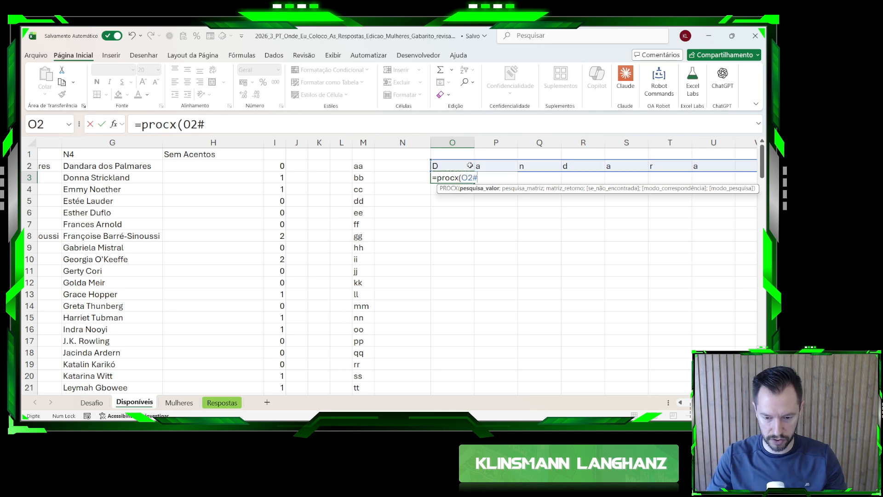
{"action": "type", "text": ";"}
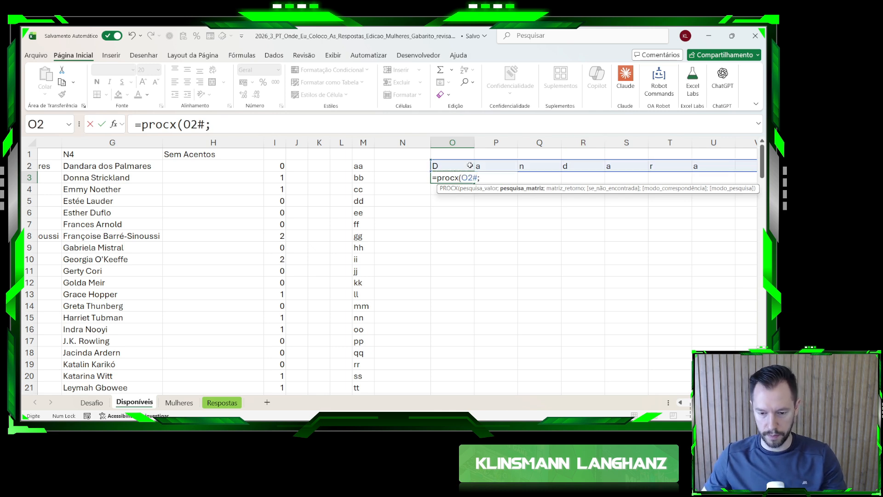
{"action": "left_click", "coordinate": [178, 405]}
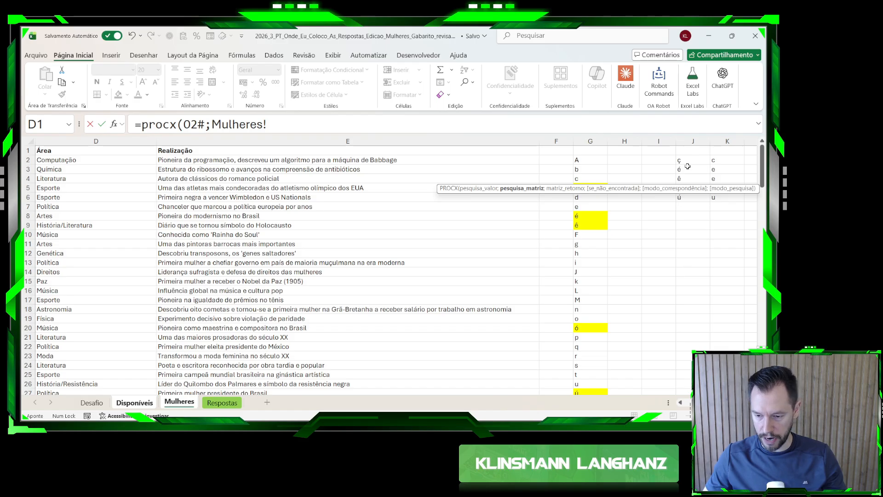
{"action": "left_click_drag", "start_coordinate": [691, 159], "coordinate": [692, 198]}
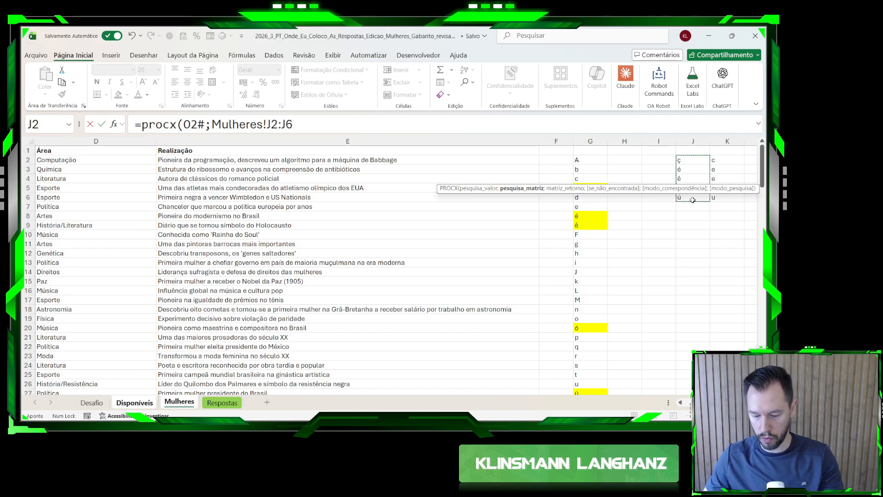
{"action": "type", "text": ";"}
{"action": "left_click_drag", "start_coordinate": [714, 160], "coordinate": [720, 193]}
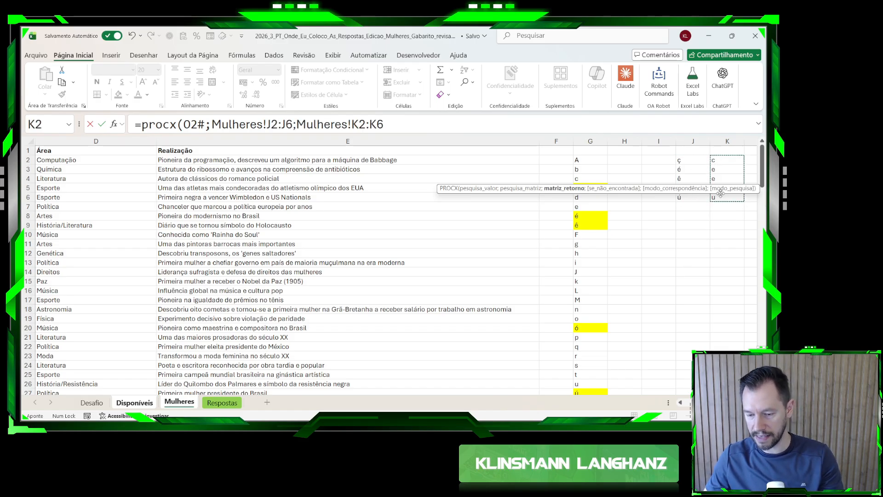
{"action": "type", "text": ";"}
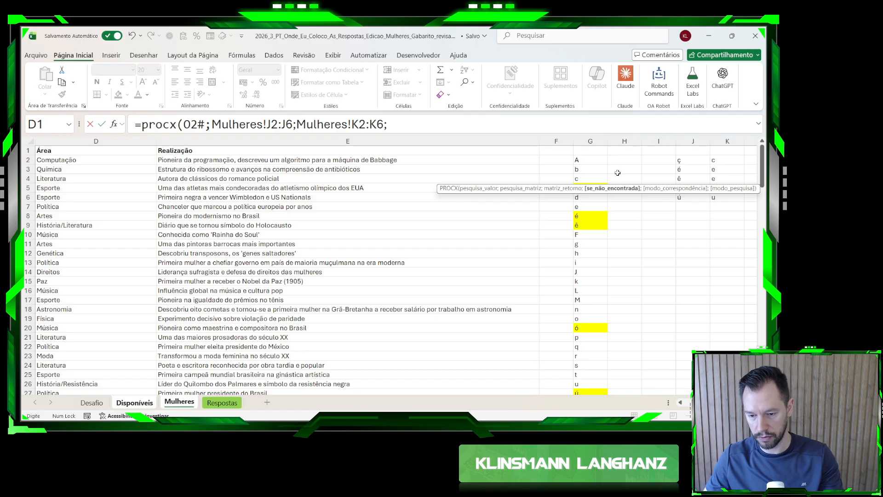
- Nest PROCX(O2#;Mulheres!G:G;Mulheres!G:G) as the not-found argument and enter the formula in O3
{"action": "type", "text": "procx("}
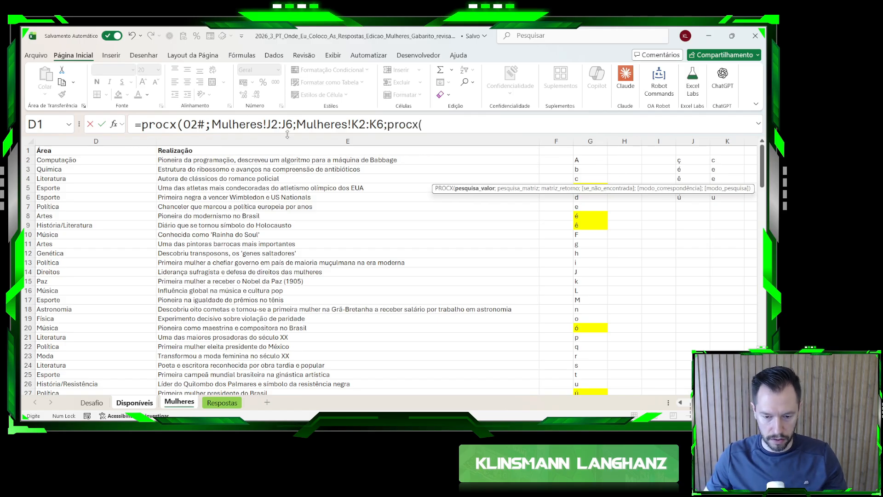
{"action": "double_click", "coordinate": [185, 121]}
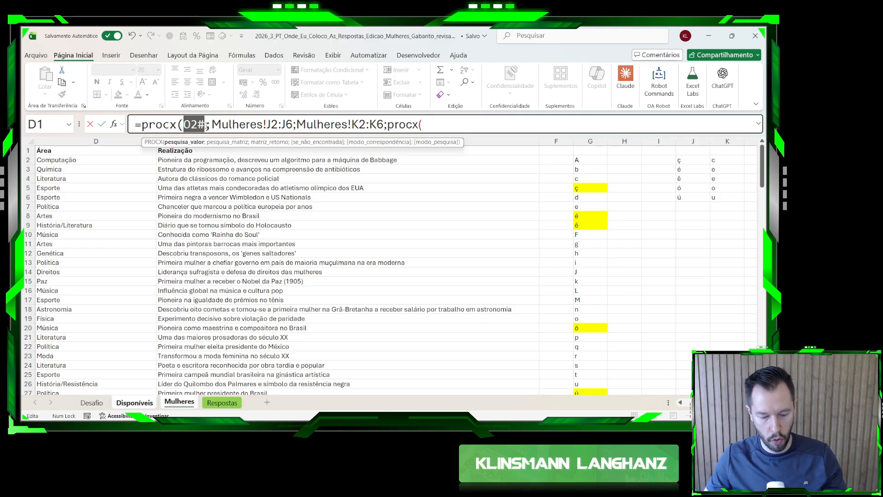
{"action": "left_click", "coordinate": [433, 122]}
{"action": "key", "text": "ctrl+v"}
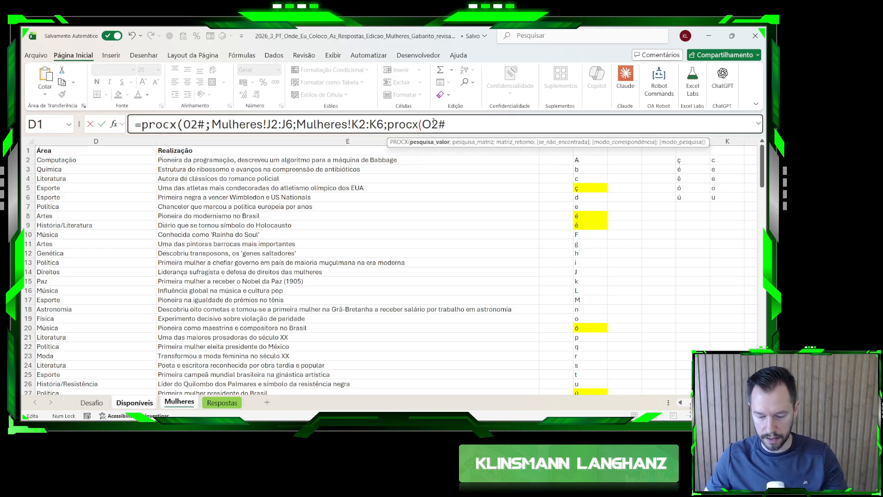
{"action": "type", "text": ";"}
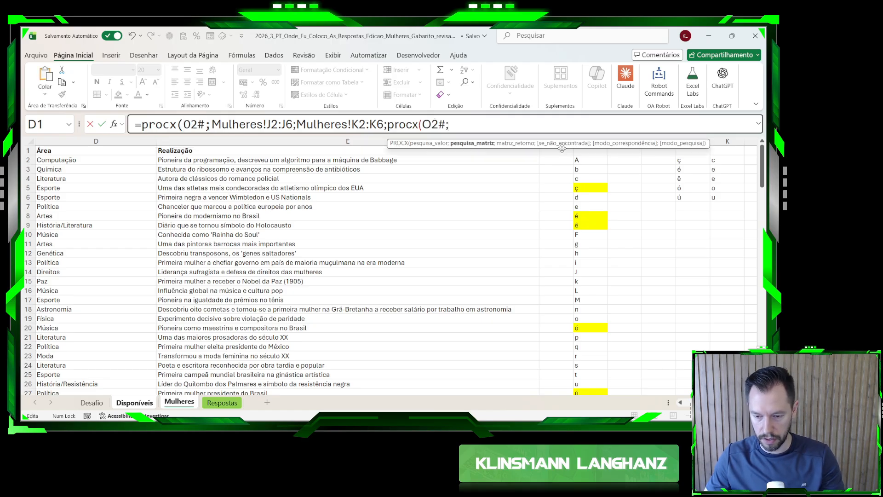
{"action": "left_click_drag", "start_coordinate": [561, 148], "coordinate": [562, 161]}
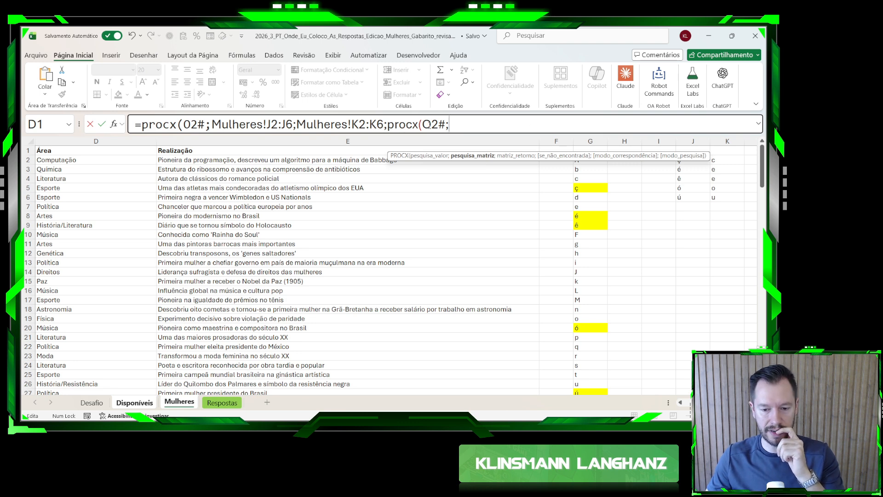
{"action": "left_click_drag", "start_coordinate": [591, 157], "coordinate": [587, 176]}
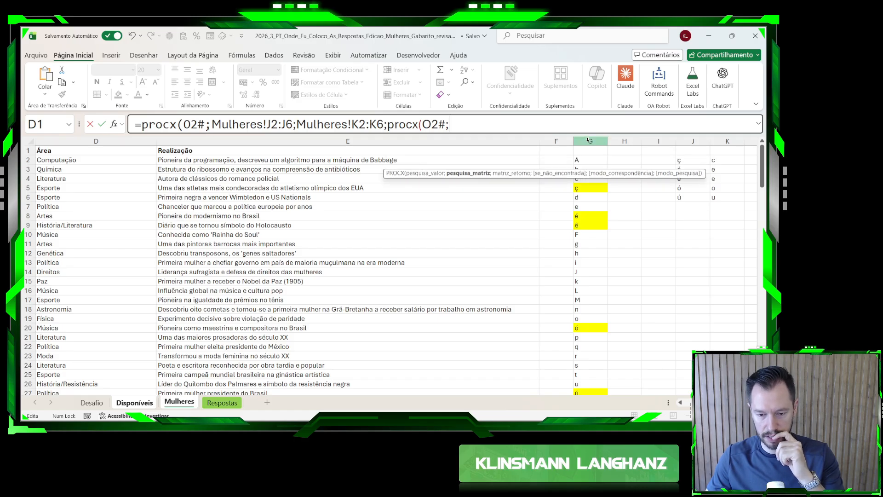
{"action": "left_click", "coordinate": [589, 140]}
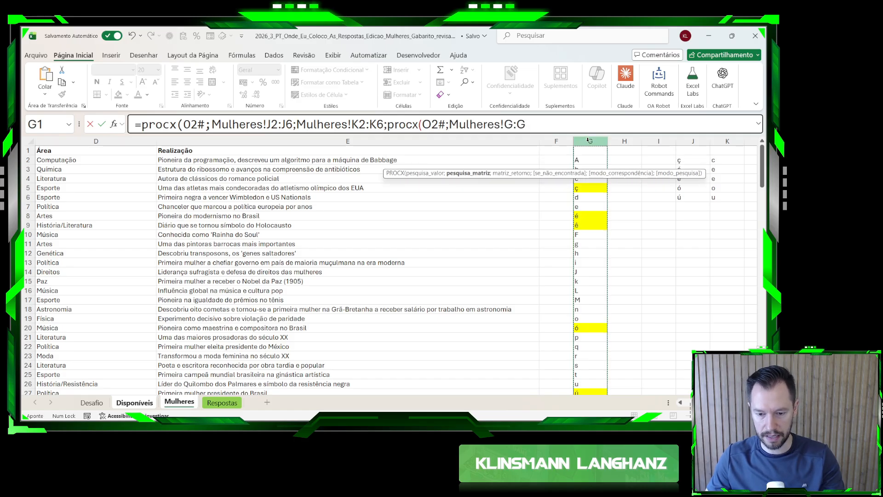
{"action": "type", "text": ";"}
{"action": "left_click", "coordinate": [589, 140]}
{"action": "type", "text": ")"}
{"action": "key", "text": "Return"}
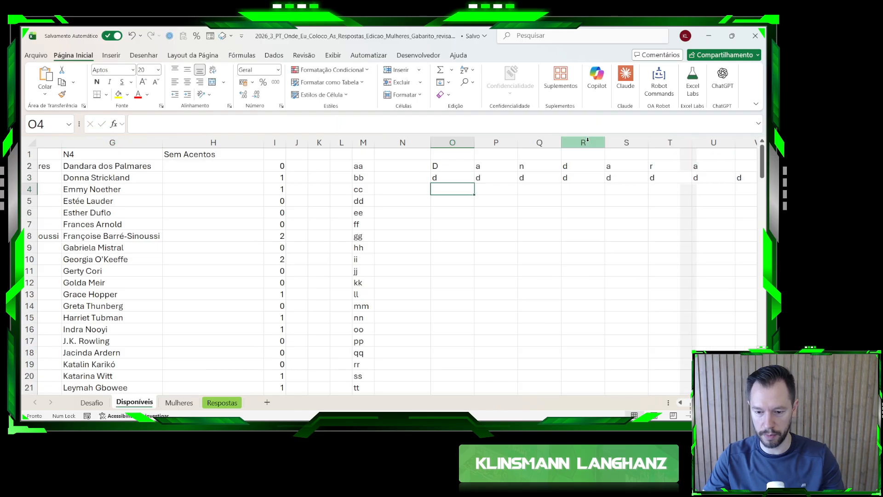
- Examine the nested PROCX in the O3 formula, then clear the formula from the cell
{"action": "key", "text": "Up"}
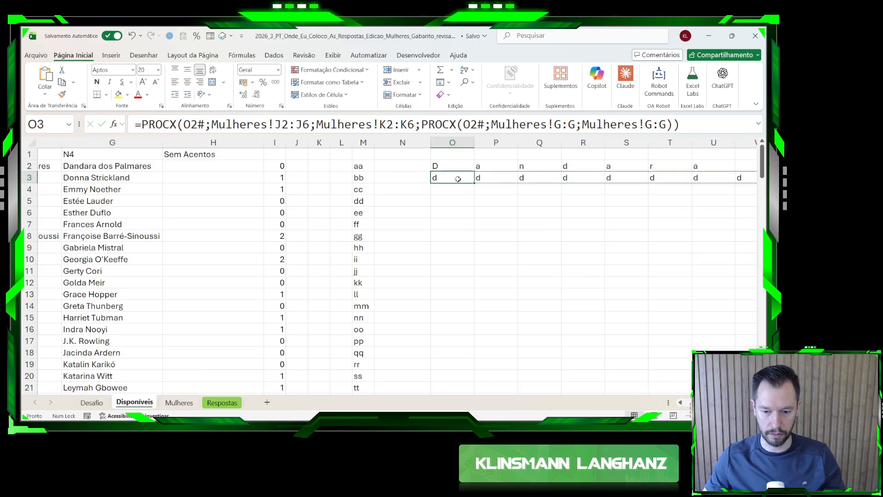
{"action": "left_click", "coordinate": [474, 125]}
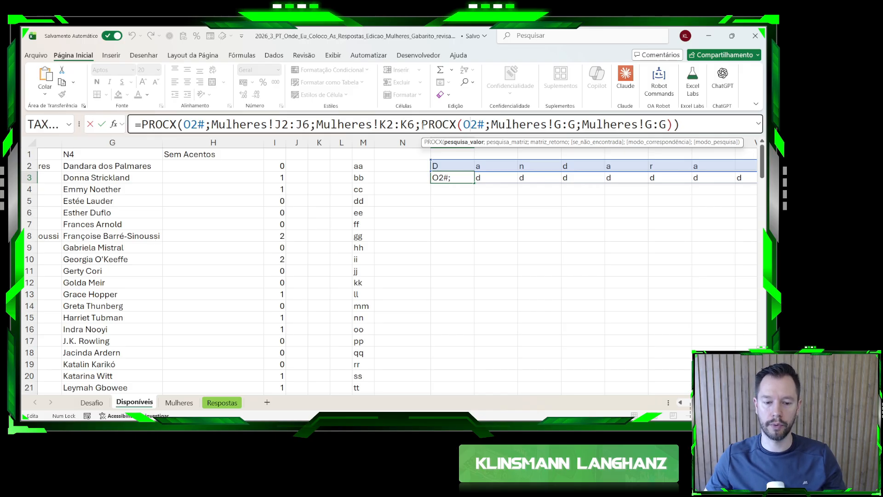
{"action": "left_click_drag", "start_coordinate": [422, 125], "coordinate": [688, 134]}
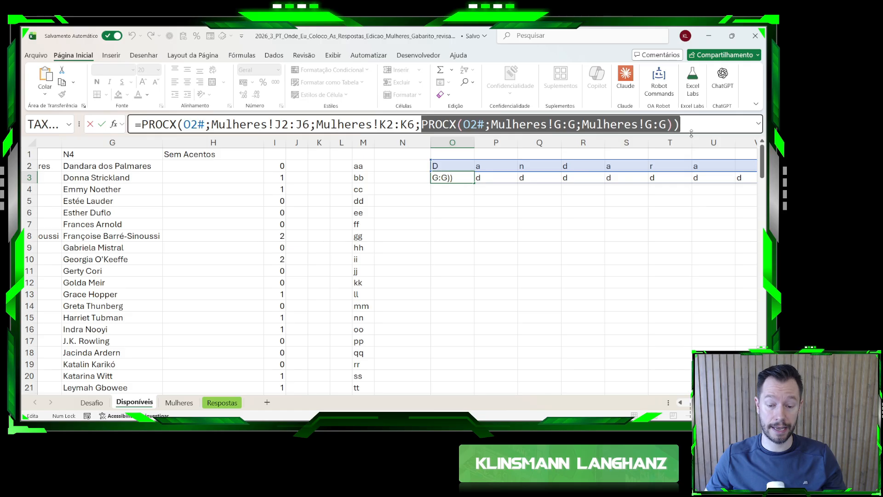
{"action": "key", "text": "Escape"}
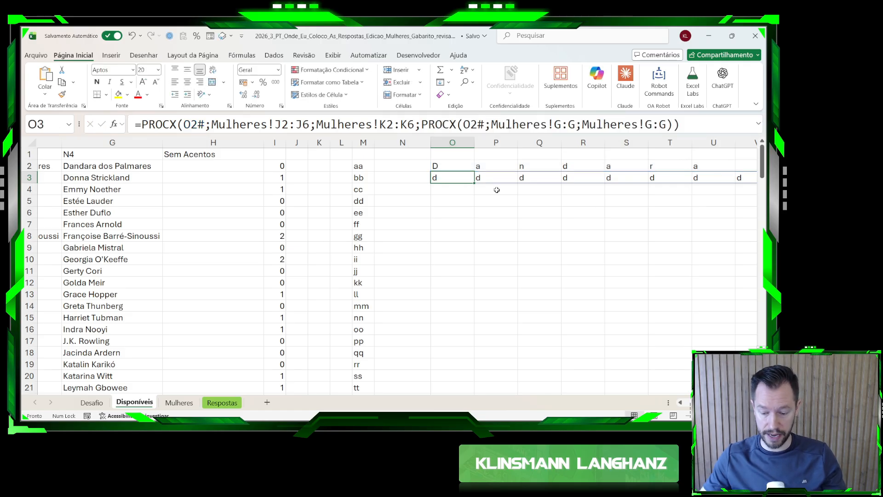
{"action": "key", "text": "Delete"}
{"action": "type", "text": "=let("}
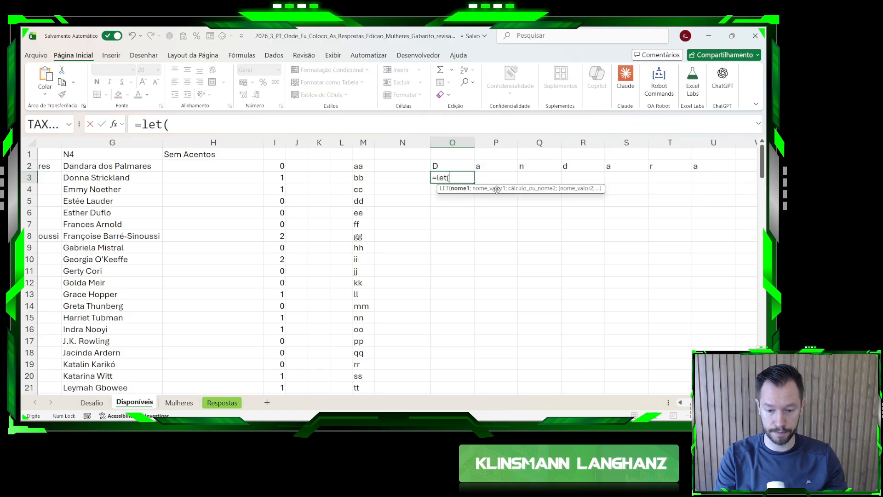
{"action": "key", "text": "alt+Return"}
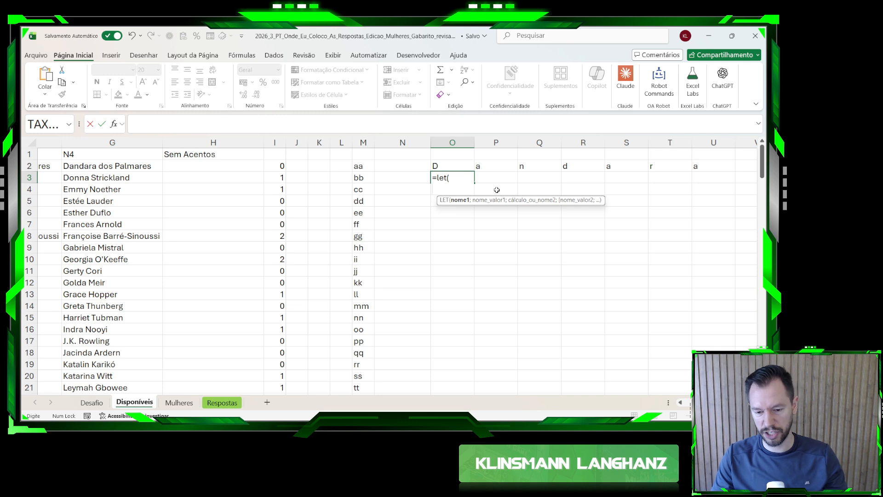
{"action": "key", "text": "Escape"}
{"action": "key", "text": "Up"}
{"action": "key", "text": "Down"}
{"action": "key", "text": "Up"}
{"action": "key", "text": "Down"}
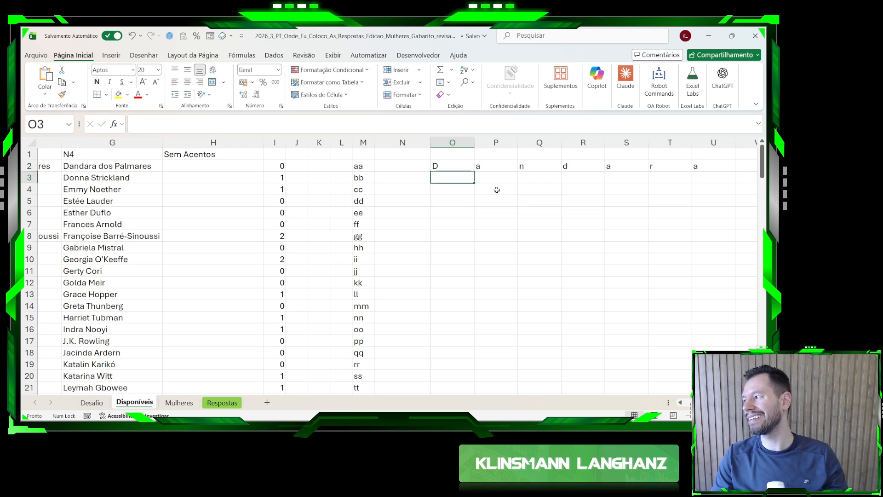
{"action": "key", "text": "Up"}
{"action": "key", "text": "Right"}
{"action": "key", "text": "Left"}
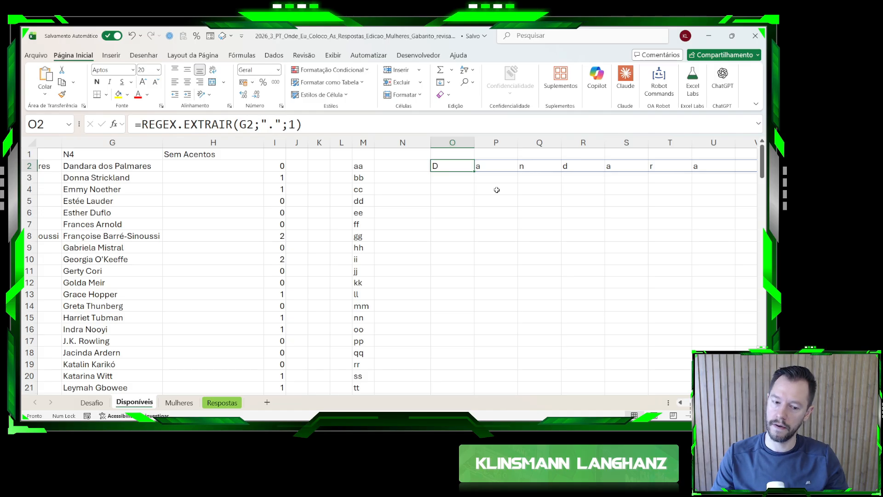
{"action": "key", "text": "Right"}
{"action": "key", "text": "Left"}
{"action": "key", "text": "ctrl+Right"}
{"action": "key", "text": "ctrl+Left"}
{"action": "key", "text": "Left"}
{"action": "key", "text": "Left"}
{"action": "key", "text": "Left"}
{"action": "key", "text": "Left"}
{"action": "key", "text": "Left"}
{"action": "key", "text": "Left"}
{"action": "key", "text": "Left"}
{"action": "key", "text": "Left"}
{"action": "key", "text": "Right"}
{"action": "key", "text": "Right"}
{"action": "key", "text": "Right"}
{"action": "key", "text": "Right"}
{"action": "key", "text": "Right"}
{"action": "key", "text": "Right"}
{"action": "key", "text": "Right"}
{"action": "key", "text": "Right"}
{"action": "key", "text": "Right"}
{"action": "key", "text": "Right"}
{"action": "key", "text": "Left"}
{"action": "key", "text": "Left"}
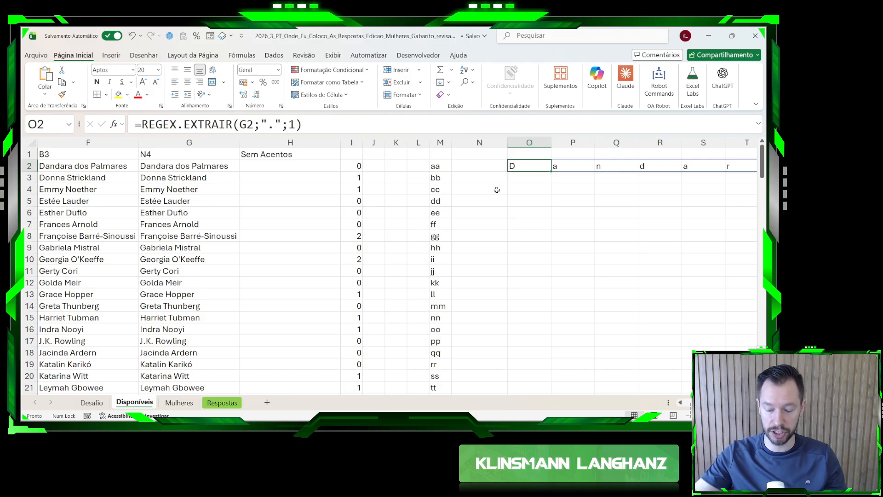
{"action": "key", "text": "Right"}
{"action": "key", "text": "Left"}
{"action": "key", "text": "Delete"}
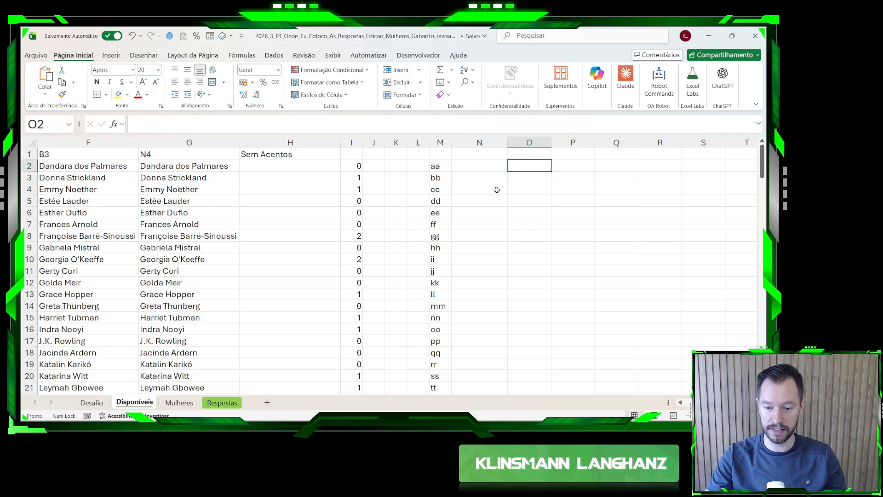
{"action": "key", "text": "ctrl+z"}
{"action": "key", "text": "Right"}
{"action": "key", "text": "Left"}
{"action": "key", "text": "Down"}
{"action": "key", "text": "Up"}
{"action": "key", "text": "Down"}
{"action": "key", "text": "Down"}
{"action": "key", "text": "Down"}
{"action": "key", "text": "Up"}
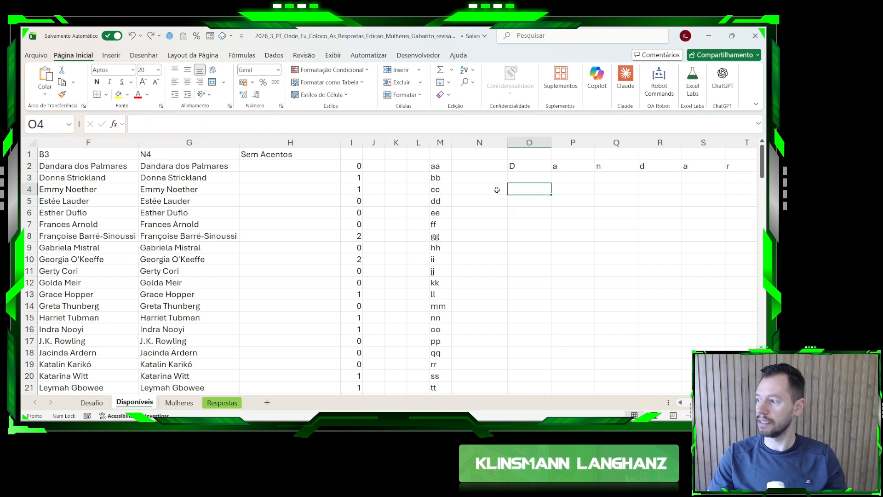
{"action": "key", "text": "Up"}
{"action": "key", "text": "Up"}
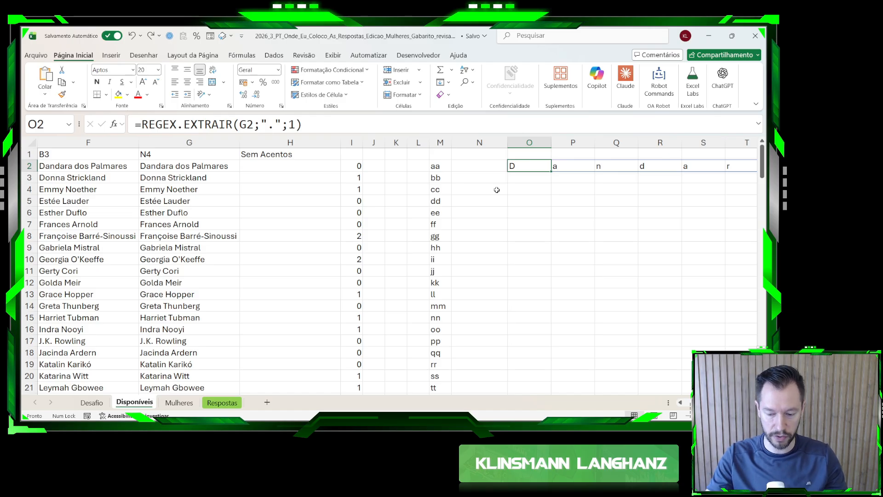
- Replace the formula in O2 with a REDUCE that uses G2 as initial value and Mulheres!J2:K6 as array
{"action": "key", "text": "Delete"}
{"action": "type", "text": "=reduce("}
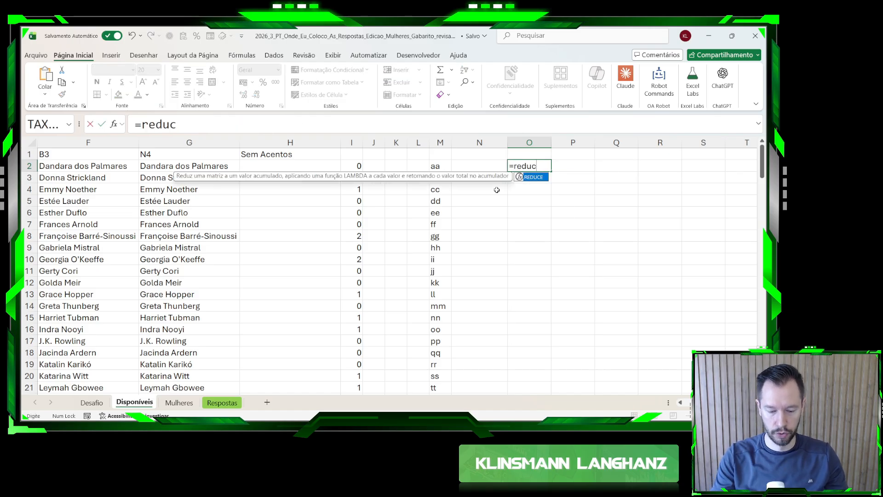
{"action": "left_click", "coordinate": [186, 164]}
{"action": "type", "text": ";"}
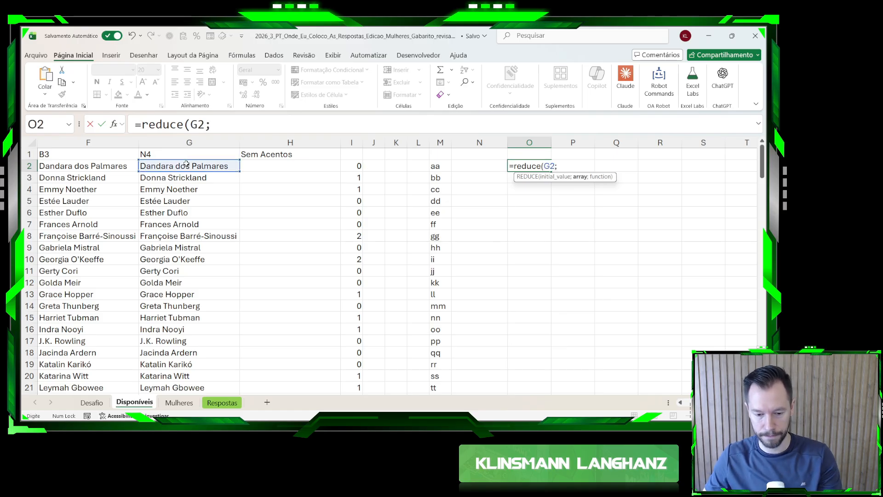
{"action": "left_click", "coordinate": [179, 403]}
{"action": "left_click_drag", "start_coordinate": [690, 159], "coordinate": [713, 196]}
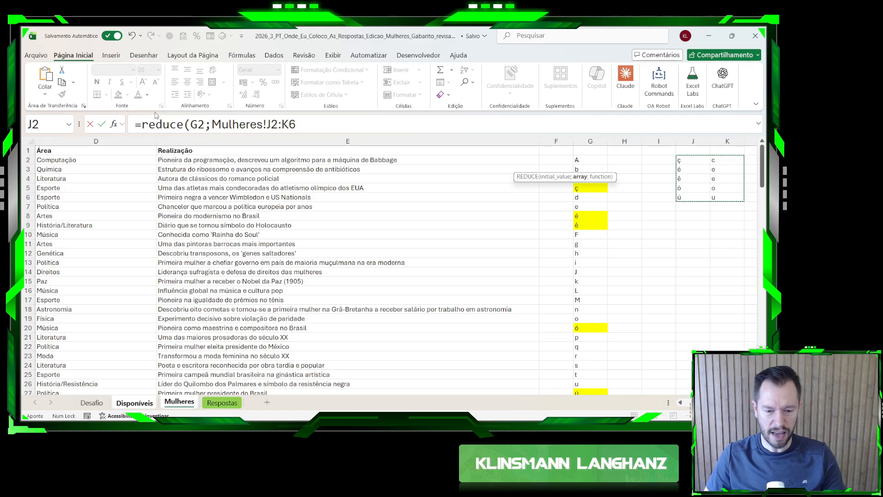
- Add a LAMBDA with parameters i and a to the REDUCE, starting a SUBSTITUIR that takes i as its text
{"action": "left_click", "coordinate": [316, 124]}
{"action": "type", "text": ";lamb"}
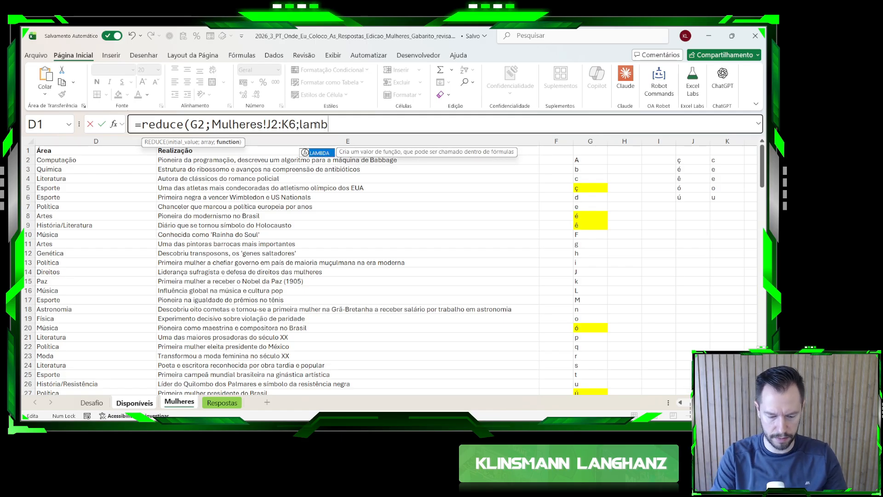
{"action": "type", "text": "da(i;a"}
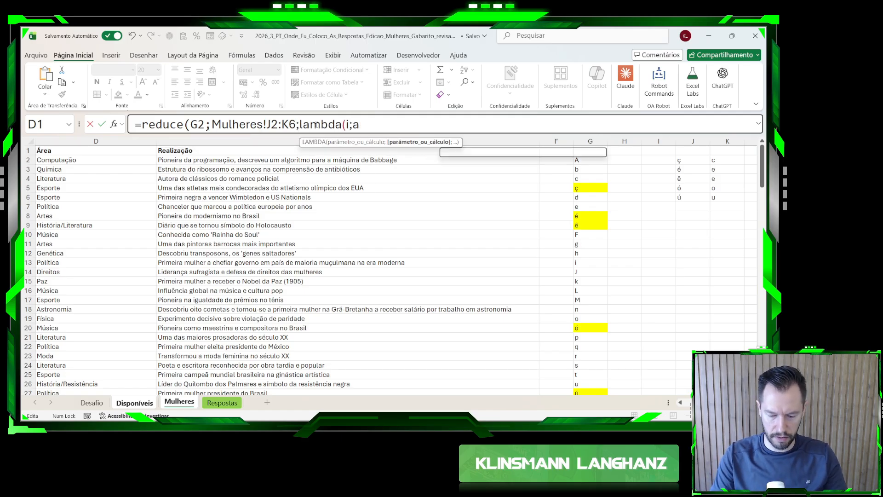
{"action": "type", "text": ";sub"}
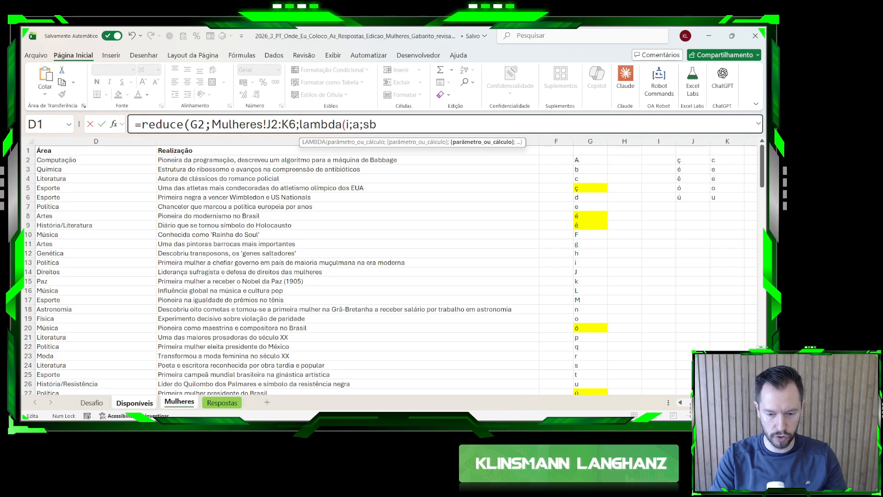
{"action": "type", "text": "s"}
{"action": "key", "text": "Tab"}
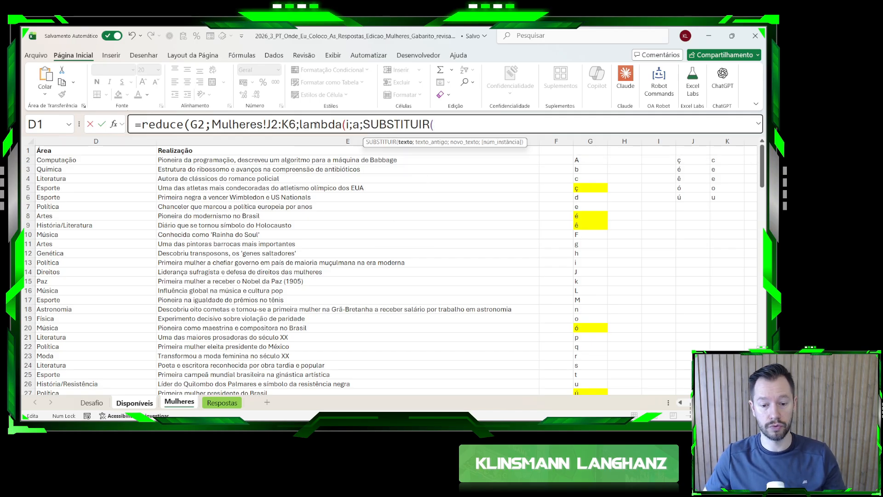
{"action": "type", "text": "i;"}
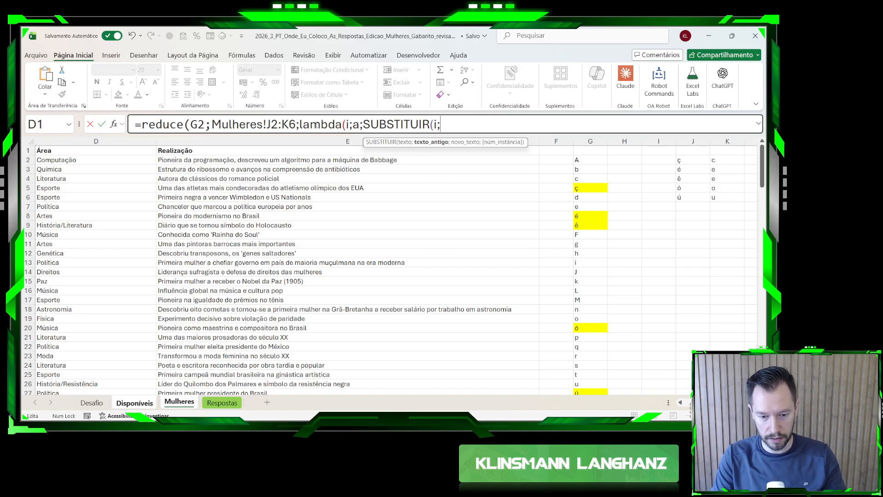
- Complete the SUBSTITUIR with PEGAR(a;;1) as old text and PEGAR(a;;-1) as new text, and enter the formula in O2
{"action": "type", "text": "pegar("}
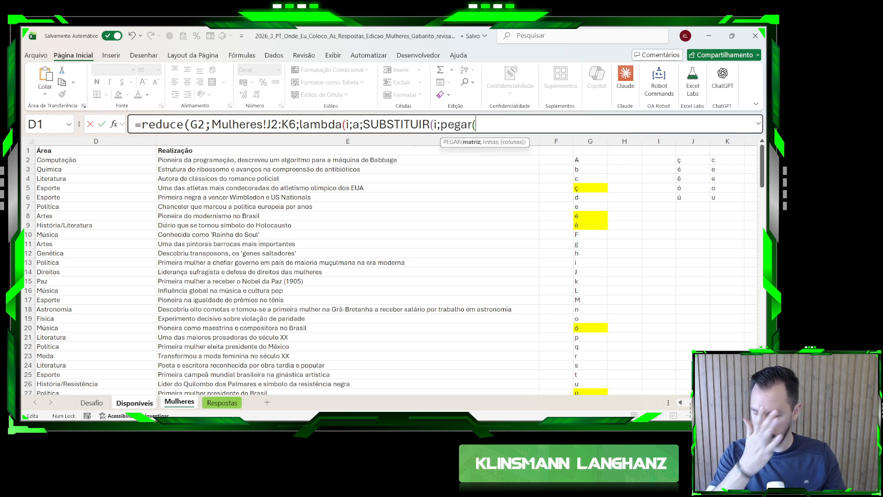
{"action": "type", "text": "a;"}
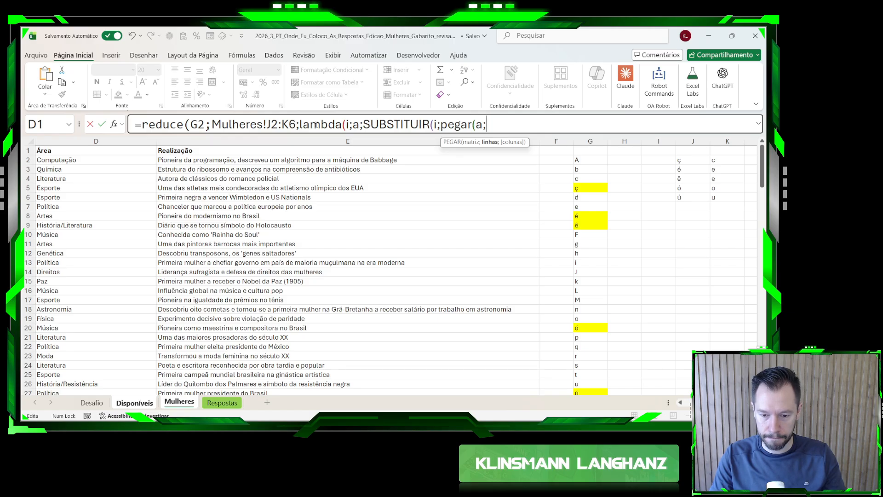
{"action": "type", "text": ";1)"}
{"action": "type", "text": ";"}
{"action": "type", "text": "pegar(a"}
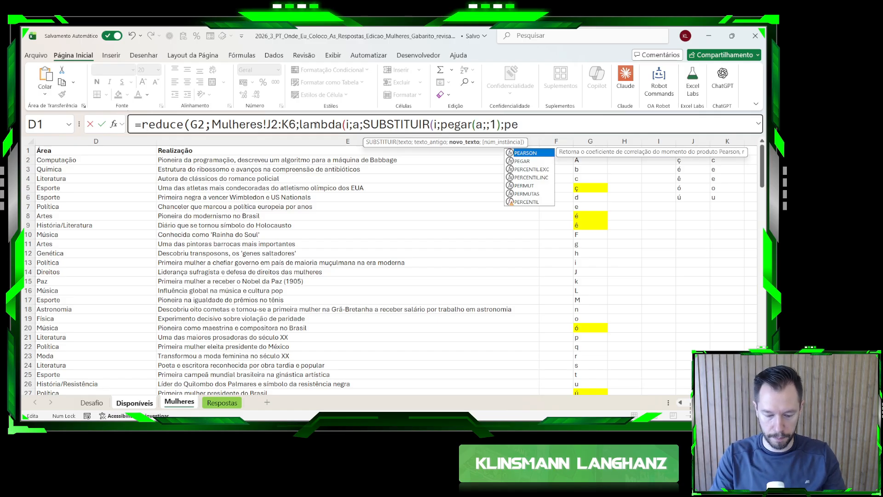
{"action": "type", "text": ";"}
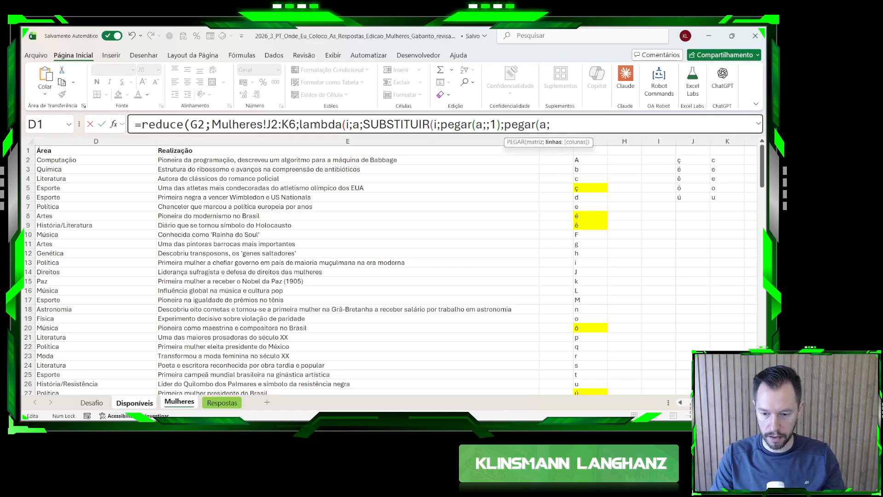
{"action": "type", "text": ";-1)))"}
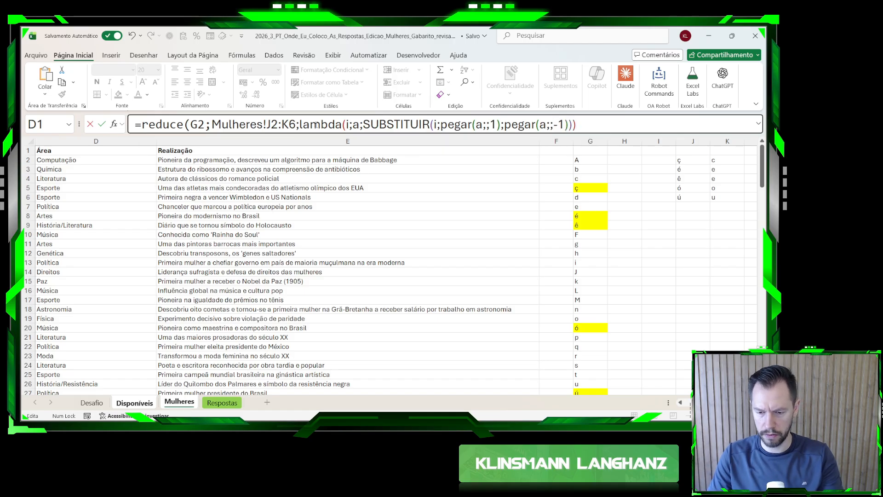
{"action": "key", "text": "Return"}
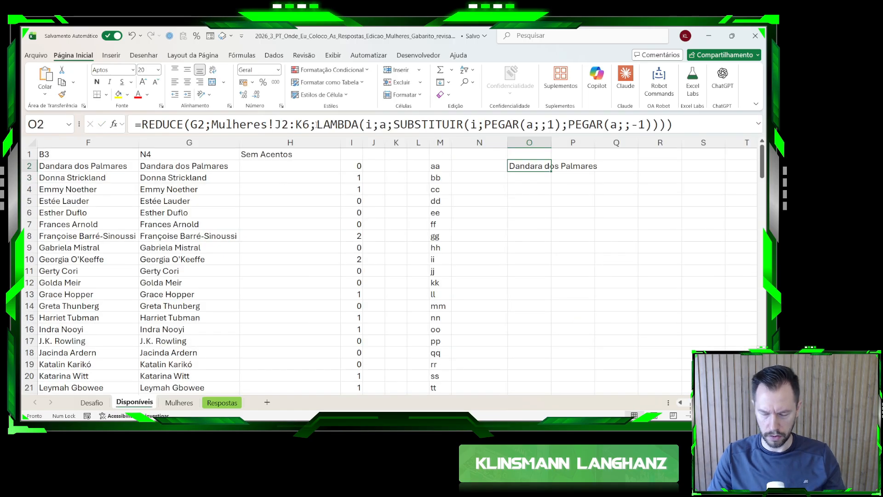
- Make the Mulheres mapping range in the O2 formula absolute as $J$2:$K$6
{"action": "left_click", "coordinate": [287, 124]}
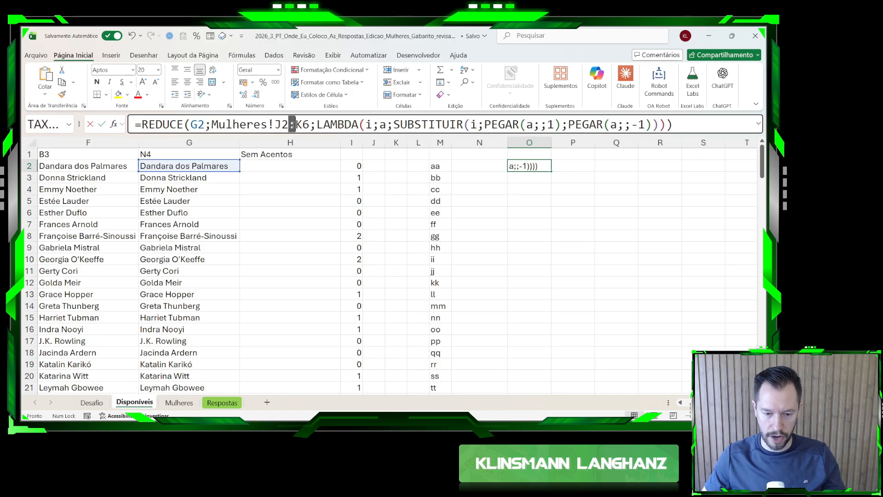
{"action": "key", "text": "F4"}
{"action": "key", "text": "Return"}
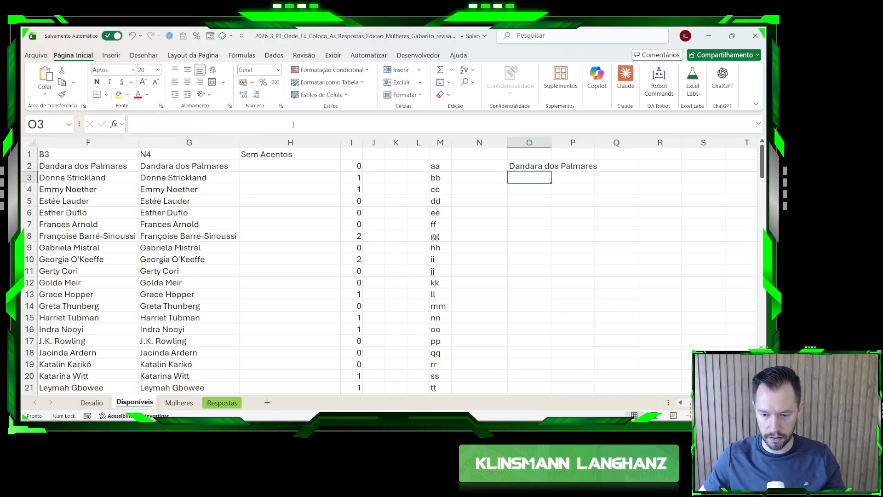
{"action": "left_click", "coordinate": [528, 166]}
{"action": "left_click", "coordinate": [514, 151]}
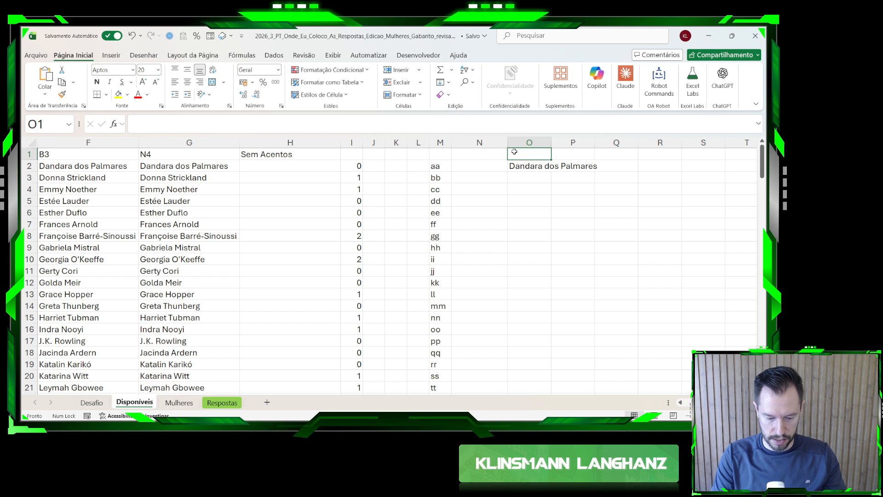
{"action": "type", "text": "Sem"}
{"action": "key", "text": "Escape"}
- Move the REDUCE formula from O2 to H2 under Sem Acentos and fill it down the column
{"action": "left_click", "coordinate": [529, 166]}
{"action": "left_click_drag", "start_coordinate": [530, 171], "coordinate": [309, 168]}
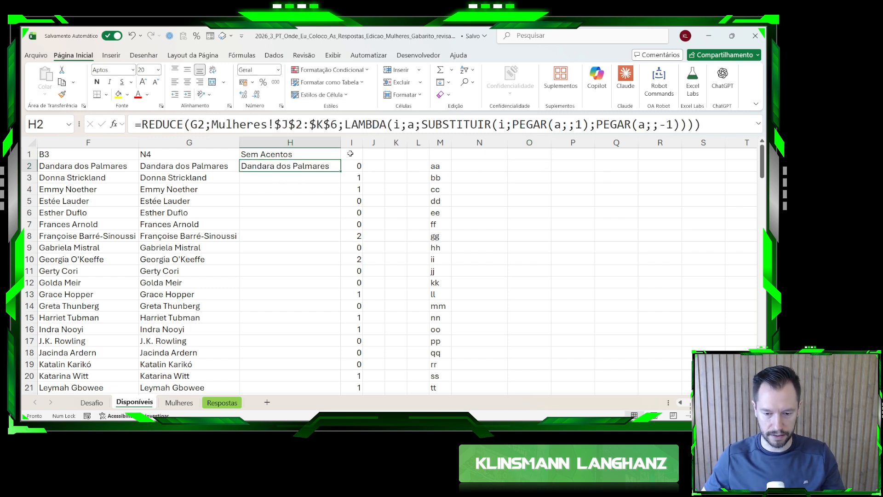
{"action": "double_click", "coordinate": [339, 171]}
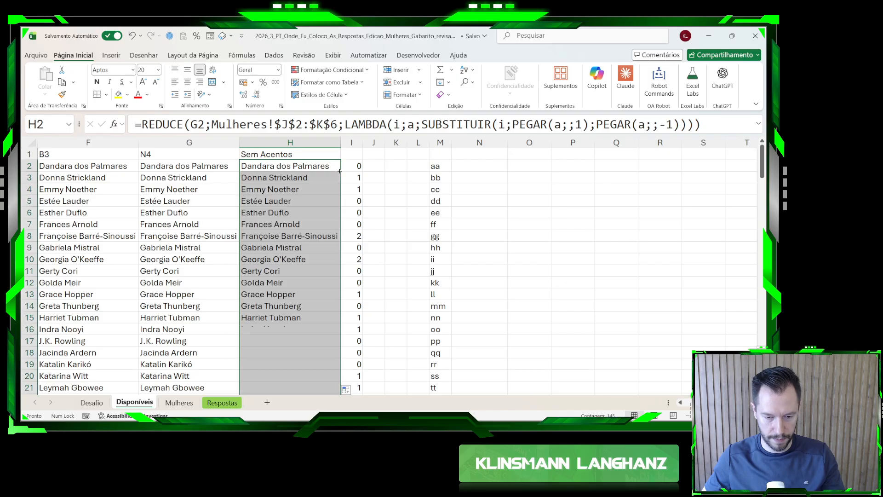
- Examine the SUBSTITUIR and PEGAR arguments in the H5 formula and the letter mapping in Mulheres!J2:K6
{"action": "left_click", "coordinate": [263, 202]}
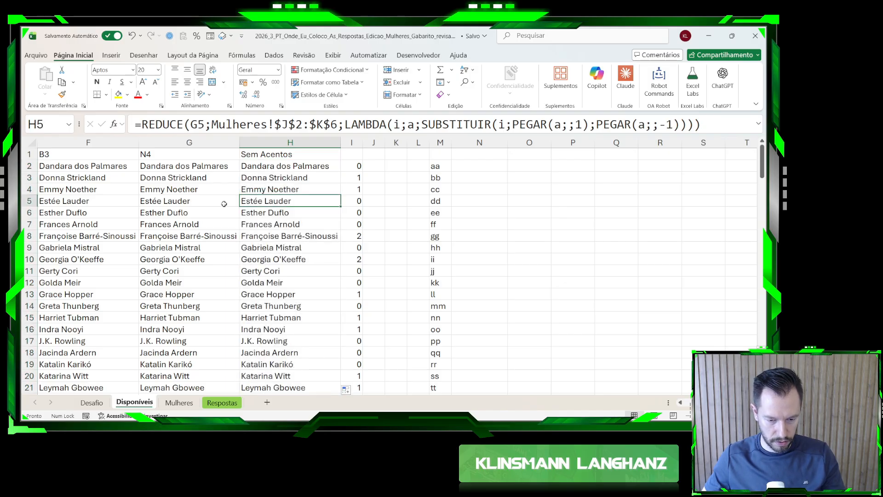
{"action": "double_click", "coordinate": [247, 201]}
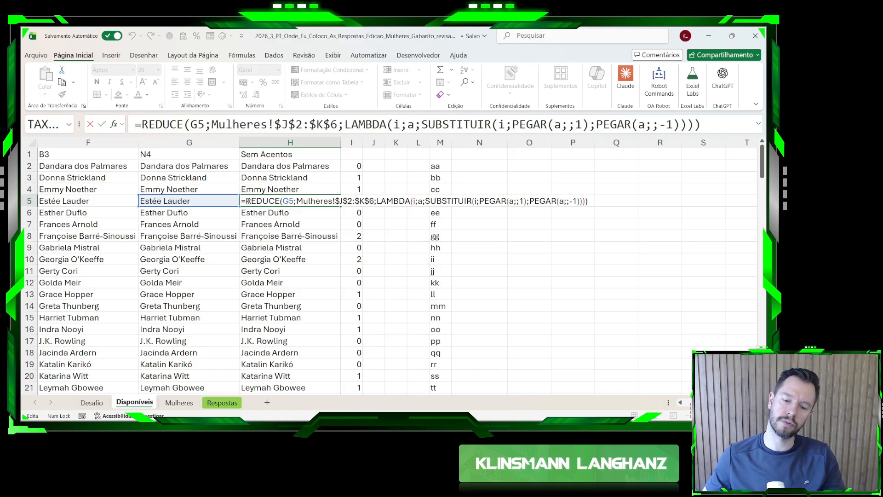
{"action": "key", "text": "Escape"}
{"action": "left_click", "coordinate": [508, 125]}
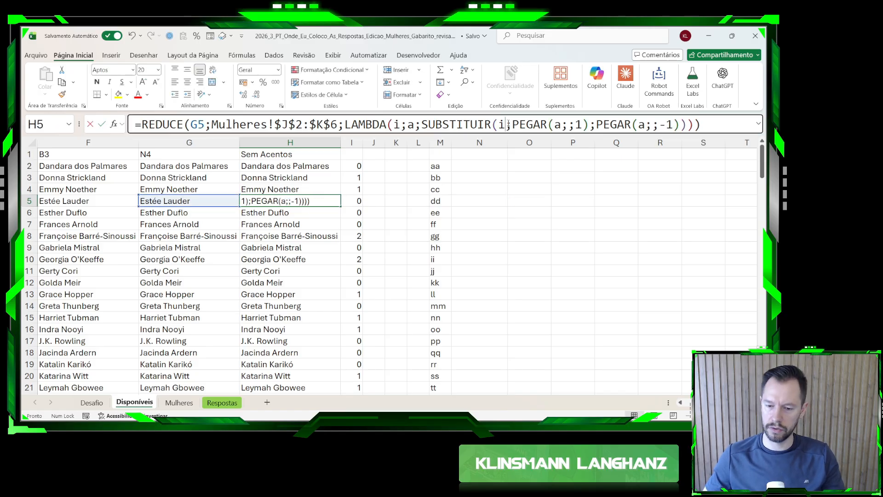
{"action": "left_click", "coordinate": [514, 125]}
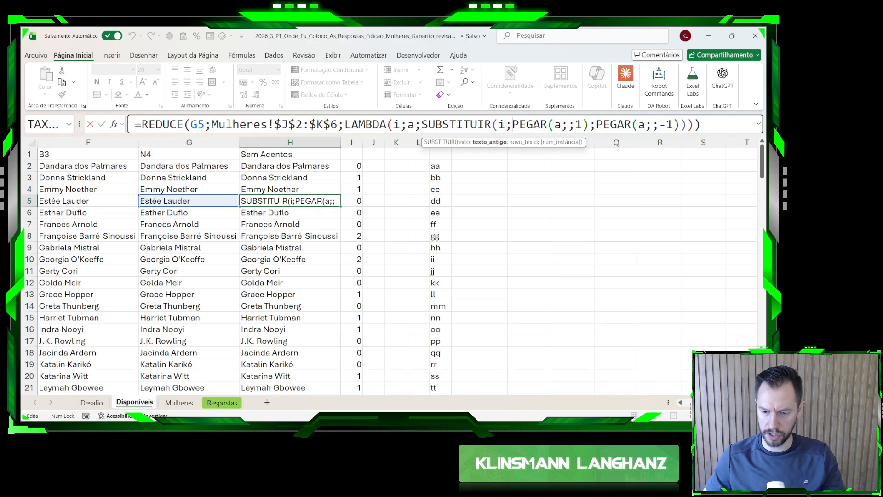
{"action": "left_click", "coordinate": [579, 125]}
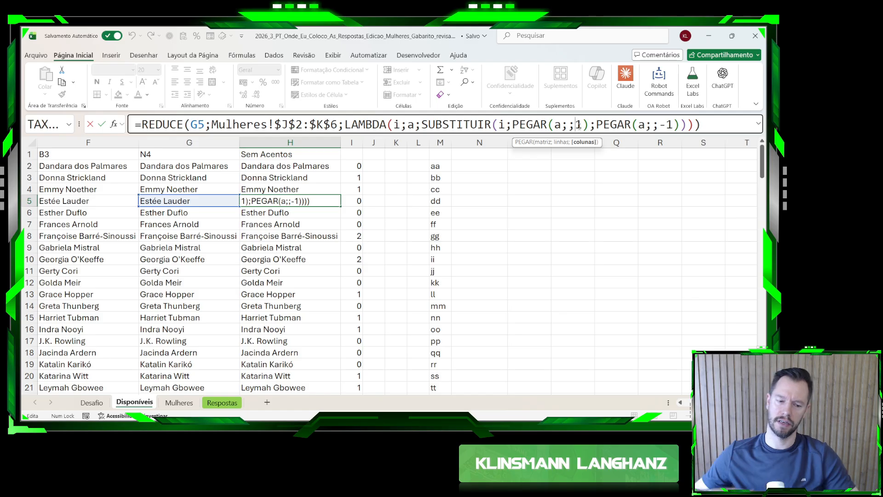
{"action": "key", "text": "Return"}
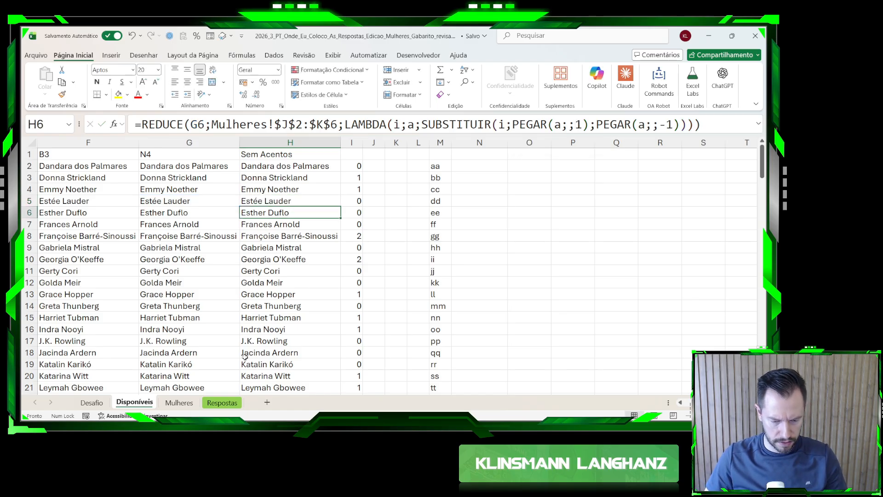
{"action": "left_click", "coordinate": [179, 403]}
{"action": "left_click_drag", "start_coordinate": [680, 160], "coordinate": [711, 197]}
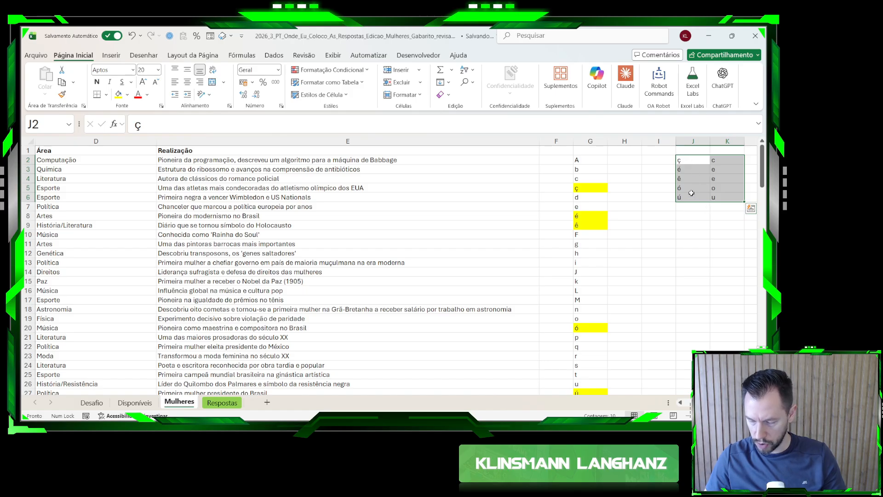
{"action": "left_click", "coordinate": [93, 404]}
{"action": "left_click", "coordinate": [134, 403]}
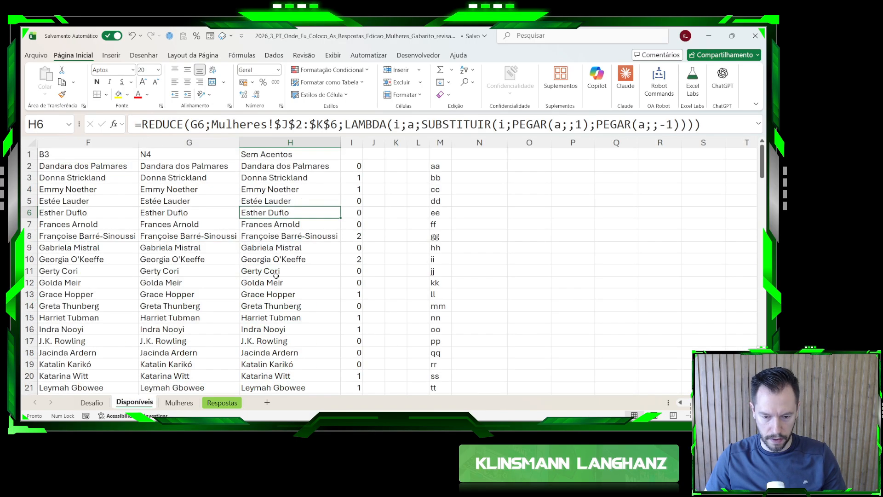
- Replace the array argument Mulheres!$J$2:$K$6 of the REDUCE in H2 with SEQUÊNCIA(5)
{"action": "left_click", "coordinate": [280, 169]}
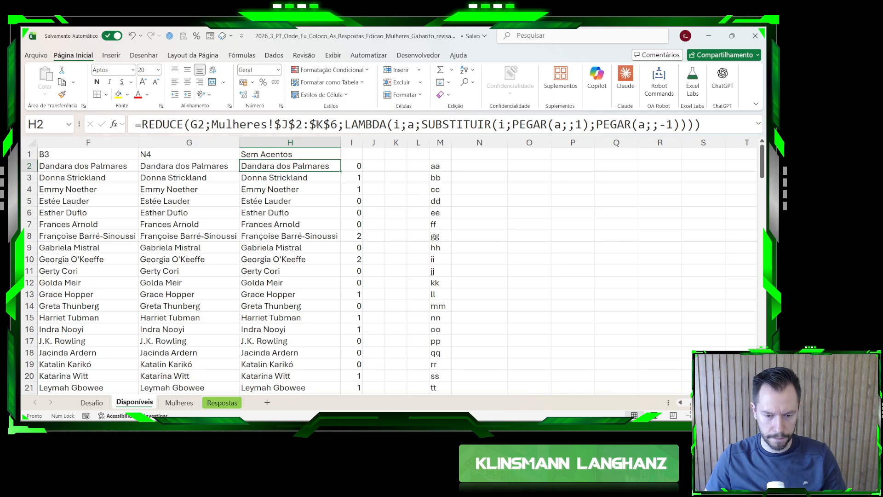
{"action": "left_click", "coordinate": [314, 124]}
{"action": "left_click_drag", "start_coordinate": [212, 124], "coordinate": [338, 124]}
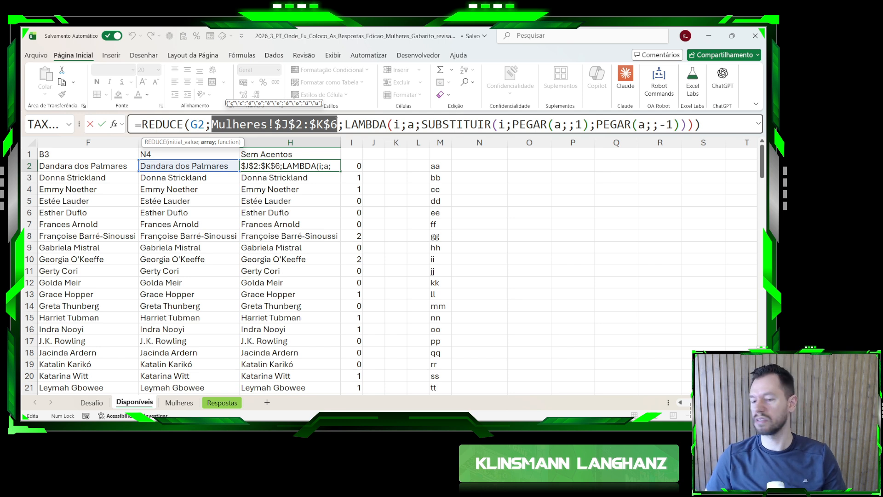
{"action": "type", "text": "se"}
{"action": "key", "text": "Tab"}
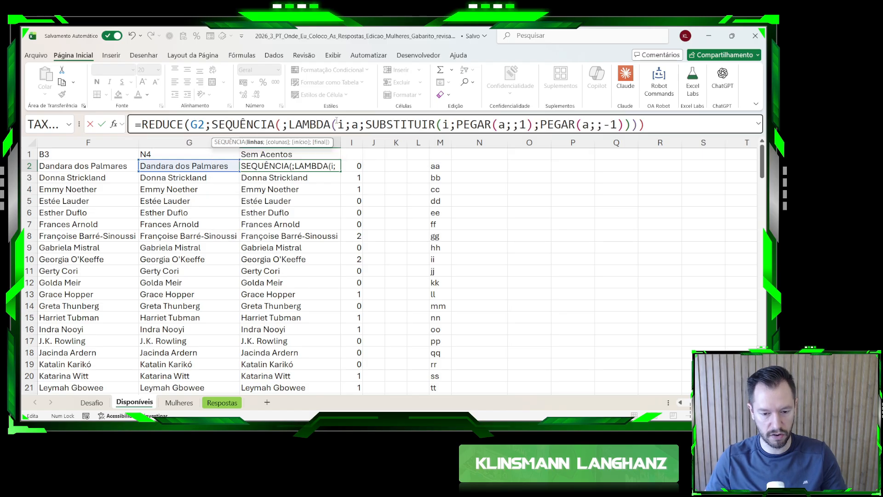
{"action": "type", "text": "5)"}
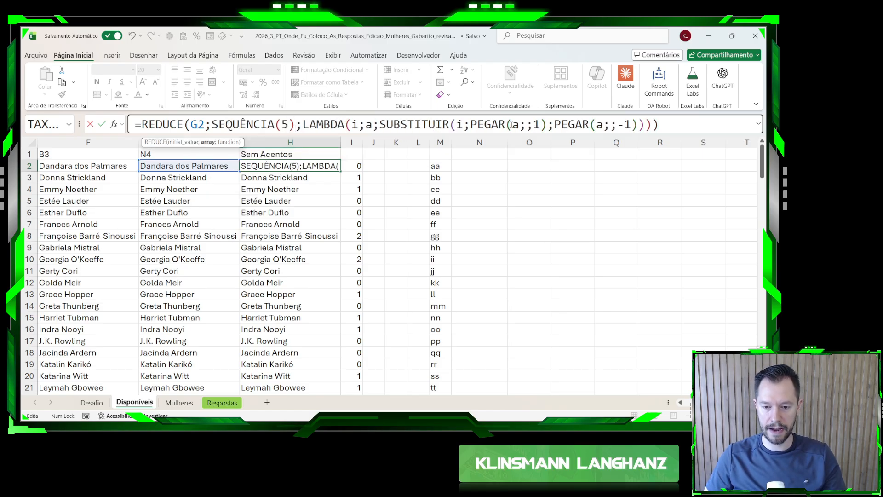
- Replace the first PEGAR in the H2 formula's SUBSTITUIR with ESCOLHERLINS(Mulheres!$J$2:$J$6;a)
{"action": "double_click", "coordinate": [515, 124]}
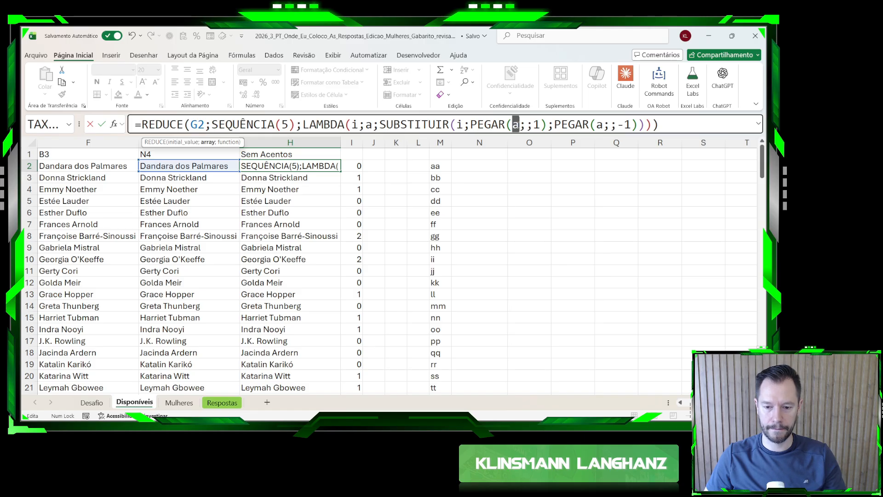
{"action": "left_click_drag", "start_coordinate": [470, 124], "coordinate": [547, 123]}
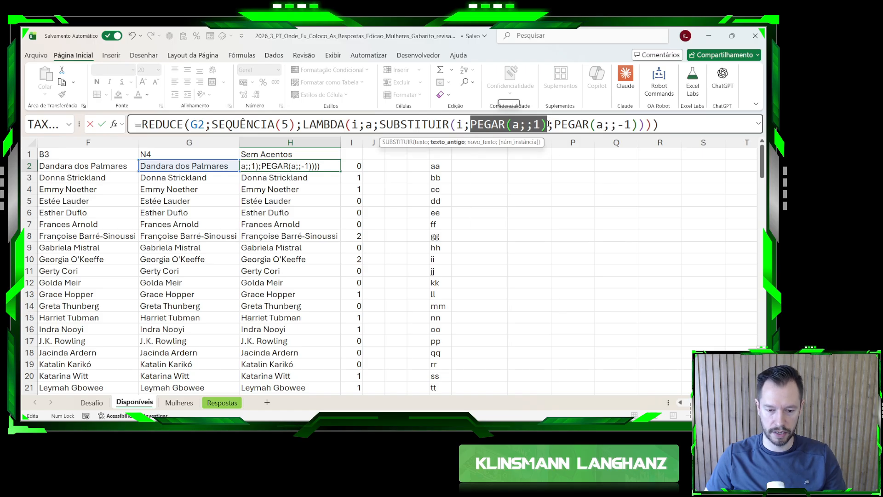
{"action": "type", "text": "escol"}
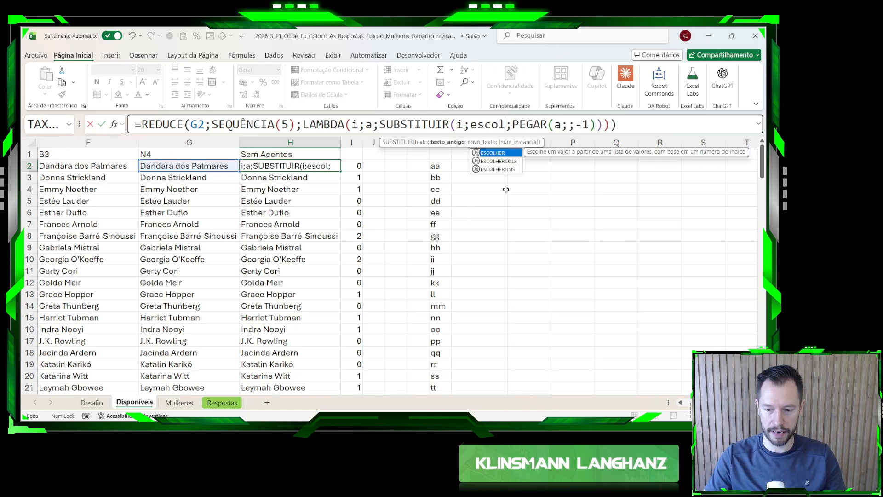
{"action": "key", "text": "Down"}
{"action": "key", "text": "Down"}
{"action": "key", "text": "Tab"}
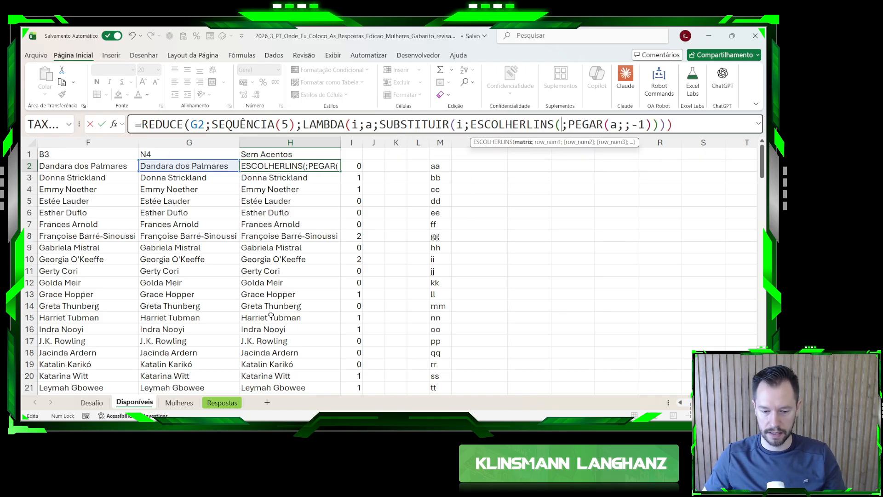
{"action": "left_click", "coordinate": [179, 402]}
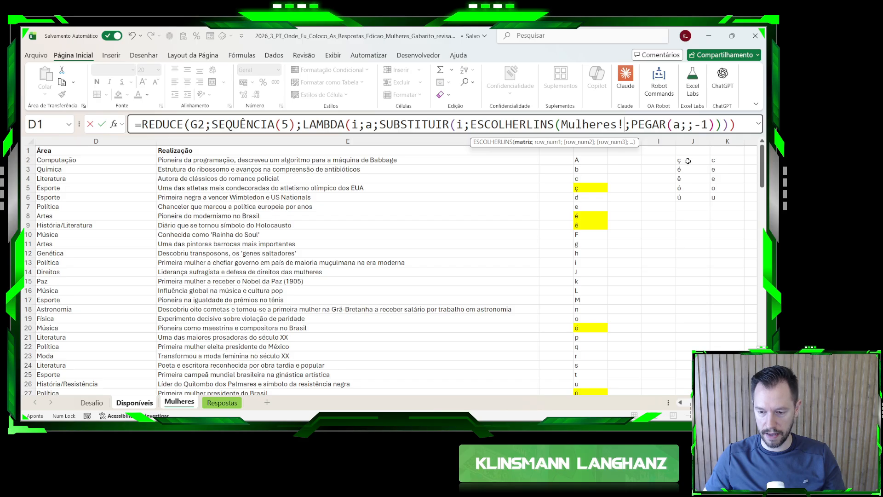
{"action": "left_click_drag", "start_coordinate": [688, 160], "coordinate": [690, 196]}
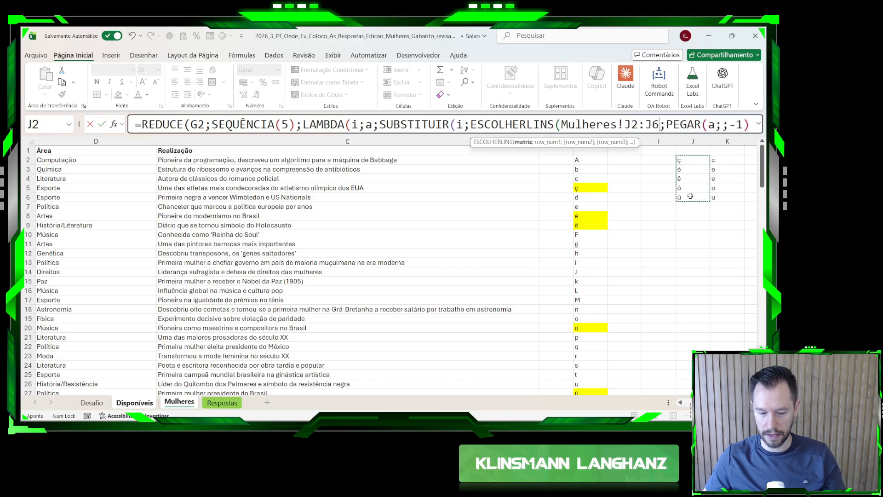
{"action": "key", "text": "F4"}
{"action": "type", "text": ")"}
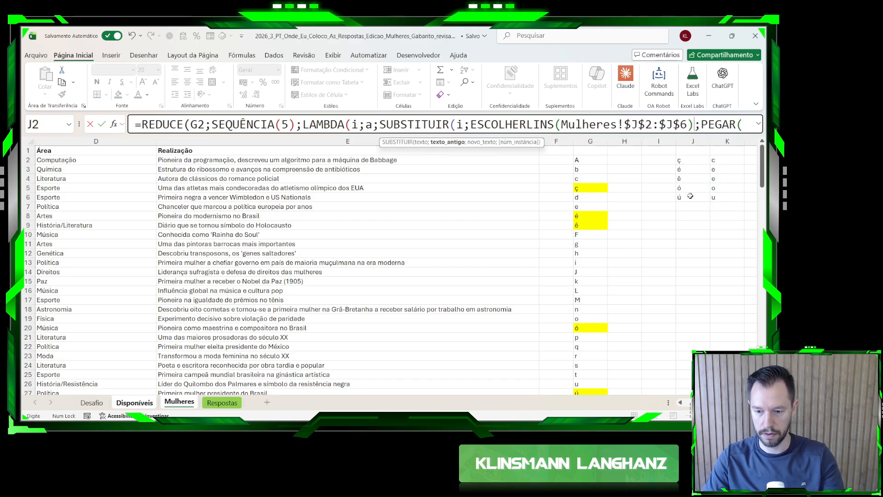
{"action": "left_click", "coordinate": [687, 125]}
{"action": "type", "text": ";a"}
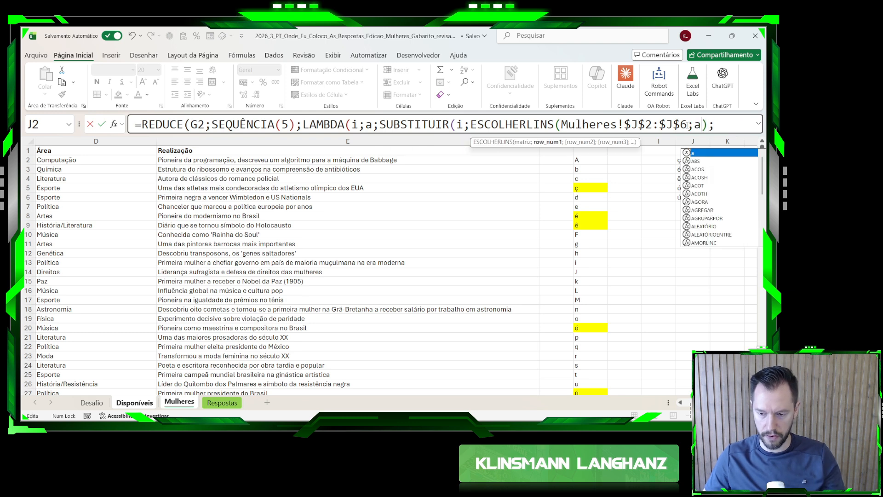
- Replace the second PEGAR in H2 with ESCOLHERLINS(Mulheres!$K$2:$K$6;a) and fill the formula down the Sem Acentos column
{"action": "left_click", "coordinate": [757, 124]}
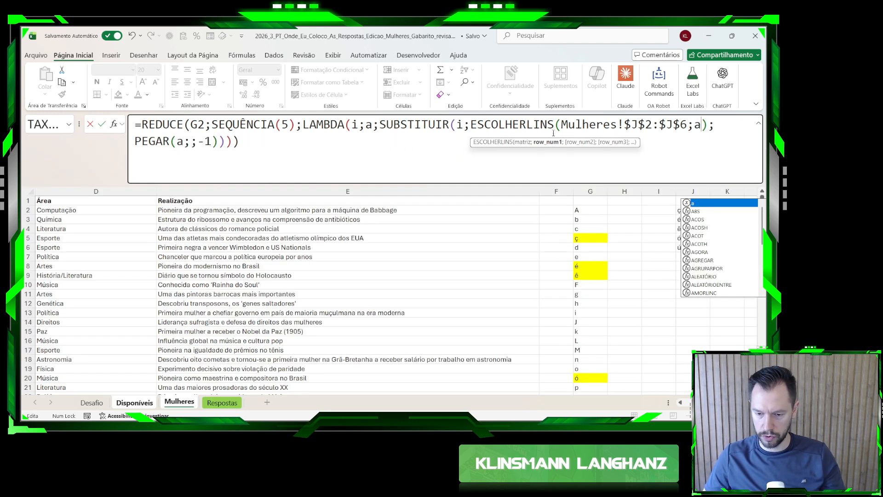
{"action": "left_click_drag", "start_coordinate": [470, 126], "coordinate": [708, 126]}
{"action": "key", "text": "ctrl+c"}
{"action": "left_click_drag", "start_coordinate": [135, 141], "coordinate": [221, 141]}
{"action": "key", "text": "ctrl+v"}
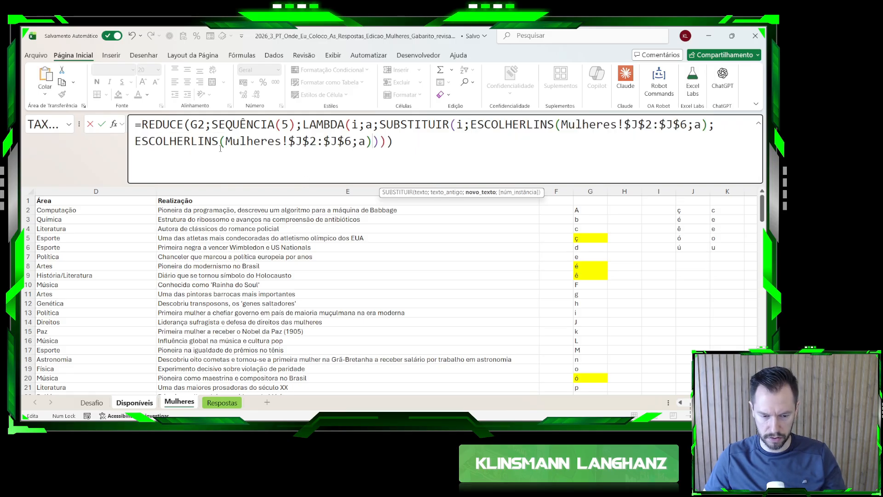
{"action": "double_click", "coordinate": [299, 141]}
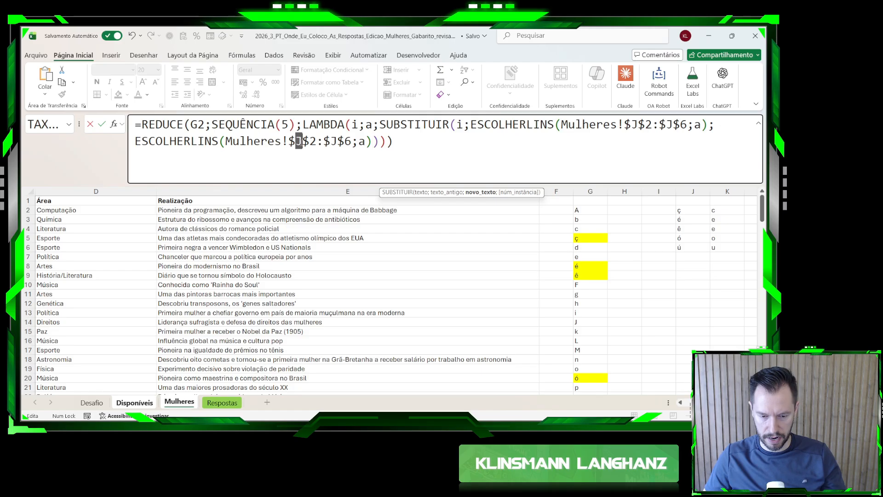
{"action": "type", "text": "k"}
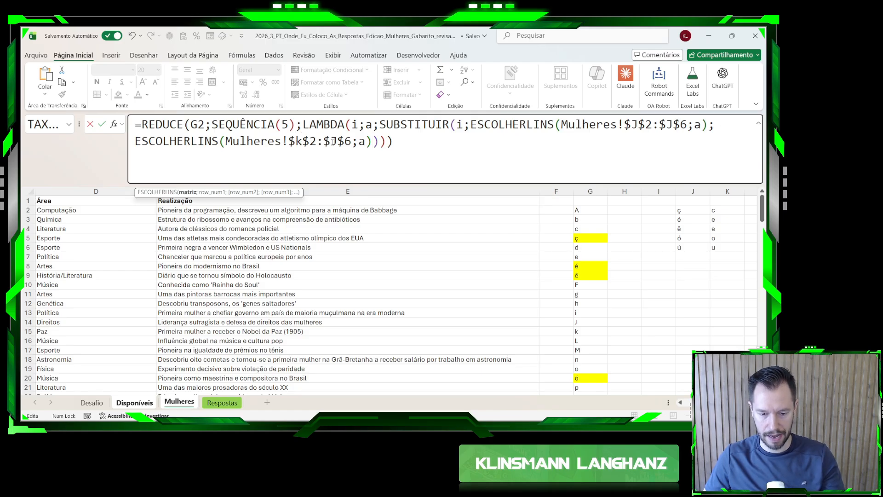
{"action": "key", "text": "Return"}
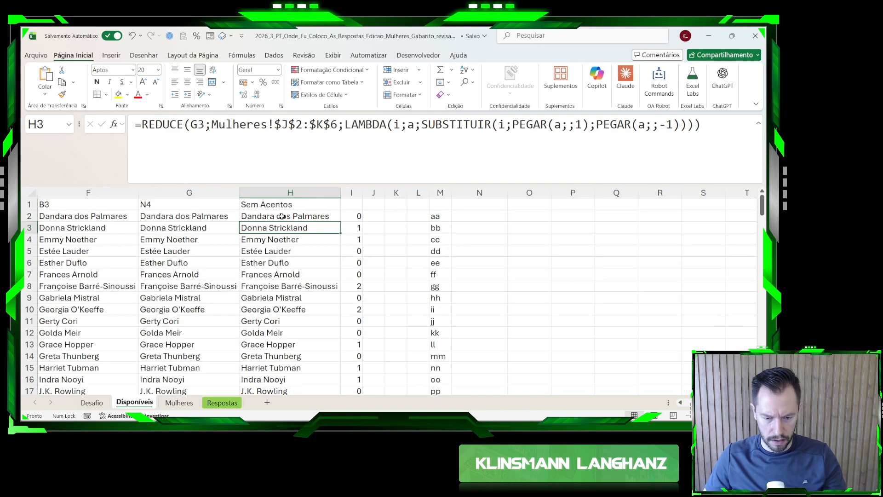
{"action": "left_click", "coordinate": [281, 216]}
{"action": "double_click", "coordinate": [340, 222]}
- Examine the SEQUÊNCIA(5) argument in H5, the Nível 4 answers on Desafio, and the N4 and Sem Acentos name columns
{"action": "left_click", "coordinate": [282, 251]}
{"action": "left_click", "coordinate": [214, 127]}
{"action": "left_click_drag", "start_coordinate": [212, 127], "coordinate": [295, 118]}
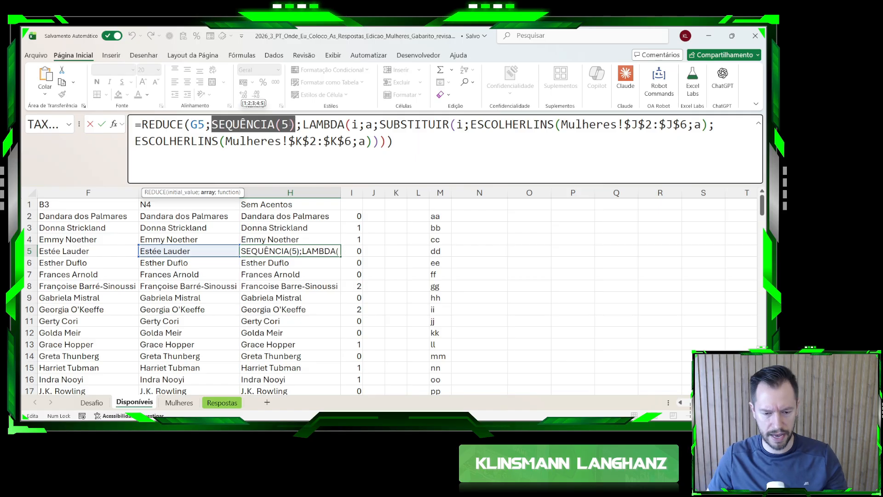
{"action": "key", "text": "Return"}
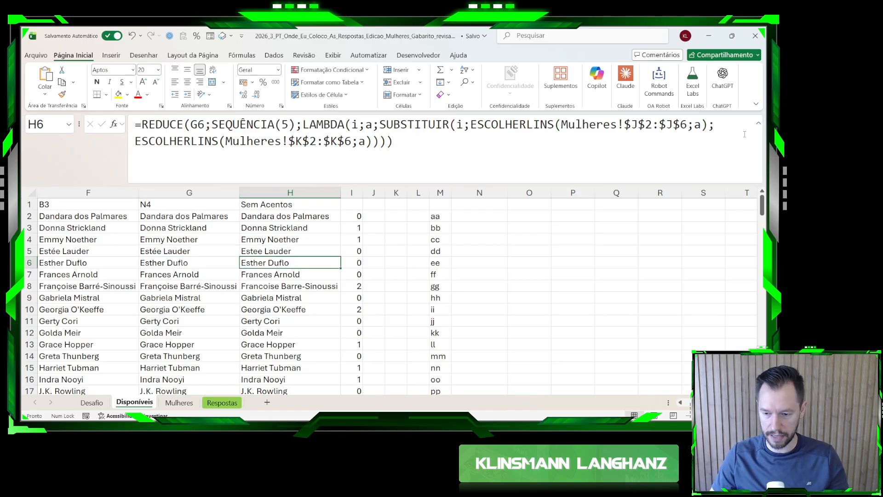
{"action": "left_click", "coordinate": [759, 124]}
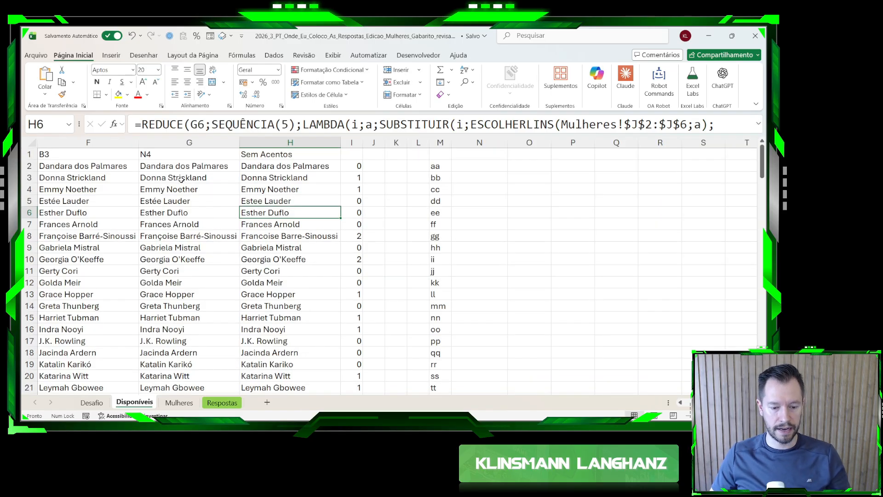
{"action": "left_click", "coordinate": [92, 402]}
{"action": "left_click_drag", "start_coordinate": [218, 274], "coordinate": [223, 381]}
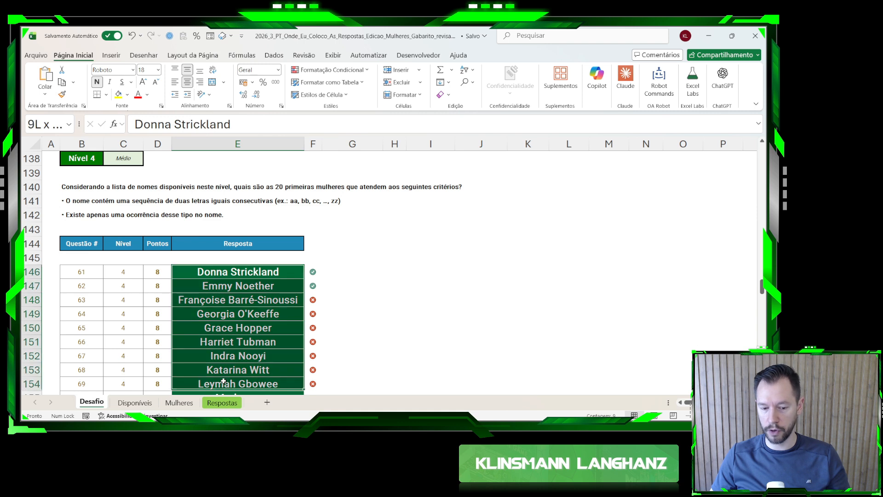
{"action": "left_click", "coordinate": [144, 402]}
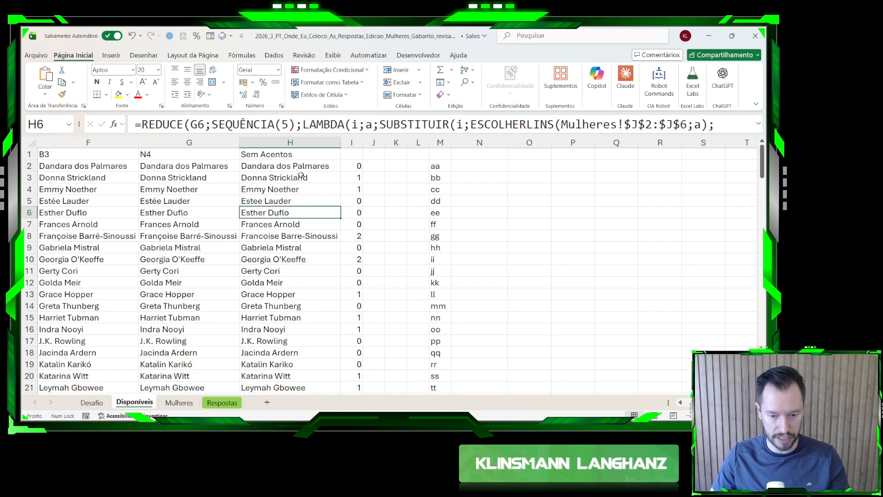
{"action": "left_click", "coordinate": [301, 165]}
{"action": "left_click_drag", "start_coordinate": [176, 165], "coordinate": [184, 364]}
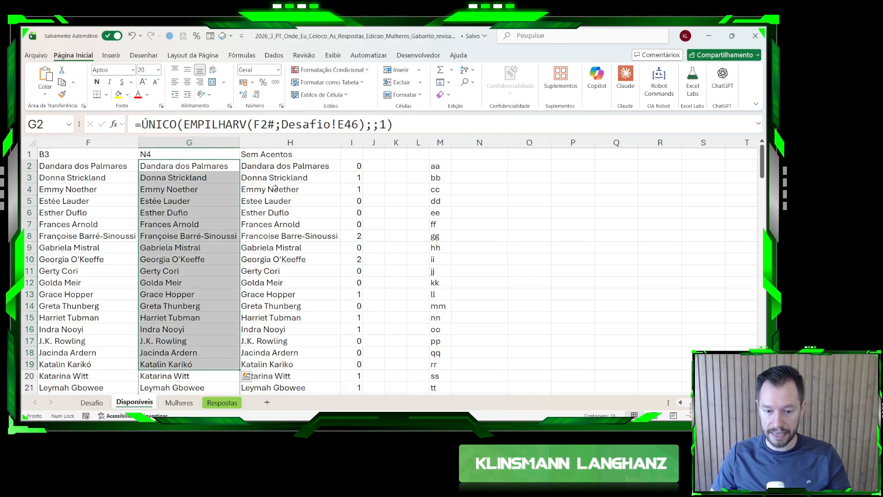
{"action": "left_click_drag", "start_coordinate": [273, 166], "coordinate": [261, 351]}
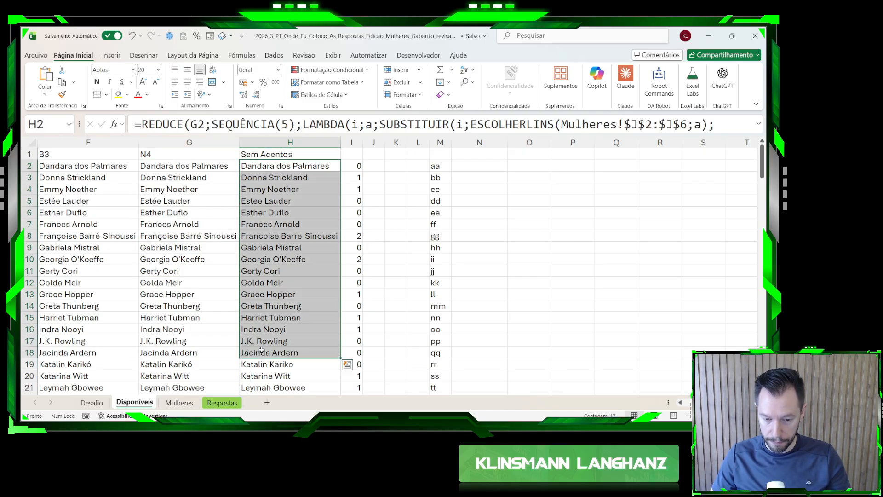
- Point the REGEX.TESTAR text argument in I2 at the Sem Acentos name in H2 and fill the formula down column I
{"action": "double_click", "coordinate": [352, 166]}
{"action": "left_click_drag", "start_coordinate": [203, 173], "coordinate": [245, 170]}
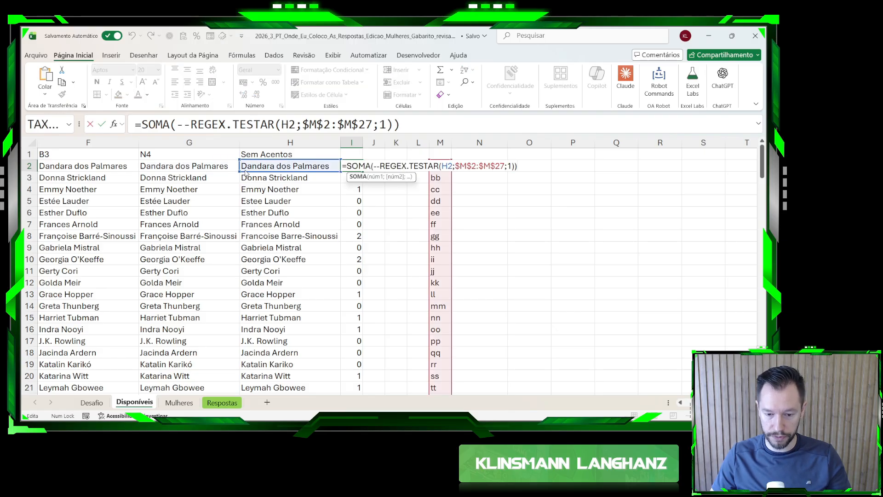
{"action": "key", "text": "Return"}
{"action": "left_click", "coordinate": [357, 165]}
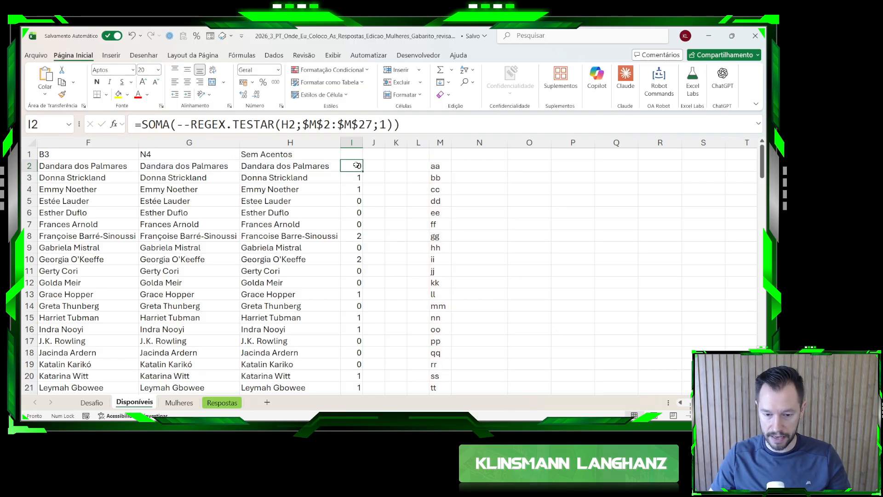
{"action": "double_click", "coordinate": [362, 170]}
- Move the REDUCE formula from H2 to R2 and review the names and double-letter counts in columns G to I
{"action": "left_click_drag", "start_coordinate": [354, 202], "coordinate": [303, 203]}
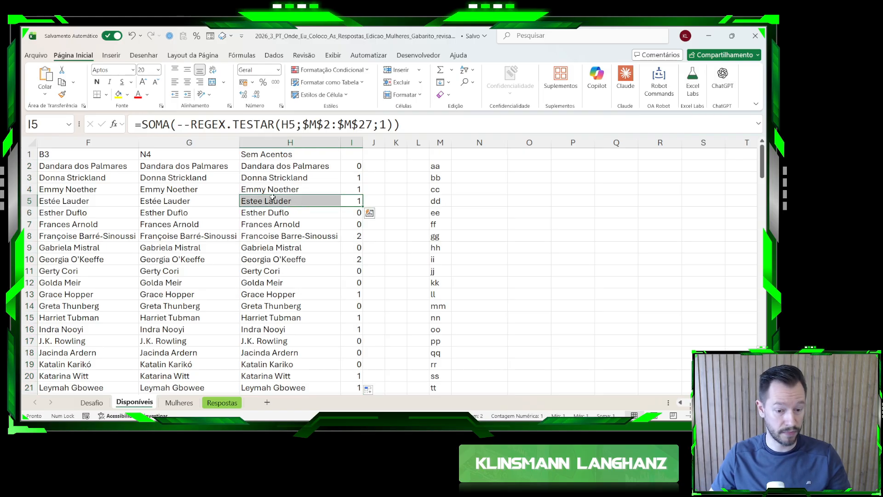
{"action": "left_click", "coordinate": [282, 202]}
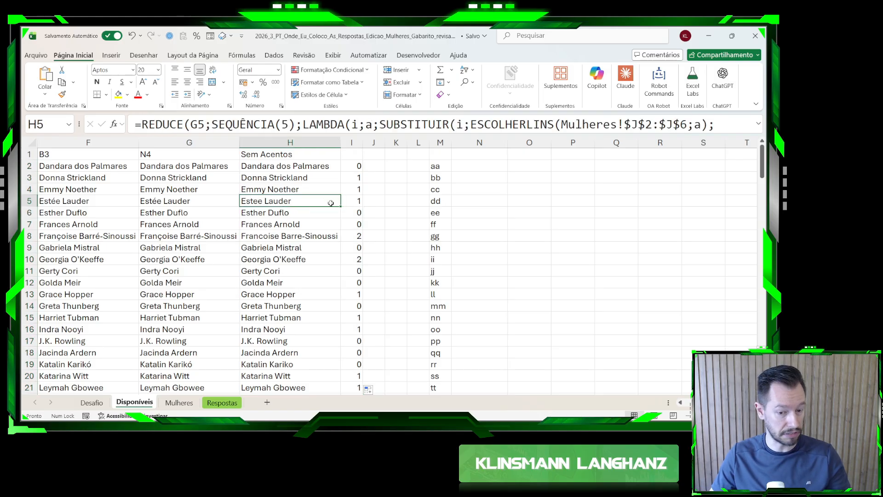
{"action": "left_click_drag", "start_coordinate": [290, 167], "coordinate": [290, 261]}
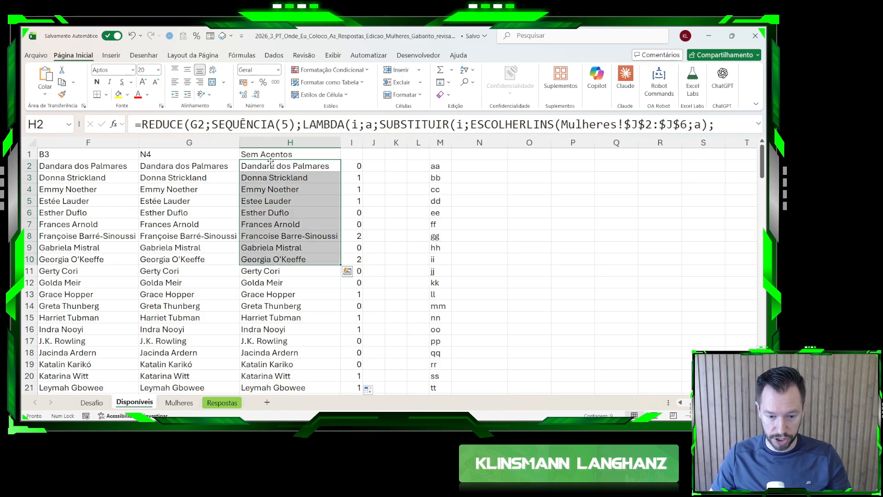
{"action": "left_click", "coordinate": [271, 167]}
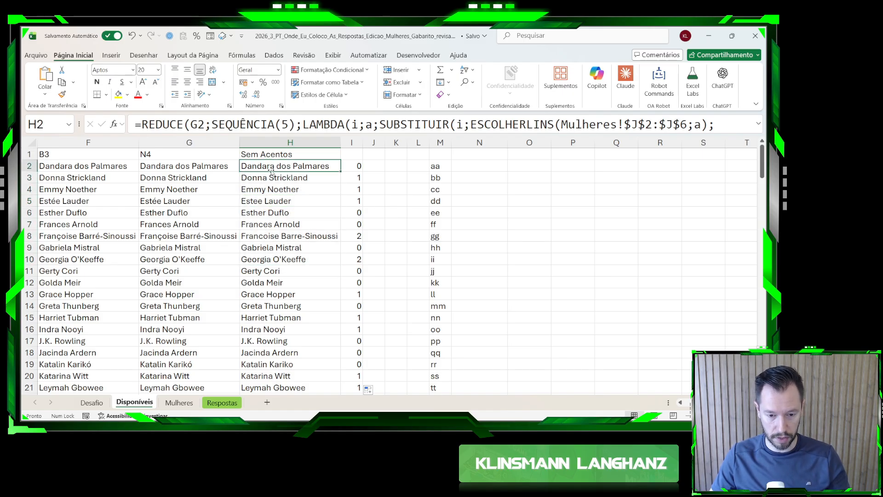
{"action": "left_click_drag", "start_coordinate": [272, 172], "coordinate": [661, 163]}
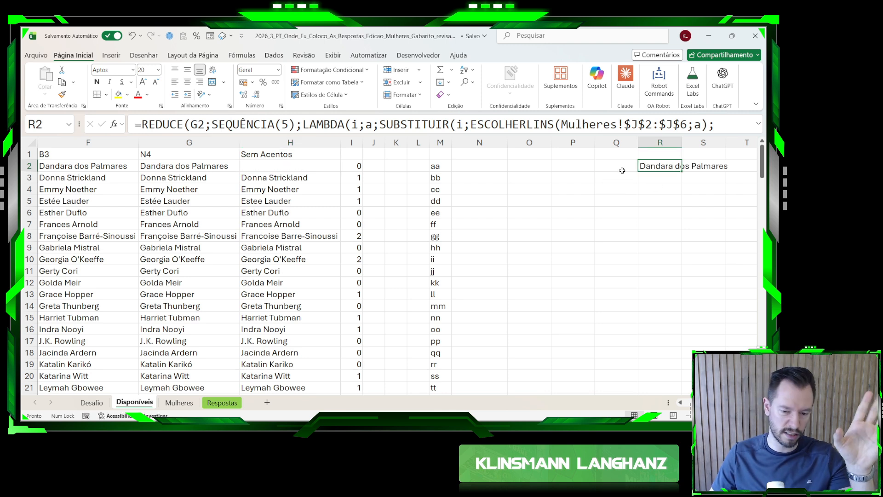
{"action": "left_click", "coordinate": [291, 170]}
{"action": "left_click_drag", "start_coordinate": [288, 179], "coordinate": [289, 364]}
{"action": "left_click_drag", "start_coordinate": [354, 177], "coordinate": [353, 343]}
{"action": "left_click_drag", "start_coordinate": [189, 177], "coordinate": [188, 343]}
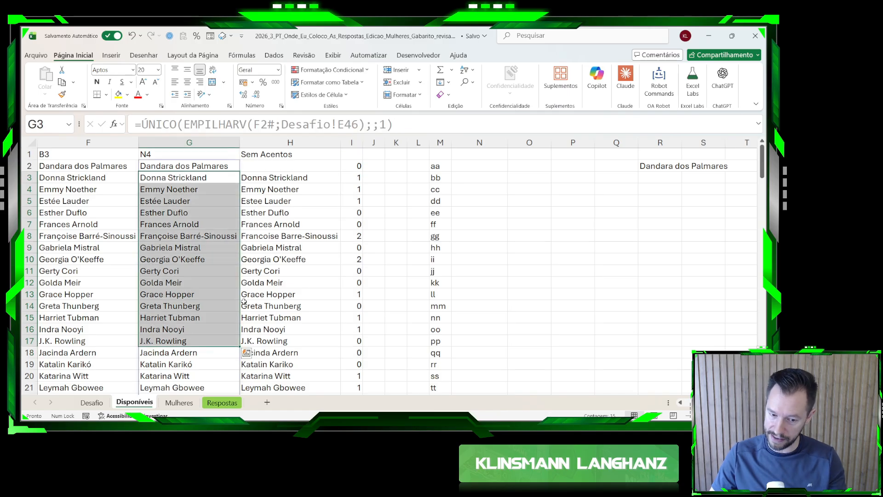
- Clear the Nível 4 answers on the Desafio sheet from E146 down
{"action": "left_click", "coordinate": [99, 403]}
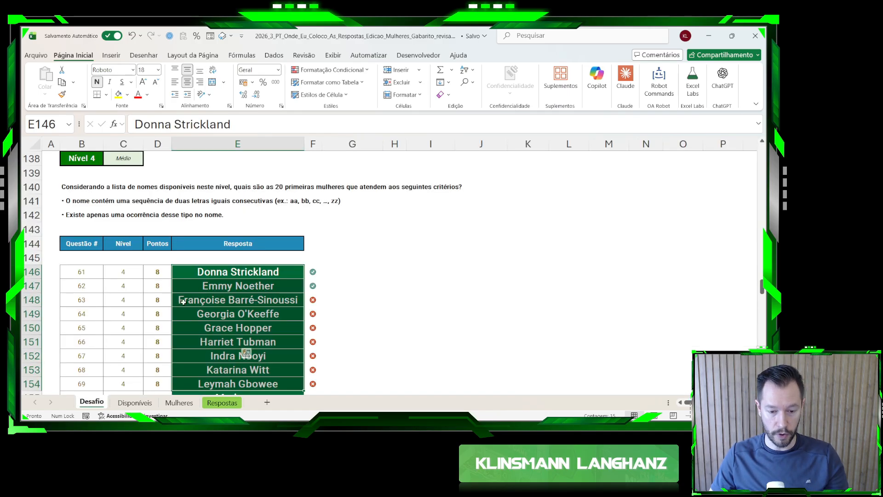
{"action": "left_click", "coordinate": [205, 276]}
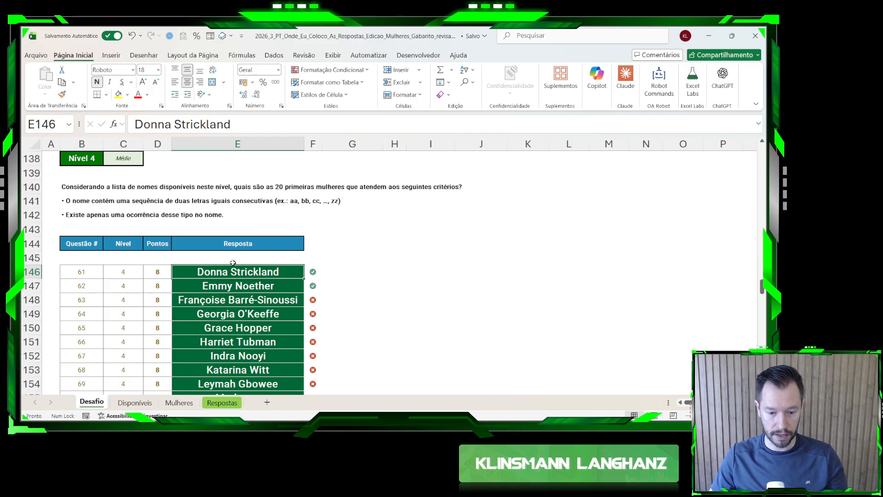
{"action": "key", "text": "ctrl+shift+Down"}
{"action": "key", "text": "Delete"}
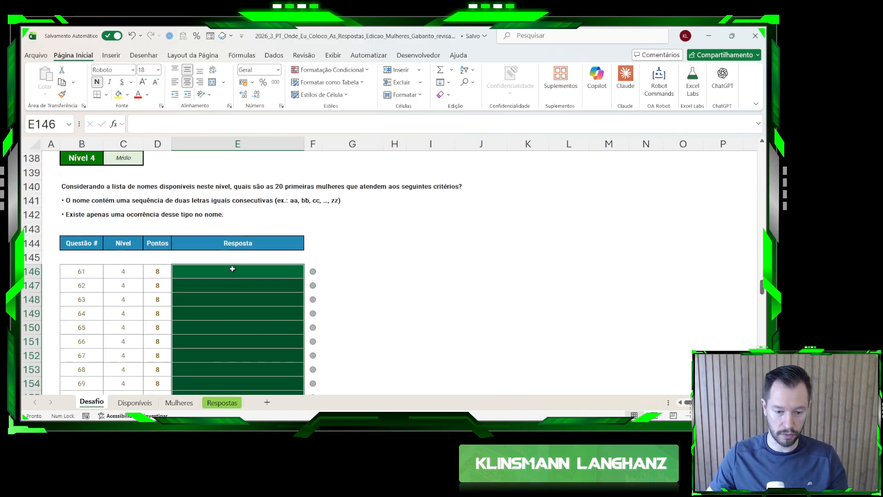
- Start a FILTRO formula in E146 with the N4 list Disponíveis!G2# as its array
{"action": "type", "text": "=filtro("}
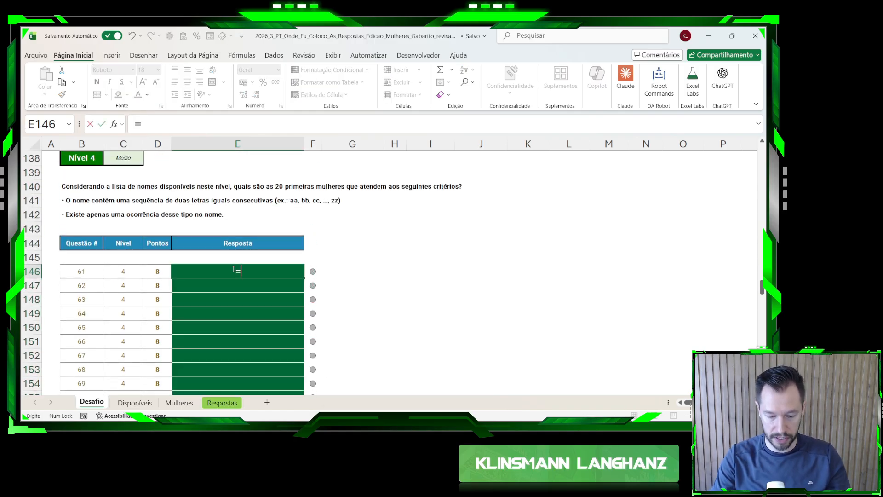
{"action": "left_click", "coordinate": [135, 402]}
{"action": "left_click", "coordinate": [209, 171]}
{"action": "key", "text": "ctrl+shift+Down"}
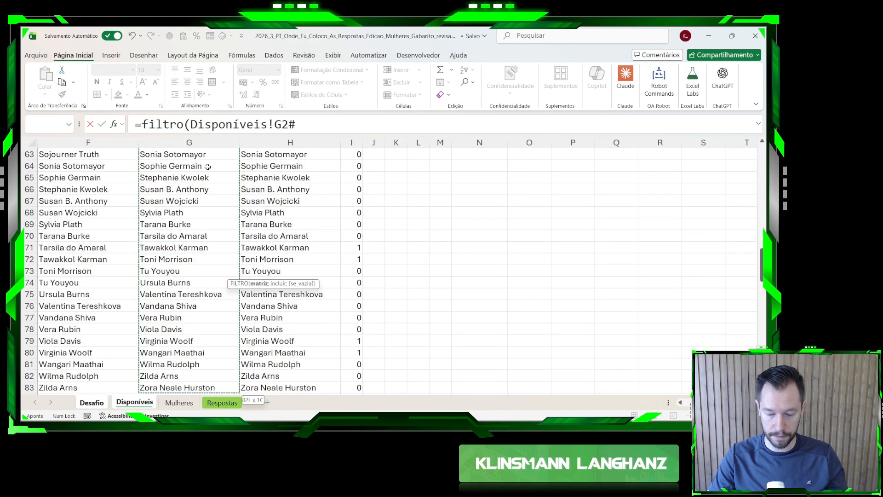
- Set the FILTRO include condition to Disponíveis!I2:I83=1 and complete the formula
{"action": "type", "text": ";"}
{"action": "key", "text": "Up"}
{"action": "key", "text": "Right"}
{"action": "key", "text": "Right"}
{"action": "key", "text": "Up"}
{"action": "key", "text": "ctrl+Up"}
{"action": "key", "text": "Up"}
{"action": "key", "text": "Down"}
{"action": "key", "text": "ctrl+shift+Down"}
{"action": "key", "text": "shift+Up"}
{"action": "key", "text": "ctrl+shift+Up"}
{"action": "key", "text": "shift+Down"}
{"action": "key", "text": "shift+Down"}
{"action": "key", "text": "shift+Down"}
{"action": "key", "text": "shift+Down"}
{"action": "key", "text": "shift+Down"}
{"action": "key", "text": "shift+Down"}
{"action": "key", "text": "shift+Down"}
{"action": "key", "text": "shift+Down"}
{"action": "key", "text": "shift+Down"}
{"action": "key", "text": "shift+Down"}
{"action": "key", "text": "shift+Down"}
{"action": "key", "text": "shift+Down"}
{"action": "key", "text": "shift+Down"}
{"action": "key", "text": "shift+Down"}
{"action": "key", "text": "shift+Down"}
{"action": "key", "text": "shift+Down"}
{"action": "key", "text": "shift+Down"}
{"action": "key", "text": "shift+Down"}
{"action": "key", "text": "shift+Down"}
{"action": "key", "text": "shift+Down"}
{"action": "key", "text": "shift+Down"}
{"action": "key", "text": "shift+Down"}
{"action": "key", "text": "shift+Down"}
{"action": "key", "text": "shift+Down"}
{"action": "key", "text": "shift+Down"}
{"action": "key", "text": "shift+Down"}
{"action": "key", "text": "shift+Down"}
{"action": "key", "text": "shift+Down"}
{"action": "key", "text": "shift+Down"}
{"action": "key", "text": "shift+Down"}
{"action": "key", "text": "shift+Down"}
{"action": "key", "text": "shift+Down"}
{"action": "key", "text": "shift+Down"}
{"action": "key", "text": "shift+Down"}
{"action": "key", "text": "shift+Down"}
{"action": "key", "text": "shift+Down"}
{"action": "key", "text": "shift+Down"}
{"action": "key", "text": "shift+Down"}
{"action": "key", "text": "shift+Down"}
{"action": "key", "text": "shift+Down"}
{"action": "key", "text": "shift+Down"}
{"action": "key", "text": "shift+Down"}
{"action": "key", "text": "shift+Down"}
{"action": "key", "text": "shift+Down"}
{"action": "key", "text": "shift+Down"}
{"action": "key", "text": "shift+Down"}
{"action": "key", "text": "shift+Down"}
{"action": "key", "text": "shift+Down"}
{"action": "key", "text": "shift+Down"}
{"action": "key", "text": "shift+Down"}
{"action": "key", "text": "shift+Down"}
{"action": "key", "text": "shift+Down"}
{"action": "key", "text": "shift+Down"}
{"action": "key", "text": "shift+Down"}
{"action": "key", "text": "shift+Down"}
{"action": "key", "text": "shift+Down"}
{"action": "key", "text": "shift+Down"}
{"action": "key", "text": "shift+Down"}
{"action": "key", "text": "shift+Down"}
{"action": "key", "text": "shift+Down"}
{"action": "key", "text": "shift+Down"}
{"action": "key", "text": "shift+Down"}
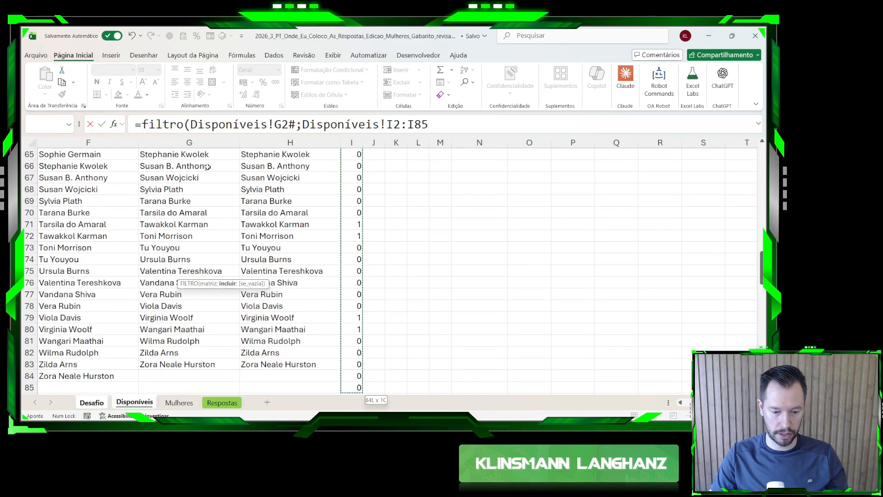
{"action": "key", "text": "shift+Up"}
{"action": "key", "text": "shift+Up"}
{"action": "type", "text": "=1)"}
{"action": "key", "text": "Return"}
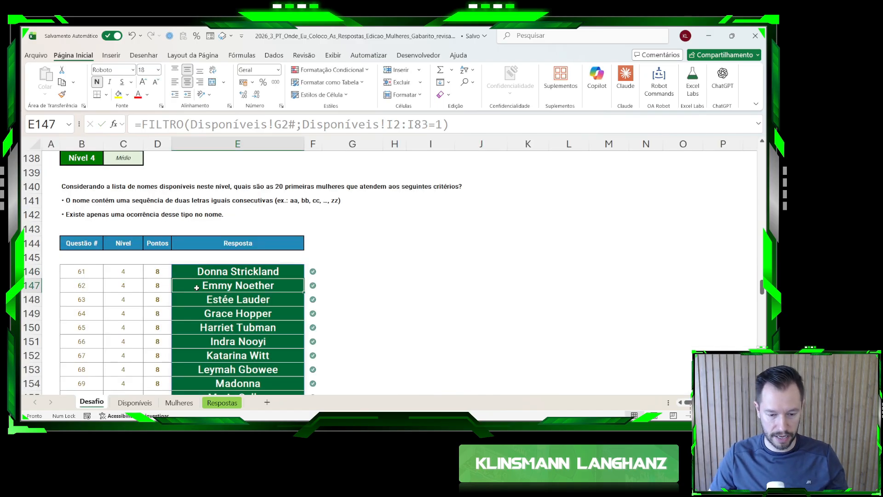
- Wrap the FILTRO formula in E146 in PEGAR to return only the first 20 names
{"action": "scroll", "coordinate": [225, 267], "scroll_direction": "down", "scroll_amount": 8}
{"action": "scroll", "coordinate": [233, 220], "scroll_direction": "up", "scroll_amount": 8}
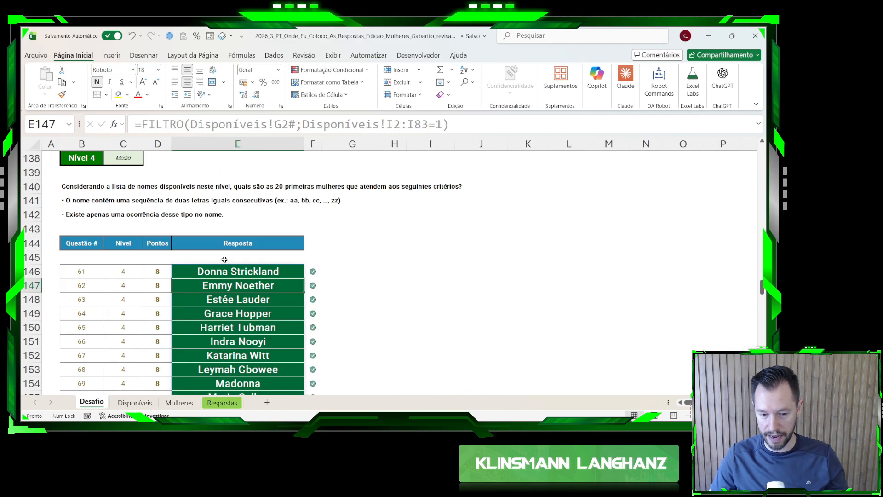
{"action": "left_click", "coordinate": [224, 273]}
{"action": "left_click", "coordinate": [145, 127]}
{"action": "type", "text": "pegar("}
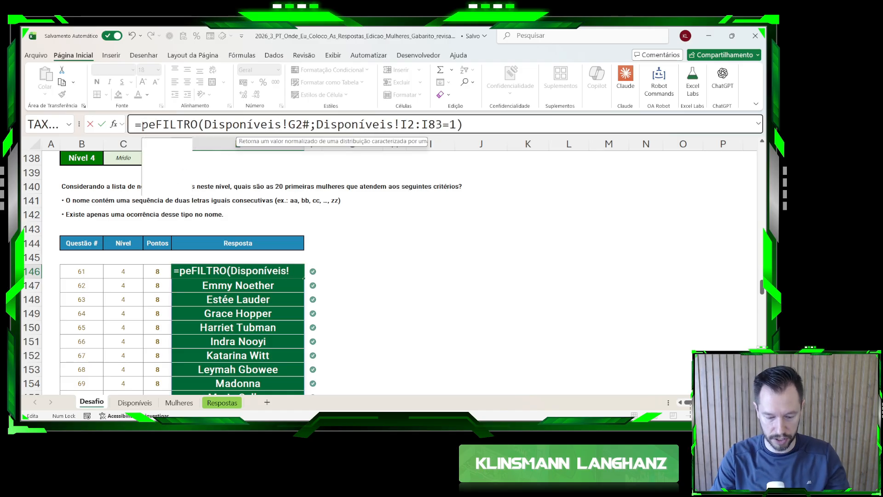
{"action": "left_click", "coordinate": [522, 128]}
{"action": "type", "text": ";20)"}
{"action": "key", "text": "Return"}
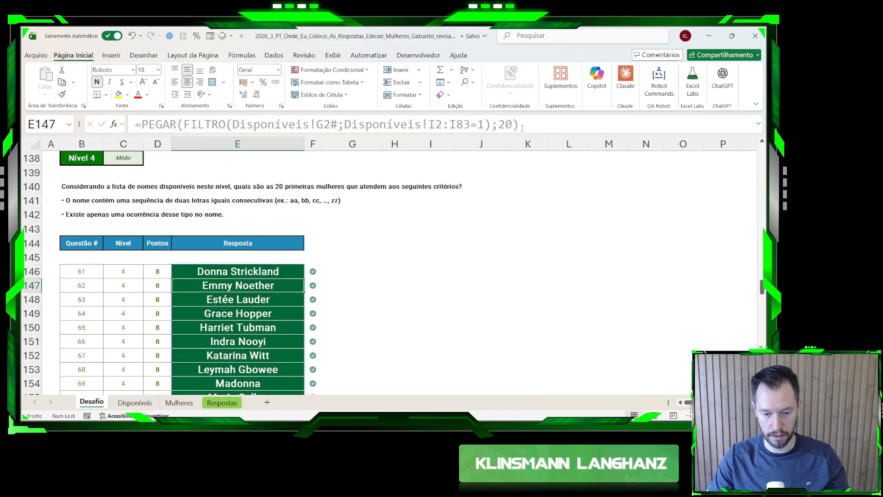
- Convert the Nível 4 answers spilled from E146 down to fixed values
{"action": "key", "text": "Up"}
{"action": "key", "text": "ctrl+shift+Down"}
{"action": "key", "text": "ctrl+c"}
{"action": "key", "text": "ctrl+shift+v"}
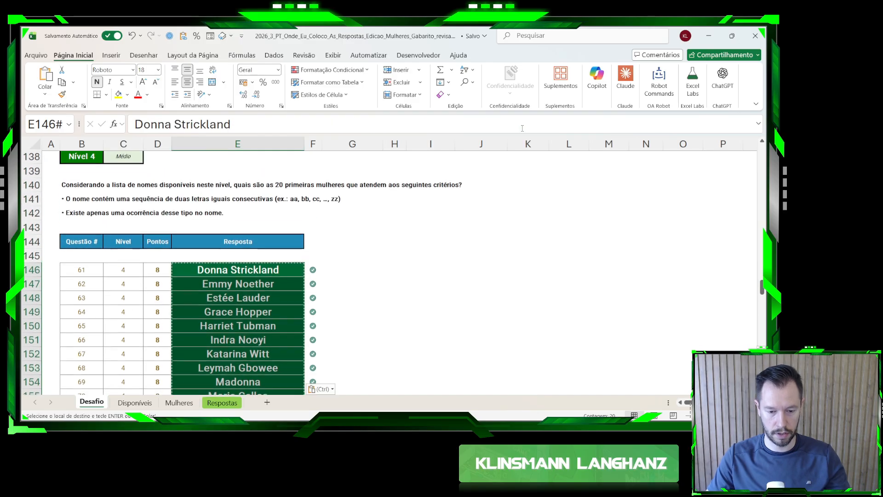
{"action": "key", "text": "Escape"}
- Delete helper columns H to M on the Disponíveis sheet
{"action": "left_click", "coordinate": [138, 402]}
{"action": "scroll", "coordinate": [336, 206], "scroll_direction": "up", "scroll_amount": 20}
{"action": "left_click_drag", "start_coordinate": [290, 143], "coordinate": [446, 148]}
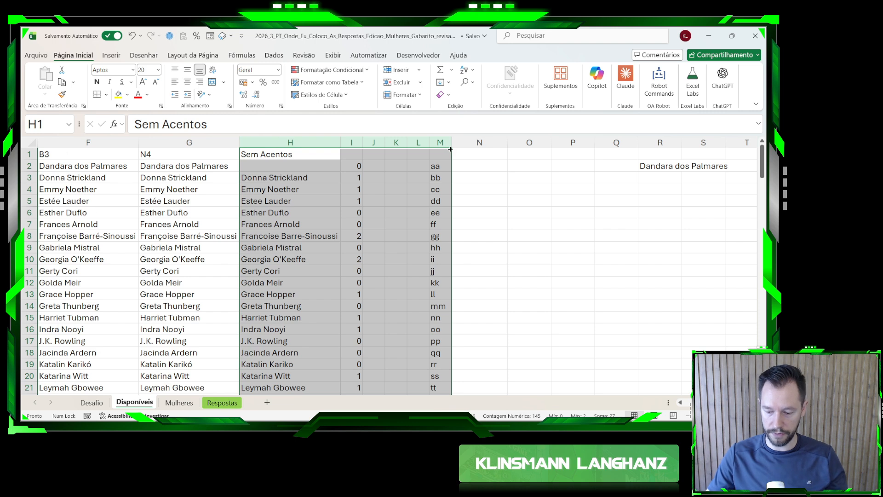
{"action": "key", "text": "ctrl+minus"}
{"action": "key", "text": "Return"}
- Enter the header Sem Acentos in L1, above the REDUCE formula
{"action": "left_click", "coordinate": [447, 153]}
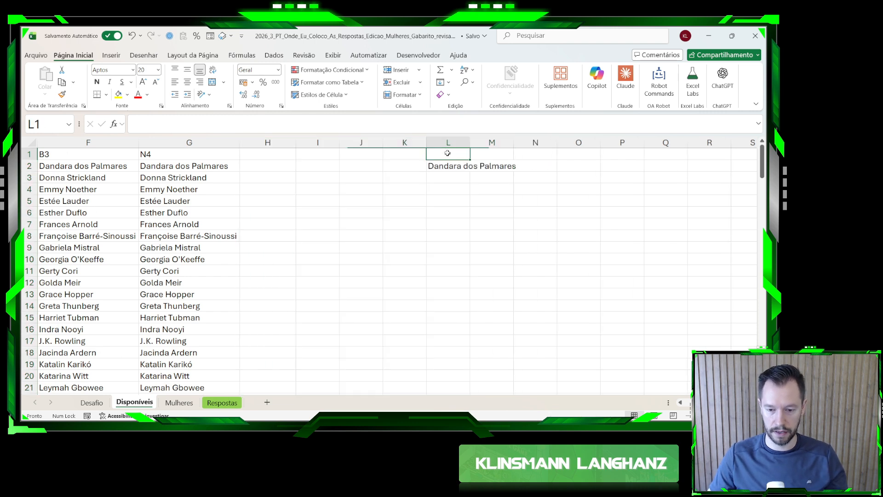
{"action": "type", "text": "Sem Acentos"}
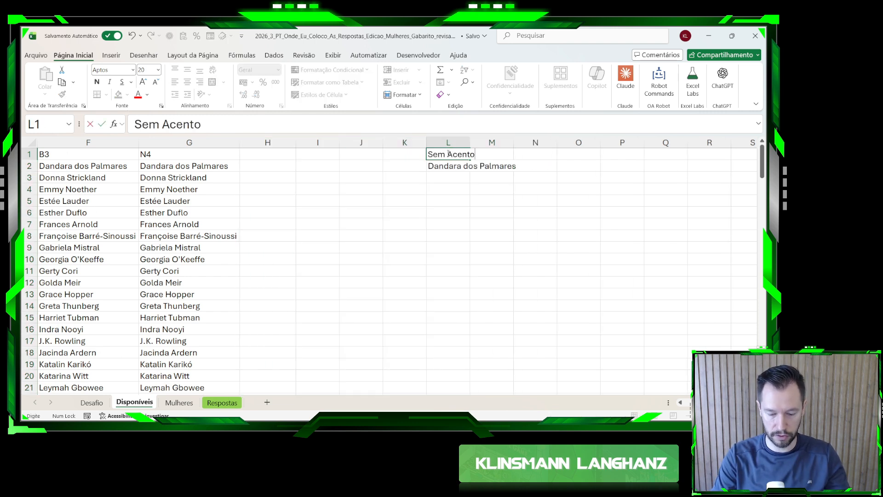
{"action": "key", "text": "Return"}
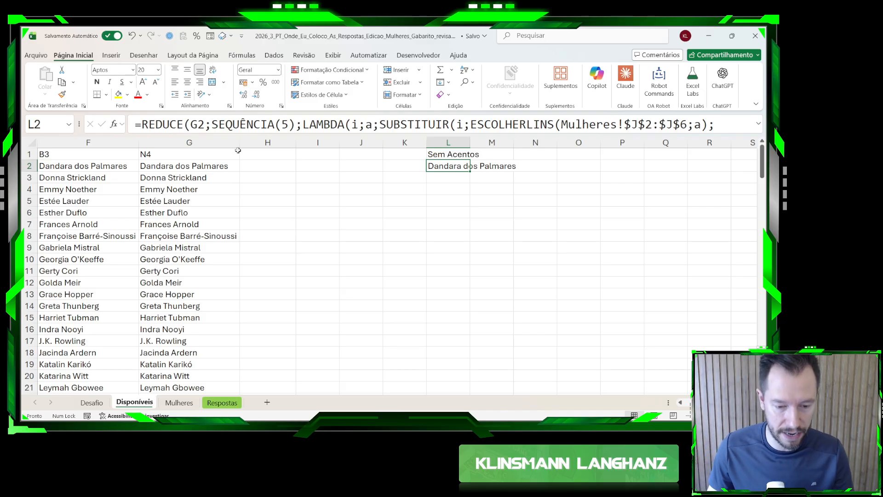
- Enter the header B4 in H1 and copy the ÚNICO formula from F2 into H2
{"action": "left_click", "coordinate": [227, 165]}
{"action": "left_click", "coordinate": [259, 156]}
{"action": "type", "text": "B4"}
{"action": "key", "text": "Return"}
{"action": "key", "text": "Left"}
{"action": "key", "text": "Left"}
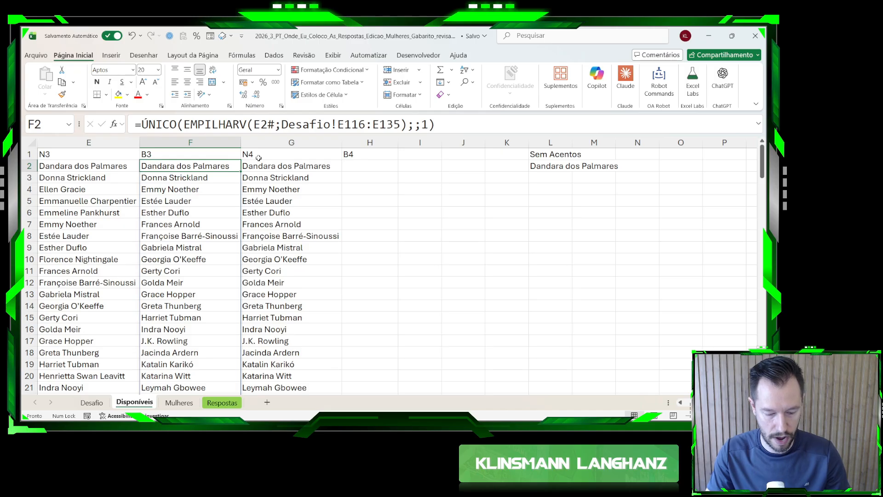
{"action": "key", "text": "ctrl+c"}
{"action": "key", "text": "Right"}
{"action": "key", "text": "Right"}
{"action": "key", "text": "ctrl+v"}
{"action": "key", "text": "Escape"}
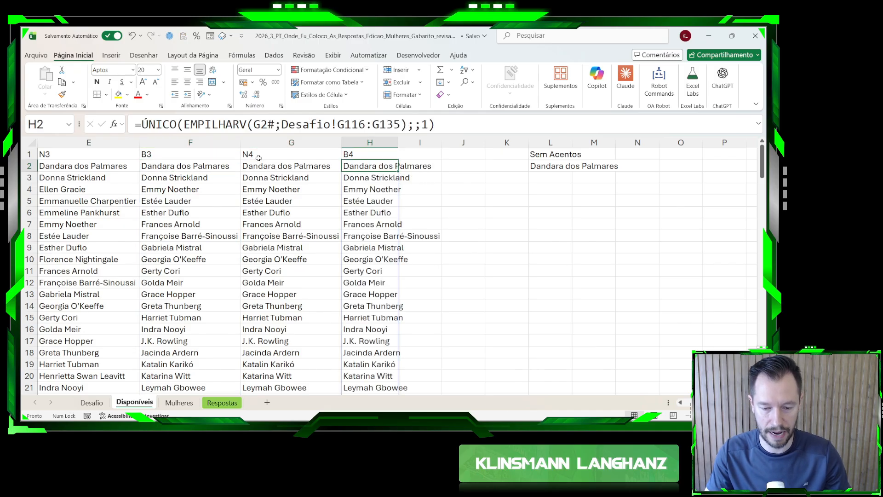
- Change the second EMPILHARV range in H2 to Desafio!E146:E165 and fit column H to its contents
{"action": "left_click_drag", "start_coordinate": [282, 124], "coordinate": [401, 125]}
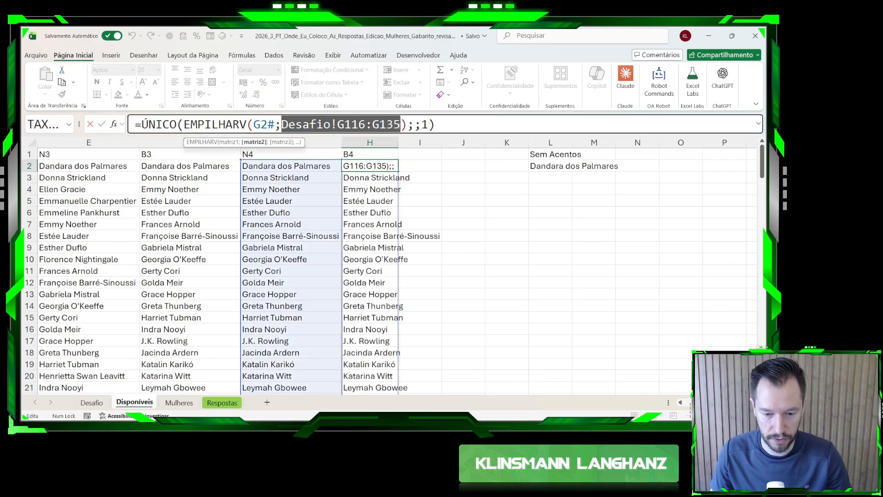
{"action": "left_click", "coordinate": [92, 402]}
{"action": "left_click", "coordinate": [210, 273]}
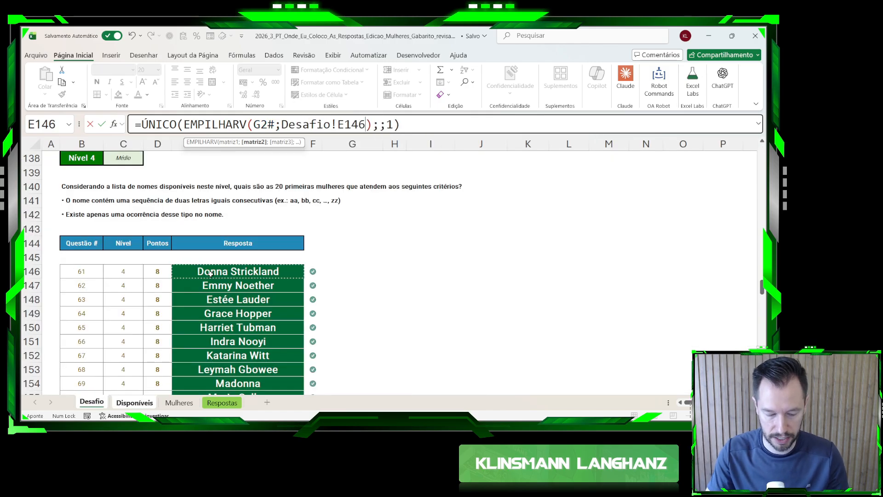
{"action": "key", "text": "ctrl+shift+Down"}
{"action": "key", "text": "Return"}
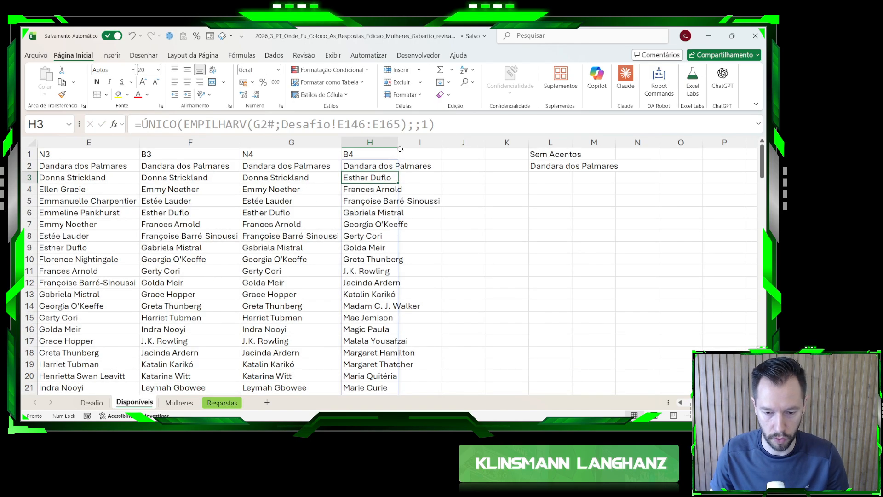
{"action": "double_click", "coordinate": [399, 144]}
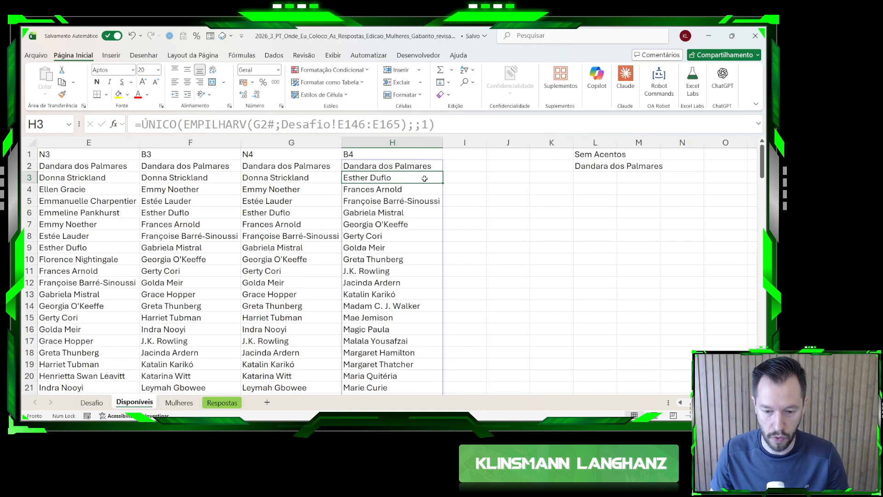
- Read the Bônus 4 question in the Questões Bônus table on the Desafio sheet
{"action": "left_click", "coordinate": [92, 402]}
{"action": "scroll", "coordinate": [154, 344], "scroll_direction": "up", "scroll_amount": 15}
{"action": "scroll", "coordinate": [154, 344], "scroll_direction": "up", "scroll_amount": 20}
{"action": "scroll", "coordinate": [155, 344], "scroll_direction": "down", "scroll_amount": 6}
{"action": "scroll", "coordinate": [229, 306], "scroll_direction": "up", "scroll_amount": 3}
{"action": "left_click", "coordinate": [342, 294]}
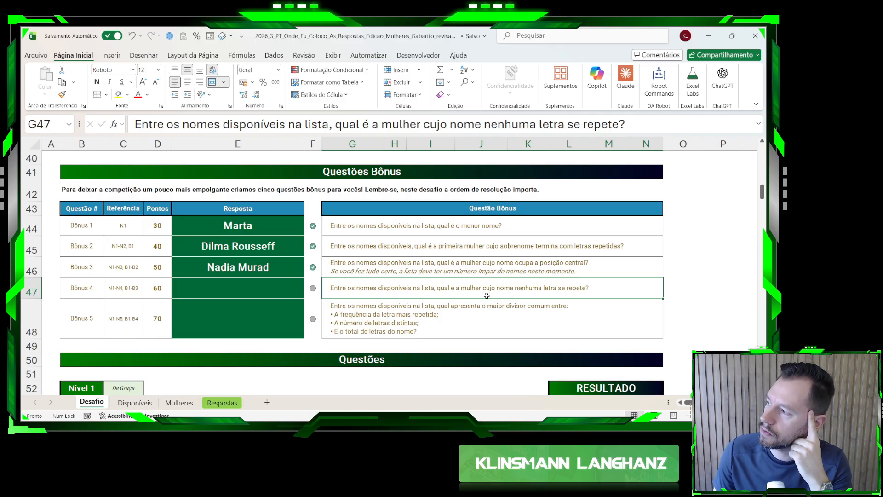
- Widen the Sem Acentos column L on the Disponíveis sheet
{"action": "left_click", "coordinate": [124, 406]}
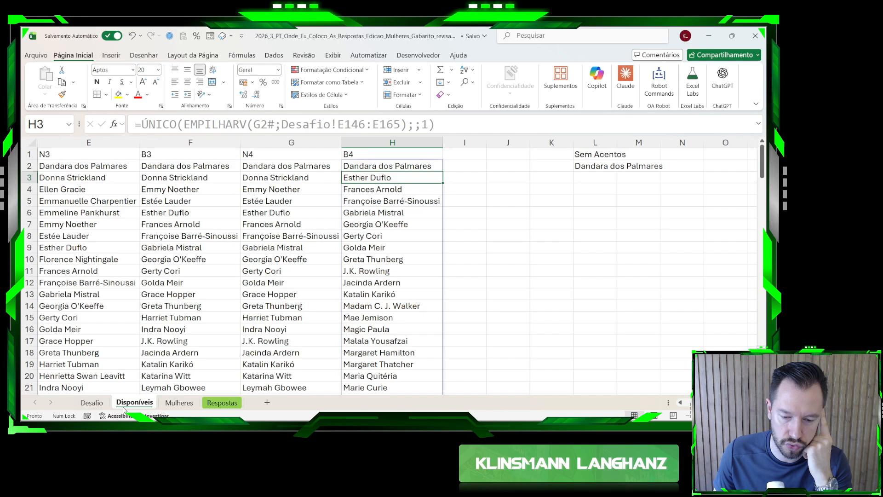
{"action": "left_click", "coordinate": [580, 144]}
{"action": "left_click_drag", "start_coordinate": [617, 143], "coordinate": [640, 143]}
{"action": "left_click", "coordinate": [428, 170]}
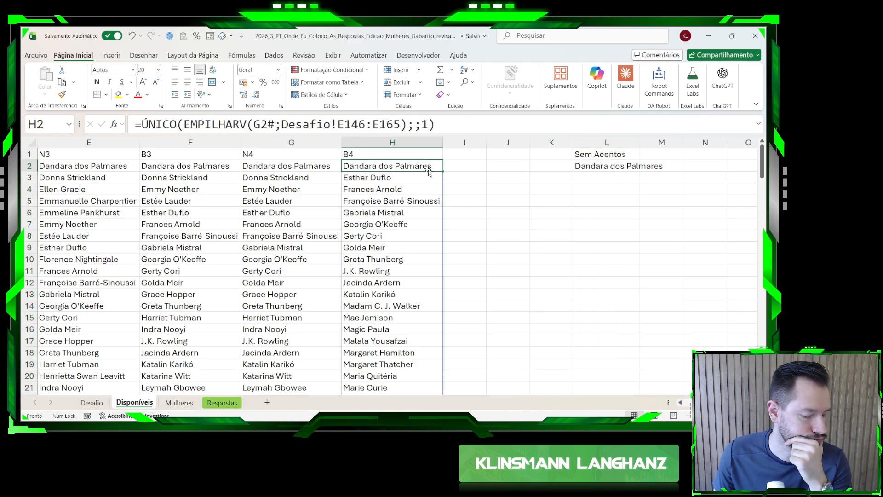
- List the 26 lowercase letters from K4 down with =CARACTUNICODE(SEQUÊNCIA(26;;97))
{"action": "left_click", "coordinate": [560, 190]}
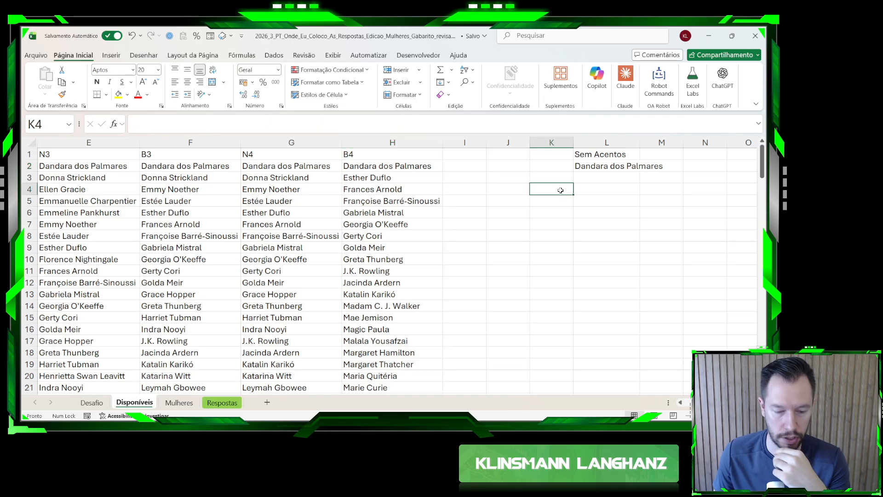
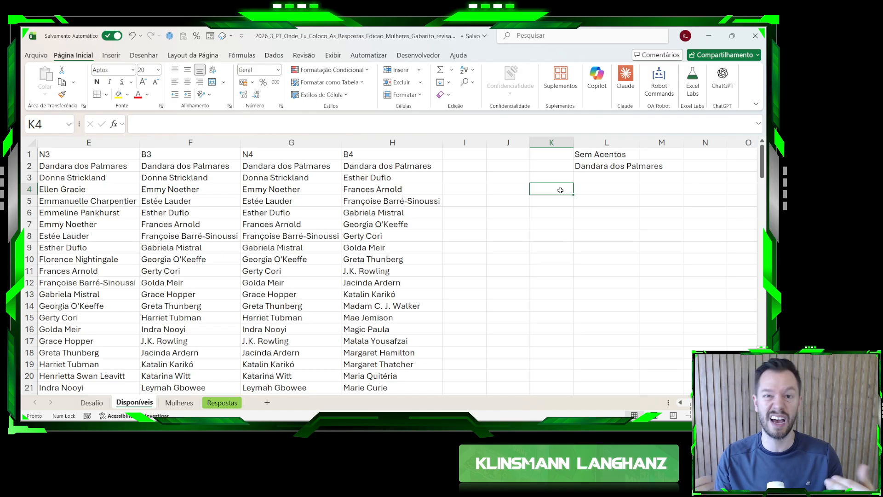
{"action": "type", "text": "=carac"}
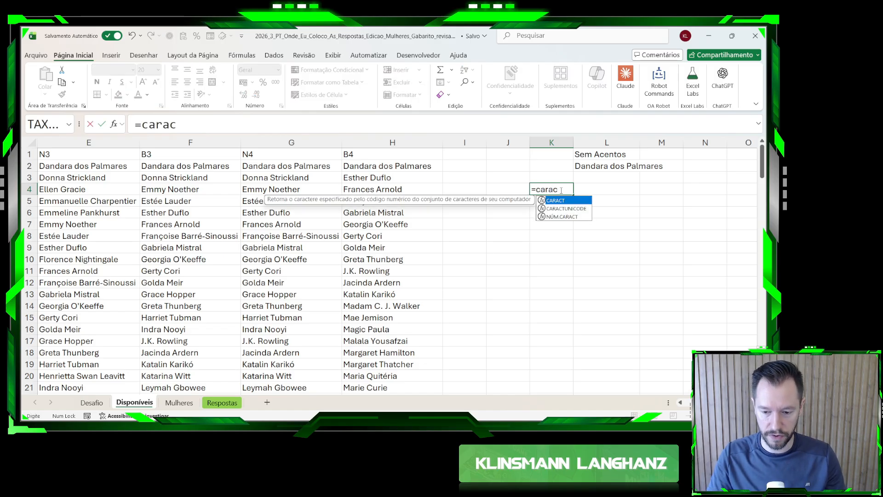
{"action": "key", "text": "Down"}
{"action": "key", "text": "Tab"}
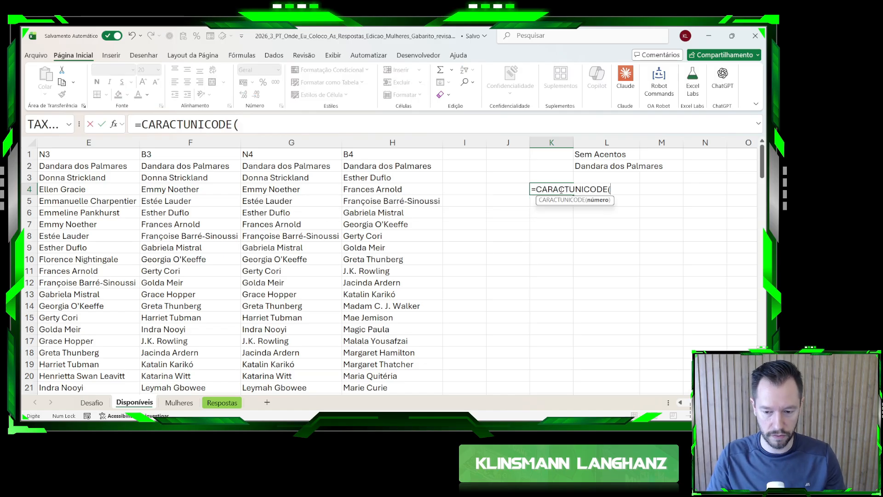
{"action": "type", "text": "seq"}
{"action": "key", "text": "Tab"}
{"action": "type", "text": "26;;97))"}
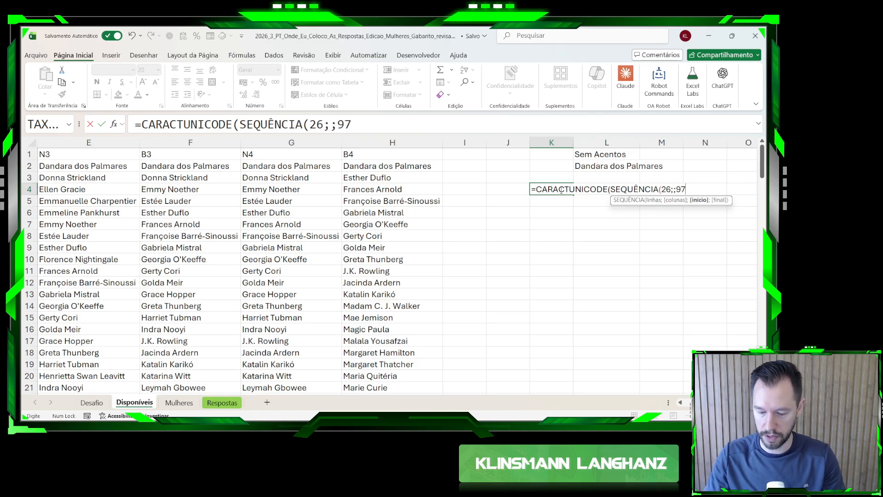
{"action": "key", "text": "Return"}
{"action": "key", "text": "Up"}
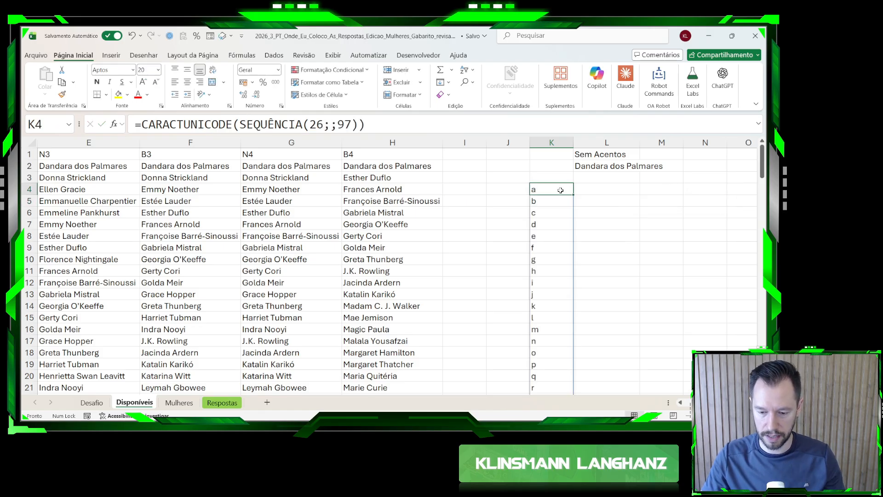
- Convert the spilled alphabet list in column K to fixed values
{"action": "key", "text": "ctrl+shift+Down"}
{"action": "key", "text": "ctrl+c"}
{"action": "key", "text": "ctrl+shift+v"}
{"action": "key", "text": "Escape"}
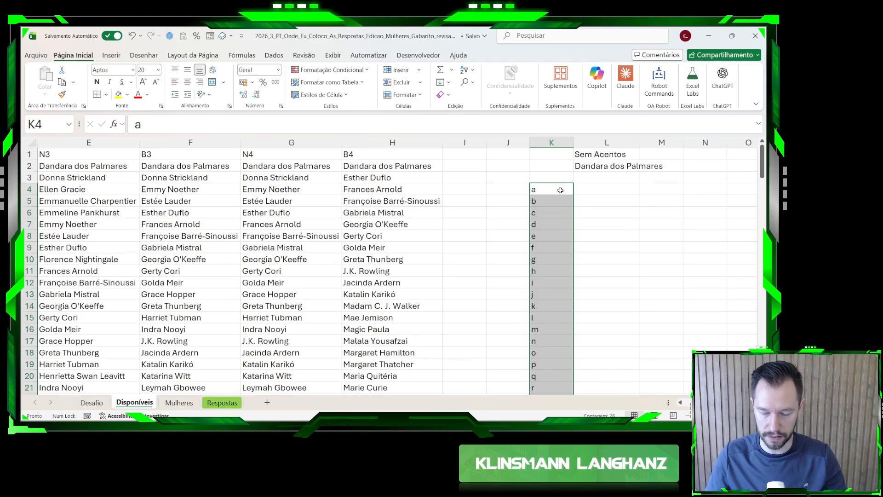
- Move the Sem Acentos header and its REDUCE formula from L1:L2 to I1:I2, and widen column I slightly
{"action": "left_click", "coordinate": [580, 190]}
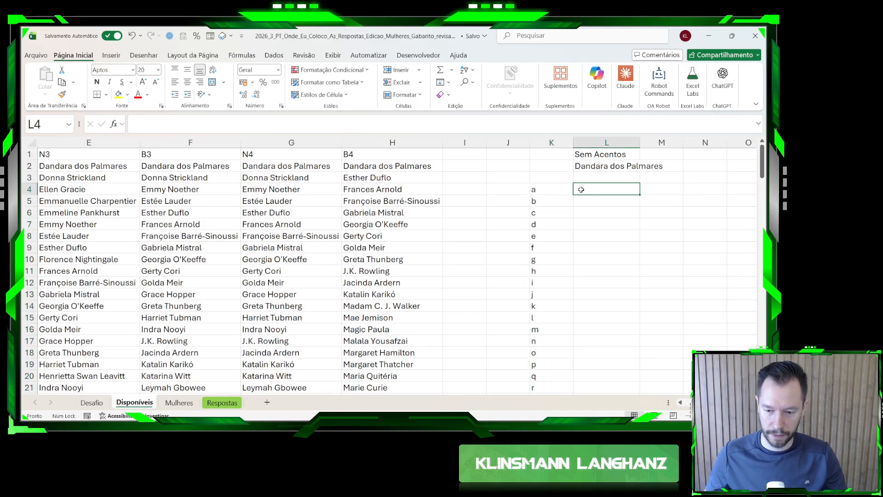
{"action": "left_click_drag", "start_coordinate": [589, 153], "coordinate": [593, 253]}
{"action": "left_click_drag", "start_coordinate": [486, 146], "coordinate": [497, 146]}
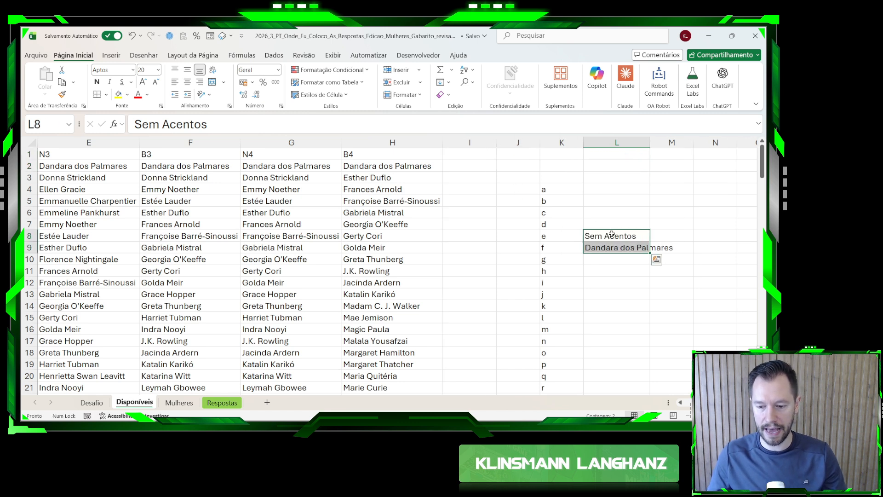
{"action": "left_click_drag", "start_coordinate": [613, 252], "coordinate": [484, 163]}
- Change the REDUCE initial value in I2 to H2 and fill the formula down alongside the B4 names
{"action": "double_click", "coordinate": [484, 164]}
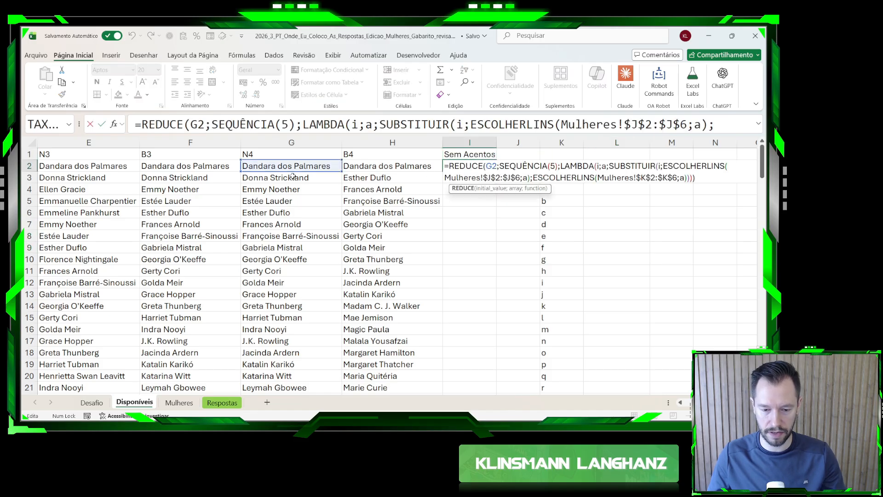
{"action": "left_click_drag", "start_coordinate": [297, 171], "coordinate": [366, 167]}
{"action": "key", "text": "Return"}
{"action": "left_click", "coordinate": [488, 168]}
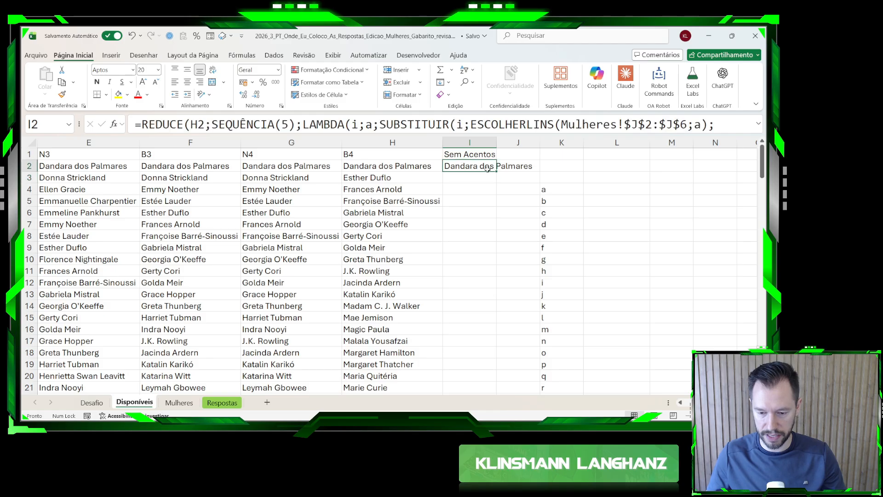
{"action": "double_click", "coordinate": [496, 171]}
- Insert a blank column at J and fit column I to its contents
{"action": "left_click", "coordinate": [528, 144]}
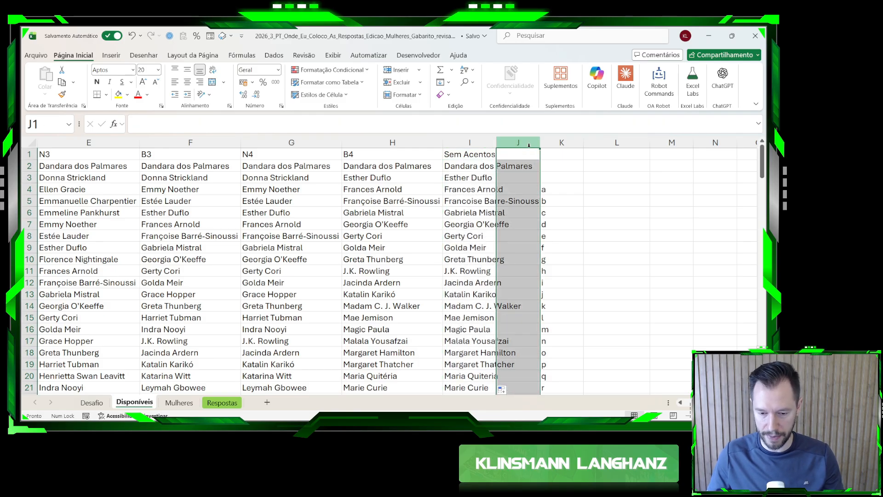
{"action": "key", "text": "ctrl+plus"}
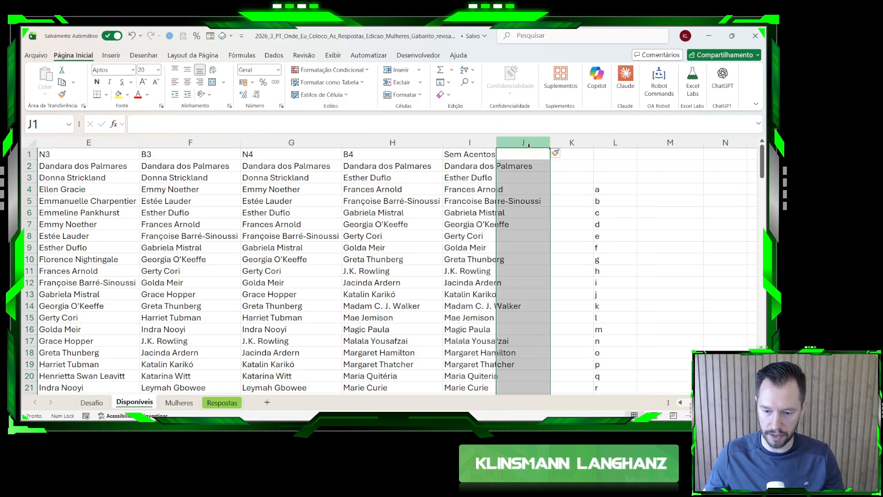
{"action": "double_click", "coordinate": [497, 142]}
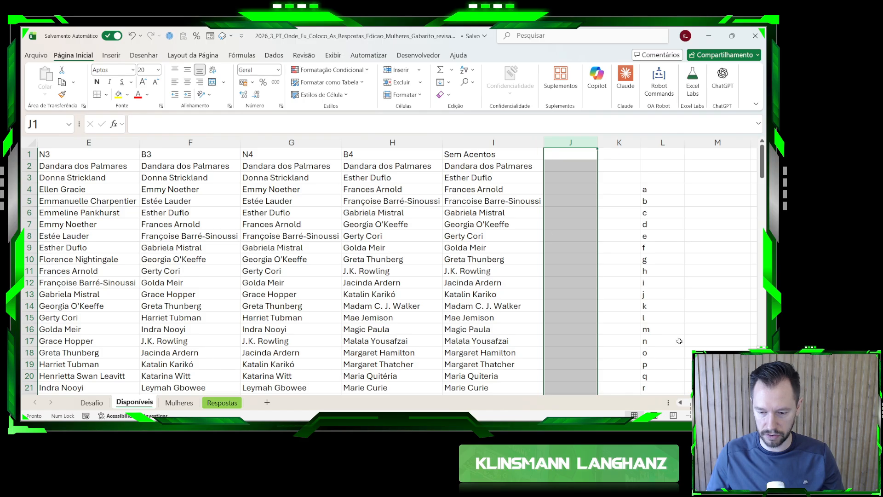
- Return to the Desafio sheet and reread the Bônus 4 question
{"action": "scroll", "coordinate": [397, 265], "scroll_direction": "right", "scroll_amount": 2}
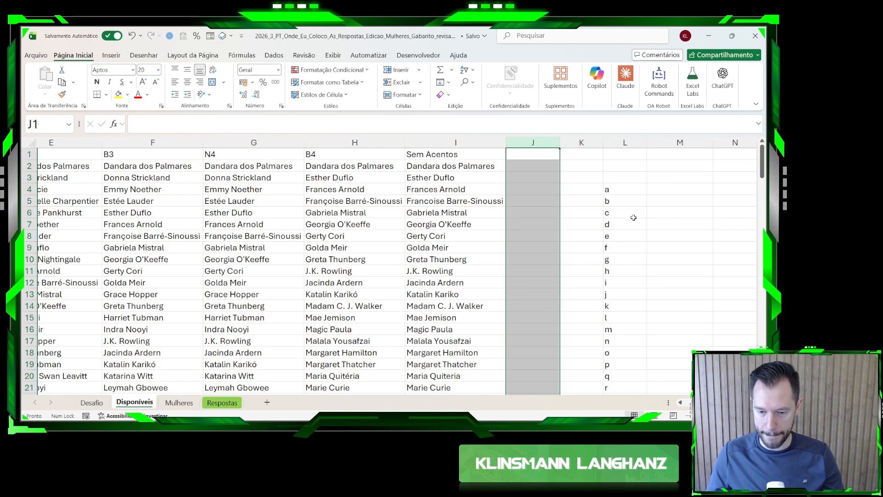
{"action": "left_click", "coordinate": [526, 169]}
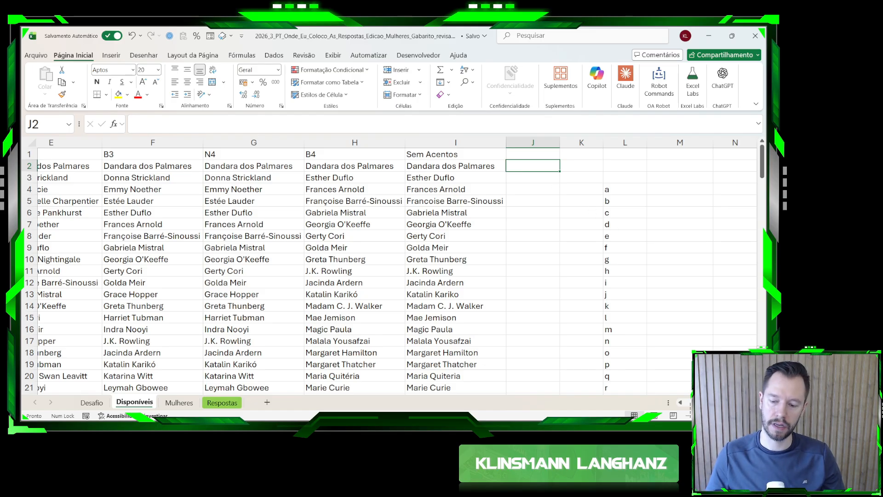
{"action": "scroll", "coordinate": [391, 265], "scroll_direction": "right", "scroll_amount": 2}
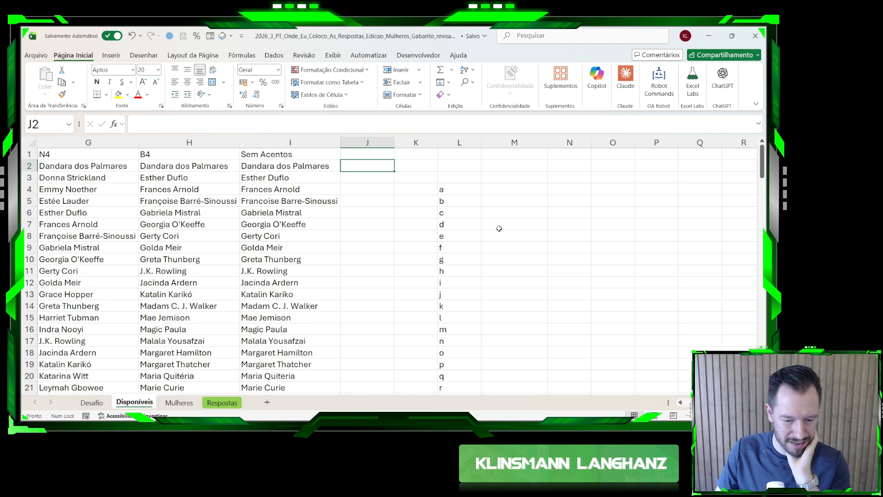
{"action": "left_click", "coordinate": [91, 402]}
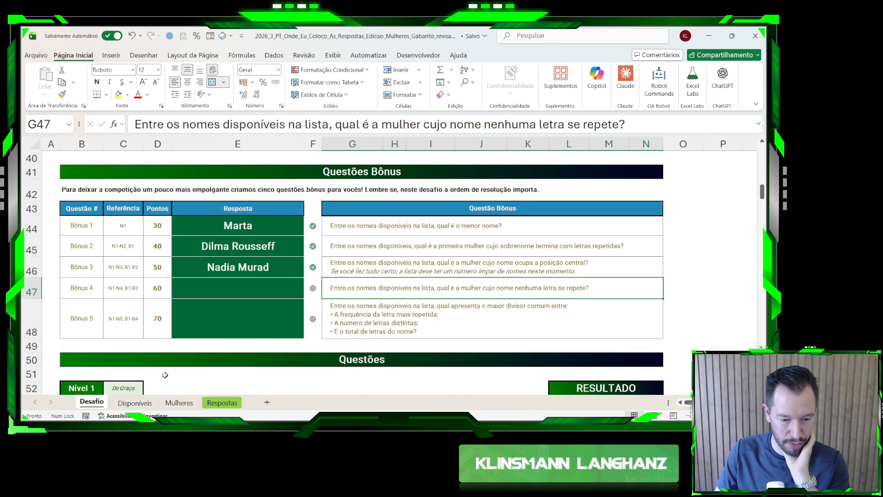
- Return to the Disponíveis sheet and select cell J2 beside the accent-free names
{"action": "left_click", "coordinate": [149, 403]}
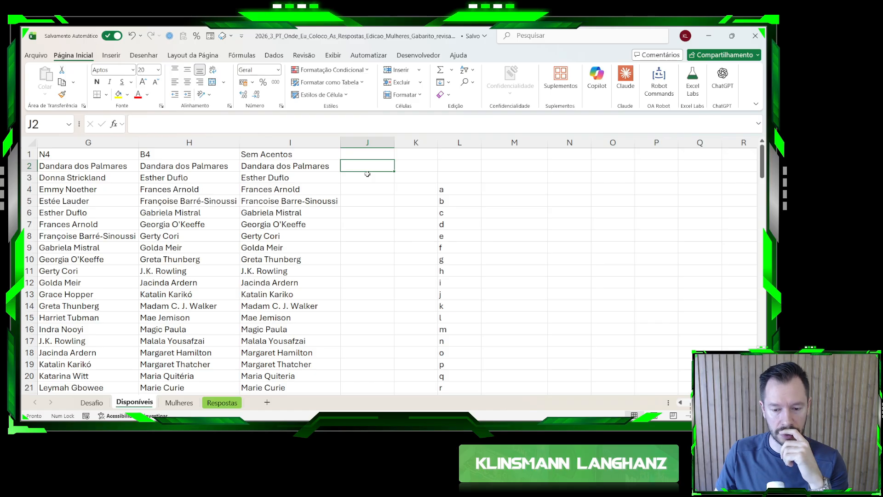
{"action": "left_click", "coordinate": [482, 188]}
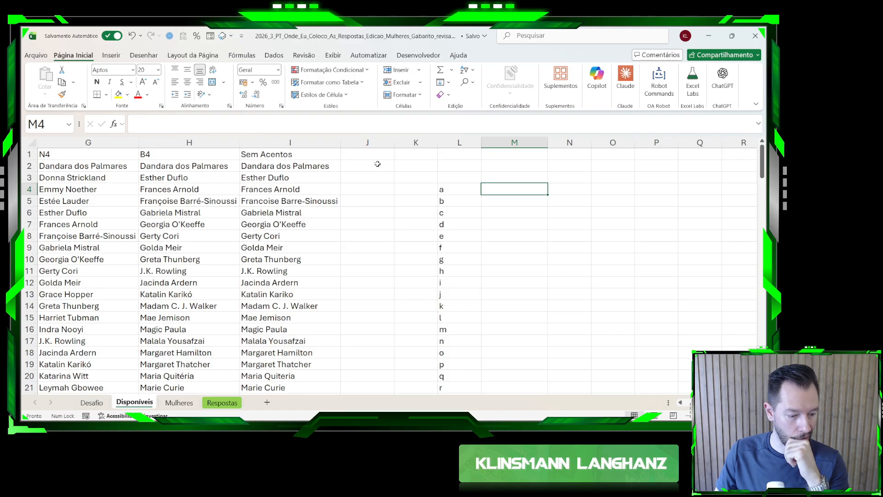
{"action": "left_click", "coordinate": [377, 165]}
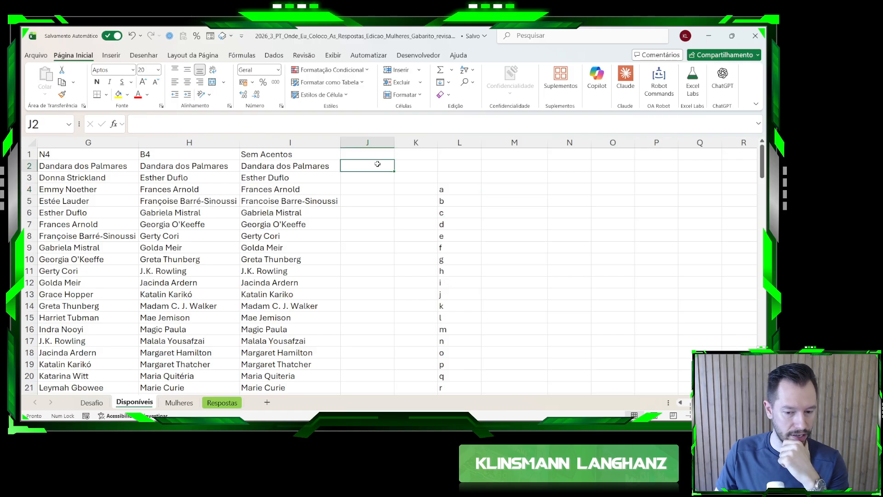
{"action": "type", "text": "="}
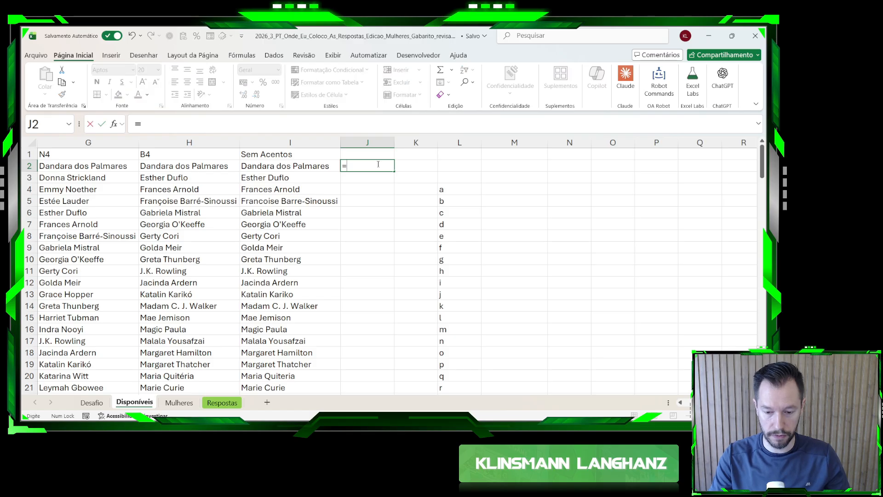
{"action": "type", "text": "cnt"}
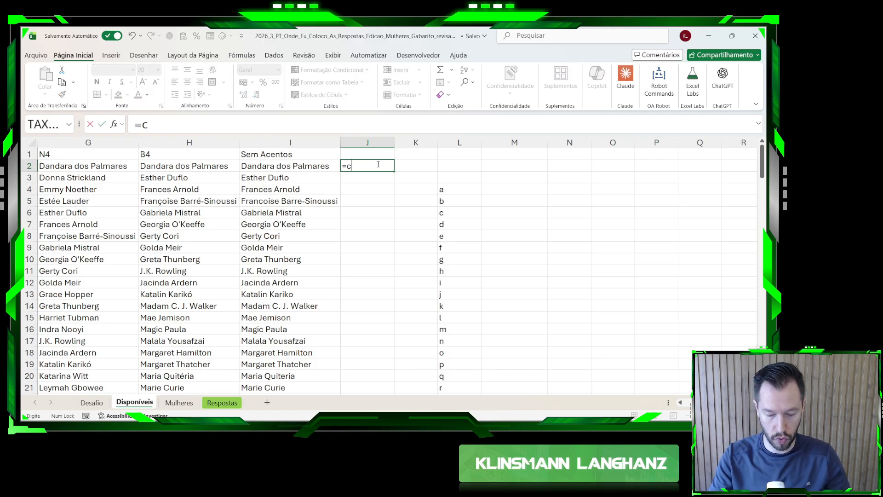
{"action": "key", "text": "BackSpace"}
{"action": "key", "text": "BackSpace"}
{"action": "type", "text": "on"}
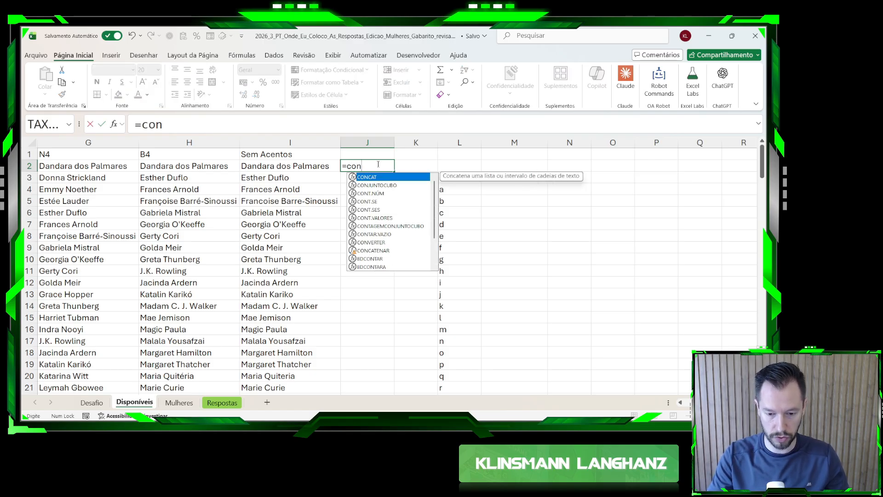
{"action": "key", "text": "Down"}
{"action": "key", "text": "Down"}
{"action": "key", "text": "Down"}
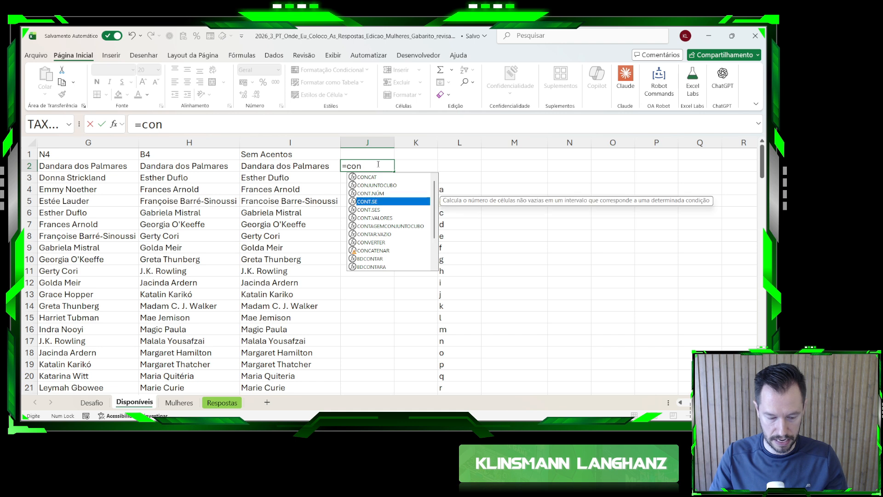
{"action": "key", "text": "Tab"}
{"action": "key", "text": "Right"}
{"action": "key", "text": "Right"}
{"action": "key", "text": "Down"}
{"action": "key", "text": "Down"}
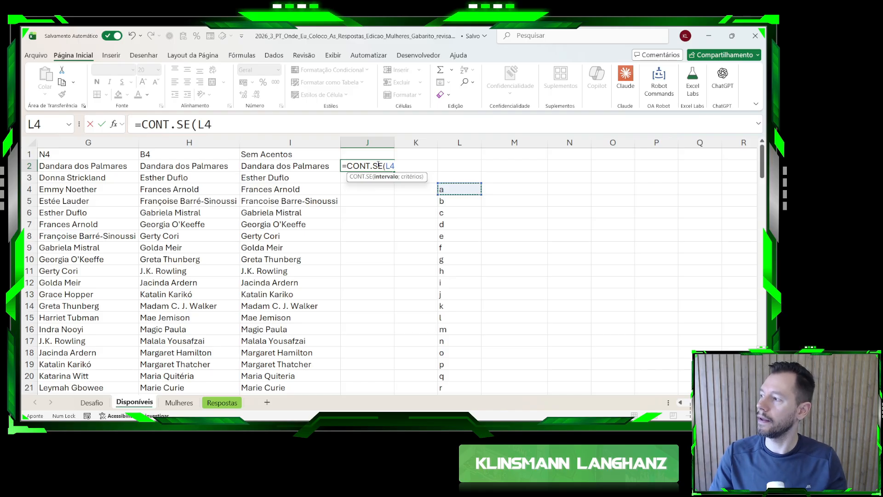
{"action": "key", "text": "Escape"}
{"action": "key", "text": "Up"}
{"action": "key", "text": "Left"}
{"action": "key", "text": "Down"}
{"action": "key", "text": "Right"}
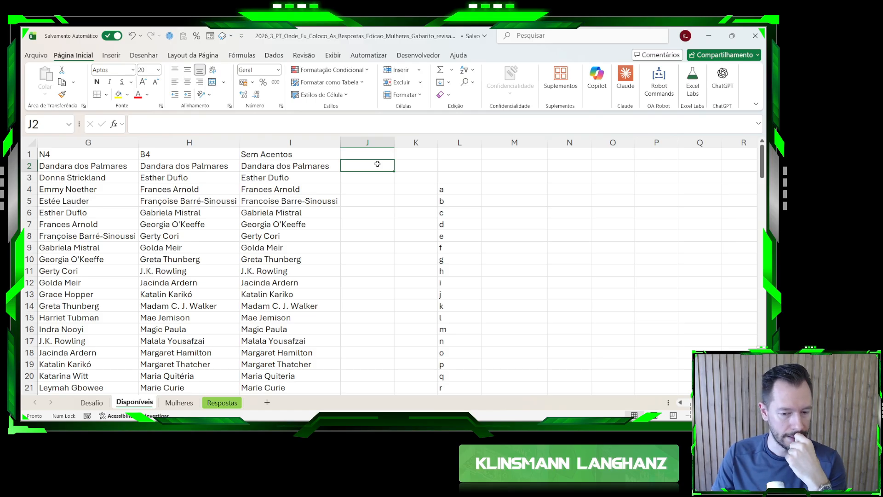
- Split the accent-free name in I2 into single characters by entering =REGEX.EXTRAIR(I2;".";1) in J2
{"action": "key", "text": "Right"}
{"action": "key", "text": "Left"}
{"action": "type", "text": "=re"}
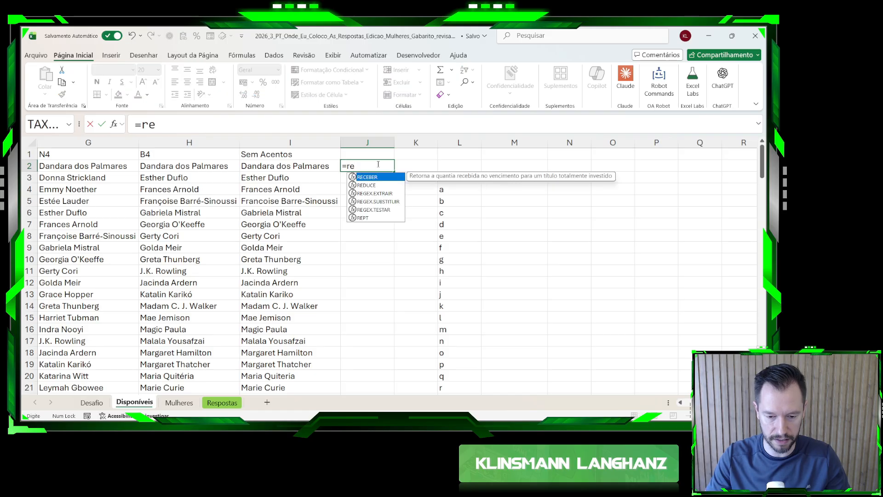
{"action": "key", "text": "Down"}
{"action": "key", "text": "Down"}
{"action": "key", "text": "Tab"}
{"action": "key", "text": "Left"}
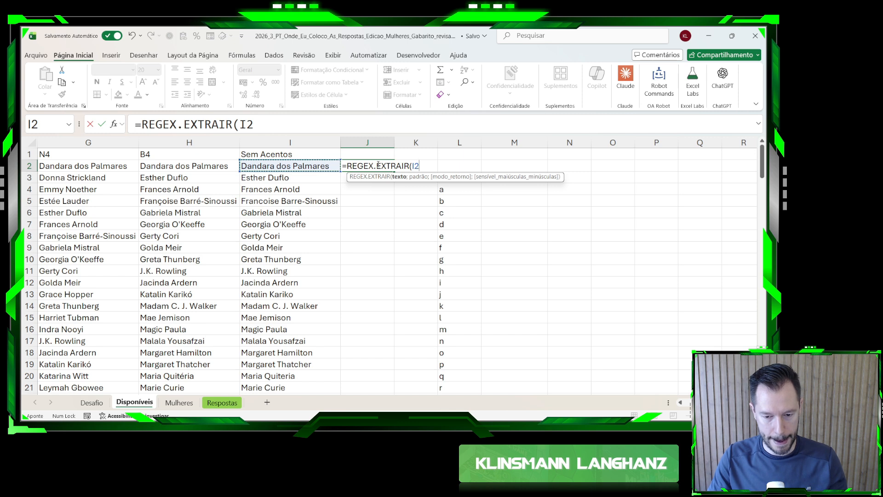
{"action": "type", "text": ";\".\";1)"}
{"action": "key", "text": "Return"}
{"action": "left_click", "coordinate": [377, 165]}
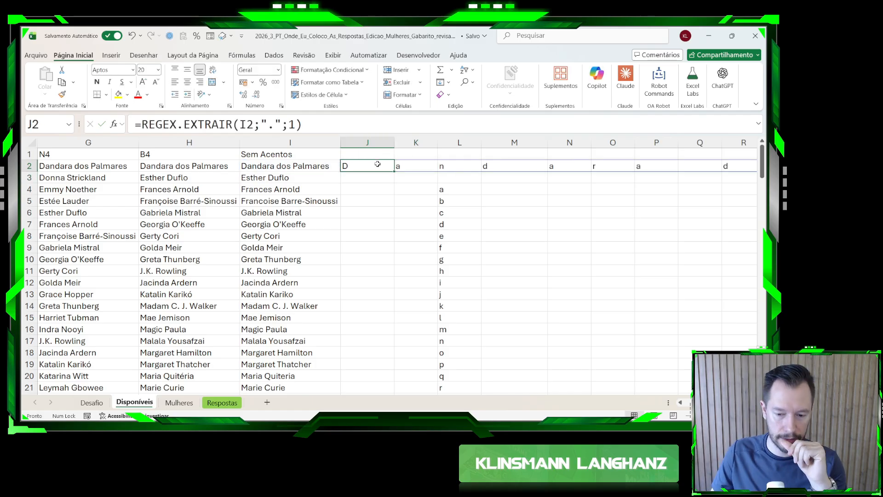
- Enter =CONT.SE(L4:L29;J2#) in M4 to match the alphabet list against the split characters, and inspect the spilled row
{"action": "left_click", "coordinate": [490, 191]}
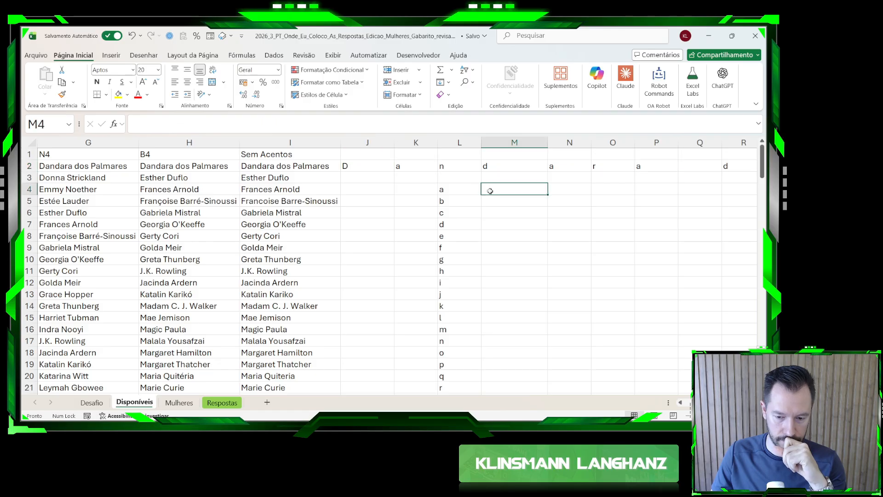
{"action": "type", "text": "=cont.se"}
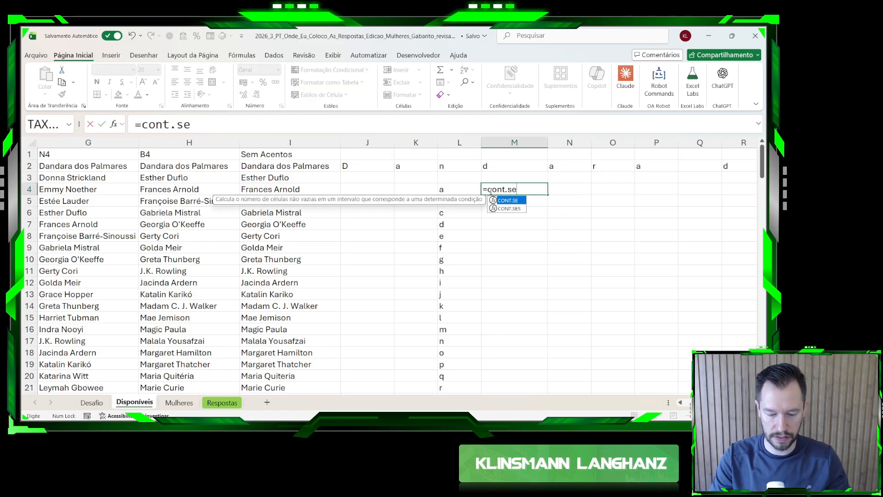
{"action": "type", "text": "("}
{"action": "key", "text": "Left"}
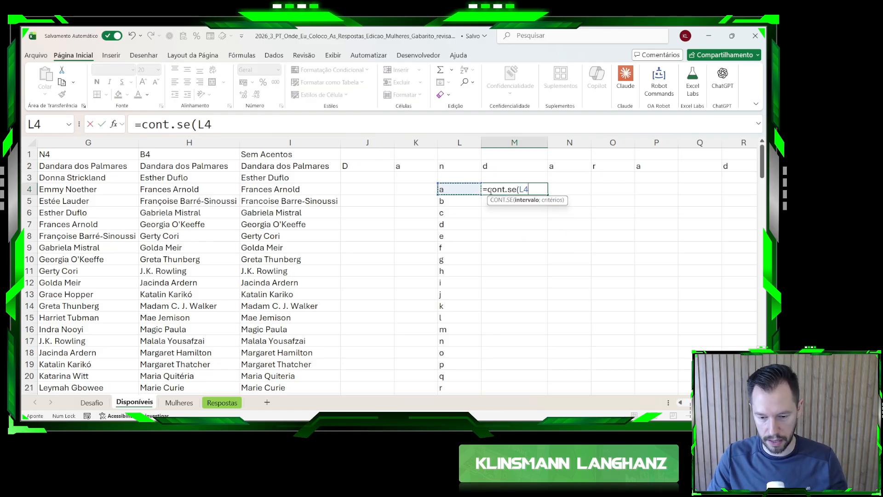
{"action": "key", "text": "Left"}
{"action": "key", "text": "Left"}
{"action": "key", "text": "Up"}
{"action": "key", "text": "Up"}
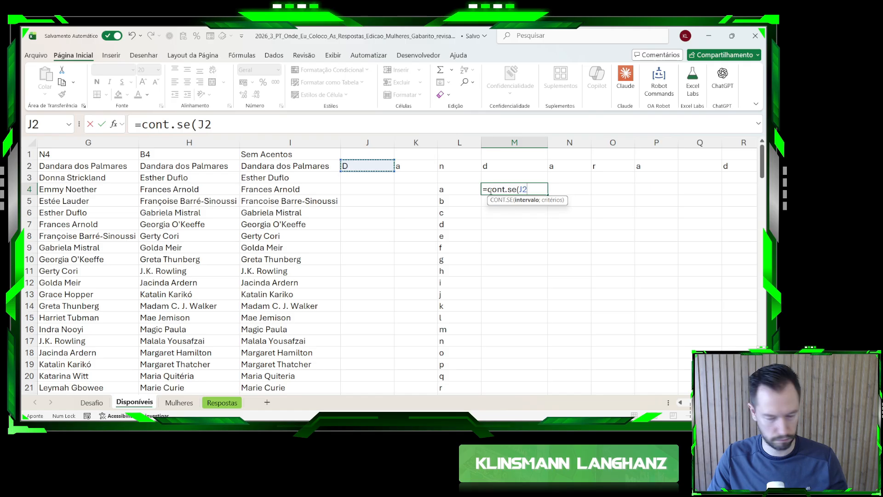
{"action": "key", "text": "Right"}
{"action": "key", "text": "Right"}
{"action": "key", "text": "Down"}
{"action": "key", "text": "Down"}
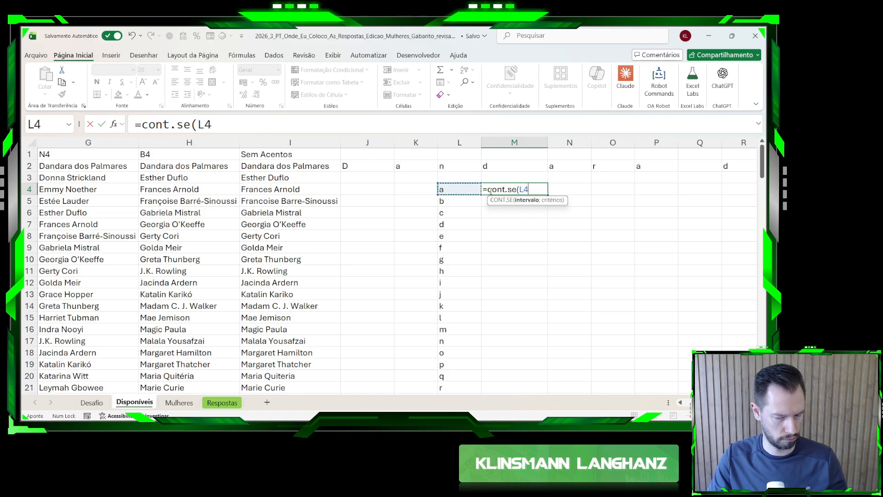
{"action": "key", "text": "ctrl+shift+Down"}
{"action": "type", "text": ";"}
{"action": "key", "text": "Up"}
{"action": "key", "text": "Up"}
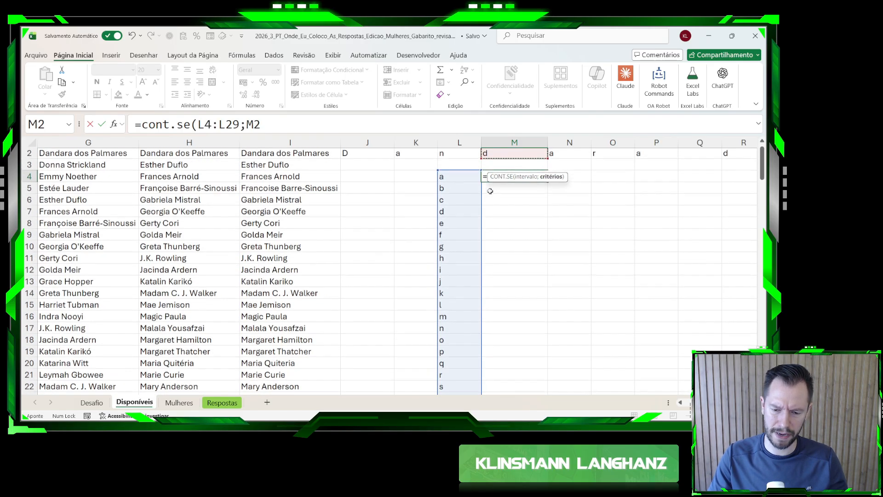
{"action": "key", "text": "Left"}
{"action": "key", "text": "Left"}
{"action": "key", "text": "Up"}
{"action": "key", "text": "Left"}
{"action": "key", "text": "Down"}
{"action": "key", "text": "ctrl+shift+Right"}
{"action": "key", "text": "Return"}
{"action": "left_click", "coordinate": [490, 191]}
{"action": "key", "text": "ctrl+Right"}
{"action": "key", "text": "ctrl+Left"}
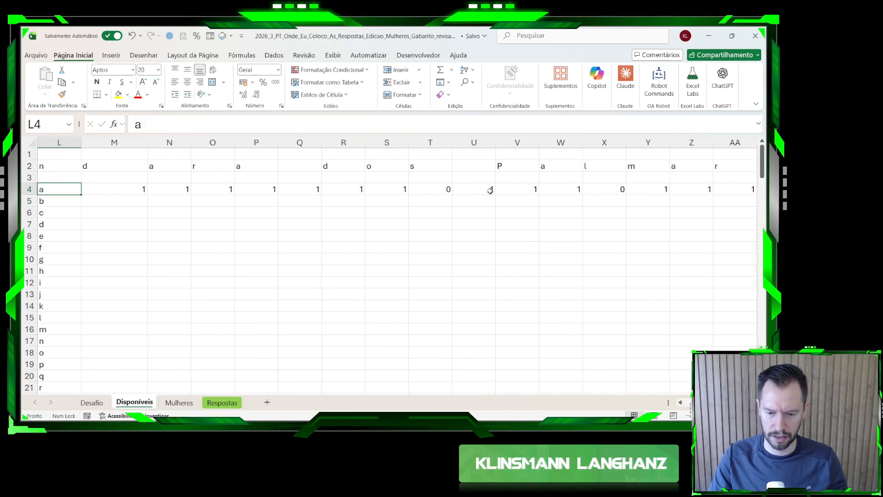
{"action": "key", "text": "ctrl+Left"}
{"action": "key", "text": "ctrl+Right"}
{"action": "key", "text": "Right"}
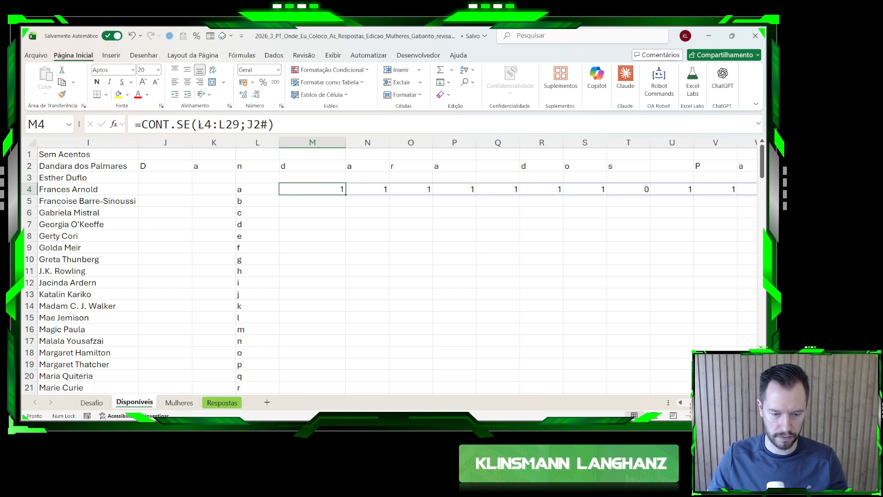
- Clear the CONT.SE arguments in M4 and enter L4:L29 as the range and J2# as the criteria again
{"action": "left_click_drag", "start_coordinate": [200, 125], "coordinate": [276, 125]}
{"action": "key", "text": "BackSpace"}
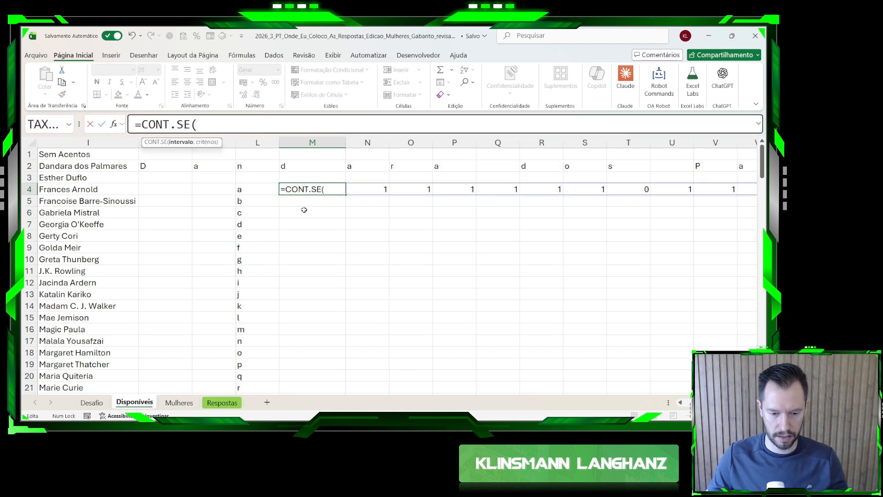
{"action": "left_click", "coordinate": [271, 191]}
{"action": "key", "text": "ctrl+shift+Down"}
{"action": "type", "text": ";"}
{"action": "key", "text": "Up"}
{"action": "key", "text": "Up"}
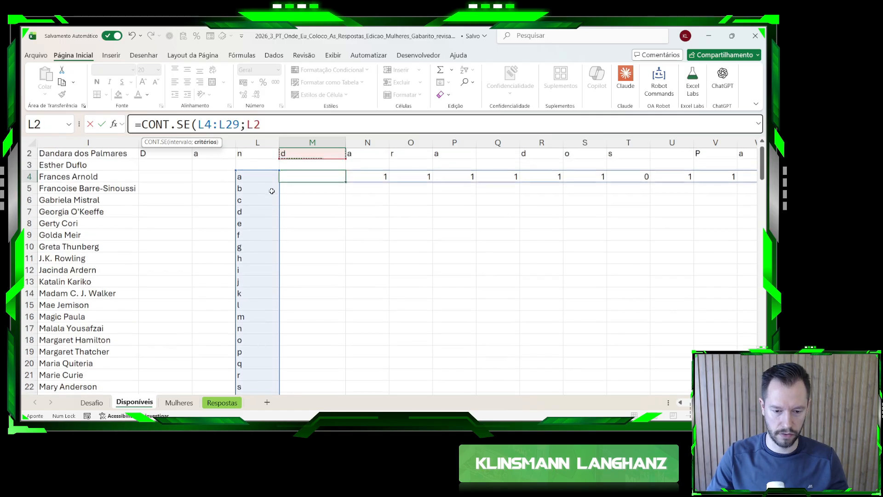
{"action": "key", "text": "Left"}
{"action": "key", "text": "Left"}
{"action": "type", "text": "#"}
{"action": "key", "text": "Return"}
{"action": "key", "text": "Up"}
- Swap the CONT.SE arguments in M4 to =CONT.SE(J2#;L4:L29), counting each alphabet letter within the split name, and review the counts
{"action": "left_click", "coordinate": [242, 126]}
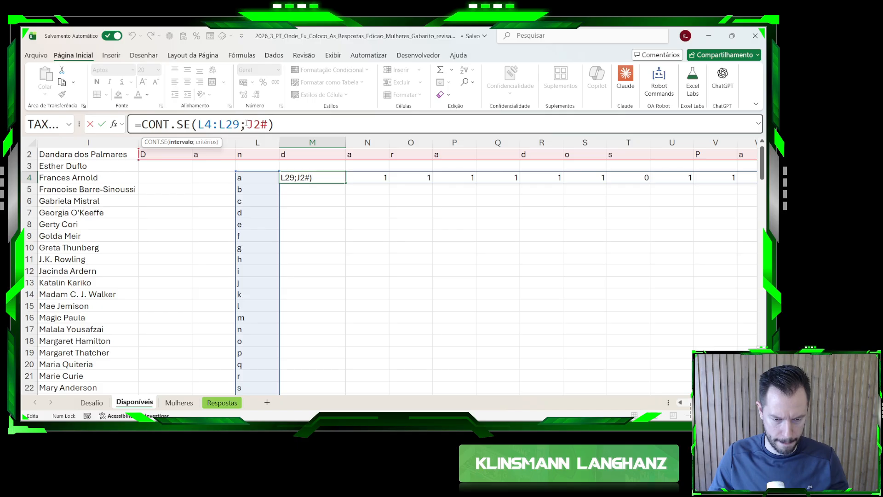
{"action": "left_click", "coordinate": [232, 124]}
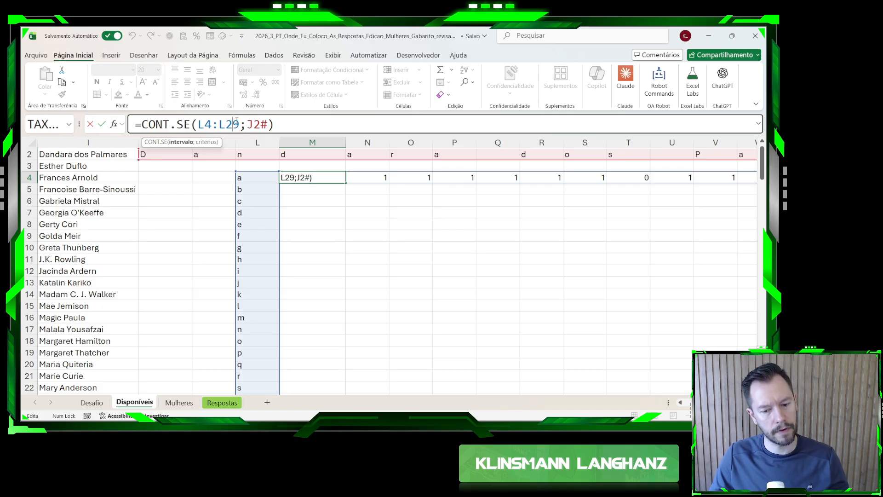
{"action": "left_click_drag", "start_coordinate": [245, 124], "coordinate": [279, 121]}
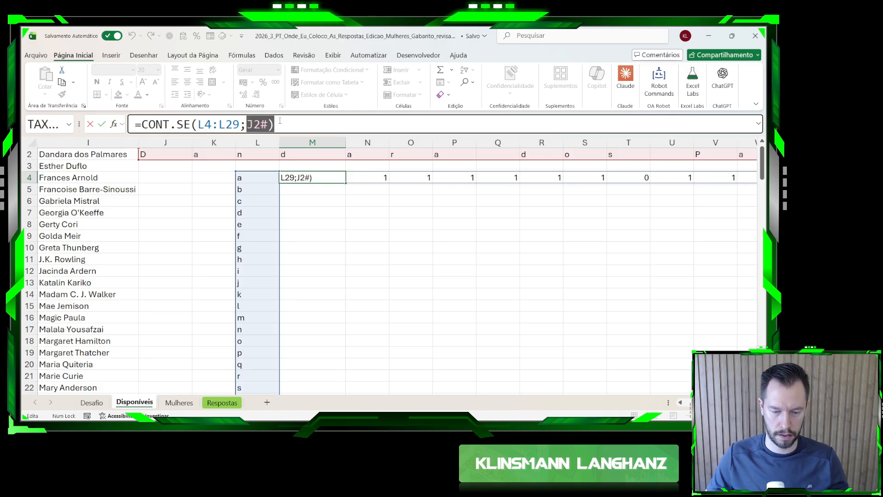
{"action": "left_click_drag", "start_coordinate": [198, 124], "coordinate": [295, 128]}
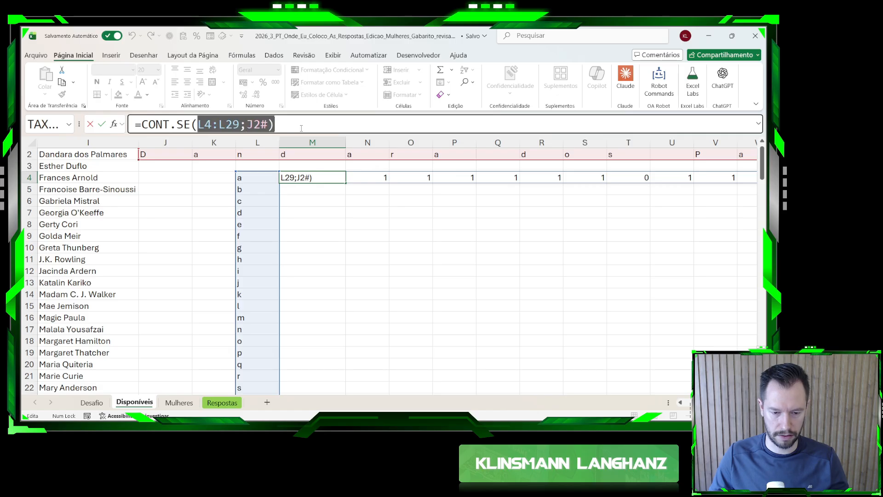
{"action": "key", "text": "BackSpace"}
{"action": "left_click", "coordinate": [168, 154]}
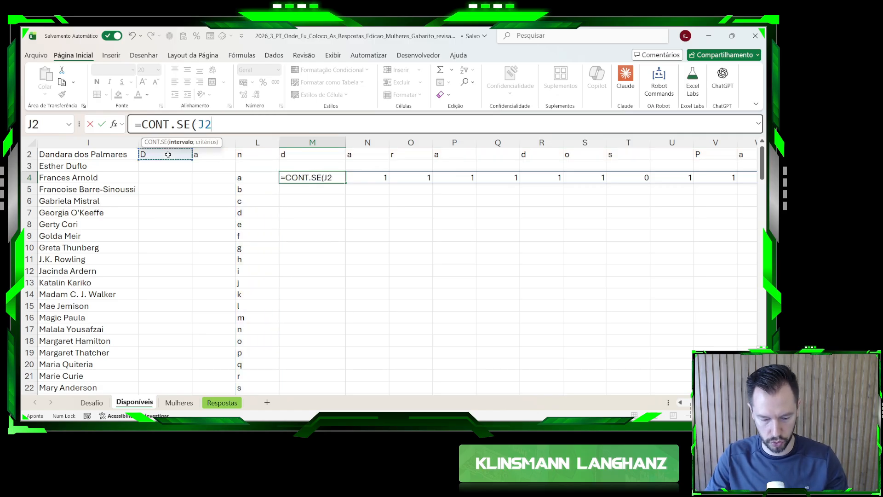
{"action": "type", "text": "#;"}
{"action": "left_click", "coordinate": [247, 178]}
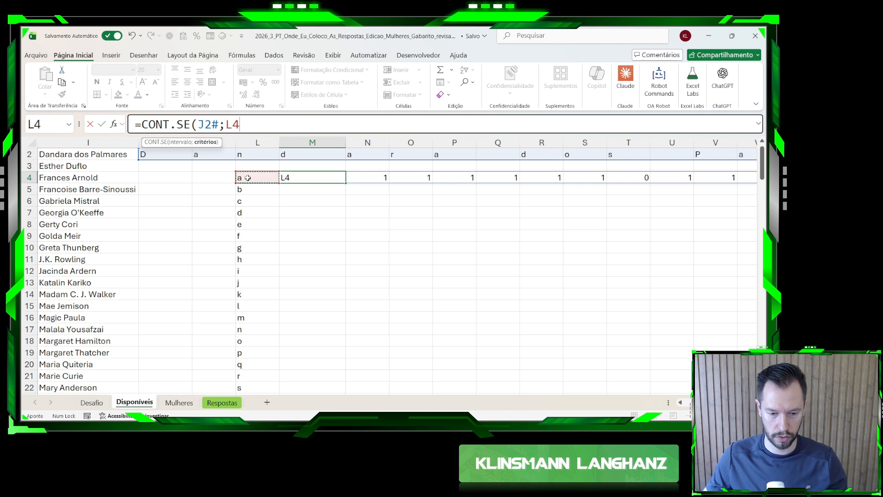
{"action": "key", "text": "ctrl+shift+Down"}
{"action": "key", "text": "Return"}
{"action": "key", "text": "Up"}
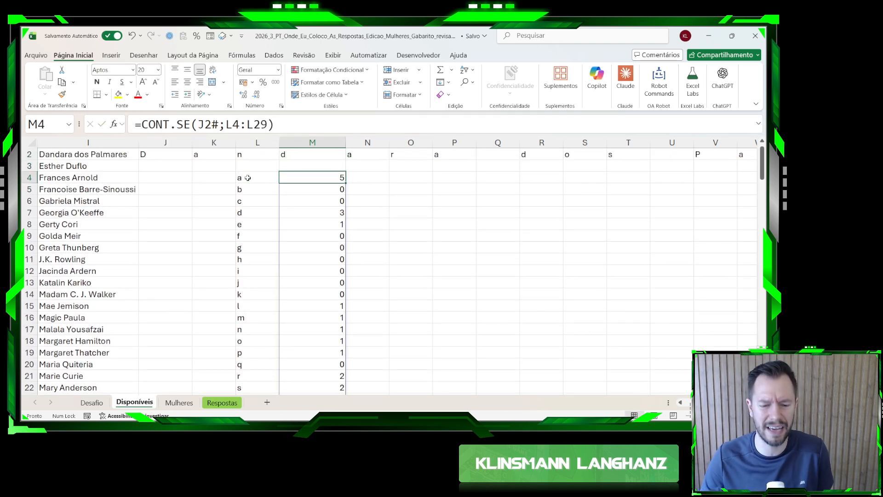
{"action": "scroll", "coordinate": [276, 197], "scroll_direction": "up", "scroll_amount": 1}
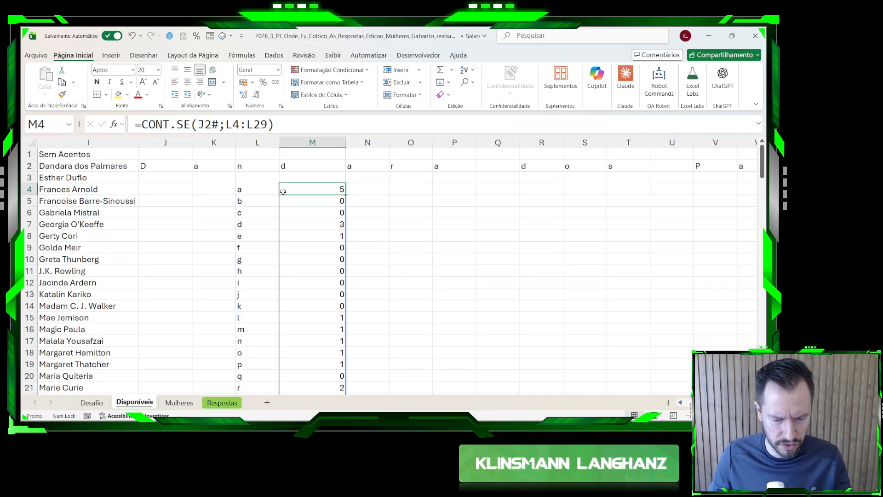
{"action": "scroll", "coordinate": [302, 203], "scroll_direction": "down", "scroll_amount": 2}
{"action": "scroll", "coordinate": [309, 212], "scroll_direction": "up", "scroll_amount": 2}
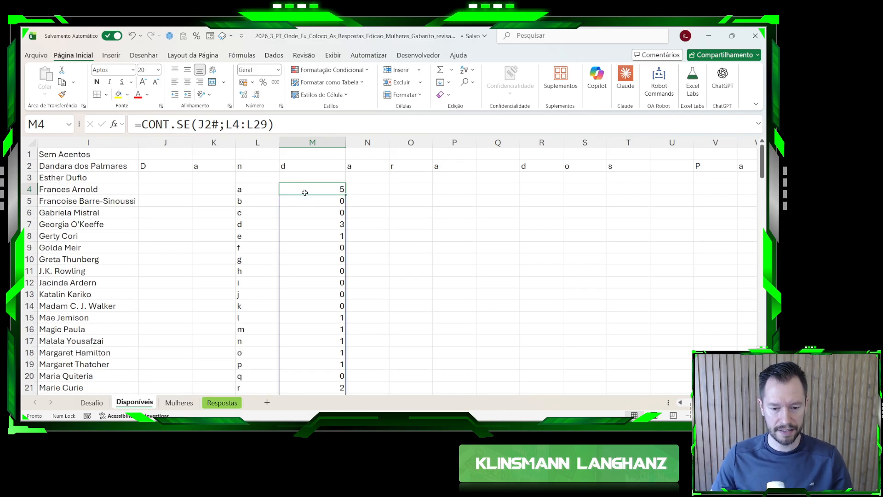
{"action": "left_click", "coordinate": [233, 125]}
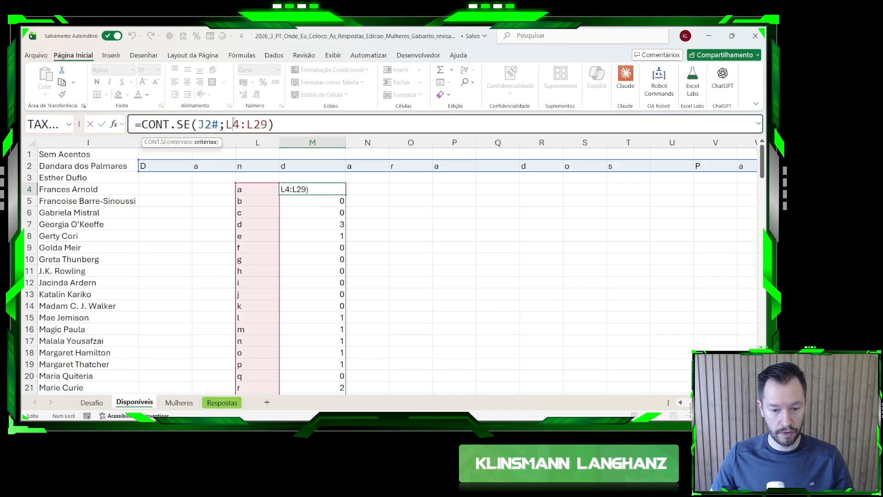
{"action": "key", "text": "ctrl+Return"}
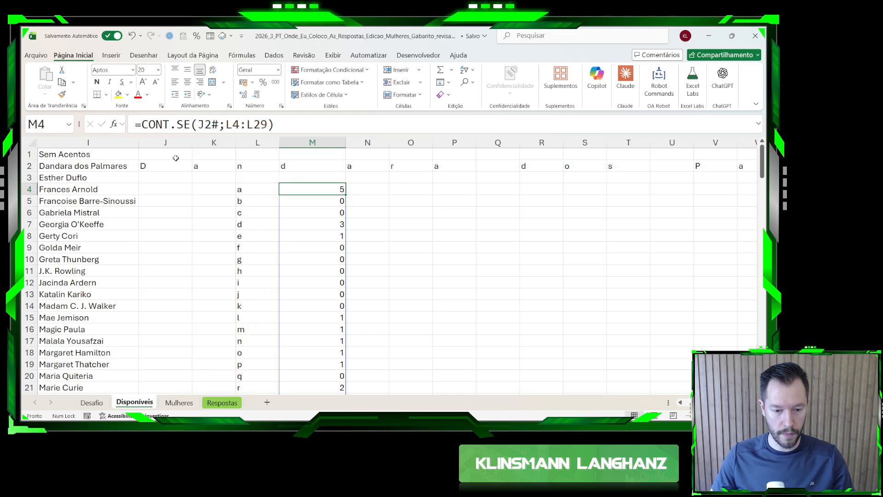
- Try to replace J2# in M4's CONT.SE formula with REGEX.EXTRAIR(I2;".";1) as the range
{"action": "left_click", "coordinate": [166, 165]}
{"action": "left_click_drag", "start_coordinate": [142, 124], "coordinate": [297, 124]}
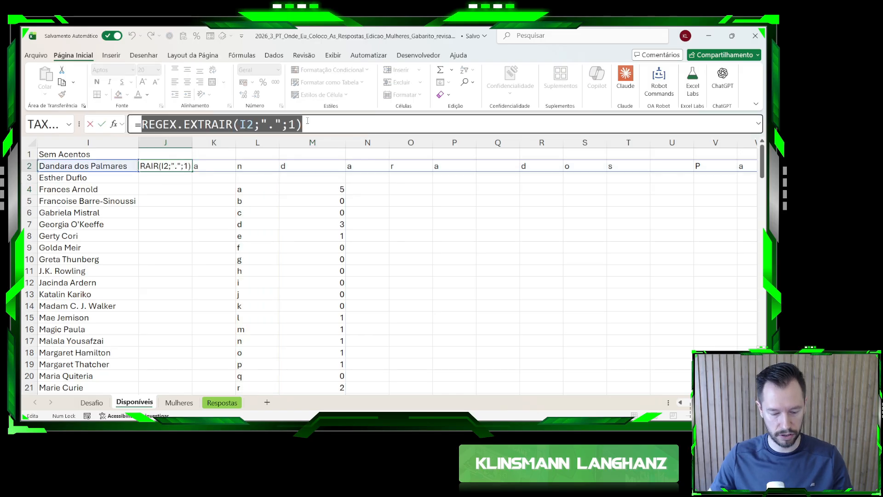
{"action": "key", "text": "Return"}
{"action": "left_click", "coordinate": [310, 183]}
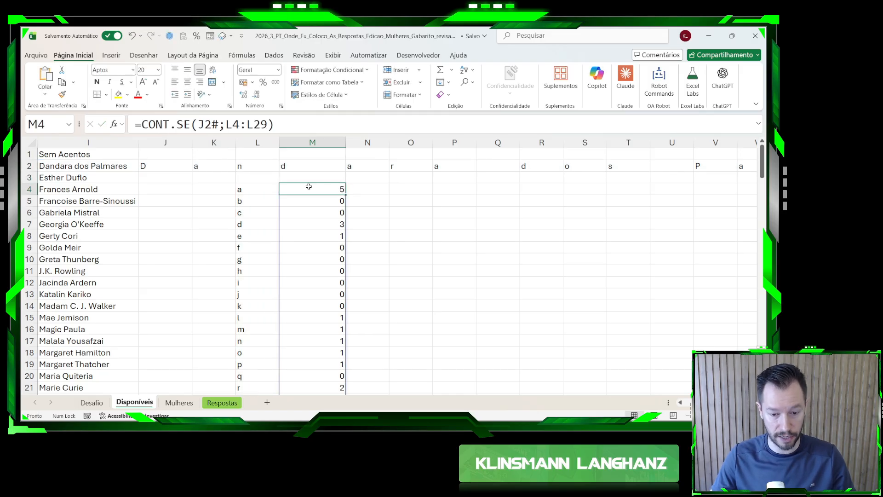
{"action": "double_click", "coordinate": [207, 125]}
{"action": "type", "text": "REGEX.EXTRAIR(I2;\".\";1)"}
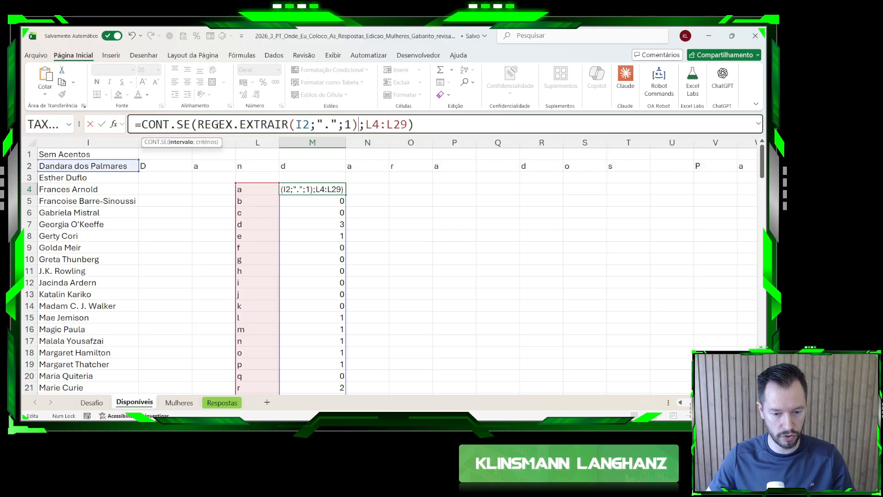
{"action": "key", "text": "Return"}
{"action": "key", "text": "Return"}
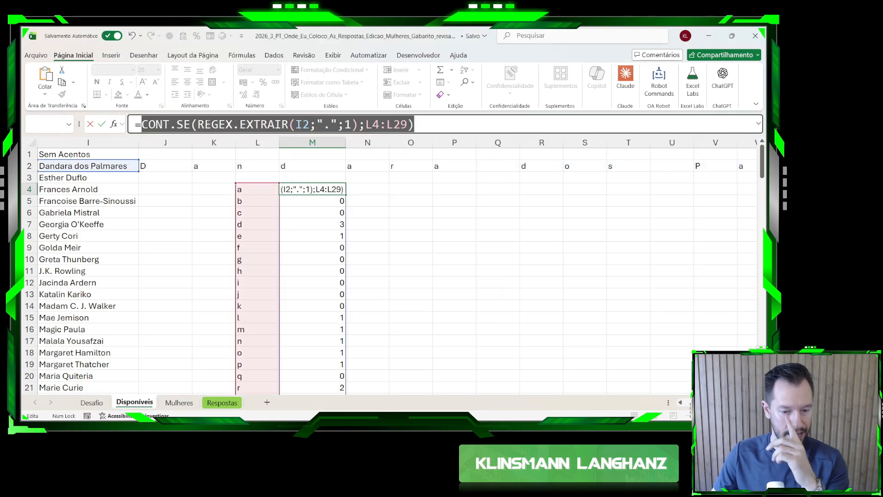
{"action": "left_click", "coordinate": [199, 123]}
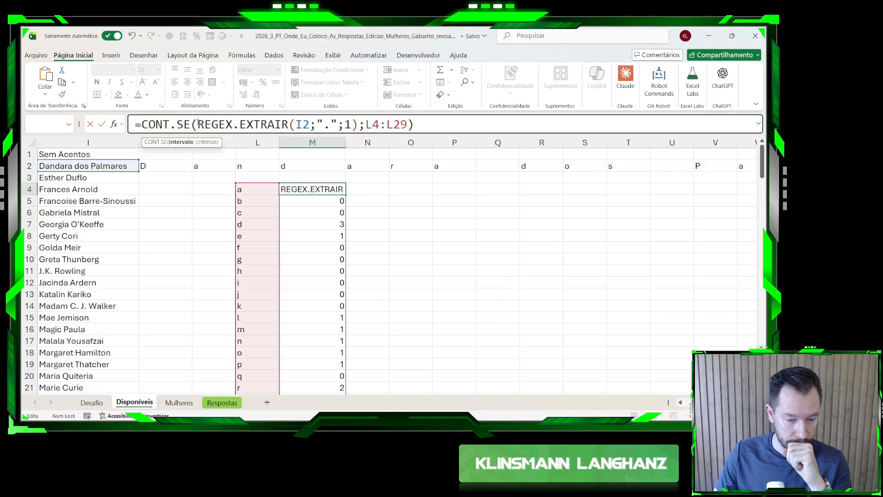
{"action": "key", "text": "Escape"}
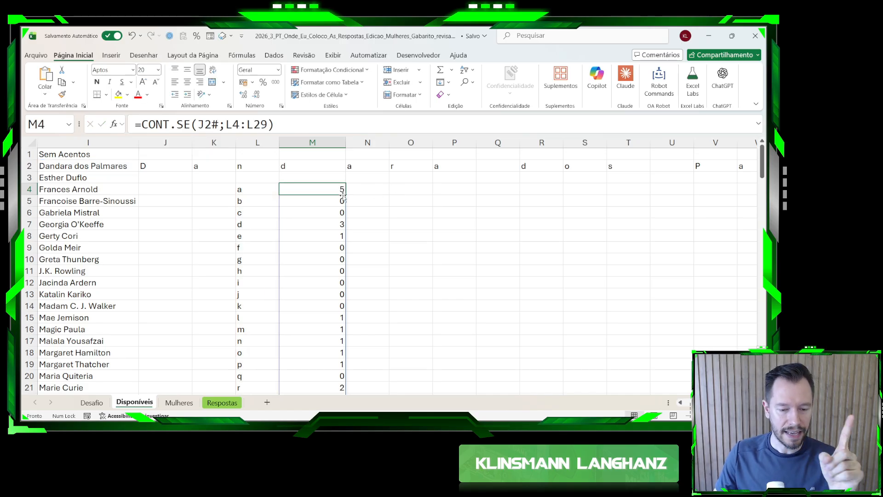
- Add a new worksheet after Disponíveis and rename it N5
{"action": "left_click", "coordinate": [268, 402]}
{"action": "double_click", "coordinate": [184, 403]}
{"action": "type", "text": "N5"}
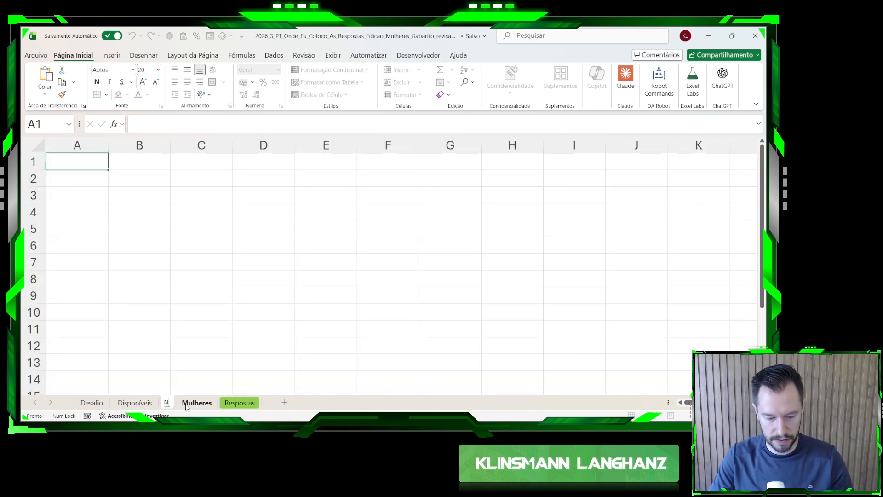
{"action": "key", "text": "Return"}
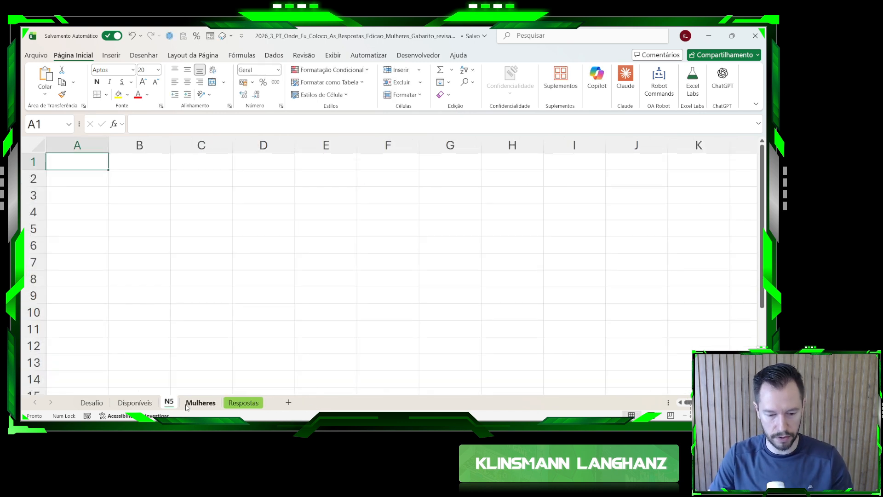
- Copy the Nível 5 question numbers 81 to 100 from the Desafio sheet into sheet N5, starting at B3
{"action": "left_click", "coordinate": [97, 407]}
{"action": "scroll", "coordinate": [126, 330], "scroll_direction": "down", "scroll_amount": 20}
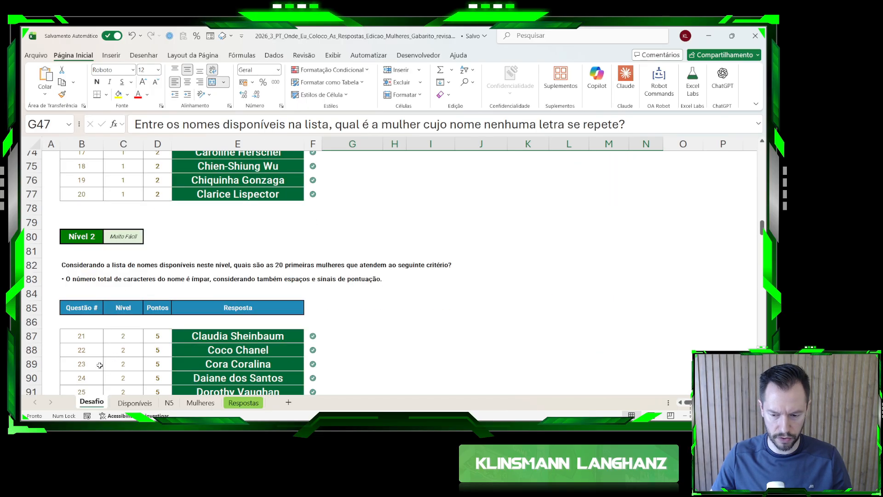
{"action": "scroll", "coordinate": [126, 330], "scroll_direction": "down", "scroll_amount": 15}
{"action": "scroll", "coordinate": [126, 329], "scroll_direction": "up", "scroll_amount": 5}
{"action": "scroll", "coordinate": [128, 328], "scroll_direction": "down", "scroll_amount": 1}
{"action": "scroll", "coordinate": [127, 328], "scroll_direction": "down", "scroll_amount": 3}
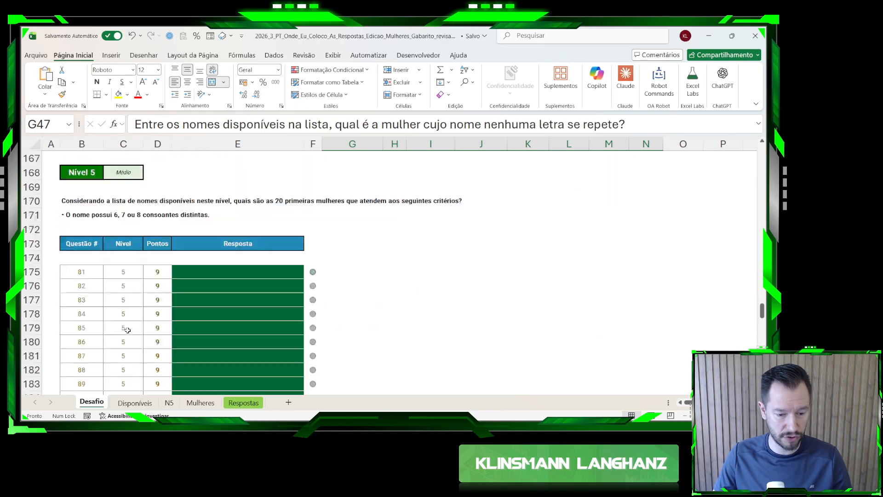
{"action": "left_click", "coordinate": [90, 270]}
{"action": "key", "text": "ctrl+shift+Down"}
{"action": "key", "text": "ctrl+c"}
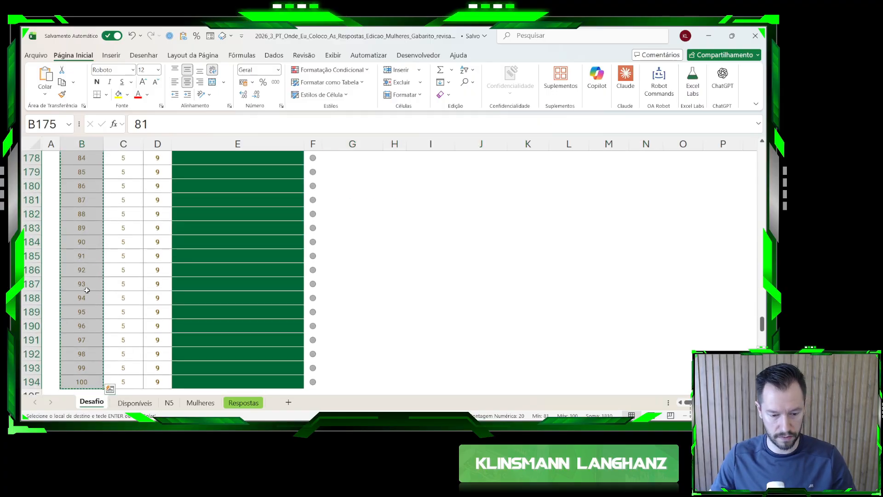
{"action": "left_click", "coordinate": [169, 403]}
{"action": "left_click", "coordinate": [122, 193]}
{"action": "key", "text": "ctrl+v"}
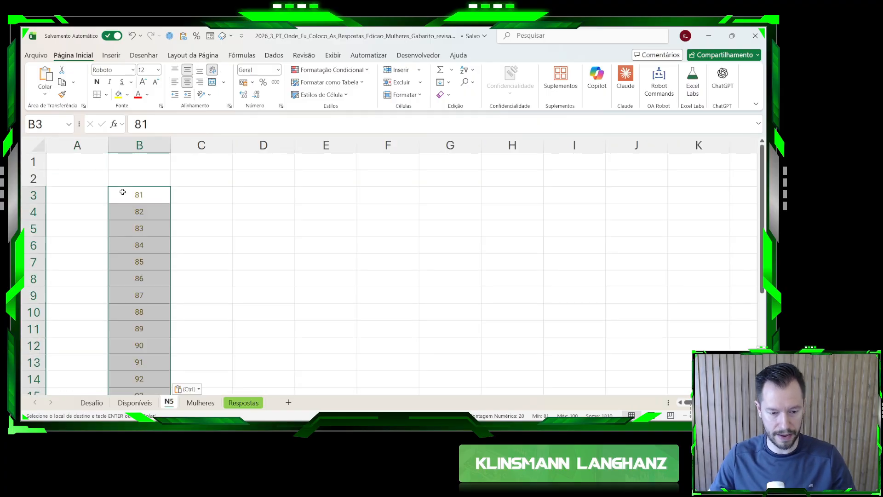
{"action": "left_click", "coordinate": [274, 176]}
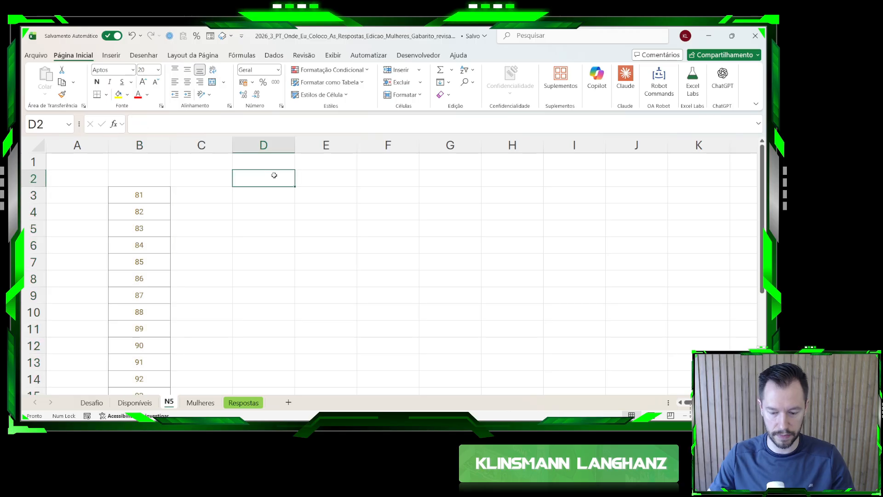
{"action": "type", "text": "=procx("}
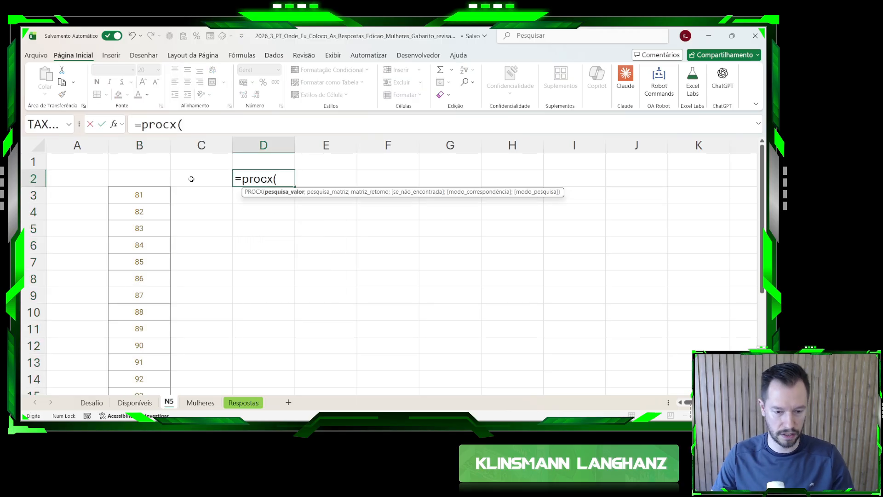
{"action": "left_click", "coordinate": [131, 162]}
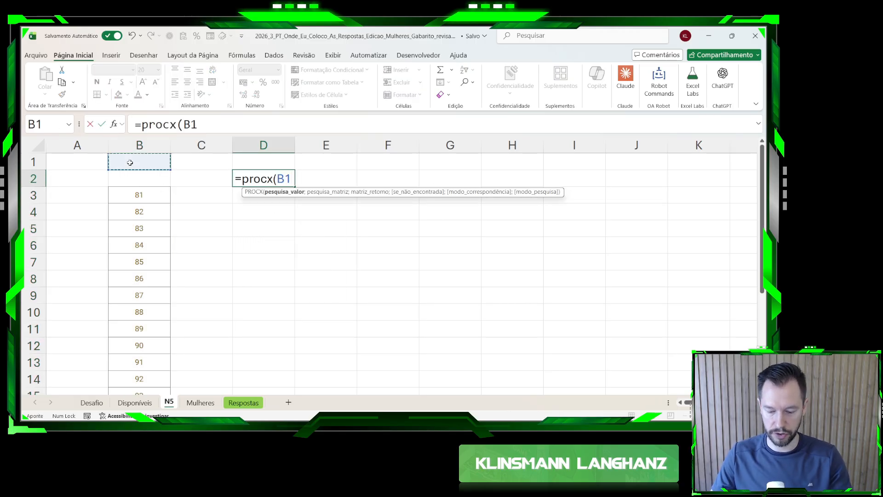
{"action": "type", "text": ";"}
{"action": "left_click", "coordinate": [92, 402]}
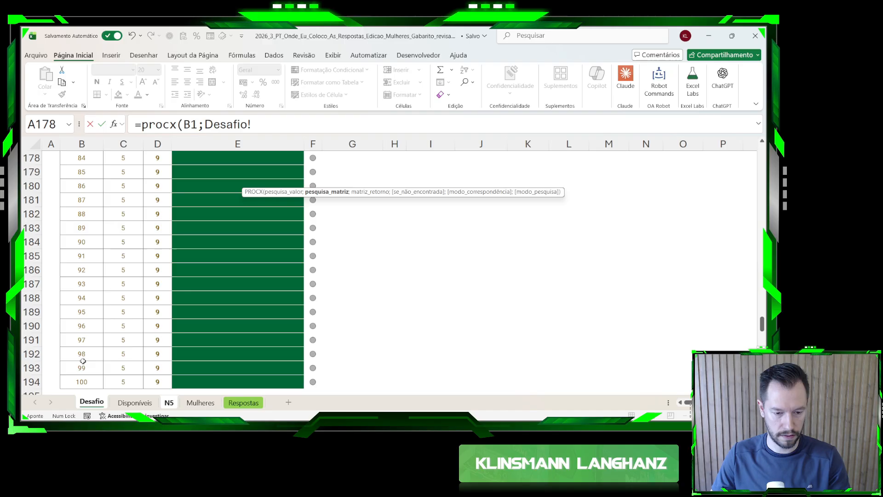
{"action": "left_click", "coordinate": [80, 145]}
{"action": "scroll", "coordinate": [123, 208], "scroll_direction": "up", "scroll_amount": 5}
{"action": "left_click", "coordinate": [123, 208]}
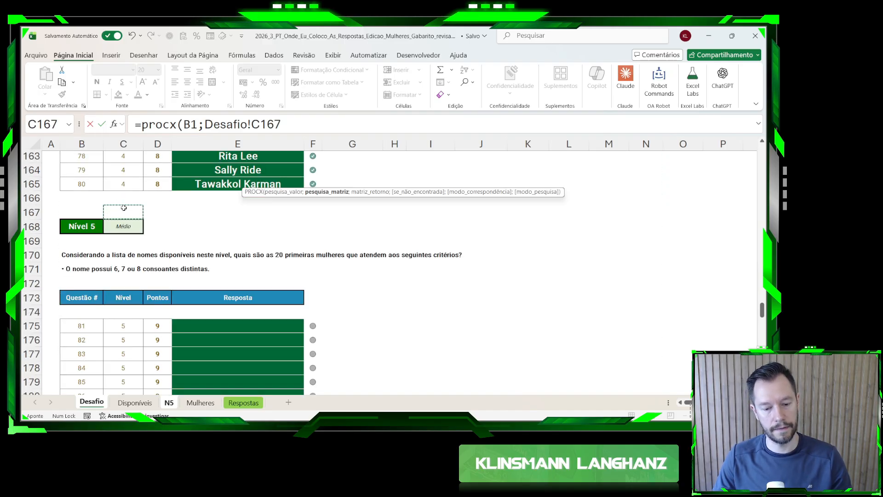
{"action": "key", "text": "Escape"}
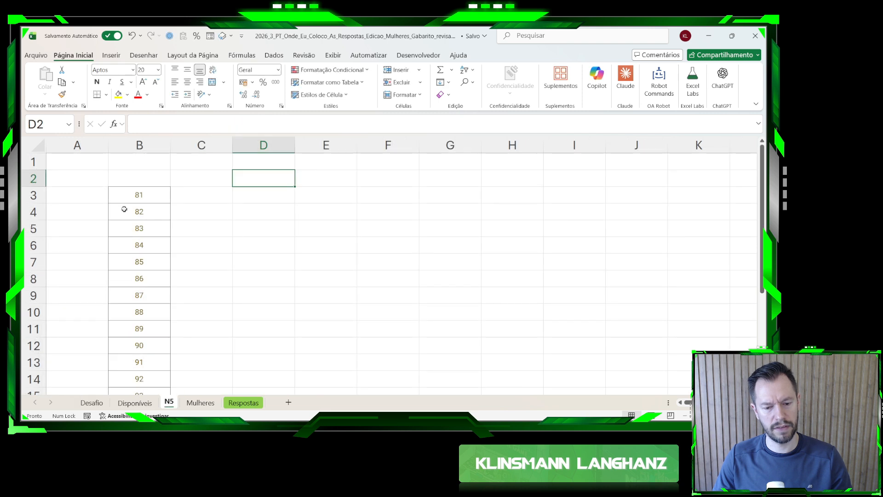
- Review the split letters in J2 and the alphabet counts spilled from M4 on the Disponíveis sheet
{"action": "left_click", "coordinate": [93, 403]}
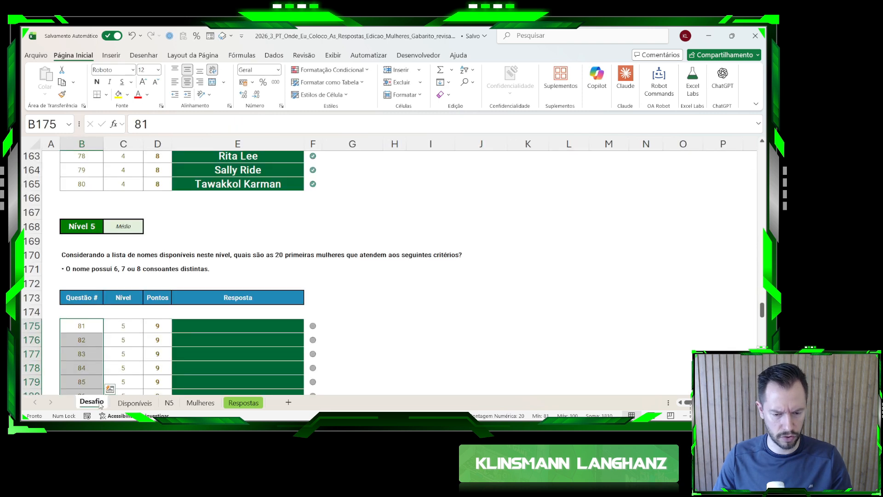
{"action": "left_click", "coordinate": [134, 402]}
{"action": "left_click", "coordinate": [422, 202]}
{"action": "left_click", "coordinate": [422, 191]}
{"action": "left_click", "coordinate": [332, 192]}
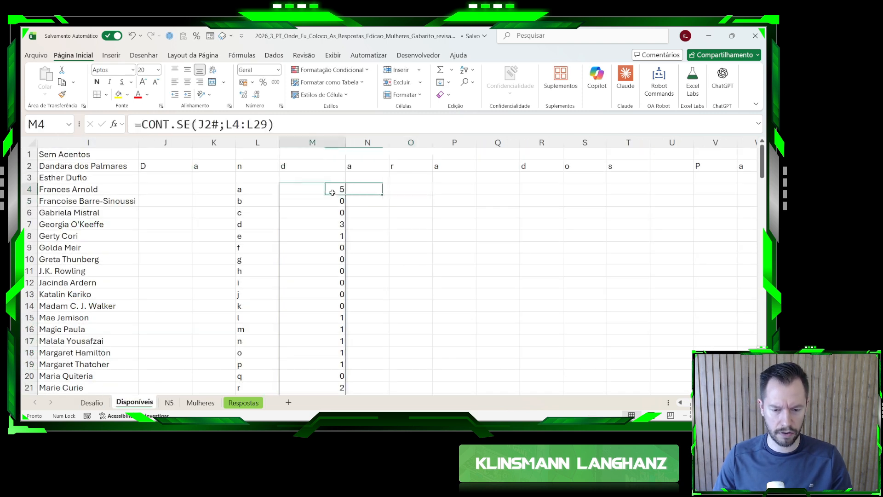
{"action": "left_click", "coordinate": [91, 166]}
{"action": "left_click", "coordinate": [157, 165]}
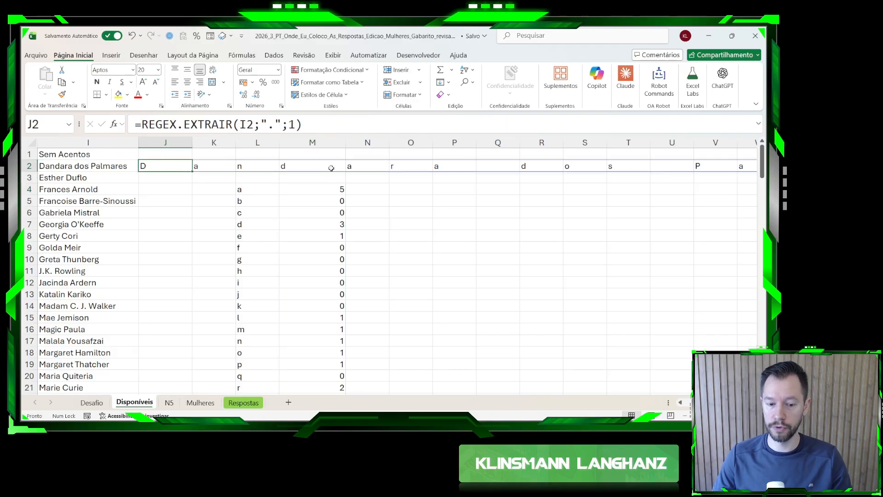
{"action": "left_click_drag", "start_coordinate": [332, 193], "coordinate": [321, 377]}
{"action": "scroll", "coordinate": [323, 332], "scroll_direction": "up", "scroll_amount": 2}
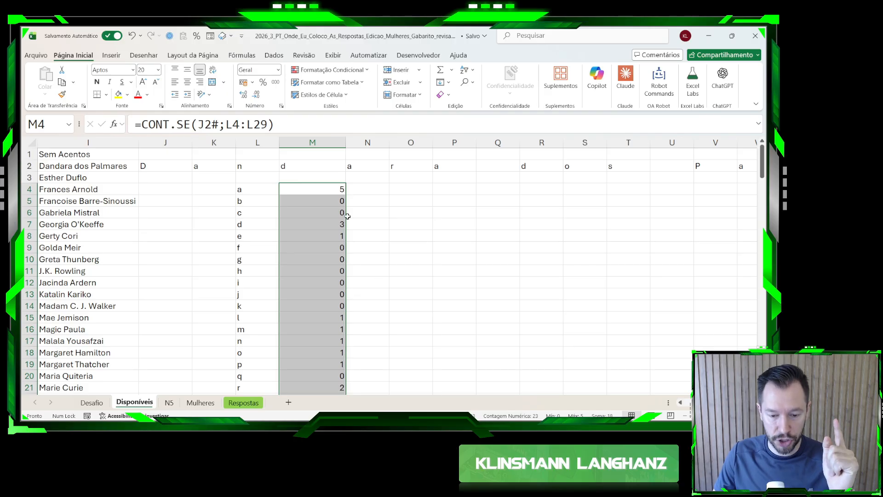
{"action": "left_click_drag", "start_coordinate": [322, 189], "coordinate": [321, 373]}
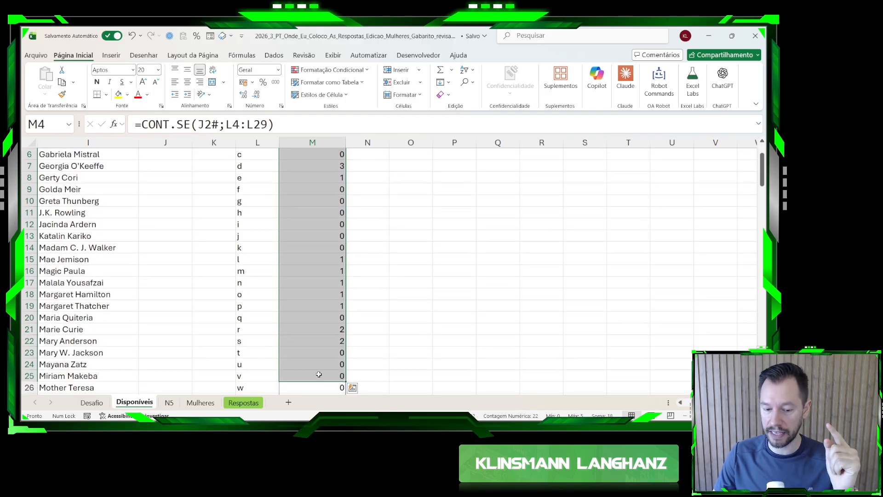
{"action": "scroll", "coordinate": [321, 341], "scroll_direction": "up", "scroll_amount": 2}
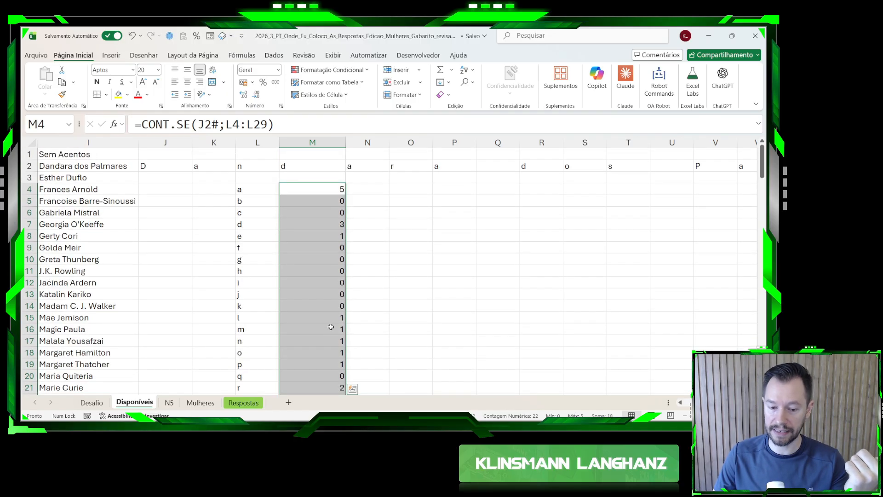
- Enter a MÁXIMO formula in O4 over the spilled letter counts M4#
{"action": "left_click", "coordinate": [400, 191]}
{"action": "type", "text": "=máx"}
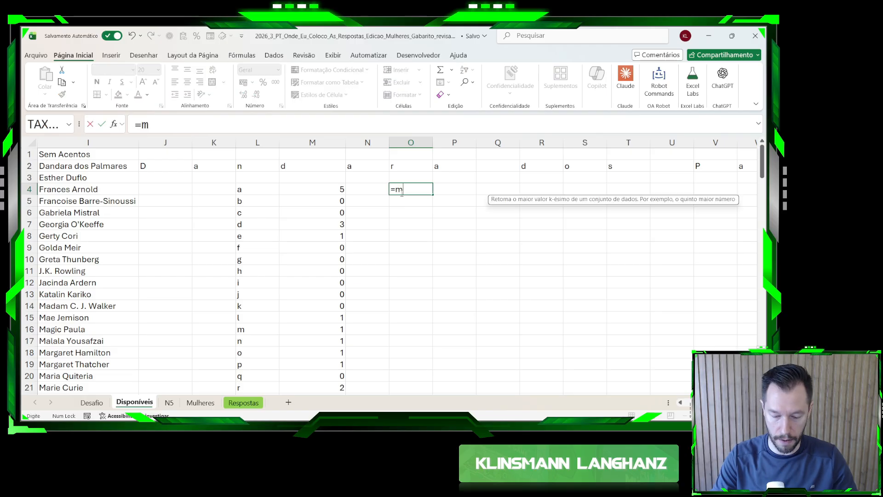
{"action": "key", "text": "Tab"}
{"action": "key", "text": "Left"}
{"action": "key", "text": "Left"}
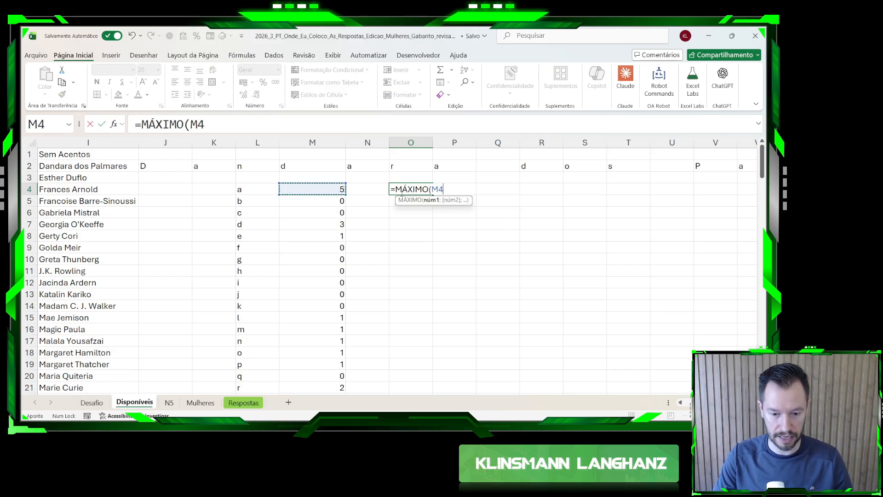
{"action": "key", "text": "ctrl+shift+Down"}
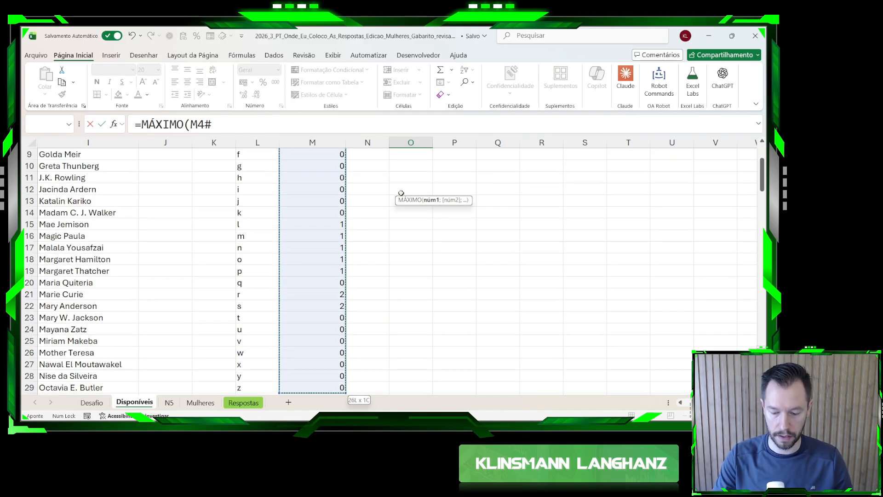
{"action": "type", "text": ")1"}
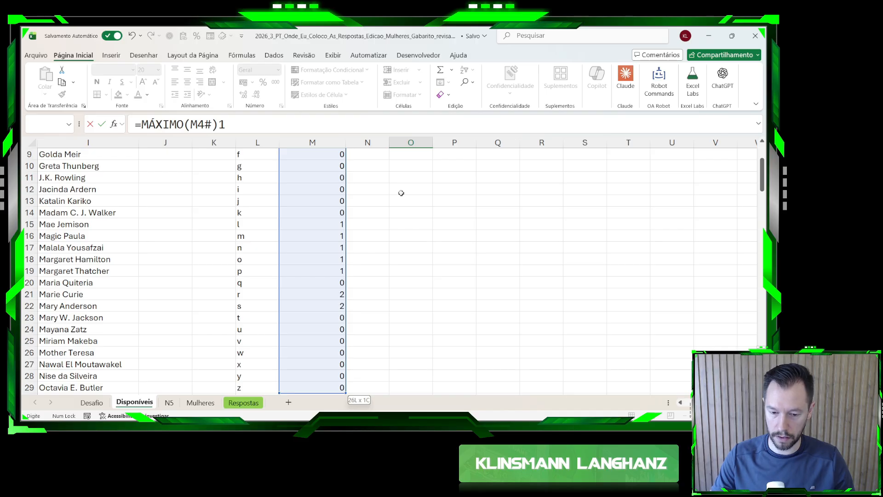
{"action": "key", "text": "Return"}
{"action": "key", "text": "Return"}
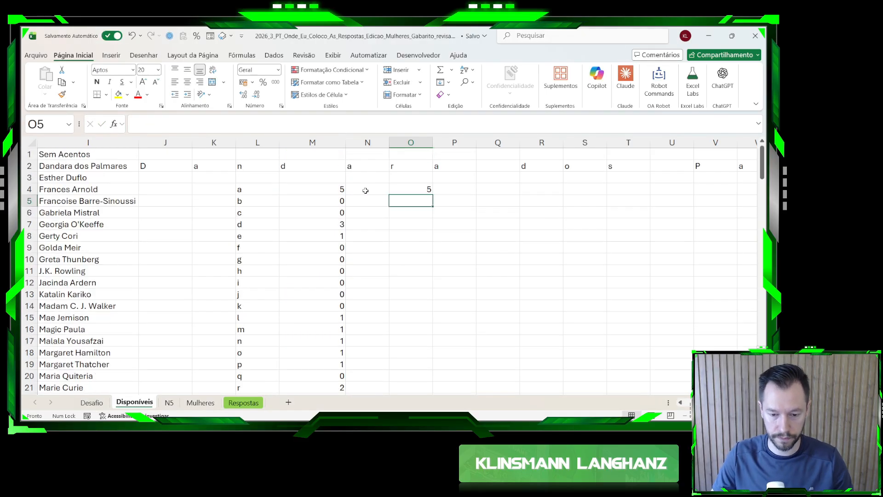
- Correct the O4 formula to =MÁXIMO(M4#)=1 to test whether the name in I2 repeats no letter
{"action": "left_click", "coordinate": [399, 191]}
{"action": "left_click_drag", "start_coordinate": [226, 125], "coordinate": [220, 125]}
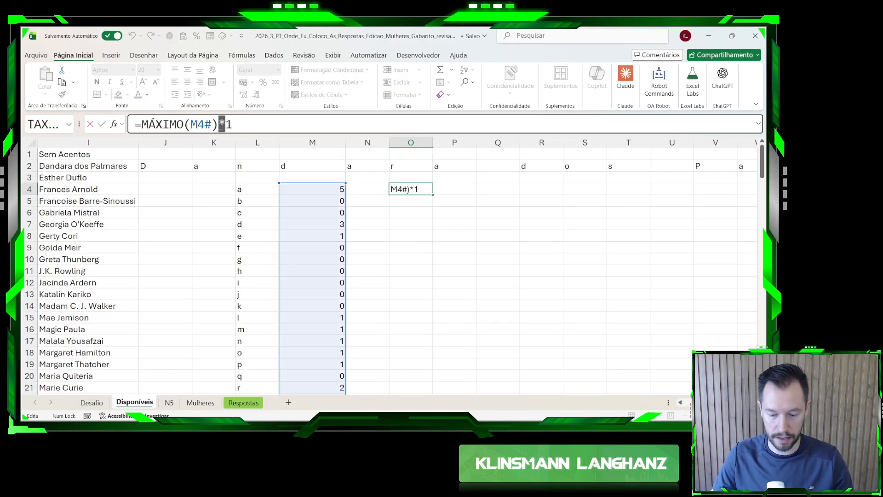
{"action": "type", "text": "="}
{"action": "key", "text": "Return"}
{"action": "left_click", "coordinate": [407, 190]}
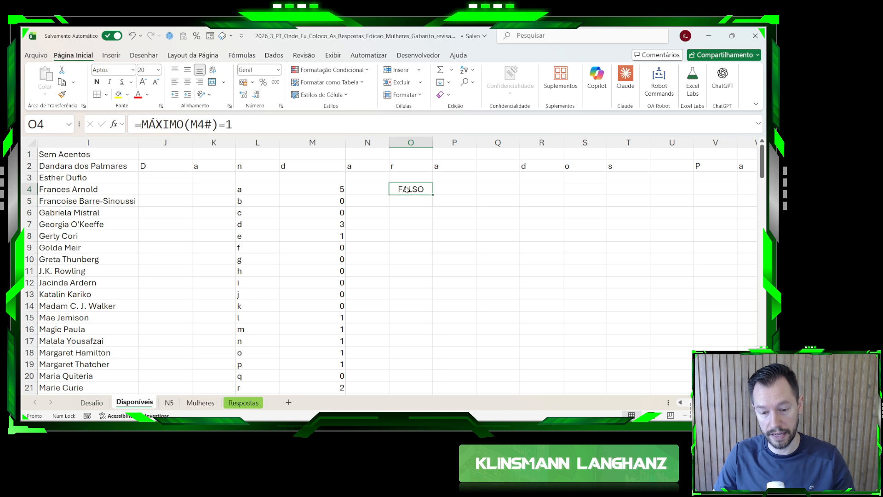
{"action": "left_click", "coordinate": [63, 166]}
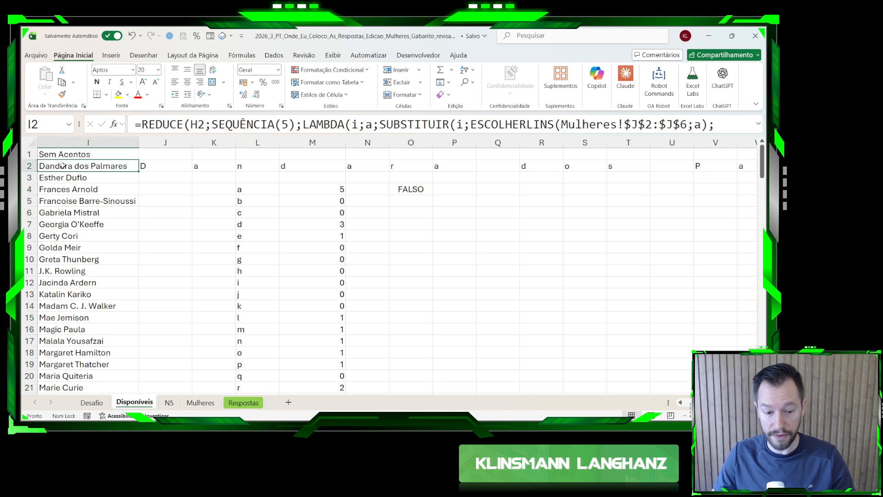
{"action": "left_click", "coordinate": [400, 189]}
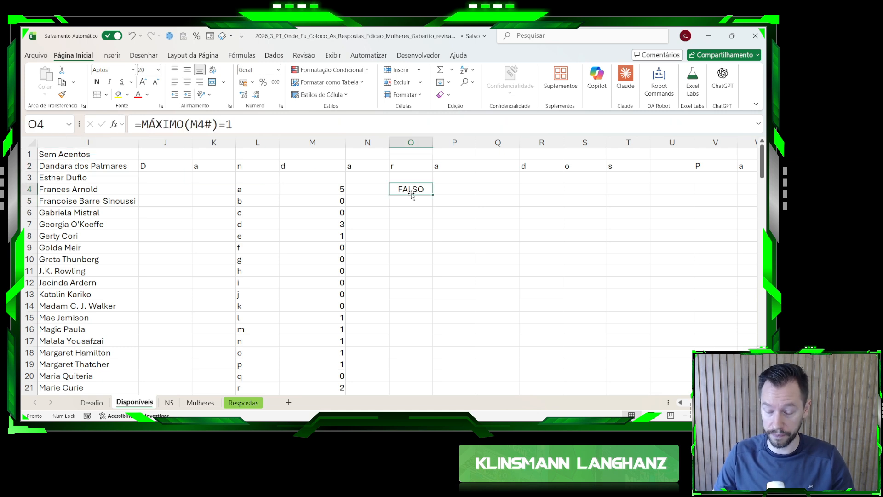
{"action": "left_click", "coordinate": [502, 213]}
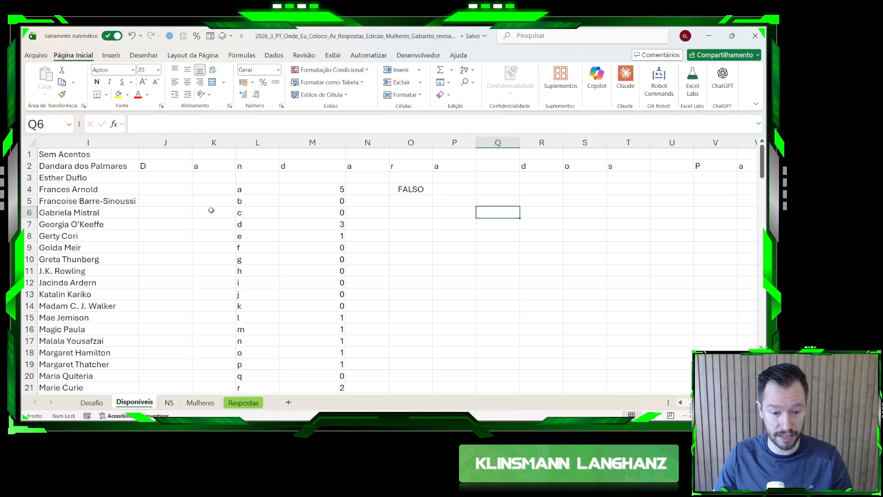
{"action": "left_click", "coordinate": [64, 167]}
{"action": "key", "text": "ctrl+shift+Down"}
{"action": "key", "text": "ctrl+c"}
{"action": "key", "text": "ctrl+Up"}
{"action": "key", "text": "Down"}
{"action": "key", "text": "Escape"}
{"action": "key", "text": "ctrl+Down"}
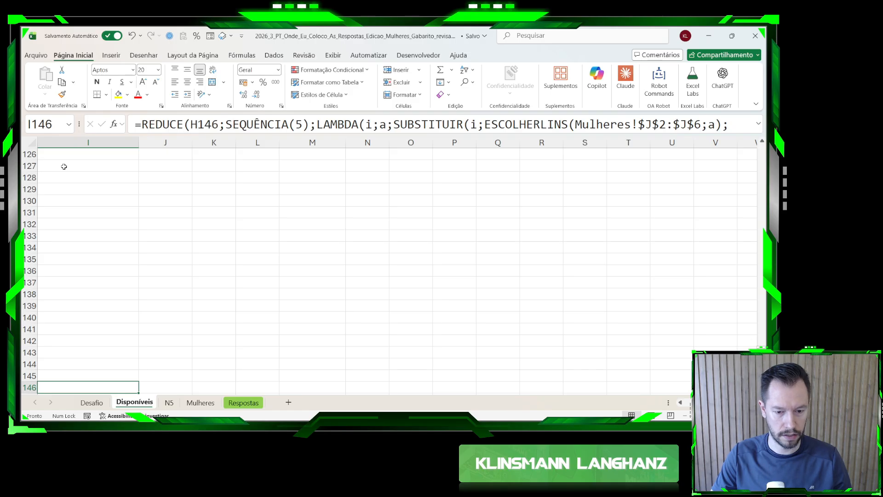
{"action": "key", "text": "ctrl+shift+Up"}
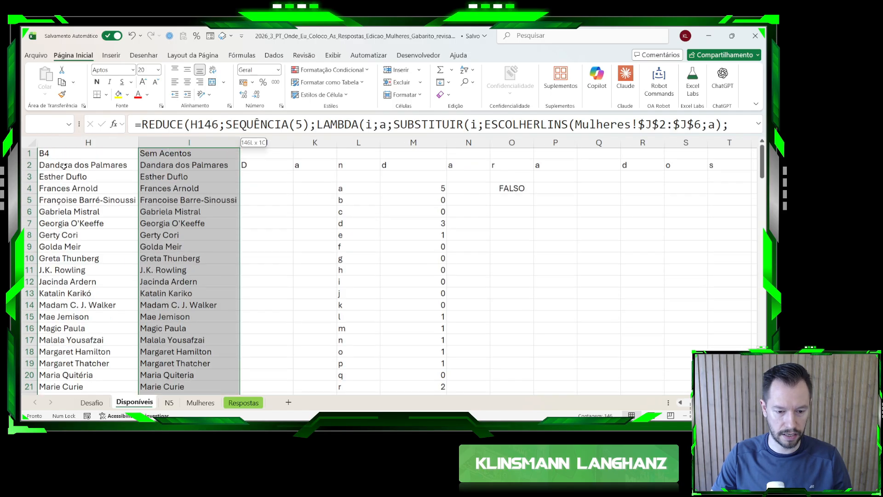
{"action": "key", "text": "Down"}
{"action": "key", "text": "Up"}
{"action": "key", "text": "Up"}
{"action": "key", "text": "Down"}
{"action": "key", "text": "ctrl+Up"}
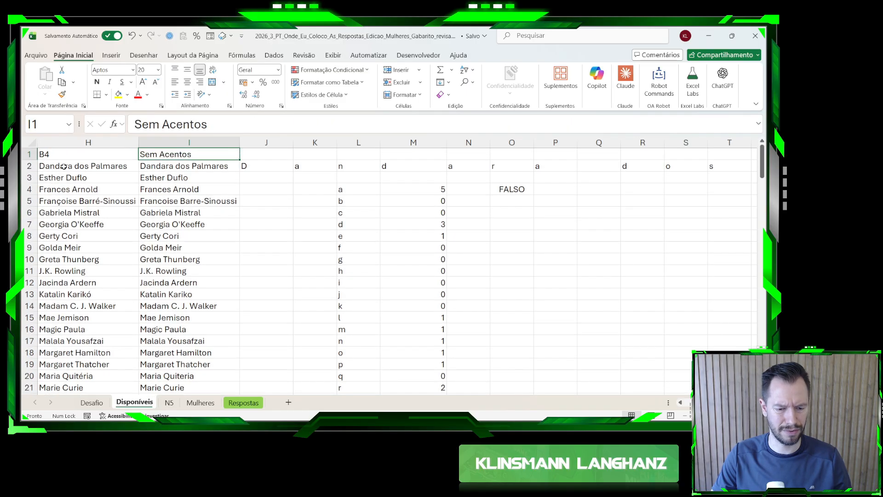
- Copy the accent-free names from I2:I63 as values starting at P7, and fit column P to its content
{"action": "key", "text": "Left"}
{"action": "key", "text": "Down"}
{"action": "key", "text": "ctrl+Down"}
{"action": "key", "text": "Right"}
{"action": "key", "text": "Down"}
{"action": "key", "text": "ctrl+shift+Down"}
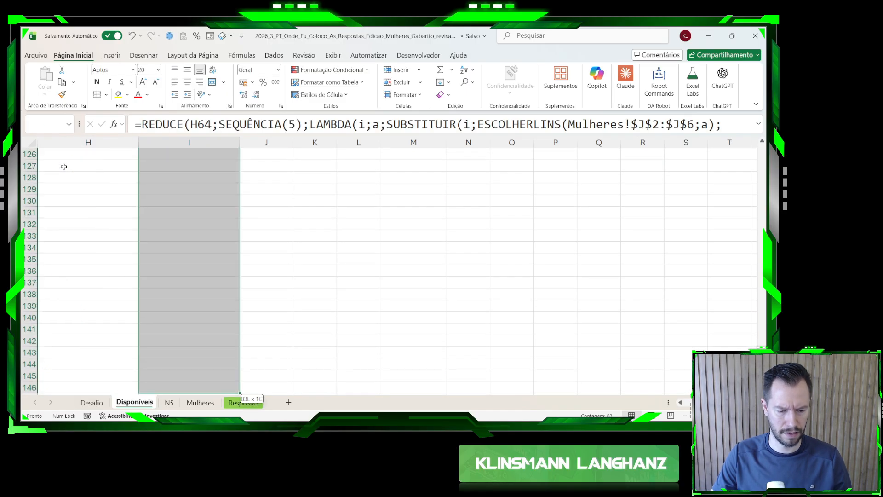
{"action": "key", "text": "Up"}
{"action": "key", "text": "ctrl+shift+Up"}
{"action": "key", "text": "shift+Down"}
{"action": "key", "text": "ctrl+c"}
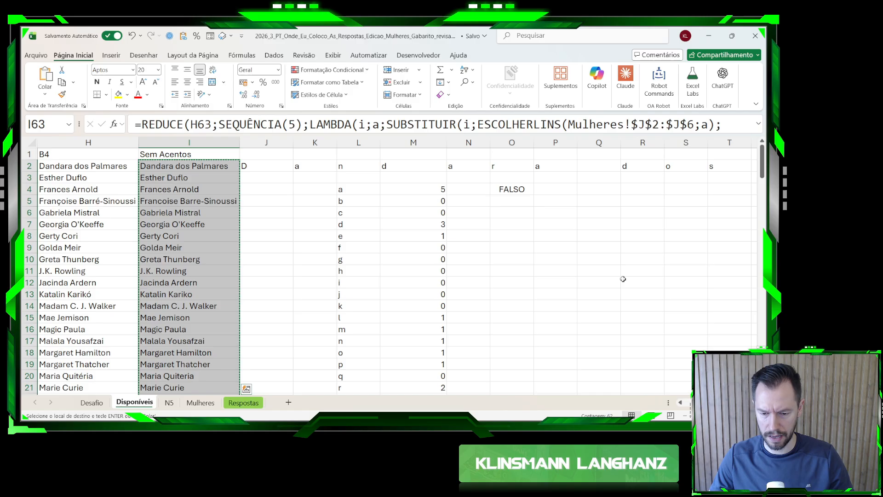
{"action": "left_click", "coordinate": [557, 224]}
{"action": "key", "text": "ctrl+v"}
{"action": "key", "text": "Escape"}
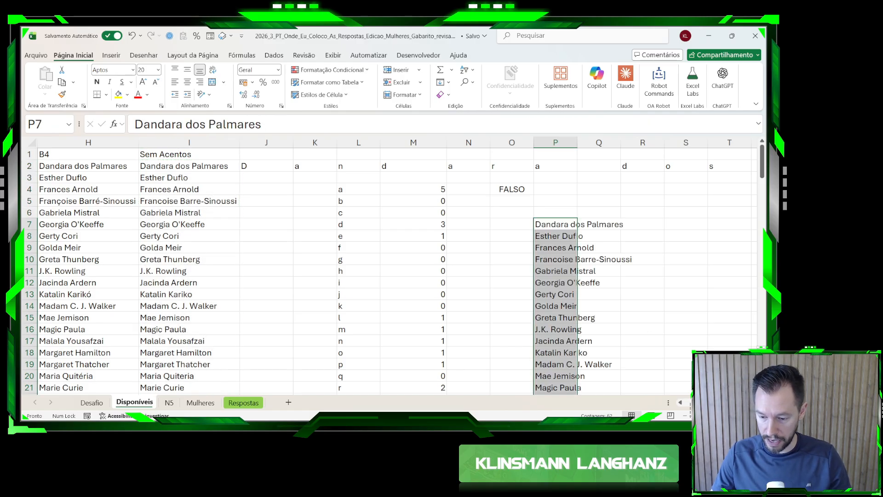
{"action": "scroll", "coordinate": [669, 353], "scroll_direction": "right", "scroll_amount": 3}
{"action": "double_click", "coordinate": [223, 139]}
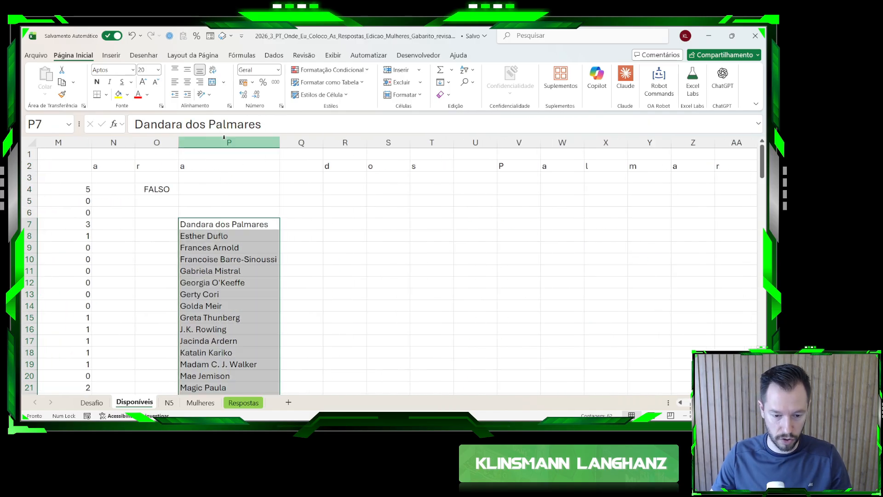
- Link Q6 to the repeated-letter test with the formula =O4
{"action": "left_click", "coordinate": [316, 212]}
{"action": "type", "text": "="}
{"action": "left_click", "coordinate": [166, 187]}
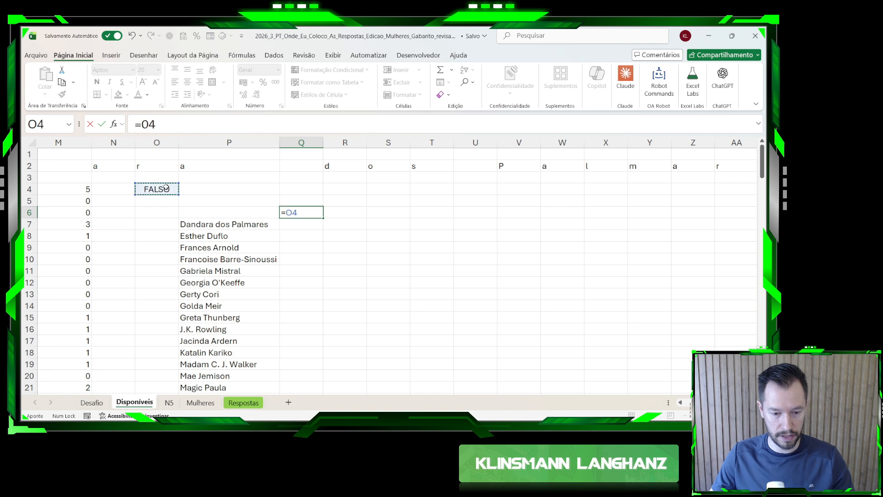
{"action": "key", "text": "Return"}
- Try to create a what-if data table over P6:Q68 using I2 as the column input cell
{"action": "key", "text": "Left"}
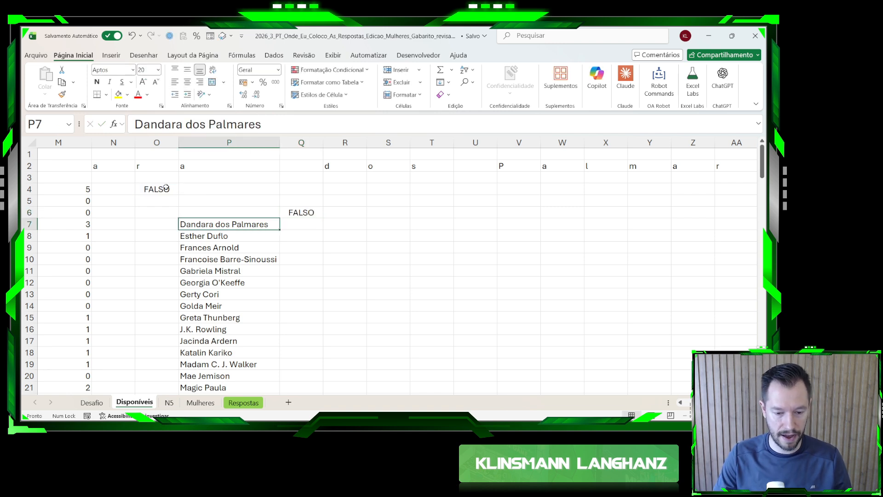
{"action": "key", "text": "ctrl+Down"}
{"action": "key", "text": "ctrl+shift+Up"}
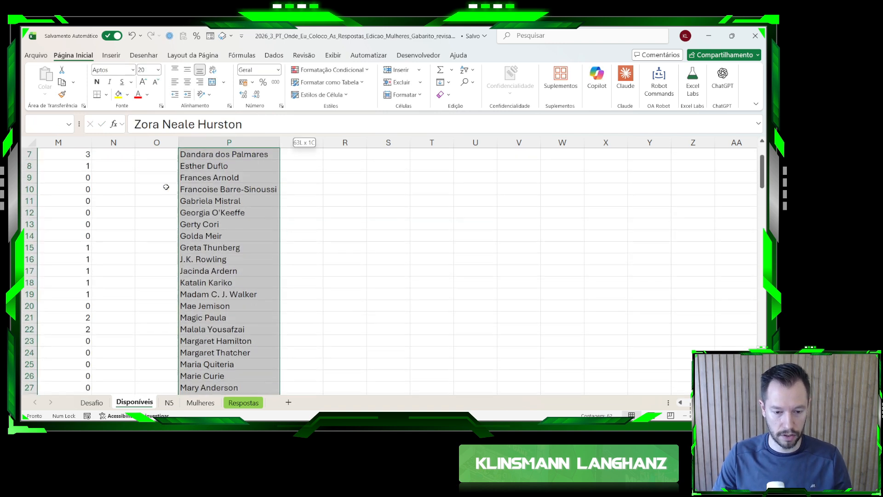
{"action": "key", "text": "shift+Up"}
{"action": "key", "text": "shift+Right"}
{"action": "key", "text": "alt+s"}
{"action": "key", "text": "w"}
{"action": "key", "text": "t"}
{"action": "scroll", "coordinate": [157, 239], "scroll_direction": "up", "scroll_amount": 16}
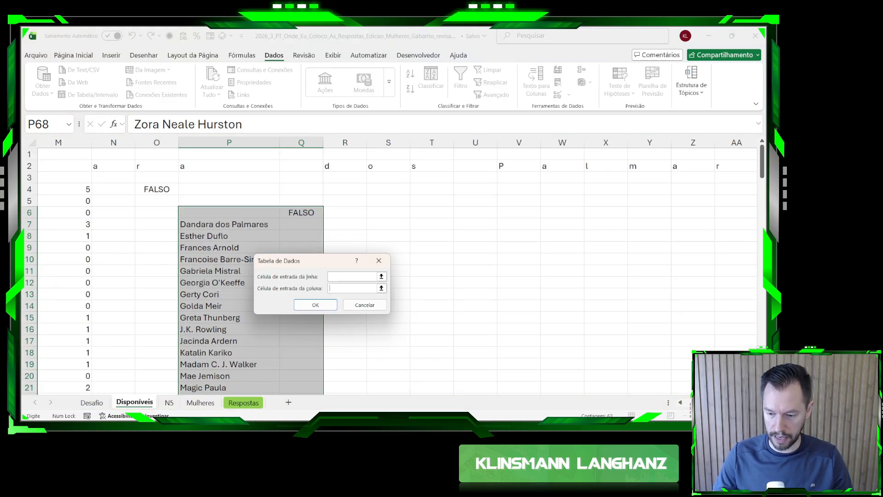
{"action": "scroll", "coordinate": [283, 216], "scroll_direction": "left", "scroll_amount": 6}
{"action": "left_click", "coordinate": [226, 167]}
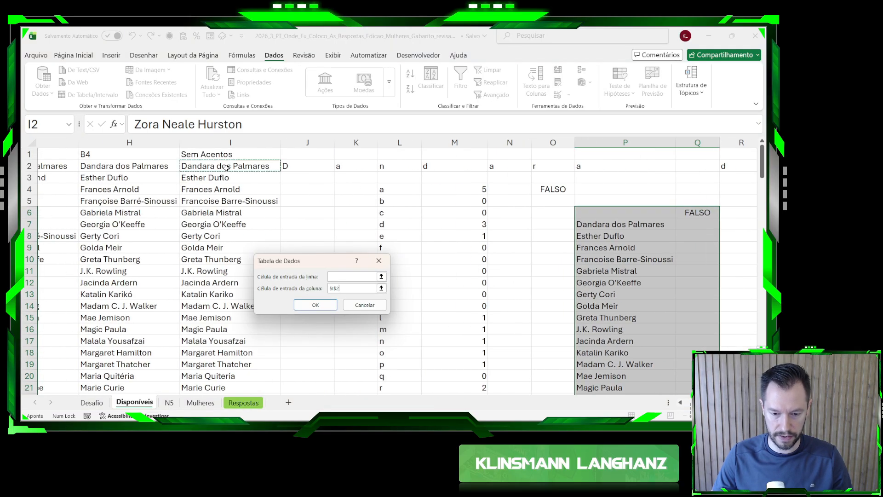
{"action": "key", "text": "Return"}
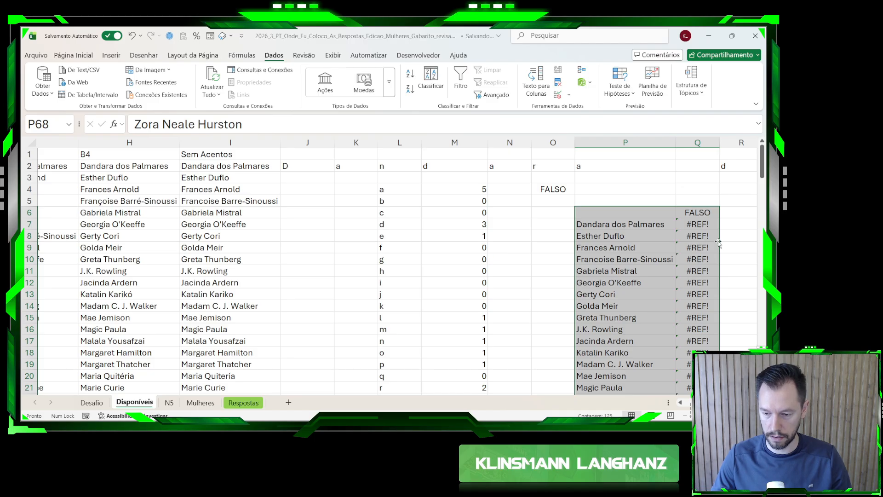
- Examine the formulas in Q7, Q6, O4, M4 and J2 to trace how the data table depends on its input
{"action": "left_click", "coordinate": [701, 223]}
{"action": "left_click", "coordinate": [701, 221]}
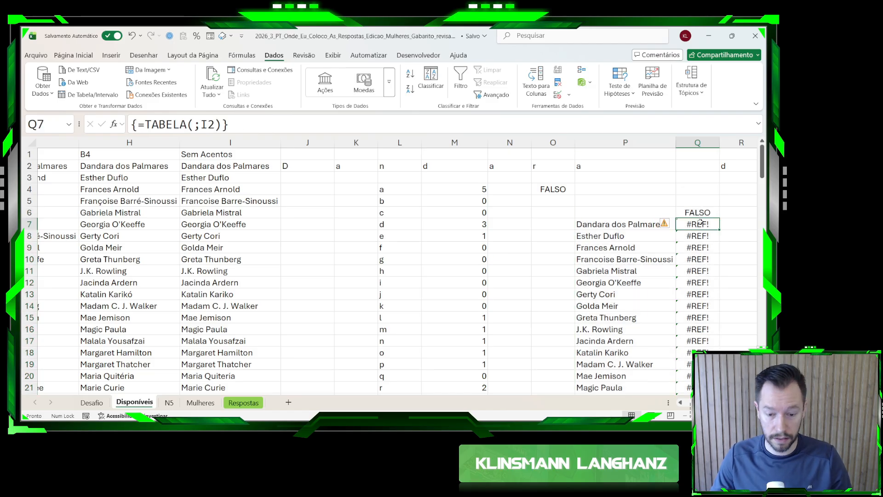
{"action": "left_click", "coordinate": [632, 223]}
{"action": "double_click", "coordinate": [684, 212]}
{"action": "key", "text": "Escape"}
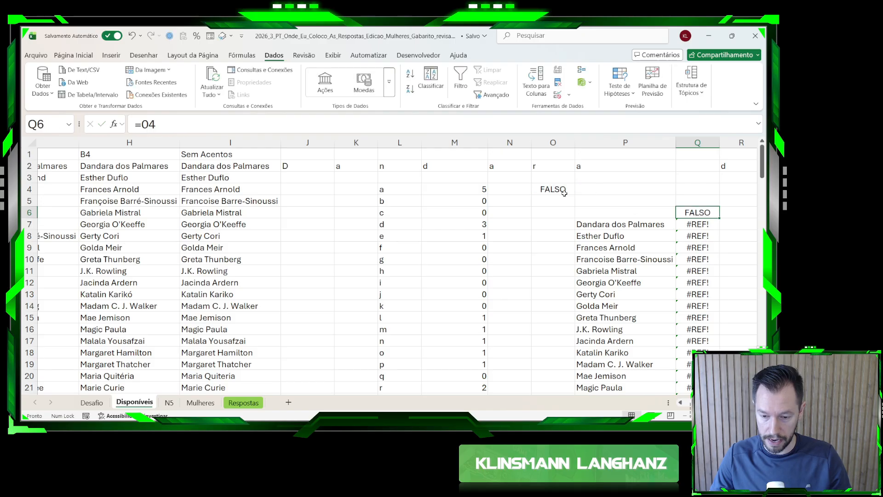
{"action": "double_click", "coordinate": [558, 189]}
{"action": "key", "text": "Escape"}
{"action": "double_click", "coordinate": [443, 190]}
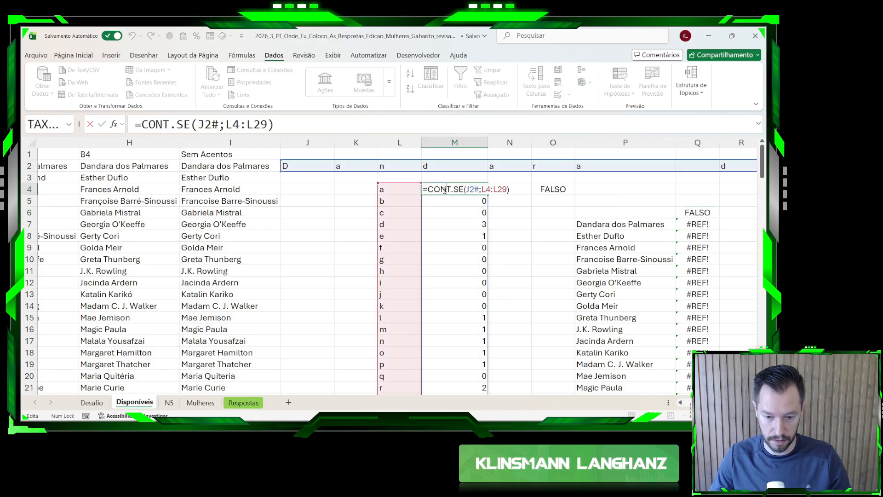
{"action": "key", "text": "Escape"}
{"action": "double_click", "coordinate": [410, 189]}
{"action": "key", "text": "Escape"}
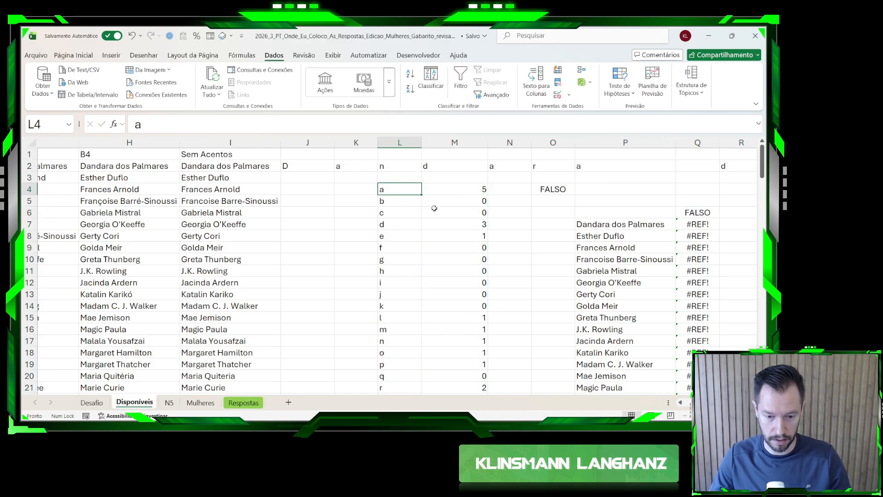
{"action": "double_click", "coordinate": [296, 168]}
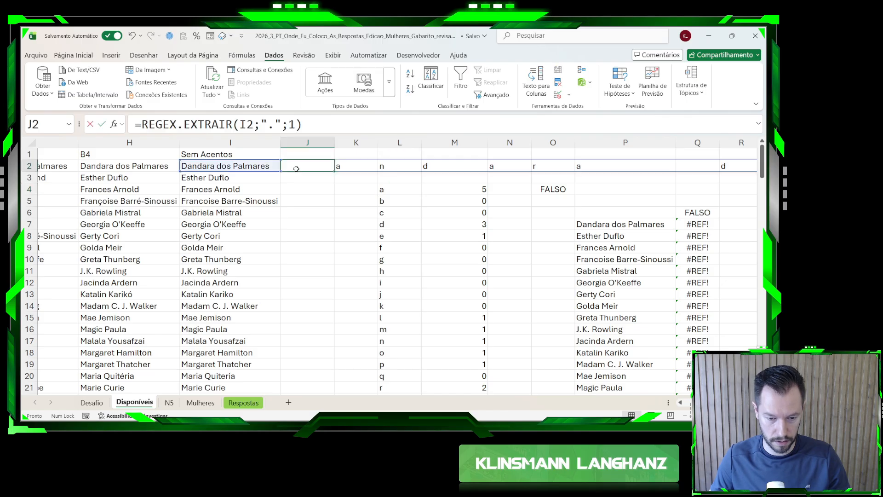
{"action": "key", "text": "Escape"}
{"action": "left_click", "coordinate": [547, 224]}
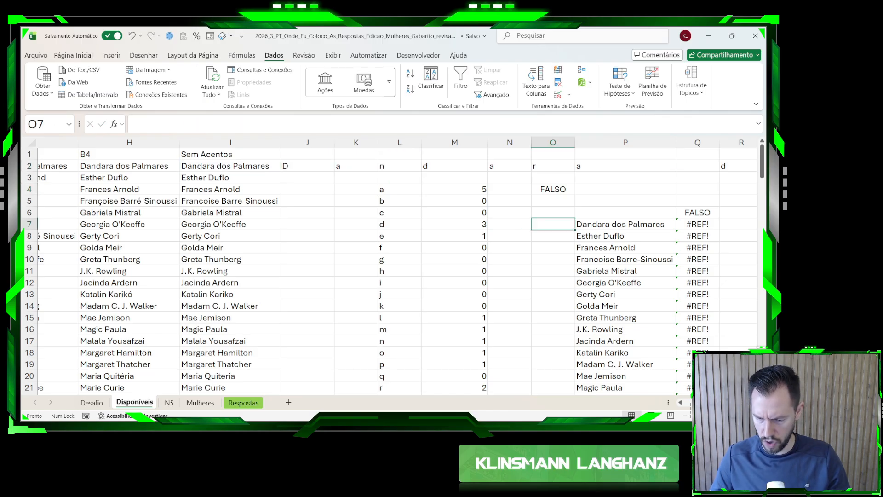
- Delete the data table results from Q7 down to the end of the list
{"action": "scroll", "coordinate": [398, 265], "scroll_direction": "right", "scroll_amount": 1}
{"action": "left_click", "coordinate": [591, 224]}
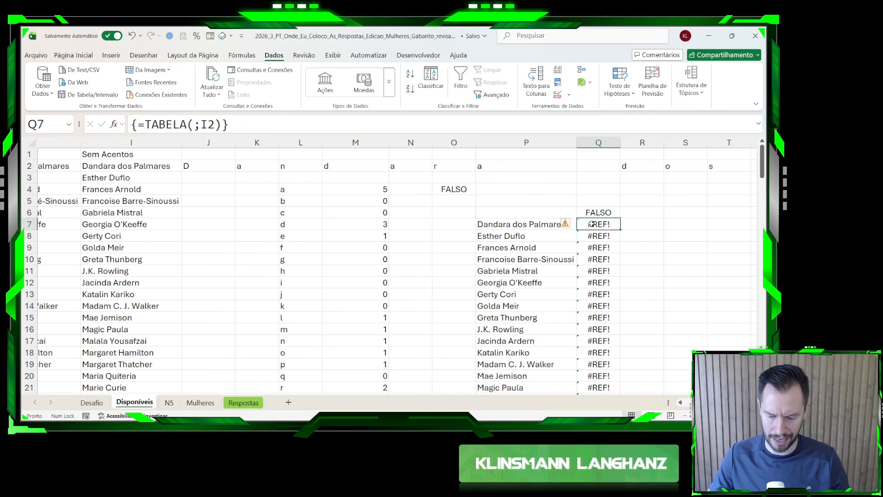
{"action": "key", "text": "ctrl+shift+Down"}
{"action": "key", "text": "Delete"}
{"action": "key", "text": "Left"}
{"action": "key", "text": "Down"}
{"action": "key", "text": "Up"}
{"action": "key", "text": "Up"}
{"action": "key", "text": "Down"}
{"action": "key", "text": "Left"}
{"action": "key", "text": "Left"}
{"action": "key", "text": "Up"}
{"action": "key", "text": "Left"}
{"action": "key", "text": "Left"}
{"action": "key", "text": "Left"}
{"action": "key", "text": "Up"}
{"action": "key", "text": "Up"}
{"action": "key", "text": "Left"}
{"action": "key", "text": "Up"}
{"action": "key", "text": "Up"}
{"action": "key", "text": "Left"}
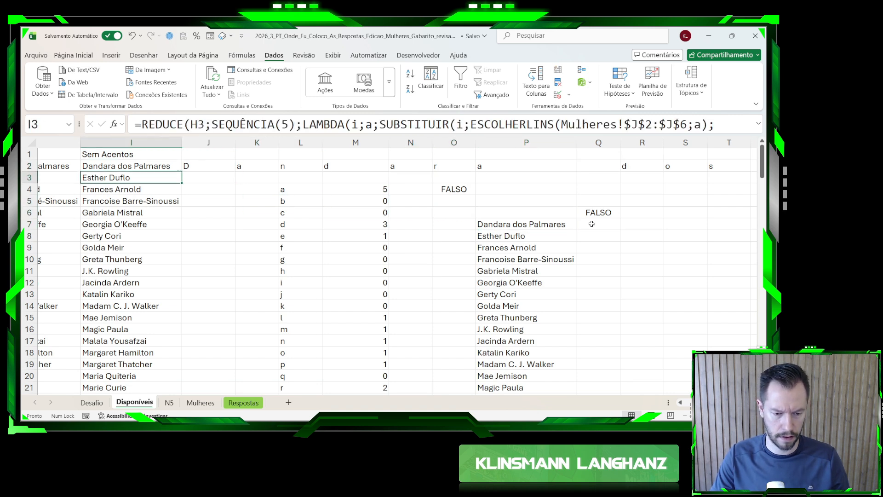
- Copy the first name in the list from P7 into P5 as a plain value
{"action": "key", "text": "Right"}
{"action": "key", "text": "Right"}
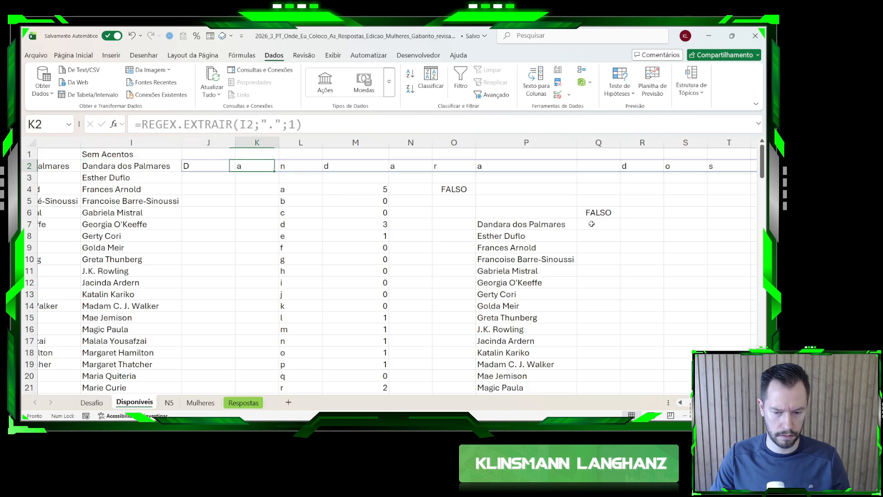
{"action": "key", "text": "Right"}
{"action": "key", "text": "Right"}
{"action": "key", "text": "Down"}
{"action": "key", "text": "Right"}
{"action": "key", "text": "Right"}
{"action": "key", "text": "Right"}
{"action": "key", "text": "Down"}
{"action": "key", "text": "Down"}
{"action": "key", "text": "Down"}
{"action": "key", "text": "Down"}
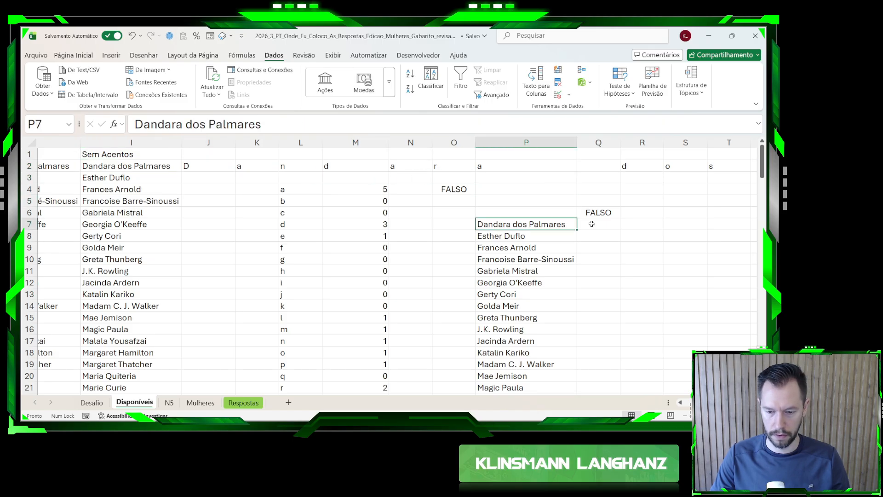
{"action": "key", "text": "ctrl+c"}
{"action": "key", "text": "Up"}
{"action": "key", "text": "Up"}
{"action": "key", "text": "ctrl+v"}
{"action": "key", "text": "Escape"}
- Replace the I2 reference in the J2 REGEX.EXTRAIR formula with P5
{"action": "left_click", "coordinate": [206, 168]}
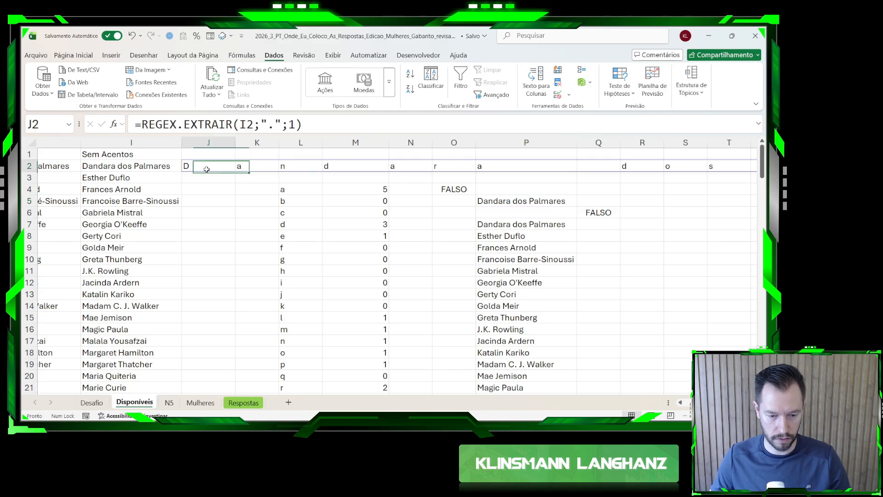
{"action": "left_click", "coordinate": [212, 124]}
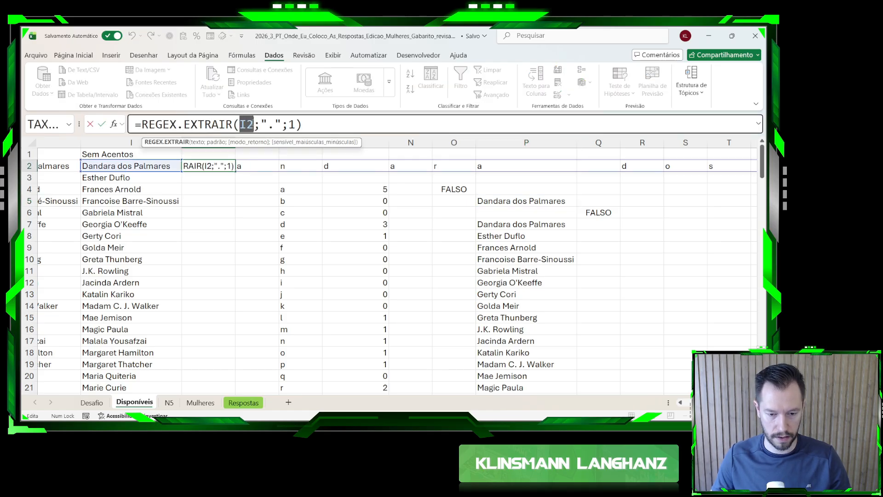
{"action": "left_click", "coordinate": [524, 201]}
{"action": "key", "text": "Return"}
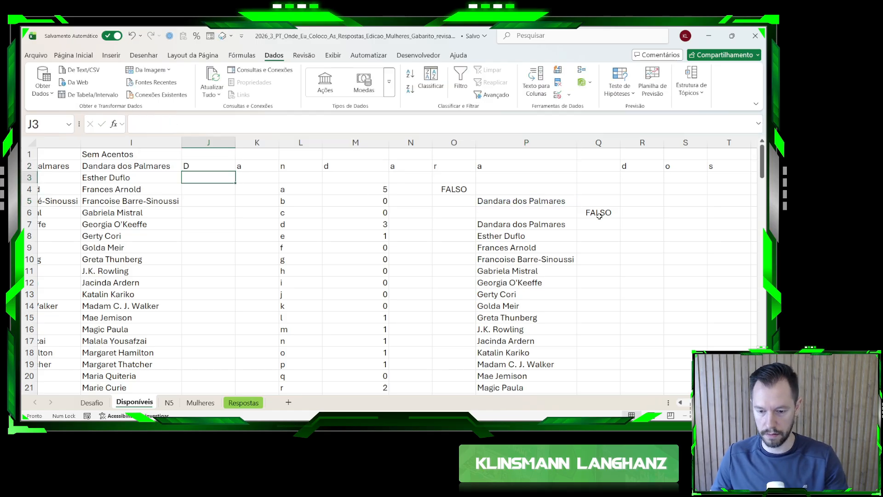
- Highlight the input cell P5 with a yellow fill
{"action": "left_click", "coordinate": [524, 201]}
{"action": "left_click", "coordinate": [73, 55]}
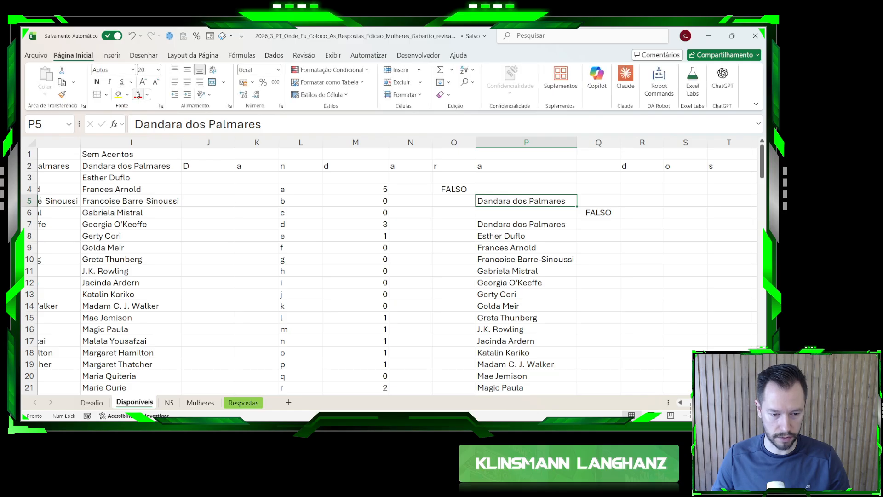
{"action": "left_click", "coordinate": [118, 96]}
- Create a what-if data table over P6:Q68 with P5 as the column input cell, and fit column Q to its content
{"action": "left_click", "coordinate": [499, 224]}
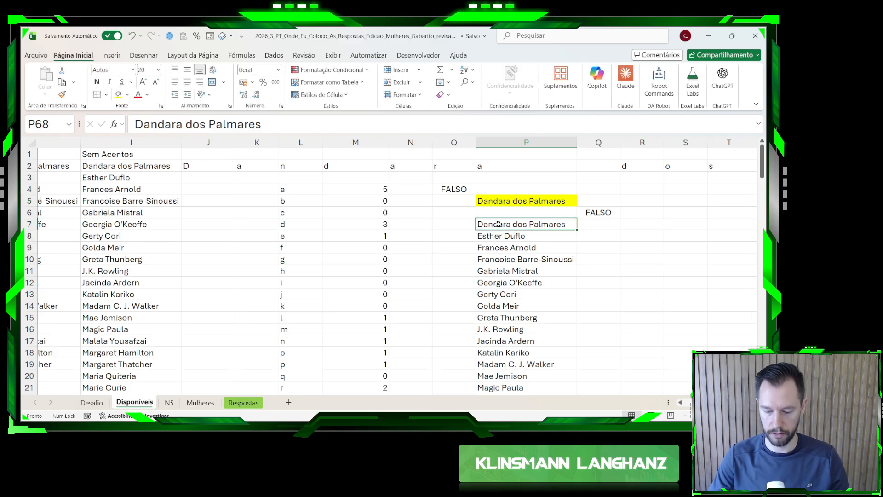
{"action": "scroll", "coordinate": [499, 224], "scroll_direction": "down", "scroll_amount": 2}
{"action": "key", "text": "ctrl+Down"}
{"action": "key", "text": "ctrl+shift+Up"}
{"action": "key", "text": "shift+Up"}
{"action": "key", "text": "shift+Right"}
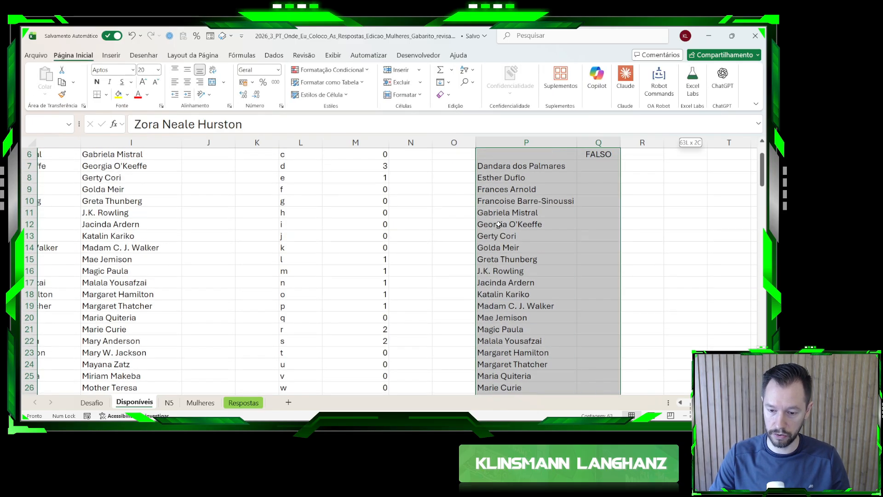
{"action": "key", "text": "alt+s"}
{"action": "key", "text": "w"}
{"action": "key", "text": "t"}
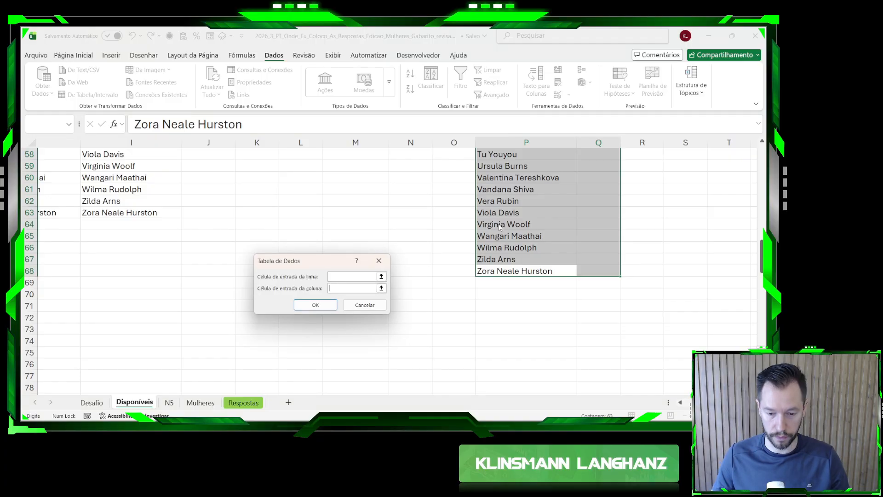
{"action": "scroll", "coordinate": [499, 224], "scroll_direction": "up", "scroll_amount": 2}
{"action": "left_click", "coordinate": [500, 200]}
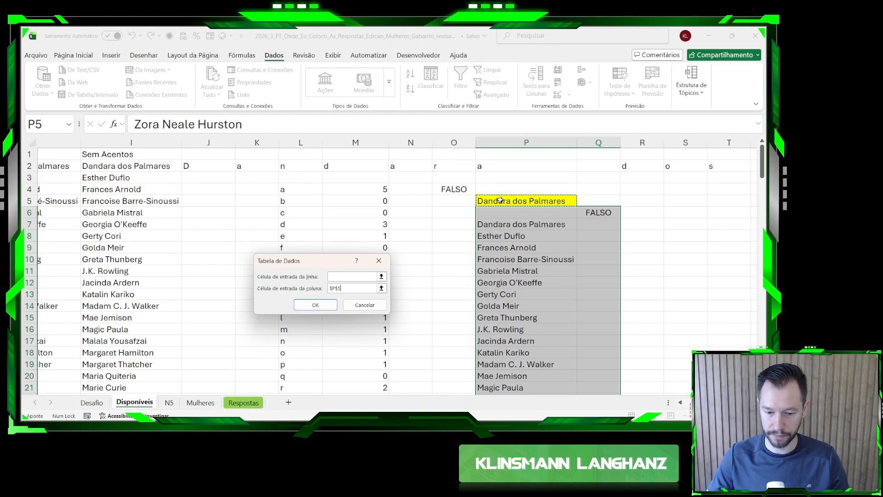
{"action": "key", "text": "Return"}
{"action": "double_click", "coordinate": [617, 142]}
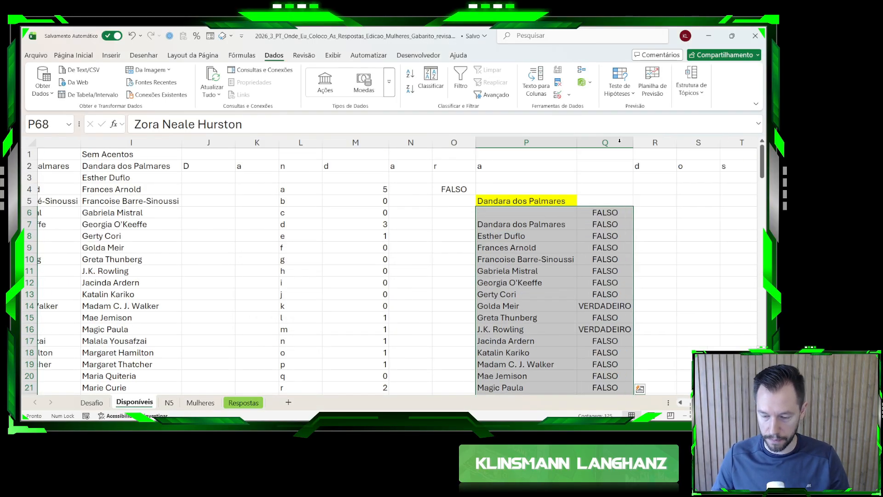
- Review the data table's true/false result for each name in columns P and Q, including the row 14 entry
{"action": "scroll", "coordinate": [459, 253], "scroll_direction": "down", "scroll_amount": 1}
{"action": "scroll", "coordinate": [349, 214], "scroll_direction": "up", "scroll_amount": 1}
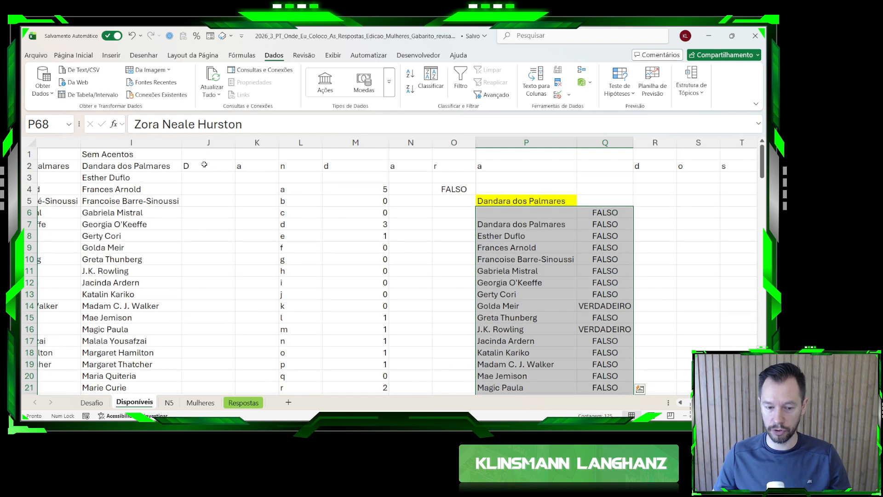
{"action": "left_click_drag", "start_coordinate": [204, 164], "coordinate": [396, 237]}
{"action": "left_click_drag", "start_coordinate": [506, 224], "coordinate": [574, 338]}
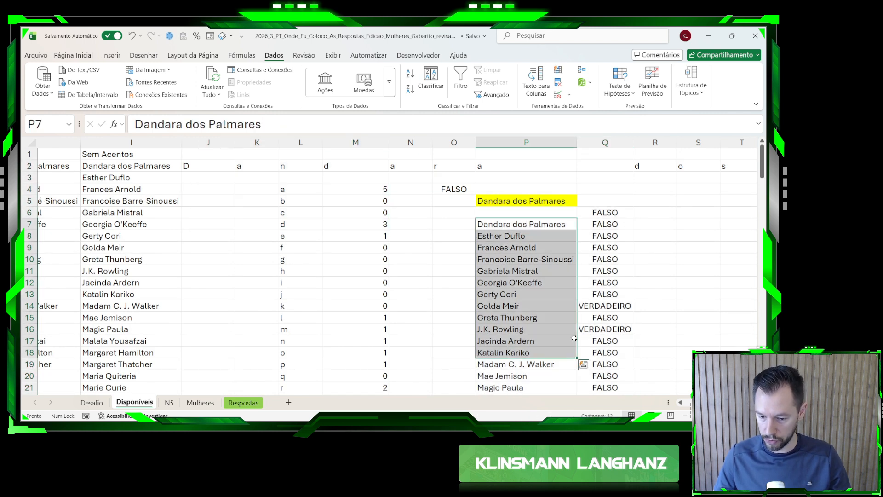
{"action": "left_click", "coordinate": [597, 307]}
{"action": "left_click_drag", "start_coordinate": [504, 306], "coordinate": [583, 309]}
{"action": "scroll", "coordinate": [600, 248], "scroll_direction": "down", "scroll_amount": 1}
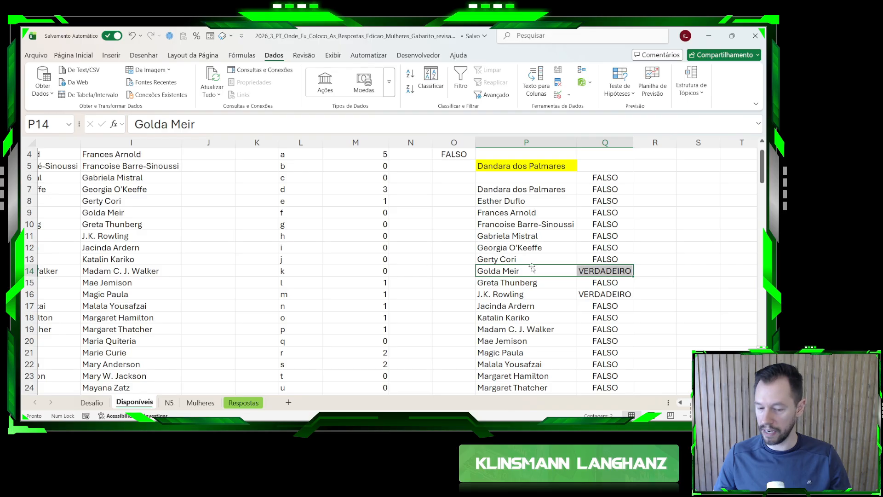
- Copy Golda Meir from P14 and paste it as the Bônus 4 answer in E47 of the Desafio sheet
{"action": "scroll", "coordinate": [531, 249], "scroll_direction": "up", "scroll_amount": 1}
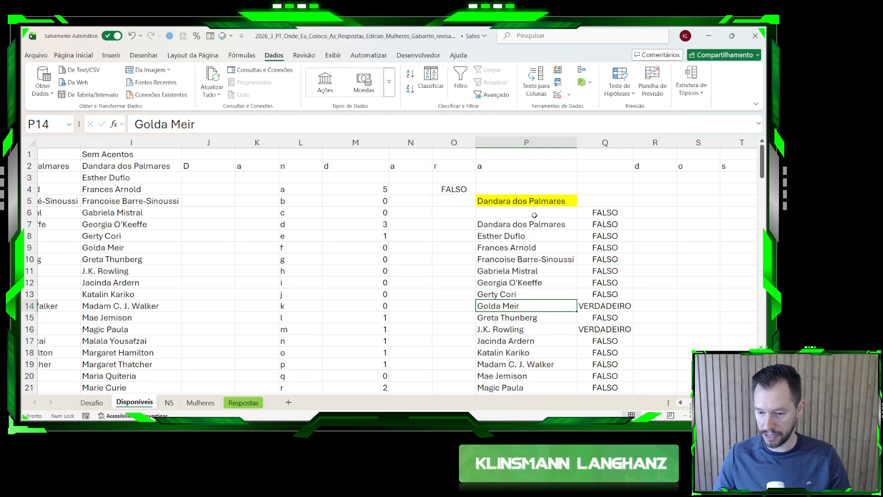
{"action": "left_click_drag", "start_coordinate": [529, 212], "coordinate": [618, 341]}
{"action": "left_click_drag", "start_coordinate": [195, 156], "coordinate": [409, 258]}
{"action": "left_click", "coordinate": [515, 306]}
{"action": "key", "text": "ctrl+c"}
{"action": "left_click", "coordinate": [95, 401]}
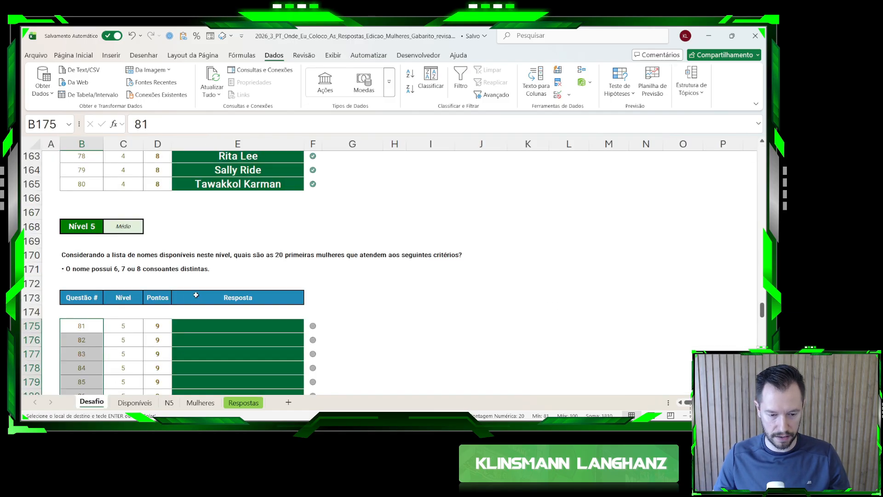
{"action": "scroll", "coordinate": [184, 356], "scroll_direction": "up", "scroll_amount": 20}
{"action": "scroll", "coordinate": [195, 294], "scroll_direction": "up", "scroll_amount": 6}
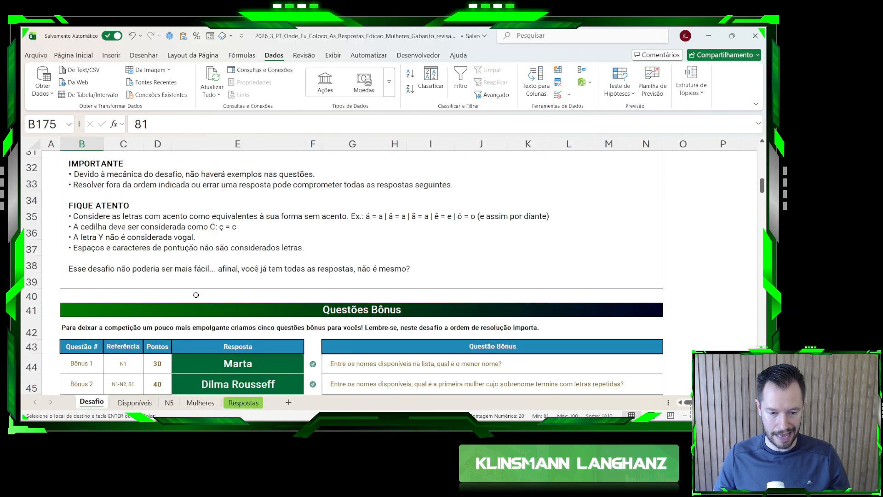
{"action": "scroll", "coordinate": [202, 276], "scroll_direction": "down", "scroll_amount": 3}
{"action": "left_click", "coordinate": [216, 260]}
{"action": "key", "text": "ctrl+v"}
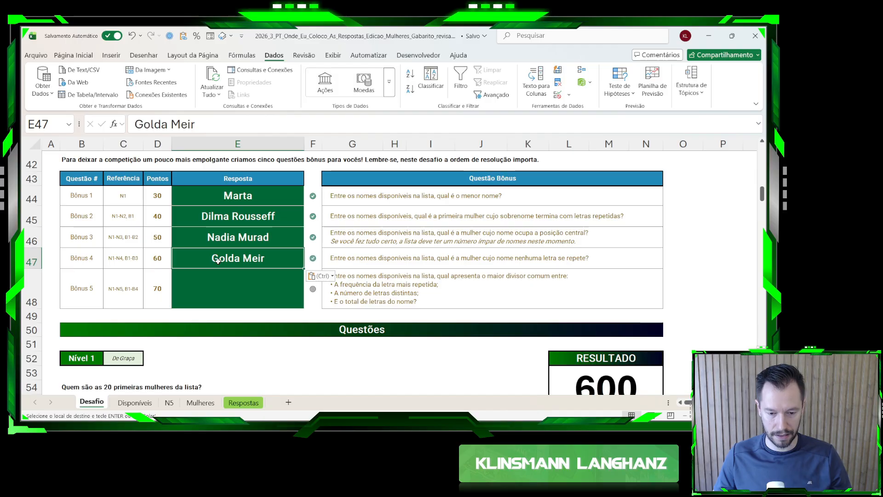
{"action": "scroll", "coordinate": [368, 257], "scroll_direction": "down", "scroll_amount": 1}
{"action": "left_click", "coordinate": [393, 316]}
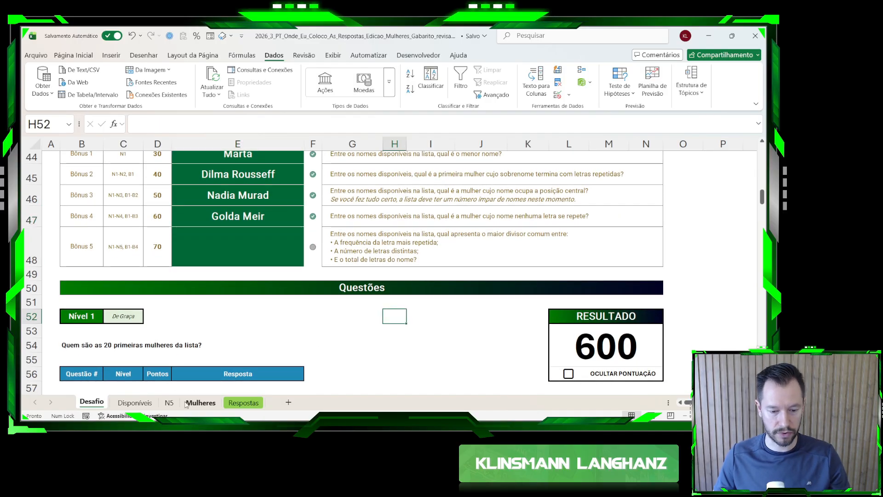
- Delete the helper columns J through Q on the Disponíveis sheet
{"action": "left_click", "coordinate": [135, 402]}
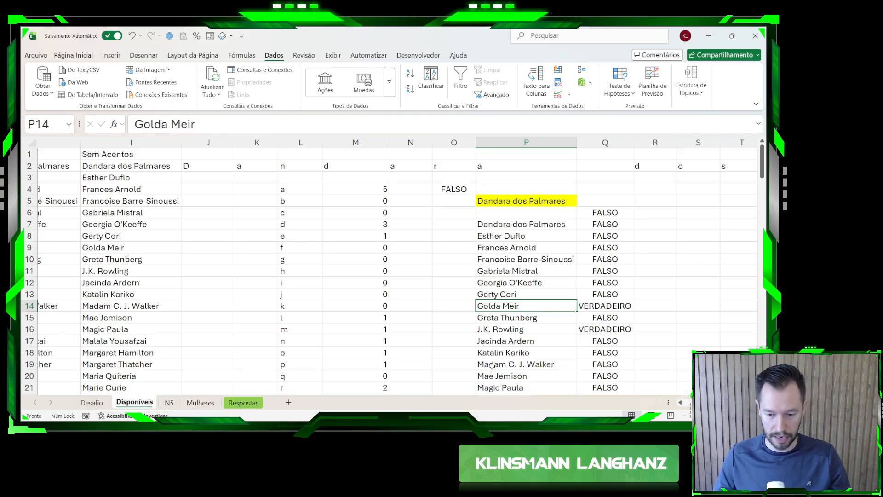
{"action": "scroll", "coordinate": [150, 188], "scroll_direction": "left", "scroll_amount": 2}
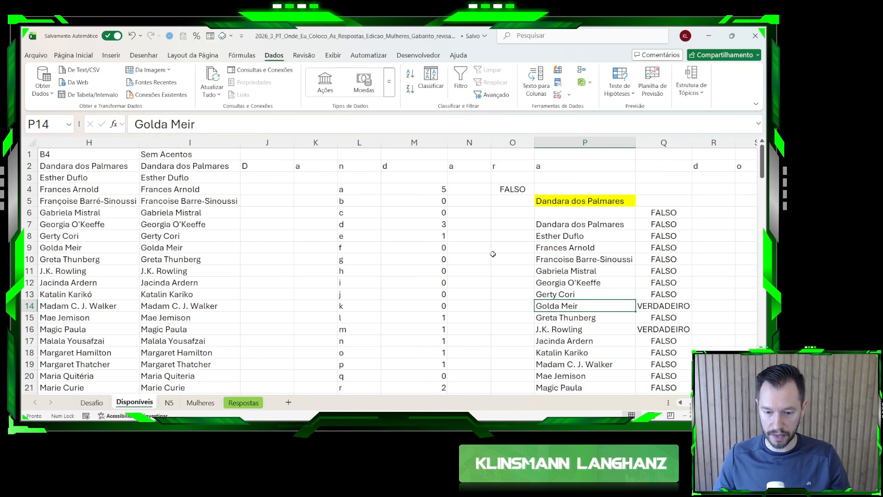
{"action": "left_click_drag", "start_coordinate": [266, 142], "coordinate": [687, 203]}
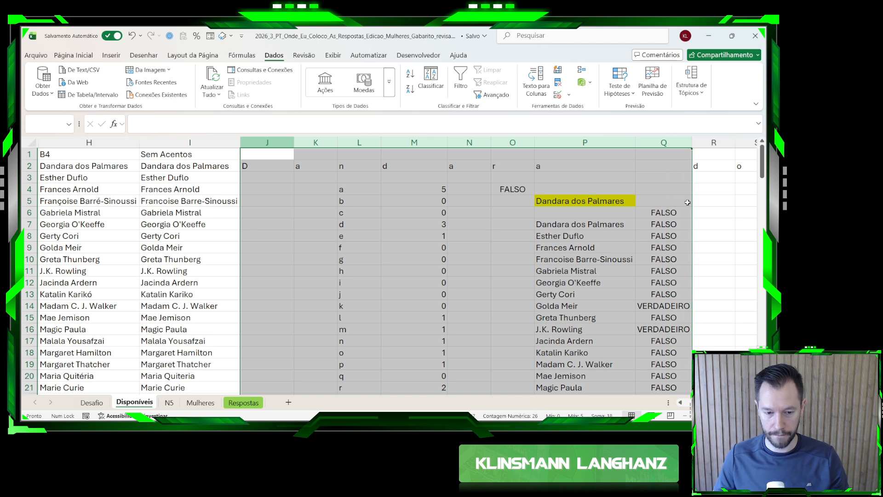
{"action": "key", "text": "ctrl+minus"}
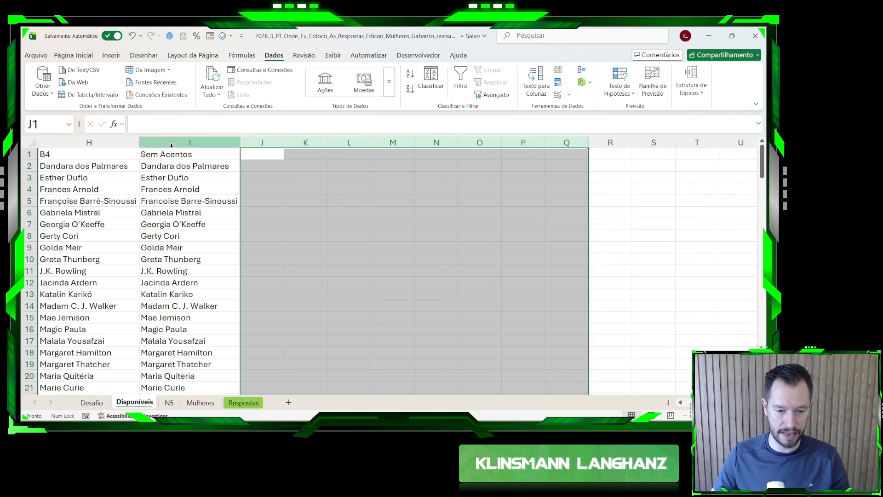
- Insert four blank columns in front of the Sem Acentos column
{"action": "left_click", "coordinate": [175, 143]}
{"action": "key", "text": "ctrl+plus"}
{"action": "key", "text": "ctrl+plus"}
{"action": "key", "text": "ctrl+plus"}
{"action": "key", "text": "ctrl+plus"}
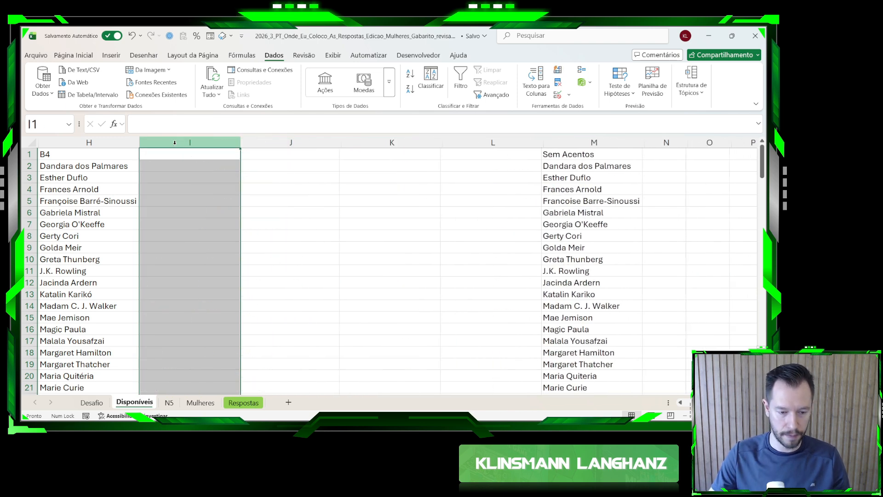
- Enter the header N5 in I1, next to the B4 column
{"action": "scroll", "coordinate": [391, 266], "scroll_direction": "left", "scroll_amount": 3}
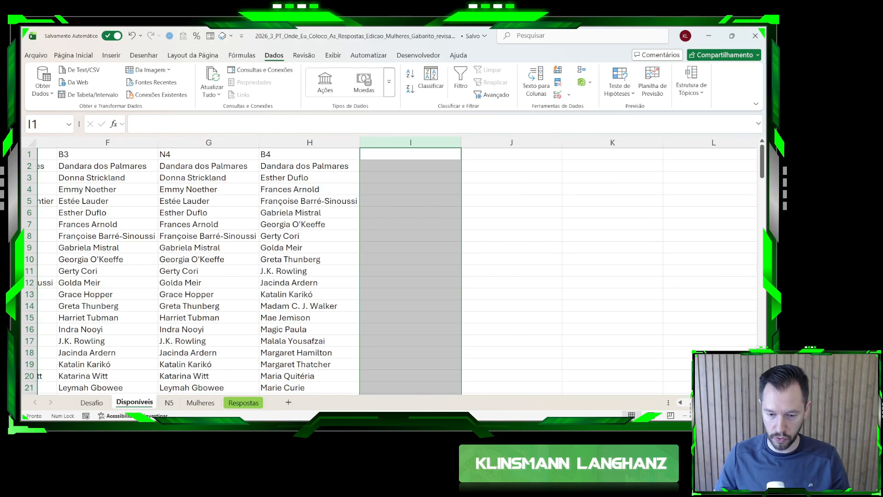
{"action": "left_click", "coordinate": [413, 156]}
{"action": "type", "text": "N5"}
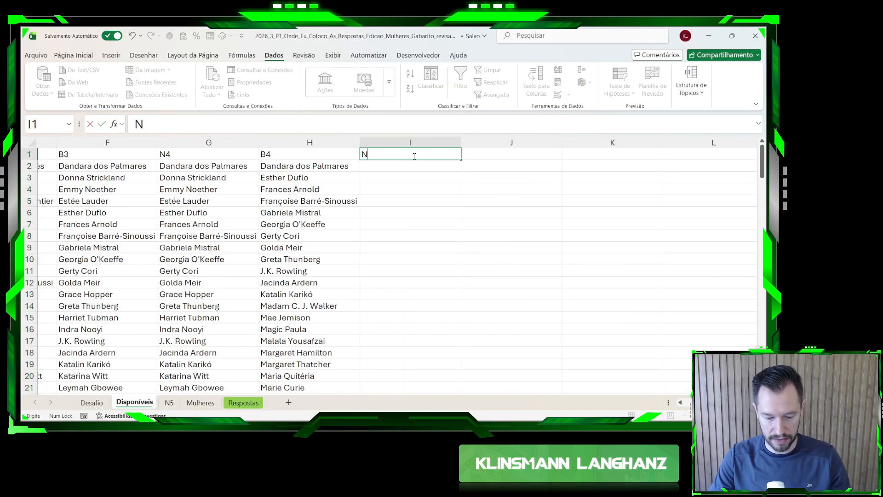
{"action": "key", "text": "Return"}
- Copy the ÚNICO/EMPILHARV formula from G2 under the N4 header into I2
{"action": "key", "text": "Left"}
{"action": "key", "text": "Left"}
{"action": "key", "text": "Left"}
{"action": "key", "text": "Right"}
{"action": "key", "text": "ctrl+c"}
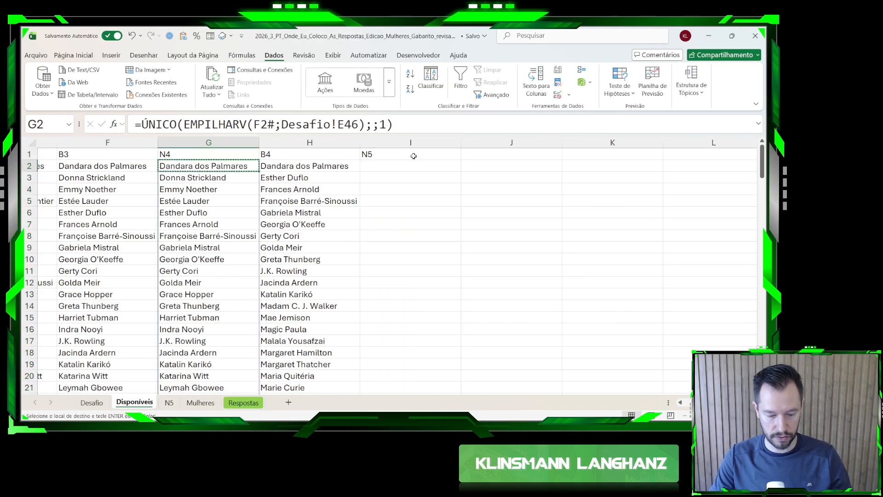
{"action": "key", "text": "Right"}
{"action": "key", "text": "Right"}
{"action": "key", "text": "ctrl+v"}
{"action": "key", "text": "Escape"}
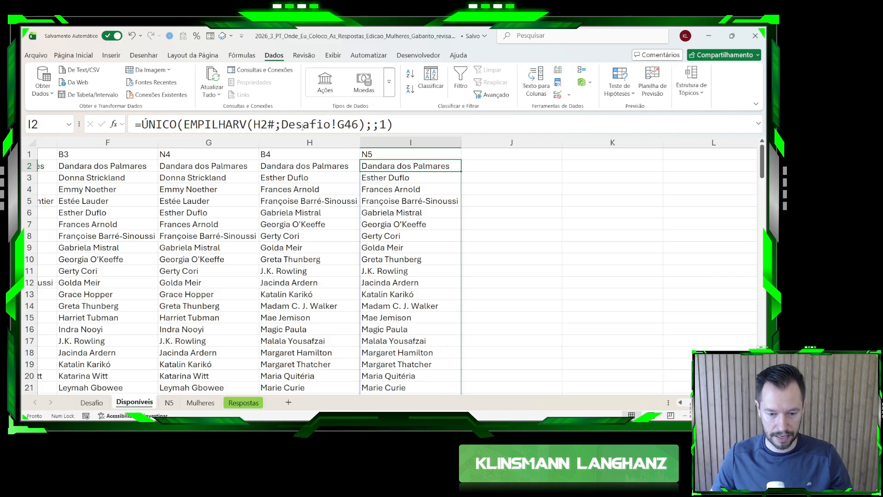
- Replace the Desafio!G46 reference in the I2 formula with Desafio!E47, the Bônus 4 answer
{"action": "left_click", "coordinate": [302, 125]}
{"action": "left_click_drag", "start_coordinate": [281, 124], "coordinate": [353, 120]}
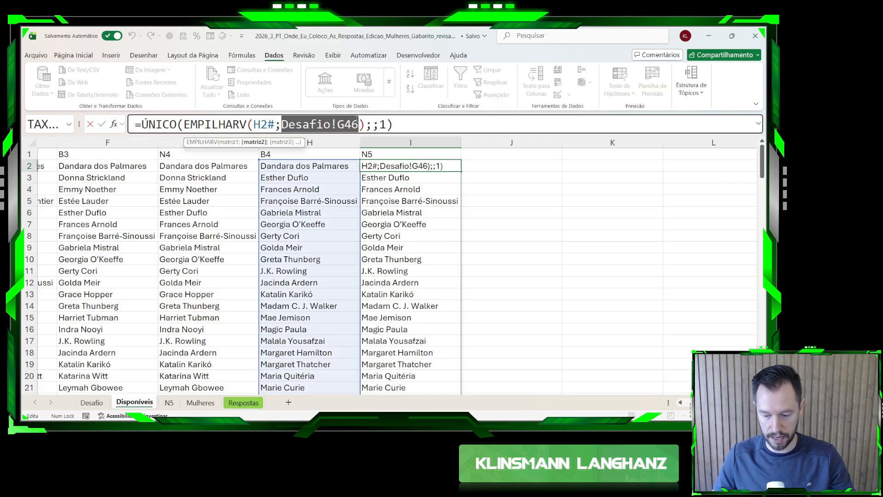
{"action": "key", "text": "BackSpace"}
{"action": "left_click", "coordinate": [92, 402]}
{"action": "left_click", "coordinate": [222, 231]}
{"action": "key", "text": "Return"}
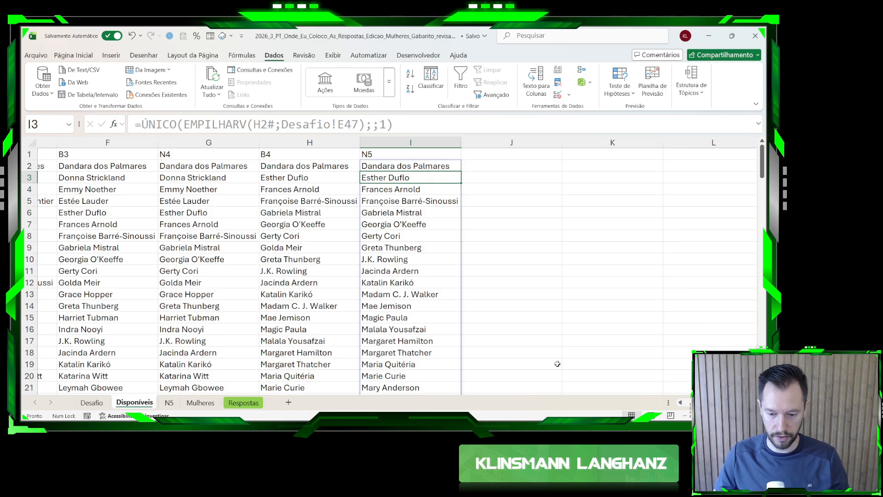
- Clear the accent-free name formulas in the Sem Acentos column from M3 downward
{"action": "scroll", "coordinate": [391, 267], "scroll_direction": "right", "scroll_amount": 3}
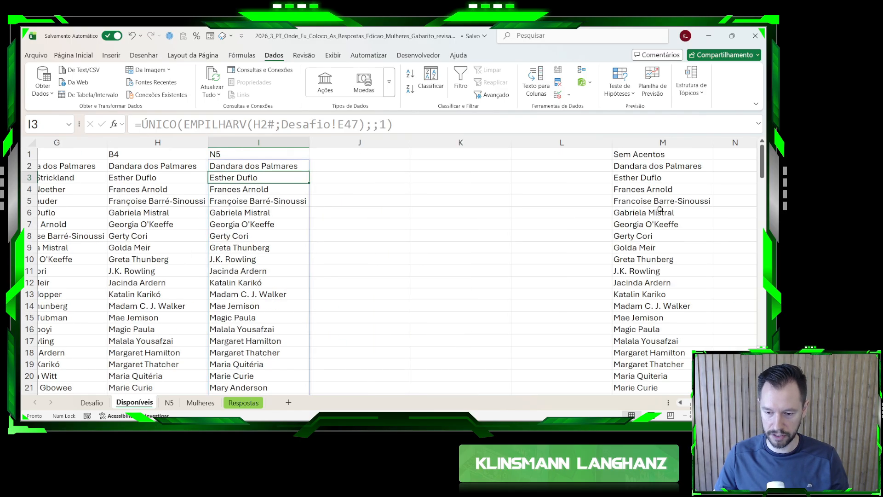
{"action": "left_click", "coordinate": [647, 177]}
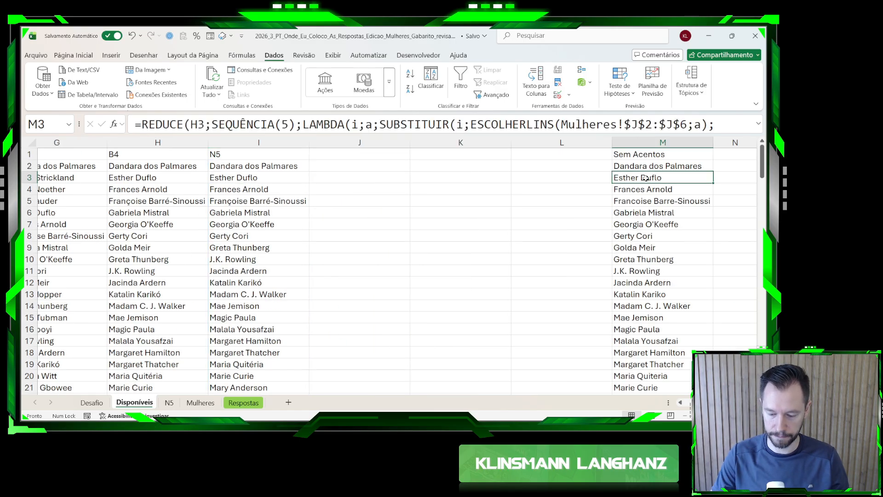
{"action": "key", "text": "ctrl+shift+Down"}
{"action": "key", "text": "Delete"}
- Copy the accent-removing REDUCE formula from M2 into J2, beside the N5 list
{"action": "key", "text": "Up"}
{"action": "key", "text": "Up"}
{"action": "key", "text": "Left"}
{"action": "key", "text": "Down"}
{"action": "key", "text": "Down"}
{"action": "key", "text": "Right"}
{"action": "key", "text": "Up"}
{"action": "key", "text": "Left"}
{"action": "key", "text": "Left"}
{"action": "key", "text": "Right"}
{"action": "key", "text": "Right"}
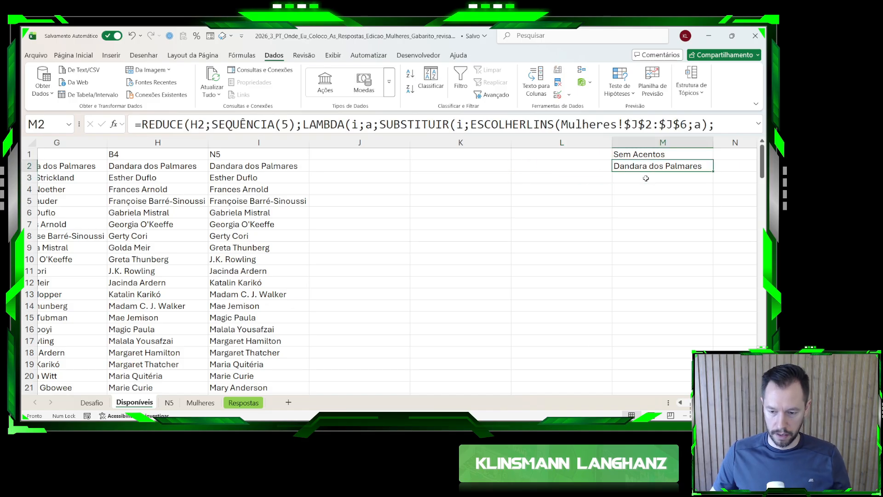
{"action": "key", "text": "ctrl+c"}
{"action": "left_click", "coordinate": [355, 166]}
{"action": "key", "text": "ctrl+v"}
{"action": "key", "text": "Escape"}
- Point the initial value of the J2 REDUCE formula to I2 and fill the formula down column J
{"action": "double_click", "coordinate": [355, 166]}
{"action": "left_click", "coordinate": [191, 125]}
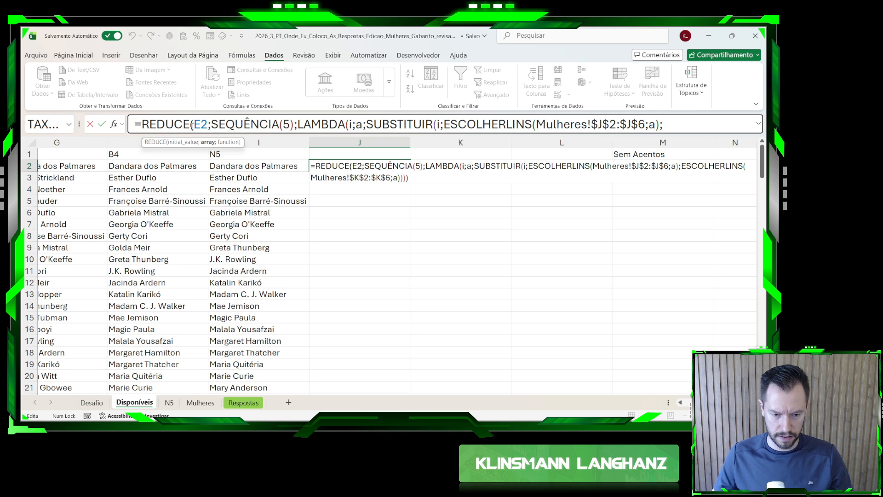
{"action": "left_click", "coordinate": [231, 165]}
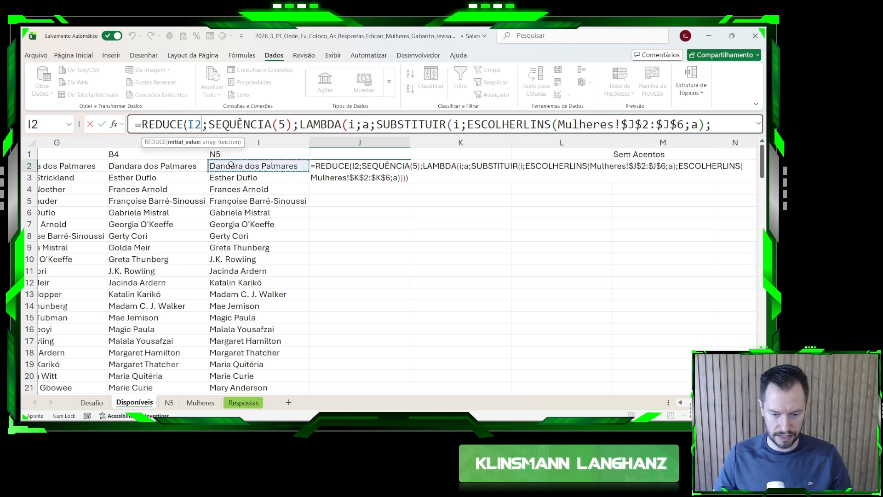
{"action": "key", "text": "Return"}
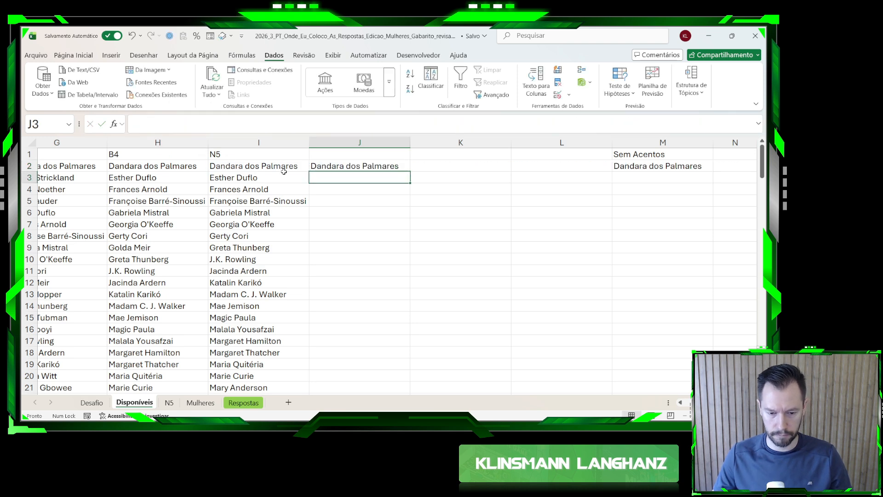
{"action": "left_click", "coordinate": [334, 163]}
{"action": "double_click", "coordinate": [410, 172]}
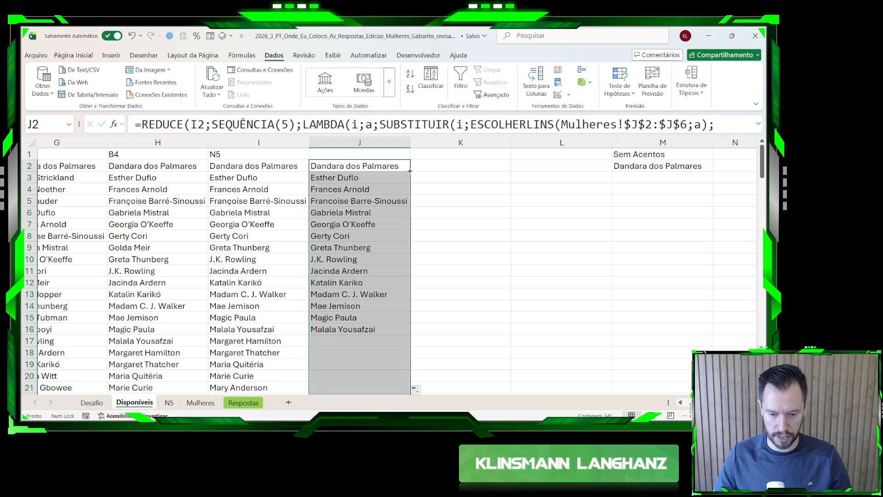
- Clear the surplus filled formulas in column J from row 63 downward, below the last N5 name
{"action": "scroll", "coordinate": [389, 212], "scroll_direction": "down", "scroll_amount": 16}
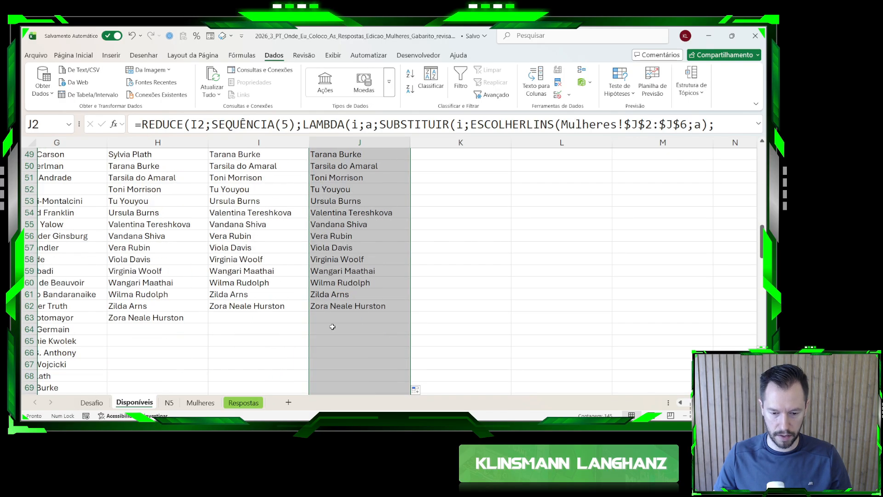
{"action": "left_click", "coordinate": [337, 318]}
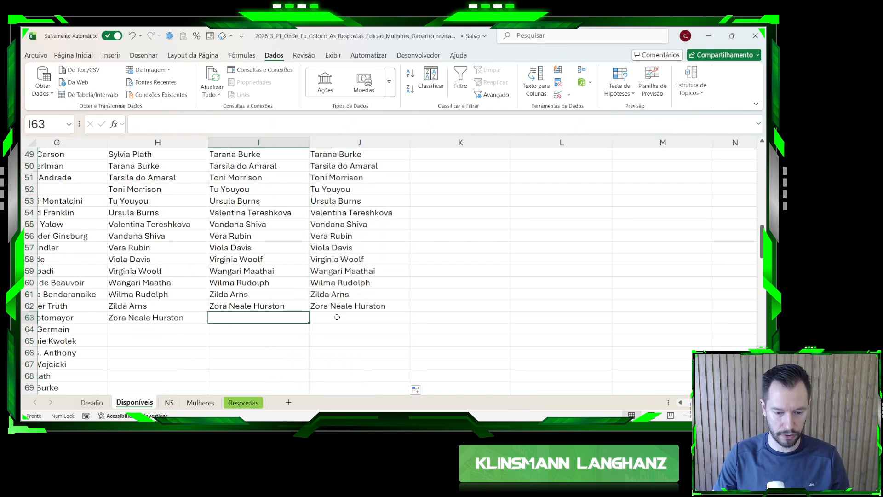
{"action": "key", "text": "ctrl+shift+Down"}
{"action": "key", "text": "Delete"}
{"action": "key", "text": "ctrl+Up"}
{"action": "key", "text": "ctrl+Up"}
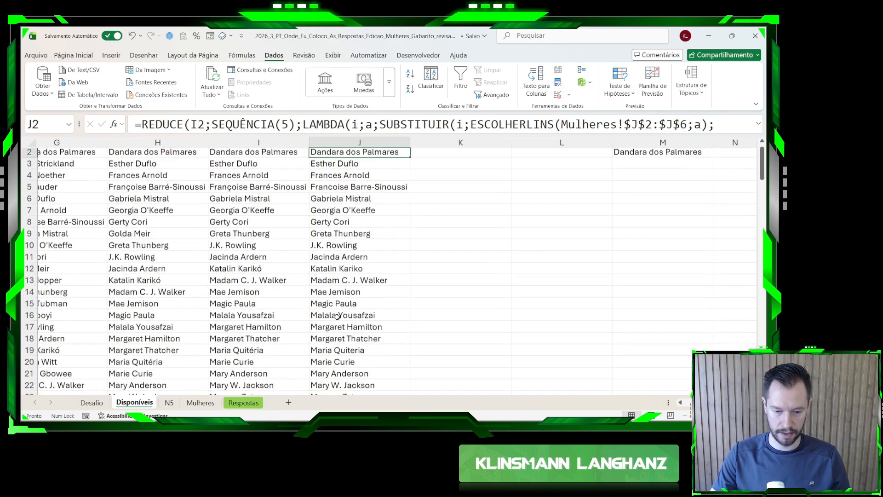
{"action": "key", "text": "Up"}
{"action": "key", "text": "Right"}
{"action": "key", "text": "Left"}
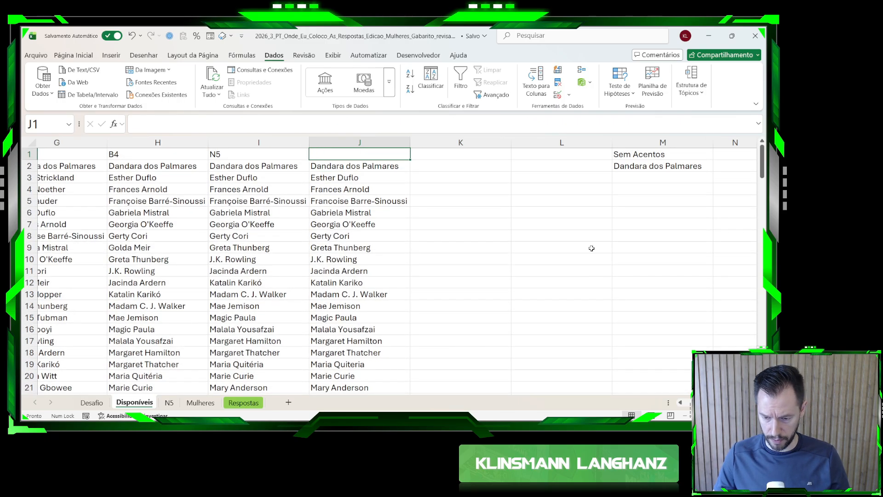
- Check the Nível 5 criterion on the Desafio sheet and list the vowels a, e, i, o, u in L4:L8 of Disponíveis
{"action": "left_click", "coordinate": [106, 402]}
{"action": "scroll", "coordinate": [179, 341], "scroll_direction": "down", "scroll_amount": 20}
{"action": "scroll", "coordinate": [216, 358], "scroll_direction": "down", "scroll_amount": 1}
{"action": "scroll", "coordinate": [302, 282], "scroll_direction": "up", "scroll_amount": 5}
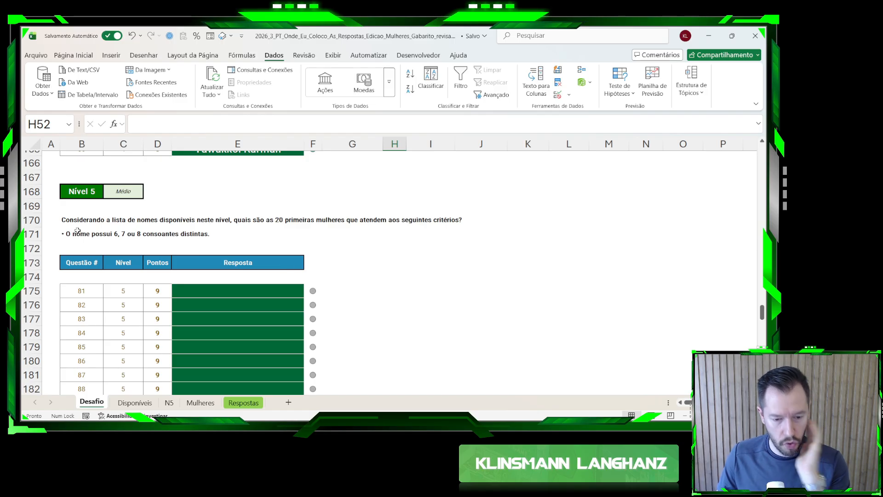
{"action": "left_click", "coordinate": [135, 402]}
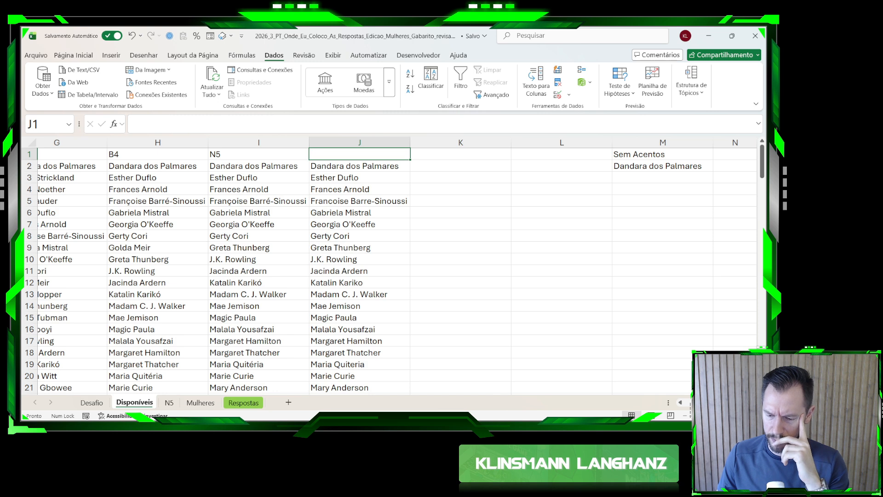
{"action": "scroll", "coordinate": [397, 264], "scroll_direction": "right", "scroll_amount": 1}
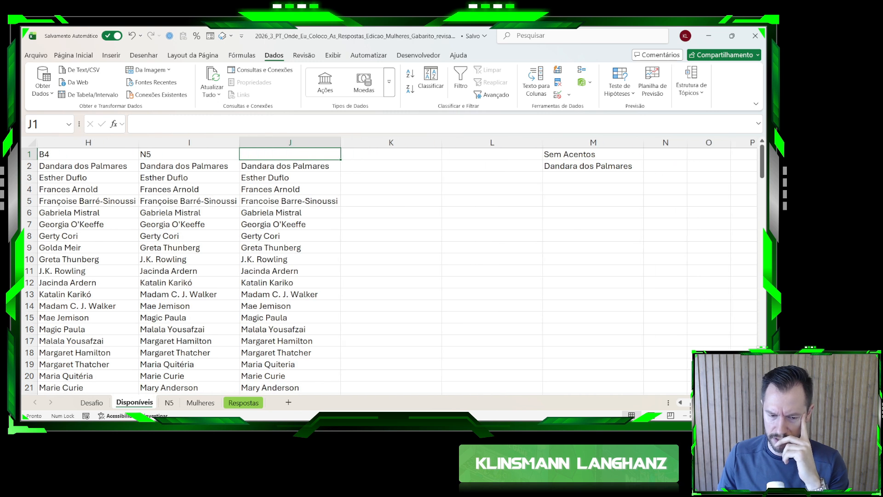
{"action": "left_click", "coordinate": [503, 204]}
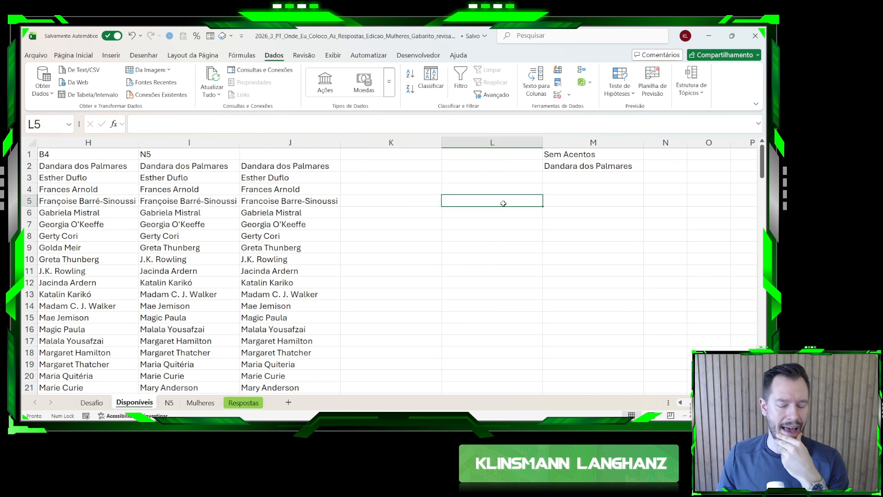
{"action": "left_click", "coordinate": [489, 191]}
{"action": "type", "text": "a e i o u "}
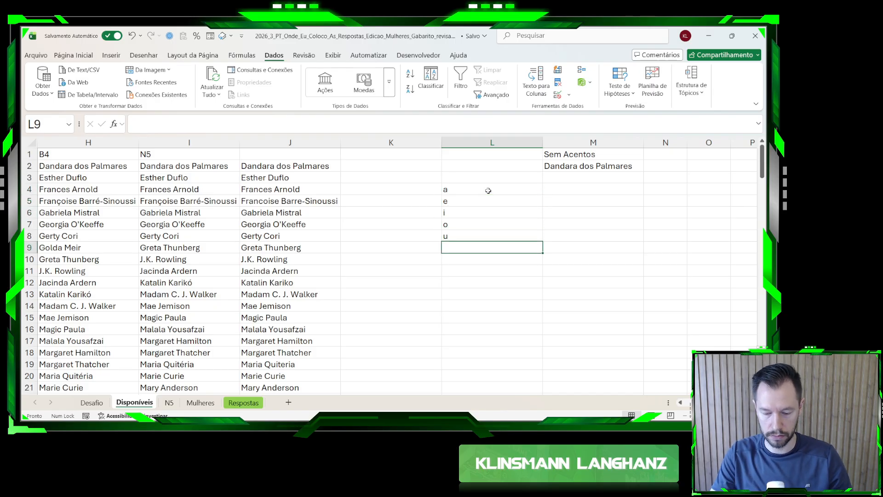
- Generate the 26 lowercase letters from L9 downward with =CARACTUNICODE(SEQUÊNCIA(26;;97)), below the vowels
{"action": "type", "text": "=carac"}
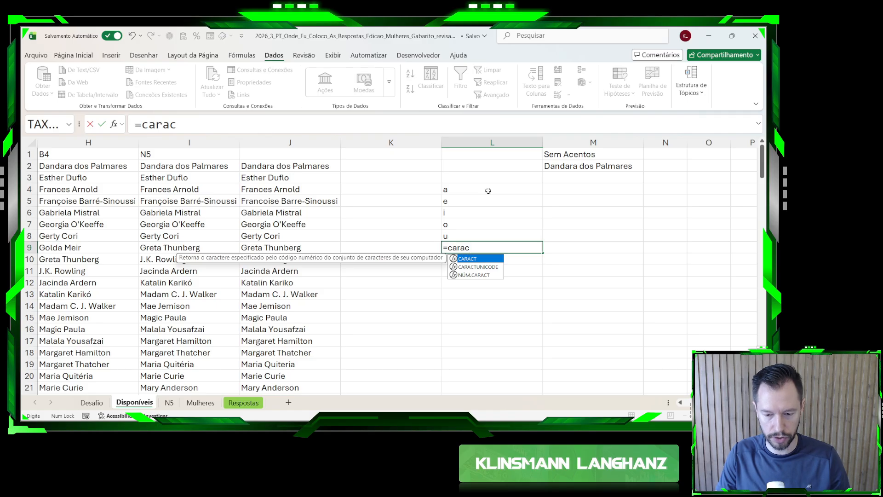
{"action": "type", "text": "tu"}
{"action": "key", "text": "Tab"}
{"action": "type", "text": "seq"}
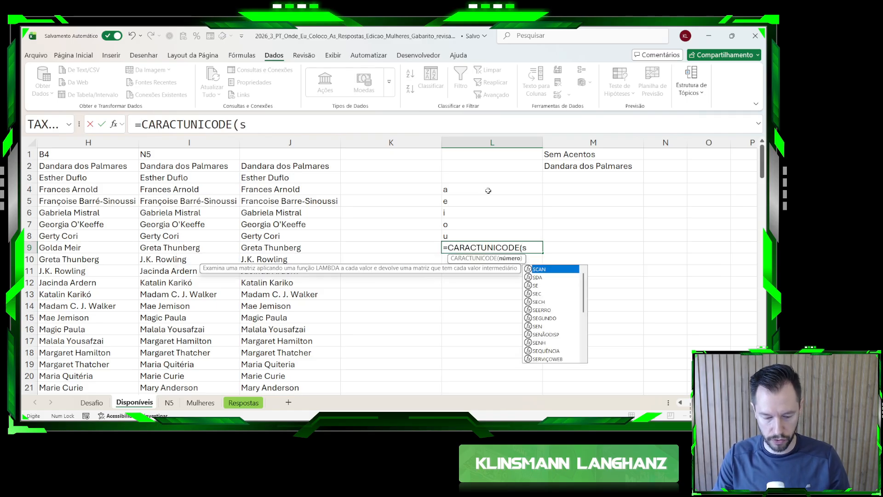
{"action": "key", "text": "Tab"}
{"action": "type", "text": "26;;"}
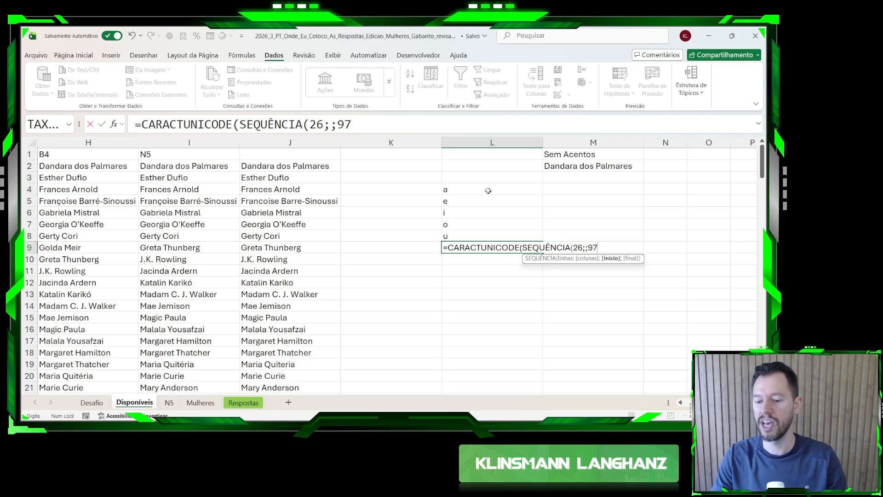
{"action": "double_click", "coordinate": [595, 248]}
{"action": "left_click_drag", "start_coordinate": [573, 248], "coordinate": [601, 248]}
{"action": "left_click", "coordinate": [601, 248]}
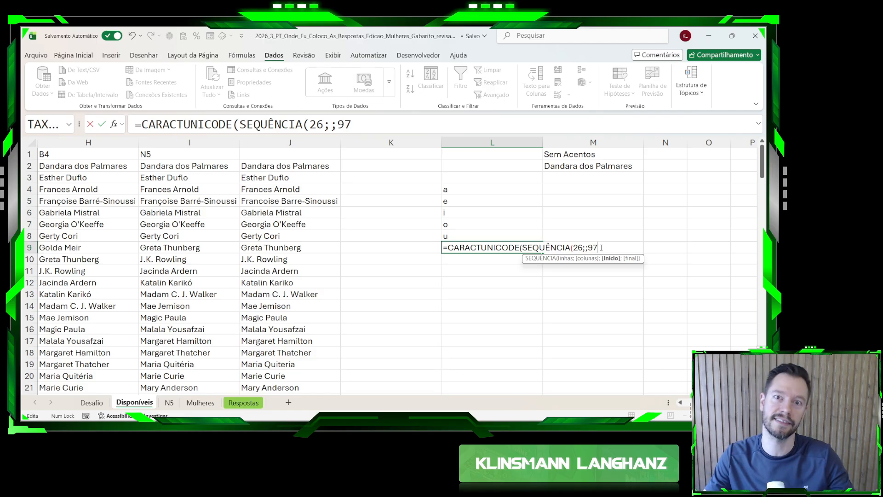
{"action": "type", "text": "))"}
{"action": "key", "text": "Return"}
{"action": "key", "text": "Up"}
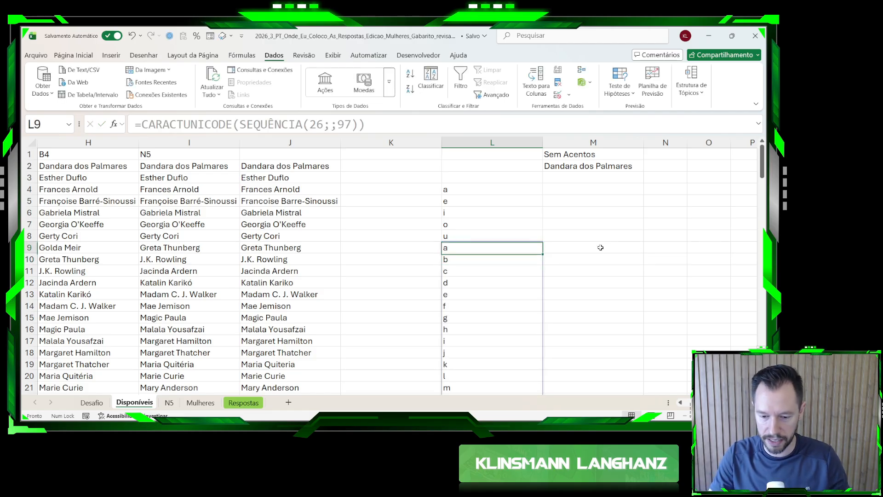
- Review the generated alphabet in column L and highlight the vowels listed above it in L4:L8
{"action": "scroll", "coordinate": [600, 247], "scroll_direction": "down", "scroll_amount": 4}
{"action": "key", "text": "Up"}
{"action": "key", "text": "Up"}
{"action": "key", "text": "Up"}
{"action": "key", "text": "Up"}
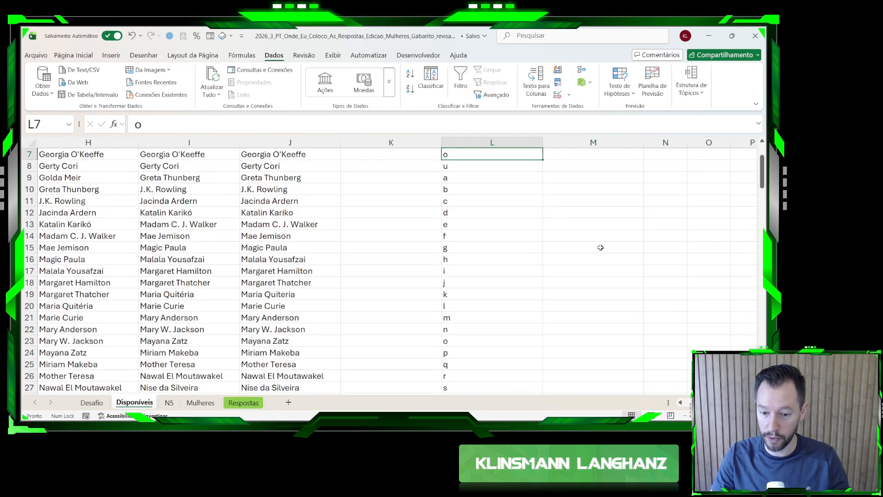
{"action": "key", "text": "Up"}
{"action": "key", "text": "Up"}
{"action": "key", "text": "shift+Down"}
{"action": "key", "text": "shift+Down"}
{"action": "key", "text": "shift+Down"}
{"action": "key", "text": "shift+Down"}
{"action": "key", "text": "shift+Down"}
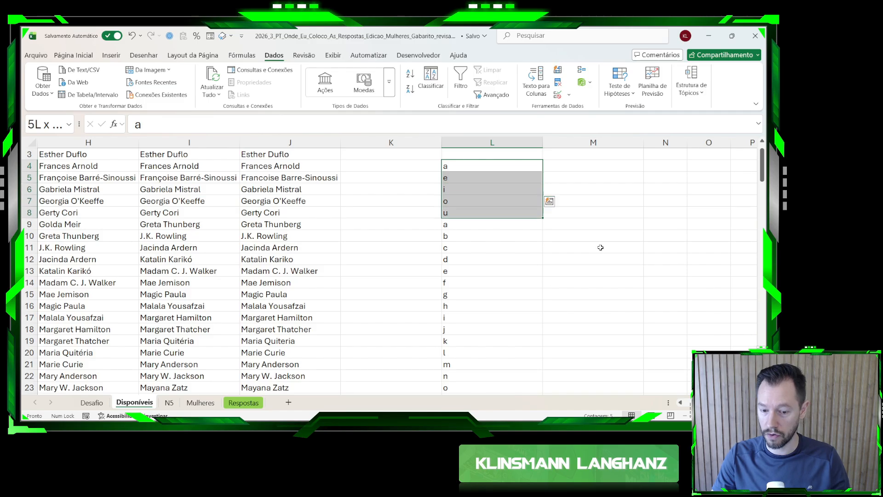
- Extract the letters that occur exactly once into M4 with =ÚNICO(L4:L34;;1), isolating the consonants
{"action": "key", "text": "Up"}
{"action": "key", "text": "Right"}
{"action": "key", "text": "Right"}
{"action": "key", "text": "Down"}
{"action": "key", "text": "Down"}
{"action": "key", "text": "Left"}
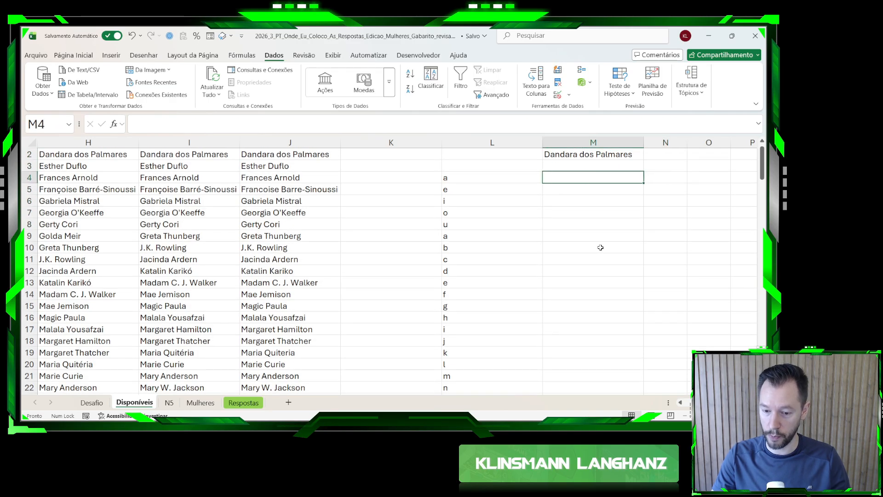
{"action": "type", "text": "=único*"}
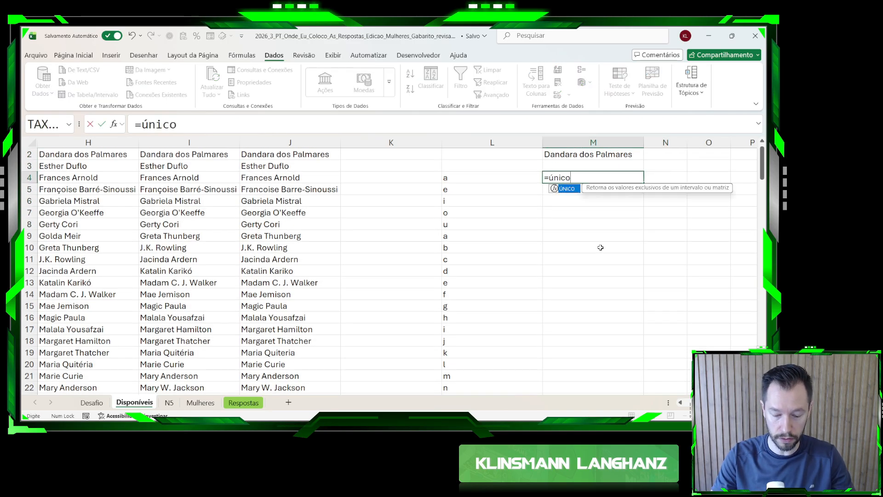
{"action": "key", "text": "BackSpace"}
{"action": "type", "text": "("}
{"action": "key", "text": "Left"}
{"action": "key", "text": "Left"}
{"action": "key", "text": "Right"}
{"action": "key", "text": "ctrl+shift+Down"}
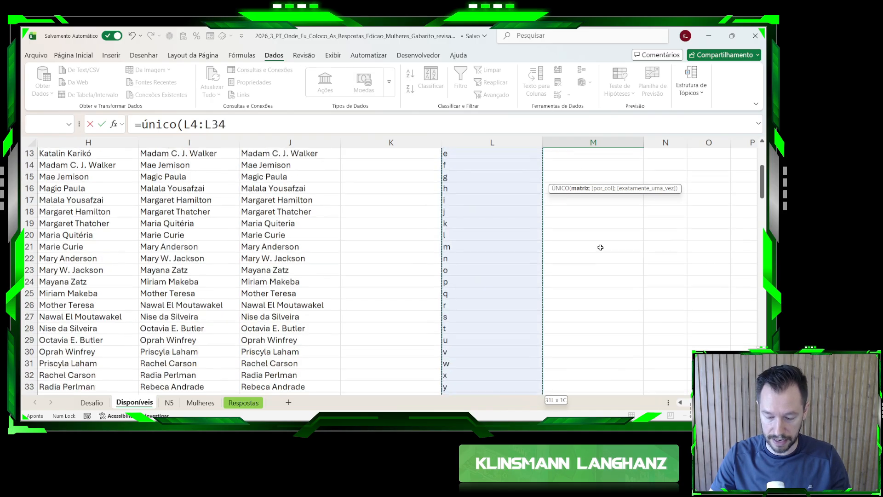
{"action": "type", "text": ";;"}
{"action": "key", "text": "Return"}
{"action": "key", "text": "Up"}
{"action": "key", "text": "Up"}
{"action": "key", "text": "Up"}
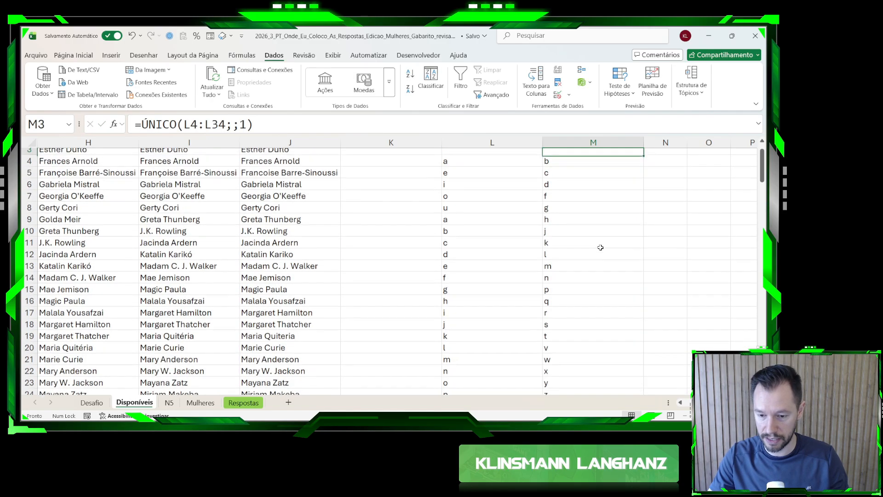
- Replace the whole ÚNICO result starting at M4 with its plain values
{"action": "key", "text": "Down"}
{"action": "key", "text": "Down"}
{"action": "key", "text": "Down"}
{"action": "key", "text": "Up"}
{"action": "key", "text": "ctrl+Down"}
{"action": "key", "text": "ctrl+Up"}
{"action": "scroll", "coordinate": [600, 247], "scroll_direction": "up", "scroll_amount": 1}
{"action": "key", "text": "ctrl+shift+Down"}
{"action": "key", "text": "ctrl+c"}
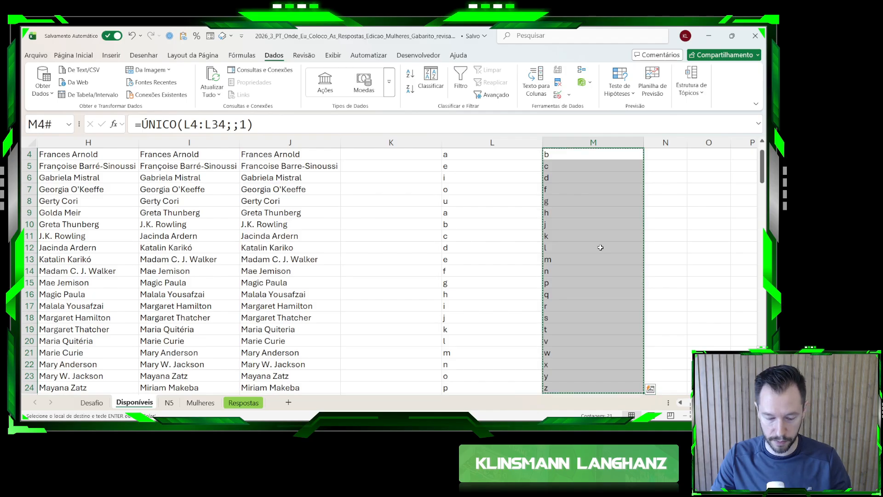
{"action": "key", "text": "ctrl+shift+v"}
- Clear the vowels and the generated alphabet from L4:L34
{"action": "key", "text": "Left"}
{"action": "key", "text": "ctrl+shift+Down"}
{"action": "key", "text": "Delete"}
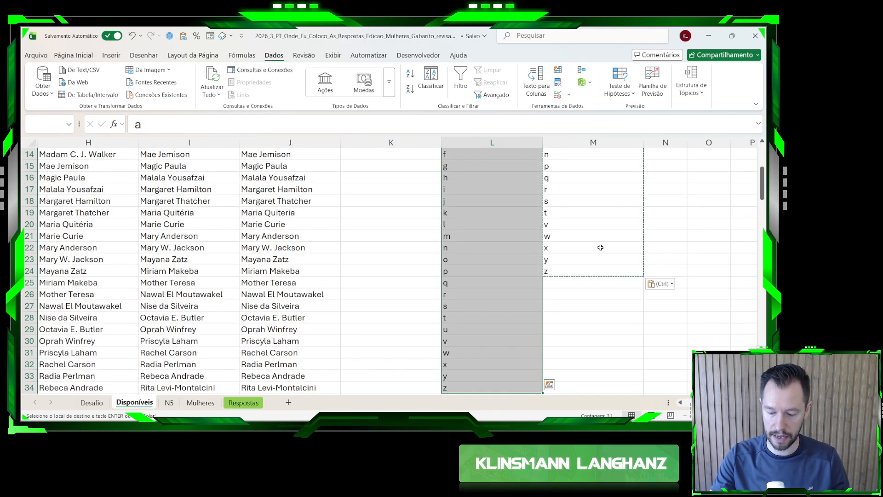
{"action": "scroll", "coordinate": [600, 248], "scroll_direction": "up", "scroll_amount": 4}
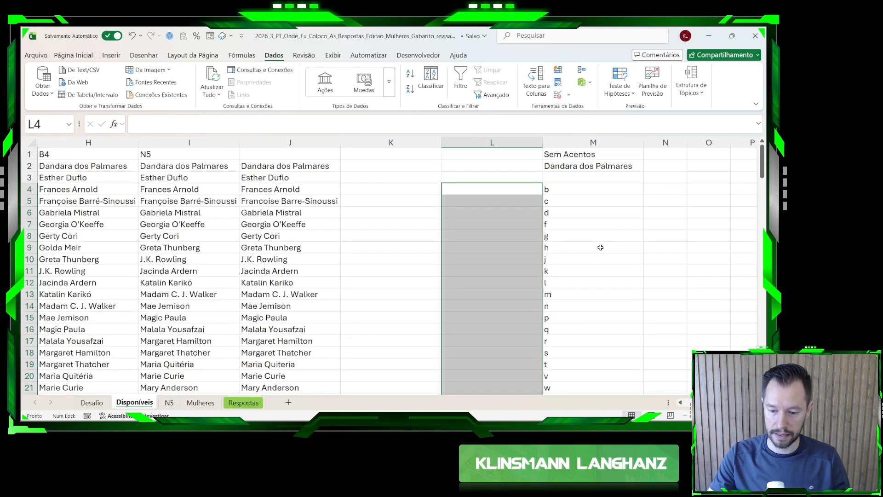
{"action": "left_click", "coordinate": [496, 211]}
- Recheck the Nível 5 criterion on the Desafio sheet and return to the consonant list on Disponíveis
{"action": "left_click", "coordinate": [83, 403]}
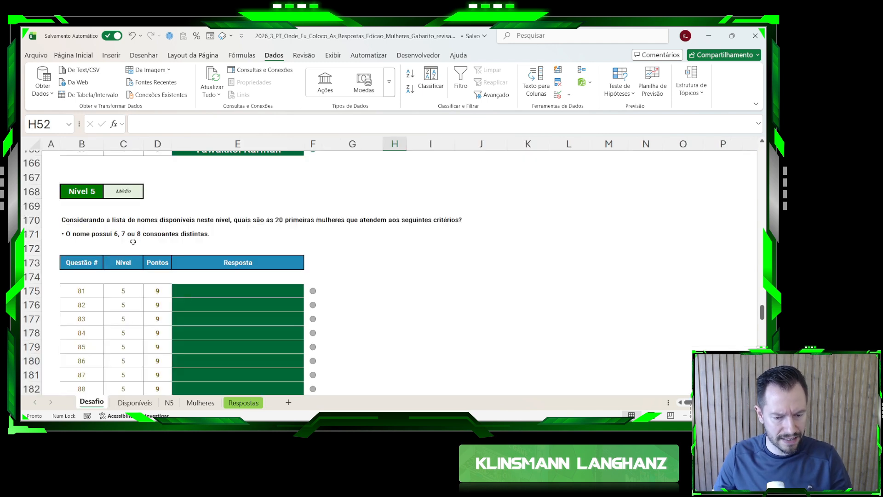
{"action": "left_click", "coordinate": [134, 402]}
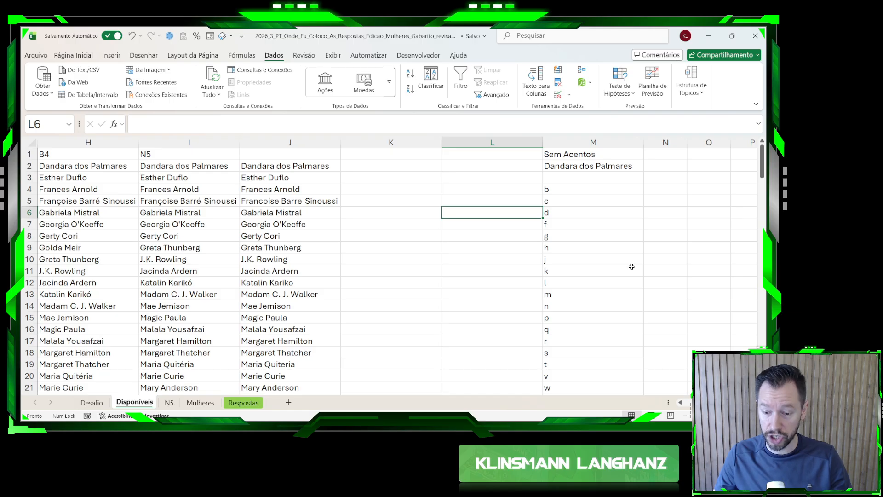
{"action": "scroll", "coordinate": [391, 267], "scroll_direction": "right", "scroll_amount": 2}
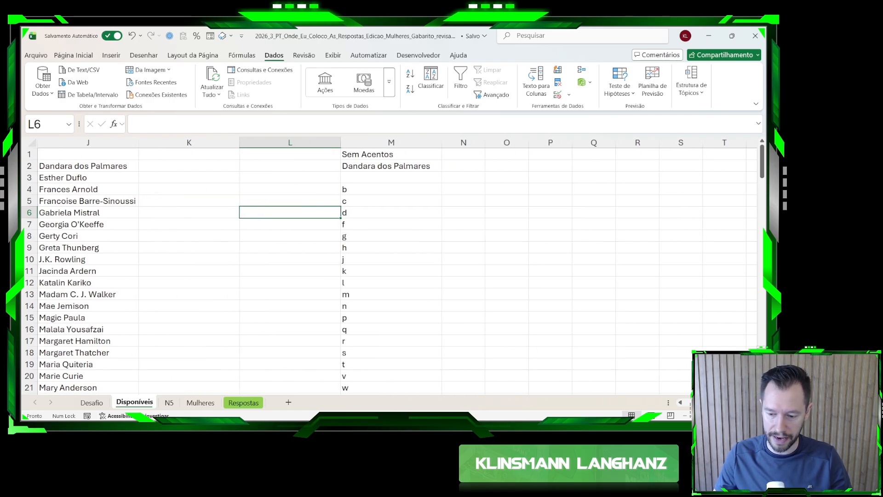
{"action": "scroll", "coordinate": [390, 267], "scroll_direction": "left", "scroll_amount": 1}
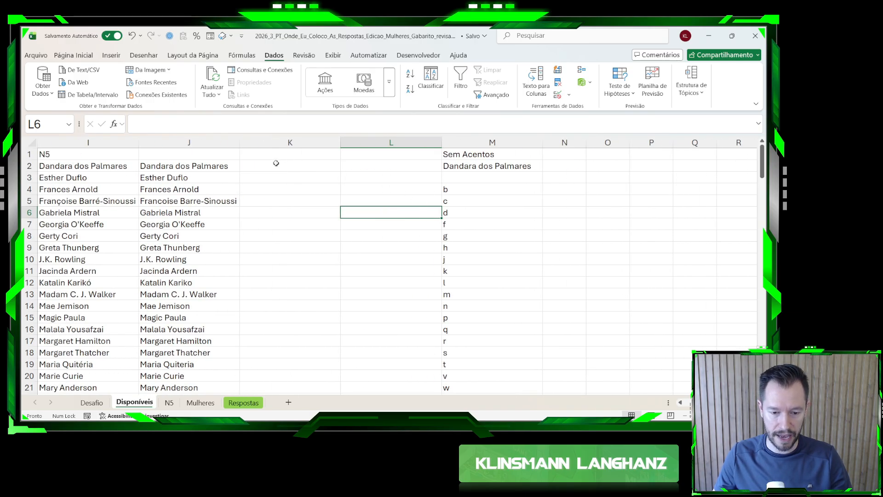
- Copy the accent-free name from J2 into O2 as a plain value for testing
{"action": "left_click", "coordinate": [606, 189]}
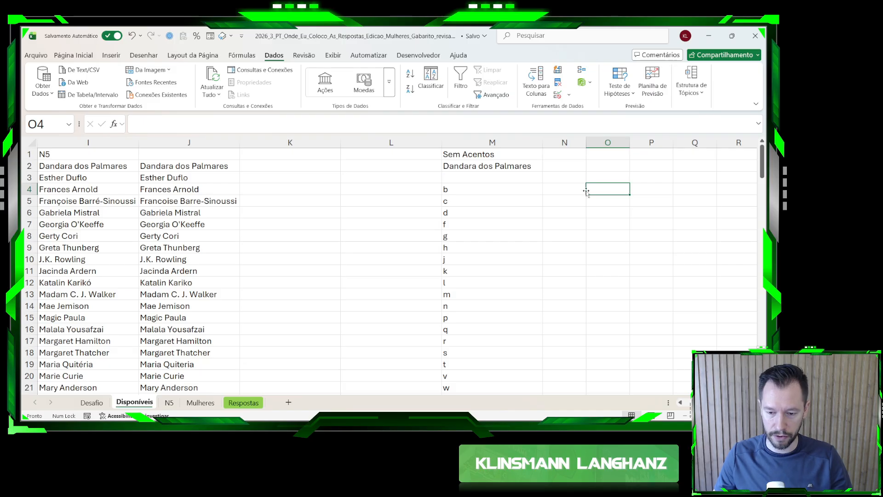
{"action": "left_click", "coordinate": [157, 171]}
{"action": "key", "text": "ctrl+c"}
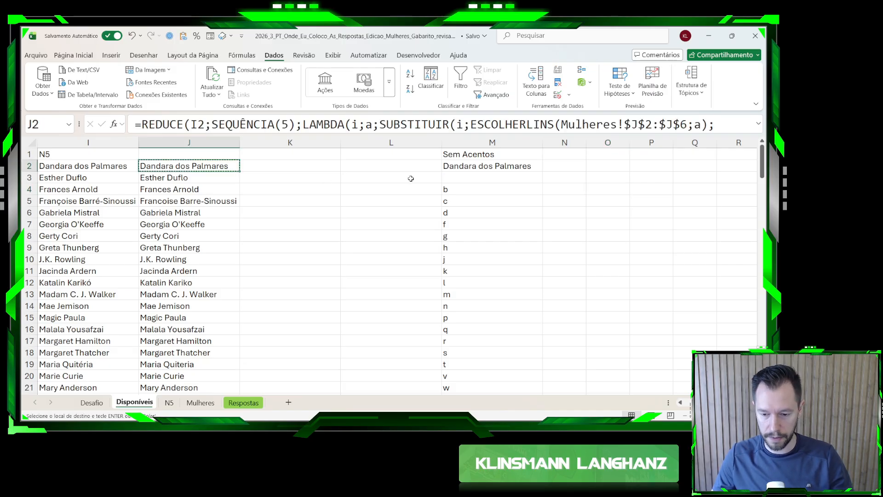
{"action": "left_click", "coordinate": [602, 166]}
{"action": "key", "text": "ctrl+v"}
{"action": "key", "text": "ctrl+v"}
{"action": "key", "text": "Escape"}
{"action": "left_click", "coordinate": [607, 175]}
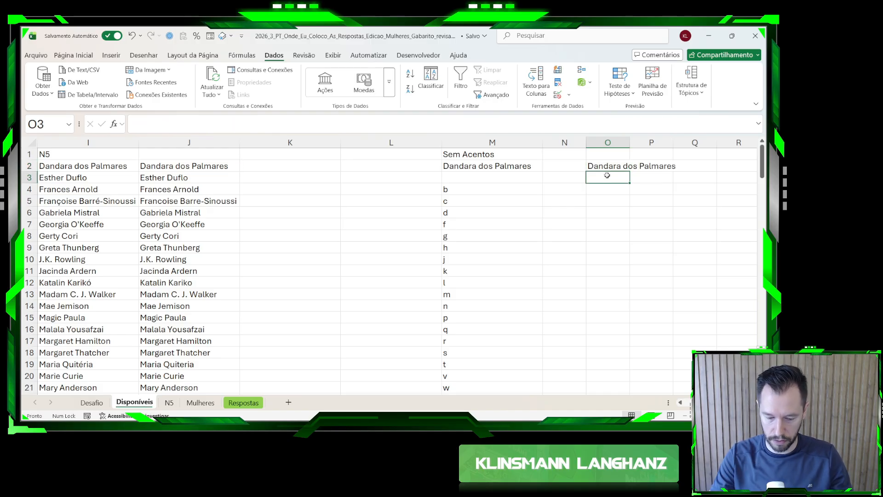
- Split the O2 name into single characters across row 3 with =REGEX.EXTRAIR(O2;".";1) in O3
{"action": "type", "text": "=reg"}
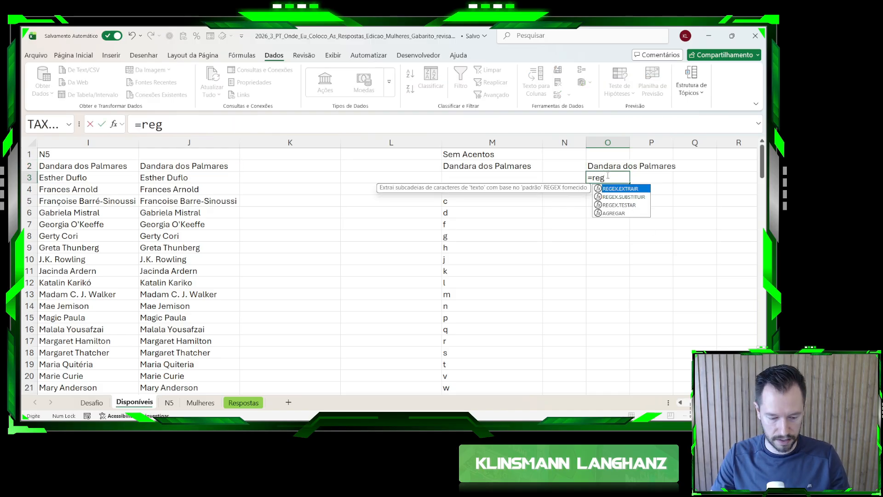
{"action": "key", "text": "Tab"}
{"action": "key", "text": "Up"}
{"action": "type", "text": ";\".\";1"}
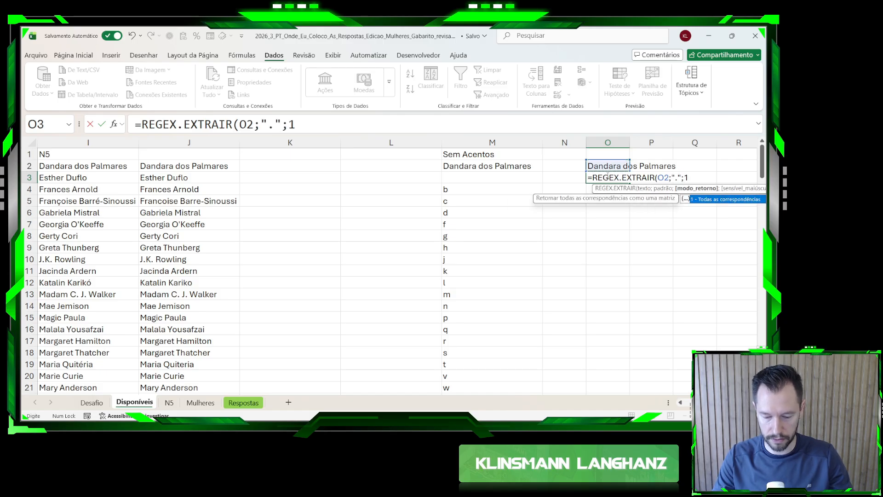
{"action": "key", "text": "Return"}
{"action": "key", "text": "Right"}
{"action": "key", "text": "Right"}
{"action": "key", "text": "Right"}
{"action": "key", "text": "Left"}
{"action": "key", "text": "Left"}
{"action": "key", "text": "Left"}
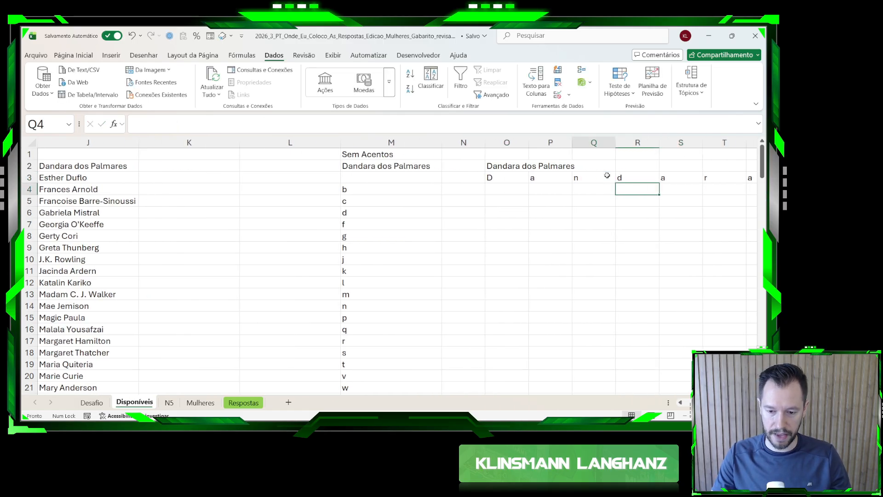
- Count each consonant among the name's characters by entering =CONT.SE(O3#;M4:M24) in O4
{"action": "type", "text": "=cont.se("}
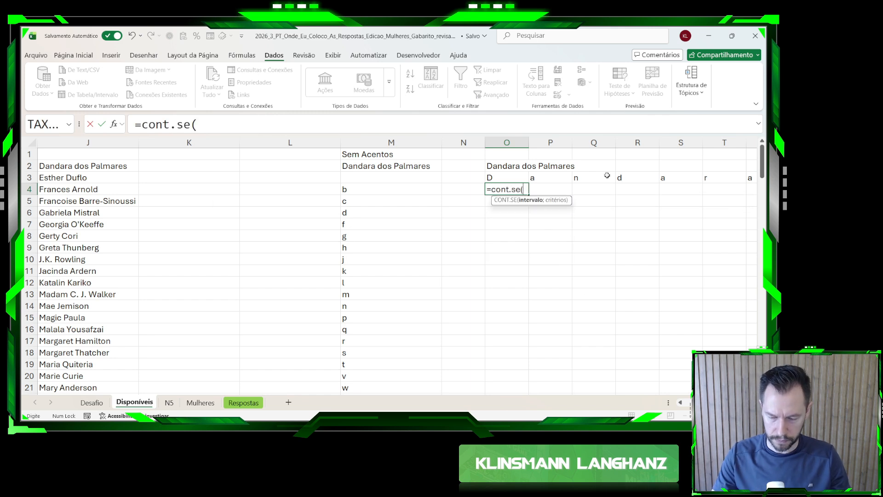
{"action": "key", "text": "Left"}
{"action": "key", "text": "Left"}
{"action": "key", "text": "Left"}
{"action": "key", "text": "Right"}
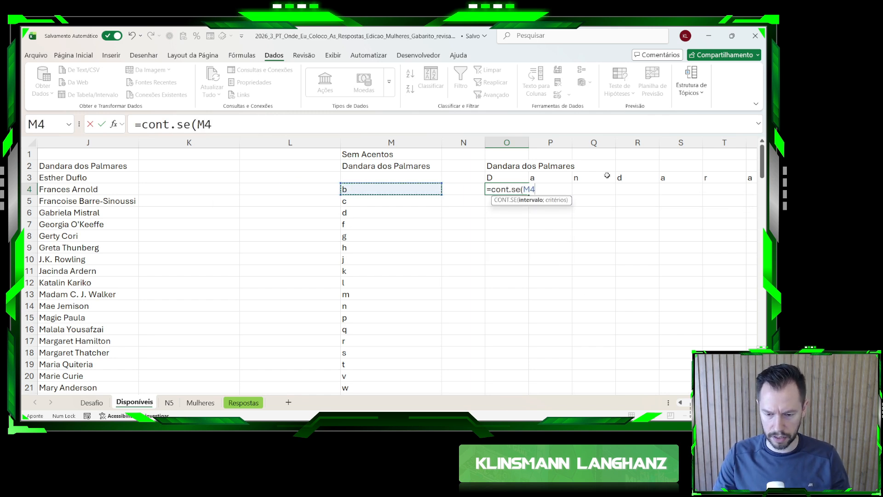
{"action": "key", "text": "Right"}
{"action": "key", "text": "Right"}
{"action": "key", "text": "Up"}
{"action": "type", "text": "#;"}
{"action": "key", "text": "Left"}
{"action": "key", "text": "Left"}
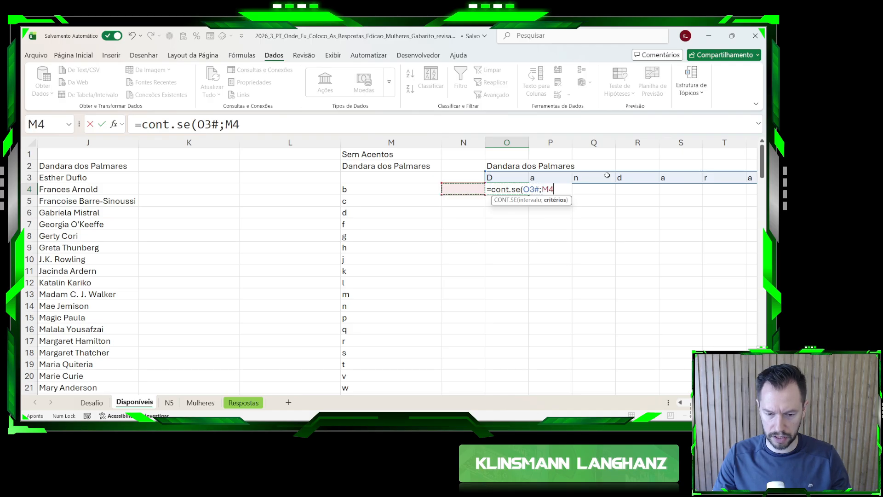
{"action": "key", "text": "ctrl+shift+Down"}
{"action": "key", "text": "Return"}
{"action": "key", "text": "Up"}
{"action": "key", "text": "Up"}
{"action": "key", "text": "Up"}
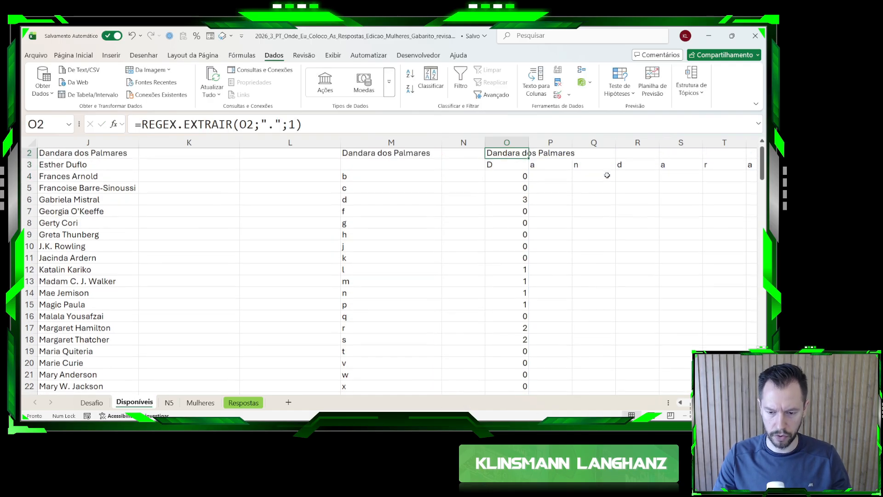
- Compare the counts in column O with the consonants in column M for the test name
{"action": "left_click_drag", "start_coordinate": [378, 192], "coordinate": [489, 201]}
{"action": "left_click_drag", "start_coordinate": [407, 201], "coordinate": [504, 200]}
{"action": "left_click_drag", "start_coordinate": [361, 275], "coordinate": [503, 275]}
{"action": "left_click", "coordinate": [502, 281]}
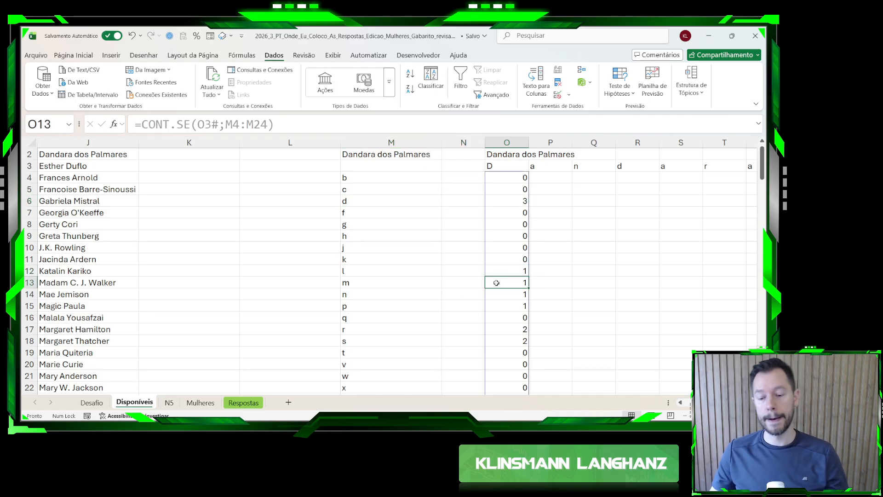
{"action": "scroll", "coordinate": [486, 226], "scroll_direction": "down", "scroll_amount": 3}
{"action": "scroll", "coordinate": [486, 226], "scroll_direction": "up", "scroll_amount": 3}
{"action": "scroll", "coordinate": [486, 225], "scroll_direction": "up", "scroll_amount": 1}
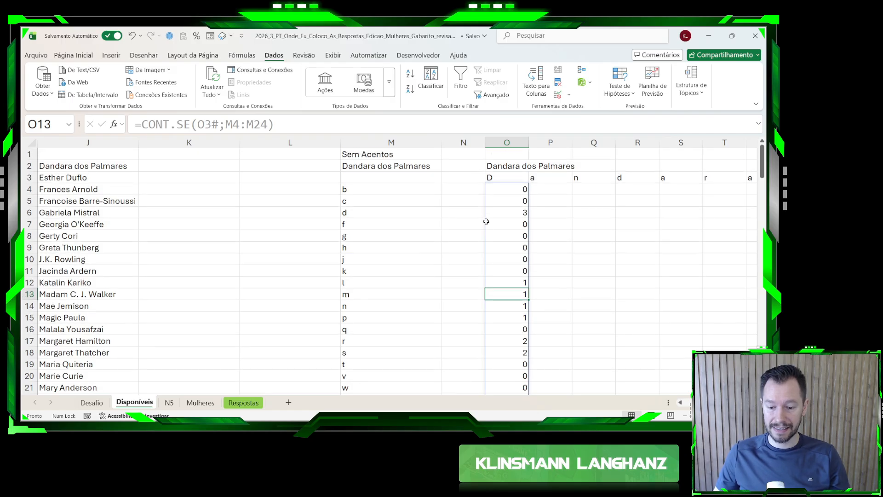
{"action": "left_click", "coordinate": [495, 191]}
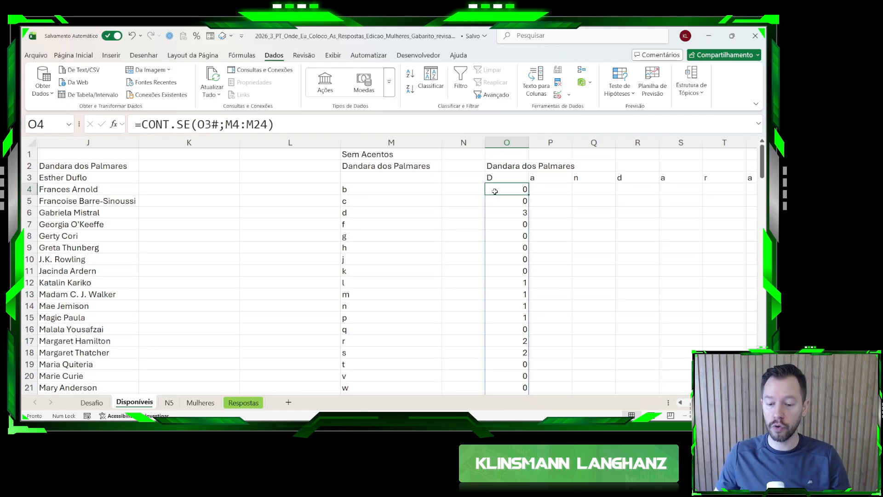
{"action": "left_click", "coordinate": [502, 210]}
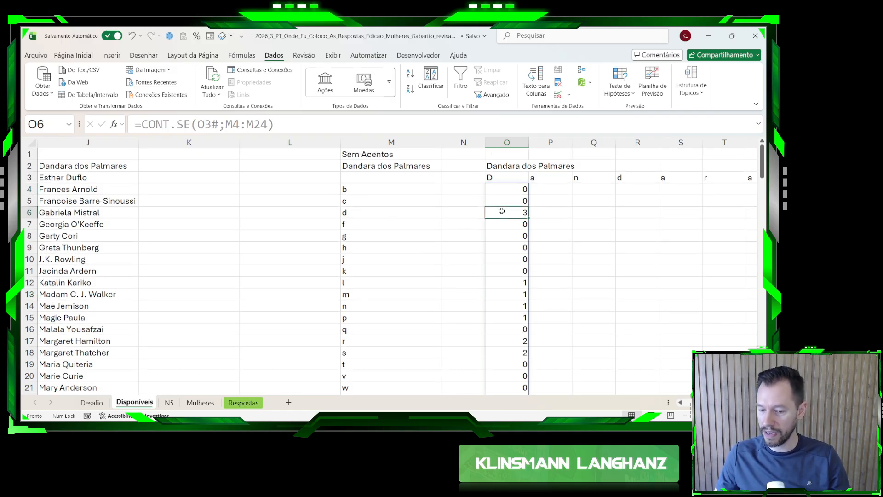
{"action": "left_click", "coordinate": [407, 212]}
{"action": "left_click", "coordinate": [380, 278]}
{"action": "left_click", "coordinate": [374, 293]}
{"action": "left_click", "coordinate": [370, 307]}
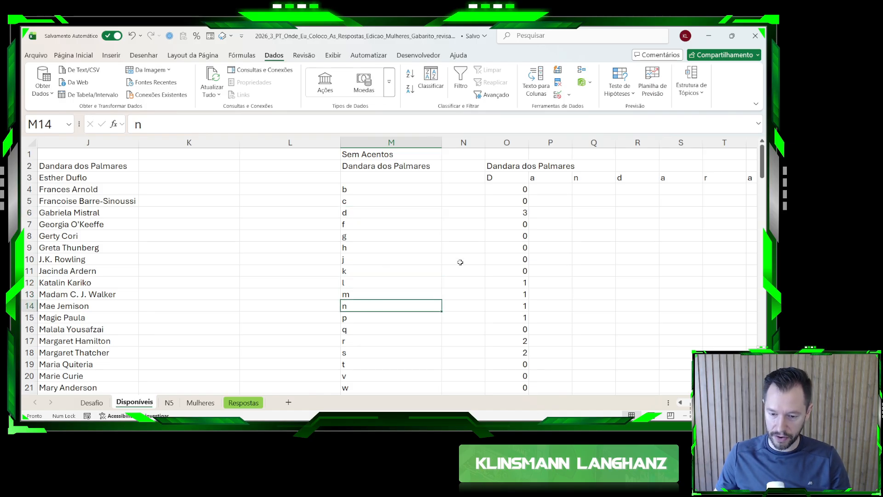
{"action": "scroll", "coordinate": [489, 289], "scroll_direction": "down", "scroll_amount": 4}
{"action": "scroll", "coordinate": [491, 290], "scroll_direction": "up", "scroll_amount": 4}
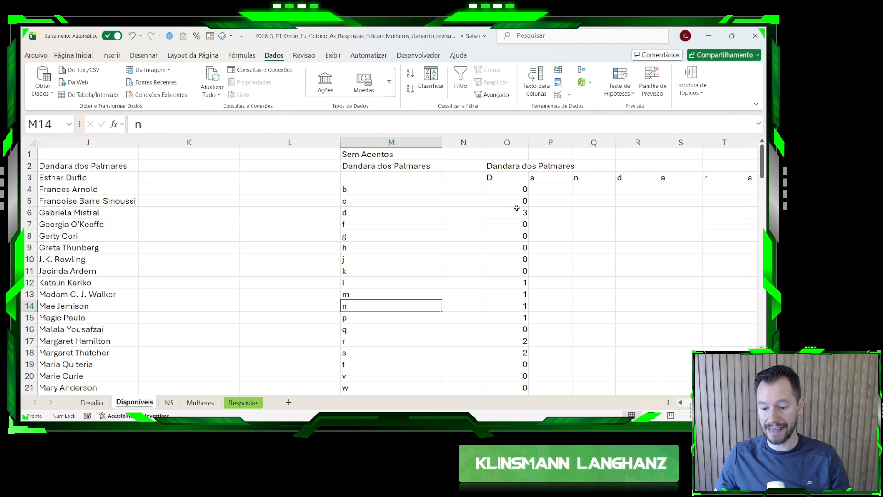
{"action": "left_click", "coordinate": [496, 193]}
{"action": "left_click", "coordinate": [547, 191]}
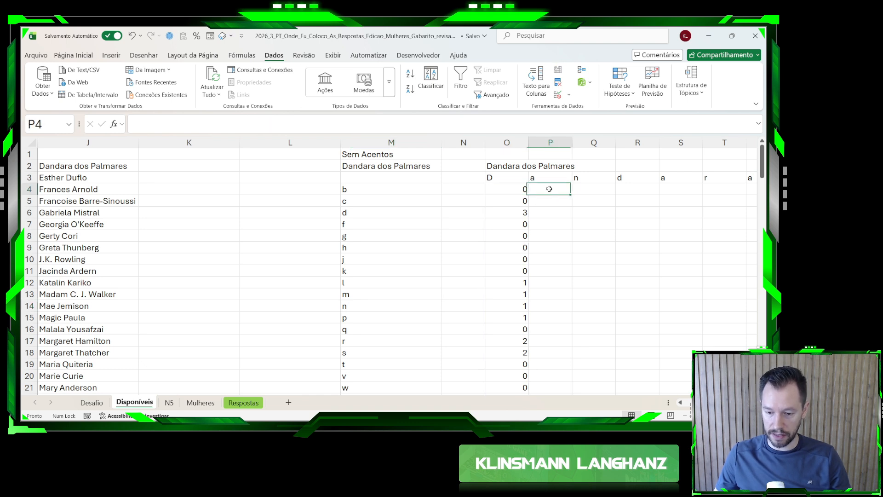
- Count the distinct consonants in the test name by entering =CONT.SE(O4#;">0") in P4
{"action": "type", "text": "="}
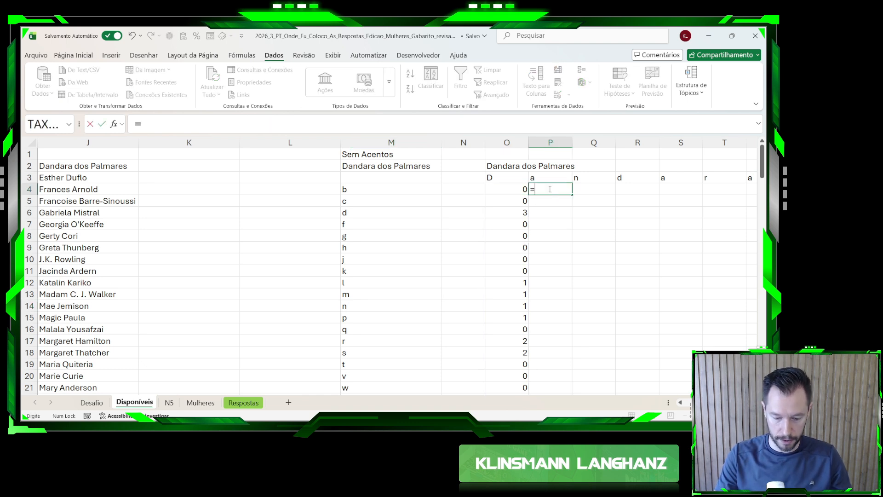
{"action": "type", "text": "cont.se("}
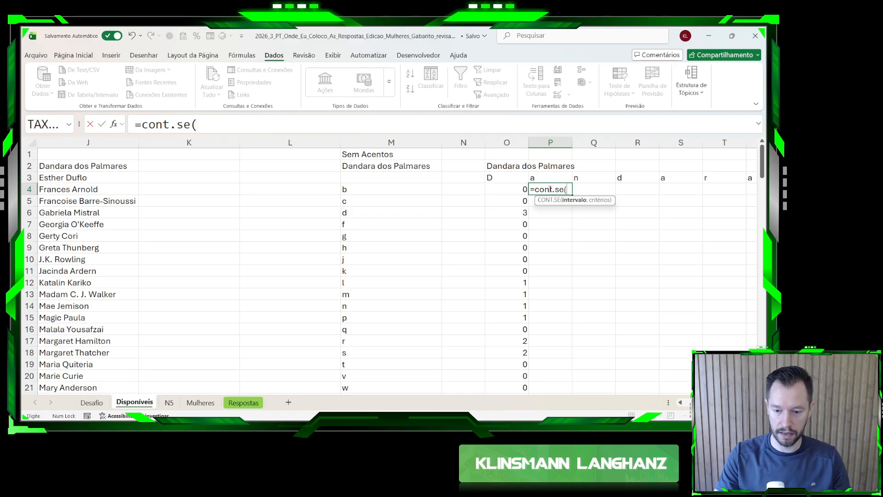
{"action": "key", "text": "Left"}
{"action": "type", "text": "#"}
{"action": "scroll", "coordinate": [550, 189], "scroll_direction": "down", "scroll_amount": 1}
{"action": "type", "text": ";\">0\")"}
{"action": "key", "text": "BackSpace"}
{"action": "type", "text": "\")"}
{"action": "key", "text": "Return"}
{"action": "key", "text": "Up"}
{"action": "scroll", "coordinate": [549, 189], "scroll_direction": "up", "scroll_amount": 1}
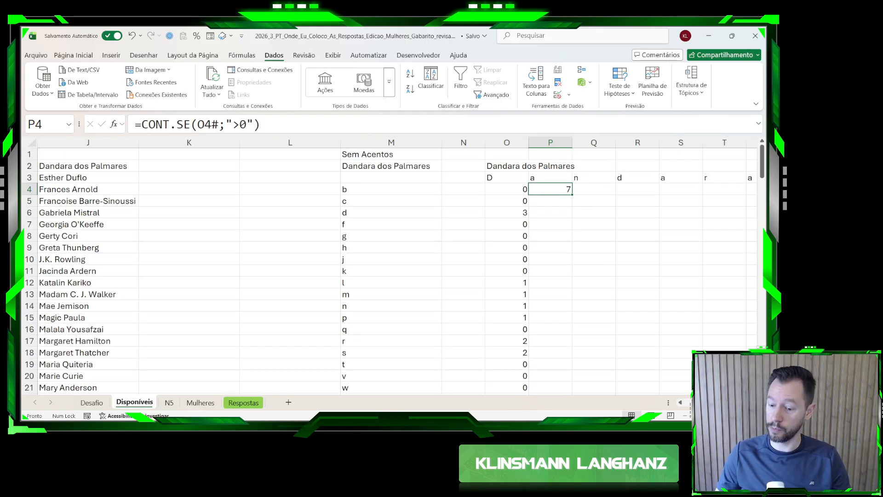
- Highlight the distinct-consonant count in P4 with a light green fill
{"action": "scroll", "coordinate": [644, 363], "scroll_direction": "right", "scroll_amount": 2}
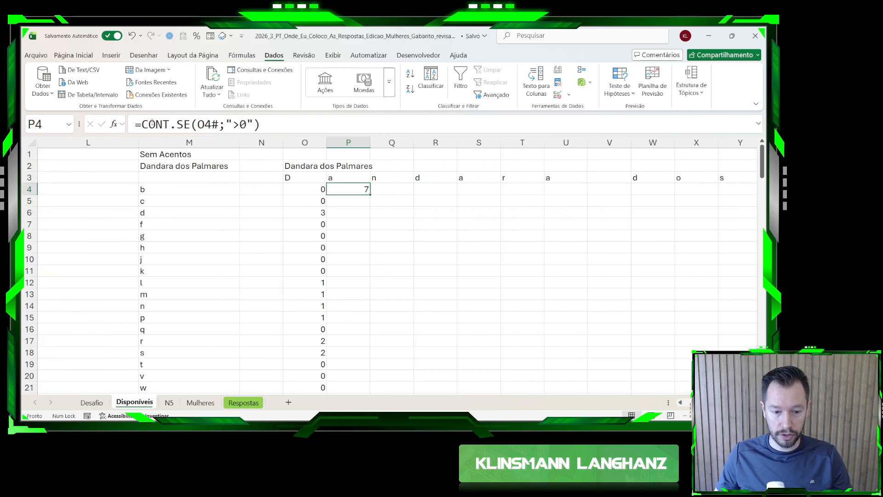
{"action": "left_click", "coordinate": [75, 56]}
{"action": "left_click", "coordinate": [128, 94]}
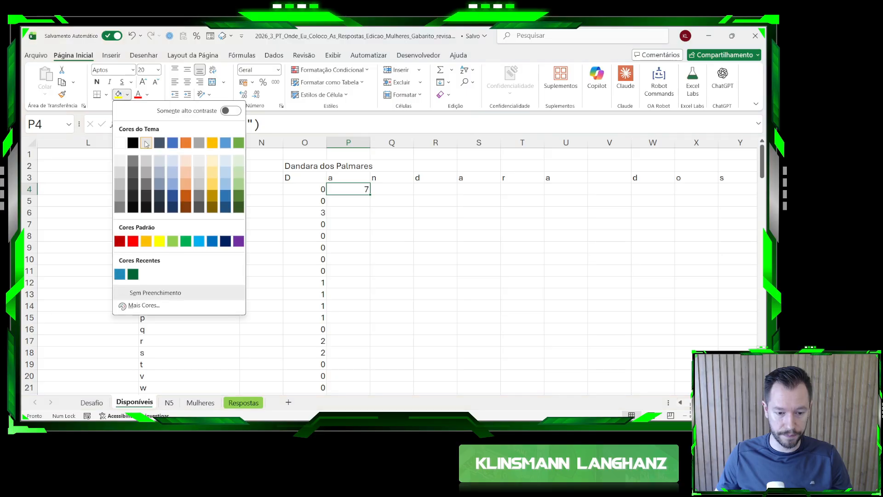
{"action": "left_click", "coordinate": [173, 241]}
{"action": "left_click", "coordinate": [401, 237]}
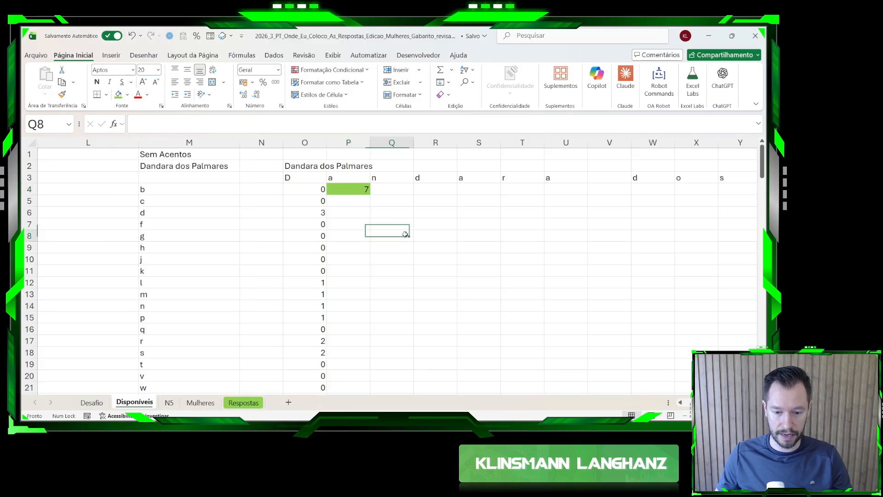
- Delete the N5 sheet permanently and return to the Disponíveis sheet
{"action": "left_click", "coordinate": [169, 402]}
{"action": "right_click", "coordinate": [170, 403]}
{"action": "left_click", "coordinate": [203, 252]}
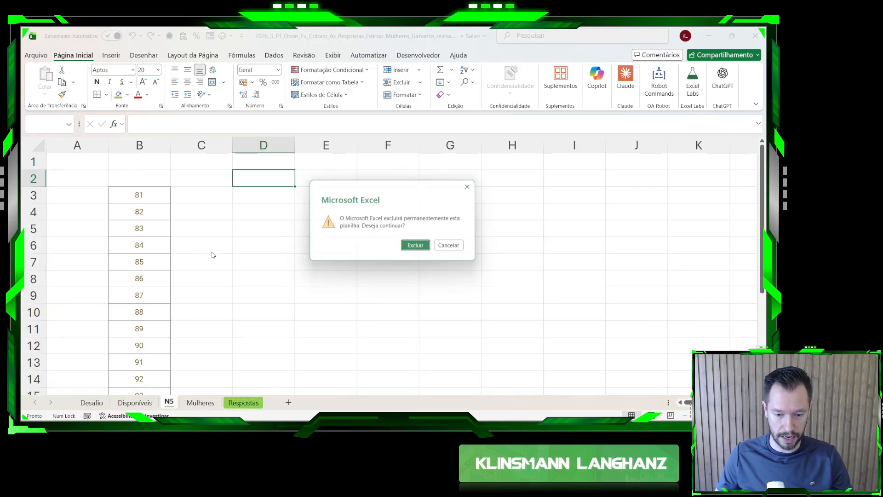
{"action": "left_click", "coordinate": [413, 251]}
{"action": "left_click", "coordinate": [136, 402]}
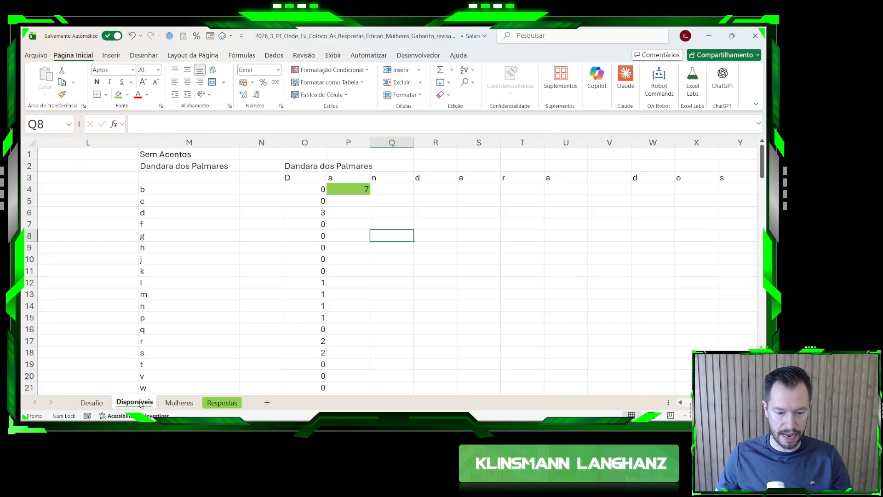
- Check the level's instructions on the Desafio sheet, then review the P4 count and the O2 test name on Disponíveis
{"action": "left_click", "coordinate": [91, 403]}
{"action": "scroll", "coordinate": [108, 315], "scroll_direction": "up", "scroll_amount": 2}
{"action": "scroll", "coordinate": [107, 315], "scroll_direction": "down", "scroll_amount": 2}
{"action": "left_click", "coordinate": [135, 403]}
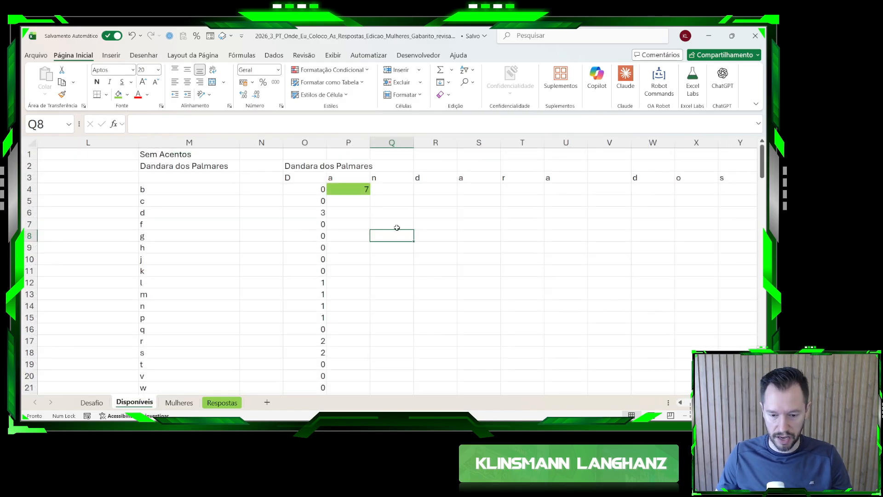
{"action": "left_click", "coordinate": [354, 191]}
{"action": "left_click", "coordinate": [304, 168]}
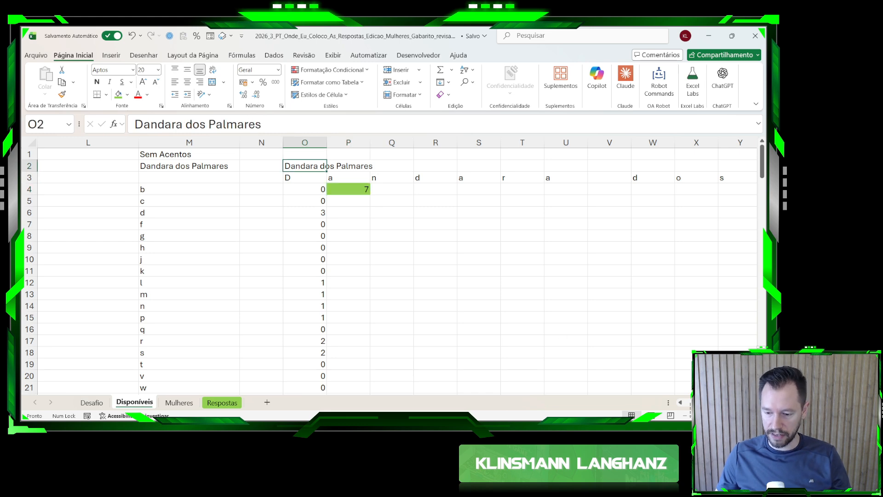
- Copy the accent-free names from J2 down and paste them as plain values starting at R6
{"action": "scroll", "coordinate": [391, 267], "scroll_direction": "left", "scroll_amount": 3}
{"action": "left_click", "coordinate": [277, 167]}
{"action": "key", "text": "ctrl+shift+Down"}
{"action": "key", "text": "ctrl+c"}
{"action": "scroll", "coordinate": [540, 313], "scroll_direction": "up", "scroll_amount": 20}
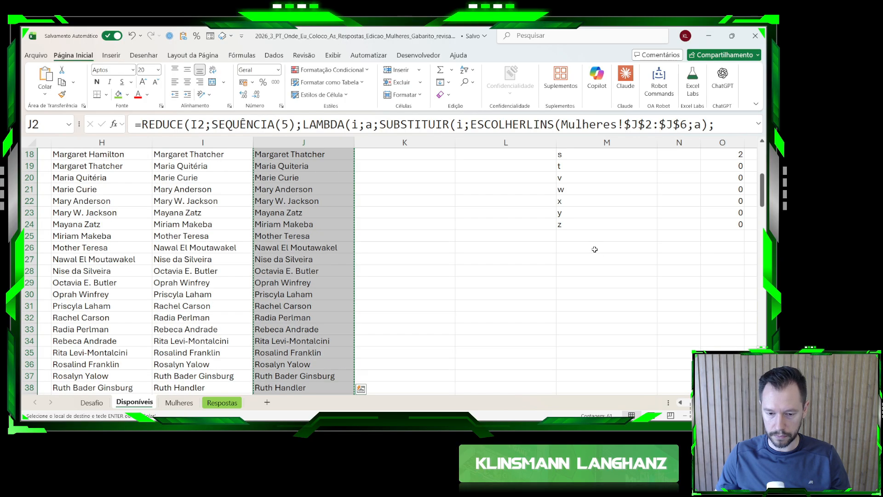
{"action": "scroll", "coordinate": [391, 267], "scroll_direction": "right", "scroll_amount": 4}
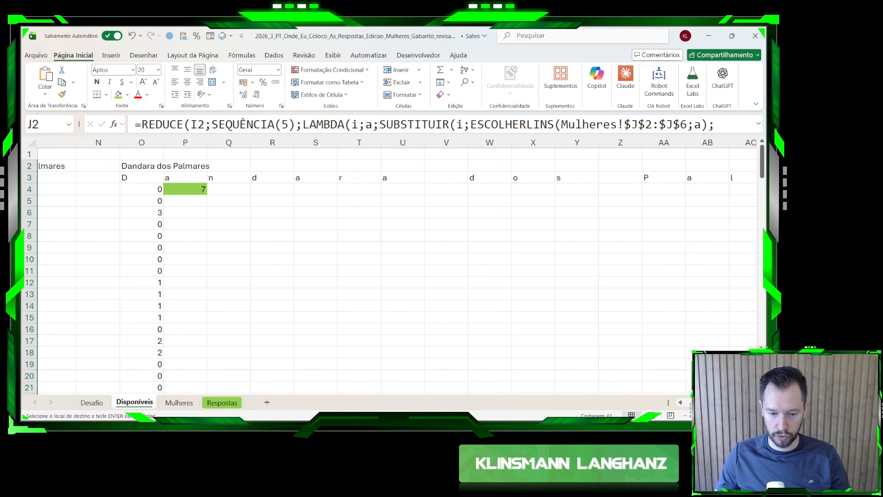
{"action": "left_click", "coordinate": [268, 214]}
{"action": "key", "text": "ctrl+v"}
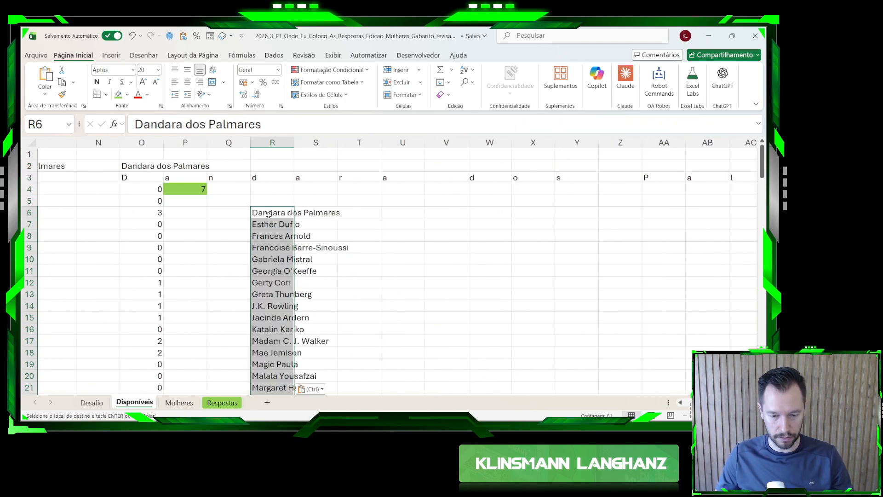
- Link S5 to the distinct-consonant count with =P4 and autofit column R to the names
{"action": "left_click", "coordinate": [297, 201]}
{"action": "type", "text": "="}
{"action": "left_click", "coordinate": [198, 189]}
{"action": "key", "text": "Return"}
{"action": "double_click", "coordinate": [291, 143]}
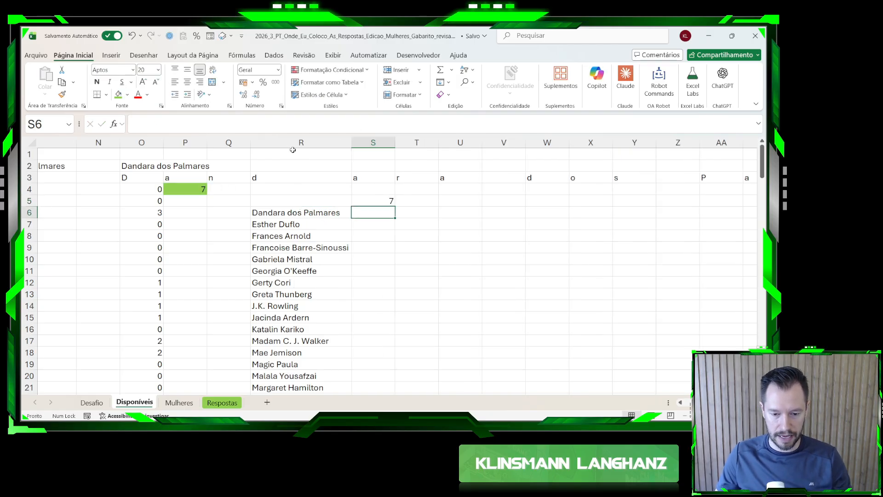
- Select the range R5:S66 covering the pasted names and the linked count for a data table
{"action": "left_click", "coordinate": [324, 210]}
{"action": "key", "text": "ctrl+Down"}
{"action": "key", "text": "ctrl+shift+Up"}
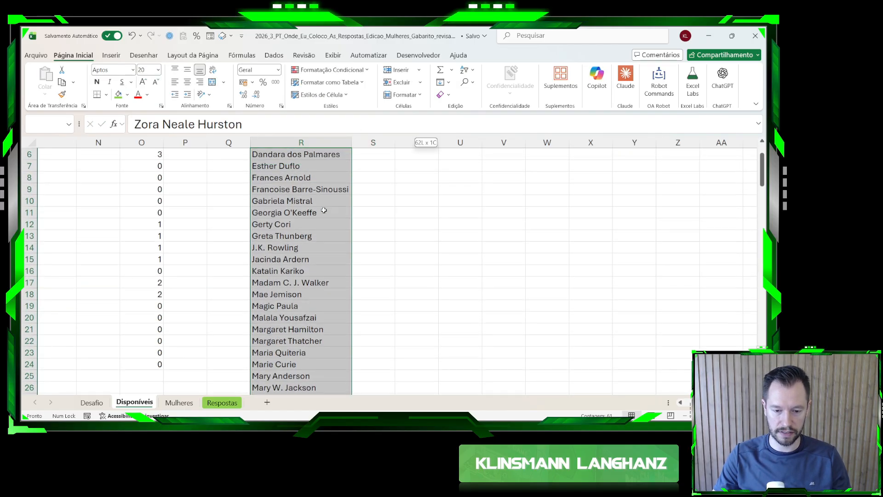
{"action": "key", "text": "shift+Right"}
{"action": "key", "text": "ctrl+shift+Up"}
{"action": "key", "text": "s"}
{"action": "key", "text": "h"}
{"action": "key", "text": "t"}
{"action": "key", "text": "Tab"}
{"action": "scroll", "coordinate": [323, 211], "scroll_direction": "up", "scroll_amount": 9}
{"action": "key", "text": "ctrl+Home"}
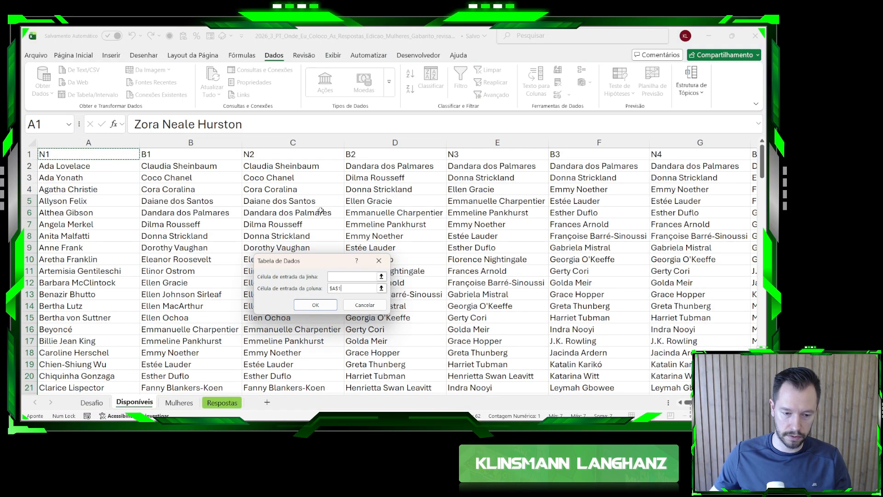
{"action": "key", "text": "Return"}
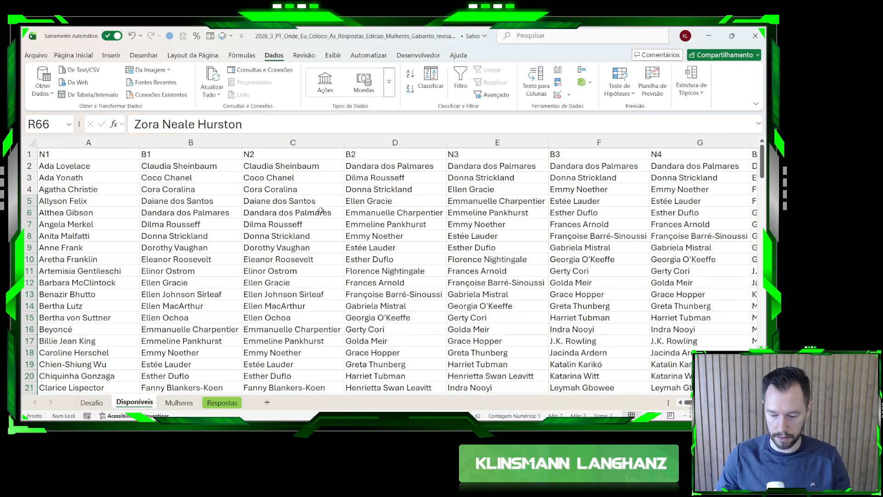
{"action": "scroll", "coordinate": [321, 211], "scroll_direction": "right", "scroll_amount": 3}
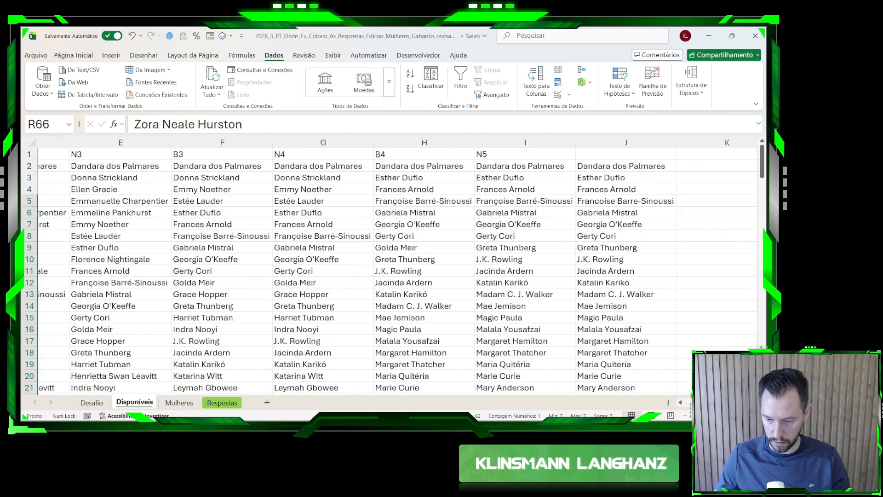
- Create a one-variable data table on R5:S66 with O2 as the column input cell
{"action": "scroll", "coordinate": [601, 358], "scroll_direction": "right", "scroll_amount": 8}
{"action": "key", "text": "alt+s"}
{"action": "key", "text": "w"}
{"action": "key", "text": "t"}
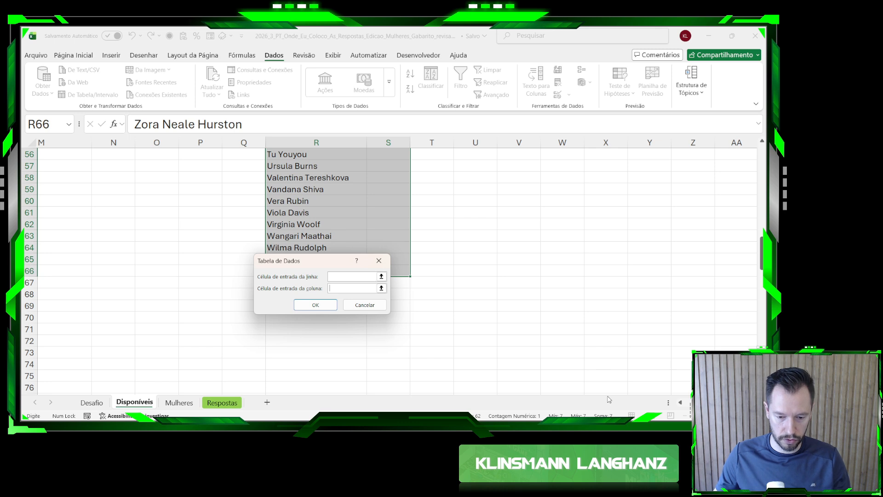
{"action": "scroll", "coordinate": [450, 355], "scroll_direction": "up", "scroll_amount": 18}
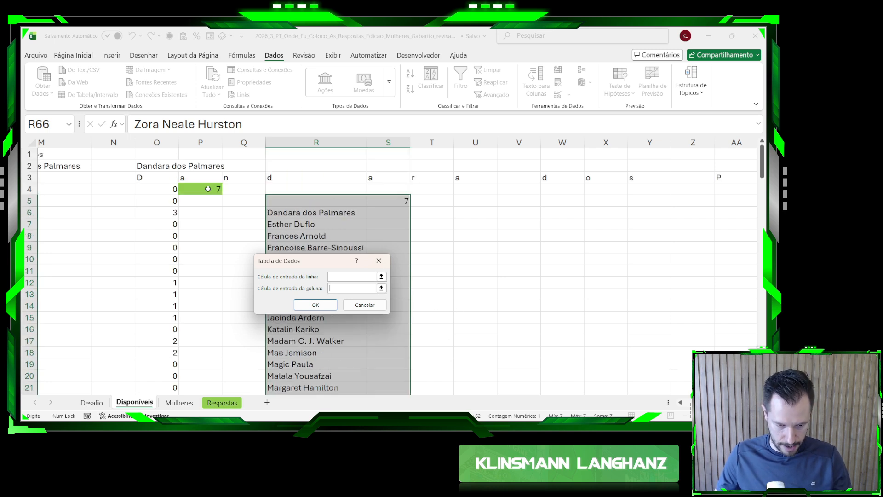
{"action": "left_click", "coordinate": [157, 164]}
{"action": "left_click", "coordinate": [315, 305]}
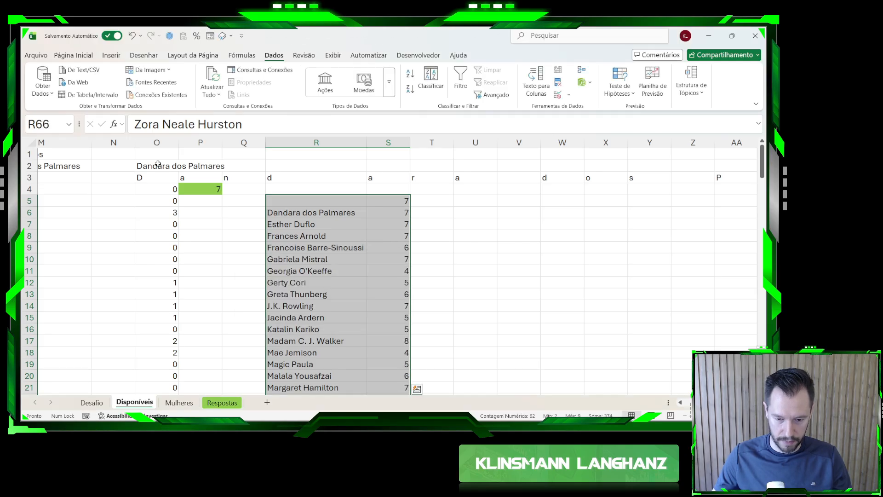
- Review the distinct-consonant counts in column S against the names in column R
{"action": "left_click_drag", "start_coordinate": [398, 212], "coordinate": [403, 346]}
{"action": "left_click_drag", "start_coordinate": [286, 211], "coordinate": [310, 363]}
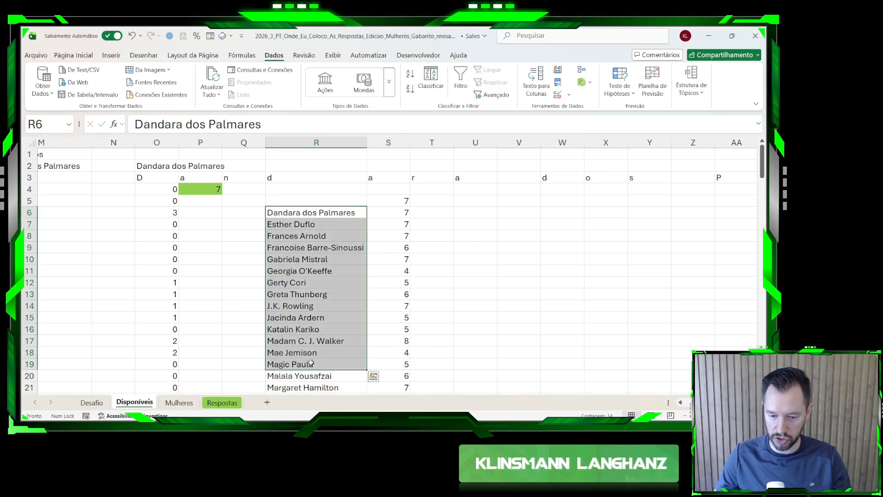
{"action": "left_click_drag", "start_coordinate": [388, 213], "coordinate": [406, 341]}
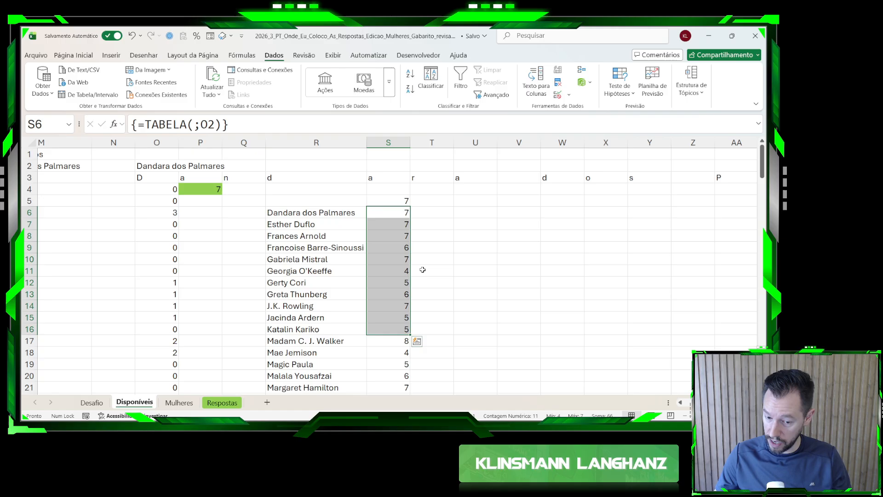
{"action": "left_click", "coordinate": [466, 213]}
{"action": "type", "text": "=p"}
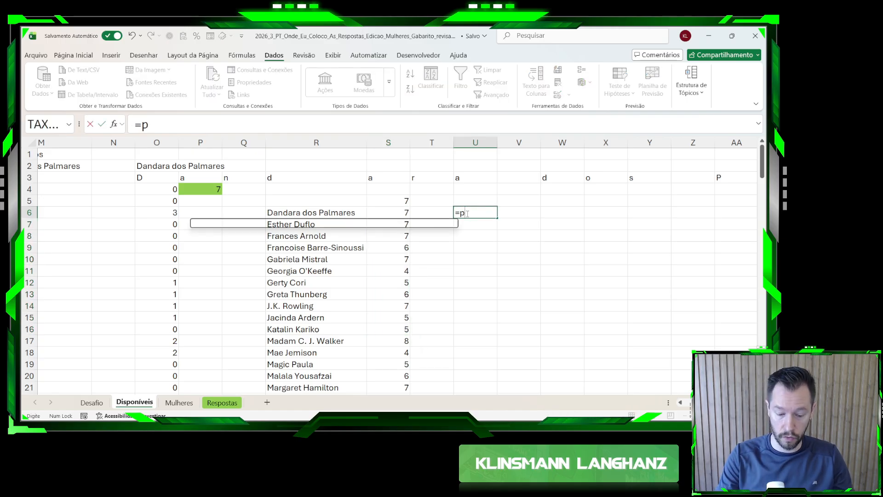
{"action": "type", "text": "egar("}
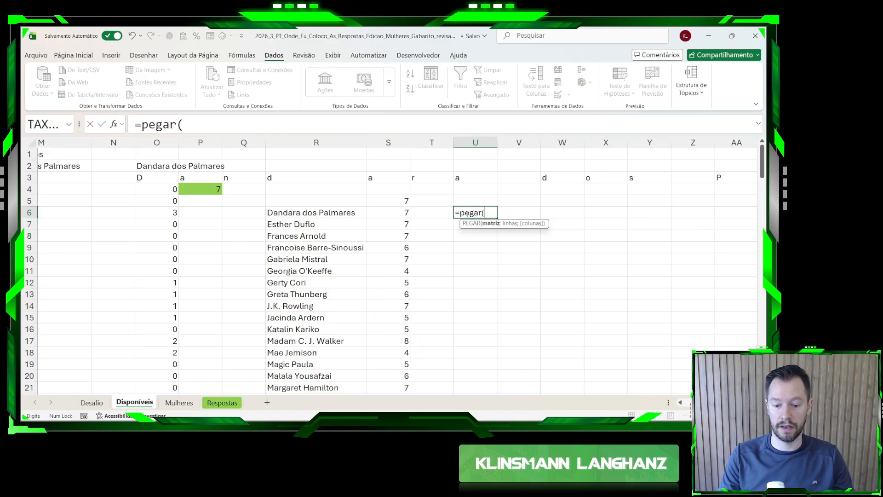
{"action": "key", "text": "Escape"}
{"action": "key", "text": "Left"}
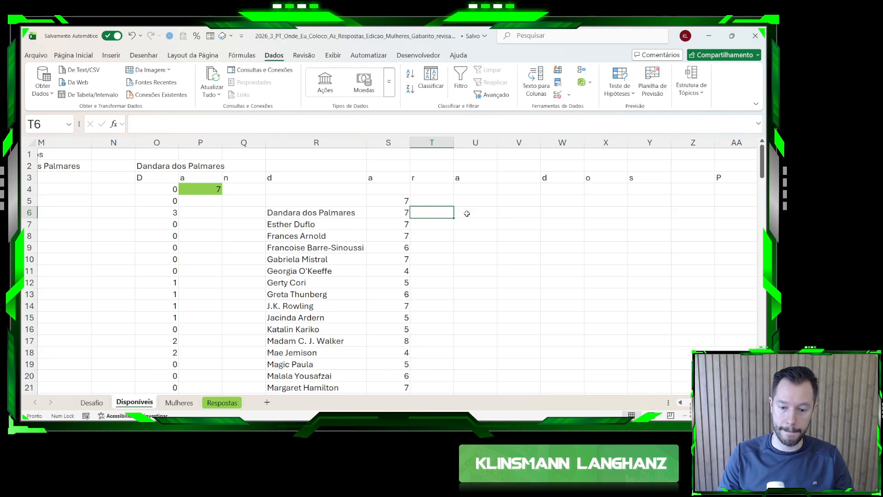
{"action": "left_click", "coordinate": [467, 213]}
{"action": "type", "text": "="}
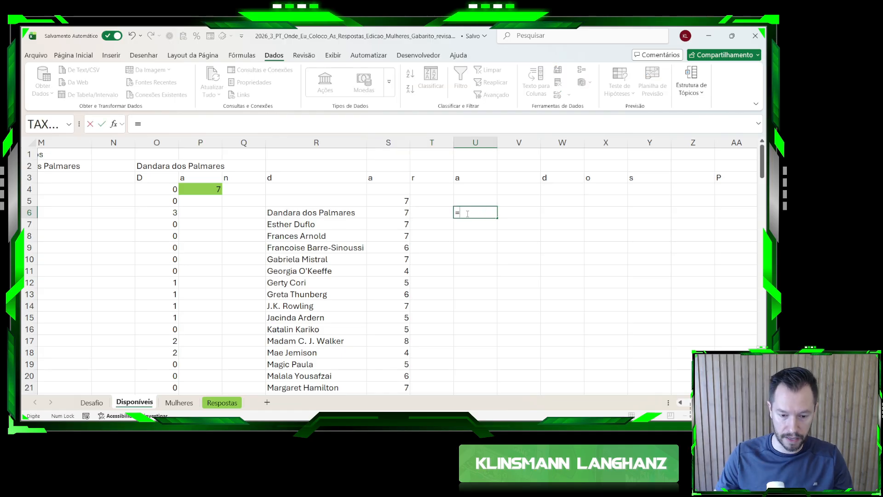
{"action": "scroll", "coordinate": [596, 250], "scroll_direction": "left", "scroll_amount": 3}
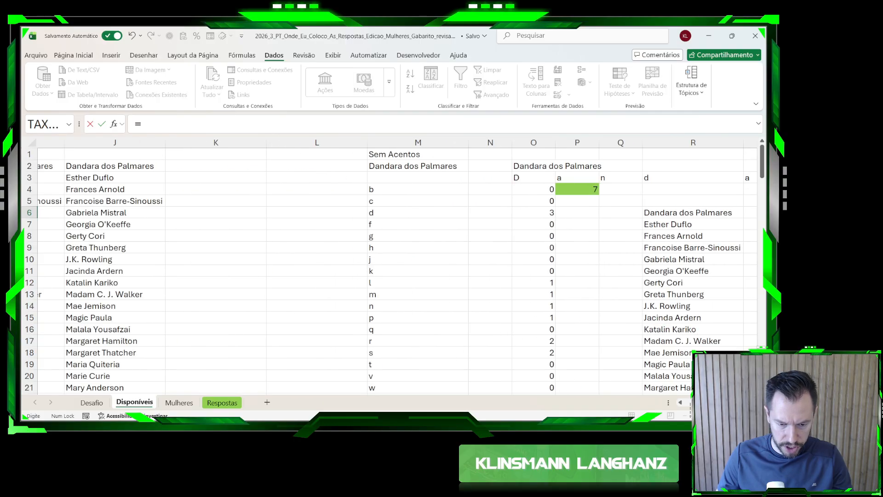
{"action": "key", "text": "Escape"}
- Inspect the accent-removal formula in M2, the N5 name columns and the consonant counts beside the names in column R
{"action": "left_click", "coordinate": [296, 165]}
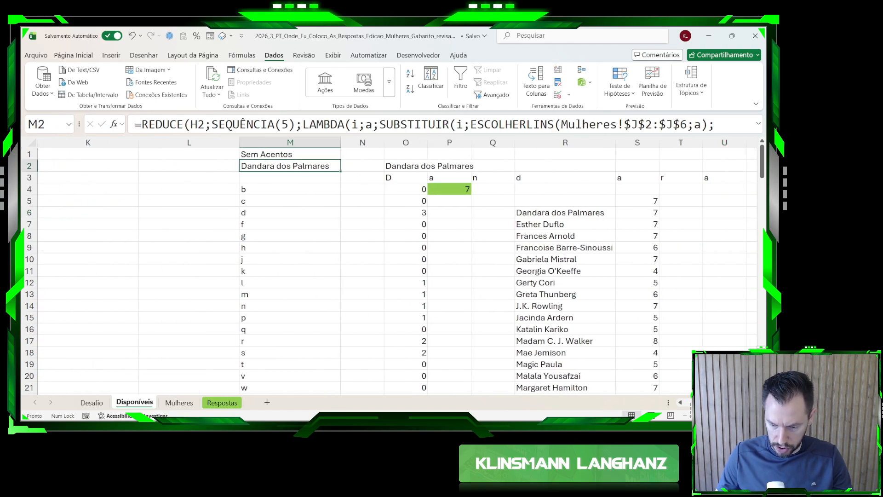
{"action": "scroll", "coordinate": [391, 267], "scroll_direction": "left", "scroll_amount": 3}
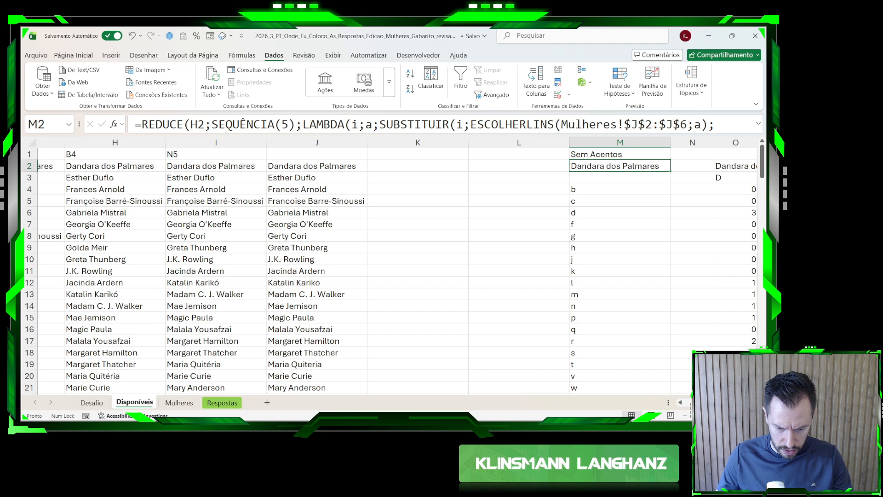
{"action": "scroll", "coordinate": [398, 265], "scroll_direction": "right", "scroll_amount": 1}
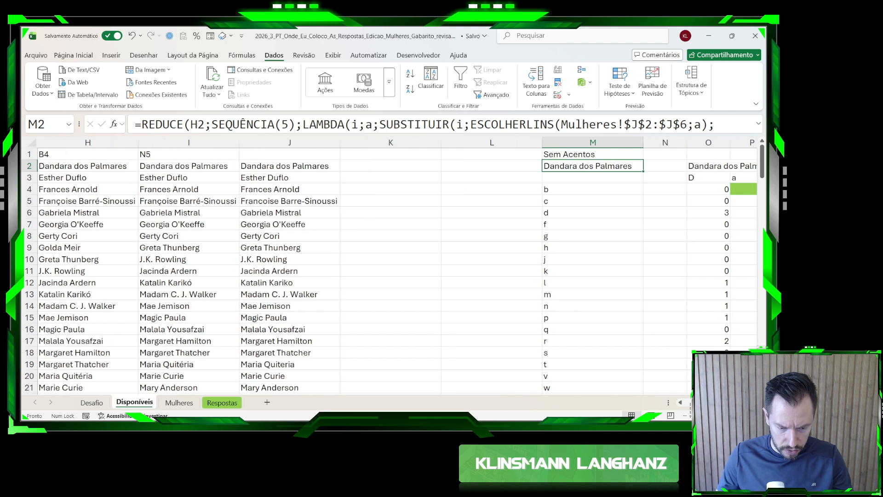
{"action": "scroll", "coordinate": [391, 266], "scroll_direction": "right", "scroll_amount": 5}
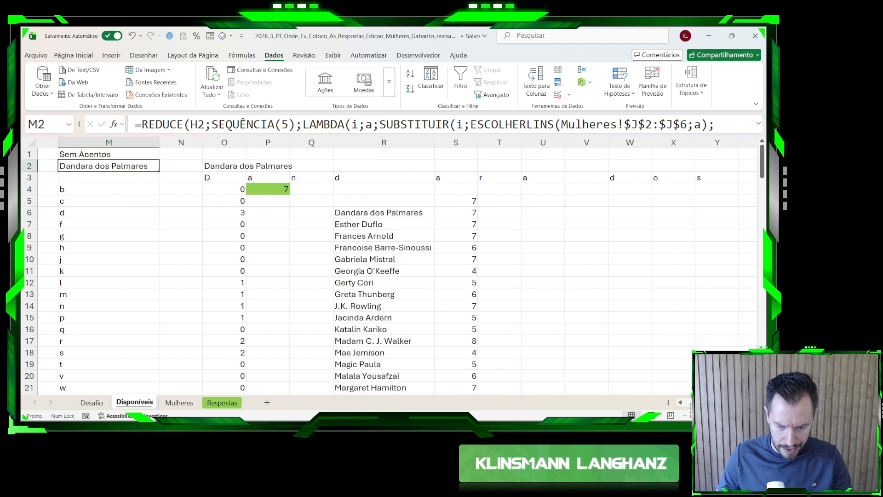
{"action": "scroll", "coordinate": [473, 344], "scroll_direction": "down", "scroll_amount": 2}
{"action": "left_click", "coordinate": [372, 342]}
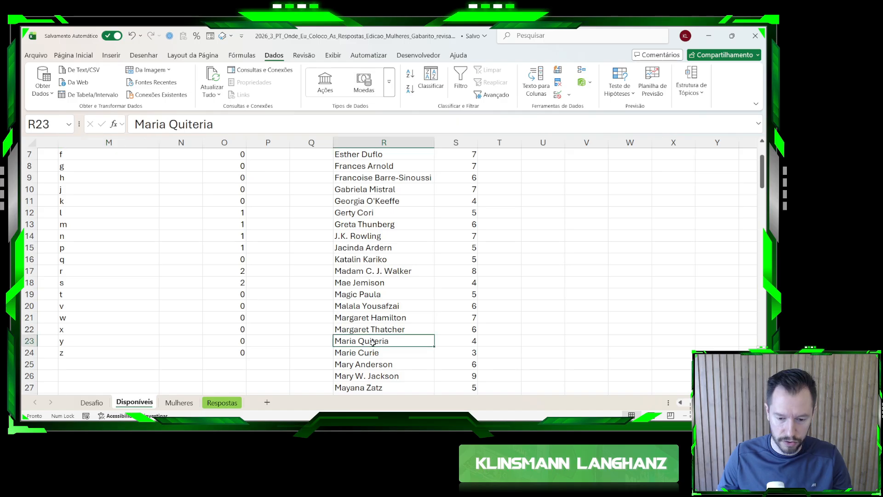
{"action": "scroll", "coordinate": [372, 342], "scroll_direction": "up", "scroll_amount": 2}
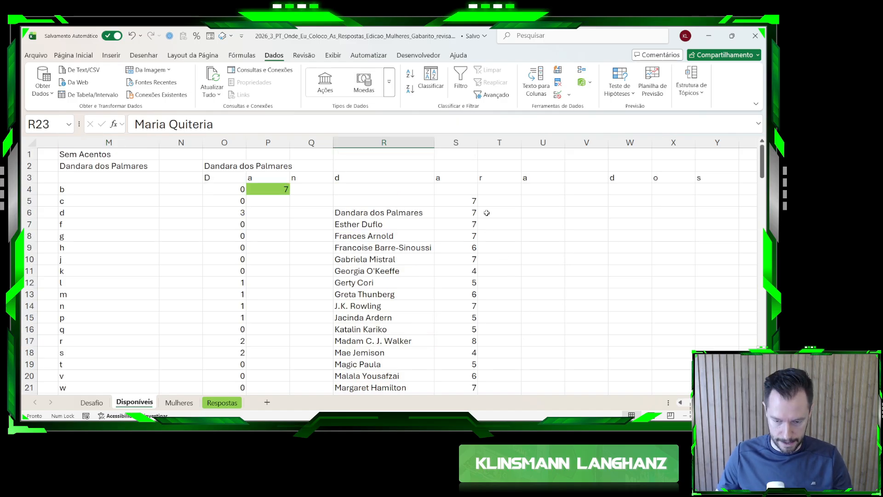
{"action": "left_click", "coordinate": [487, 210]}
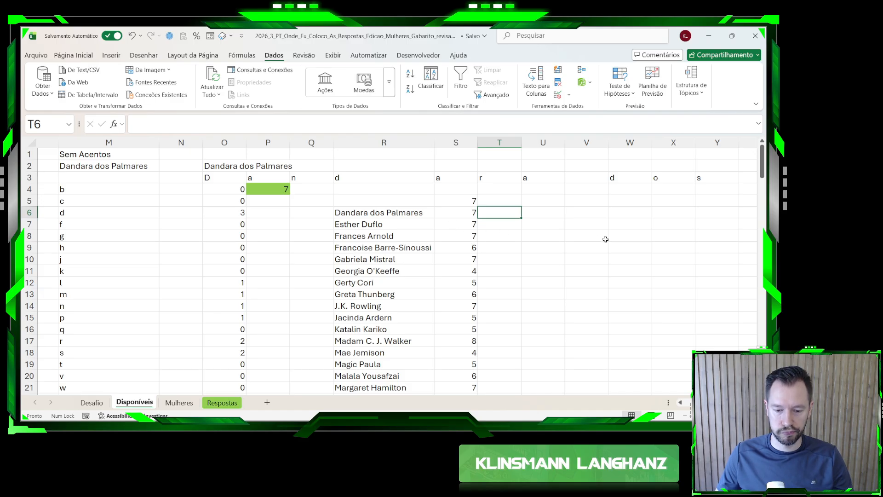
- Start a FILTRO formula in U6 on the N5 names spill I2# with two empty bracketed conditions multiplied together
{"action": "scroll", "coordinate": [561, 263], "scroll_direction": "down", "scroll_amount": 14}
{"action": "scroll", "coordinate": [555, 271], "scroll_direction": "up", "scroll_amount": 14}
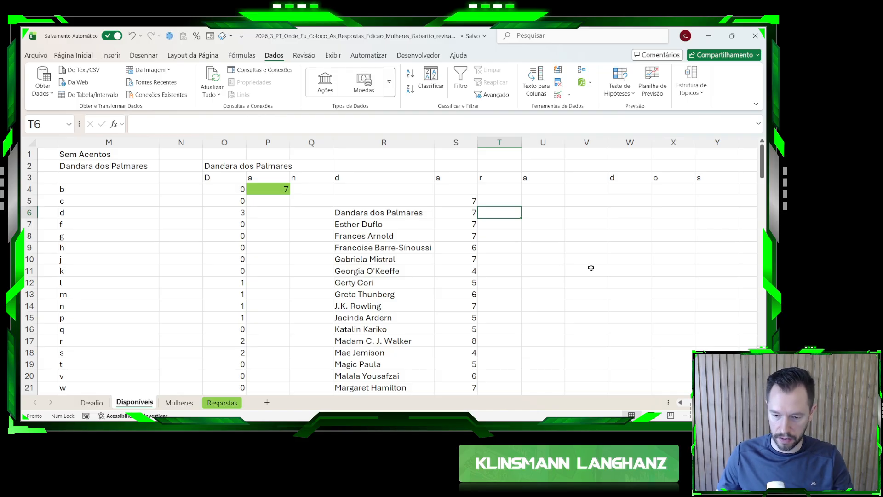
{"action": "left_click", "coordinate": [547, 211]}
{"action": "key", "text": "Left"}
{"action": "key", "text": "Right"}
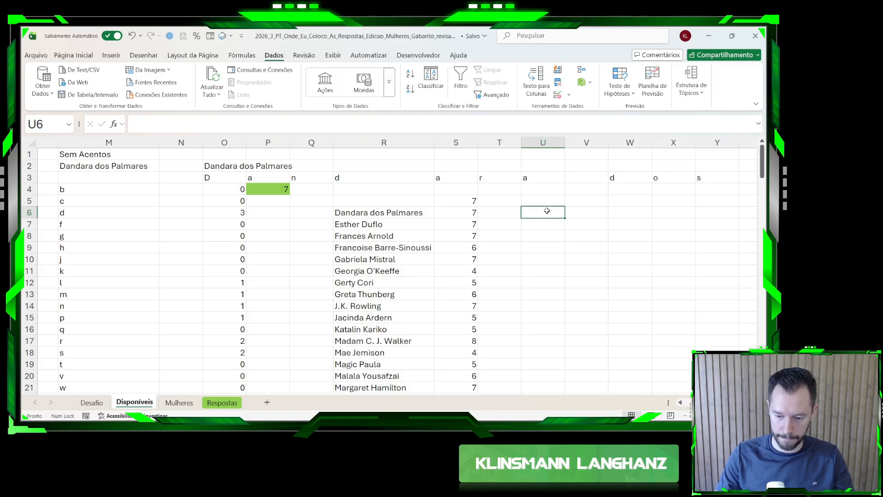
{"action": "type", "text": "=filtro("}
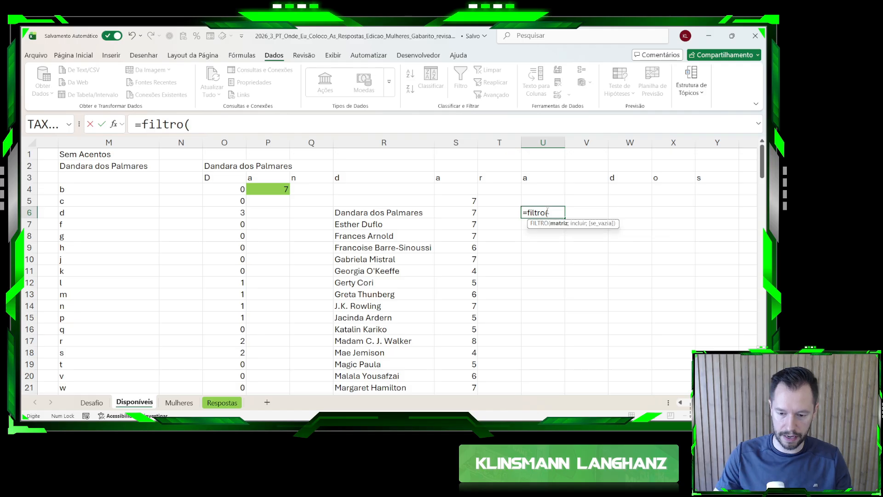
{"action": "scroll", "coordinate": [391, 266], "scroll_direction": "left", "scroll_amount": 5}
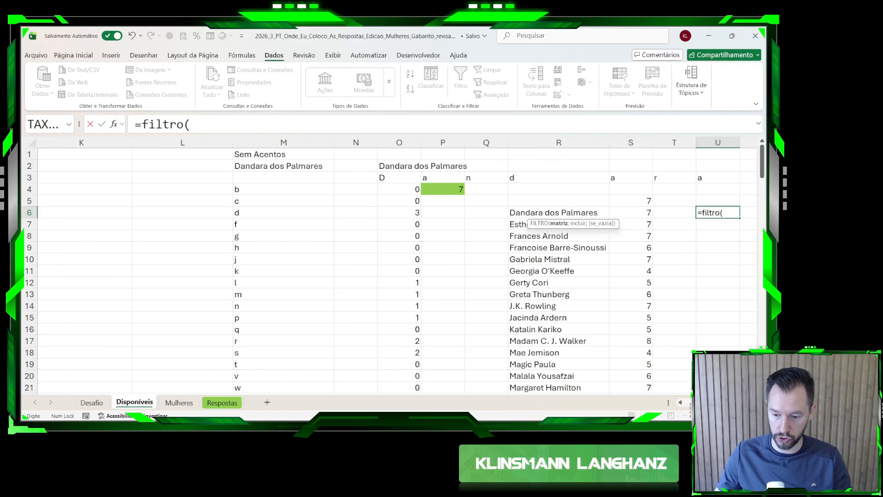
{"action": "left_click", "coordinate": [192, 167]}
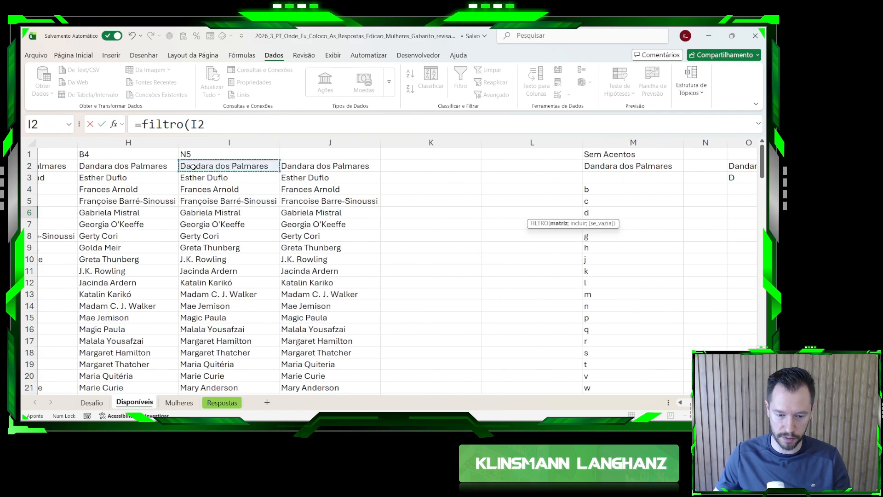
{"action": "key", "text": "ctrl+shift+Down"}
{"action": "type", "text": ";"}
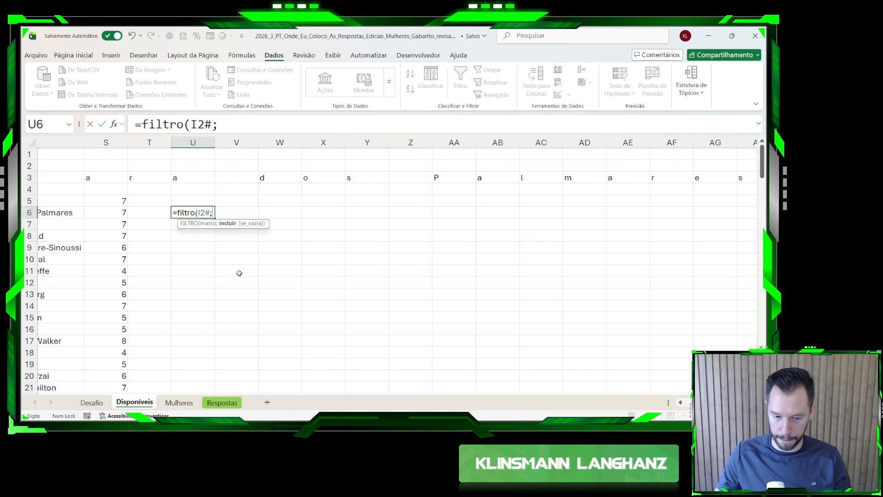
{"action": "type", "text": "()*("}
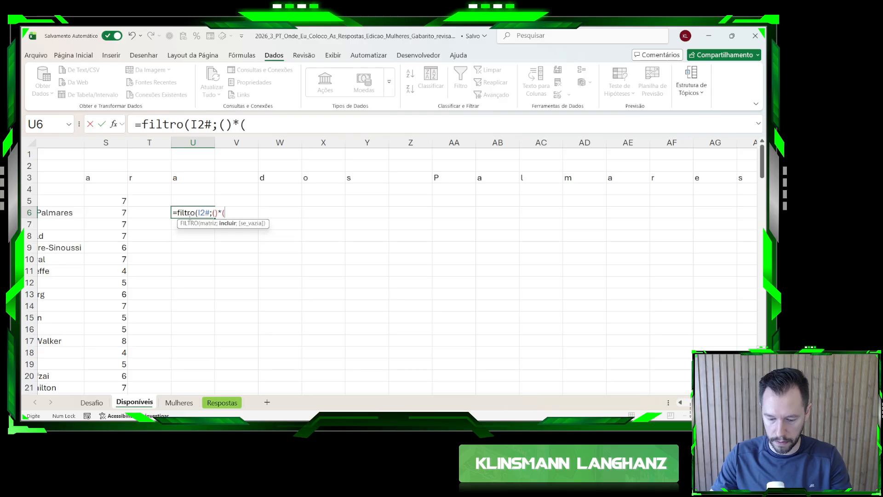
{"action": "type", "text": ")"}
{"action": "left_click", "coordinate": [226, 123]}
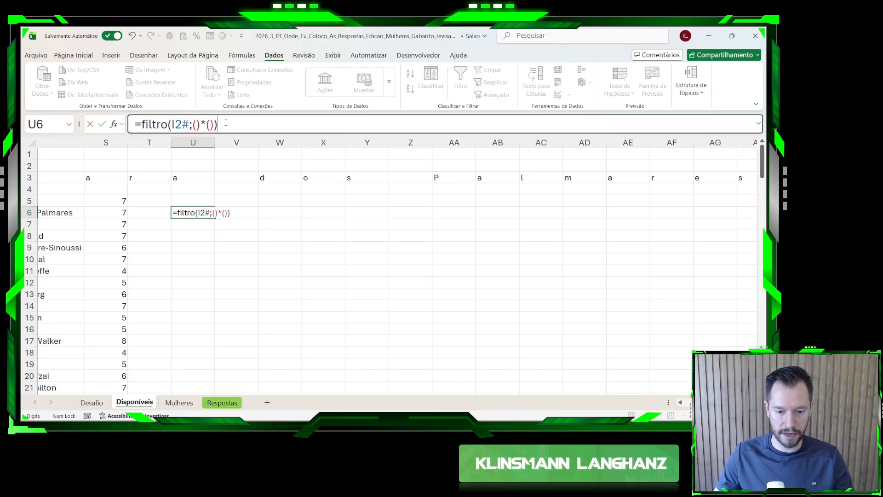
- Fill the first FILTRO condition with the consonant-count test S5:S6>=6
{"action": "scroll", "coordinate": [236, 189], "scroll_direction": "left", "scroll_amount": 3}
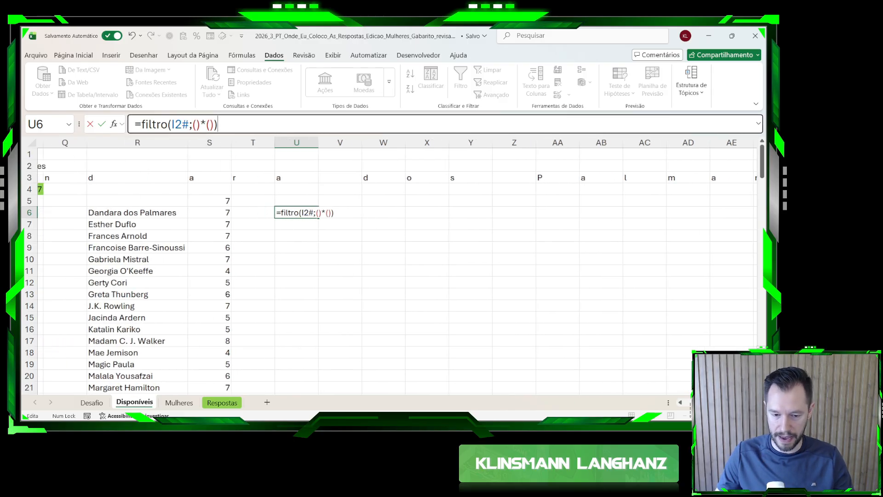
{"action": "left_click", "coordinate": [197, 124]}
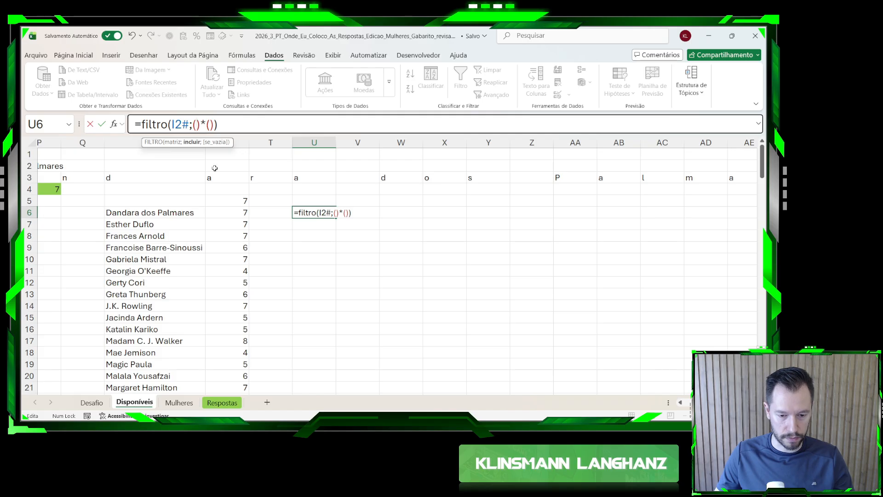
{"action": "left_click", "coordinate": [235, 214]}
{"action": "key", "text": "ctrl+shift+Down"}
{"action": "key", "text": "ctrl+shift+Up"}
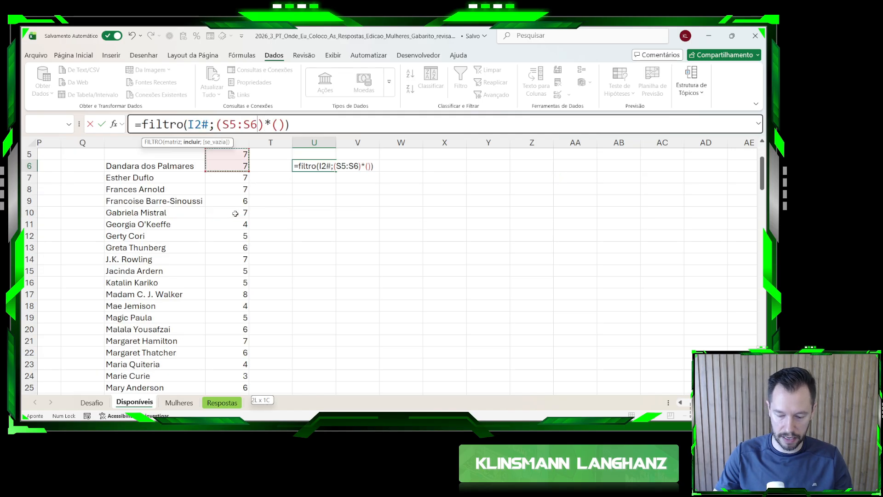
{"action": "type", "text": ">="}
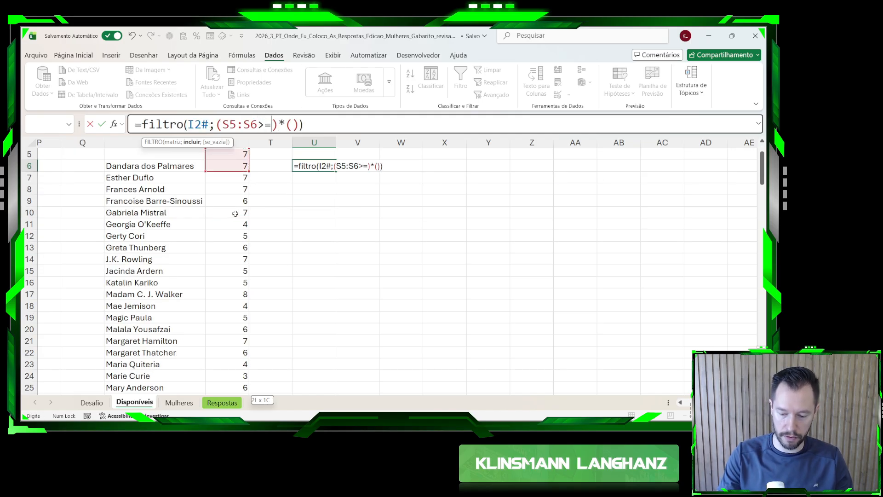
{"action": "type", "text": "6"}
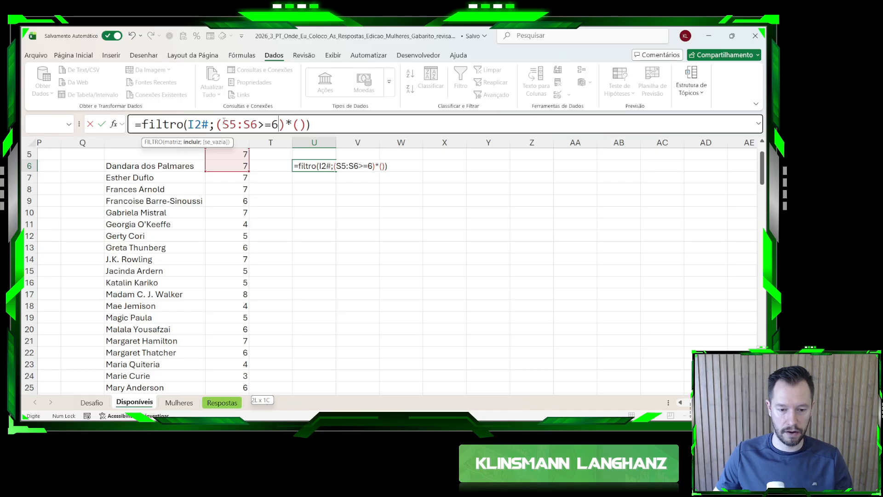
- Fill the second FILTRO condition with S5:S6<=8 and enter the formula in U6
{"action": "left_click_drag", "start_coordinate": [222, 124], "coordinate": [260, 125]}
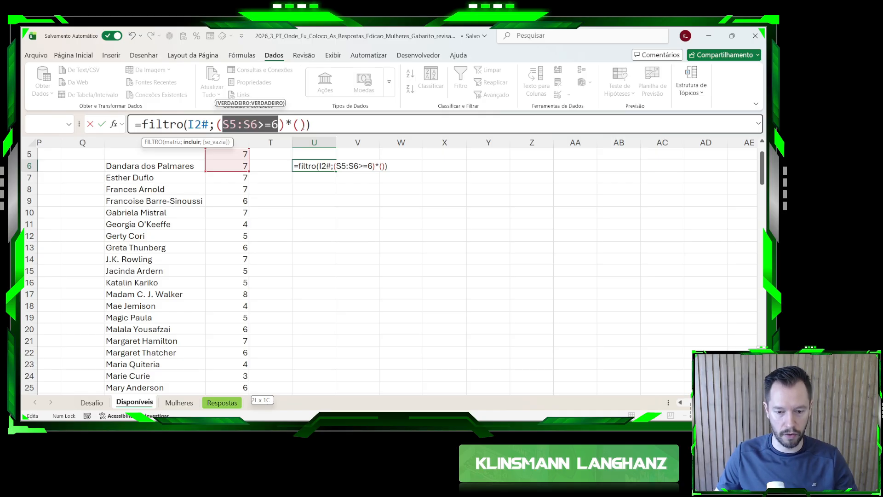
{"action": "left_click", "coordinate": [300, 124]}
{"action": "type", "text": "S5:S6>=6"}
{"action": "left_click_drag", "start_coordinate": [356, 124], "coordinate": [336, 124]}
{"action": "type", "text": "<="}
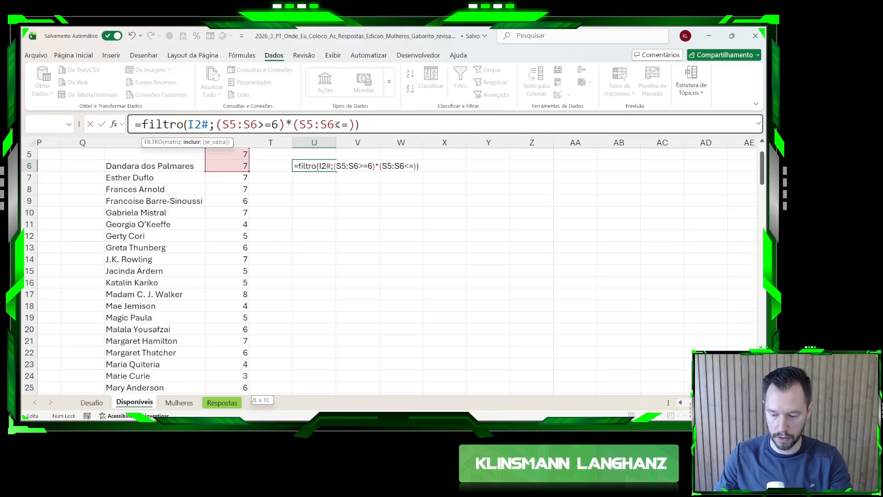
{"action": "type", "text": "8"}
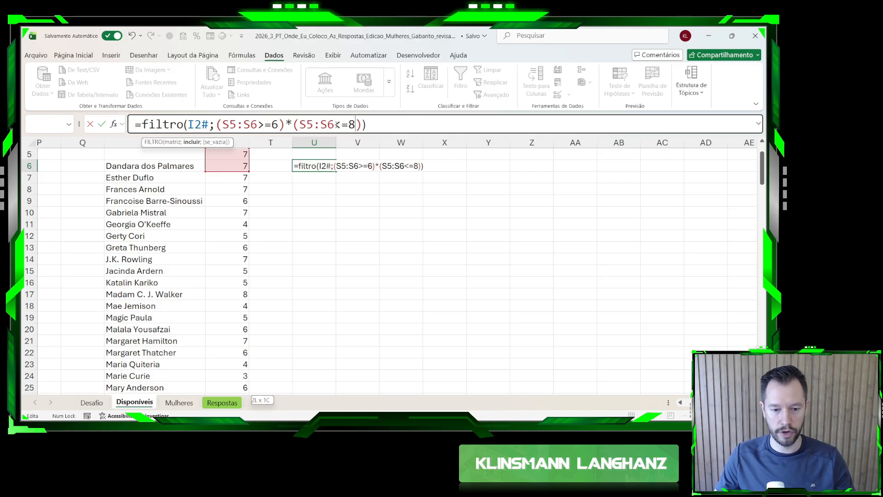
{"action": "key", "text": "Return"}
{"action": "key", "text": "Up"}
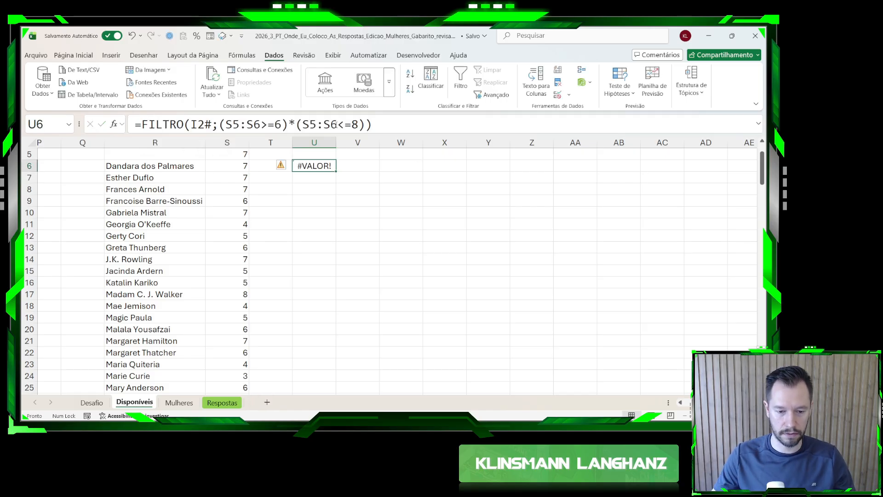
- Correct the count range in both conditions of the U6 formula to S6:S66 and check the filtered names
{"action": "left_click", "coordinate": [313, 119]}
{"action": "scroll", "coordinate": [188, 244], "scroll_direction": "up", "scroll_amount": 2}
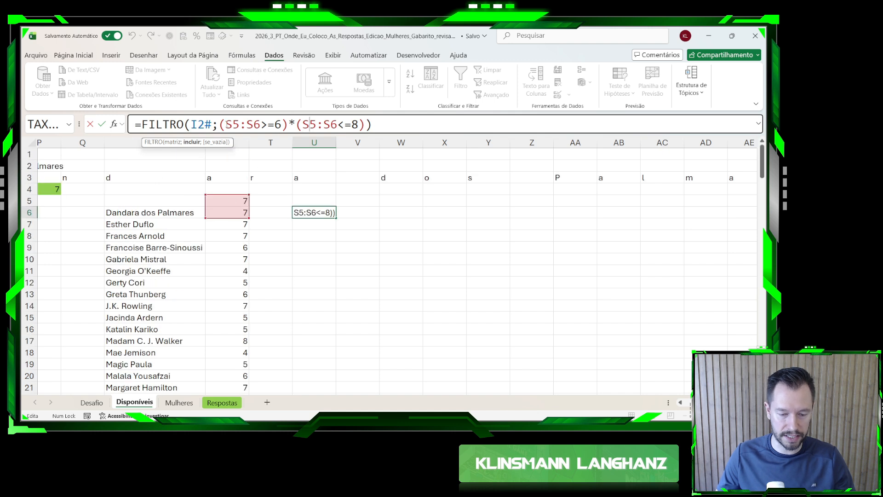
{"action": "left_click_drag", "start_coordinate": [225, 124], "coordinate": [261, 124]}
{"action": "left_click", "coordinate": [221, 210]}
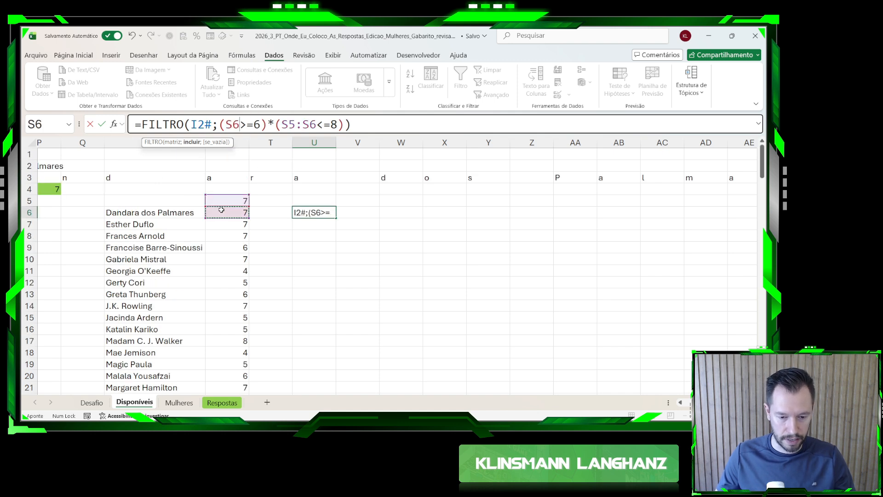
{"action": "key", "text": "ctrl+shift+Down"}
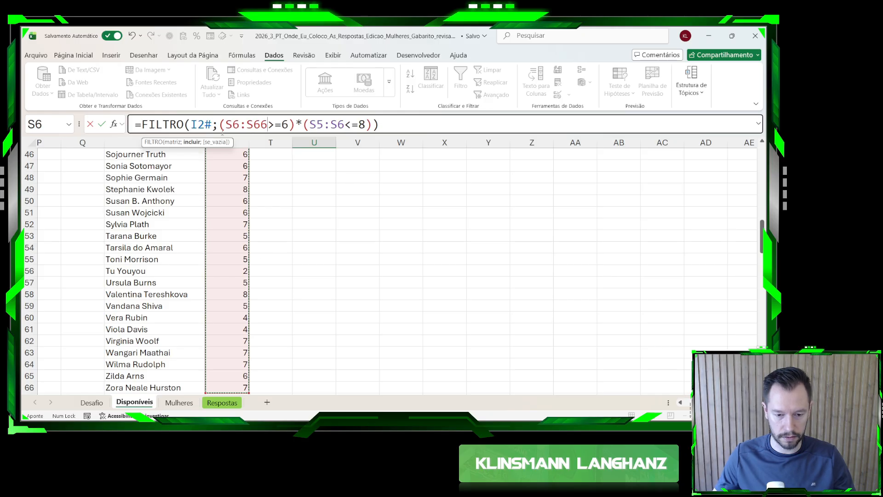
{"action": "left_click_drag", "start_coordinate": [225, 124], "coordinate": [344, 124]}
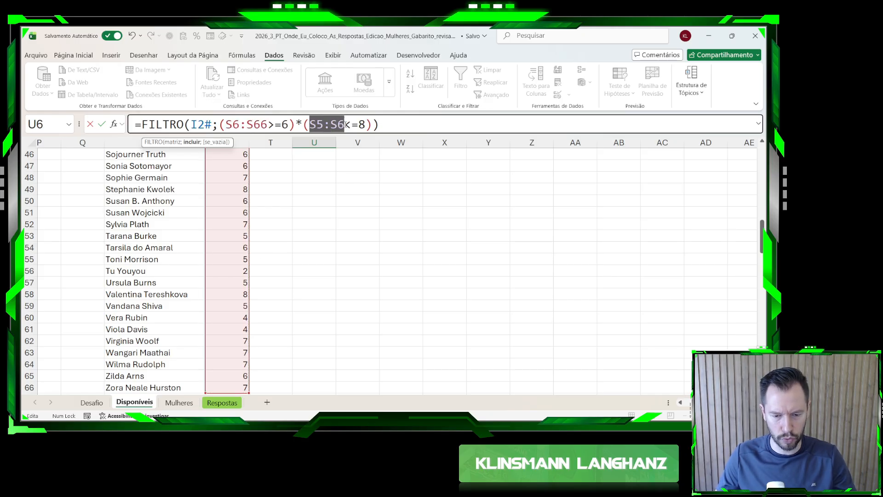
{"action": "type", "text": "S6:S66"}
{"action": "key", "text": "Return"}
{"action": "scroll", "coordinate": [301, 230], "scroll_direction": "down", "scroll_amount": 13}
{"action": "scroll", "coordinate": [308, 223], "scroll_direction": "up", "scroll_amount": 14}
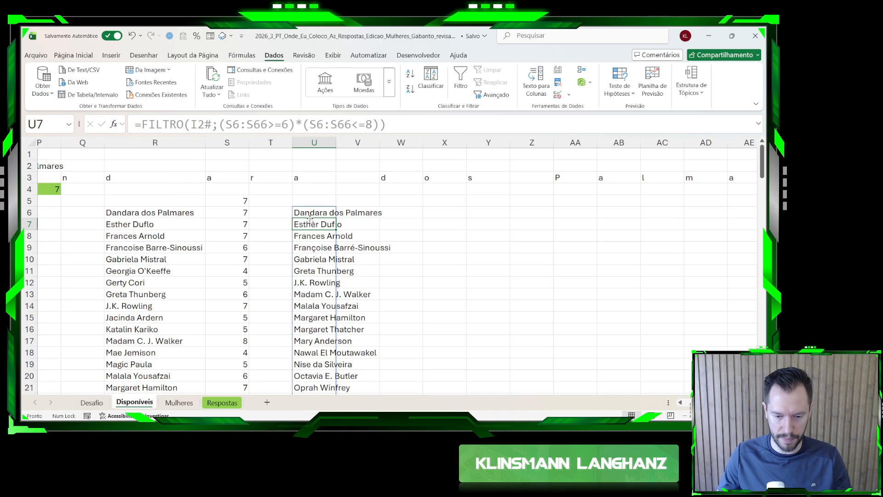
{"action": "left_click", "coordinate": [310, 211]}
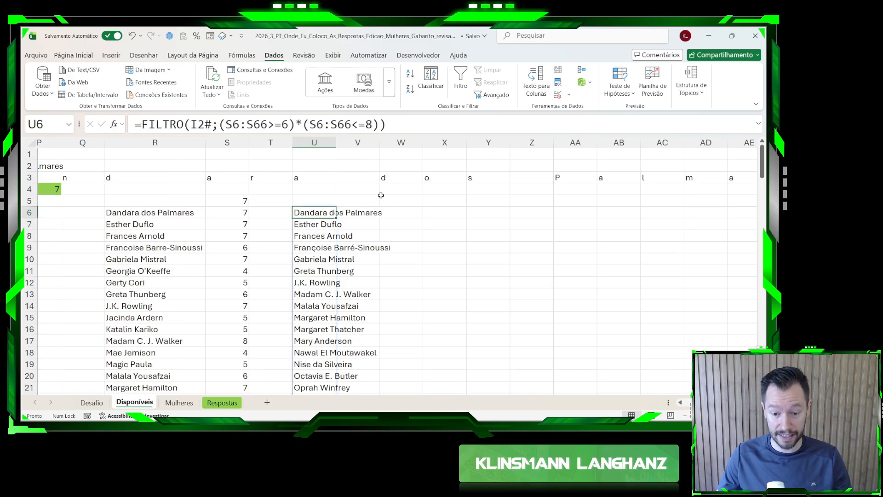
{"action": "left_click", "coordinate": [400, 208]}
{"action": "type", "text": "="}
{"action": "key", "text": "Escape"}
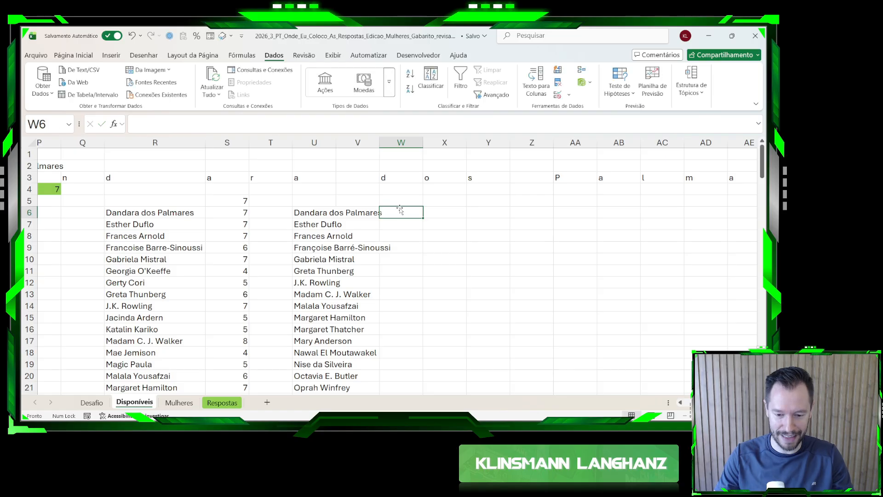
- Enter =PEGAR(U6#;20) in cell X6 to take the first 20 names from the filtered list
{"action": "key", "text": "Right"}
{"action": "type", "text": "=pegar("}
{"action": "key", "text": "Left"}
{"action": "key", "text": "Left"}
{"action": "key", "text": "Left"}
{"action": "key", "text": "ctrl+shift+Down"}
{"action": "type", "text": ";20"}
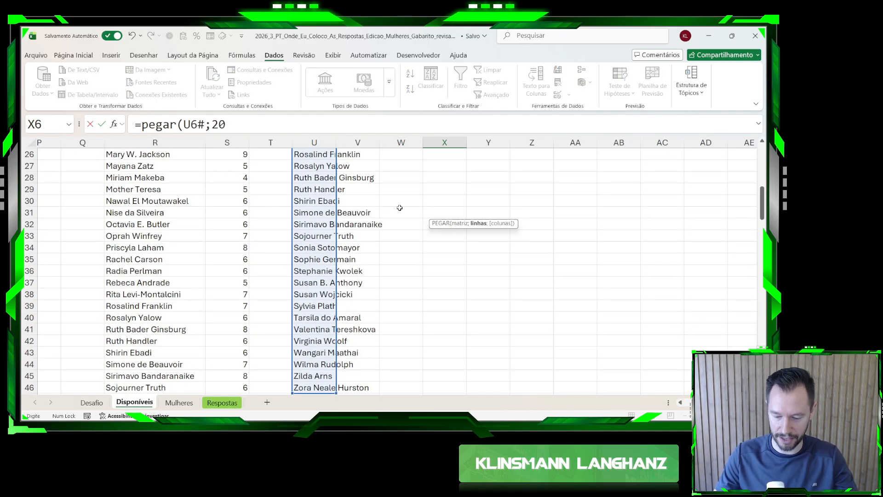
{"action": "key", "text": "Return"}
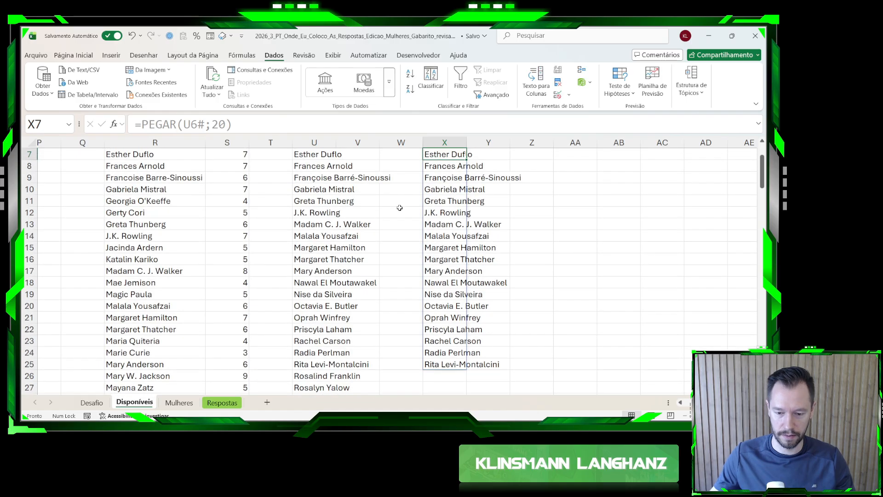
- Copy the 20 names from X6 down and paste them into the level 5 answers on the Desafio sheet, starting at E175
{"action": "left_click", "coordinate": [440, 208]}
{"action": "key", "text": "ctrl+shift+Down"}
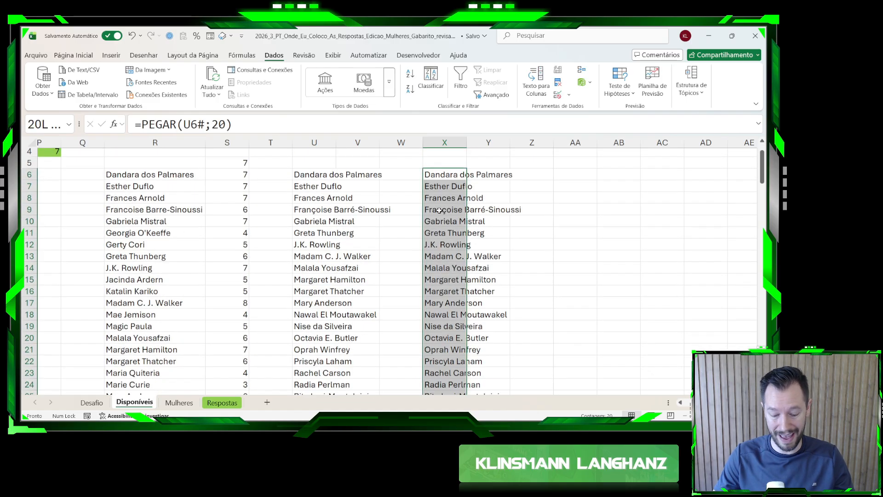
{"action": "key", "text": "ctrl+c"}
{"action": "left_click", "coordinate": [92, 403]}
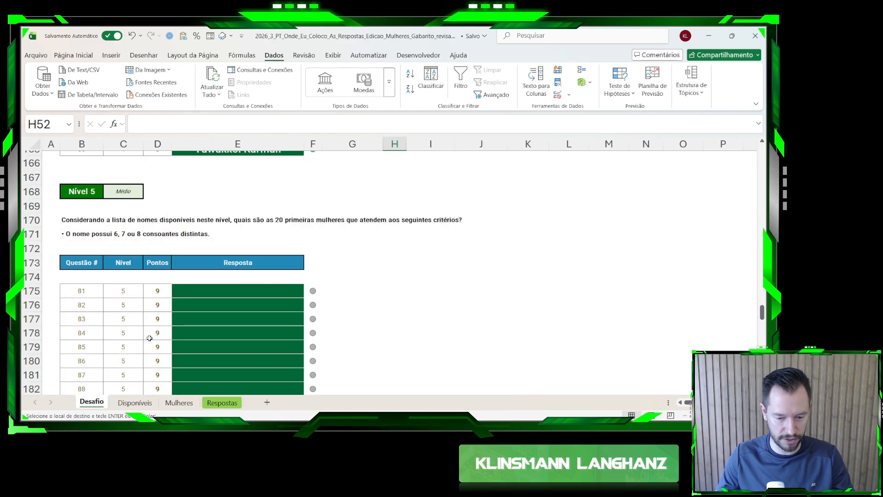
{"action": "left_click", "coordinate": [181, 295]}
{"action": "key", "text": "ctrl+v"}
{"action": "scroll", "coordinate": [223, 294], "scroll_direction": "down", "scroll_amount": 8}
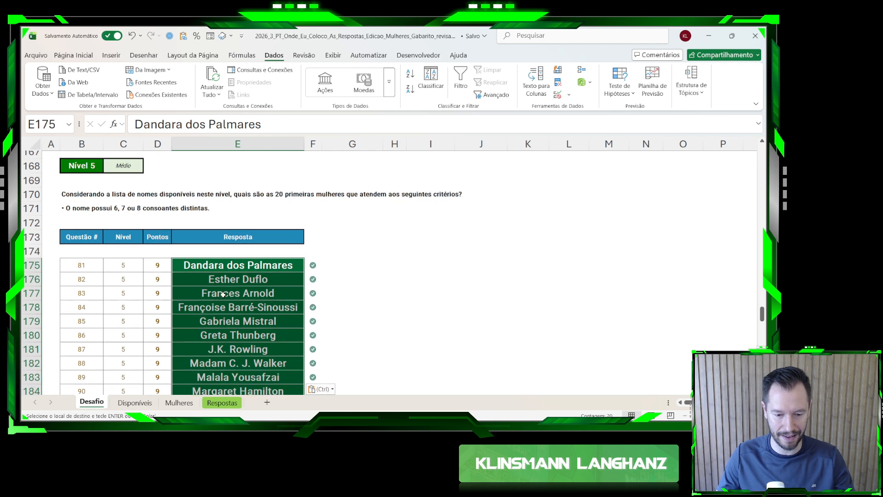
{"action": "scroll", "coordinate": [223, 294], "scroll_direction": "up", "scroll_amount": 6}
{"action": "key", "text": "Escape"}
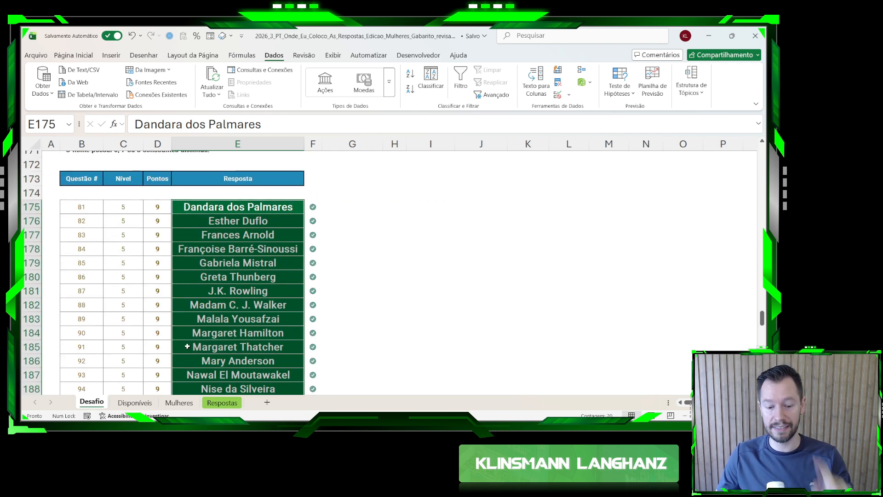
- Clear the contents of the helper columns from O onward on the Disponíveis sheet
{"action": "left_click", "coordinate": [134, 402]}
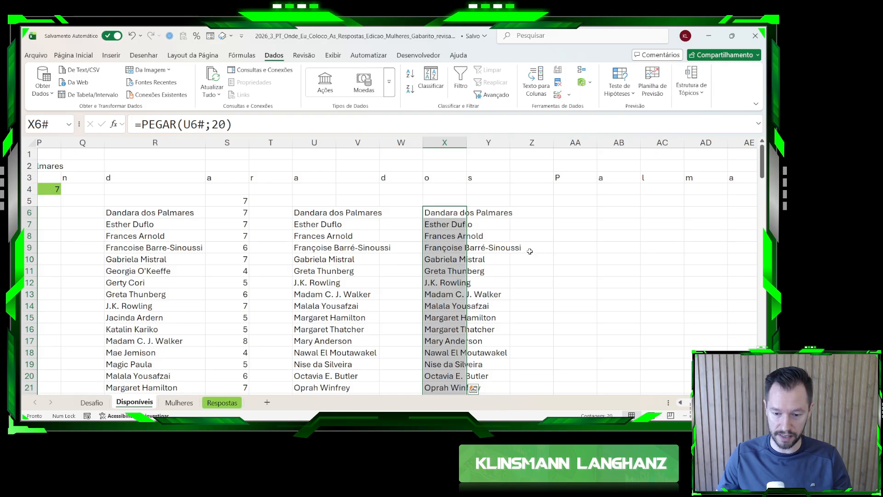
{"action": "left_click", "coordinate": [536, 257]}
{"action": "scroll", "coordinate": [395, 264], "scroll_direction": "left", "scroll_amount": 6}
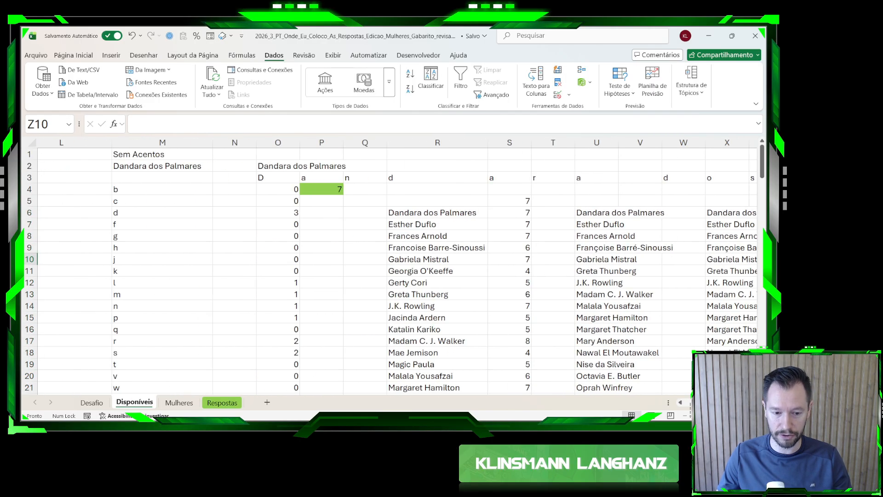
{"action": "scroll", "coordinate": [628, 337], "scroll_direction": "left", "scroll_amount": 3}
{"action": "scroll", "coordinate": [628, 337], "scroll_direction": "right", "scroll_amount": 4}
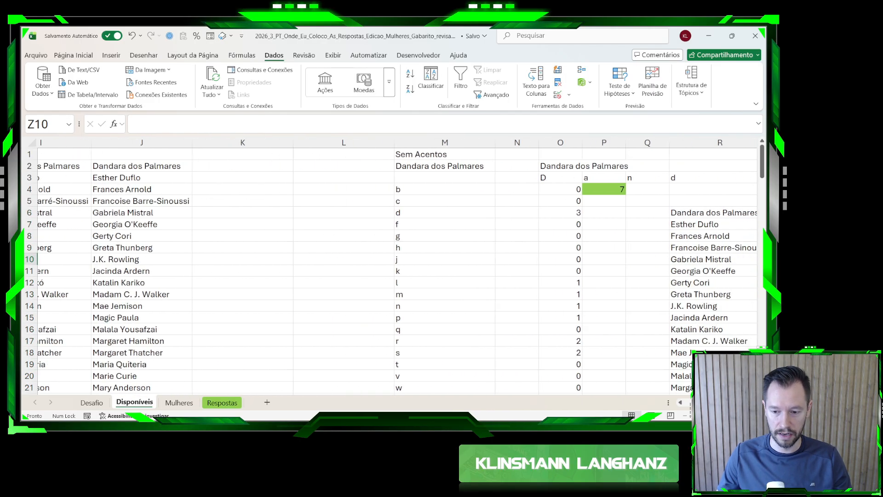
{"action": "left_click_drag", "start_coordinate": [452, 143], "coordinate": [488, 199]}
{"action": "scroll", "coordinate": [488, 199], "scroll_direction": "left", "scroll_amount": 4}
{"action": "key", "text": "Delete"}
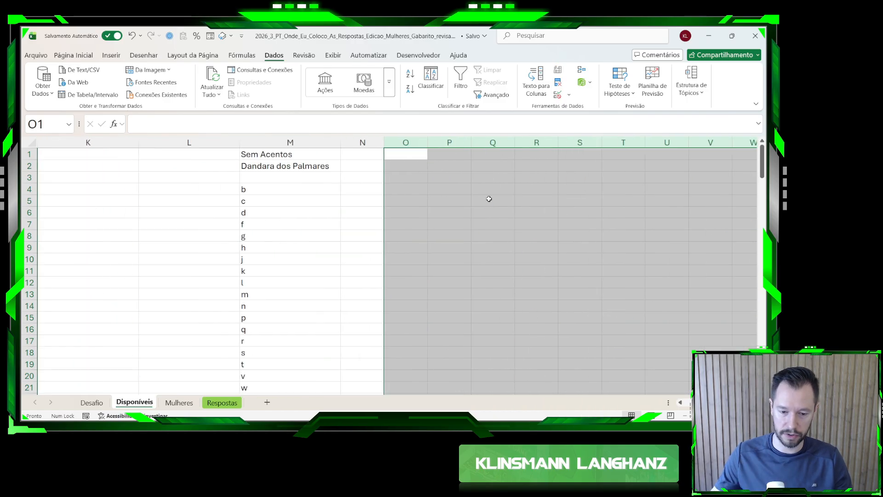
- Check the name columns and the formula in J2 on Disponíveis against the level 5 section on Desafio
{"action": "left_click", "coordinate": [254, 198]}
{"action": "left_click", "coordinate": [256, 189]}
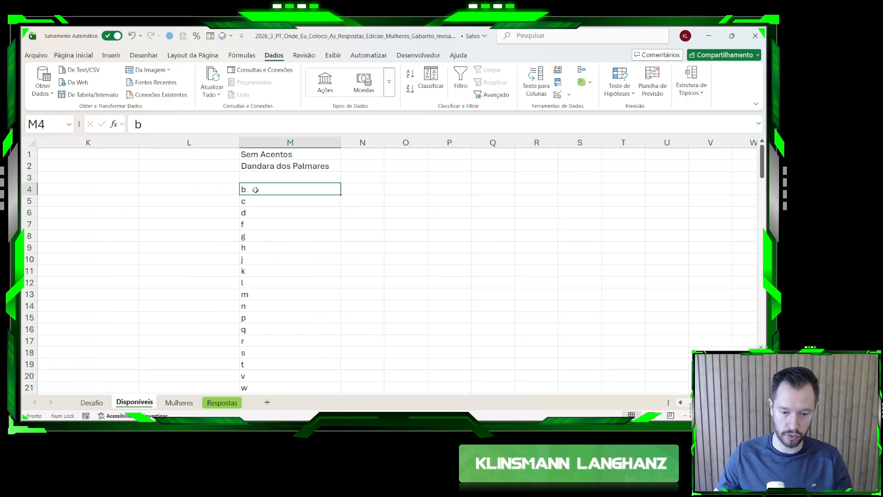
{"action": "scroll", "coordinate": [432, 186], "scroll_direction": "left", "scroll_amount": 6}
{"action": "scroll", "coordinate": [431, 186], "scroll_direction": "right", "scroll_amount": 4}
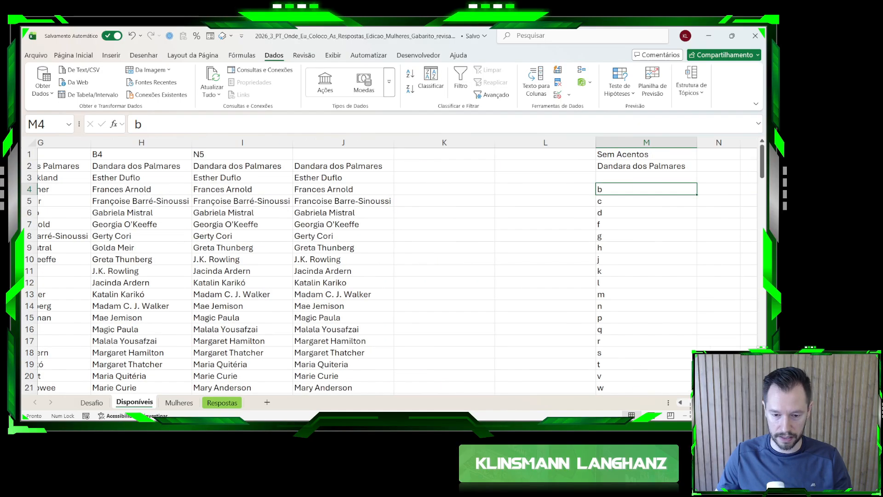
{"action": "left_click", "coordinate": [380, 154]}
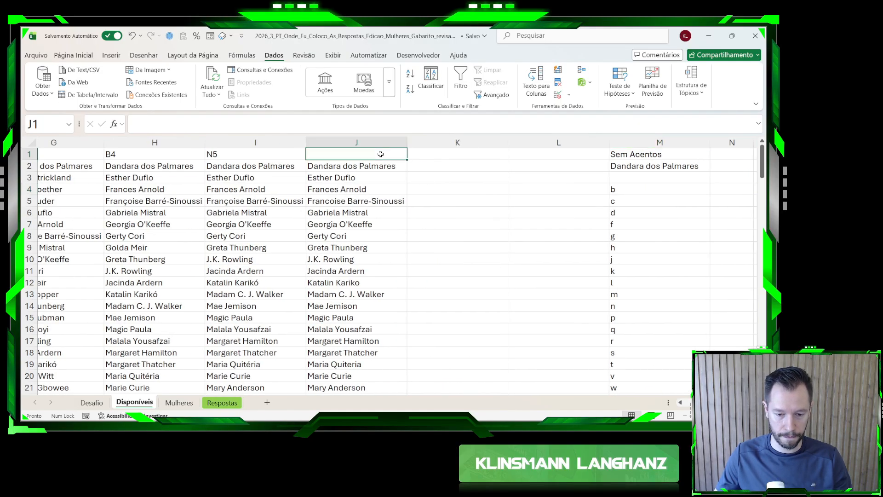
{"action": "left_click", "coordinate": [356, 167]}
{"action": "left_click", "coordinate": [92, 403]}
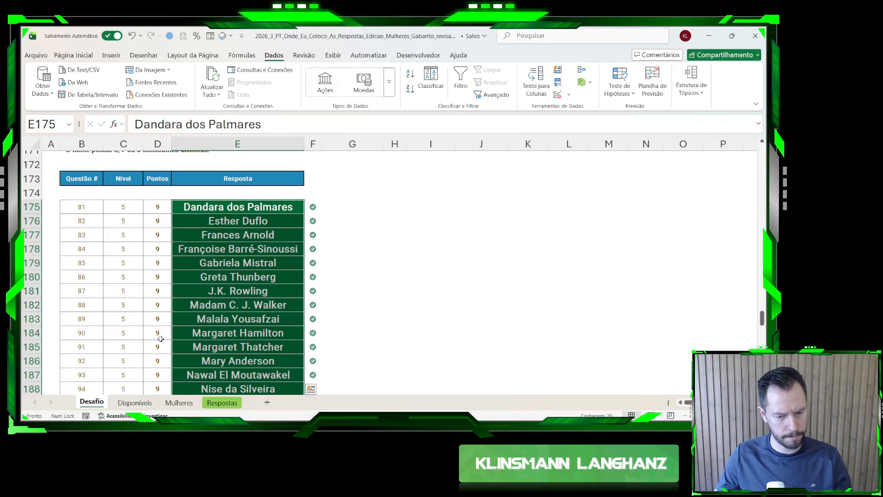
{"action": "scroll", "coordinate": [169, 321], "scroll_direction": "up", "scroll_amount": 3}
{"action": "left_click", "coordinate": [141, 403]}
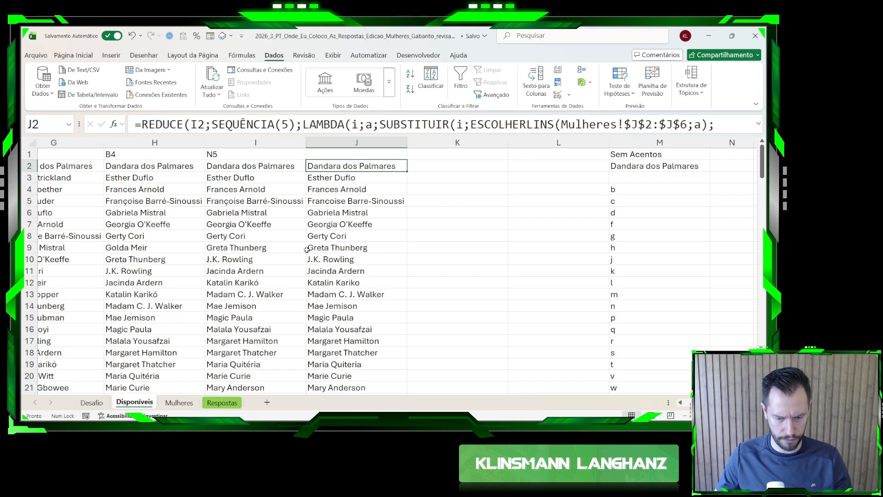
{"action": "left_click", "coordinate": [101, 403]}
{"action": "left_click", "coordinate": [134, 402]}
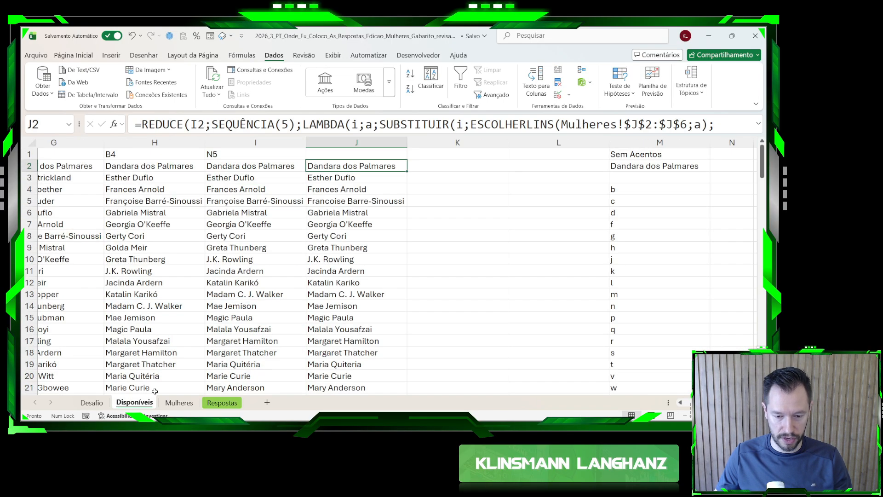
- Label cell J1 as B5 and copy the ÚNICO/EMPILHARV formula from H2 into J2
{"action": "left_click", "coordinate": [332, 154]}
{"action": "type", "text": "B5"}
{"action": "key", "text": "Return"}
{"action": "key", "text": "Left"}
{"action": "key", "text": "Left"}
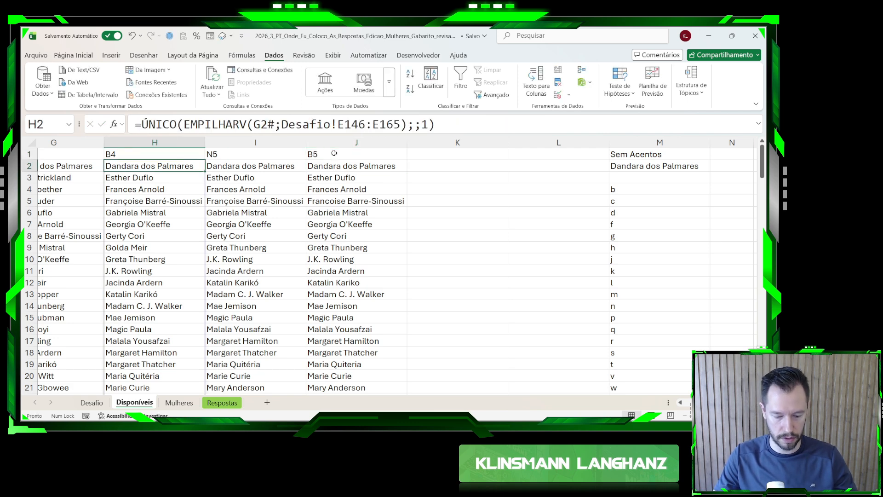
{"action": "key", "text": "ctrl+c"}
{"action": "key", "text": "Right"}
{"action": "key", "text": "Right"}
{"action": "key", "text": "ctrl+v"}
{"action": "key", "text": "Escape"}
- Delete the leftover accent-removal formulas from J3 to the end of column J
{"action": "left_click", "coordinate": [338, 177]}
{"action": "key", "text": "ctrl+shift+Down"}
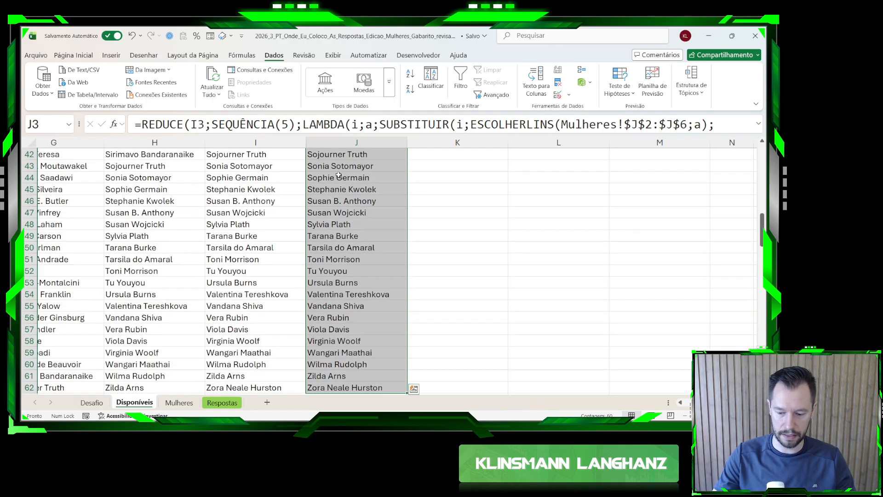
{"action": "key", "text": "ctrl+BackSpace"}
{"action": "key", "text": "Delete"}
- Change the answer range in the J2 formula to Desafio!E175:E194
{"action": "left_click", "coordinate": [328, 166]}
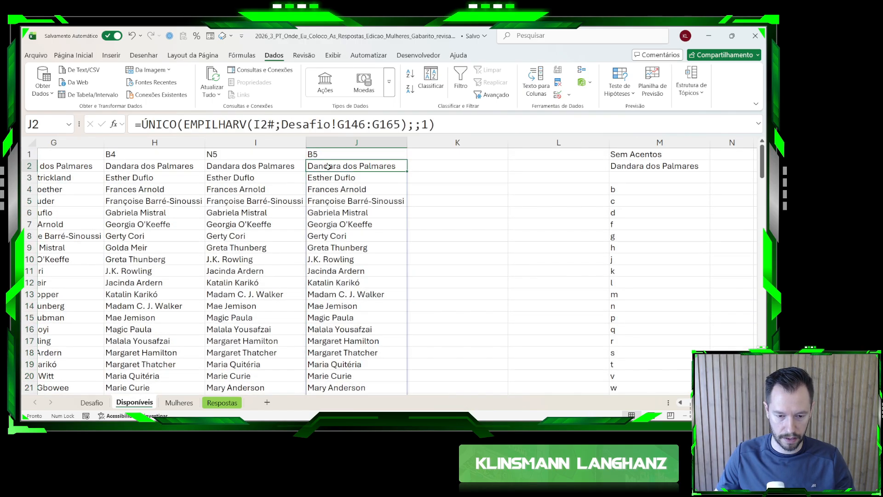
{"action": "left_click_drag", "start_coordinate": [282, 124], "coordinate": [399, 124]}
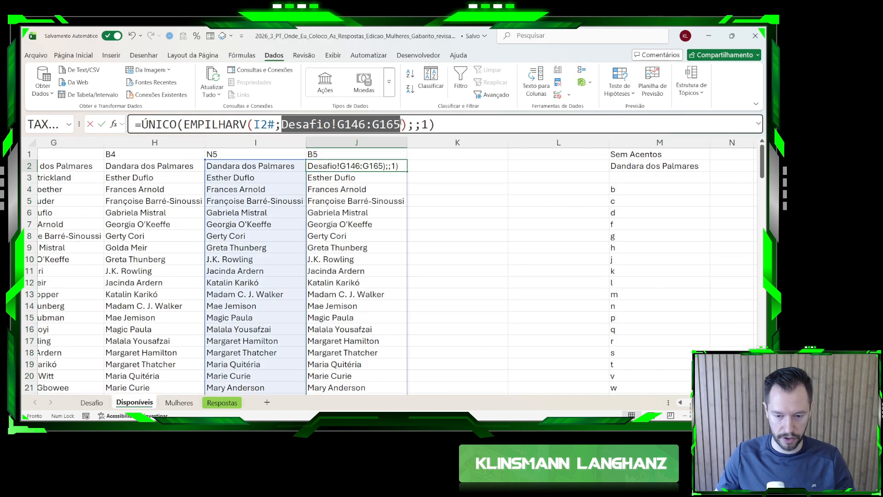
{"action": "left_click", "coordinate": [92, 402]}
{"action": "left_click", "coordinate": [205, 340]}
{"action": "key", "text": "ctrl+shift+Down"}
{"action": "key", "text": "Return"}
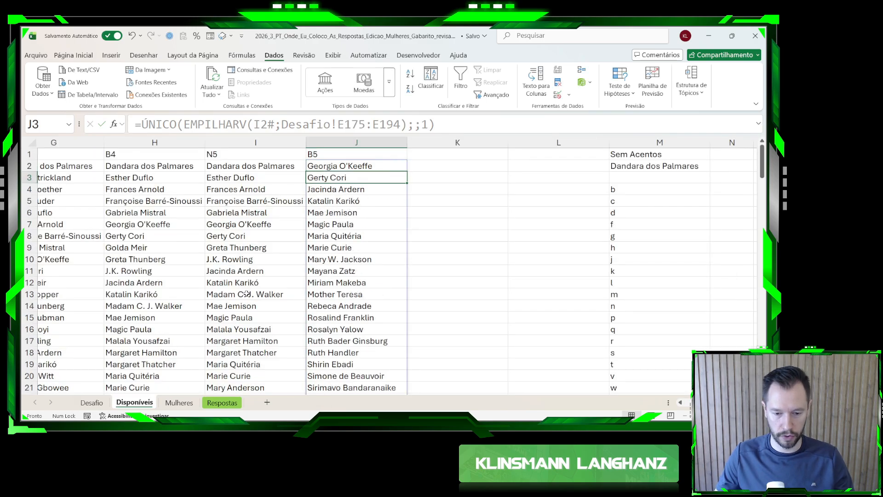
- Look through the remaining names in column J and read the Bônus 5 question on the Desafio sheet
{"action": "scroll", "coordinate": [344, 186], "scroll_direction": "down", "scroll_amount": 13}
{"action": "scroll", "coordinate": [339, 260], "scroll_direction": "up", "scroll_amount": 4}
{"action": "scroll", "coordinate": [338, 260], "scroll_direction": "up", "scroll_amount": 9}
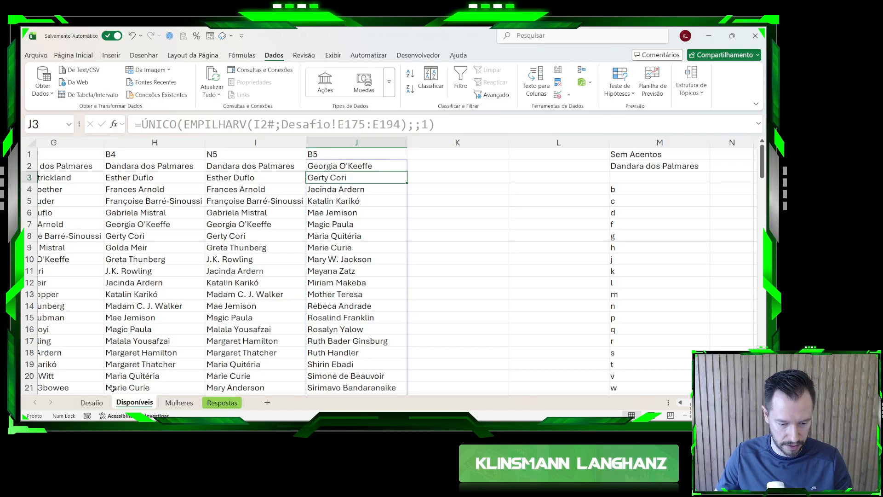
{"action": "left_click", "coordinate": [103, 402]}
{"action": "key", "text": "ctrl+Home"}
{"action": "scroll", "coordinate": [168, 326], "scroll_direction": "down", "scroll_amount": 14}
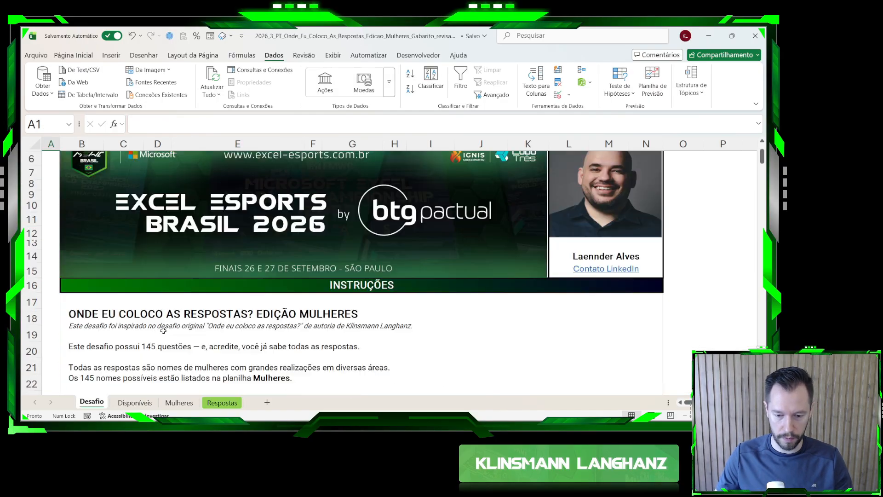
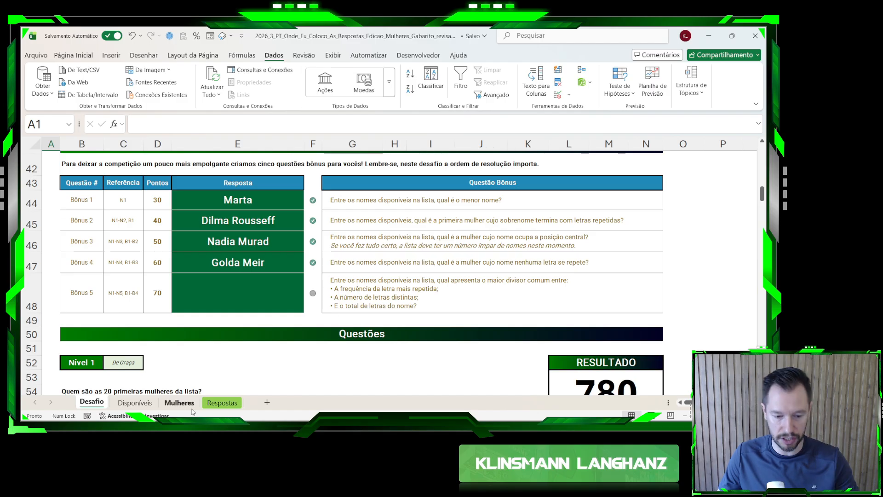
- Add the vowels a and e to the letter list in column M of Disponíveis, directly below z
{"action": "left_click", "coordinate": [150, 404]}
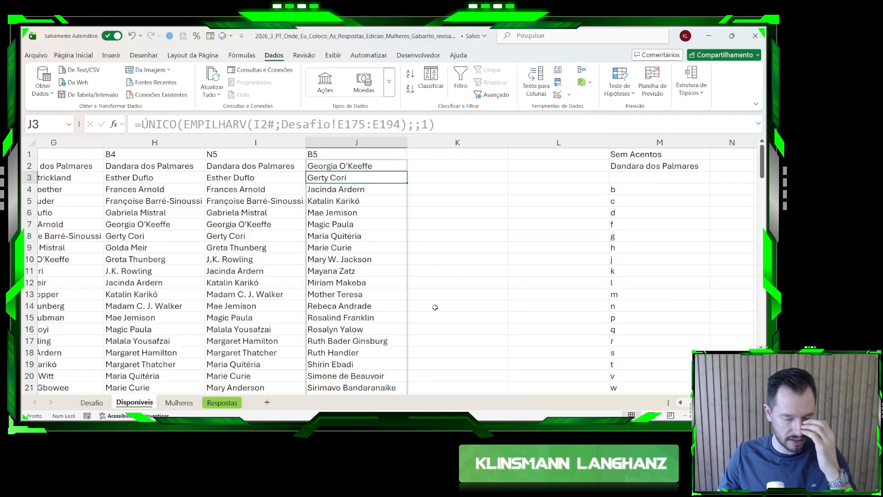
{"action": "scroll", "coordinate": [396, 265], "scroll_direction": "right", "scroll_amount": 1}
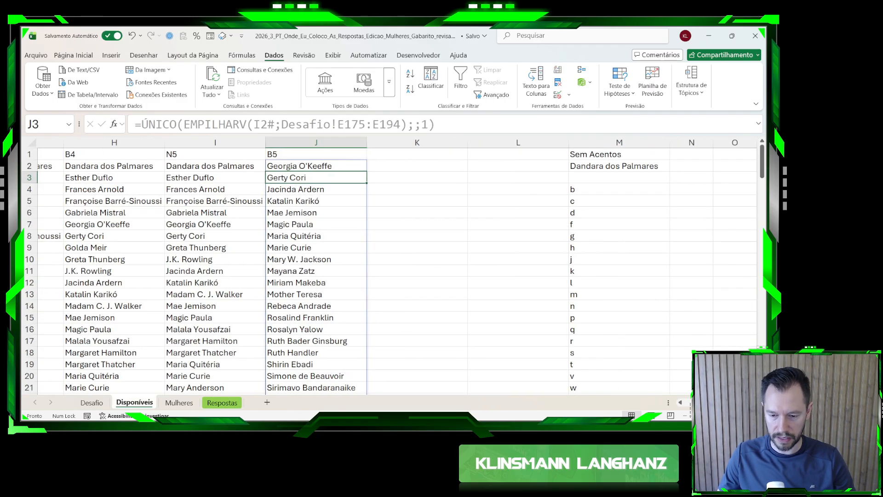
{"action": "scroll", "coordinate": [612, 263], "scroll_direction": "down", "scroll_amount": 5}
{"action": "left_click", "coordinate": [599, 262]}
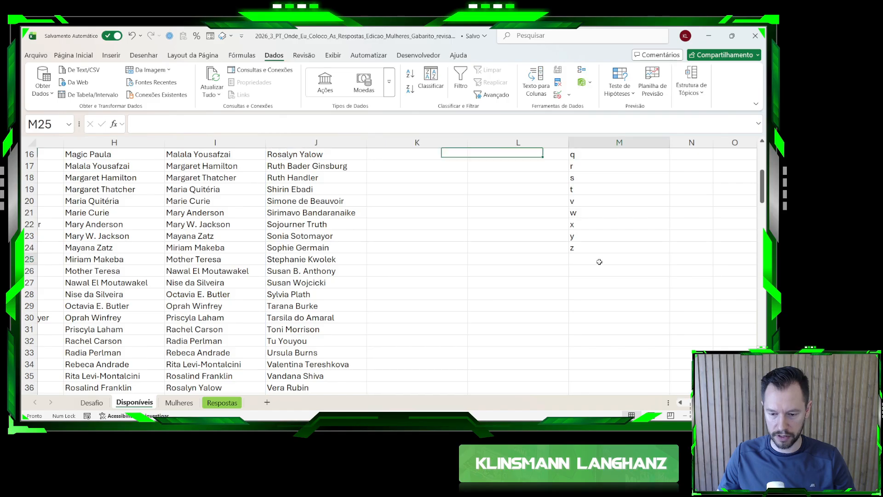
{"action": "type", "text": "a"}
{"action": "key", "text": "Return"}
{"action": "type", "text": "e"}
{"action": "key", "text": "Return"}
{"action": "key", "text": "Down"}
{"action": "key", "text": "Down"}
{"action": "key", "text": "Down"}
{"action": "key", "text": "Up"}
{"action": "key", "text": "ctrl+Up"}
{"action": "key", "text": "ctrl+Up"}
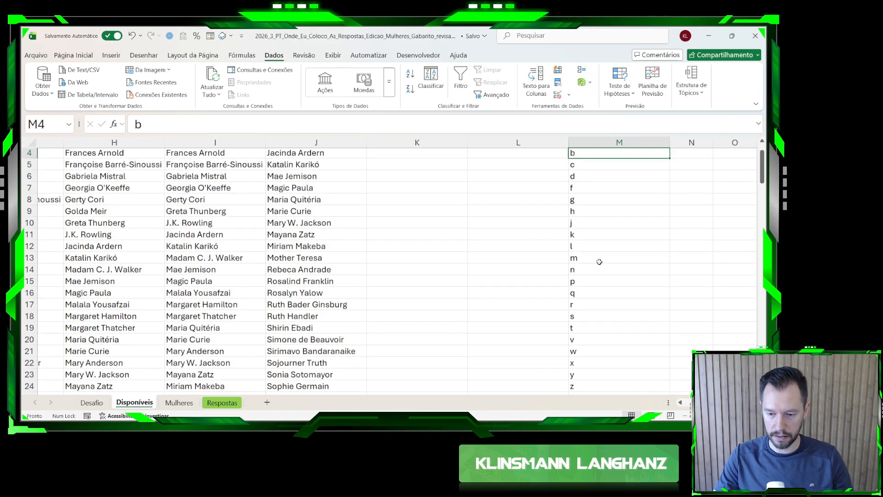
{"action": "key", "text": "Up"}
{"action": "key", "text": "Right"}
{"action": "key", "text": "Down"}
{"action": "key", "text": "ctrl+Up"}
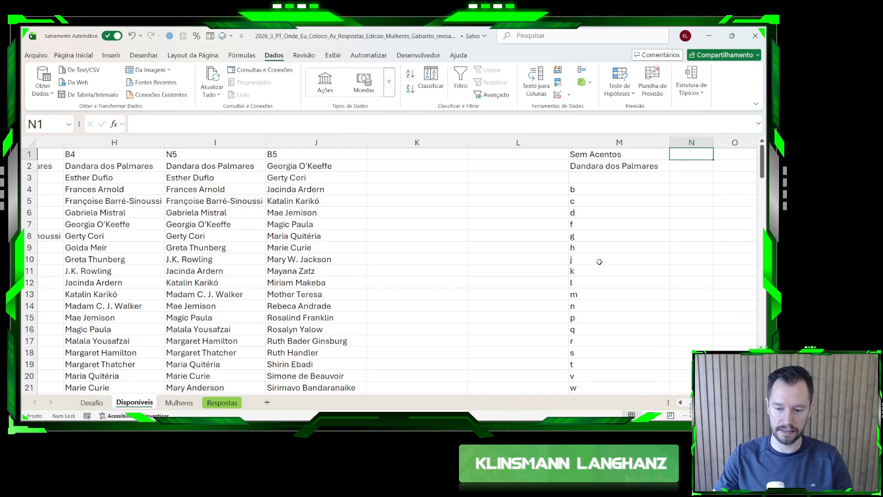
- Copy the accent-removal REDUCE formula from M2 into K2 and change its initial value reference to J2
{"action": "left_click", "coordinate": [576, 166]}
{"action": "key", "text": "ctrl+c"}
{"action": "left_click", "coordinate": [377, 167]}
{"action": "key", "text": "ctrl+v"}
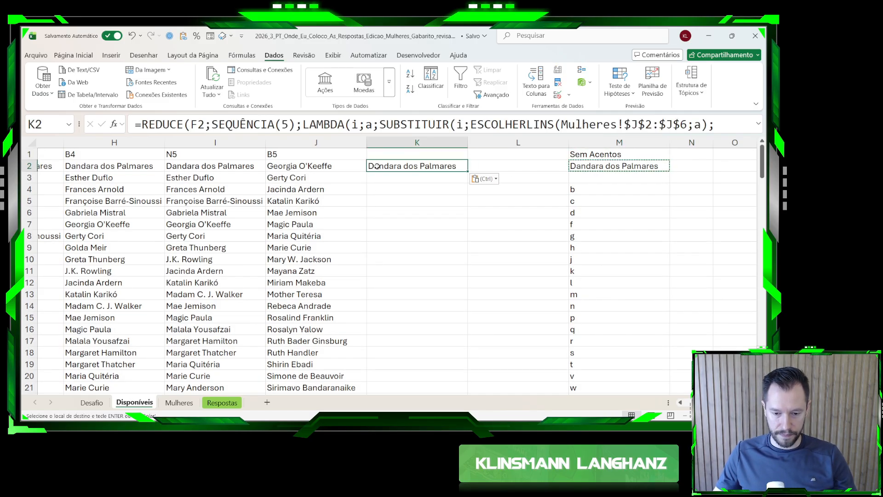
{"action": "left_click", "coordinate": [198, 131]}
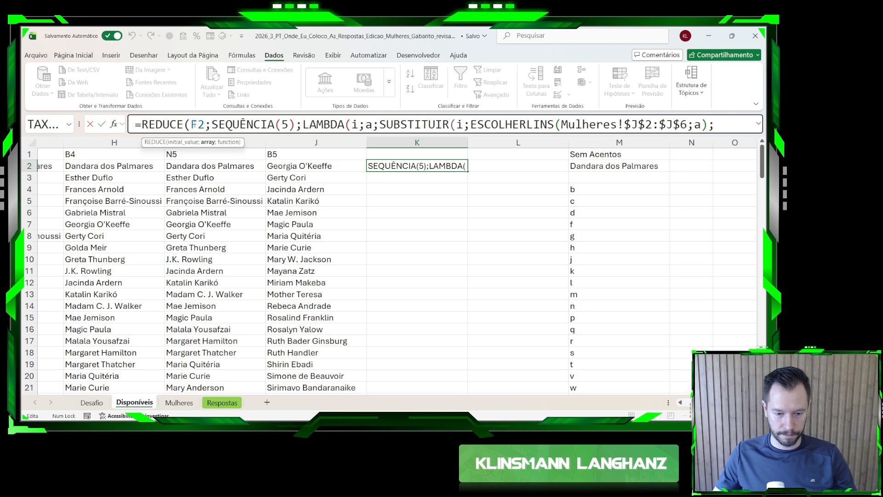
{"action": "double_click", "coordinate": [197, 124]}
{"action": "left_click", "coordinate": [276, 165]}
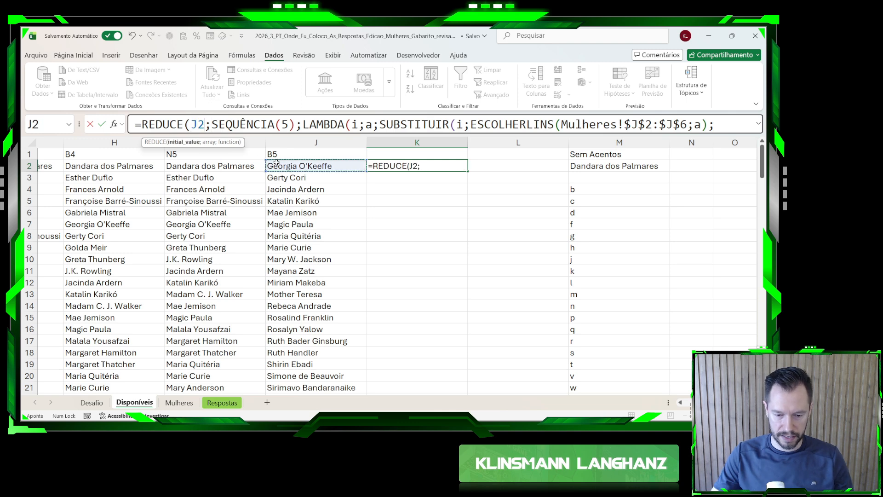
{"action": "key", "text": "Return"}
- Copy the accent-removal formula from K2 down column K to K42, alongside the names in column J
{"action": "key", "text": "Up"}
{"action": "key", "text": "ctrl+c"}
{"action": "key", "text": "Left"}
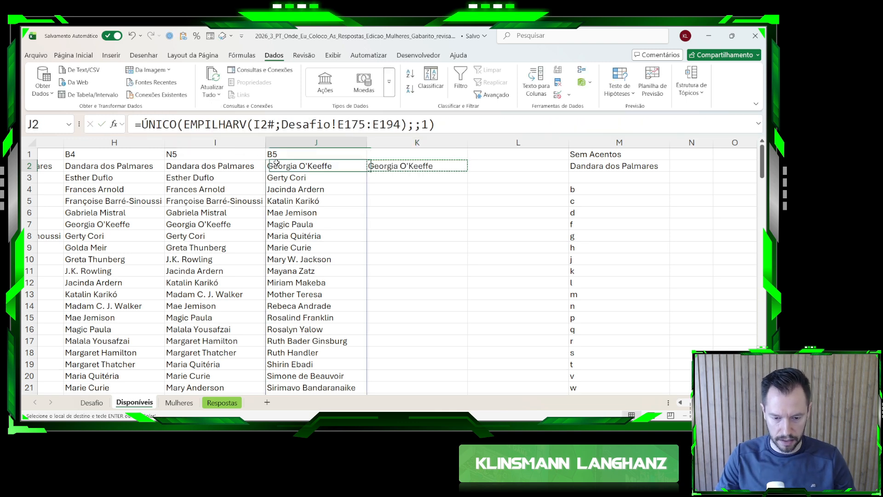
{"action": "key", "text": "ctrl+Down"}
{"action": "key", "text": "Right"}
{"action": "key", "text": "ctrl+shift+Up"}
{"action": "key", "text": "ctrl+v"}
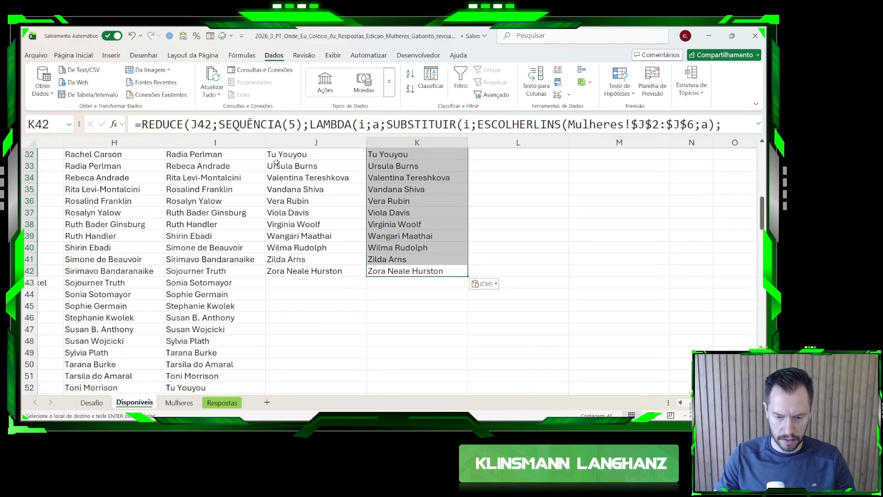
- Compare the accent-free names in column K with column J and reread the Bônus 5 question on the Desafio sheet
{"action": "scroll", "coordinate": [415, 260], "scroll_direction": "up", "scroll_amount": 2}
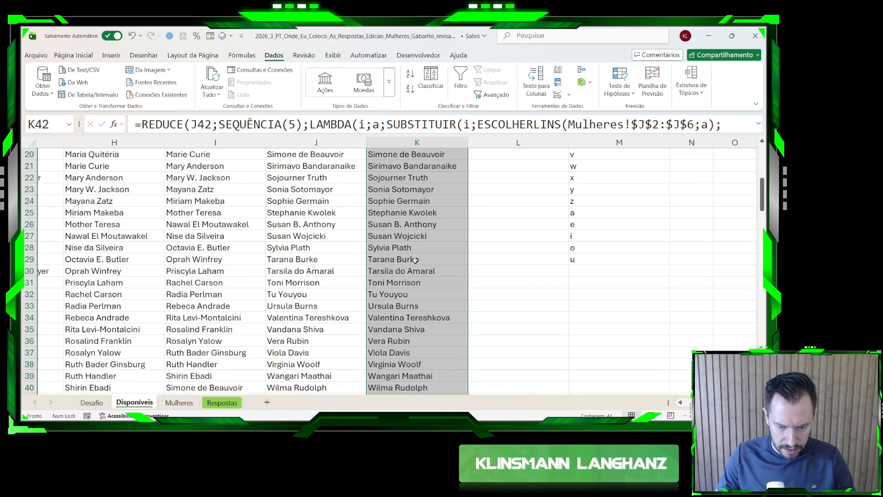
{"action": "scroll", "coordinate": [428, 258], "scroll_direction": "up", "scroll_amount": 6}
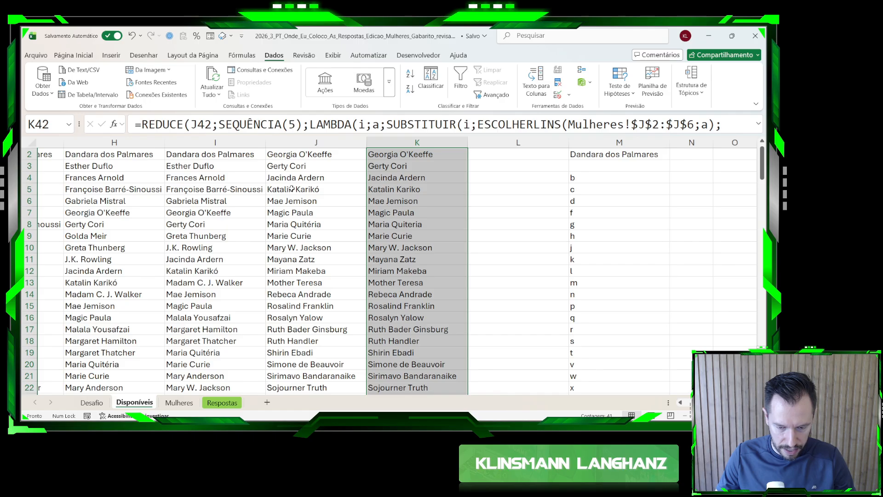
{"action": "left_click", "coordinate": [386, 191]}
{"action": "scroll", "coordinate": [345, 194], "scroll_direction": "up", "scroll_amount": 1}
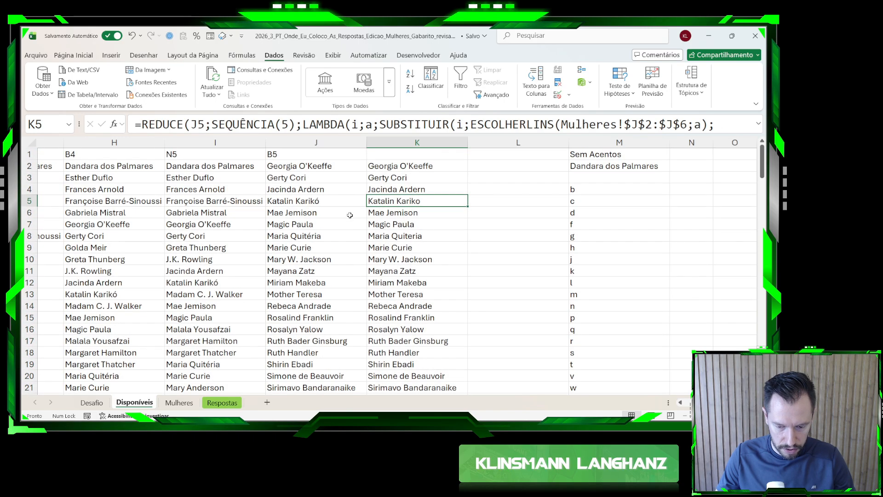
{"action": "scroll", "coordinate": [349, 215], "scroll_direction": "down", "scroll_amount": 5}
{"action": "scroll", "coordinate": [302, 336], "scroll_direction": "down", "scroll_amount": 3}
{"action": "scroll", "coordinate": [418, 297], "scroll_direction": "up", "scroll_amount": 8}
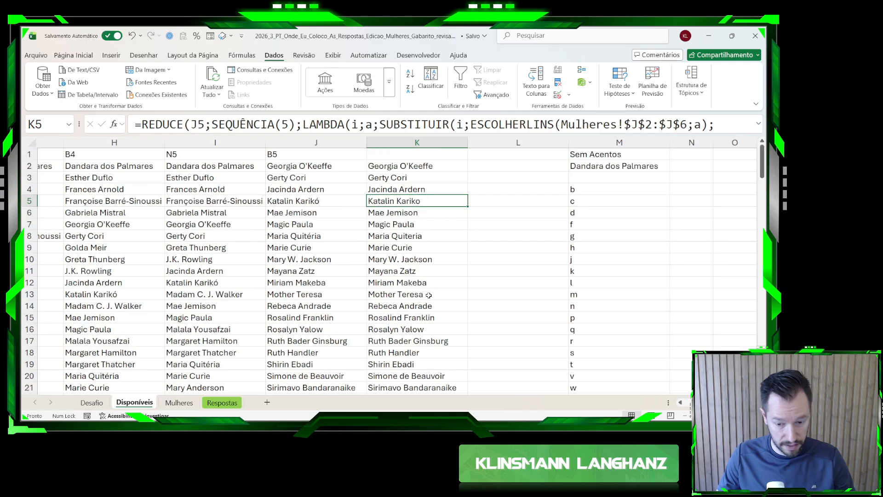
{"action": "left_click", "coordinate": [435, 166]}
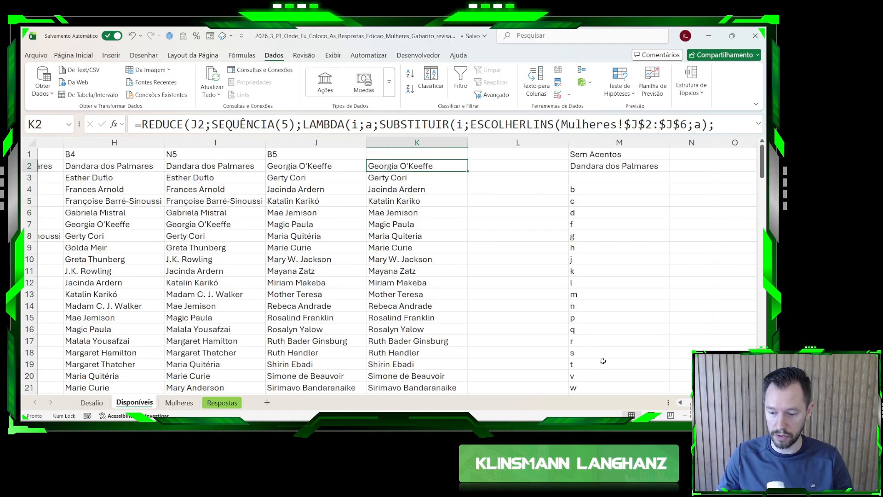
{"action": "left_click_drag", "start_coordinate": [301, 166], "coordinate": [314, 266]}
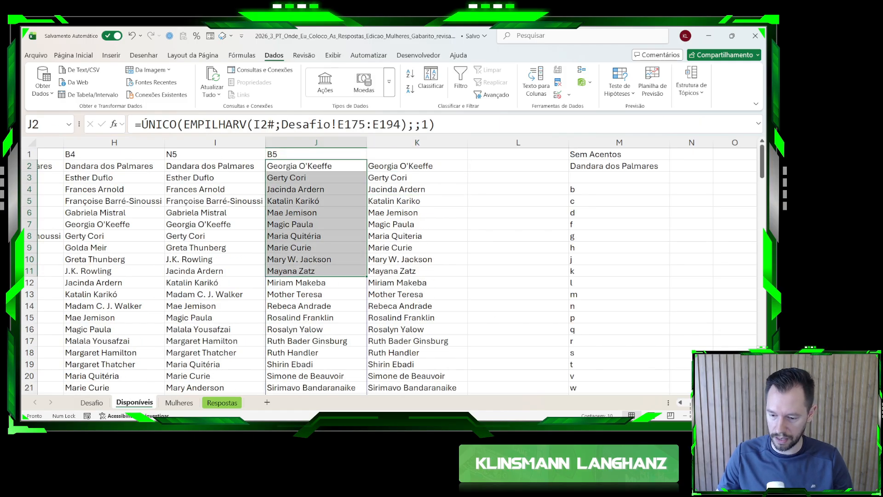
{"action": "scroll", "coordinate": [424, 248], "scroll_direction": "right", "scroll_amount": 2}
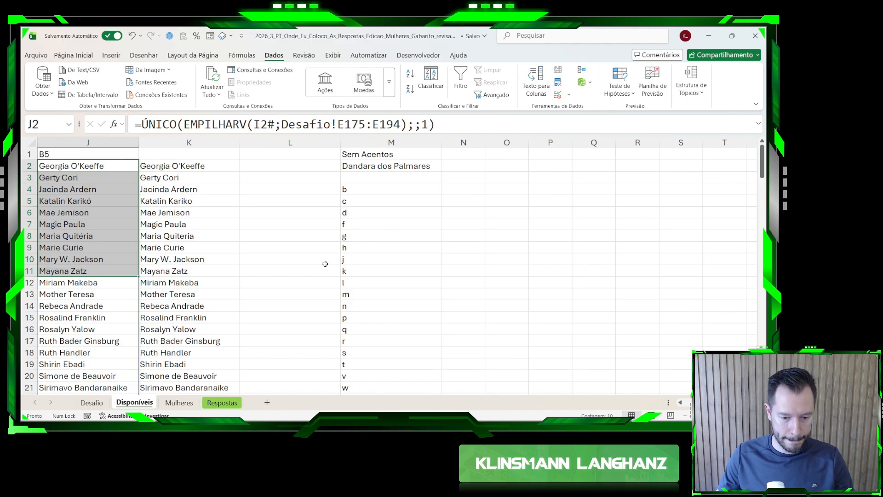
{"action": "left_click", "coordinate": [94, 403]}
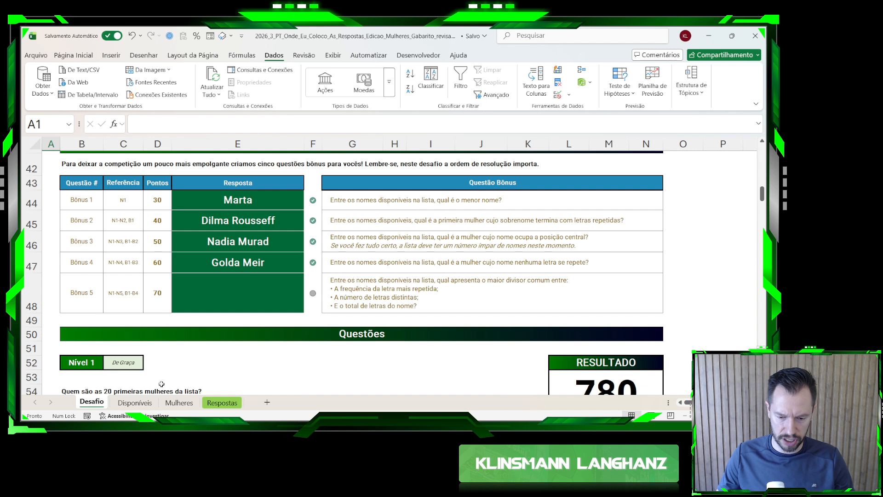
{"action": "left_click", "coordinate": [144, 404]}
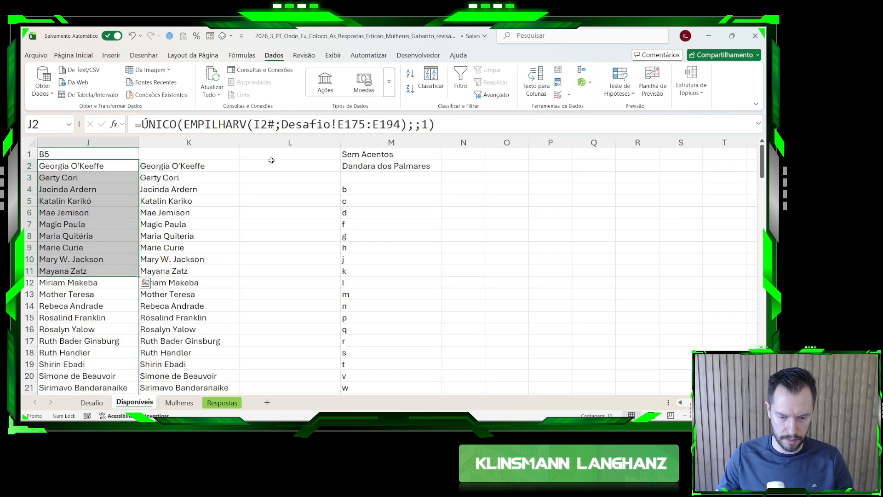
- Insert three blank columns before column L on the Disponíveis sheet
{"action": "left_click", "coordinate": [288, 143]}
{"action": "key", "text": "ctrl+plus"}
{"action": "key", "text": "ctrl+plus"}
{"action": "key", "text": "ctrl+plus"}
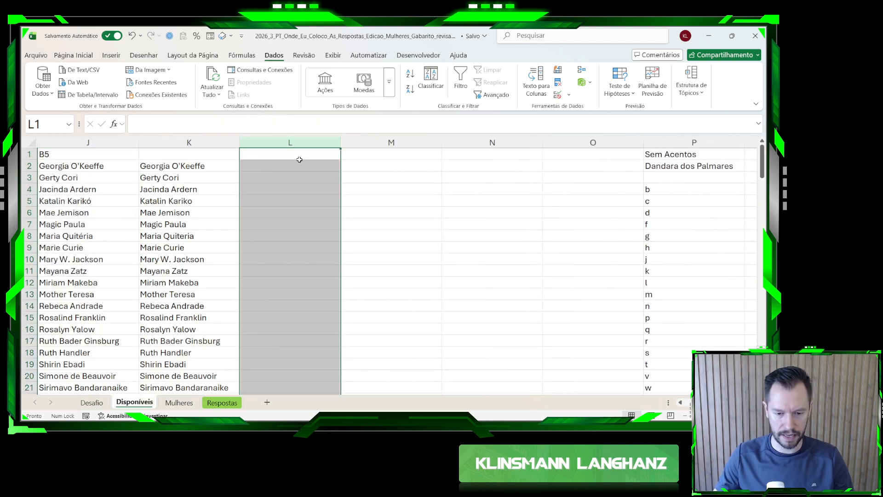
- Enter the headings freq, dist and tam in L1, M1 and N1
{"action": "left_click", "coordinate": [298, 155]}
{"action": "type", "text": "freq"}
{"action": "key", "text": "Tab"}
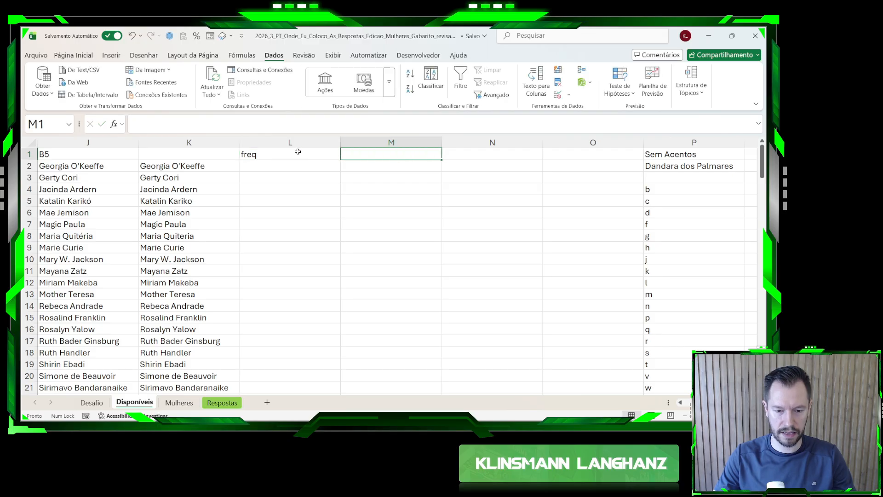
{"action": "type", "text": "dist"}
{"action": "key", "text": "Tab"}
{"action": "type", "text": "tam"}
{"action": "key", "text": "Return"}
- Calculate the length of every accent-free name by entering =NÚM.CARACT(K2:K42) in N2
{"action": "type", "text": "="}
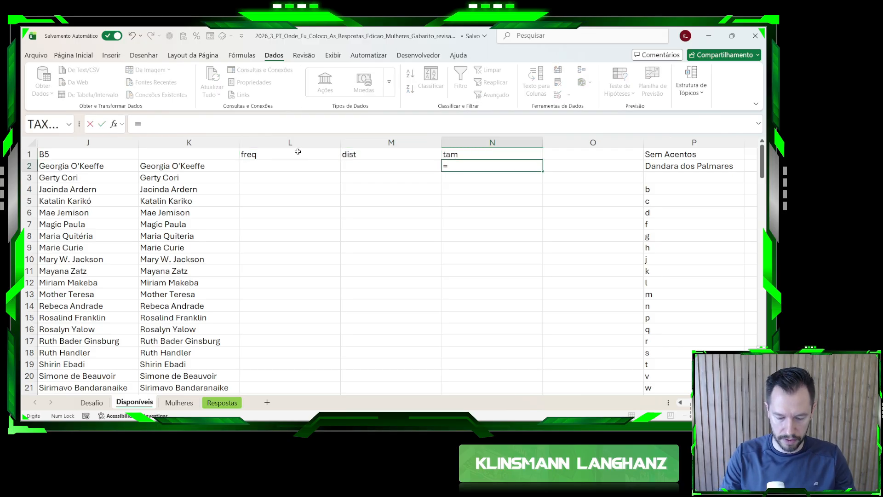
{"action": "type", "text": "nú"}
{"action": "key", "text": "Tab"}
{"action": "key", "text": "Left"}
{"action": "key", "text": "Left"}
{"action": "key", "text": "Left"}
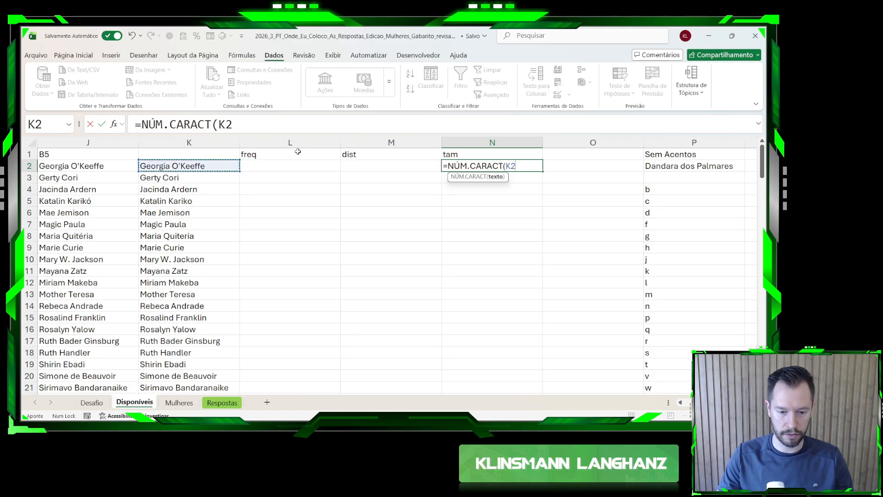
{"action": "key", "text": "ctrl+shift+Down"}
{"action": "key", "text": "Return"}
{"action": "key", "text": "Up"}
{"action": "key", "text": "Up"}
{"action": "key", "text": "Down"}
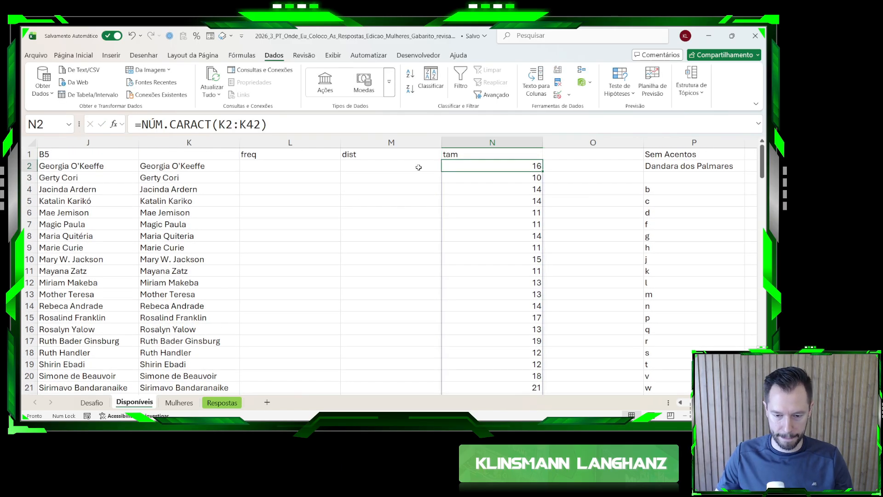
{"action": "left_click", "coordinate": [394, 166]}
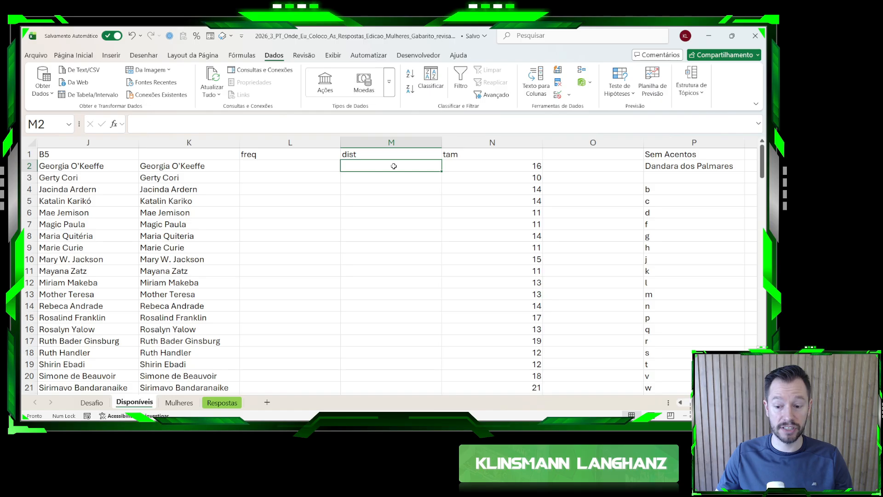
{"action": "left_click", "coordinate": [323, 168]}
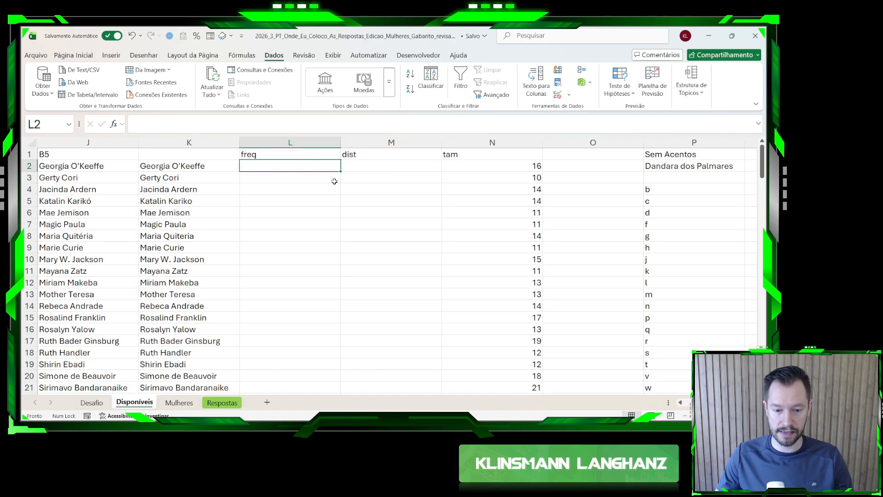
{"action": "scroll", "coordinate": [390, 271], "scroll_direction": "right", "scroll_amount": 3}
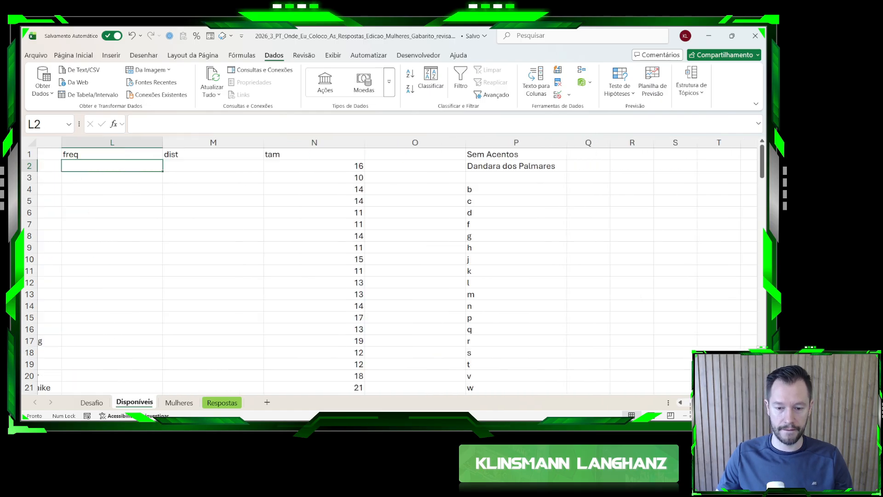
{"action": "scroll", "coordinate": [391, 271], "scroll_direction": "left", "scroll_amount": 3}
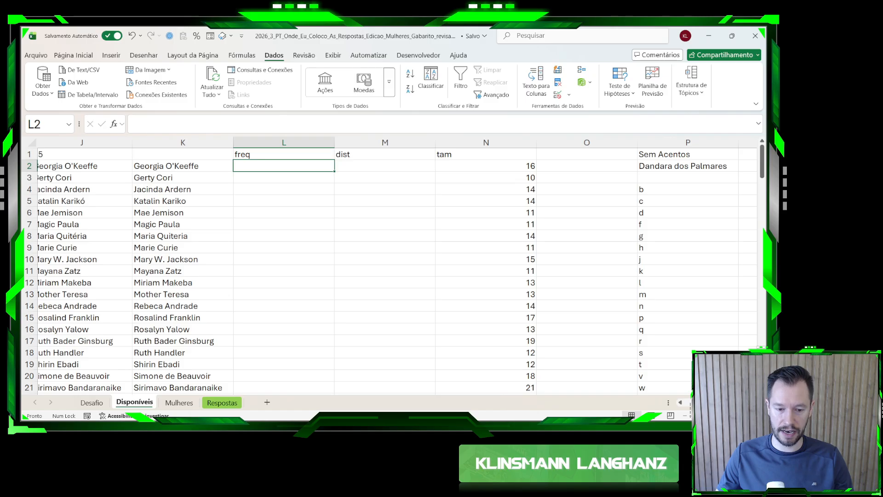
- Copy the accent-free names in K2:K42 and paste them as values starting at S6
{"action": "left_click", "coordinate": [149, 167]}
{"action": "key", "text": "ctrl+shift+Down"}
{"action": "key", "text": "ctrl+c"}
{"action": "scroll", "coordinate": [418, 238], "scroll_direction": "up", "scroll_amount": 7}
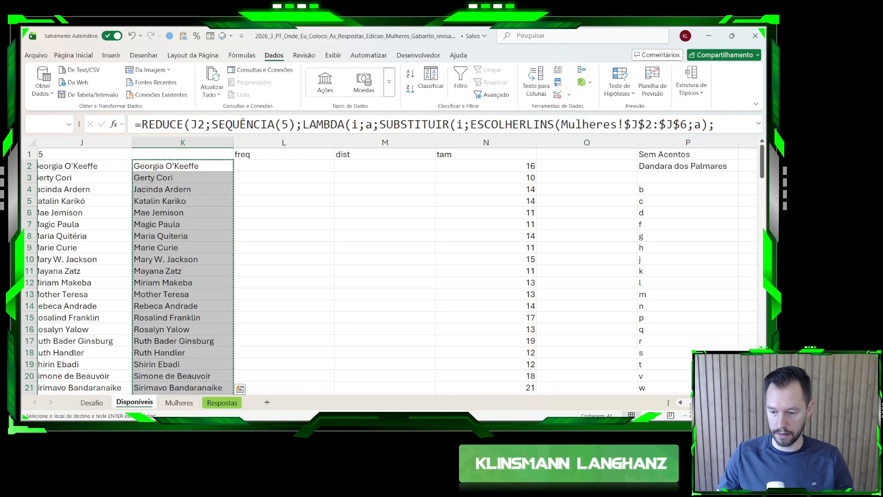
{"action": "scroll", "coordinate": [630, 332], "scroll_direction": "right", "scroll_amount": 4}
{"action": "left_click", "coordinate": [442, 216]}
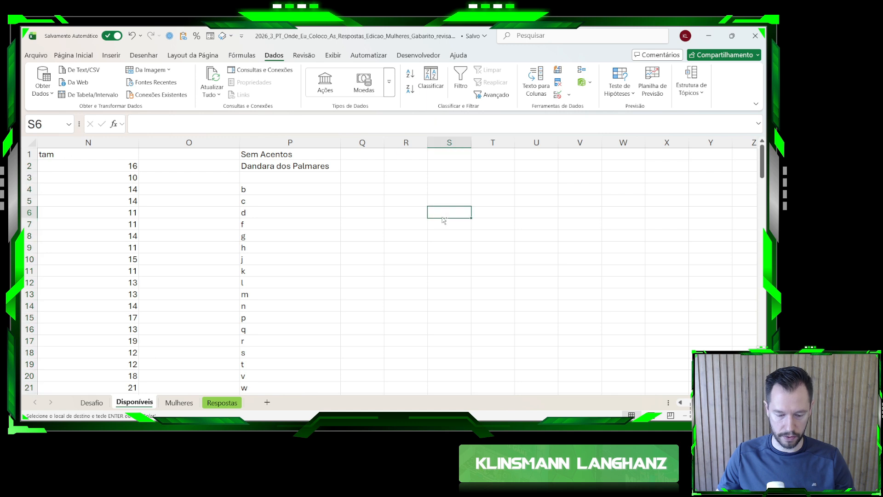
{"action": "key", "text": "ctrl+v"}
{"action": "key", "text": "ctrl+shift+v"}
{"action": "key", "text": "Escape"}
- Copy the first pasted name from S6 into S2
{"action": "left_click", "coordinate": [458, 212]}
{"action": "key", "text": "ctrl+c"}
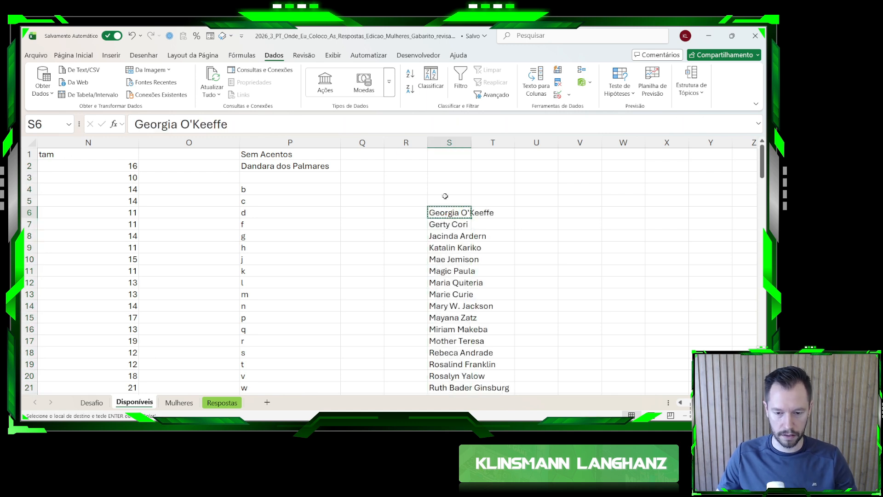
{"action": "left_click", "coordinate": [451, 156]}
{"action": "left_click", "coordinate": [453, 165]}
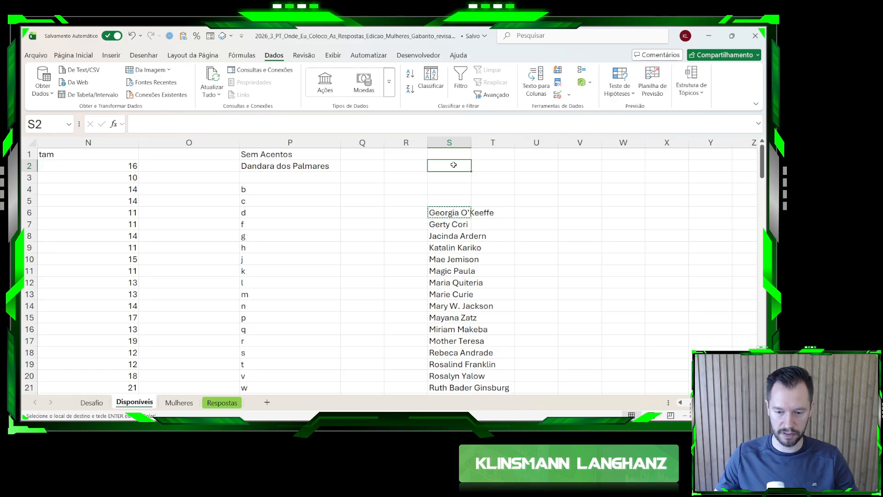
{"action": "key", "text": "ctrl+v"}
{"action": "key", "text": "Escape"}
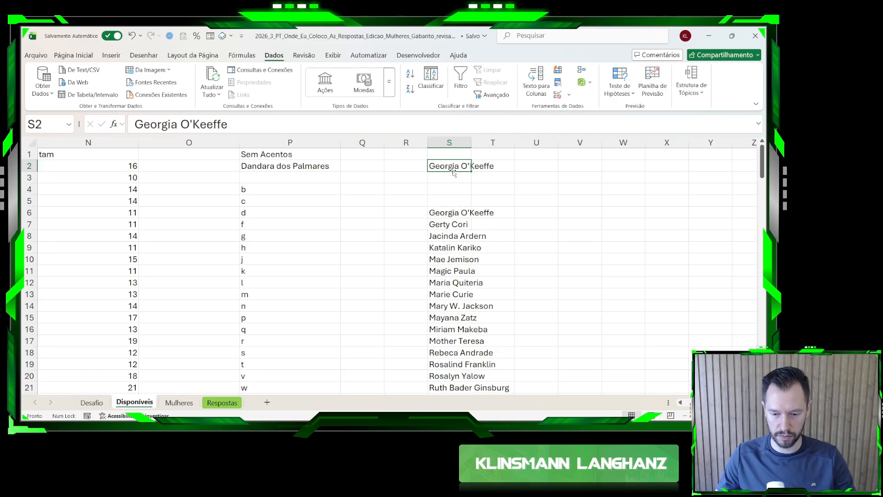
- Split the name in S2 into single characters with =REGEX.EXTRAIR(S2;".";1) in S3, and autofit column S
{"action": "left_click", "coordinate": [452, 177]}
{"action": "type", "text": "=reg"}
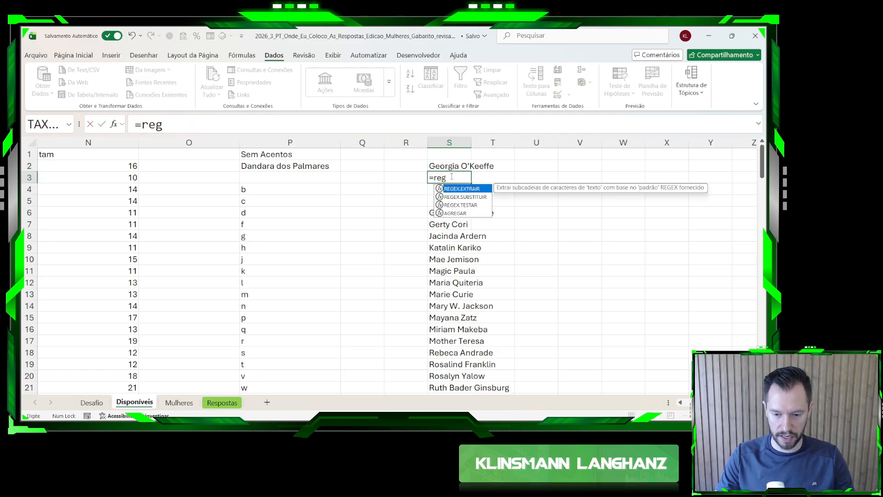
{"action": "key", "text": "Tab"}
{"action": "key", "text": "Up"}
{"action": "type", "text": ";"}
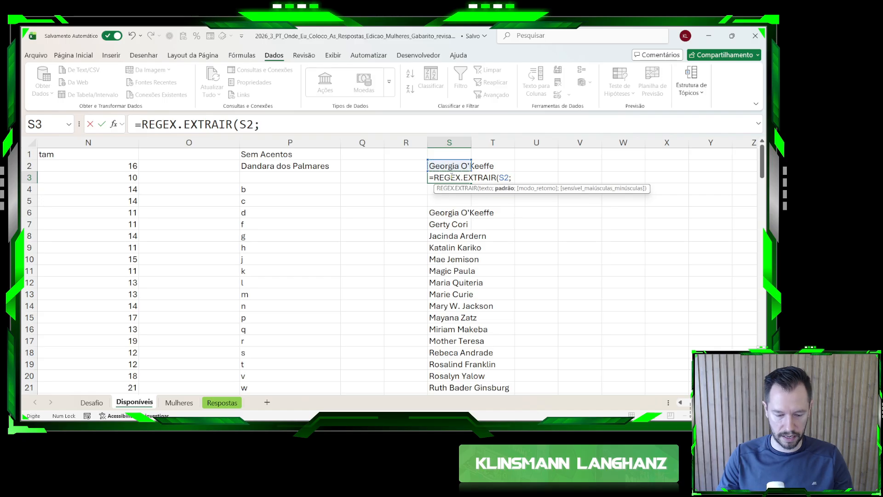
{"action": "type", "text": "\".\";"}
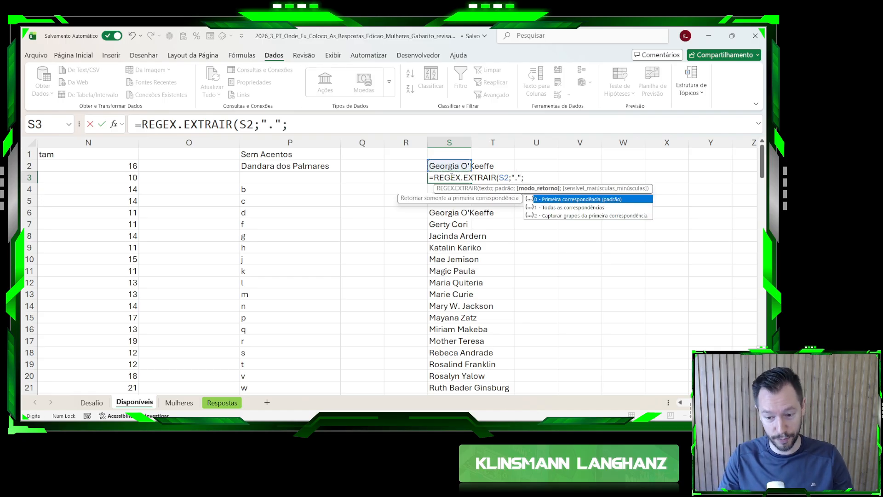
{"action": "type", "text": "1"}
{"action": "key", "text": "Return"}
{"action": "key", "text": "Up"}
{"action": "key", "text": "Down"}
{"action": "key", "text": "Down"}
{"action": "key", "text": "Down"}
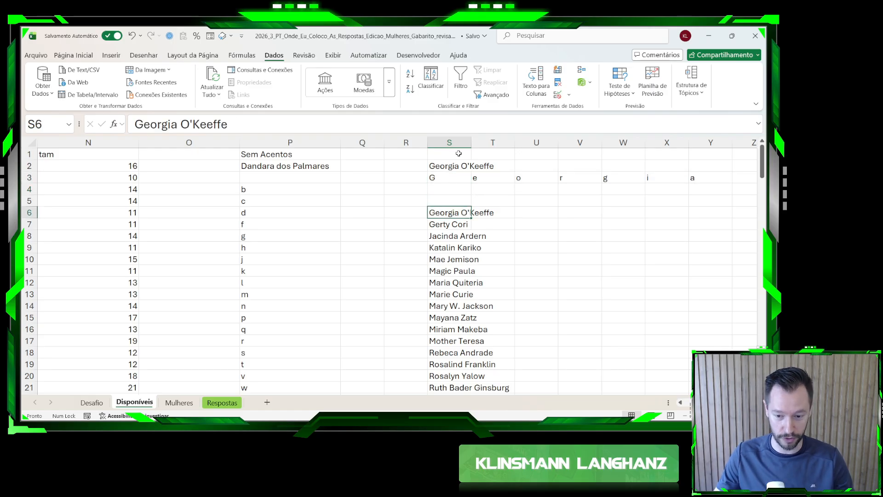
{"action": "double_click", "coordinate": [469, 143]}
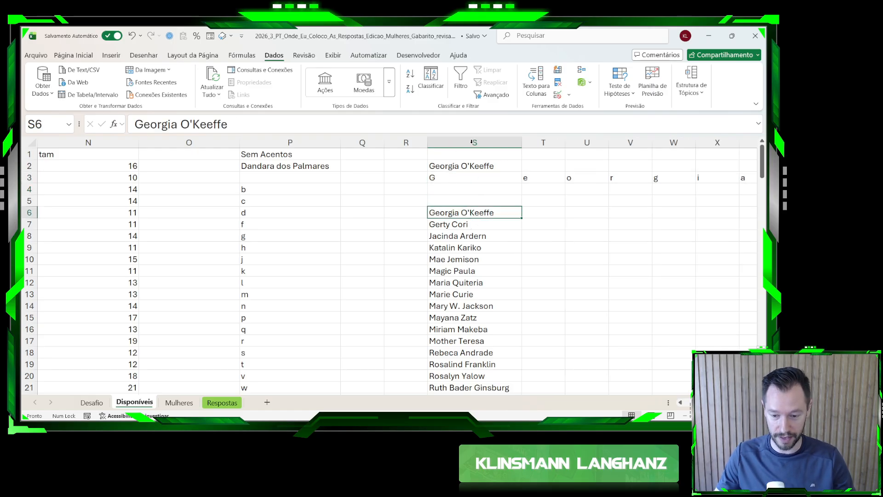
{"action": "left_click", "coordinate": [451, 177]}
{"action": "left_click", "coordinate": [456, 213]}
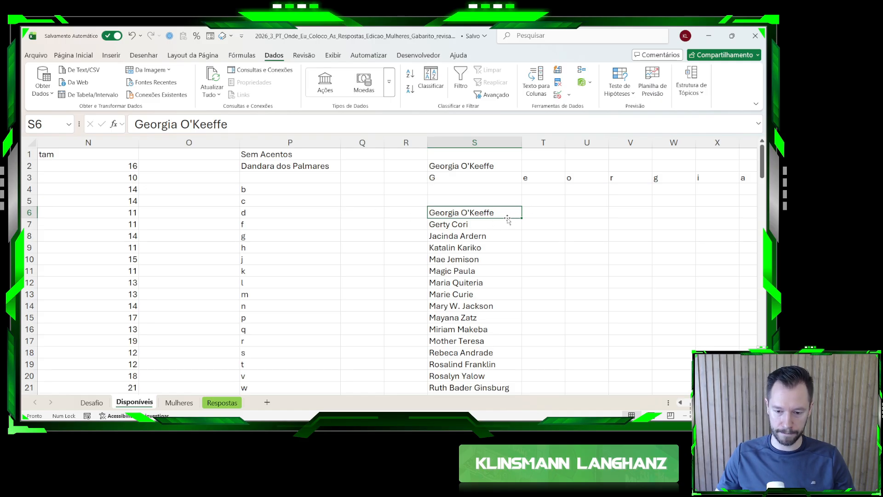
{"action": "left_click", "coordinate": [313, 192]}
{"action": "left_click", "coordinate": [348, 190]}
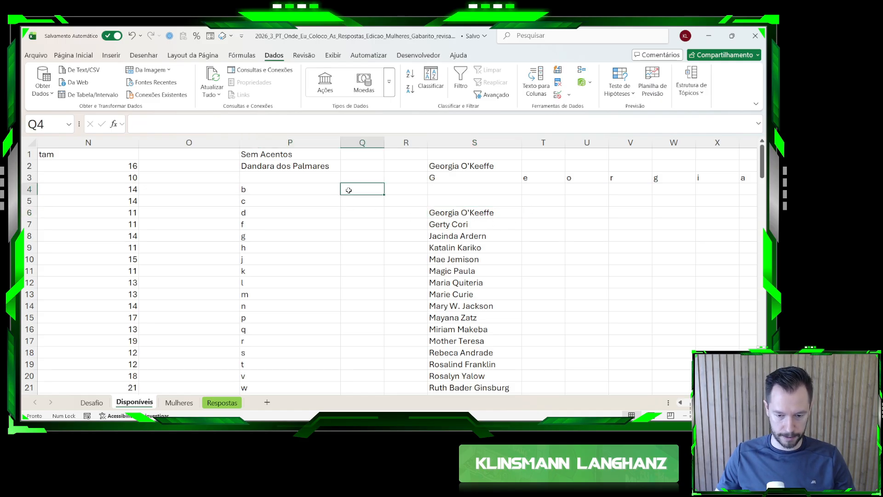
{"action": "scroll", "coordinate": [397, 265], "scroll_direction": "left", "scroll_amount": 3}
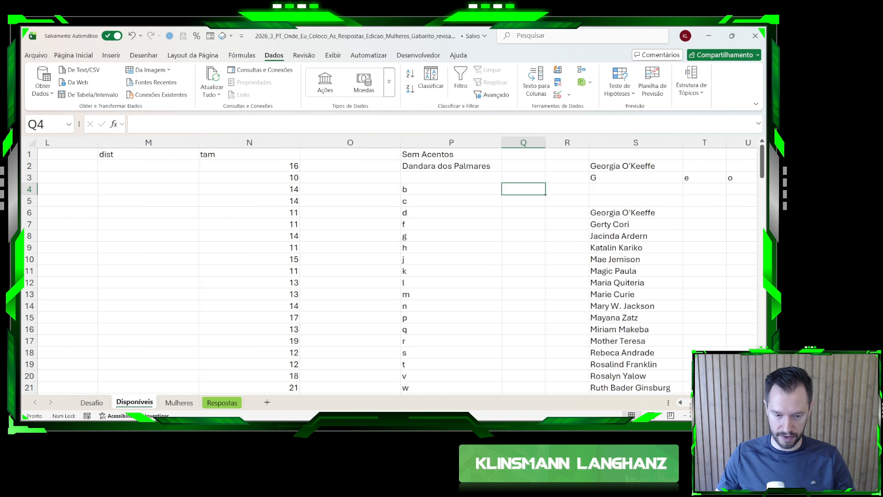
{"action": "scroll", "coordinate": [398, 265], "scroll_direction": "right", "scroll_amount": 2}
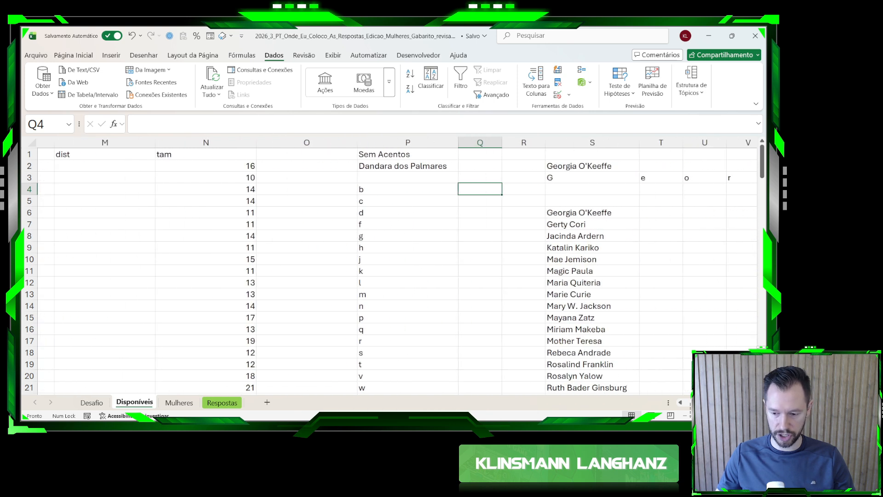
{"action": "scroll", "coordinate": [397, 266], "scroll_direction": "right", "scroll_amount": 2}
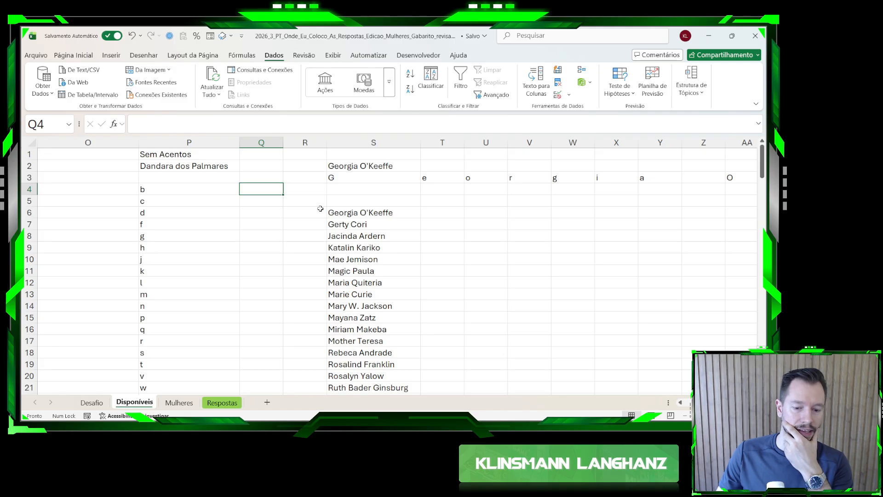
- Insert a new column at R and enter the headings freq in Q3 and dist in R3
{"action": "left_click", "coordinate": [305, 143]}
{"action": "key", "text": "ctrl+shift+plus"}
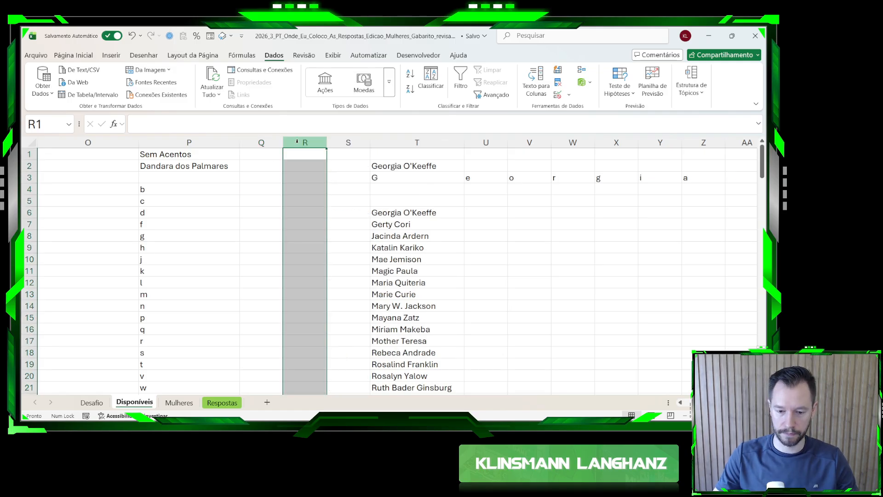
{"action": "left_click", "coordinate": [261, 179]}
{"action": "type", "text": "freq"}
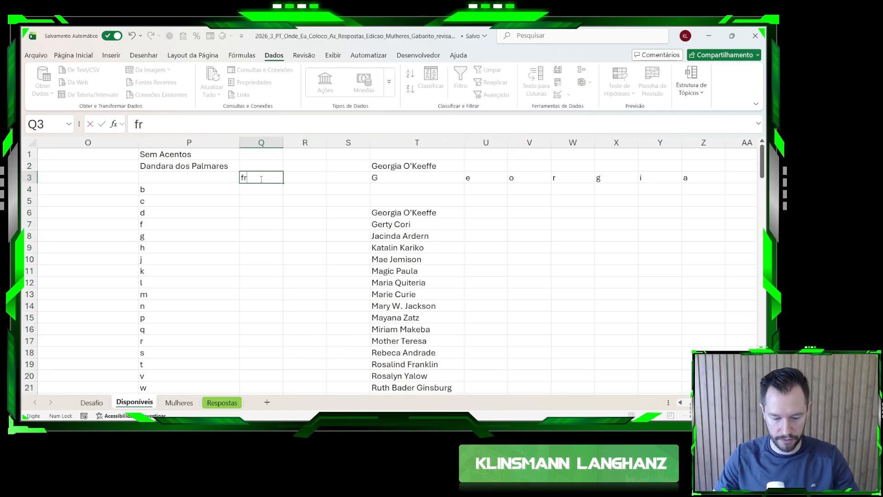
{"action": "key", "text": "Tab"}
{"action": "type", "text": "dist"}
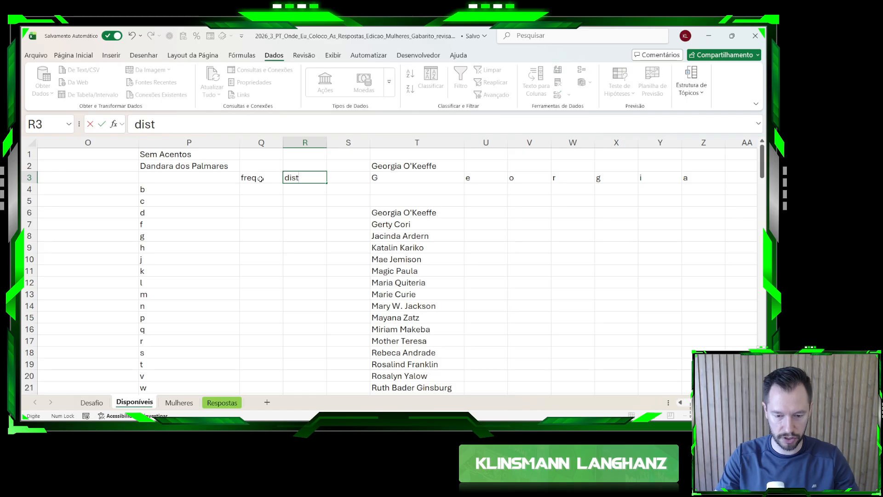
{"action": "key", "text": "Return"}
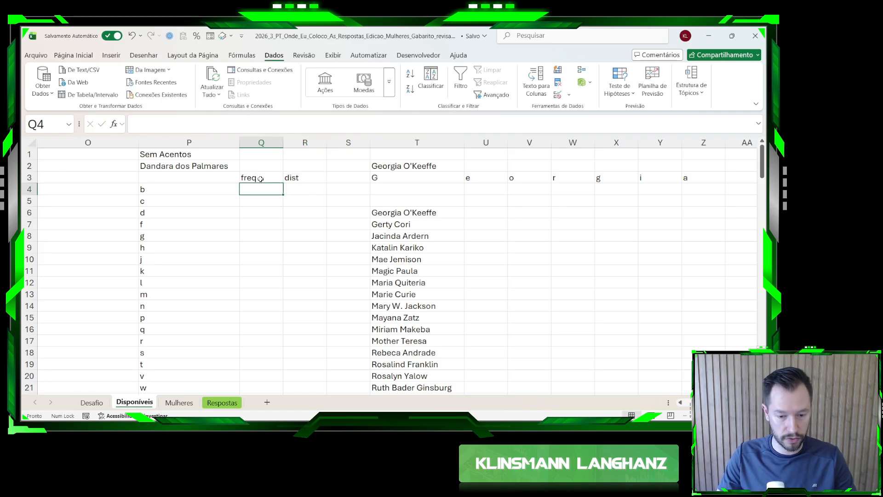
- Try to count the letter matches with =CONT.SE(P4:P29;T3#) in Q4
{"action": "key", "text": "Left"}
{"action": "key", "text": "Down"}
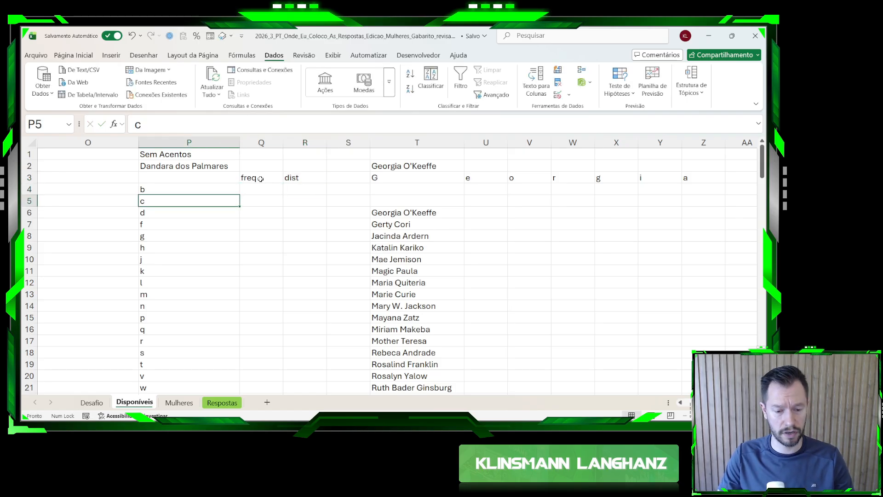
{"action": "key", "text": "Right"}
{"action": "key", "text": "Up"}
{"action": "key", "text": "Left"}
{"action": "key", "text": "Right"}
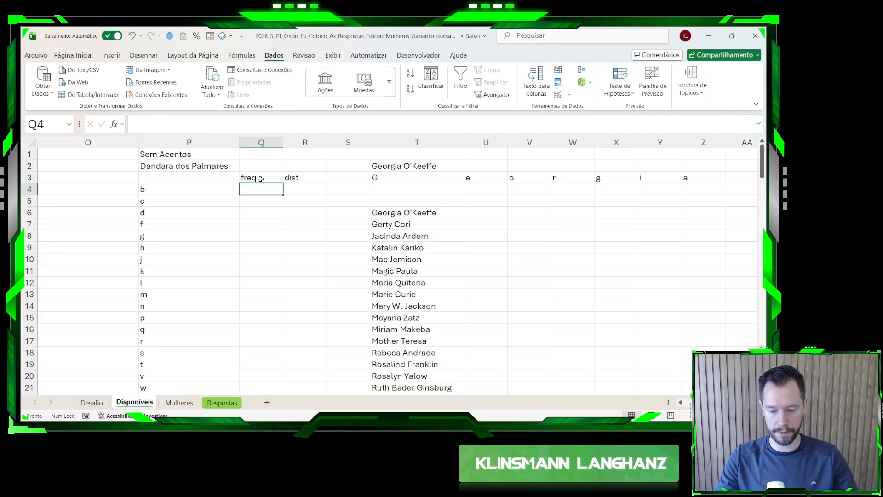
{"action": "type", "text": "=com."}
{"action": "type", "text": "se("}
{"action": "key", "text": "BackSpace"}
{"action": "key", "text": "BackSpace"}
{"action": "key", "text": "BackSpace"}
{"action": "key", "text": "BackSpace"}
{"action": "key", "text": "BackSpace"}
{"action": "type", "text": "nt.se("}
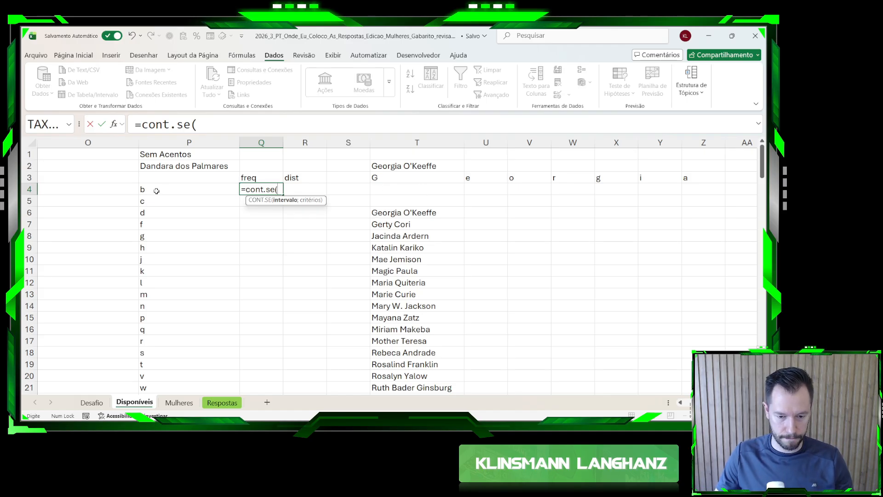
{"action": "left_click", "coordinate": [156, 190]}
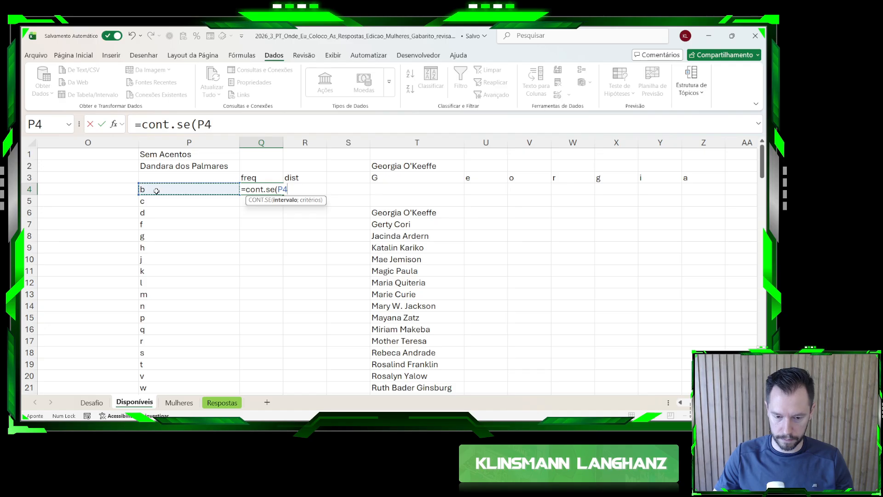
{"action": "key", "text": "ctrl+shift+Down"}
{"action": "type", "text": ";"}
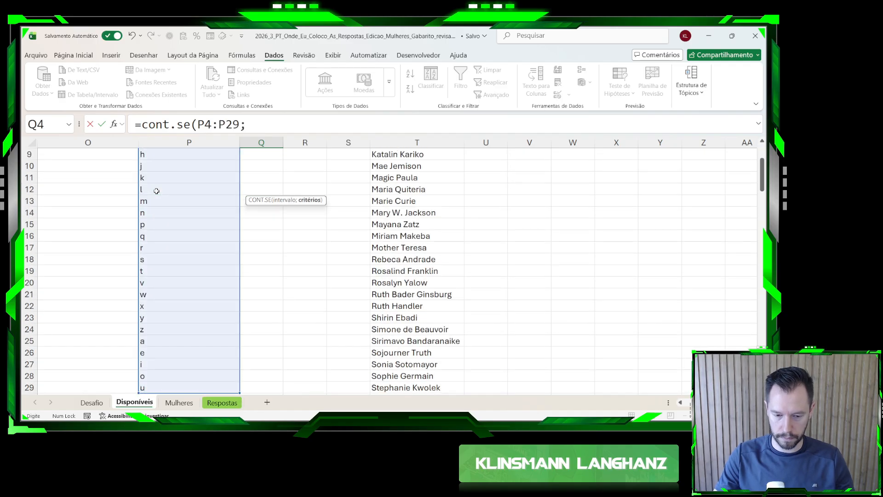
{"action": "left_click", "coordinate": [391, 178]}
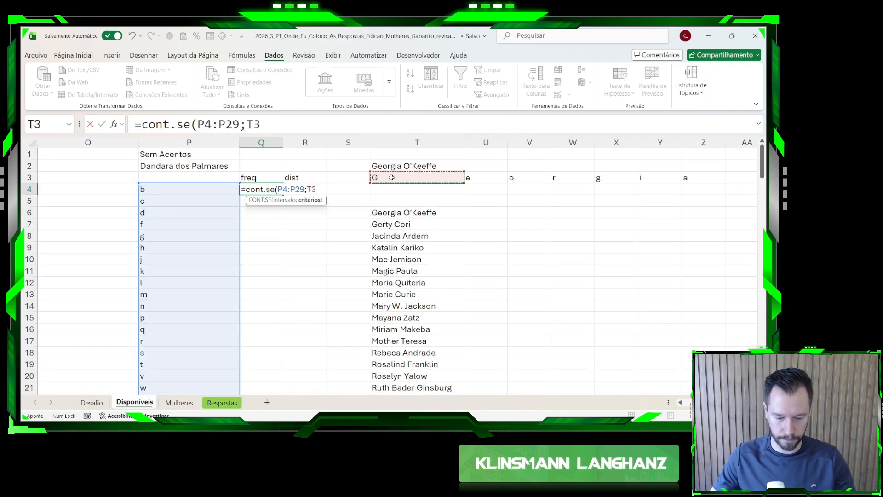
{"action": "type", "text": "#"}
{"action": "key", "text": "Return"}
{"action": "key", "text": "Up"}
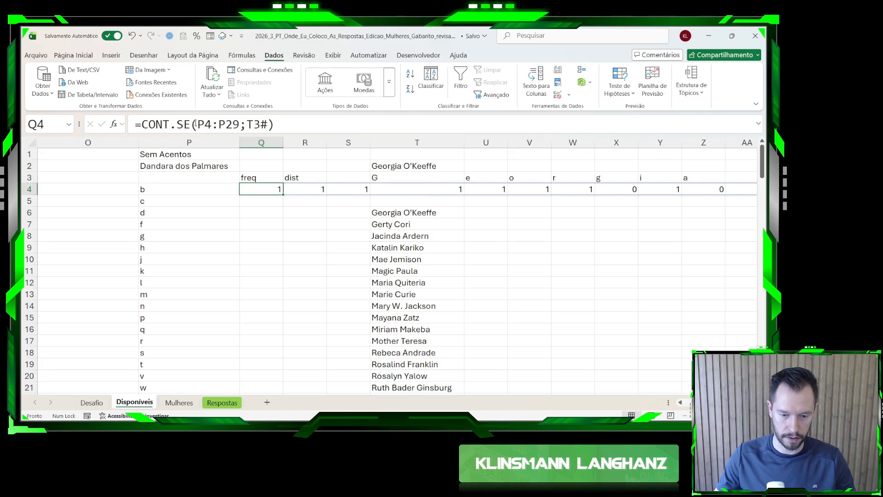
- Swap the arguments in Q4 to =CONT.SE(T3#;P4:P29) so each listed letter's occurrences in the name are counted
{"action": "left_click_drag", "start_coordinate": [198, 124], "coordinate": [274, 124]}
{"action": "key", "text": "BackSpace"}
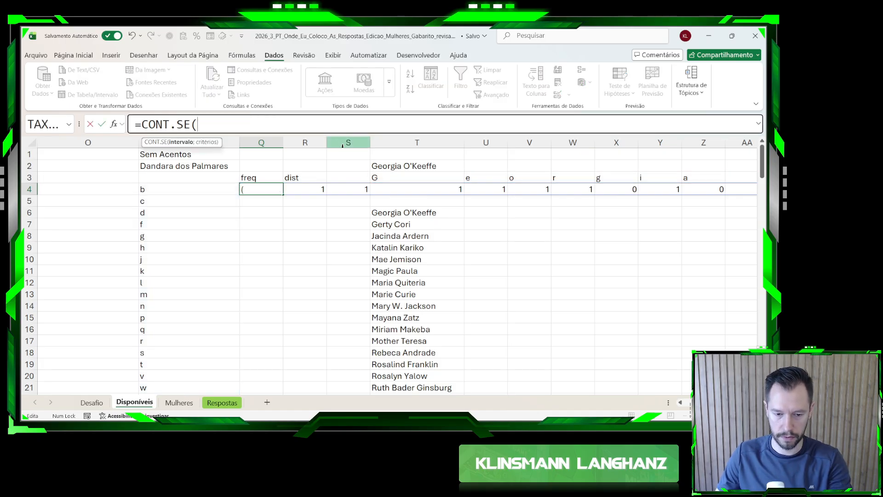
{"action": "left_click", "coordinate": [394, 175]}
{"action": "type", "text": "#;"}
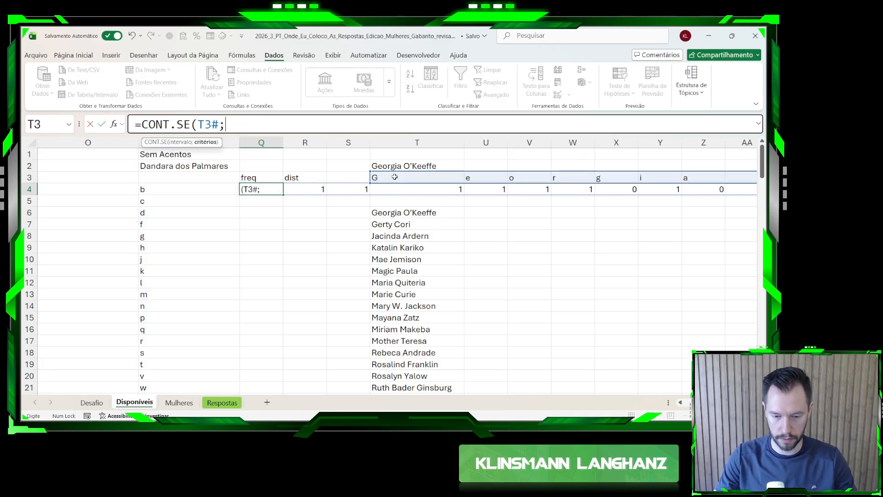
{"action": "left_click", "coordinate": [193, 190]}
{"action": "key", "text": "ctrl+shift+Down"}
{"action": "key", "text": "Return"}
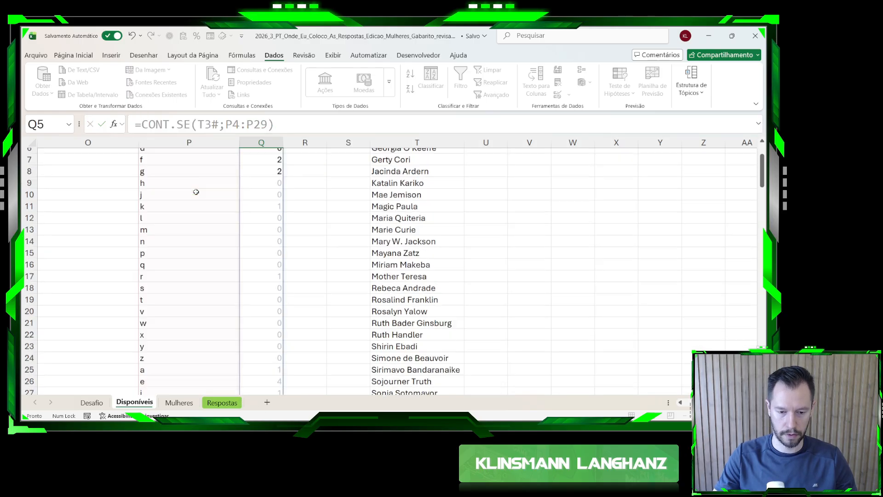
{"action": "scroll", "coordinate": [196, 191], "scroll_direction": "up", "scroll_amount": 2}
{"action": "left_click", "coordinate": [256, 188]}
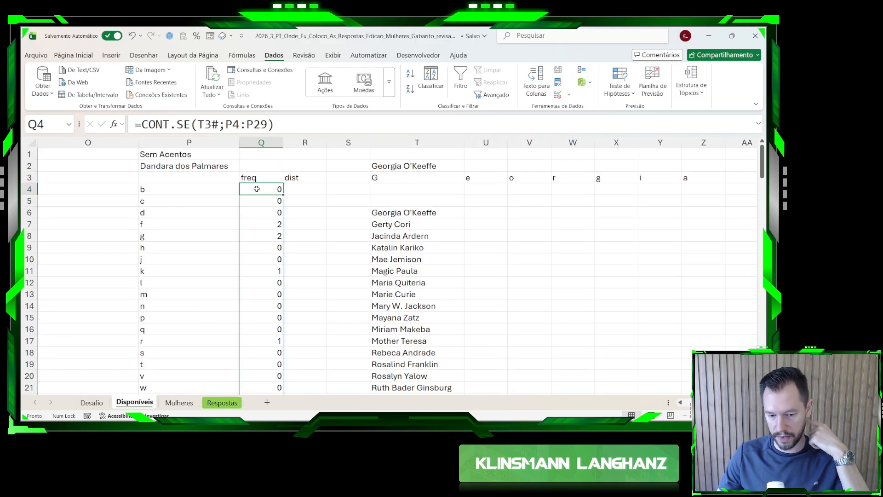
{"action": "scroll", "coordinate": [256, 189], "scroll_direction": "down", "scroll_amount": 8}
{"action": "scroll", "coordinate": [257, 189], "scroll_direction": "up", "scroll_amount": 8}
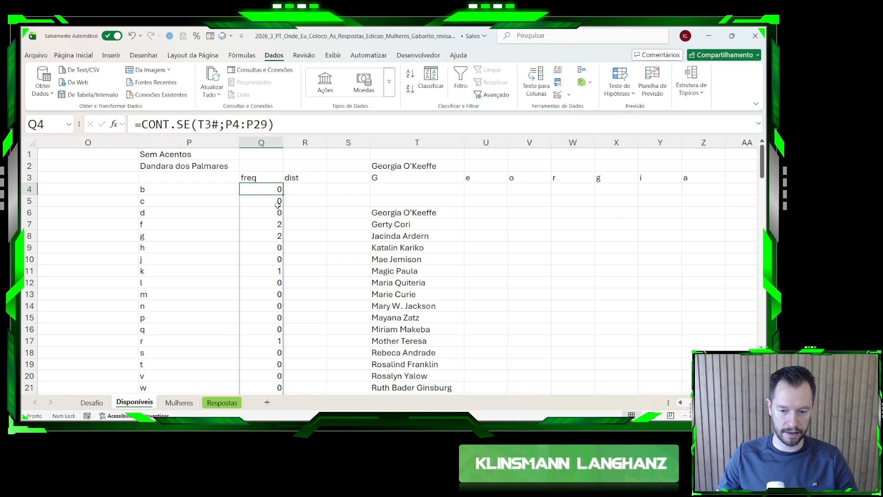
- Calculate the highest letter frequency in Q2 with MÁXIMO over the counts from Q4 down
{"action": "left_click", "coordinate": [268, 168]}
{"action": "type", "text": "=máxi"}
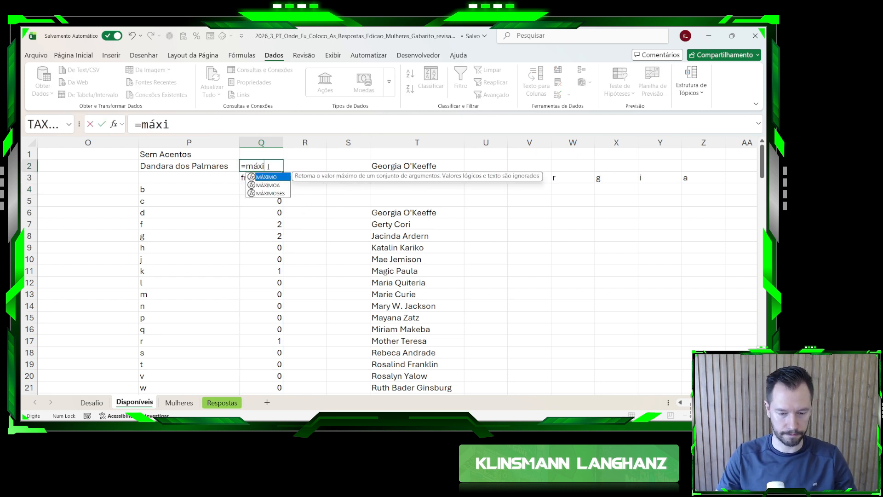
{"action": "key", "text": "Tab"}
{"action": "key", "text": "Down"}
{"action": "key", "text": "Down"}
{"action": "key", "text": "ctrl+shift+Down"}
{"action": "key", "text": "Return"}
{"action": "scroll", "coordinate": [267, 167], "scroll_direction": "up", "scroll_amount": 1}
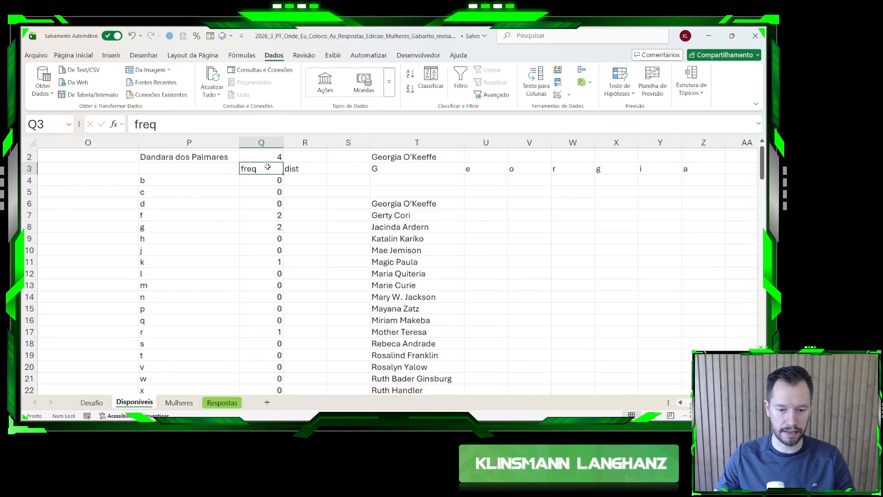
- Link U5 to the maximum frequency with =Q2
{"action": "scroll", "coordinate": [268, 167], "scroll_direction": "up", "scroll_amount": 1}
{"action": "left_click", "coordinate": [467, 208]}
{"action": "type", "text": "="}
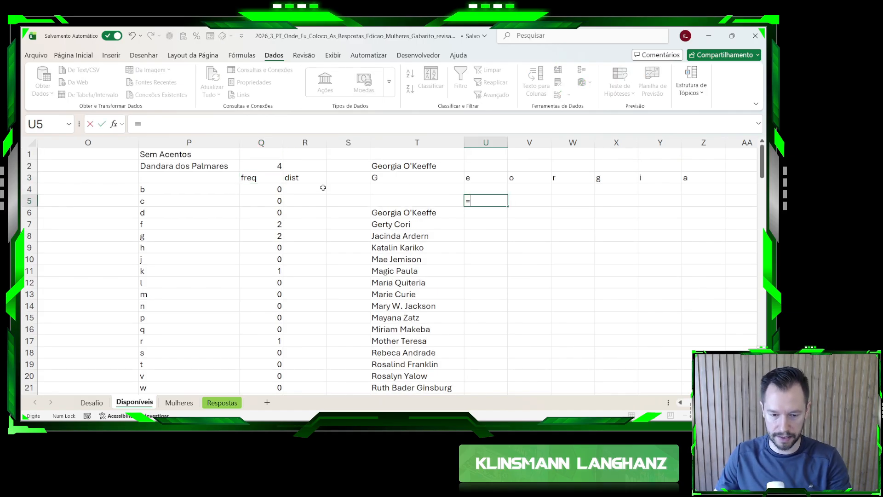
{"action": "left_click", "coordinate": [260, 168]}
{"action": "key", "text": "Return"}
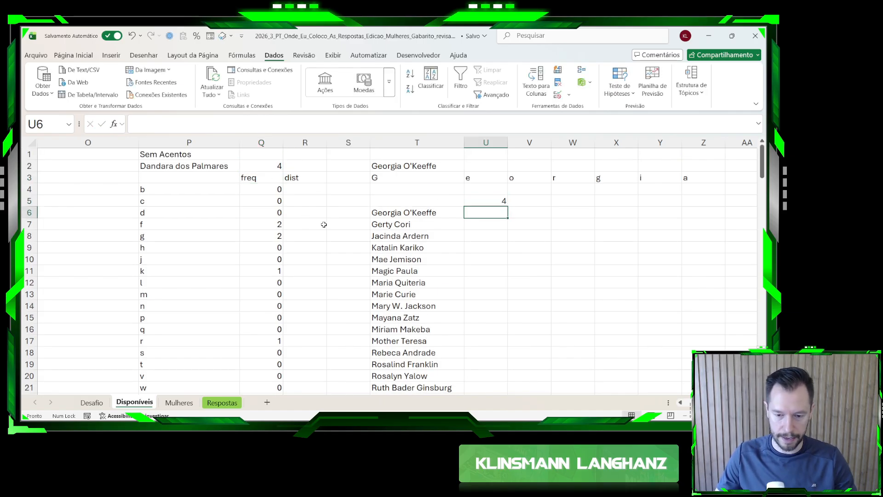
{"action": "left_click", "coordinate": [529, 200]}
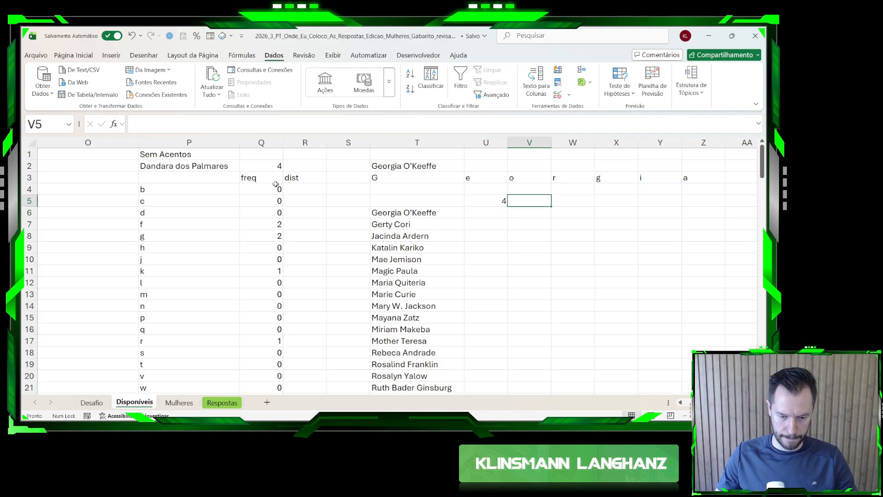
{"action": "left_click", "coordinate": [485, 204]}
- Count the distinct letters of the name by entering =CONT.SE(Q4#;">0") in R2
{"action": "left_click", "coordinate": [301, 188]}
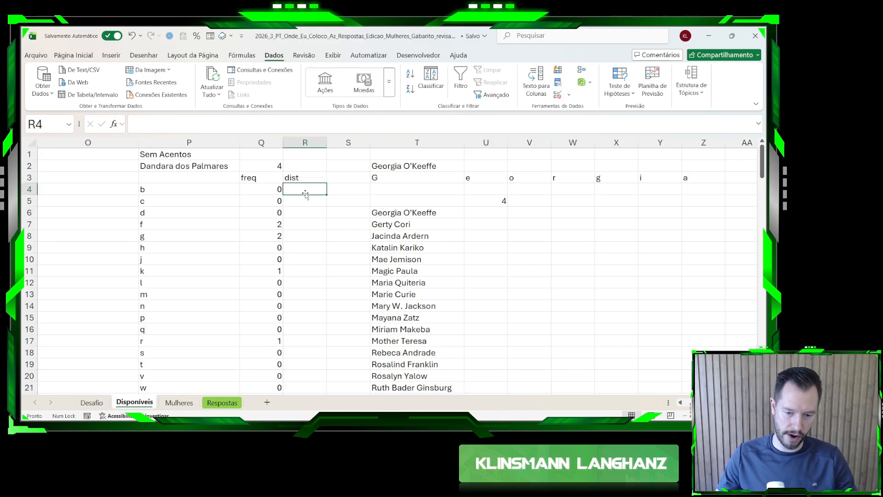
{"action": "left_click", "coordinate": [306, 168]}
{"action": "type", "text": "=c"}
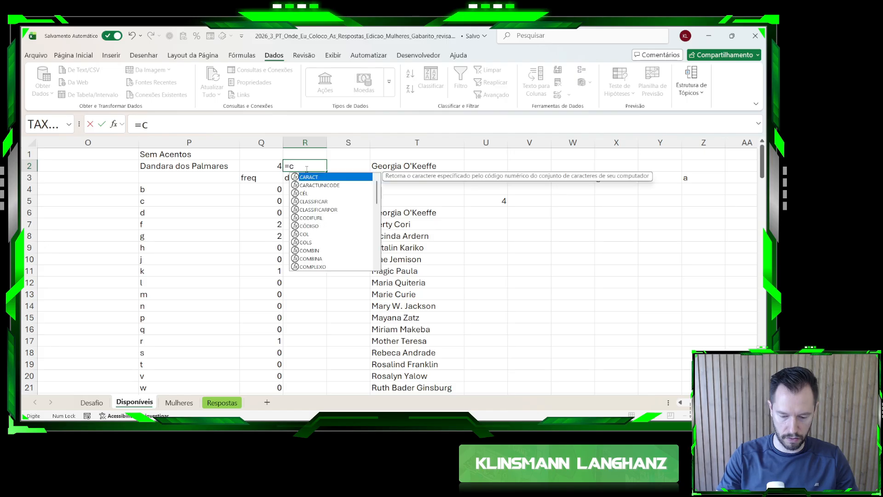
{"action": "type", "text": "ont.se("}
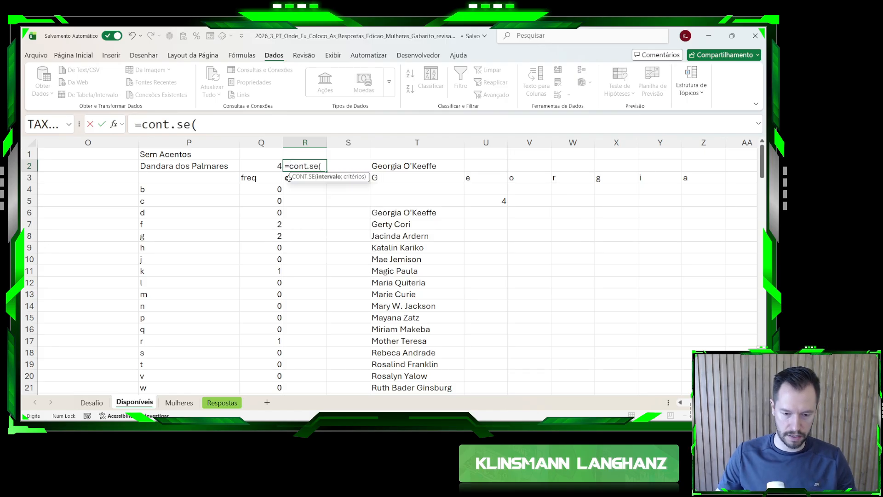
{"action": "left_click", "coordinate": [274, 185]}
{"action": "key", "text": "ctrl+shift+Down"}
{"action": "type", "text": ";"}
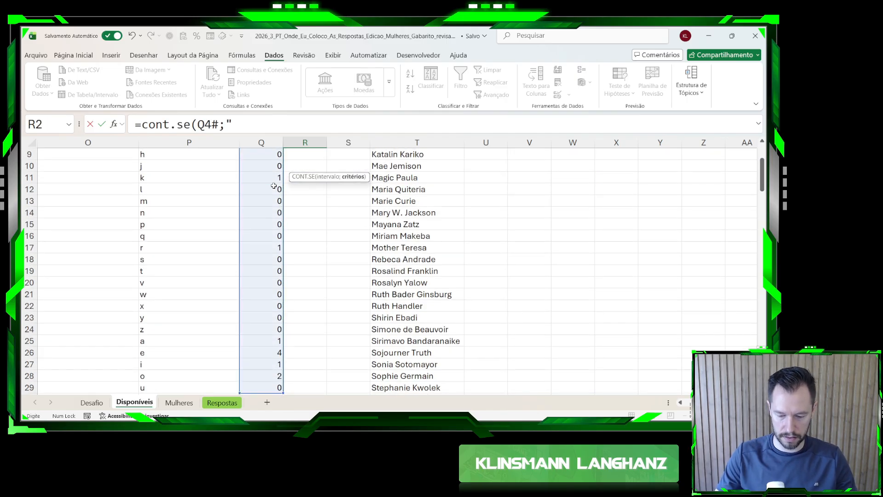
{"action": "type", "text": "\">0\")"}
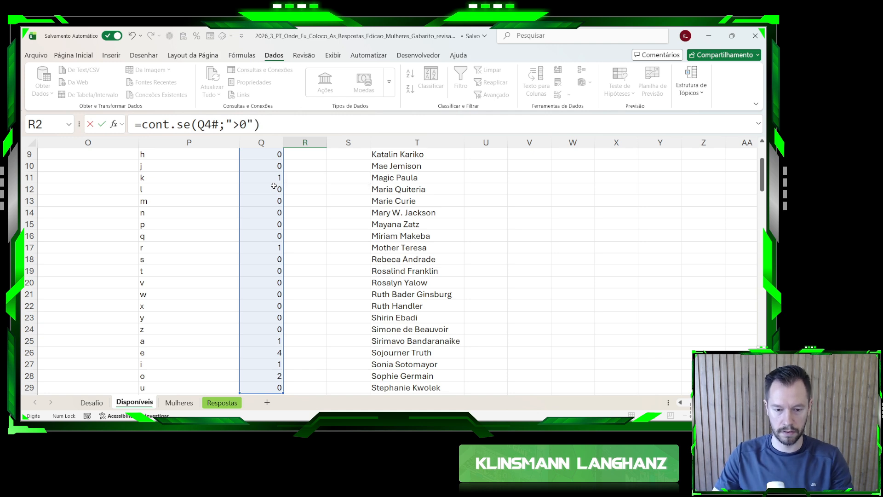
{"action": "key", "text": "Return"}
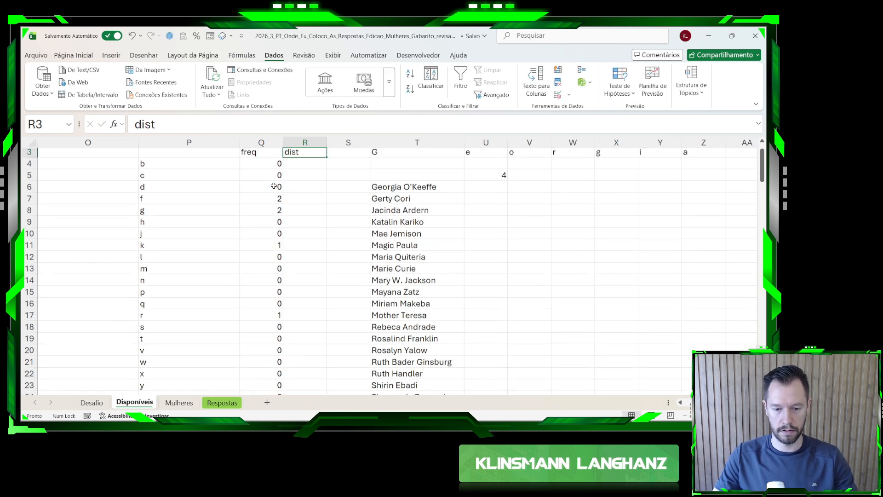
{"action": "scroll", "coordinate": [282, 183], "scroll_direction": "up", "scroll_amount": 1}
{"action": "left_click", "coordinate": [306, 161]}
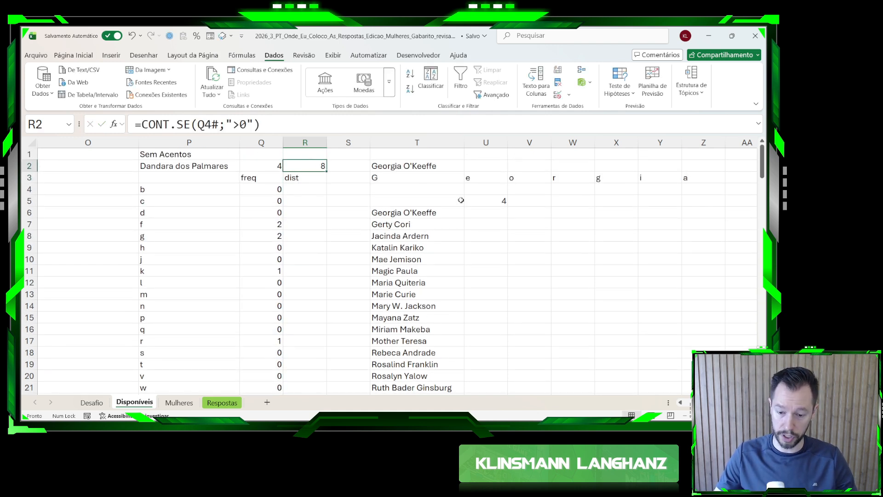
- Link V5 to the distinct-letter count with =R2
{"action": "left_click", "coordinate": [515, 201]}
{"action": "type", "text": "="}
{"action": "left_click", "coordinate": [314, 166]}
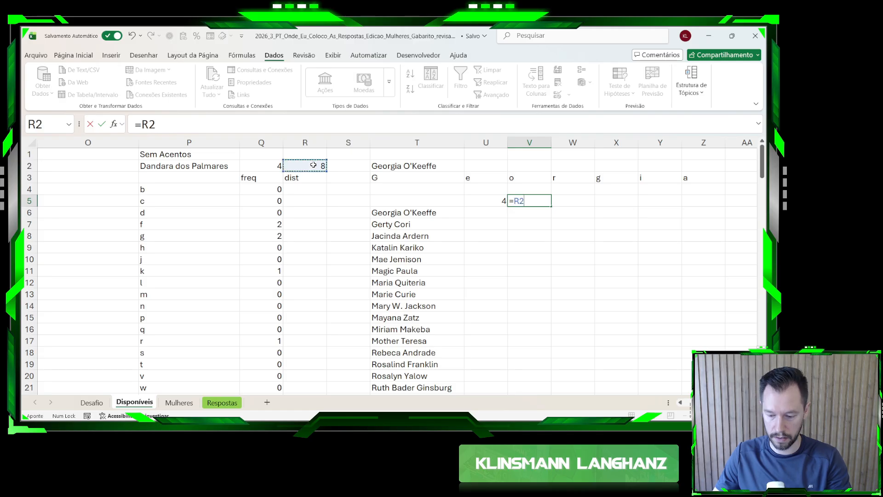
{"action": "key", "text": "Return"}
{"action": "left_click", "coordinate": [572, 201]}
{"action": "type", "text": "="}
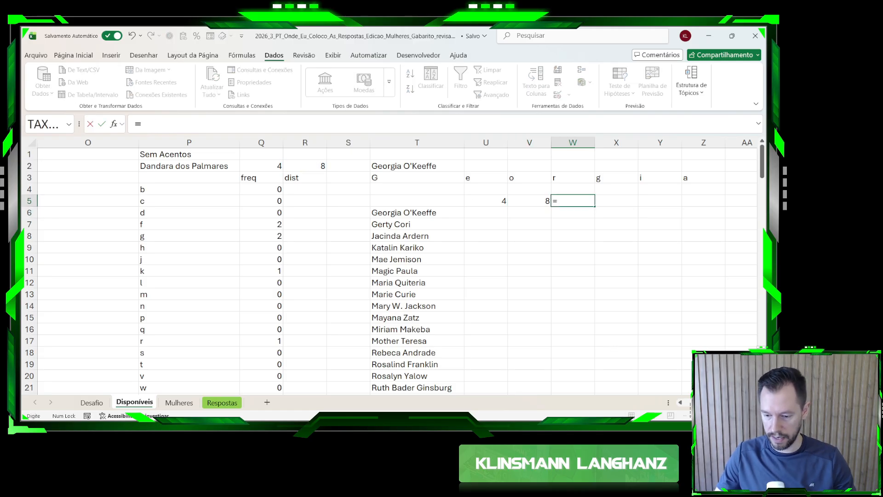
{"action": "key", "text": "Escape"}
{"action": "left_click", "coordinate": [480, 166]}
{"action": "type", "text": "="}
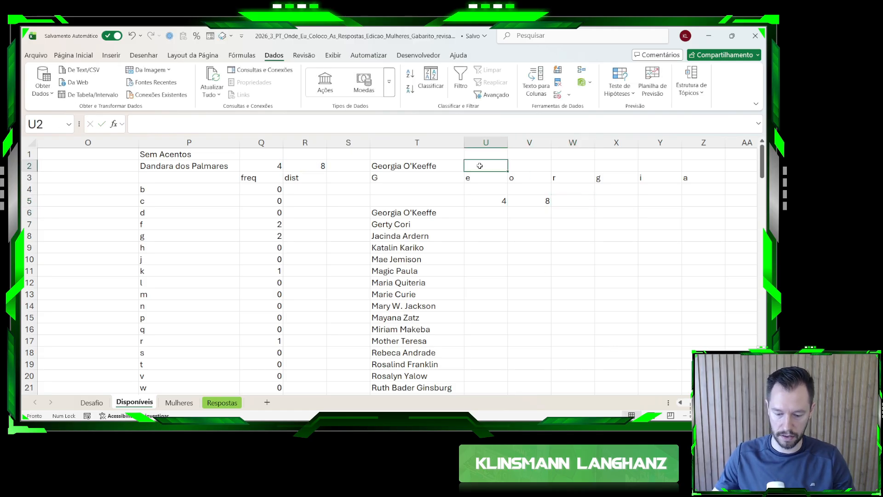
{"action": "type", "text": "núm"}
{"action": "key", "text": "Tab"}
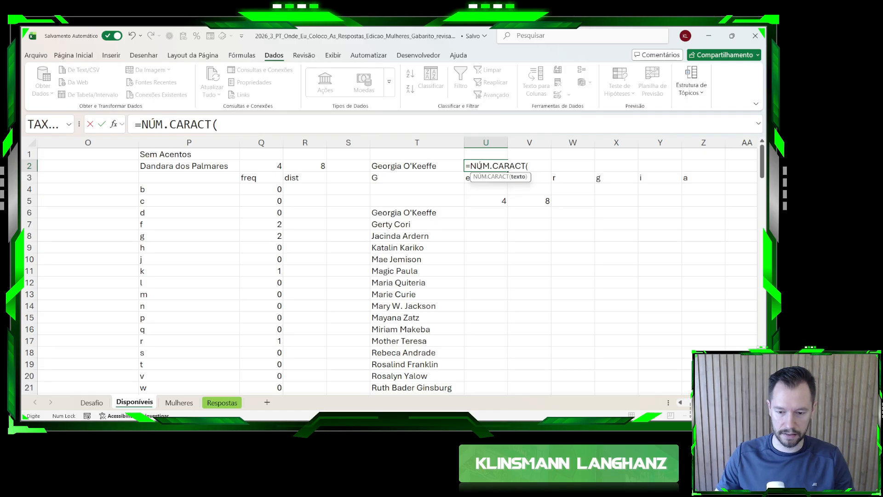
{"action": "key", "text": "Escape"}
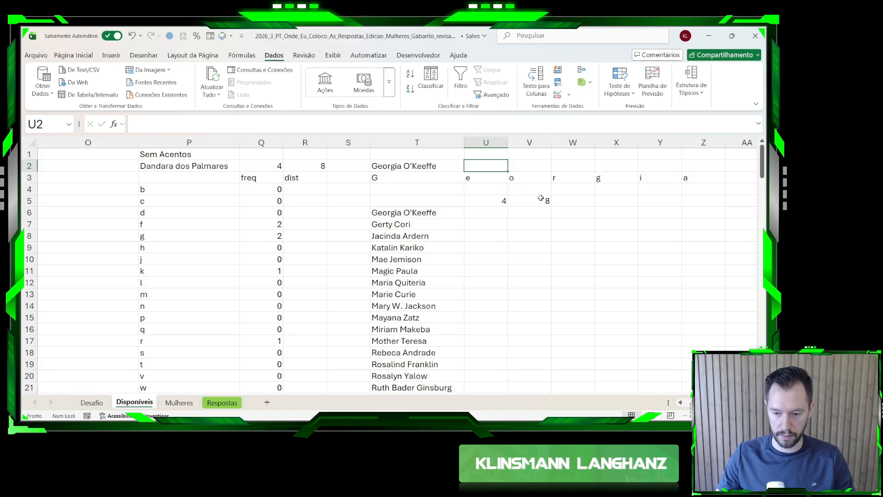
- Calculate the length of the name in U2 with =NÚM.CARACT(T2)
{"action": "left_click", "coordinate": [566, 201]}
{"action": "left_click", "coordinate": [504, 165]}
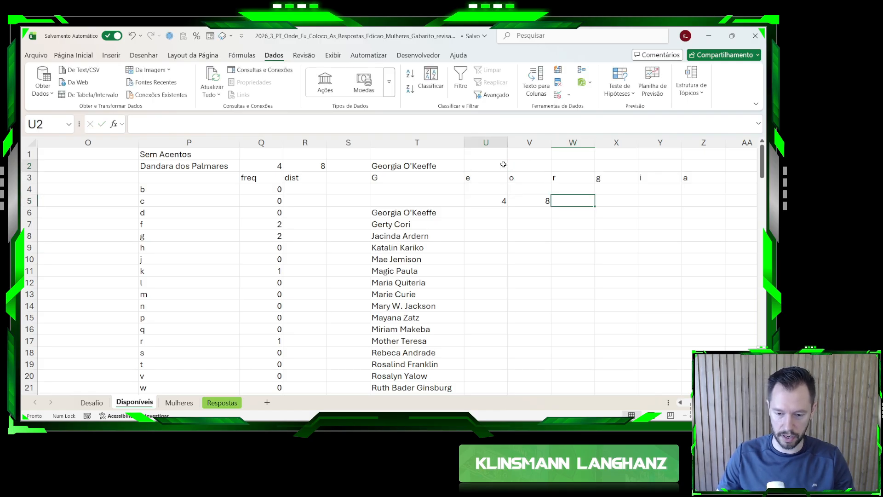
{"action": "type", "text": "=núm"}
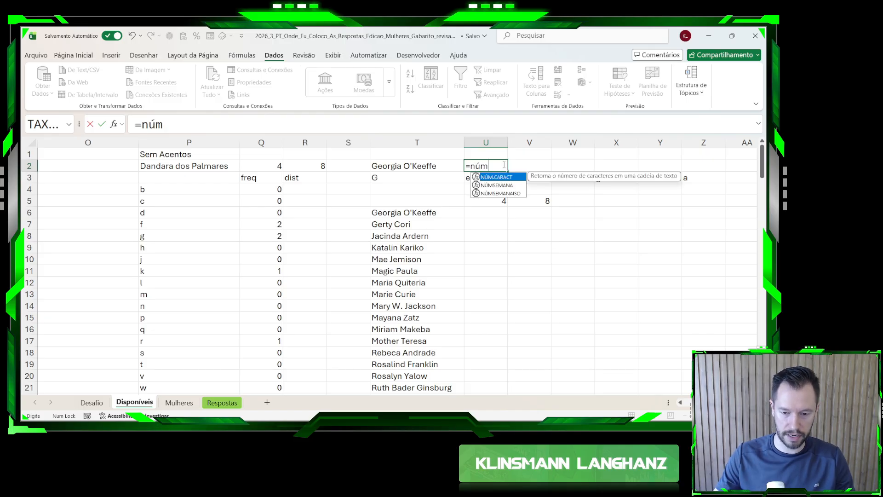
{"action": "key", "text": "Tab"}
{"action": "left_click", "coordinate": [447, 165]}
{"action": "key", "text": "Return"}
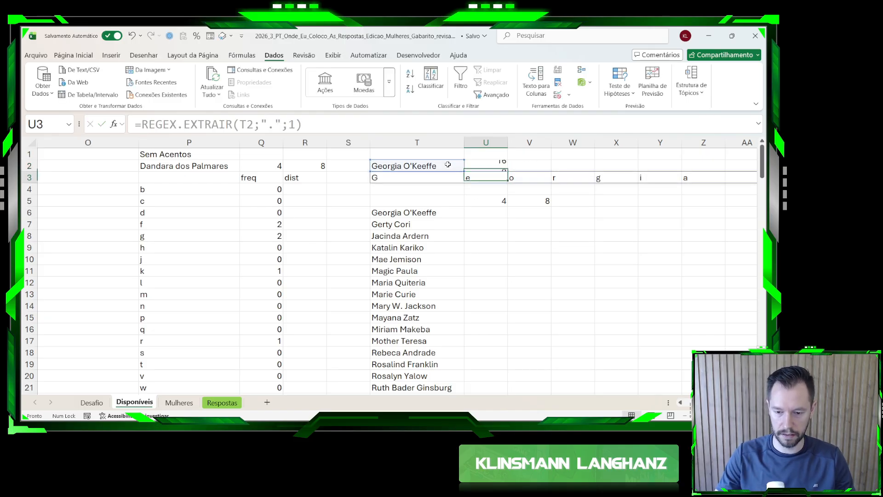
- Link W5 to the name length with =U2
{"action": "key", "text": "Right"}
{"action": "key", "text": "Right"}
{"action": "key", "text": "Down"}
{"action": "key", "text": "Down"}
{"action": "type", "text": "="}
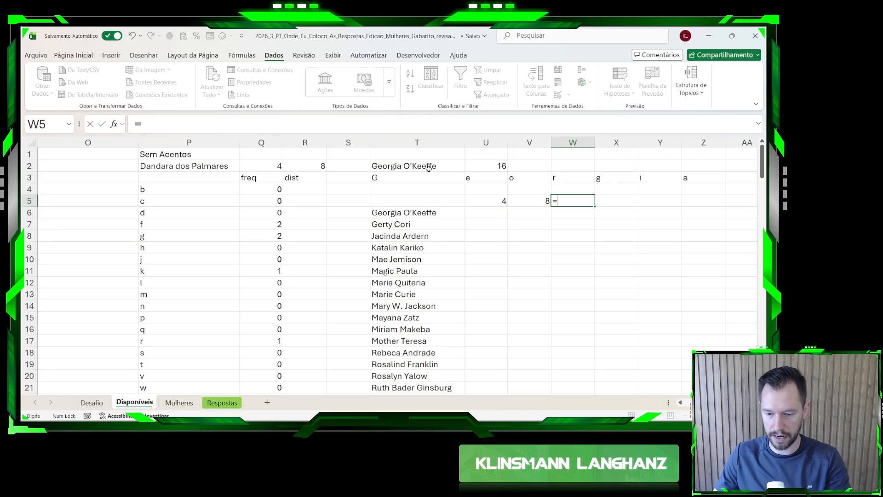
{"action": "left_click", "coordinate": [476, 166]}
{"action": "key", "text": "Return"}
{"action": "left_click_drag", "start_coordinate": [501, 201], "coordinate": [570, 202]}
{"action": "left_click_drag", "start_coordinate": [417, 211], "coordinate": [416, 328]}
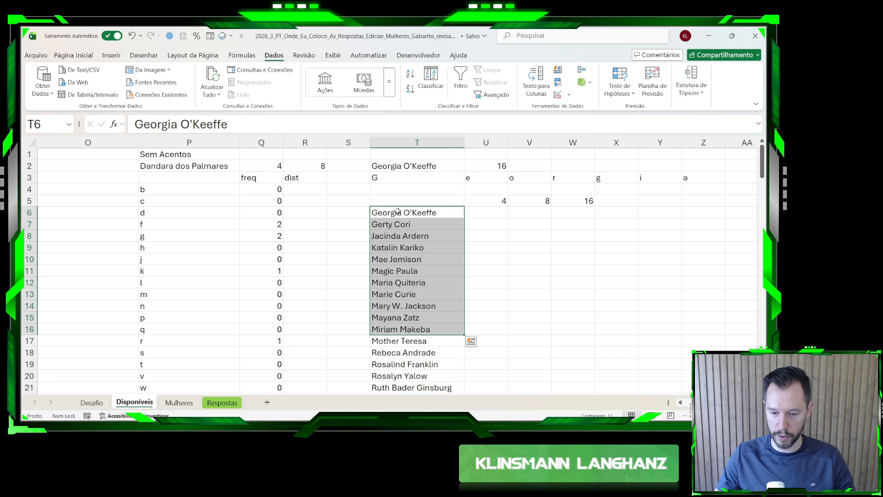
{"action": "left_click", "coordinate": [245, 180]}
{"action": "key", "text": "Up"}
{"action": "key", "text": "Right"}
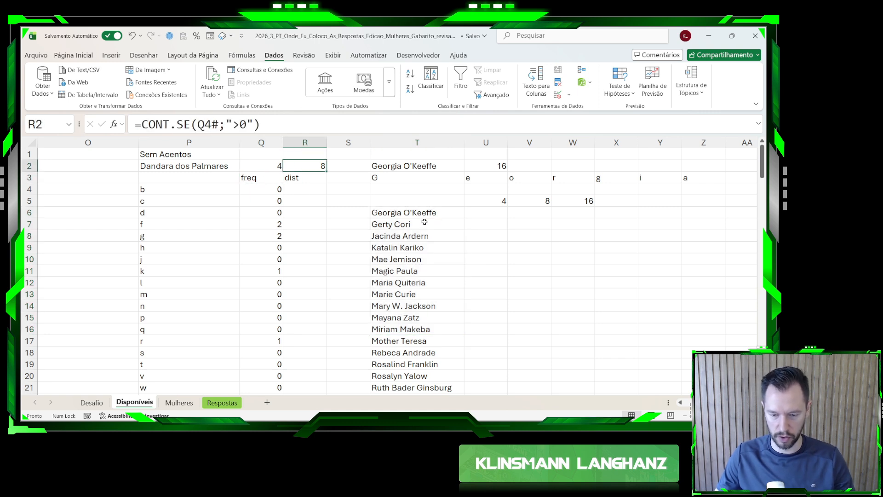
{"action": "left_click_drag", "start_coordinate": [417, 212], "coordinate": [419, 302]}
- Create a what-if data table over T5:W46 with T2 as the column input cell
{"action": "left_click", "coordinate": [419, 302]}
{"action": "key", "text": "ctrl+Down"}
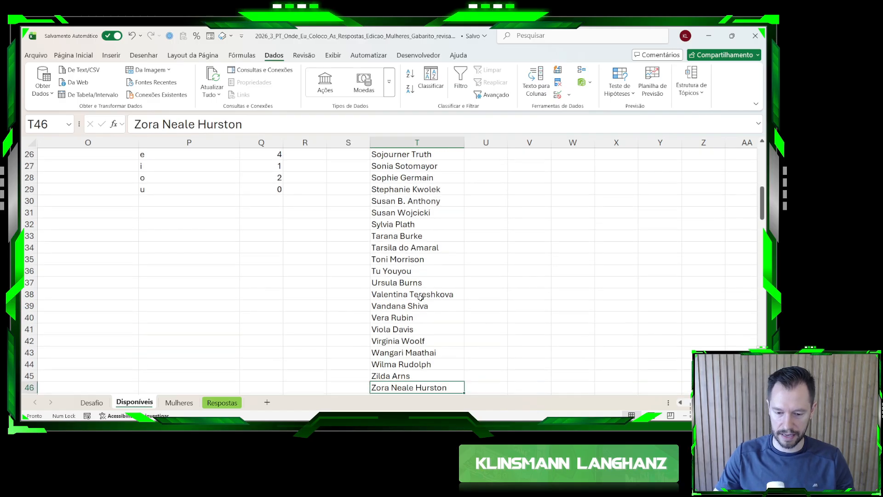
{"action": "key", "text": "ctrl+shift+Up"}
{"action": "key", "text": "shift+Right"}
{"action": "key", "text": "shift+Right"}
{"action": "key", "text": "shift+Right"}
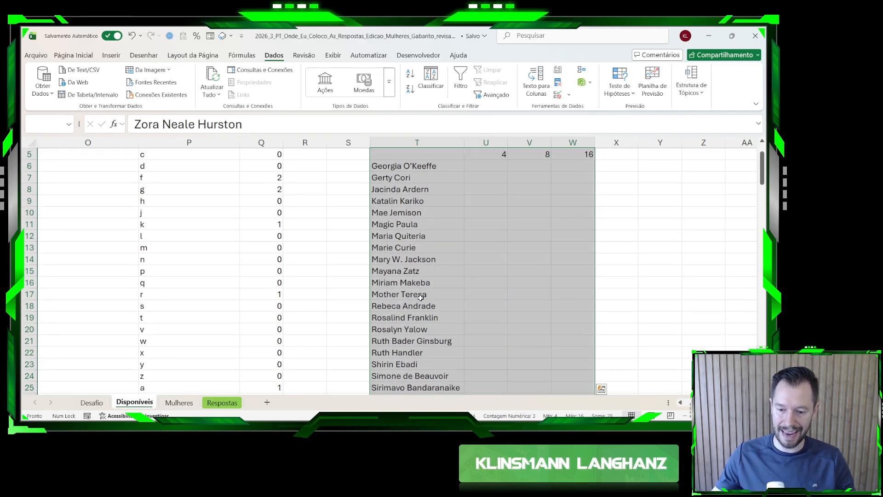
{"action": "key", "text": "shift+Up"}
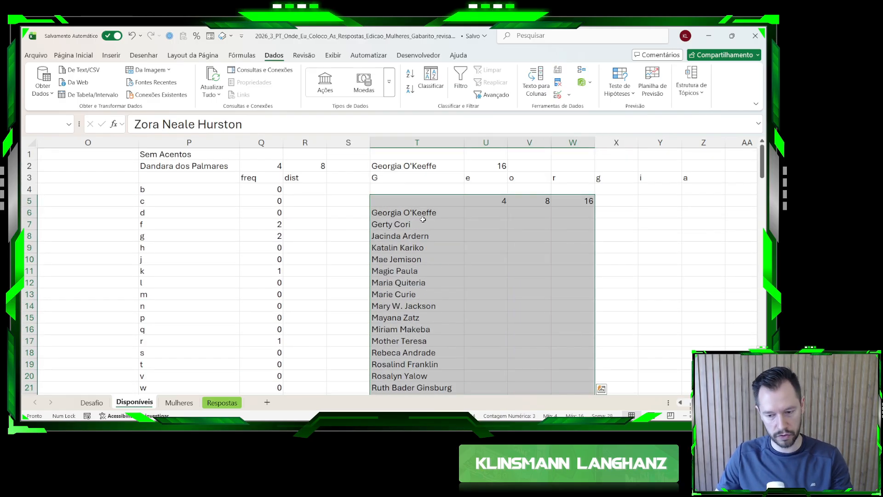
{"action": "key", "text": "alt"}
{"action": "key", "text": "s"}
{"action": "key", "text": "w"}
{"action": "key", "text": "t"}
{"action": "scroll", "coordinate": [423, 220], "scroll_direction": "up", "scroll_amount": 10}
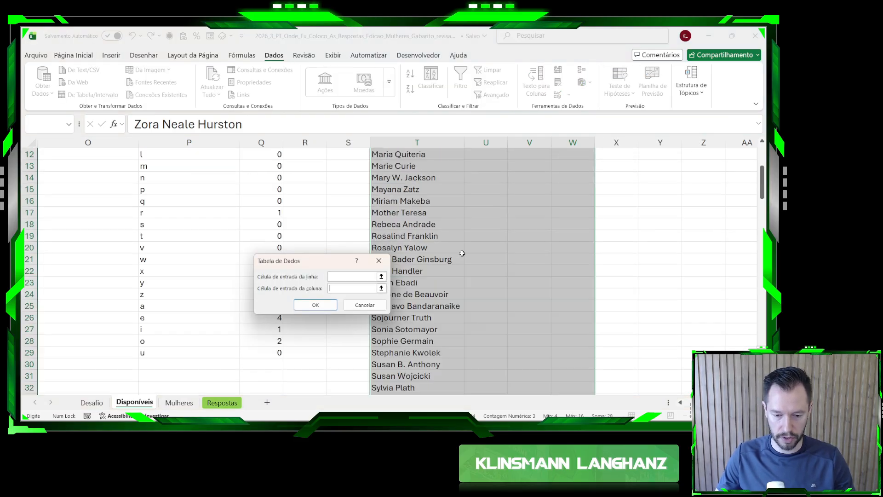
{"action": "left_click", "coordinate": [398, 168]}
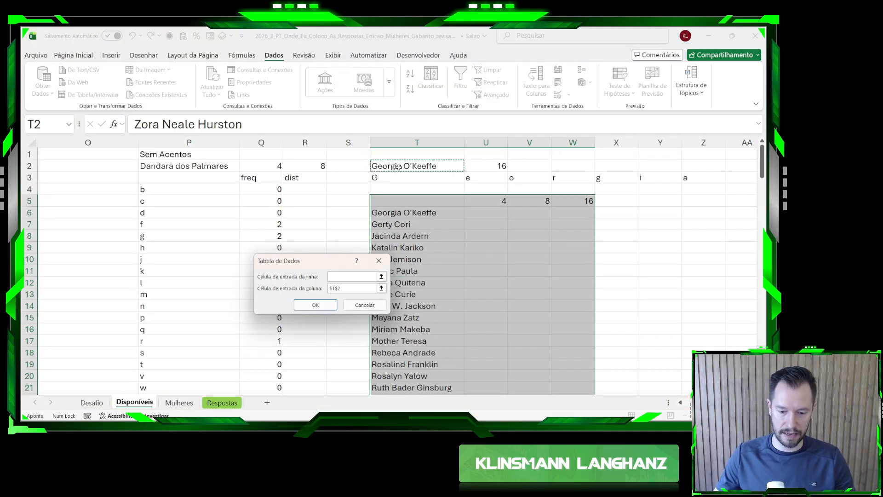
{"action": "key", "text": "Return"}
- Compare the data table's frequency, distinct-letter and length columns with their source cells, and reread the Bônus 5 criteria on the Desafio sheet
{"action": "left_click_drag", "start_coordinate": [488, 212], "coordinate": [487, 282]}
{"action": "left_click", "coordinate": [243, 179]}
{"action": "left_click_drag", "start_coordinate": [534, 212], "coordinate": [541, 318]}
{"action": "left_click", "coordinate": [285, 176]}
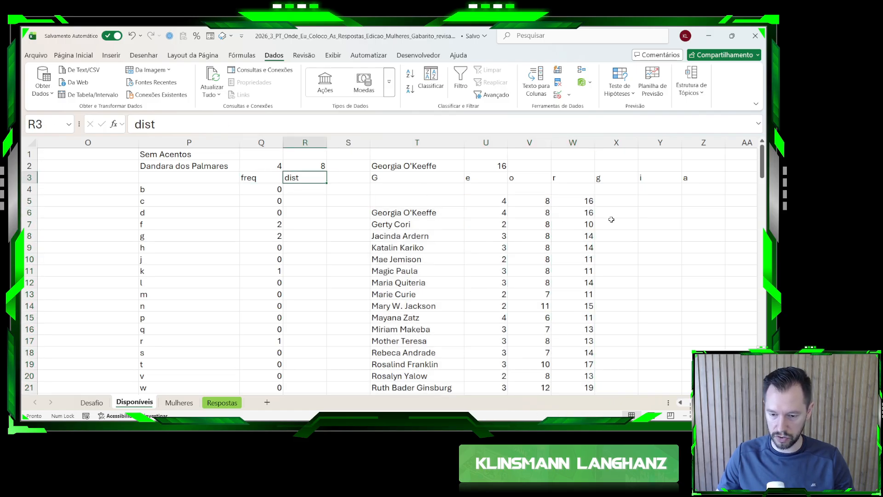
{"action": "left_click_drag", "start_coordinate": [592, 202], "coordinate": [591, 305]}
{"action": "key", "text": "ctrl+bracketleft"}
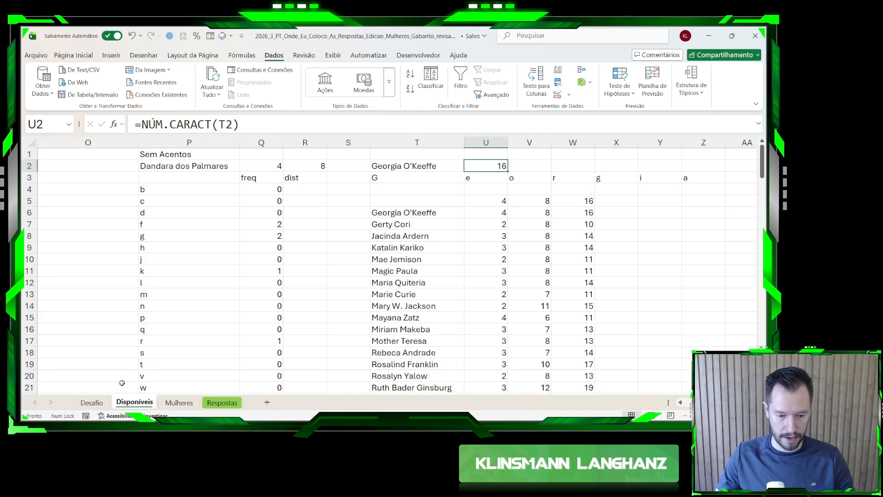
{"action": "left_click", "coordinate": [91, 402]}
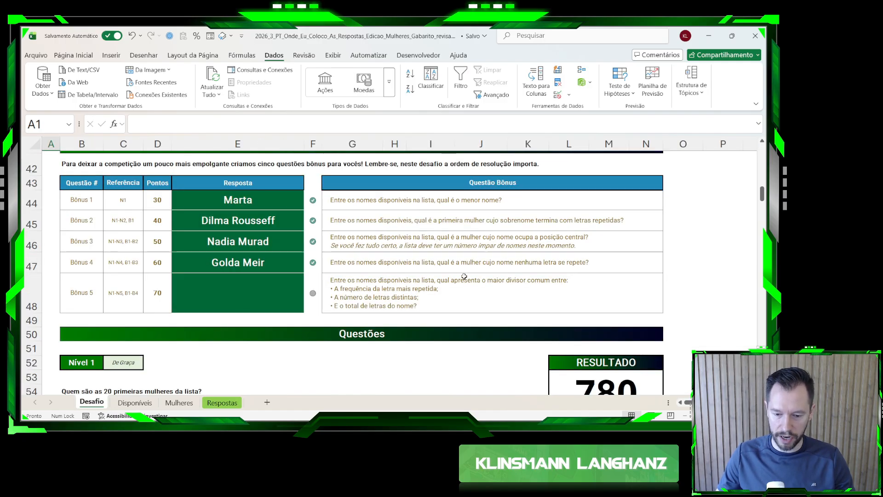
- Calculate the greatest common divisor of the first name's three values in X6 of the Disponíveis sheet with =MDC(U6:W6)
{"action": "left_click", "coordinate": [135, 402]}
{"action": "left_click", "coordinate": [504, 213]}
{"action": "left_click", "coordinate": [602, 212]}
{"action": "type", "text": "=mdc("}
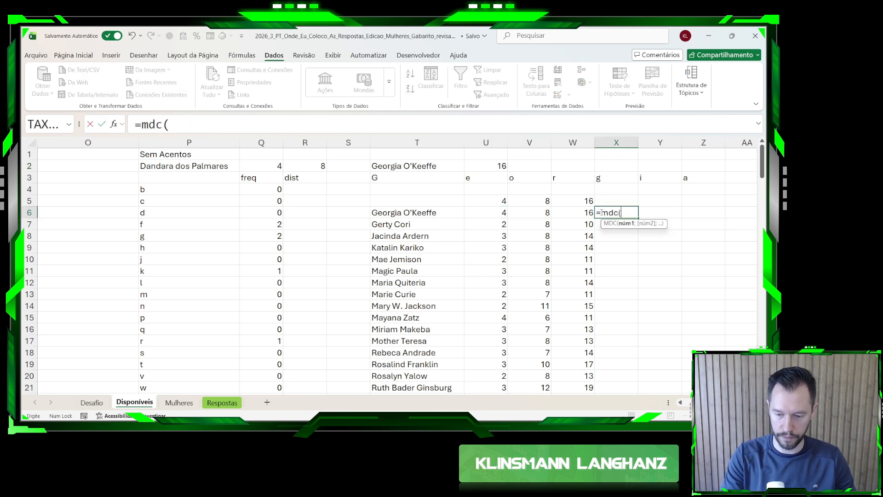
{"action": "key", "text": "Left"}
{"action": "key", "text": "shift+Left"}
{"action": "key", "text": "shift+Left"}
{"action": "key", "text": "ctrl+Return"}
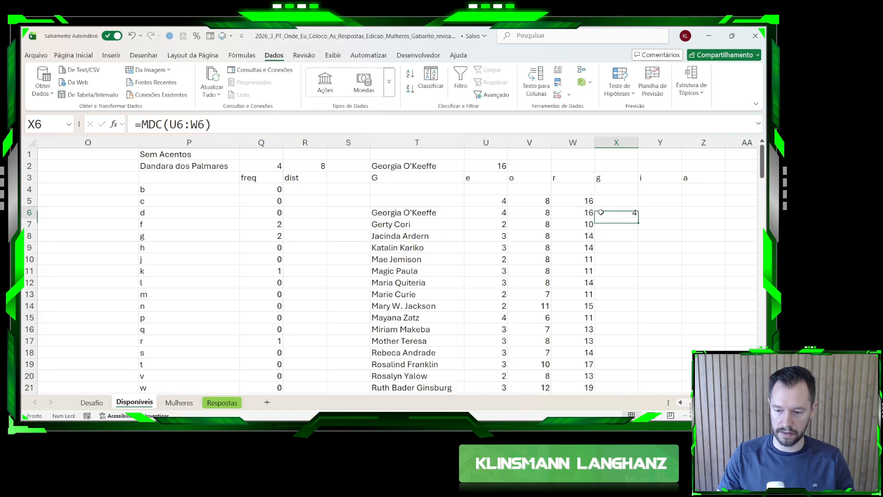
- Copy the MDC formula from X6 down column X to the last name in row 46
{"action": "key", "text": "ctrl+c"}
{"action": "key", "text": "Left"}
{"action": "key", "text": "ctrl+Down"}
{"action": "key", "text": "Right"}
{"action": "key", "text": "ctrl+shift+Up"}
{"action": "key", "text": "ctrl+v"}
{"action": "key", "text": "Up"}
{"action": "key", "text": "ctrl+Up"}
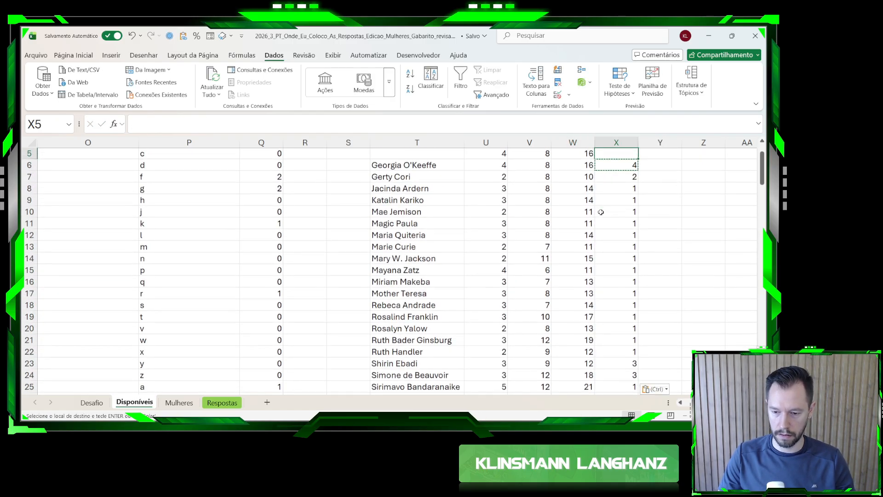
- Examine the divisors in column X to find the name with the highest value
{"action": "key", "text": "ctrl+shift+Down"}
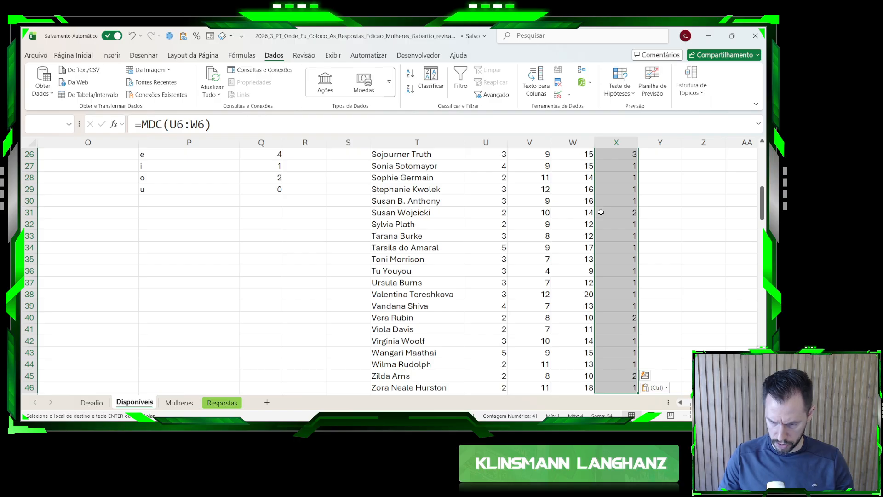
{"action": "scroll", "coordinate": [600, 230], "scroll_direction": "down", "scroll_amount": 2}
{"action": "scroll", "coordinate": [596, 276], "scroll_direction": "up", "scroll_amount": 3}
{"action": "scroll", "coordinate": [597, 282], "scroll_direction": "up", "scroll_amount": 8}
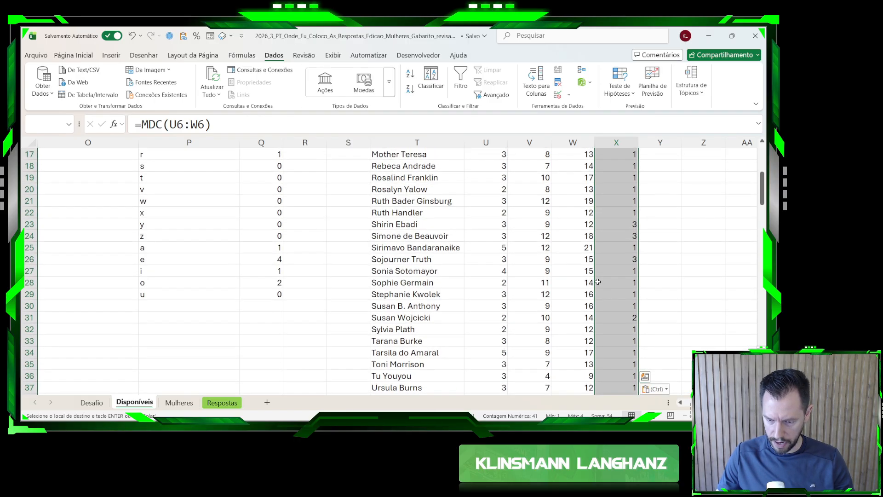
{"action": "left_click", "coordinate": [420, 215]}
{"action": "key", "text": "Escape"}
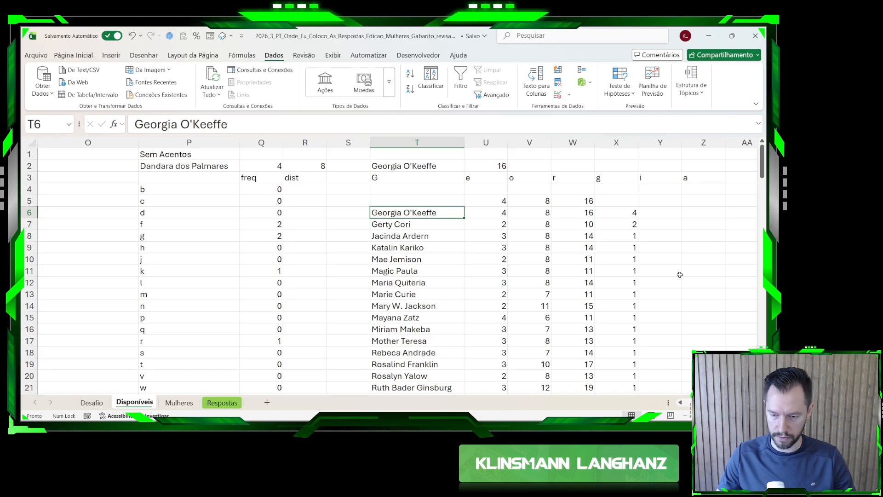
{"action": "left_click", "coordinate": [658, 211]}
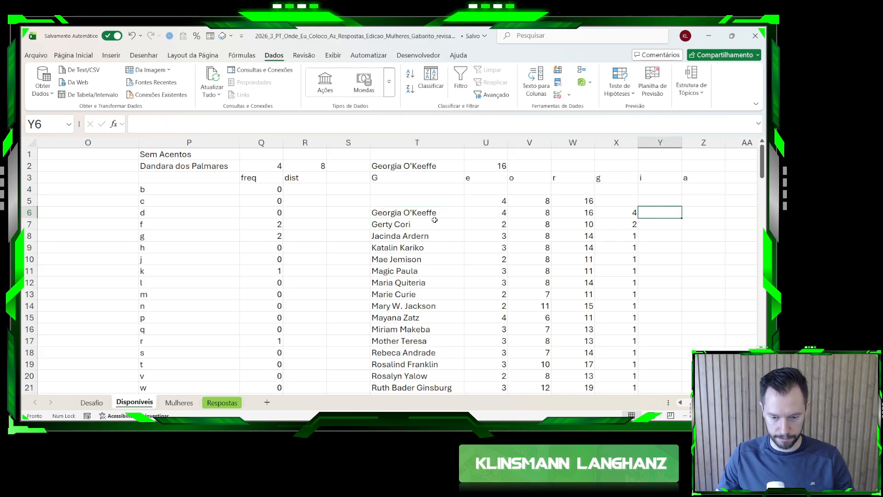
- Try Georgia O'Keeffe from T6 as the Bônus 5 answer in E48 of the Desafio sheet
{"action": "left_click", "coordinate": [386, 212]}
{"action": "key", "text": "ctrl+c"}
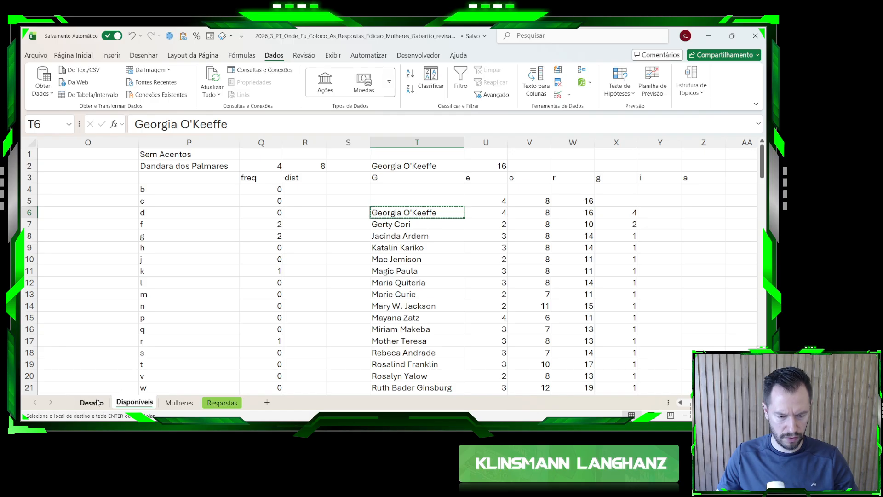
{"action": "left_click", "coordinate": [92, 403]}
{"action": "left_click", "coordinate": [221, 297]}
{"action": "key", "text": "ctrl+v"}
{"action": "key", "text": "Escape"}
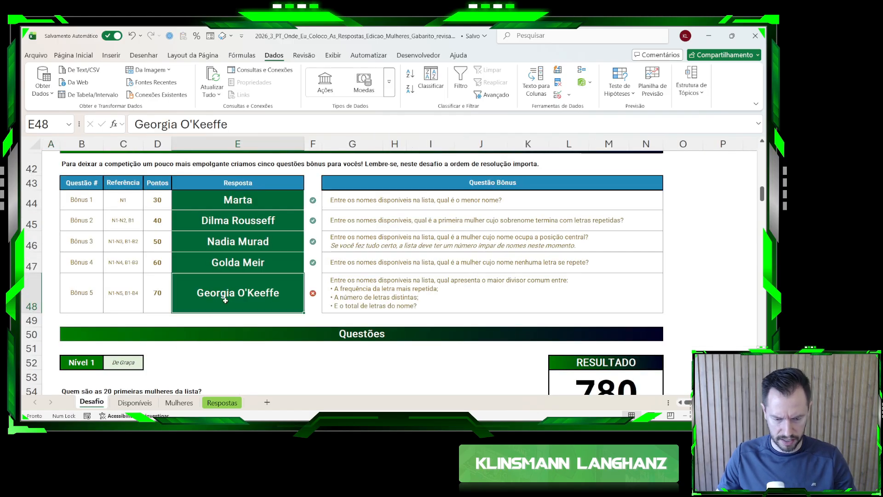
- Recheck the name lists and divisor results on Disponíveis against the Bônus 5 question and the rules on accents, spaces and punctuation on Desafio
{"action": "key", "text": "ctrl+Page_Down"}
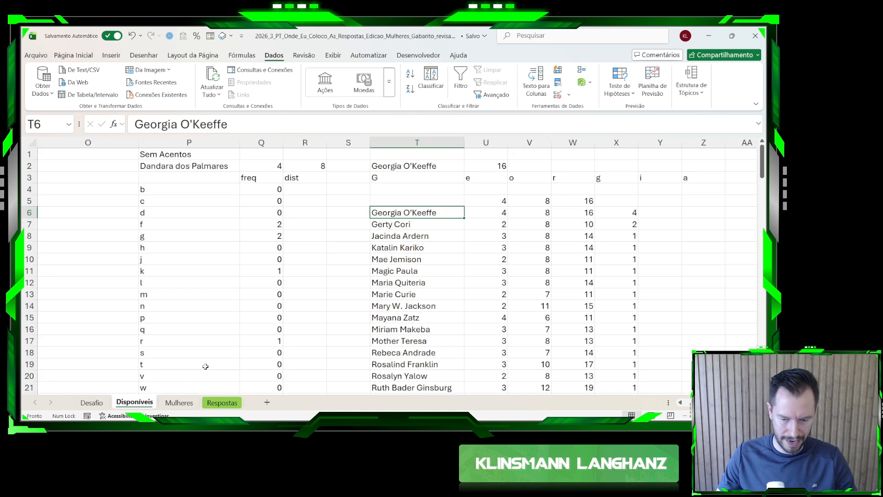
{"action": "scroll", "coordinate": [397, 264], "scroll_direction": "left", "scroll_amount": 6}
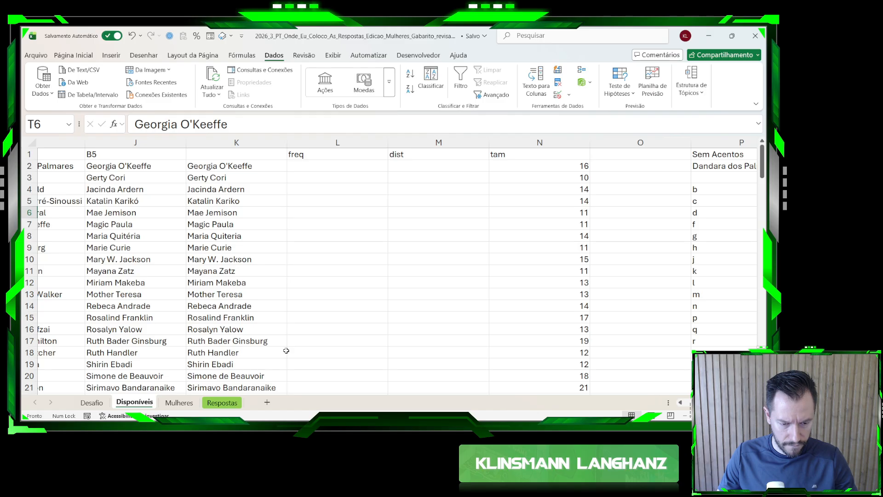
{"action": "left_click", "coordinate": [91, 402]}
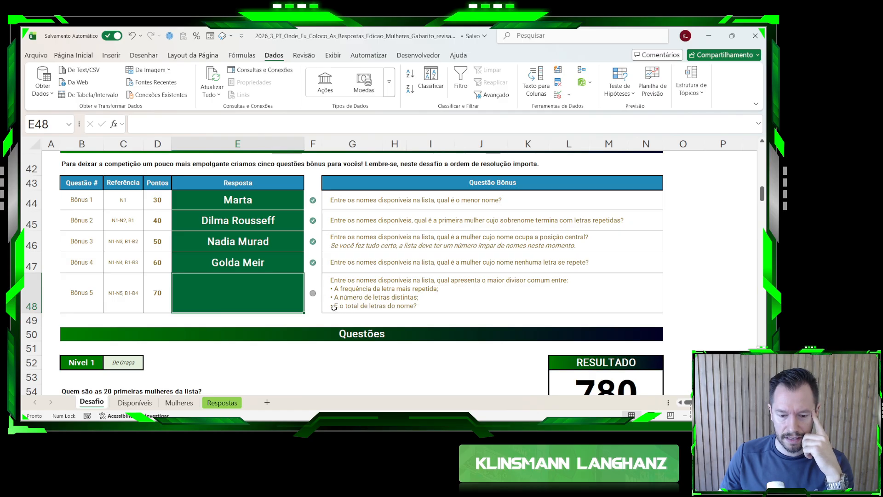
{"action": "scroll", "coordinate": [334, 308], "scroll_direction": "up", "scroll_amount": 4}
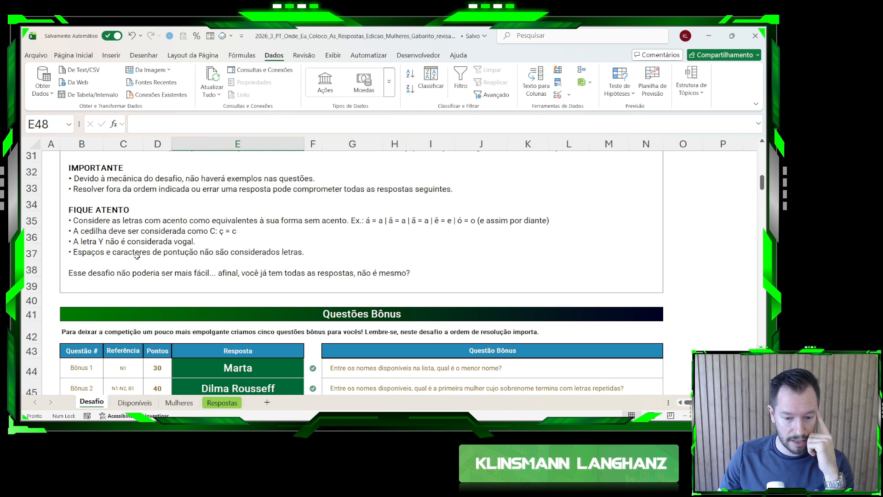
{"action": "left_click", "coordinate": [148, 401]}
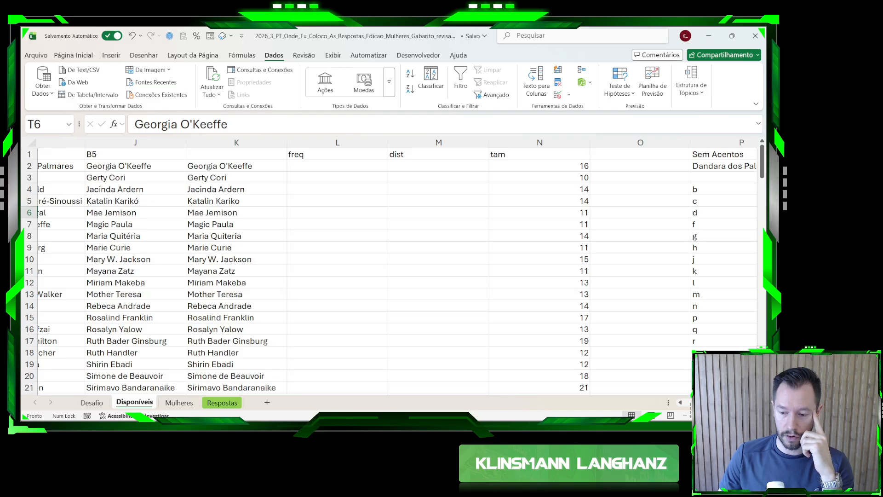
{"action": "scroll", "coordinate": [397, 272], "scroll_direction": "right", "scroll_amount": 10}
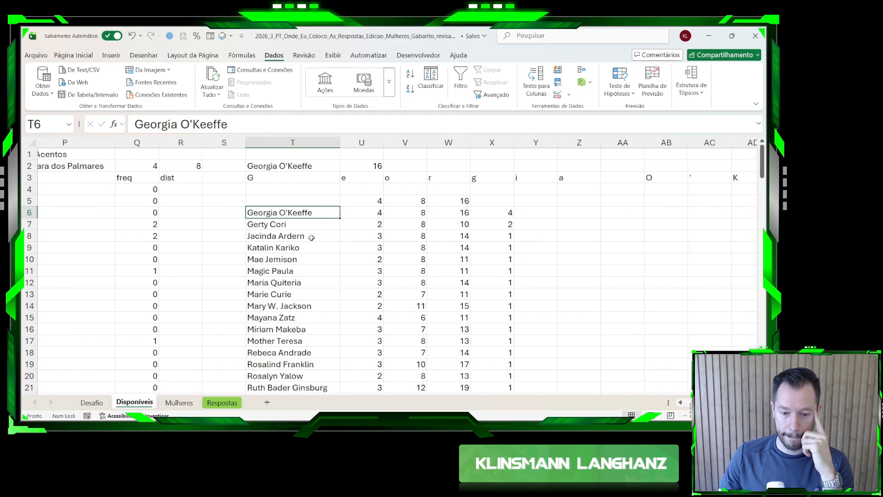
{"action": "scroll", "coordinate": [293, 213], "scroll_direction": "down", "scroll_amount": 12}
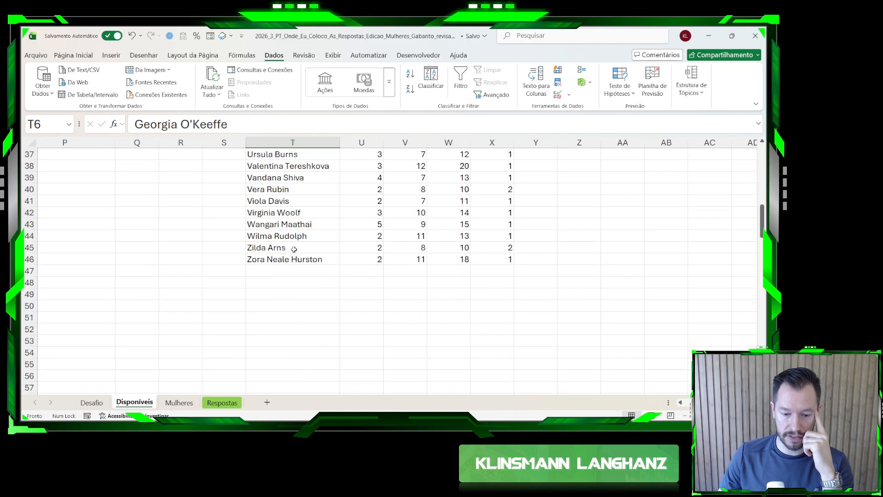
{"action": "scroll", "coordinate": [289, 274], "scroll_direction": "up", "scroll_amount": 12}
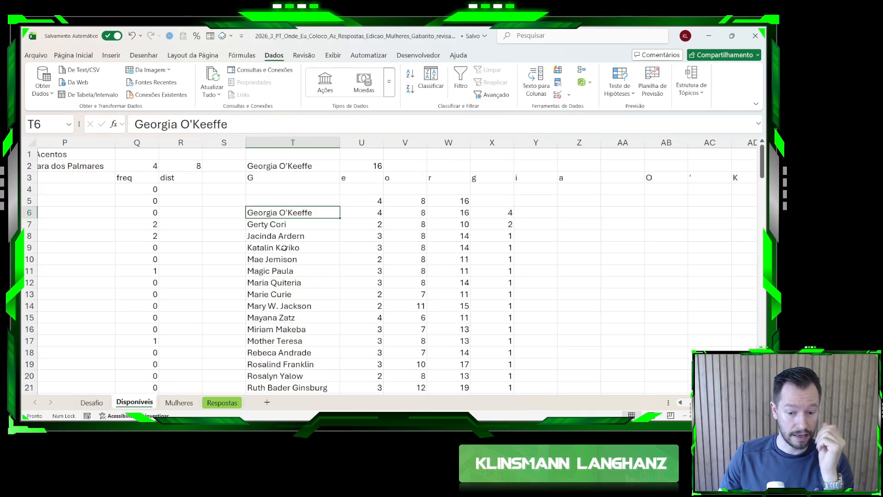
{"action": "scroll", "coordinate": [294, 232], "scroll_direction": "down", "scroll_amount": 14}
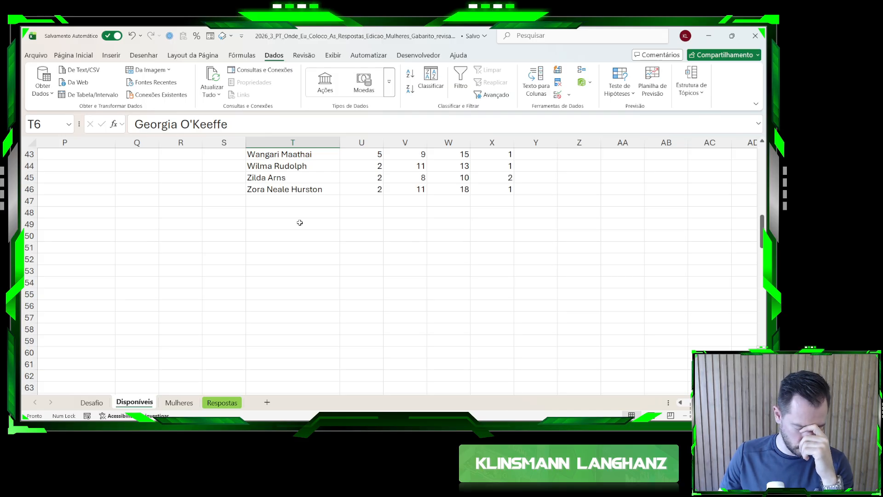
{"action": "left_click", "coordinate": [300, 223]}
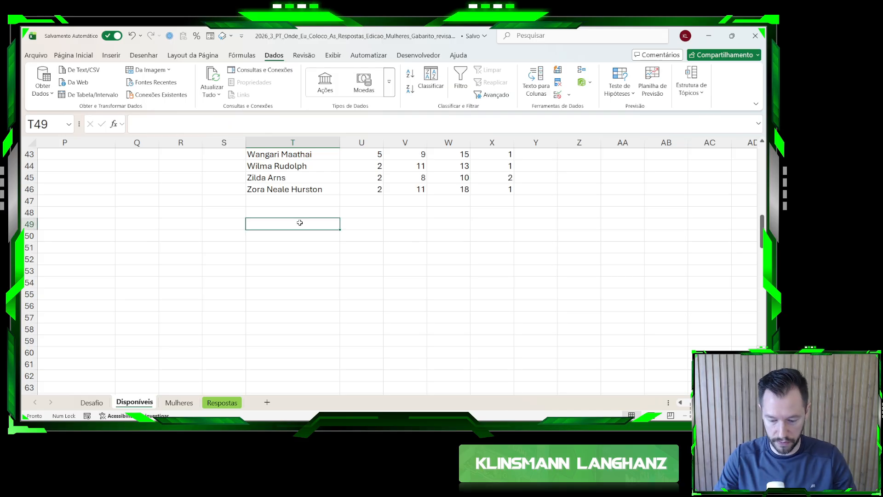
{"action": "type", "text": "="}
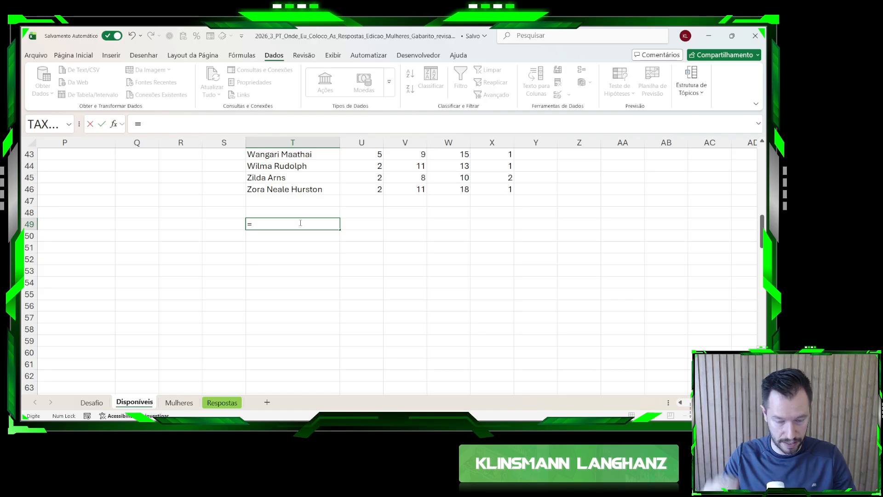
{"action": "key", "text": "Escape"}
{"action": "scroll", "coordinate": [294, 239], "scroll_direction": "up", "scroll_amount": 3}
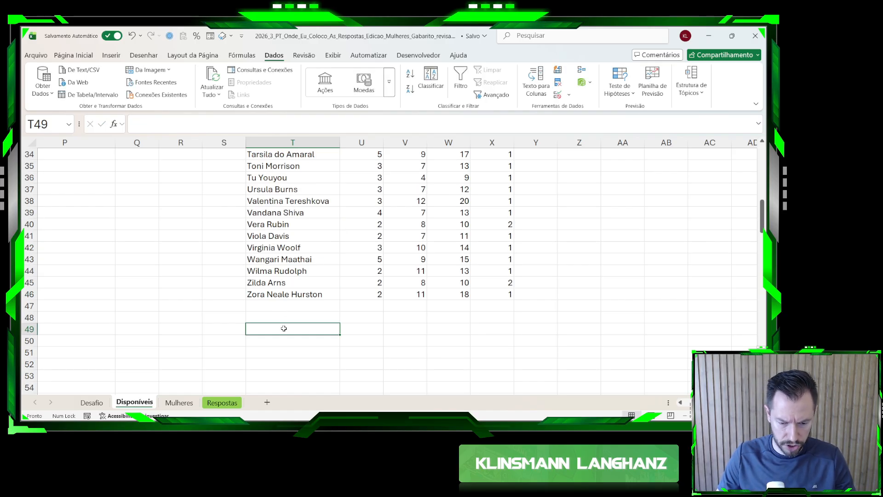
- Join all the names in T6:T46 into one text string in T49 with CONCAT
{"action": "type", "text": "="}
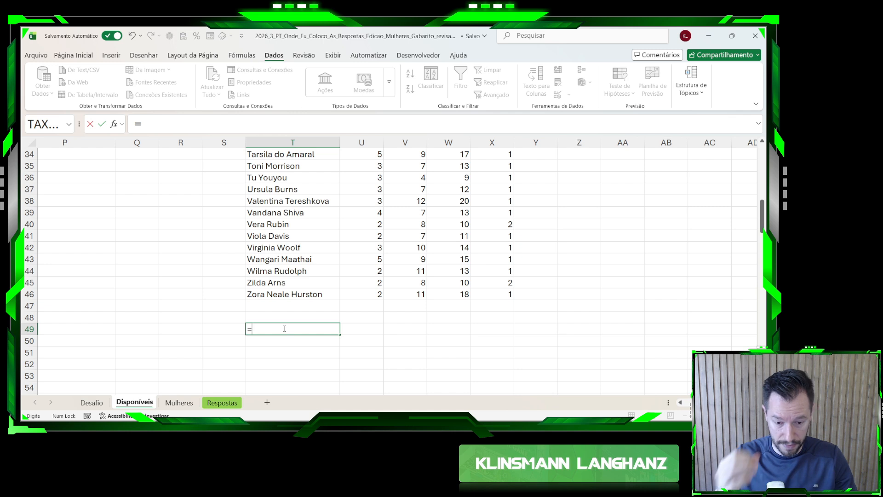
{"action": "type", "text": "c"}
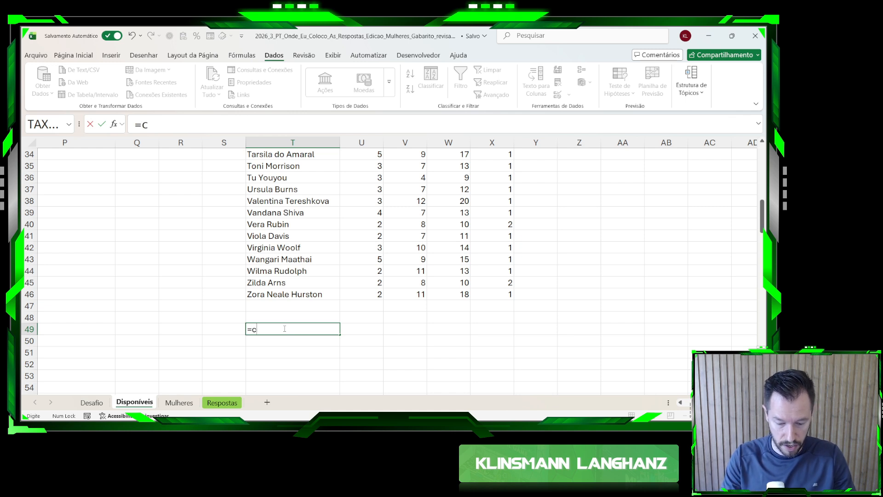
{"action": "type", "text": "oncat("}
{"action": "key", "text": "Up"}
{"action": "key", "text": "Up"}
{"action": "key", "text": "Up"}
{"action": "key", "text": "ctrl+shift+Up"}
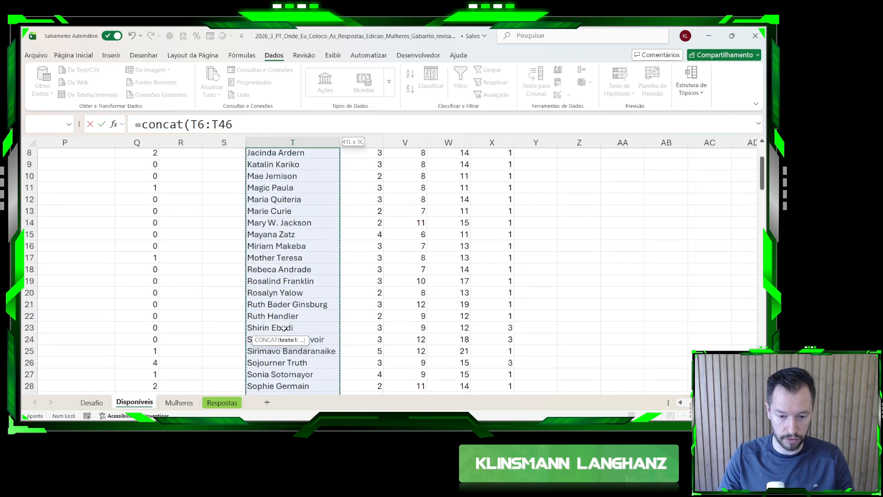
{"action": "key", "text": "Return"}
- Split the joined text in T49 into single characters from T50 with REGEX.EXTRAIR, using pattern "." and return mode 1
{"action": "type", "text": "="}
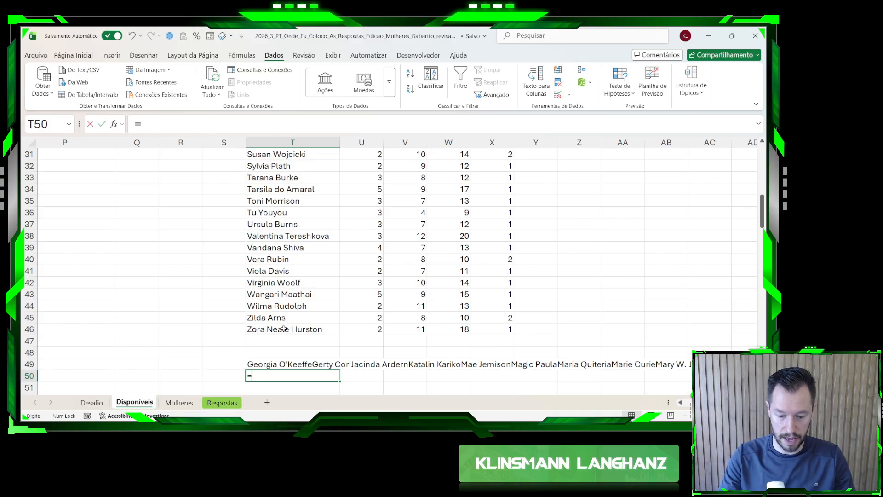
{"action": "type", "text": "reg"}
{"action": "key", "text": "Tab"}
{"action": "key", "text": "Up"}
{"action": "type", "text": ";\".\";1"}
{"action": "key", "text": "Return"}
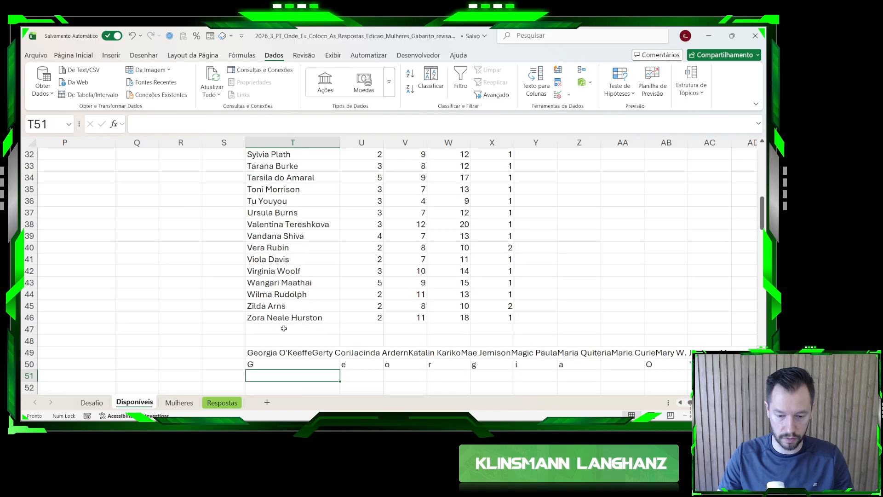
- Stack the spilled characters of T50# into a single column from T51 with PARACOL
{"action": "type", "text": "=paracol("}
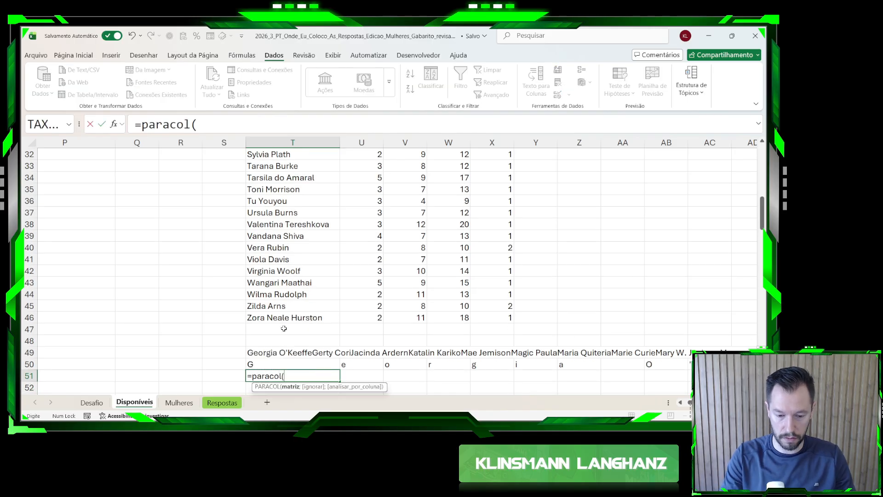
{"action": "left_click", "coordinate": [262, 364]}
{"action": "type", "text": "#"}
{"action": "key", "text": "ctrl+Return"}
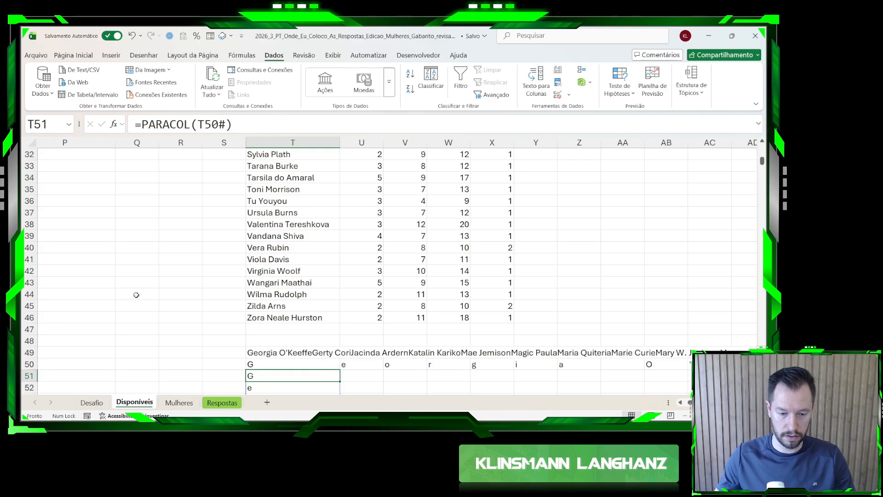
- Reduce the T51 character column to a sorted list of distinct values by wrapping its formula in CLASSIFICAR and ÚNICO
{"action": "left_click", "coordinate": [142, 123]}
{"action": "type", "text": "classificar"}
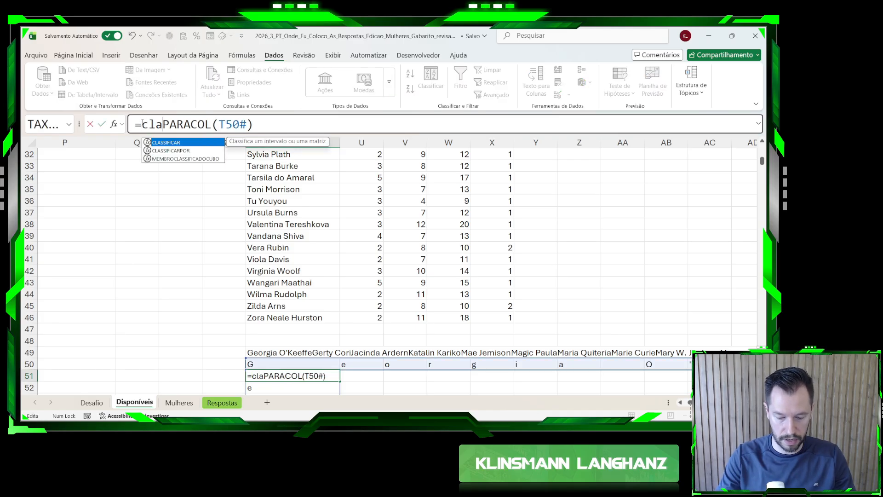
{"action": "type", "text": "(único("}
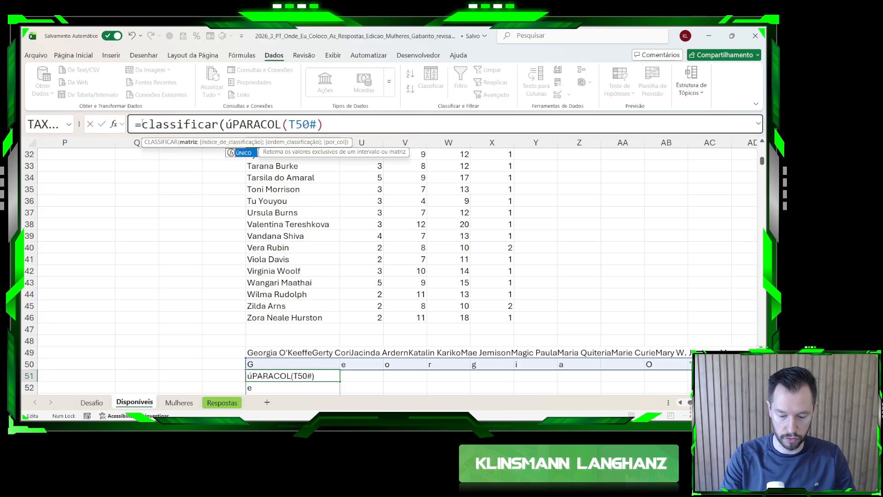
{"action": "type", "text": "))"}
{"action": "key", "text": "Return"}
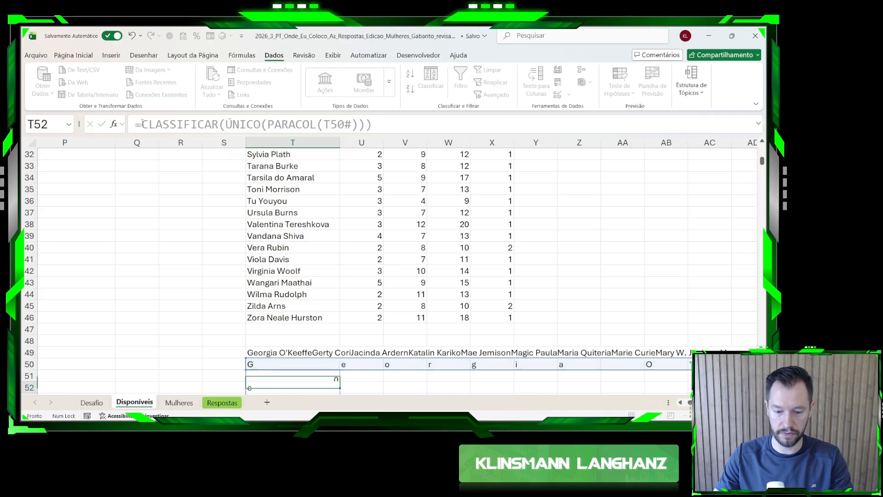
- Examine the sorted distinct characters from T51 down for entries that are not letters
{"action": "key", "text": "Up"}
{"action": "key", "text": "ctrl+Down"}
{"action": "scroll", "coordinate": [281, 276], "scroll_direction": "up", "scroll_amount": 6}
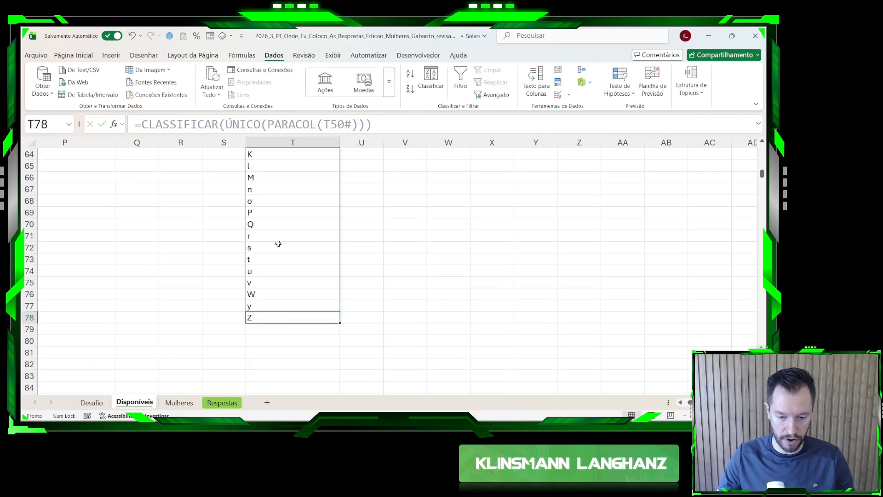
{"action": "left_click", "coordinate": [267, 307]}
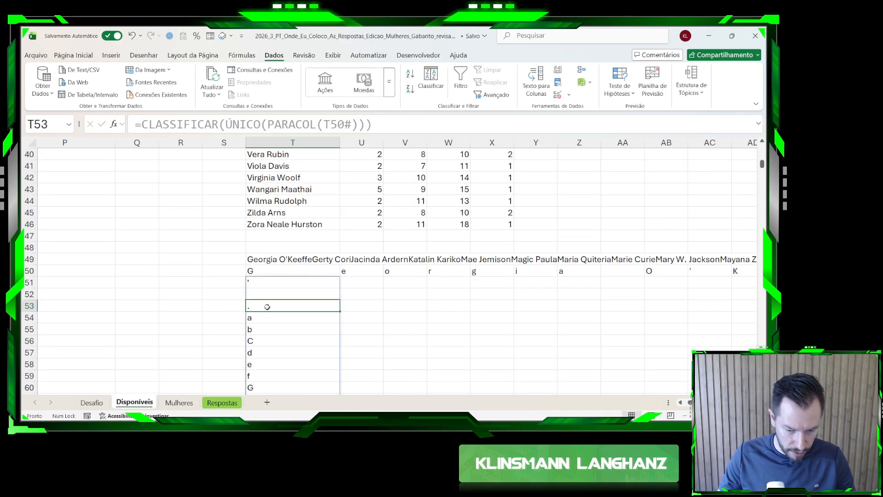
{"action": "left_click_drag", "start_coordinate": [267, 300], "coordinate": [266, 284]}
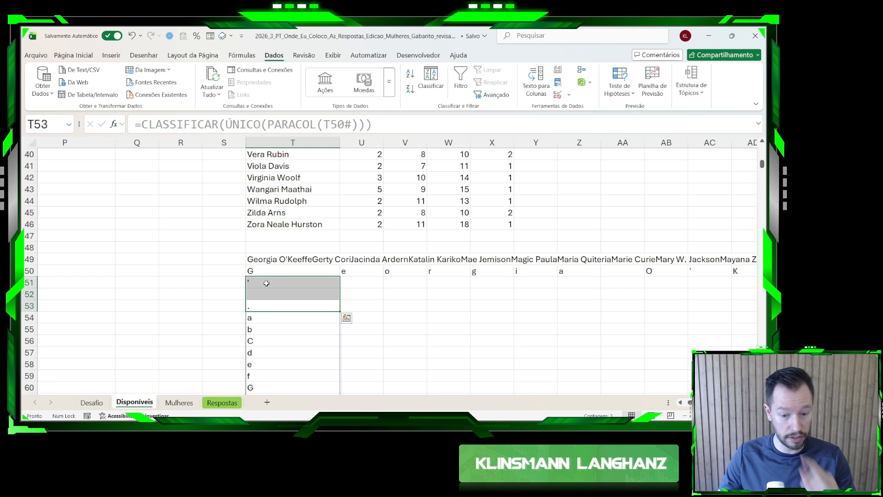
{"action": "left_click", "coordinate": [259, 272]}
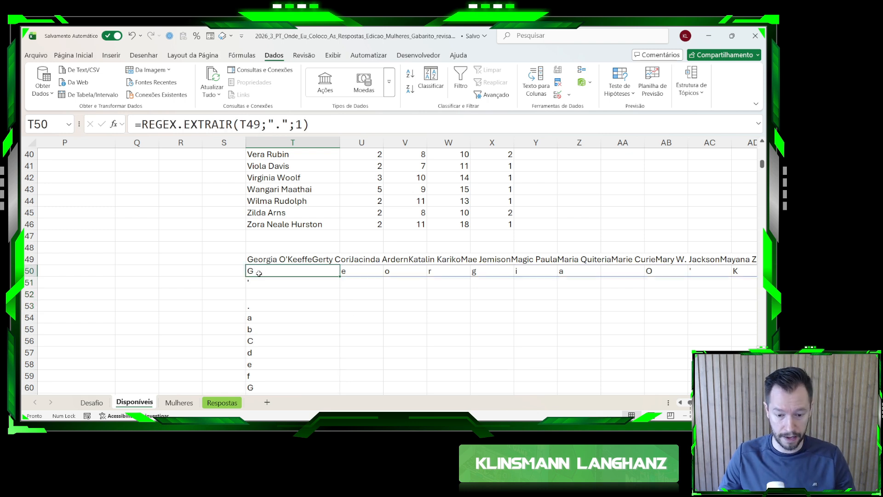
{"action": "left_click_drag", "start_coordinate": [261, 259], "coordinate": [266, 318]}
{"action": "left_click_drag", "start_coordinate": [262, 282], "coordinate": [265, 303]}
{"action": "scroll", "coordinate": [266, 294], "scroll_direction": "up", "scroll_amount": 1}
- Remove every apostrophe from the names in T6:T46 by replacing it with nothing
{"action": "left_click", "coordinate": [269, 256]}
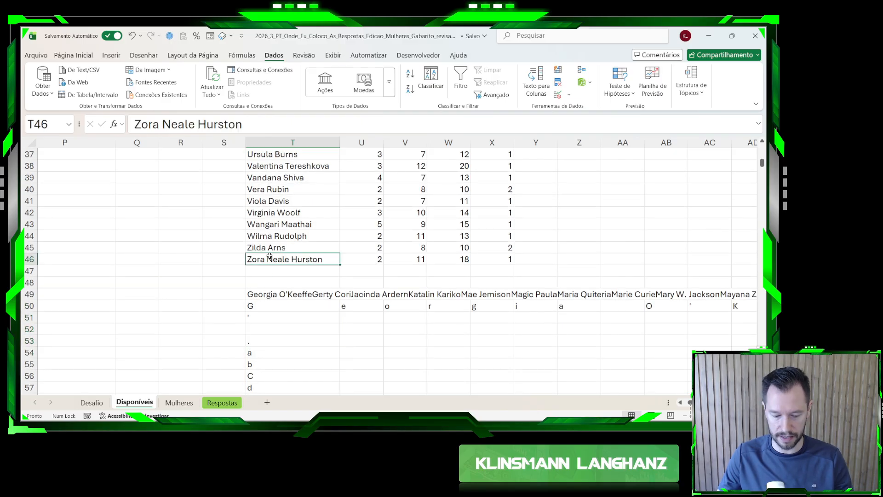
{"action": "scroll", "coordinate": [270, 258], "scroll_direction": "up", "scroll_amount": 12}
{"action": "left_click", "coordinate": [270, 214], "text": "shift"}
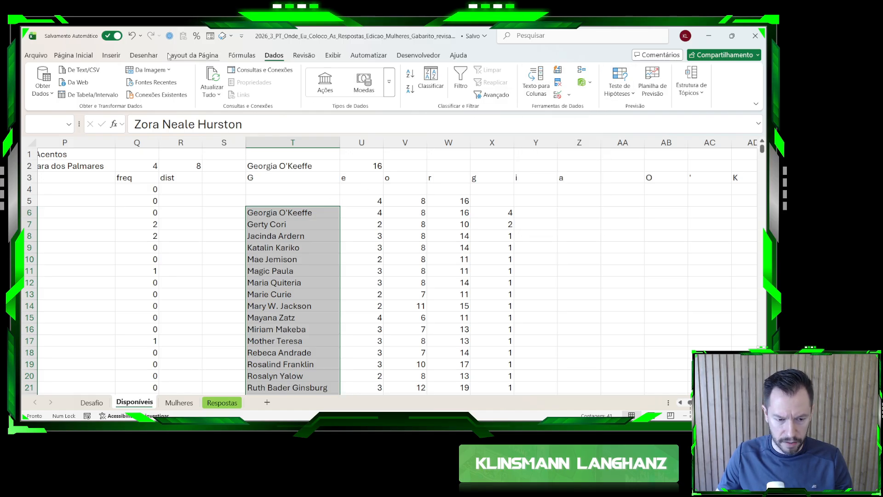
{"action": "left_click", "coordinate": [69, 56]}
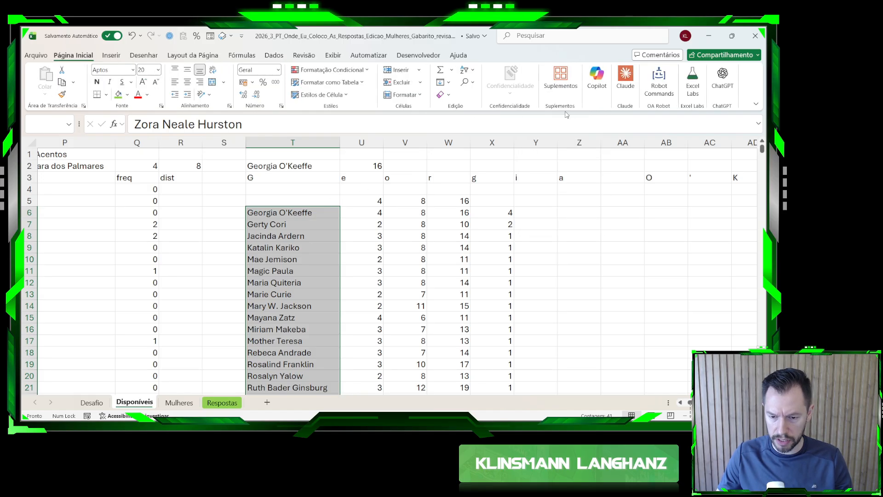
{"action": "left_click", "coordinate": [467, 82]}
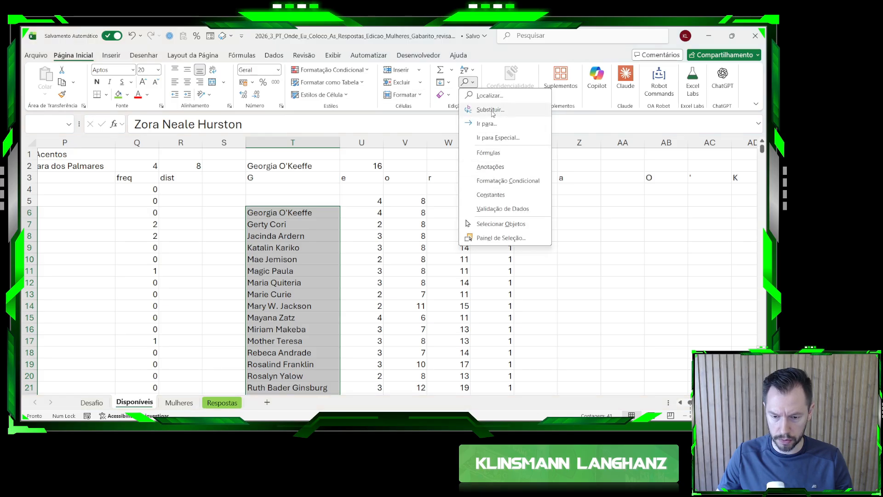
{"action": "left_click", "coordinate": [469, 109]}
{"action": "type", "text": "'"}
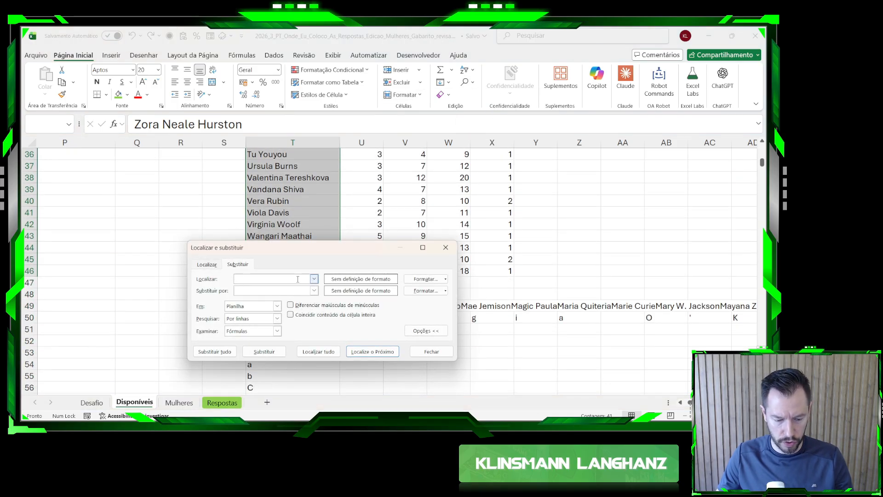
{"action": "left_click", "coordinate": [224, 351]}
{"action": "key", "text": "Return"}
- Remove all spaces and periods from the names in T6:T46 by replacing them with nothing
{"action": "left_click", "coordinate": [244, 279]}
{"action": "key", "text": "BackSpace"}
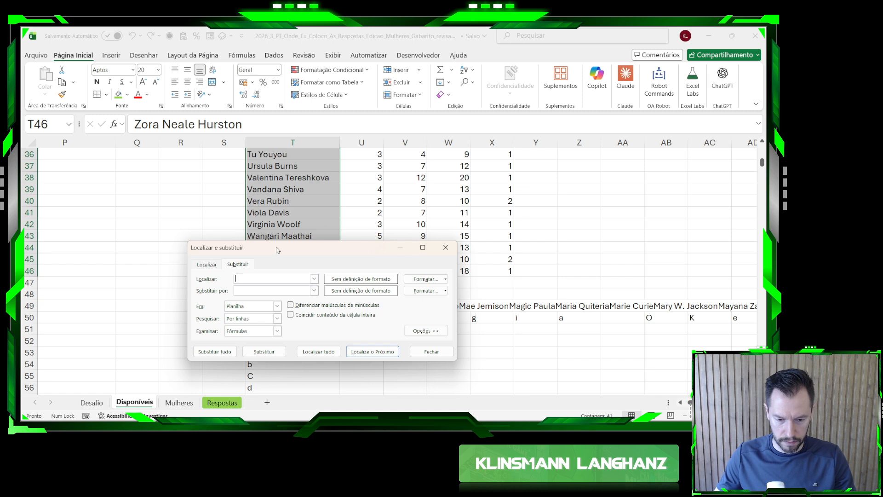
{"action": "left_click_drag", "start_coordinate": [277, 249], "coordinate": [466, 225]}
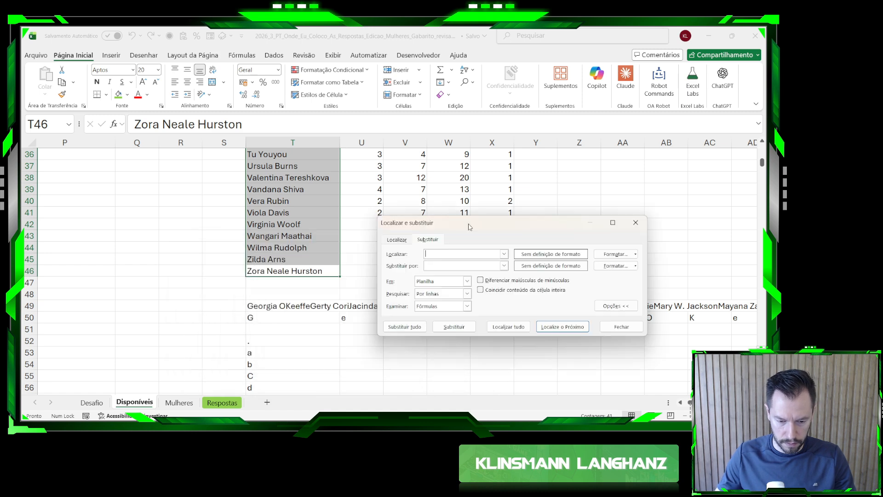
{"action": "left_click", "coordinate": [402, 327]}
{"action": "left_click", "coordinate": [568, 299]}
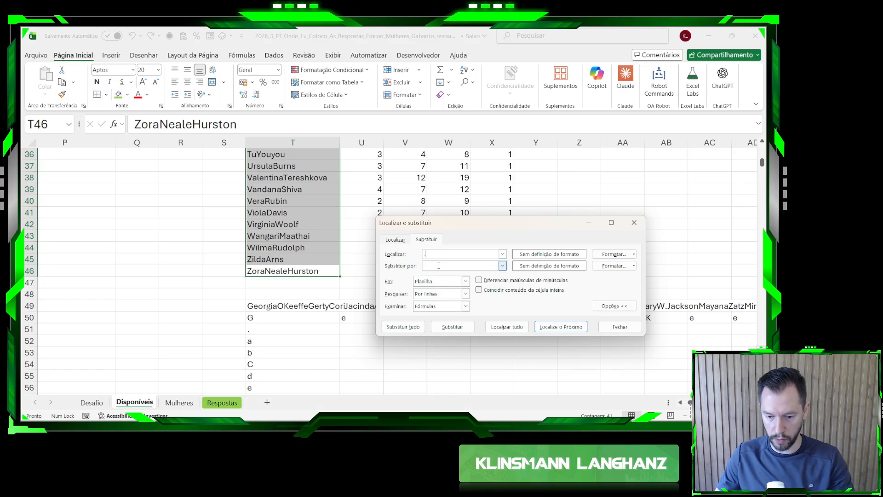
{"action": "left_click", "coordinate": [403, 327]}
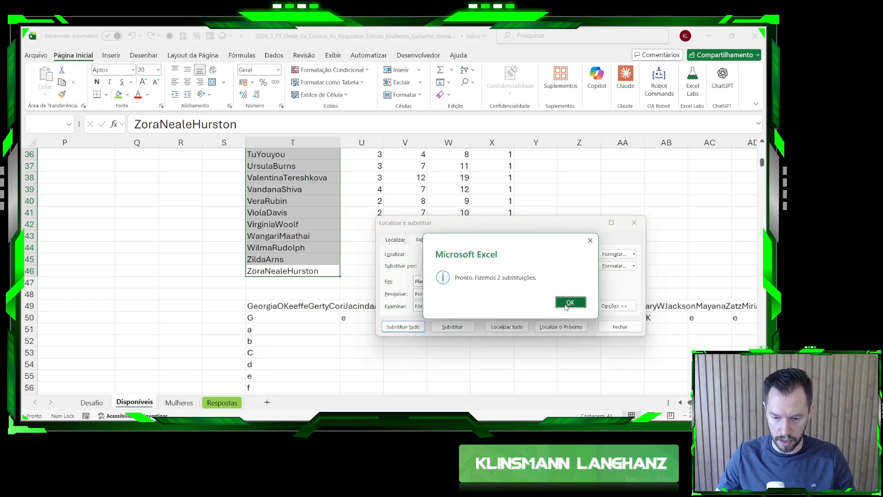
{"action": "left_click", "coordinate": [569, 302]}
{"action": "left_click", "coordinate": [634, 222]}
- Examine the recalculated divisors in column X to find the name with the highest value
{"action": "scroll", "coordinate": [368, 276], "scroll_direction": "up", "scroll_amount": 5}
{"action": "scroll", "coordinate": [368, 278], "scroll_direction": "up", "scroll_amount": 7}
{"action": "left_click", "coordinate": [333, 290]}
{"action": "scroll", "coordinate": [464, 273], "scroll_direction": "down", "scroll_amount": 5}
{"action": "scroll", "coordinate": [465, 274], "scroll_direction": "down", "scroll_amount": 8}
{"action": "scroll", "coordinate": [490, 268], "scroll_direction": "up", "scroll_amount": 7}
{"action": "left_click_drag", "start_coordinate": [490, 268], "coordinate": [270, 272]}
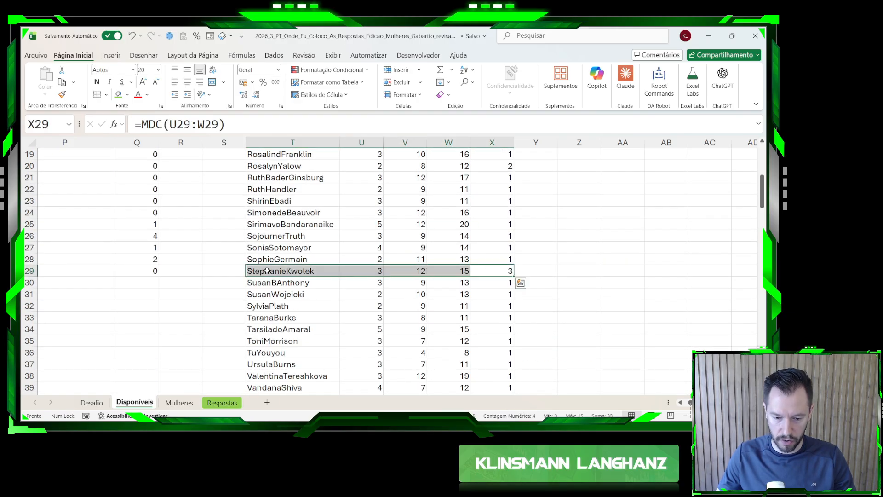
{"action": "scroll", "coordinate": [575, 212], "scroll_direction": "up", "scroll_amount": 6}
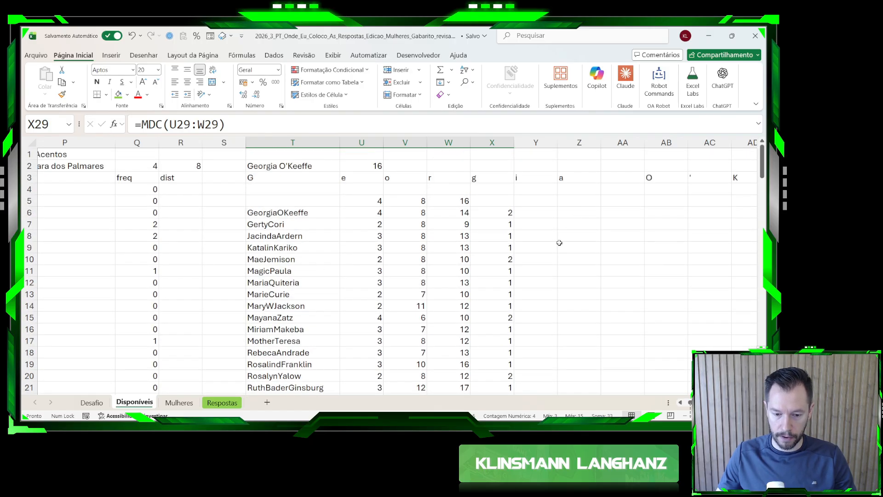
{"action": "scroll", "coordinate": [559, 242], "scroll_direction": "down", "scroll_amount": 5}
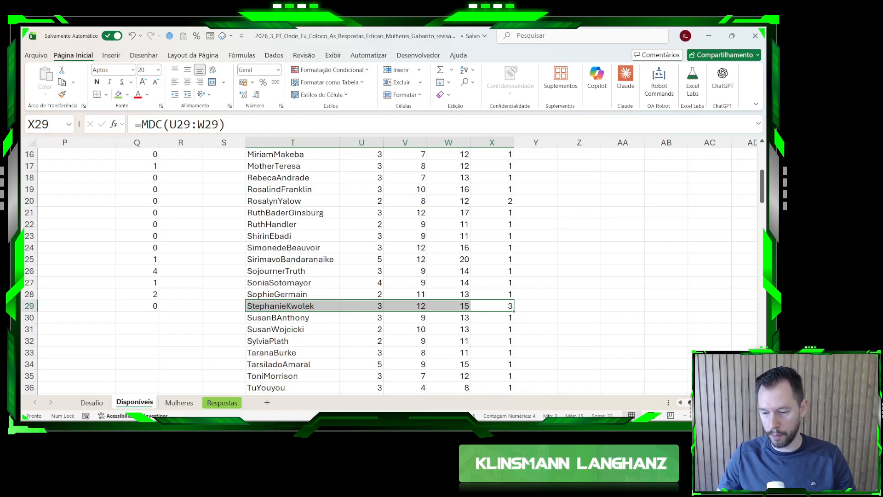
- Copy Stephanie Kwolek from J25 of Disponíveis into E48 of the Desafio sheet as the Bônus 5 answer
{"action": "left_click", "coordinate": [681, 402]}
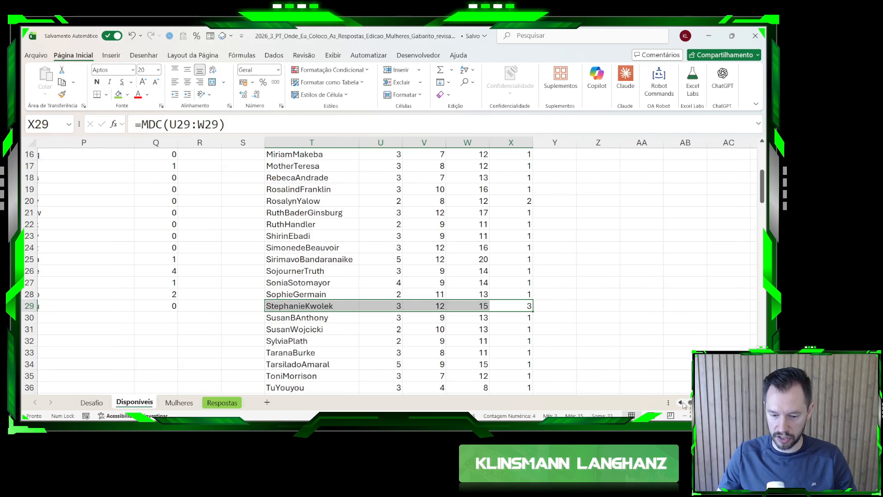
{"action": "left_click", "coordinate": [680, 402]}
{"action": "scroll", "coordinate": [428, 309], "scroll_direction": "up", "scroll_amount": 5}
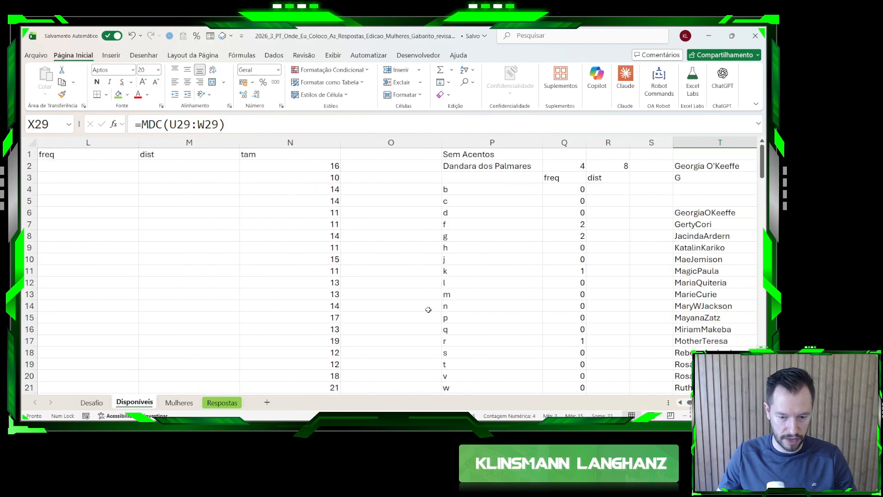
{"action": "left_click", "coordinate": [681, 402]}
{"action": "scroll", "coordinate": [168, 325], "scroll_direction": "down", "scroll_amount": 3}
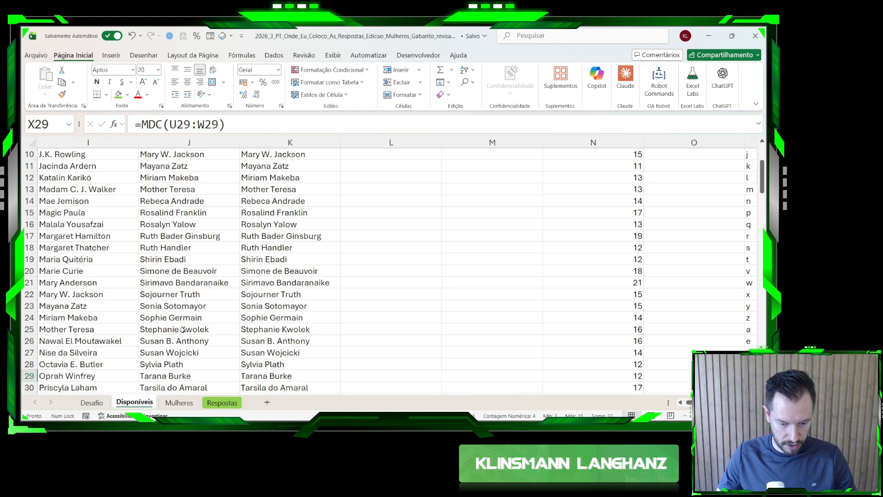
{"action": "left_click", "coordinate": [183, 330]}
{"action": "key", "text": "ctrl+c"}
{"action": "left_click", "coordinate": [101, 401]}
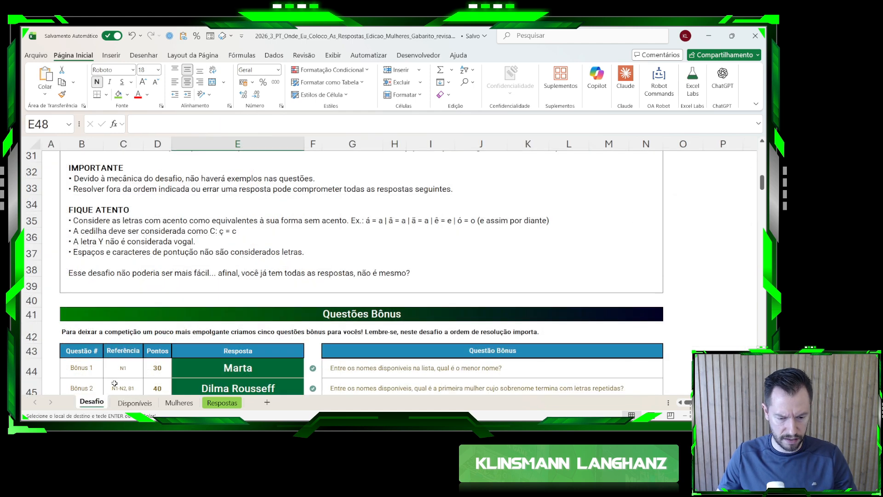
{"action": "scroll", "coordinate": [211, 317], "scroll_direction": "down", "scroll_amount": 4}
{"action": "key", "text": "ctrl+v"}
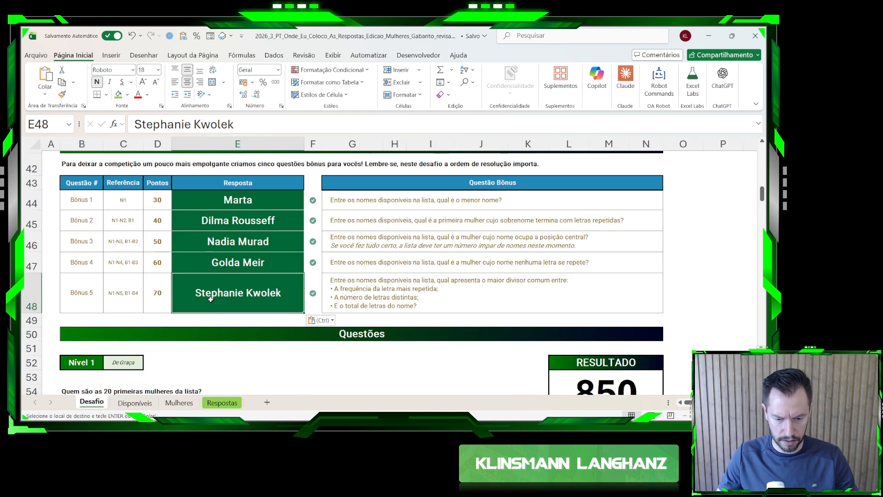
- Review the score, the Bônus 5 question in G48 and the FIQUE ATENTO rule on spaces and punctuation
{"action": "scroll", "coordinate": [216, 299], "scroll_direction": "down", "scroll_amount": 1}
{"action": "scroll", "coordinate": [287, 292], "scroll_direction": "down", "scroll_amount": 1}
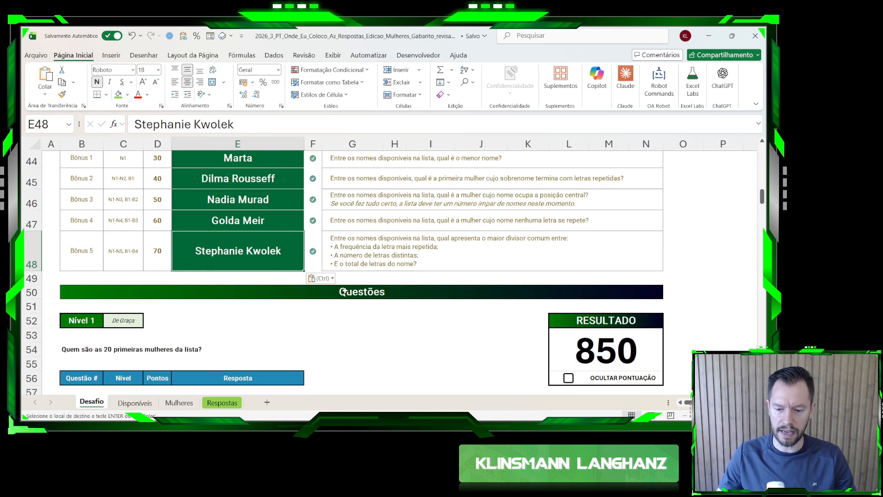
{"action": "left_click", "coordinate": [369, 249]}
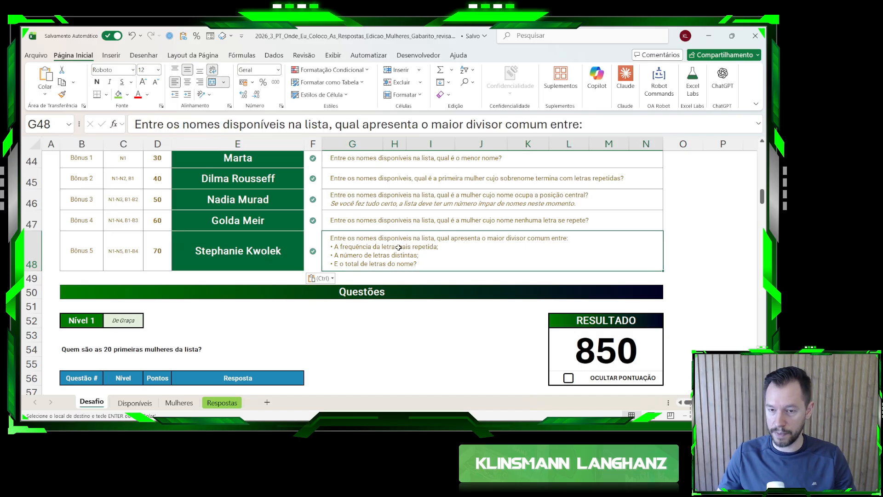
{"action": "scroll", "coordinate": [206, 293], "scroll_direction": "up", "scroll_amount": 6}
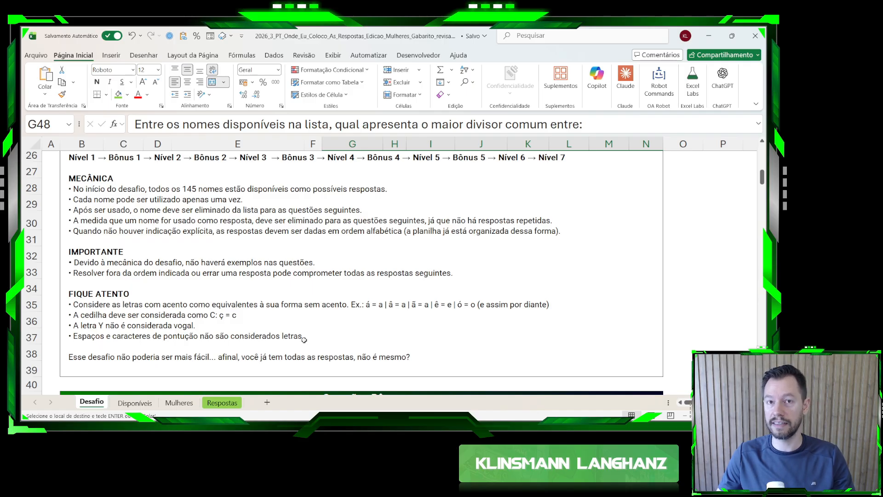
{"action": "scroll", "coordinate": [290, 349], "scroll_direction": "down", "scroll_amount": 5}
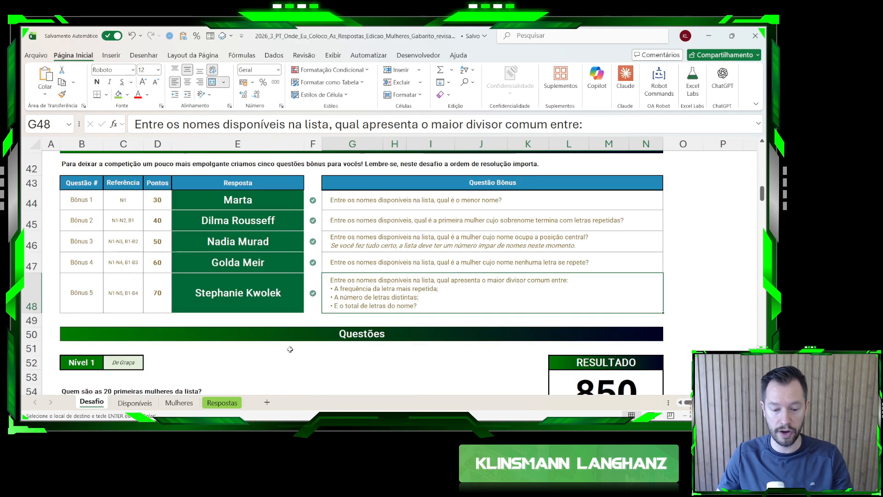
- Delete the helper columns K through O on the Disponíveis sheet
{"action": "scroll", "coordinate": [258, 345], "scroll_direction": "down", "scroll_amount": 1}
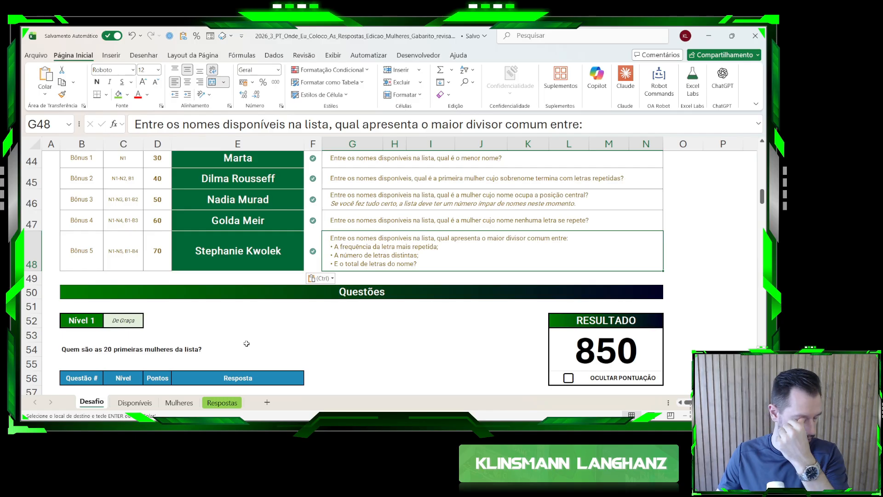
{"action": "left_click", "coordinate": [135, 402]}
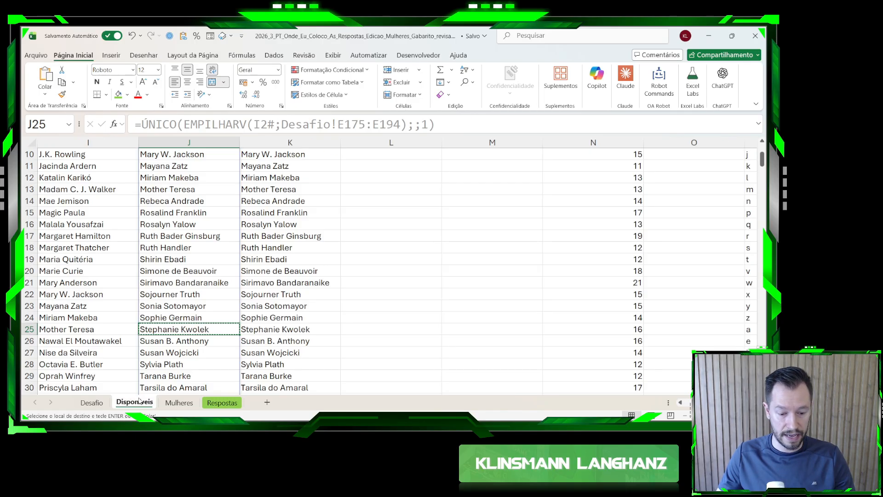
{"action": "scroll", "coordinate": [380, 301], "scroll_direction": "up", "scroll_amount": 3}
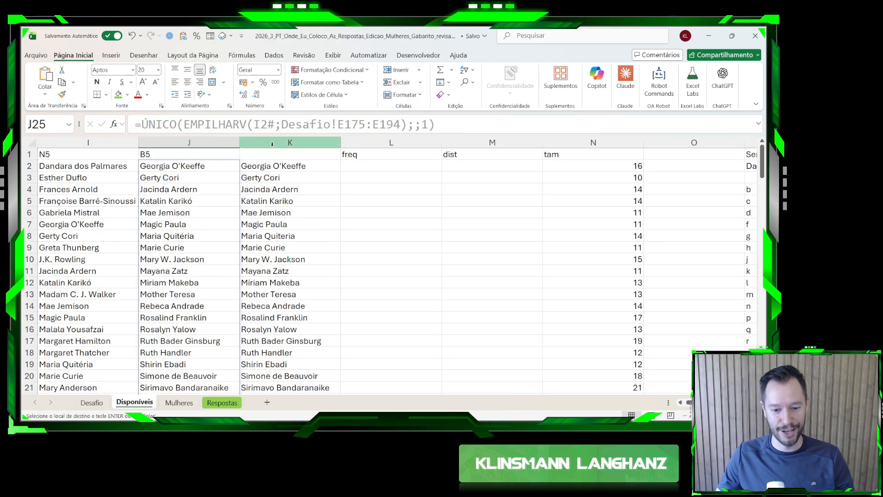
{"action": "left_click_drag", "start_coordinate": [271, 143], "coordinate": [636, 153]}
{"action": "key", "text": "ctrl+minus"}
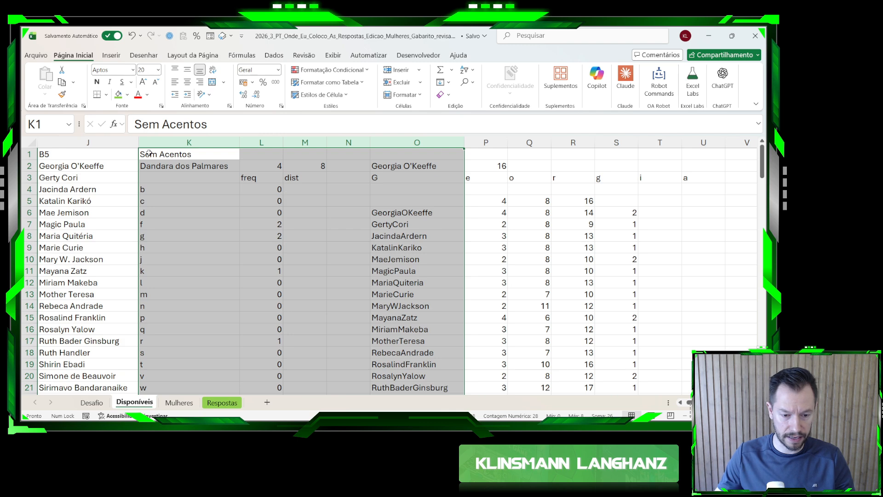
- Insert two blank columns between the B5 list and the Sem Acentos column
{"action": "left_click", "coordinate": [159, 143]}
{"action": "key", "text": "ctrl+plus"}
{"action": "key", "text": "ctrl+plus"}
{"action": "left_click_drag", "start_coordinate": [337, 181], "coordinate": [754, 375]}
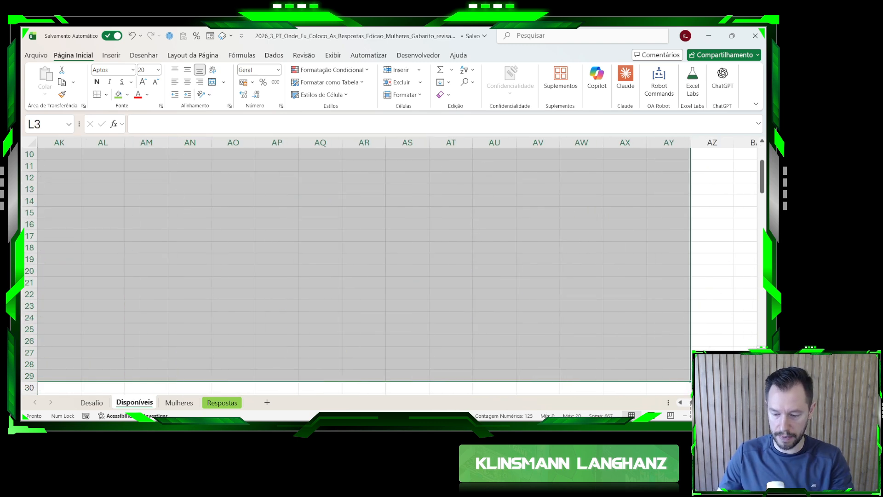
{"action": "key", "text": "Delete"}
{"action": "left_click", "coordinate": [453, 247]}
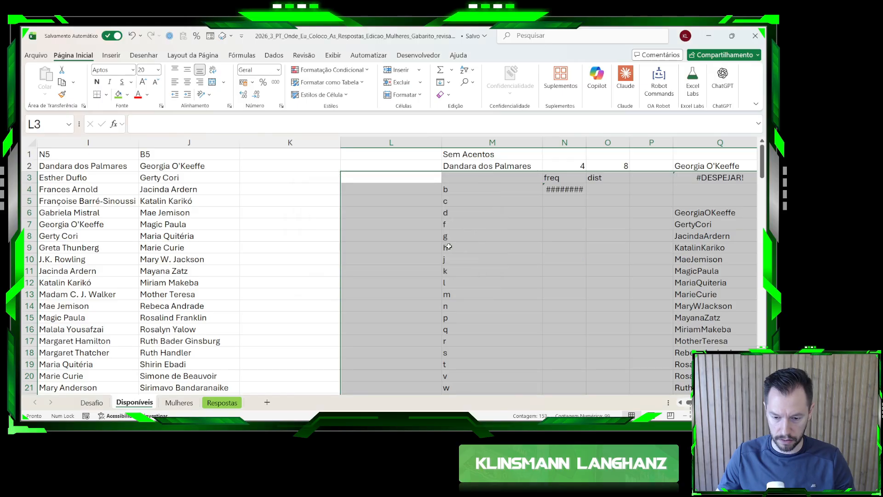
- Delete the old calculation columns from N through BI, keeping the Sem Acentos column
{"action": "left_click_drag", "start_coordinate": [562, 142], "coordinate": [684, 142]}
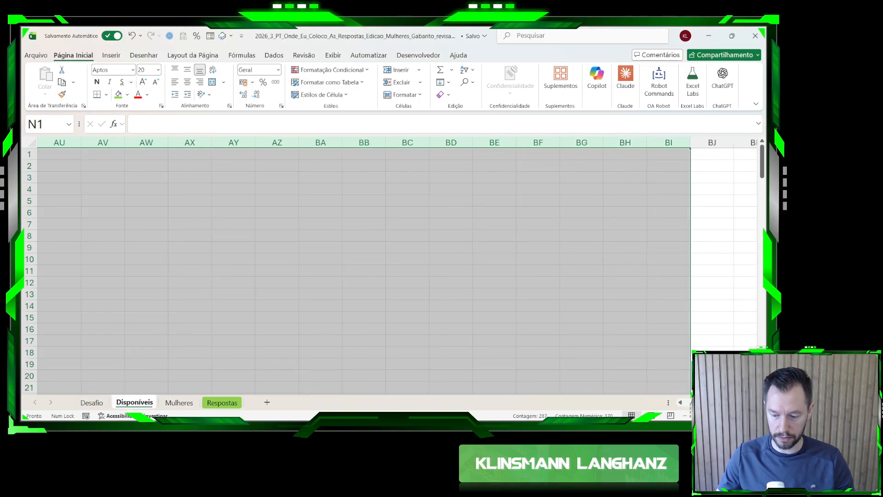
{"action": "key", "text": "ctrl+minus"}
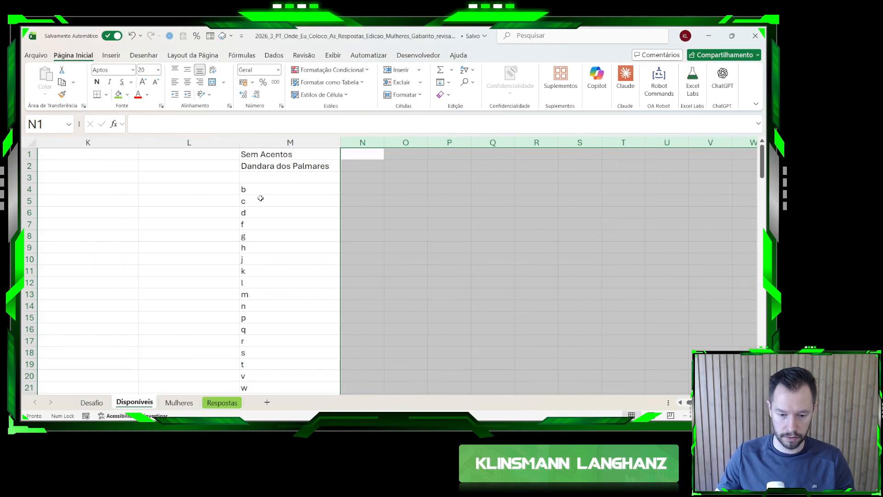
{"action": "left_click", "coordinate": [260, 200]}
{"action": "scroll", "coordinate": [256, 235], "scroll_direction": "down", "scroll_amount": 6}
{"action": "scroll", "coordinate": [256, 235], "scroll_direction": "up", "scroll_amount": 6}
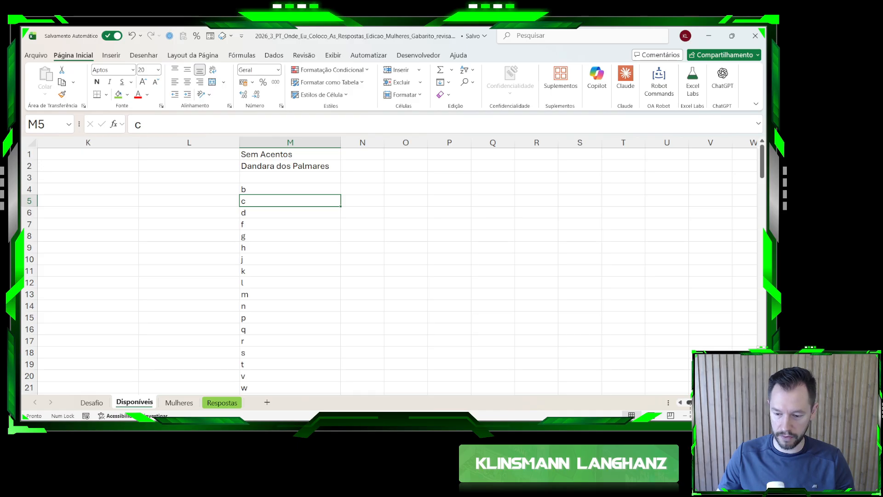
{"action": "left_click", "coordinate": [681, 402]}
{"action": "left_click", "coordinate": [680, 402]}
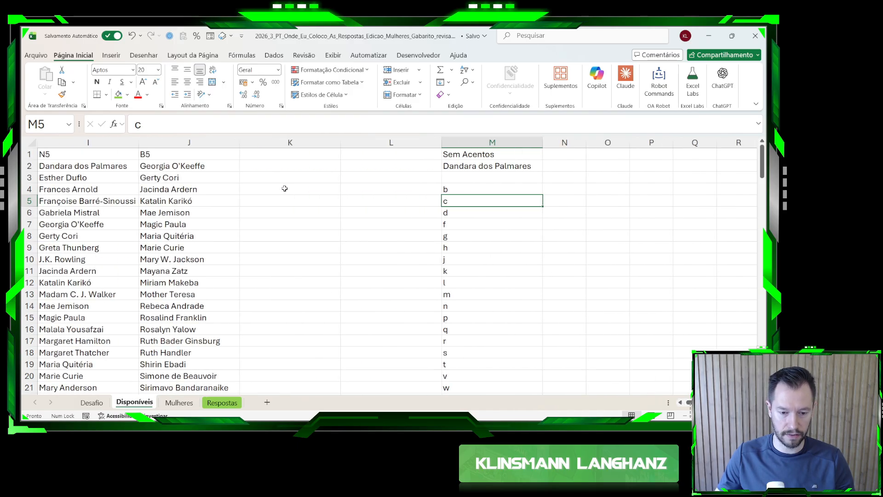
- Enter the heading N6 in K1 and copy the list formula from I2 into K2
{"action": "left_click", "coordinate": [264, 156]}
{"action": "type", "text": "N6"}
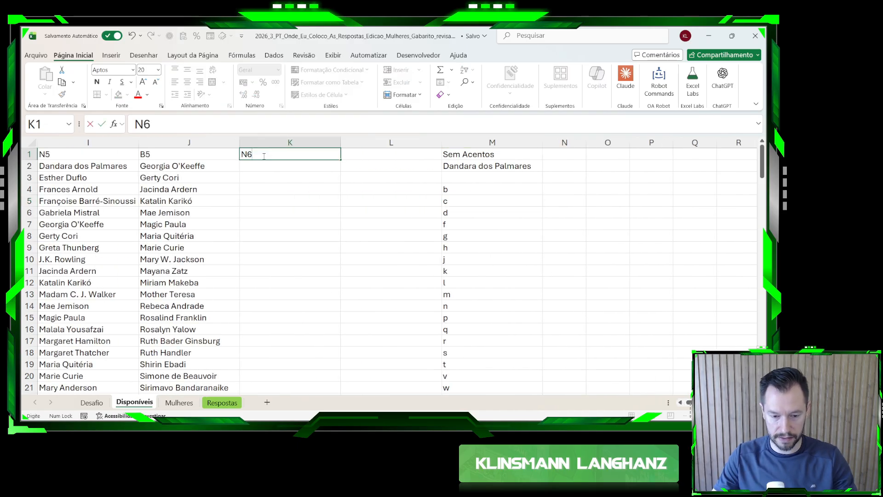
{"action": "key", "text": "Return"}
{"action": "key", "text": "Left"}
{"action": "key", "text": "Left"}
{"action": "key", "text": "ctrl+c"}
{"action": "key", "text": "Right"}
{"action": "key", "text": "Right"}
{"action": "key", "text": "ctrl+v"}
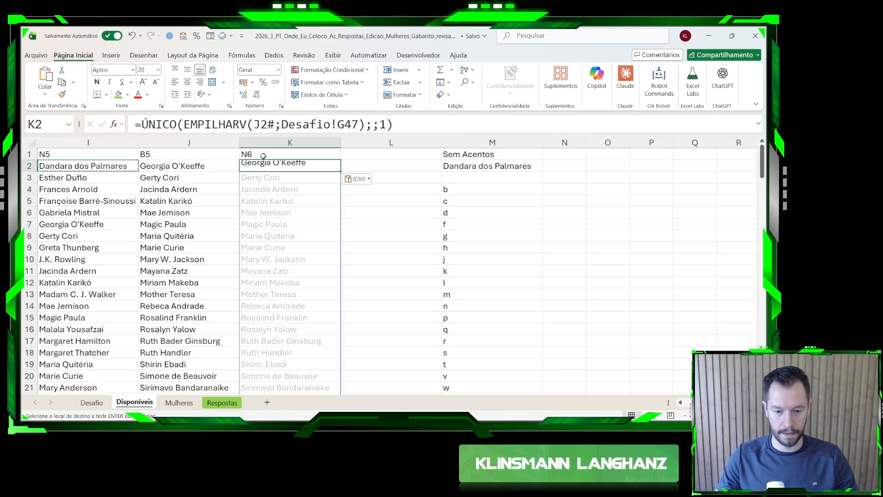
- Replace the second EMPILHARV argument in K2 with the Bônus 5 answer, Desafio!E48
{"action": "key", "text": "Escape"}
{"action": "left_click_drag", "start_coordinate": [282, 124], "coordinate": [361, 127]}
{"action": "key", "text": "BackSpace"}
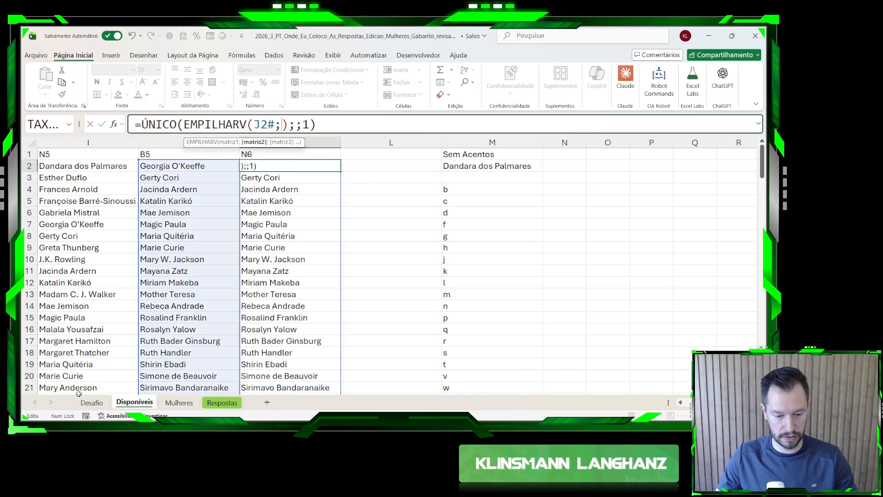
{"action": "left_click", "coordinate": [91, 402]}
{"action": "left_click", "coordinate": [251, 247]}
{"action": "key", "text": "Return"}
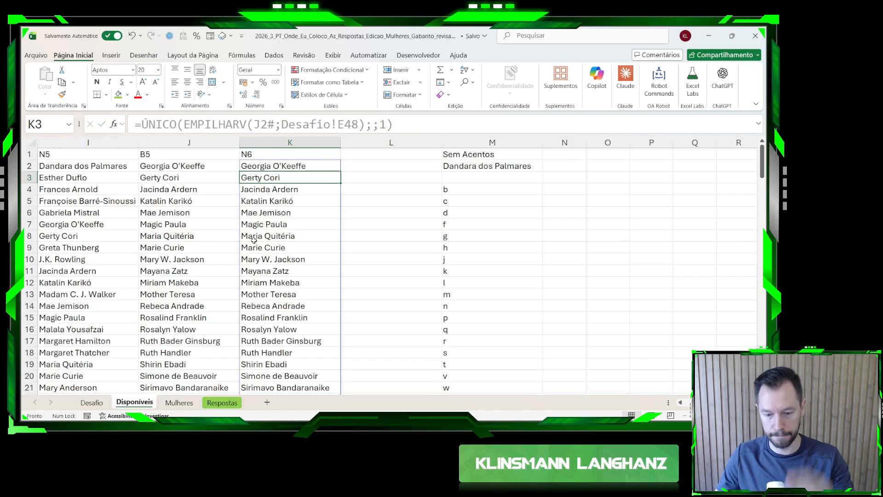
- Check the N6 list down column K and insert a blank column at L
{"action": "scroll", "coordinate": [292, 262], "scroll_direction": "down", "scroll_amount": 8}
{"action": "scroll", "coordinate": [262, 266], "scroll_direction": "up", "scroll_amount": 8}
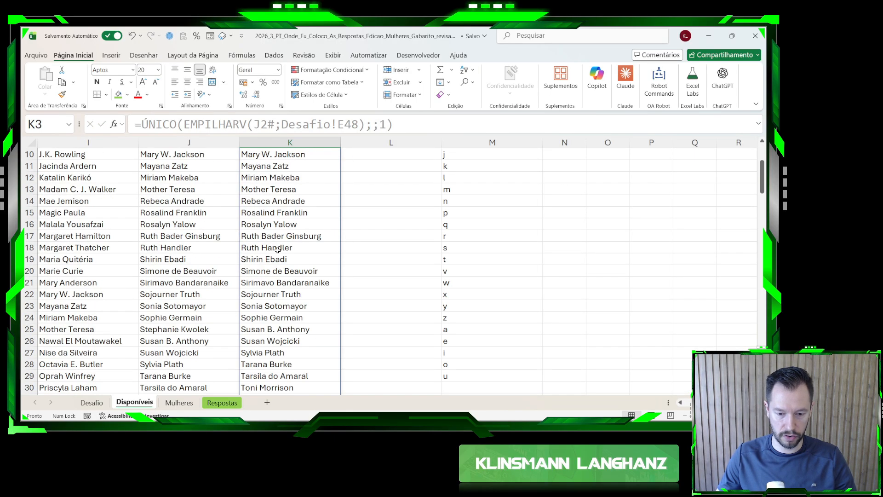
{"action": "left_click", "coordinate": [416, 138]}
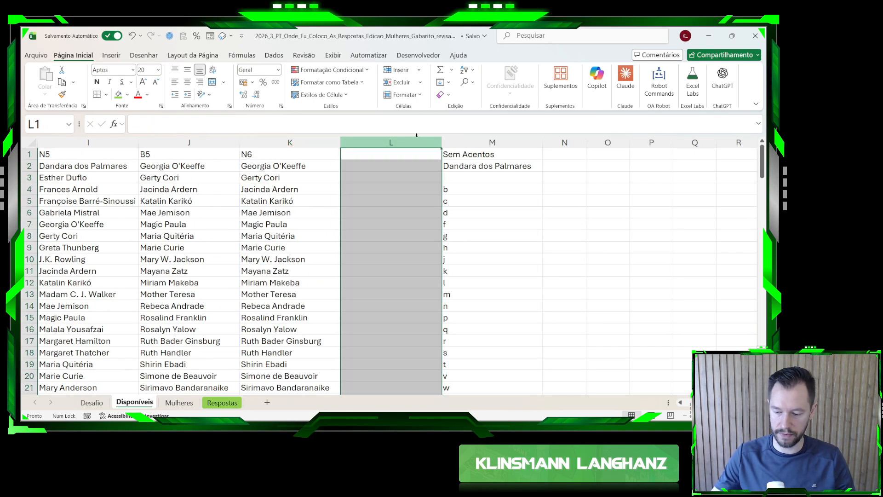
{"action": "key", "text": "ctrl+plus"}
- Read the Nível 6 ranking criteria in rows 199 to 201 of the Desafio sheet
{"action": "left_click", "coordinate": [94, 401]}
{"action": "scroll", "coordinate": [344, 308], "scroll_direction": "down", "scroll_amount": 15}
{"action": "scroll", "coordinate": [344, 308], "scroll_direction": "down", "scroll_amount": 2}
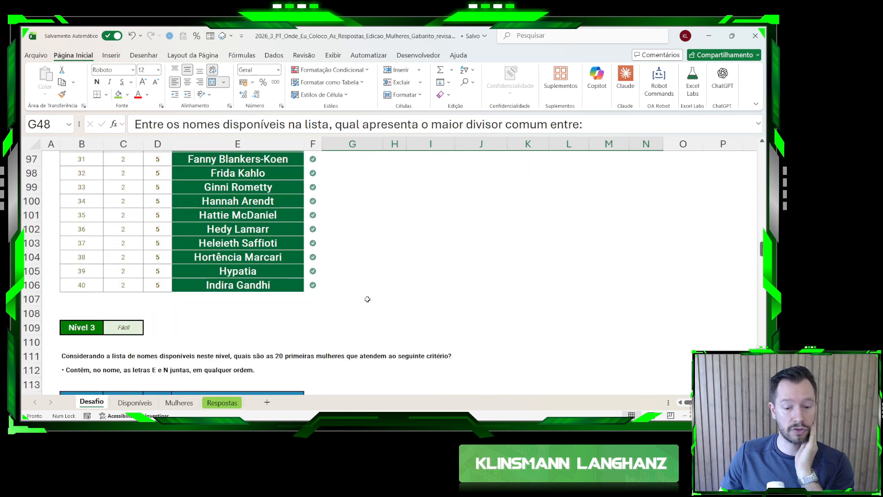
{"action": "scroll", "coordinate": [367, 299], "scroll_direction": "down", "scroll_amount": 20}
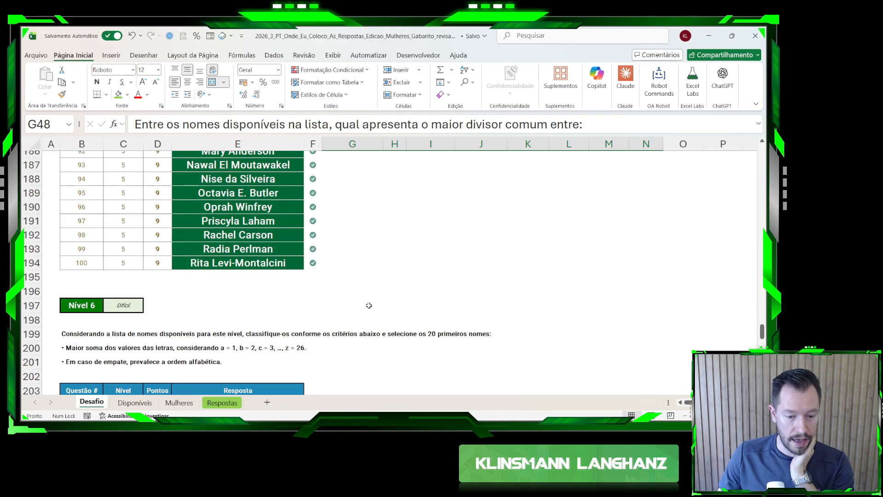
{"action": "scroll", "coordinate": [369, 305], "scroll_direction": "down", "scroll_amount": 8}
{"action": "scroll", "coordinate": [371, 307], "scroll_direction": "up", "scroll_amount": 7}
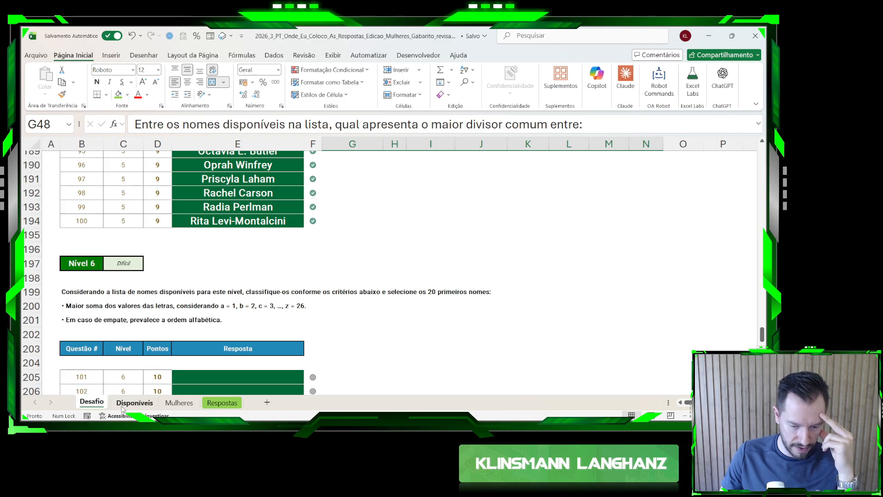
- Clear the old letter list from N4 downward on the Disponíveis sheet
{"action": "left_click", "coordinate": [135, 403]}
{"action": "left_click", "coordinate": [566, 192]}
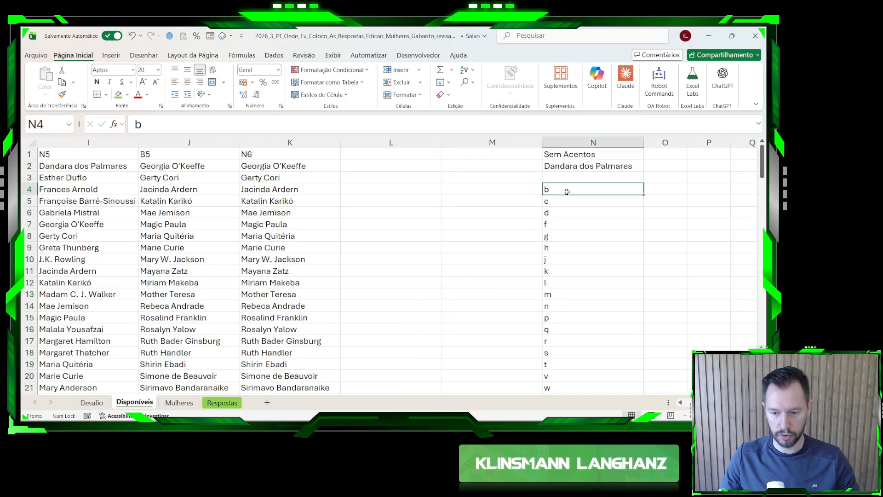
{"action": "key", "text": "ctrl+shift+Down"}
{"action": "key", "text": "Delete"}
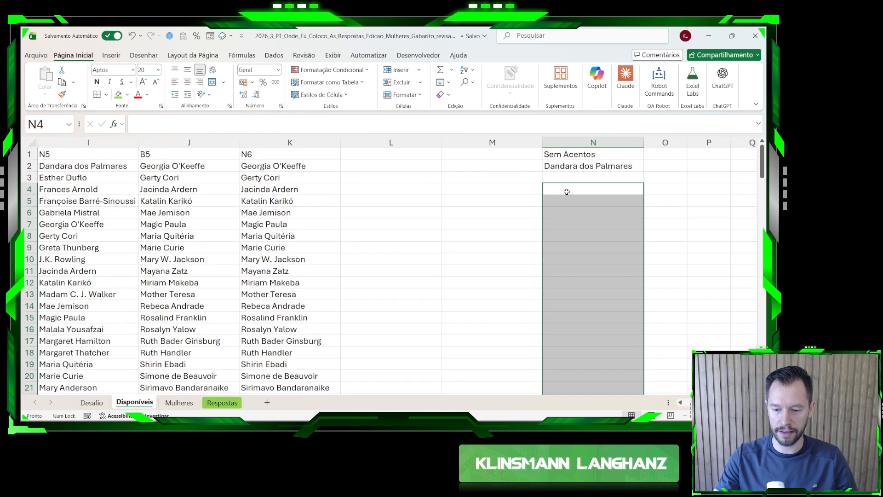
- Enter =CARACTUNICODE(SEQUÊNCIA(26;;67)) in N4 to generate a list of 26 characters
{"action": "left_click", "coordinate": [567, 192]}
{"action": "type", "text": "=cara"}
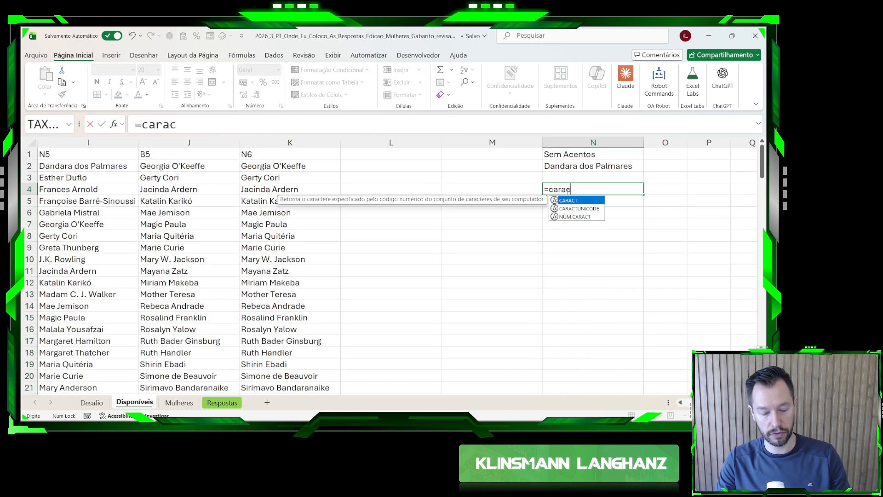
{"action": "type", "text": "c"}
{"action": "key", "text": "Down"}
{"action": "key", "text": "Tab"}
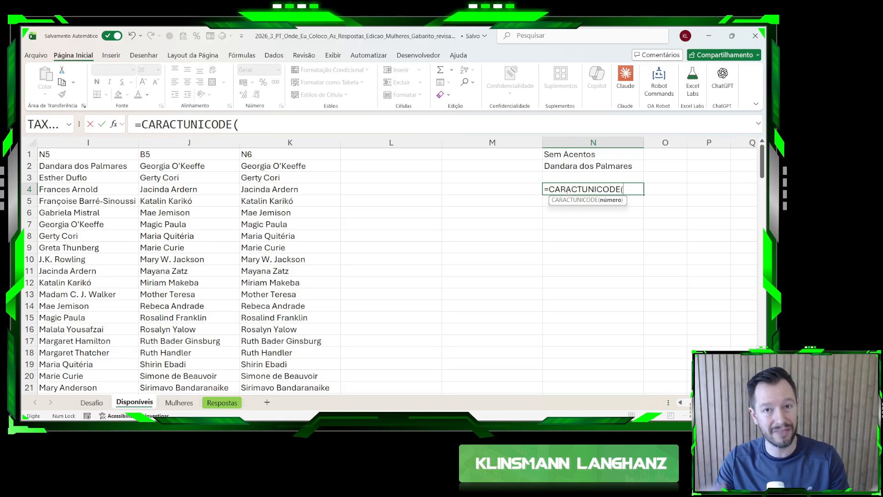
{"action": "type", "text": "seq"}
{"action": "key", "text": "Tab"}
{"action": "type", "text": "26;;"}
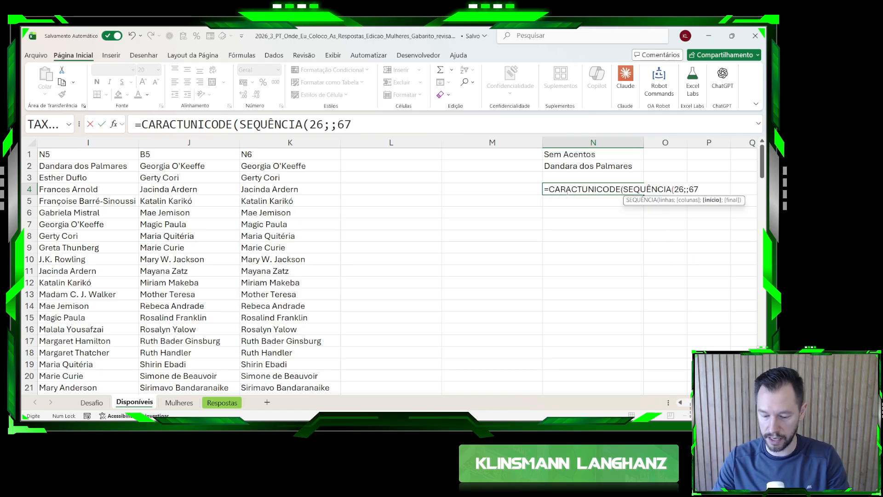
{"action": "type", "text": "67"}
{"action": "key", "text": "Return"}
- Set the starting code in the N4 character sequence to 97 for lowercase letters
{"action": "left_click", "coordinate": [567, 191]}
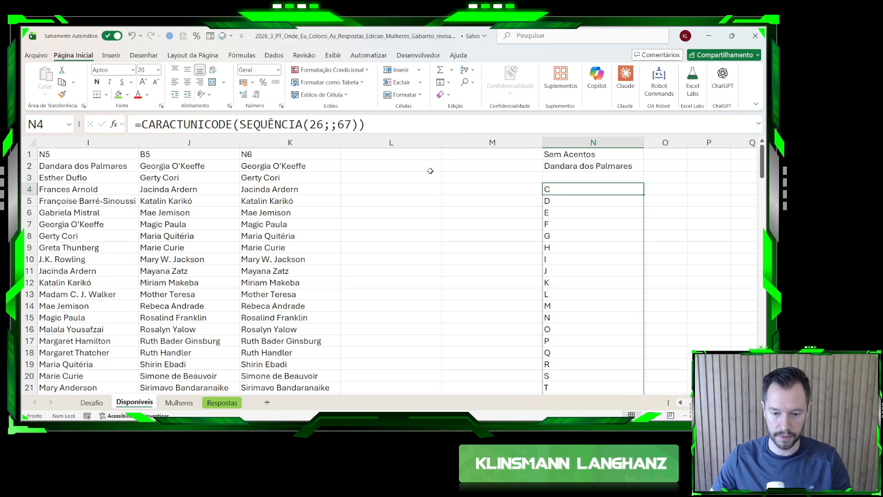
{"action": "double_click", "coordinate": [341, 124]}
{"action": "type", "text": "97"}
{"action": "key", "text": "Return"}
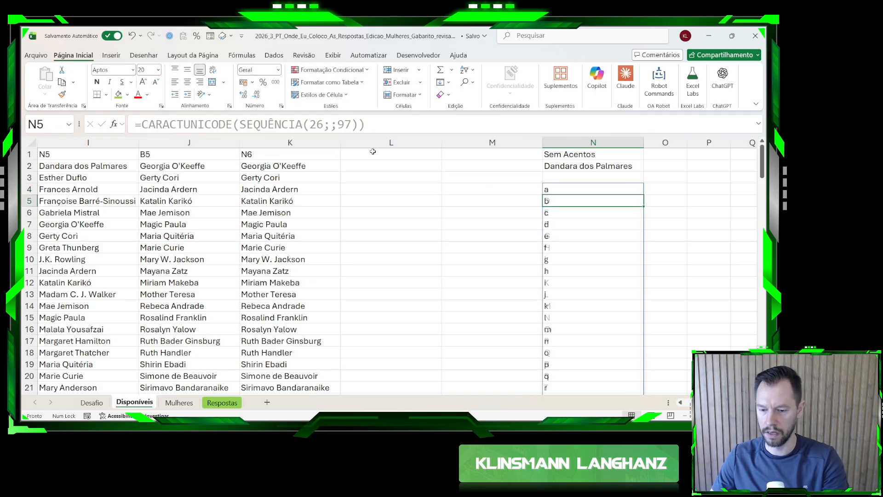
{"action": "left_click", "coordinate": [571, 189]}
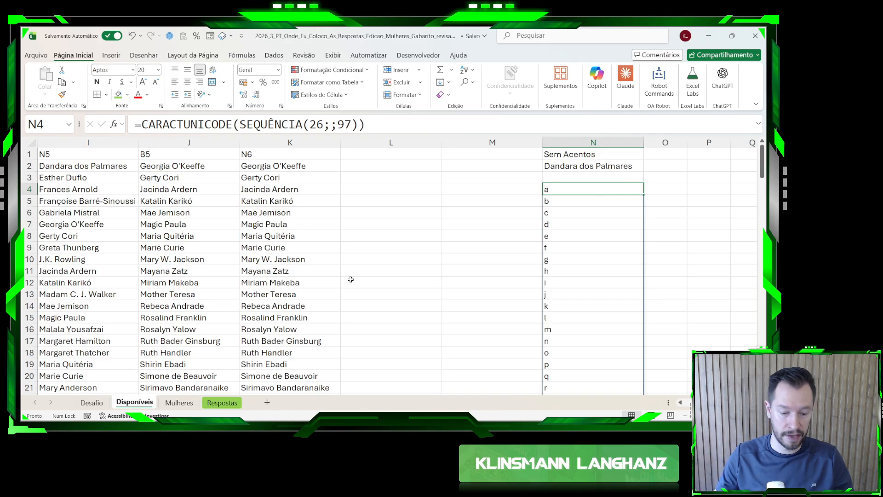
- Recheck the Nível 6 letter values in Desafio and enter =SEQUÊNCIA(26) in O4 of Disponíveis
{"action": "left_click", "coordinate": [92, 402]}
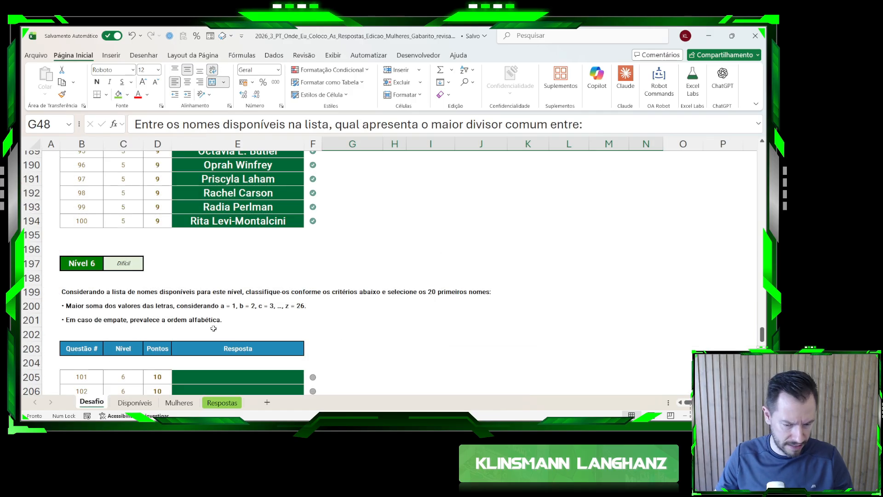
{"action": "left_click", "coordinate": [134, 403]}
{"action": "left_click", "coordinate": [646, 193]}
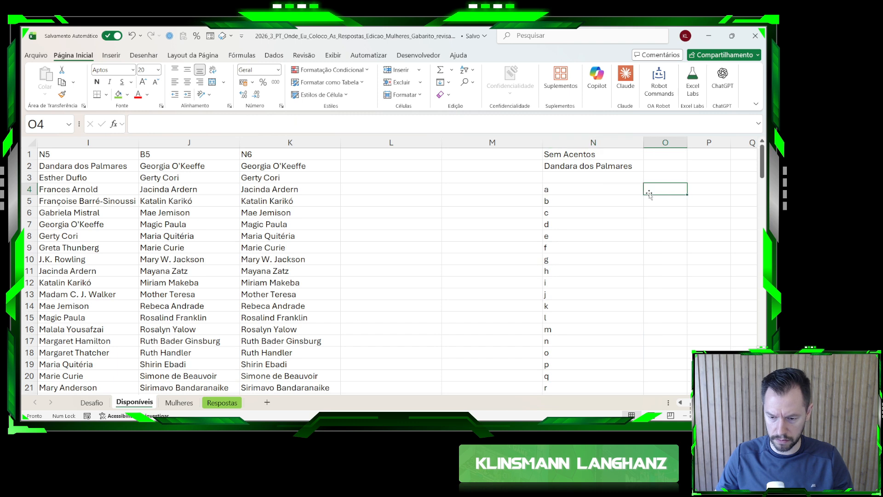
{"action": "type", "text": "=seq"}
{"action": "key", "text": "Tab"}
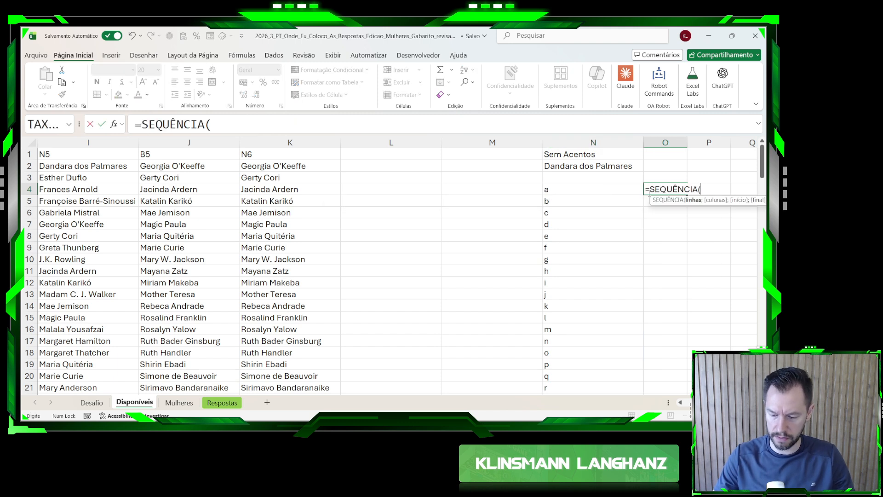
{"action": "type", "text": "26"}
{"action": "key", "text": "Return"}
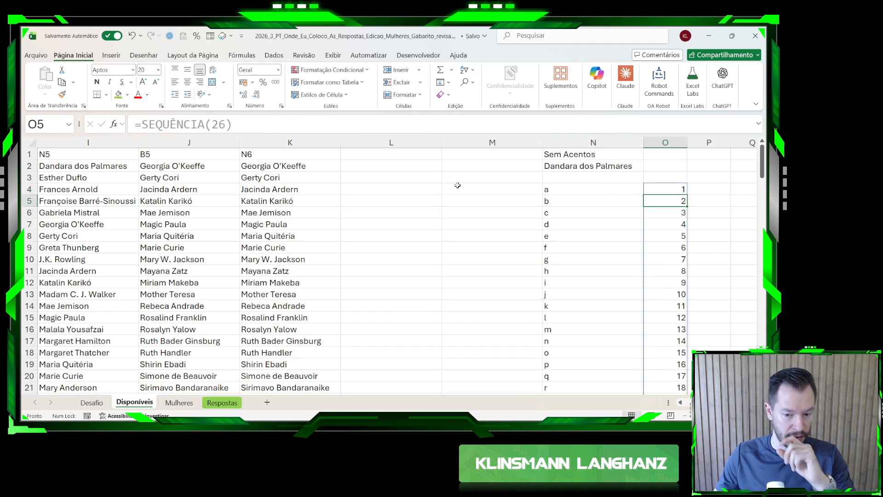
- Examine the full accent-replacement formula in N2 and its substitution table in J2:K6 of the Mulheres sheet
{"action": "left_click", "coordinate": [377, 167]}
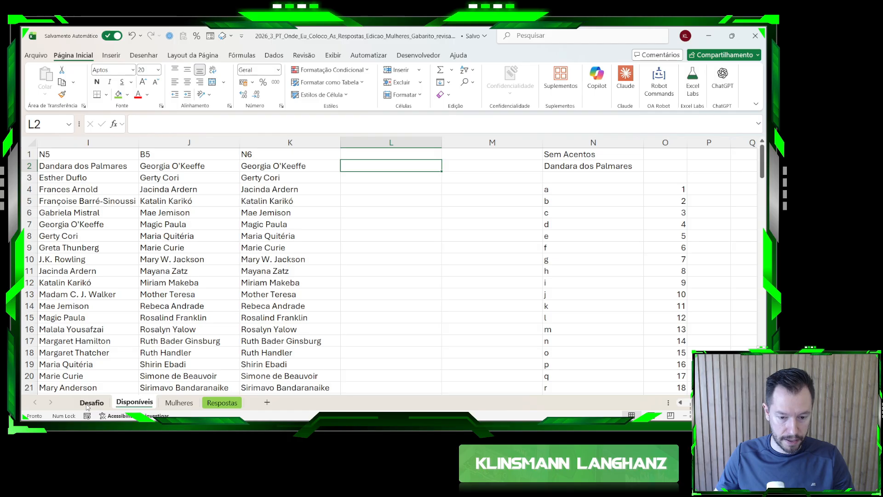
{"action": "left_click", "coordinate": [566, 166]}
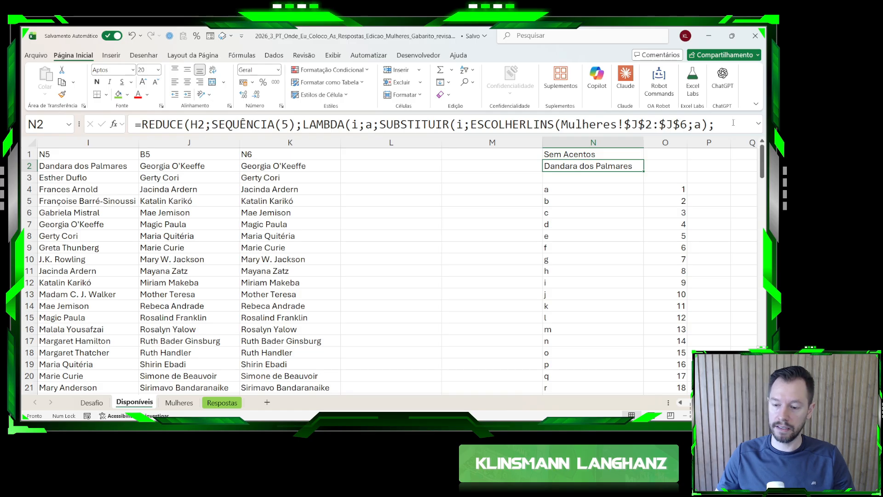
{"action": "left_click", "coordinate": [759, 125]}
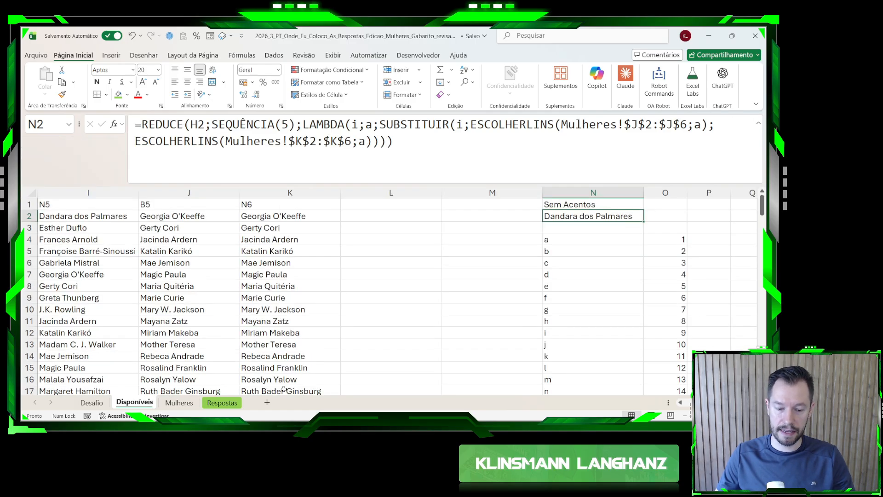
{"action": "left_click", "coordinate": [178, 402]}
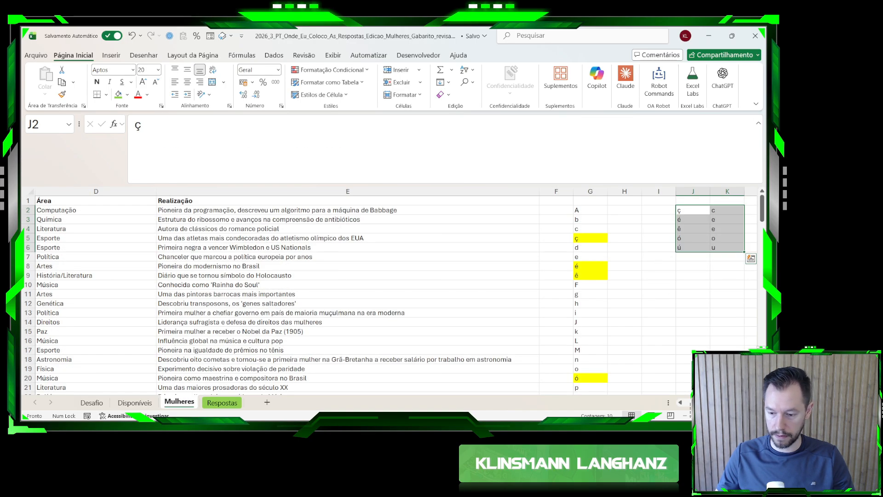
- Enter an apostrophe in J7, directly below the accented characters of the substitution table on the Mulheres sheet
{"action": "scroll", "coordinate": [518, 351], "scroll_direction": "right", "scroll_amount": 5}
{"action": "left_click", "coordinate": [188, 254]}
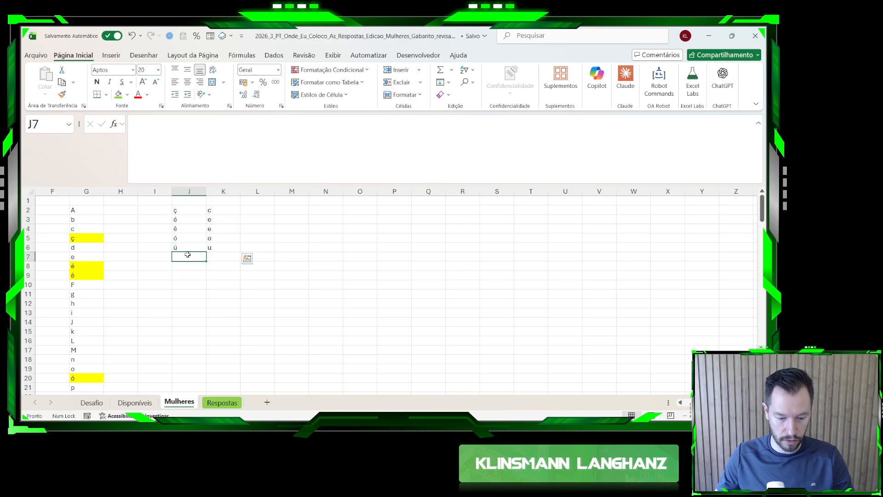
{"action": "key", "text": "Return"}
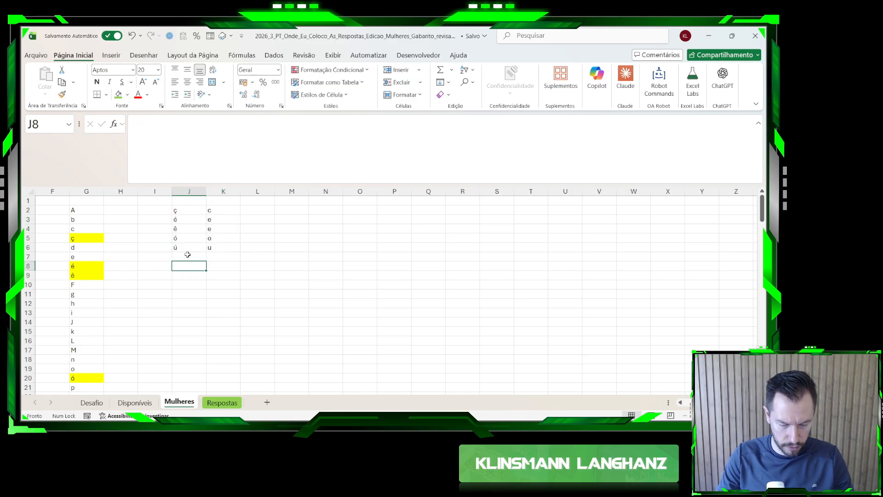
{"action": "key", "text": "Return"}
{"action": "key", "text": "Return"}
{"action": "key", "text": "Up"}
{"action": "key", "text": "Up"}
{"action": "key", "text": "Up"}
{"action": "key", "text": "Down"}
{"action": "key", "text": "Up"}
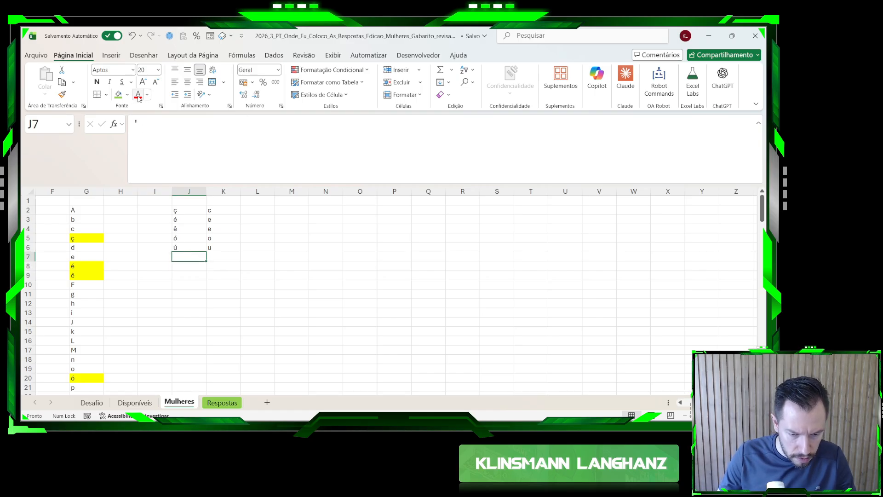
- Add a period in J9 of the substitution table on the Mulheres sheet
{"action": "left_click", "coordinate": [189, 267]}
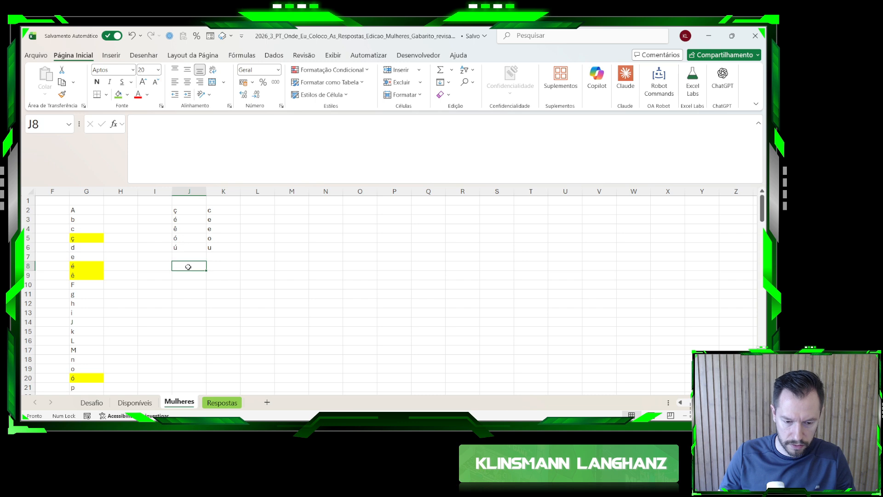
{"action": "key", "text": "Return"}
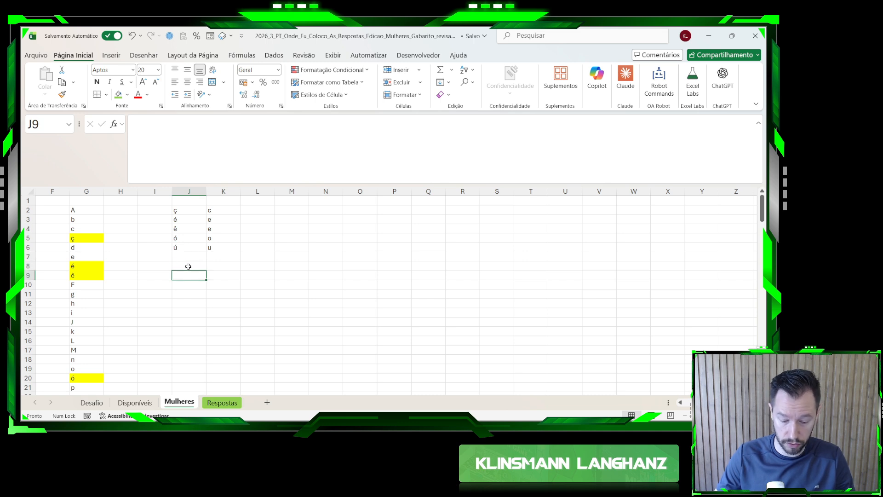
{"action": "type", "text": "."}
{"action": "key", "text": "Return"}
{"action": "left_click", "coordinate": [185, 255]}
{"action": "scroll", "coordinate": [98, 292], "scroll_direction": "down", "scroll_amount": 2}
{"action": "scroll", "coordinate": [100, 293], "scroll_direction": "up", "scroll_amount": 2}
{"action": "left_click", "coordinate": [375, 234]}
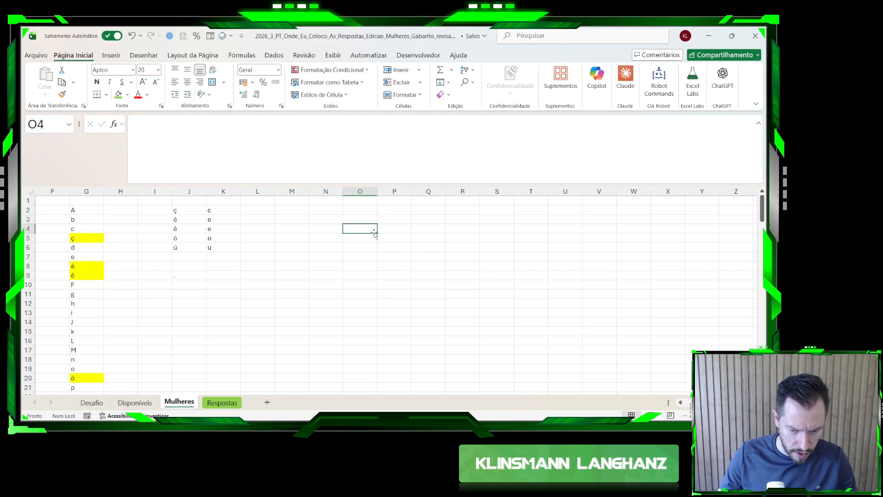
- Add a second leading apostrophe in J7 so the character is stored as text, and select the blank replacement cells beside it
{"action": "left_click", "coordinate": [178, 259]}
{"action": "left_click", "coordinate": [130, 121]}
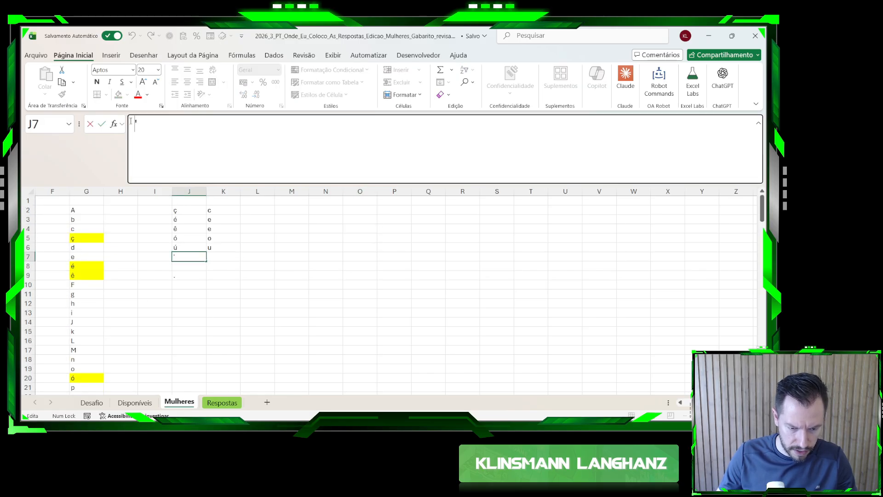
{"action": "type", "text": "'"}
{"action": "key", "text": "Return"}
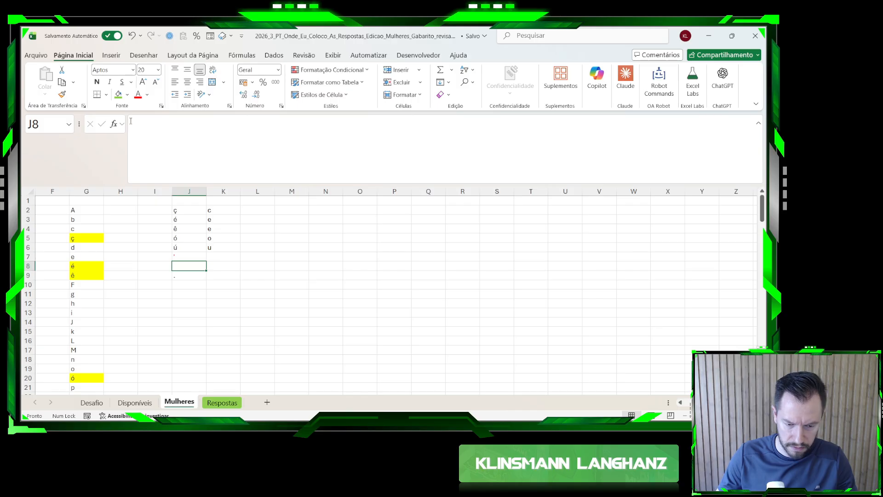
{"action": "left_click_drag", "start_coordinate": [220, 258], "coordinate": [223, 281]}
- Extend the N2 formula's table ranges on Disponíveis to Mulheres!$J$2:$J$9 and Mulheres!$K$2:$K$9
{"action": "left_click", "coordinate": [96, 403]}
{"action": "left_click", "coordinate": [135, 403]}
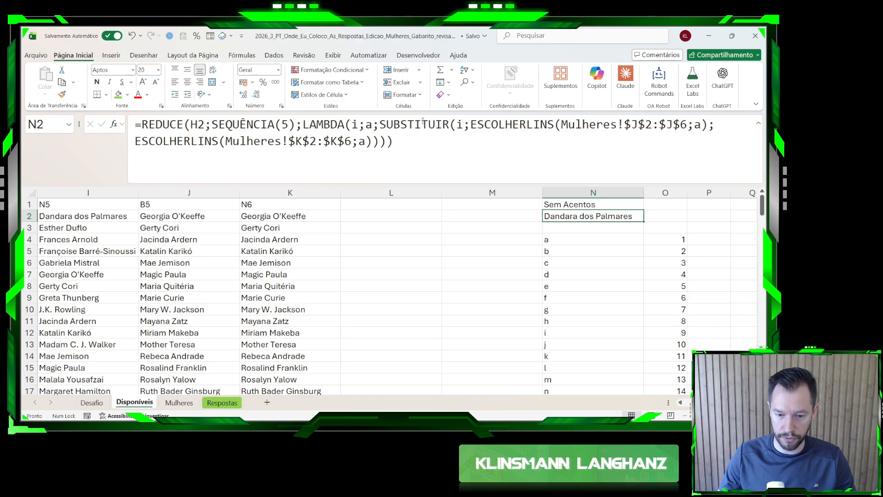
{"action": "left_click", "coordinate": [341, 141]}
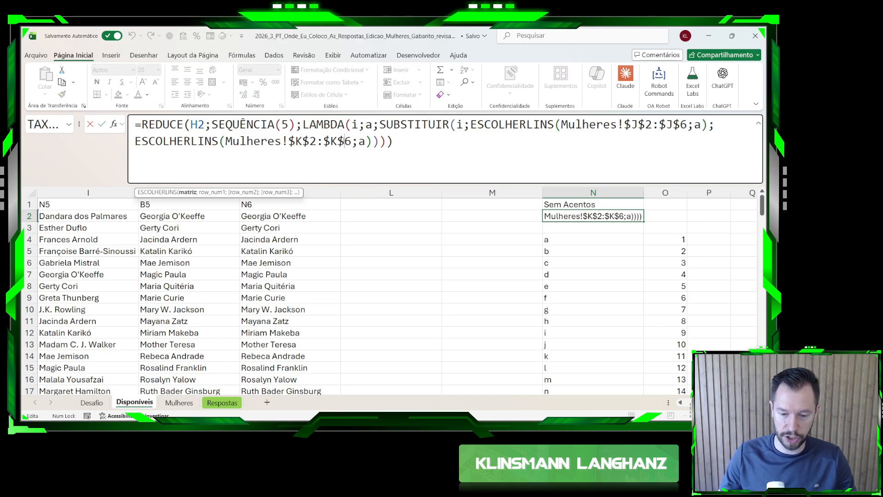
{"action": "left_click_drag", "start_coordinate": [347, 141], "coordinate": [352, 142]}
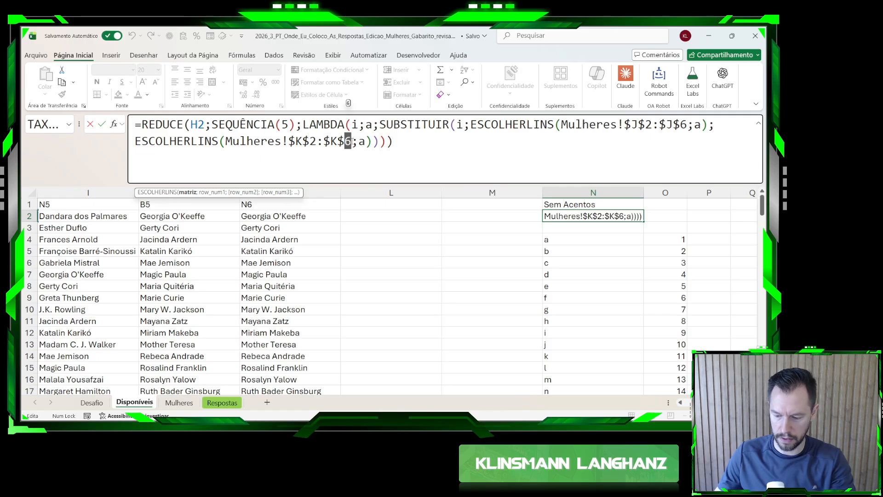
{"action": "type", "text": "9"}
{"action": "left_click_drag", "start_coordinate": [683, 124], "coordinate": [690, 125]}
{"action": "type", "text": "9"}
{"action": "key", "text": "Return"}
- Copy the N2 accent-replacement formula to L2 and change its REDUCE starting reference to K2
{"action": "left_click", "coordinate": [599, 216]}
{"action": "key", "text": "ctrl+c"}
{"action": "left_click", "coordinate": [348, 216]}
{"action": "key", "text": "ctrl+v"}
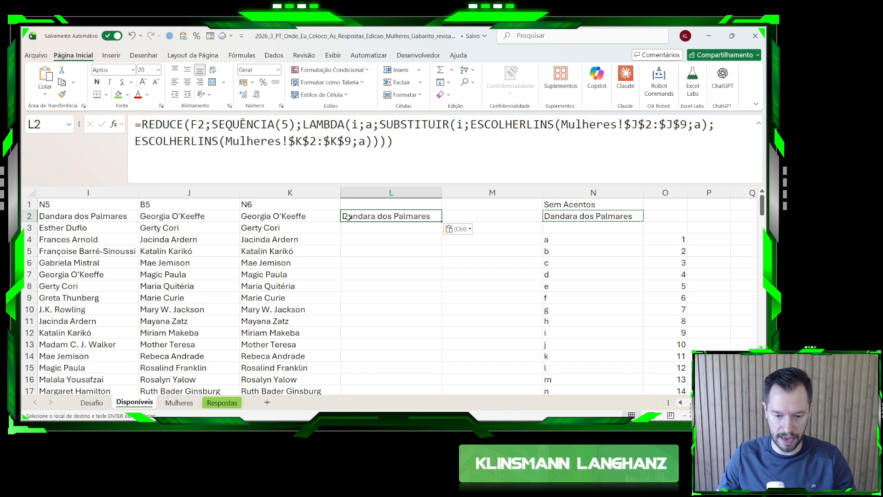
{"action": "double_click", "coordinate": [188, 124]}
{"action": "left_click", "coordinate": [276, 216]}
{"action": "key", "text": "Return"}
- Fill the L2 accent-replacement formula down column L for all the N6 names
{"action": "left_click", "coordinate": [413, 216]}
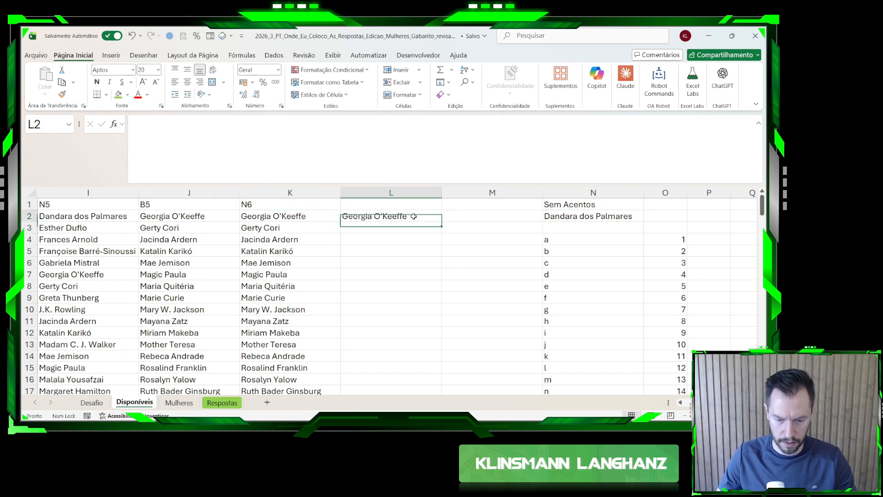
{"action": "double_click", "coordinate": [414, 216]}
{"action": "key", "text": "Escape"}
{"action": "double_click", "coordinate": [441, 221]}
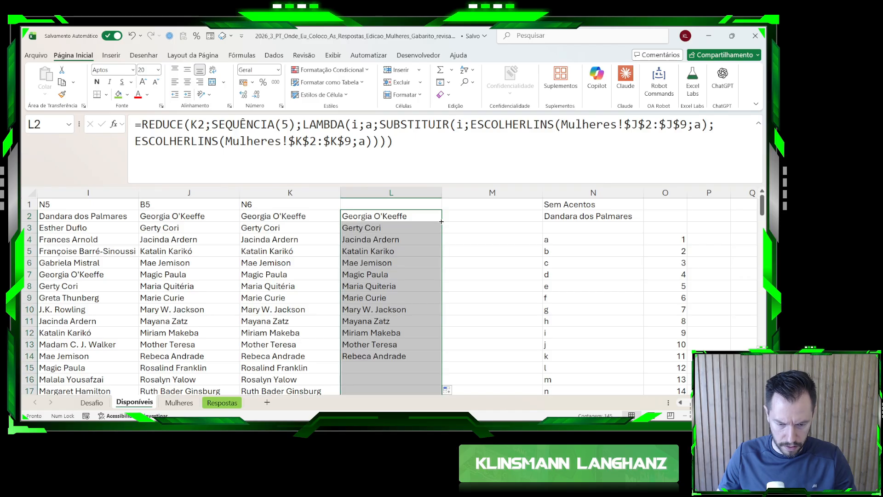
- Check the L2 and N2 substitution formulas against the table rows J7:K9 in Mulheres, and reread the Nível 6 ranking criteria in Desafio
{"action": "left_click", "coordinate": [402, 216]}
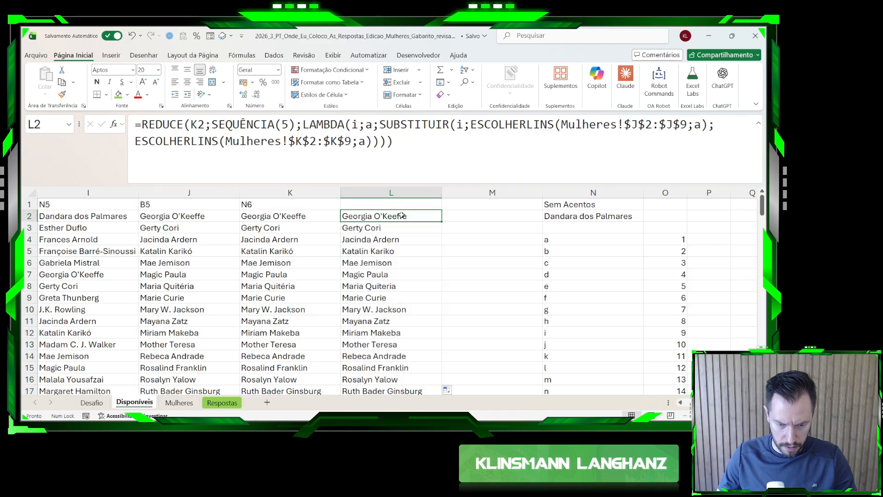
{"action": "left_click", "coordinate": [386, 141]}
{"action": "left_click", "coordinate": [179, 402]}
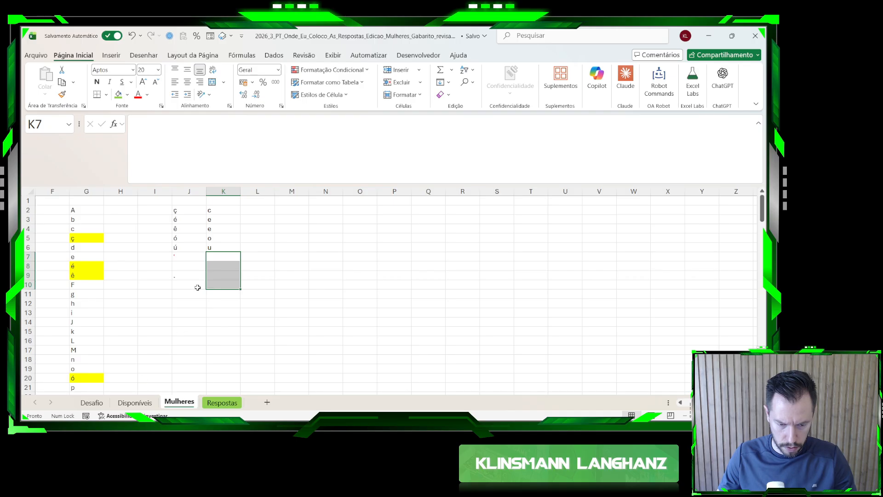
{"action": "left_click_drag", "start_coordinate": [193, 274], "coordinate": [215, 273]}
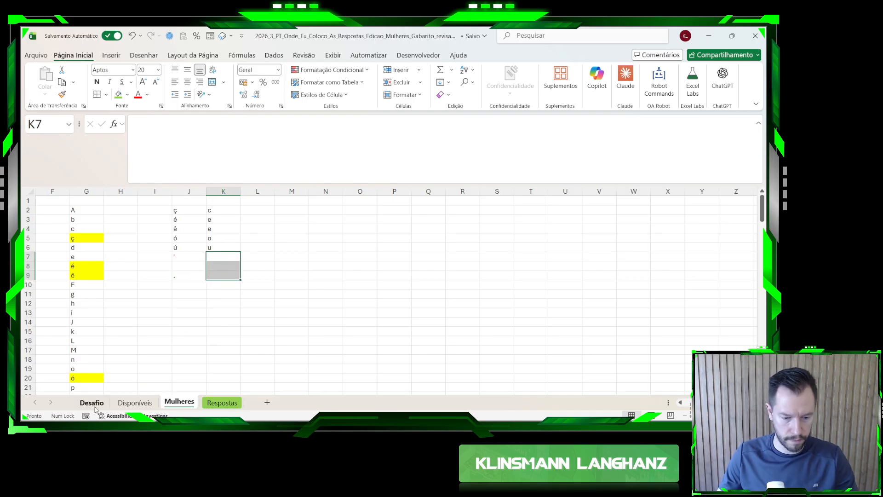
{"action": "left_click", "coordinate": [92, 402]}
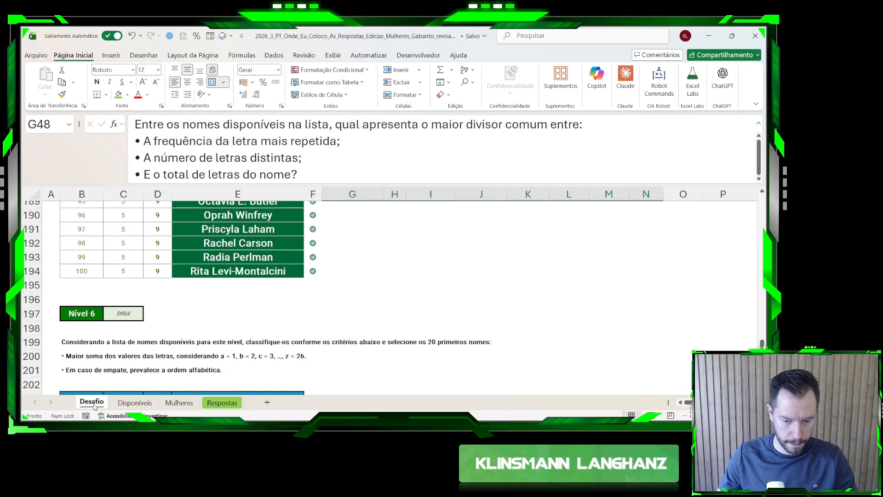
{"action": "left_click", "coordinate": [135, 402]}
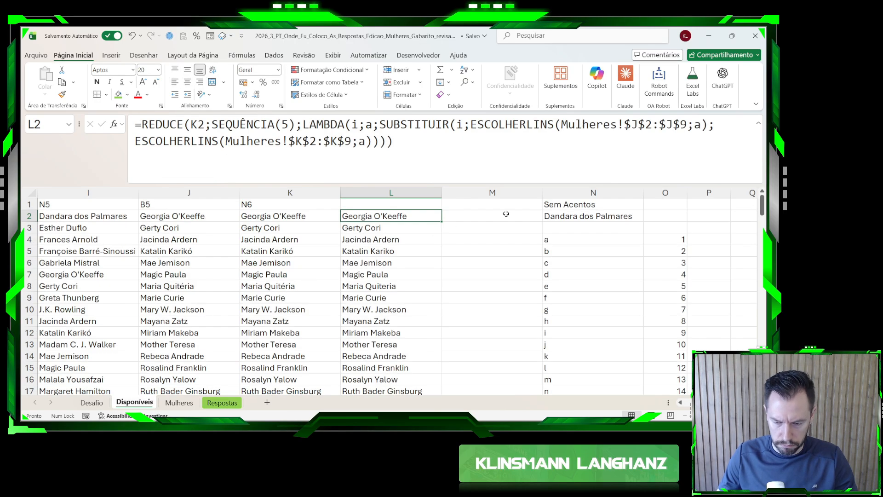
{"action": "double_click", "coordinate": [554, 215]}
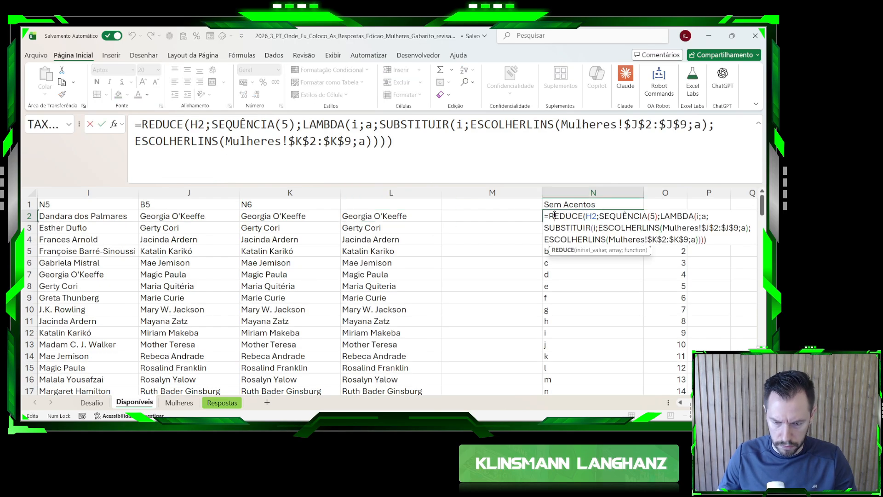
{"action": "left_click", "coordinate": [536, 132]}
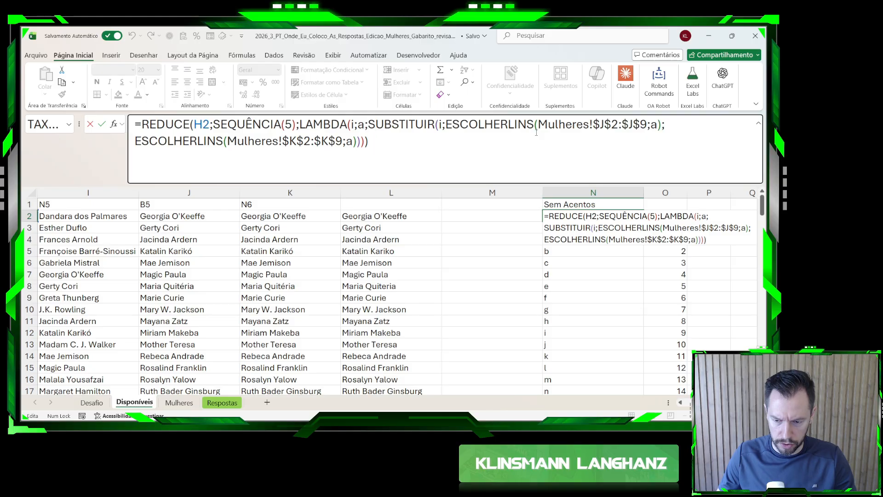
{"action": "key", "text": "ctrl+Return"}
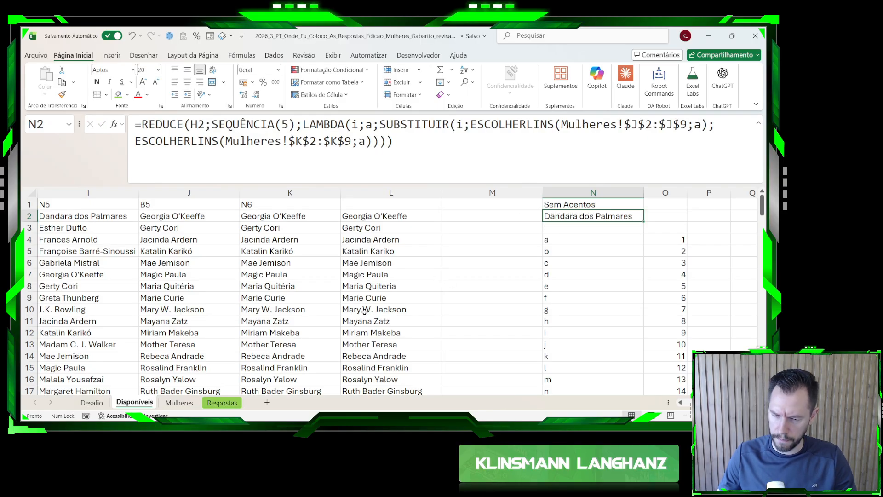
{"action": "scroll", "coordinate": [428, 291], "scroll_direction": "down", "scroll_amount": 3}
{"action": "scroll", "coordinate": [423, 300], "scroll_direction": "up", "scroll_amount": 3}
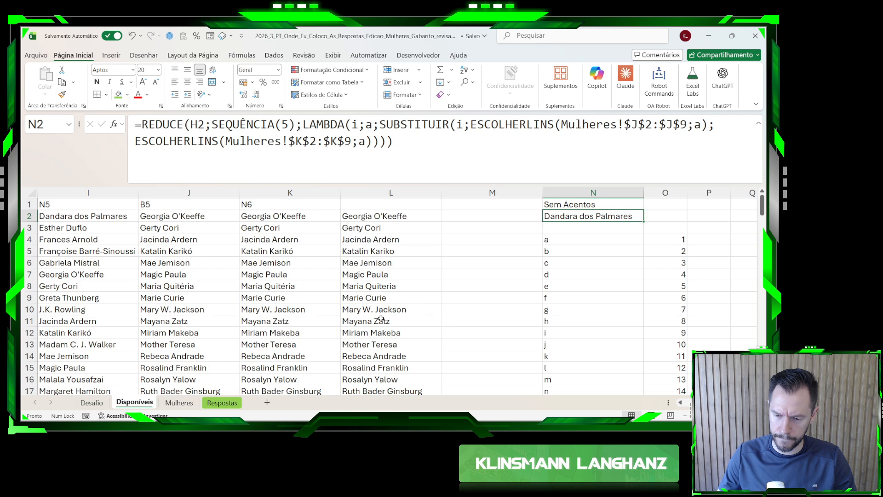
{"action": "left_click", "coordinate": [91, 402]}
{"action": "scroll", "coordinate": [124, 362], "scroll_direction": "down", "scroll_amount": 4}
{"action": "scroll", "coordinate": [151, 348], "scroll_direction": "up", "scroll_amount": 3}
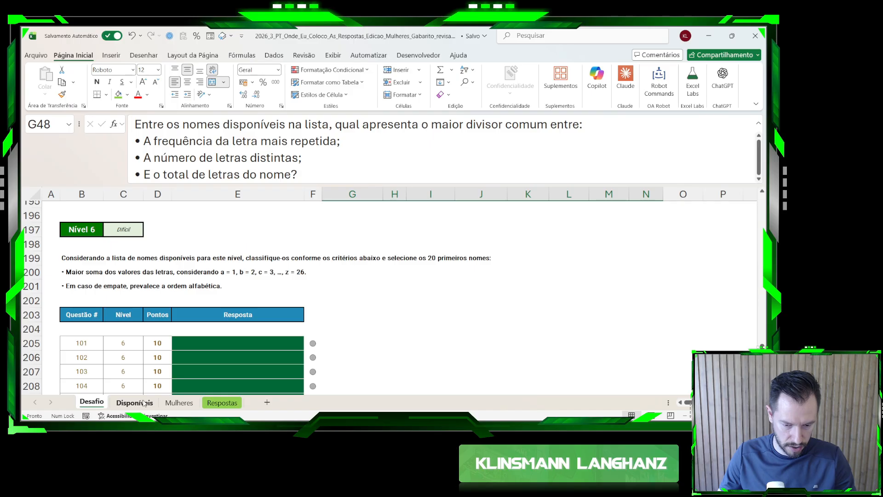
{"action": "left_click", "coordinate": [134, 402]}
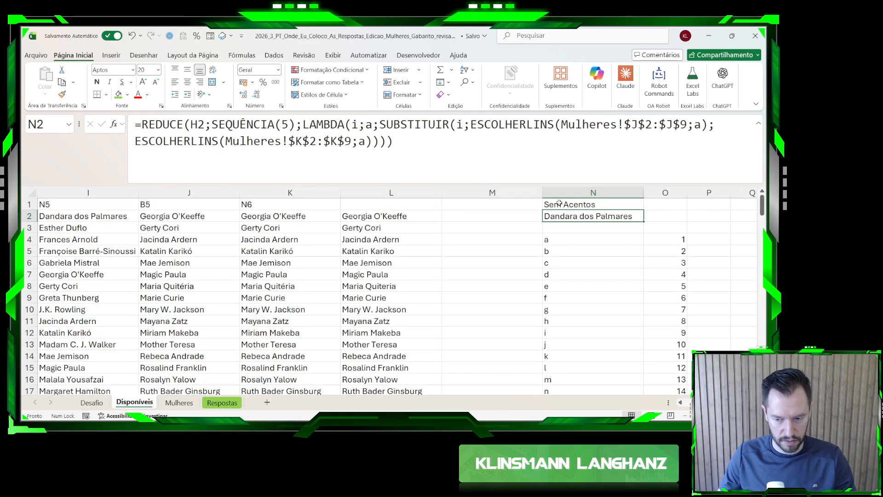
- Set the N2 formula's table ranges back to Mulheres!$J$2:$J$6 and Mulheres!$K$2:$K$6
{"action": "left_click", "coordinate": [691, 126]}
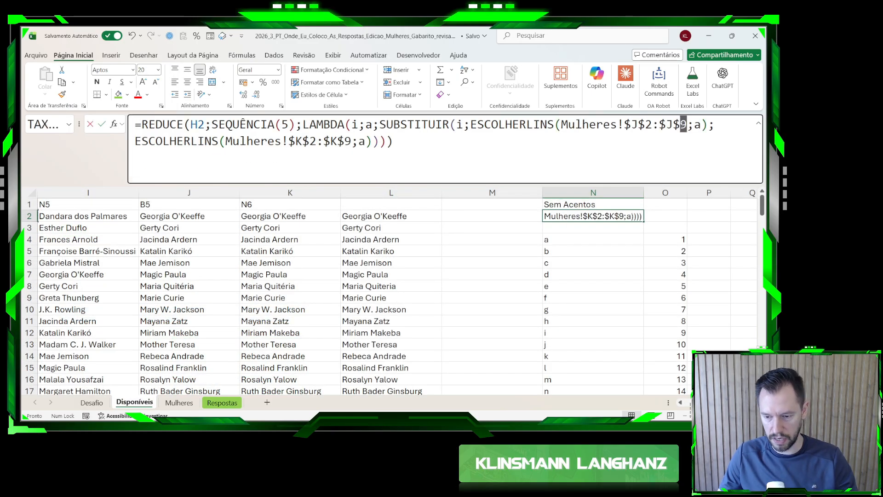
{"action": "key", "text": "BackSpace"}
{"action": "type", "text": "6"}
{"action": "left_click", "coordinate": [350, 141]}
{"action": "key", "text": "BackSpace"}
{"action": "type", "text": "6"}
{"action": "key", "text": "Return"}
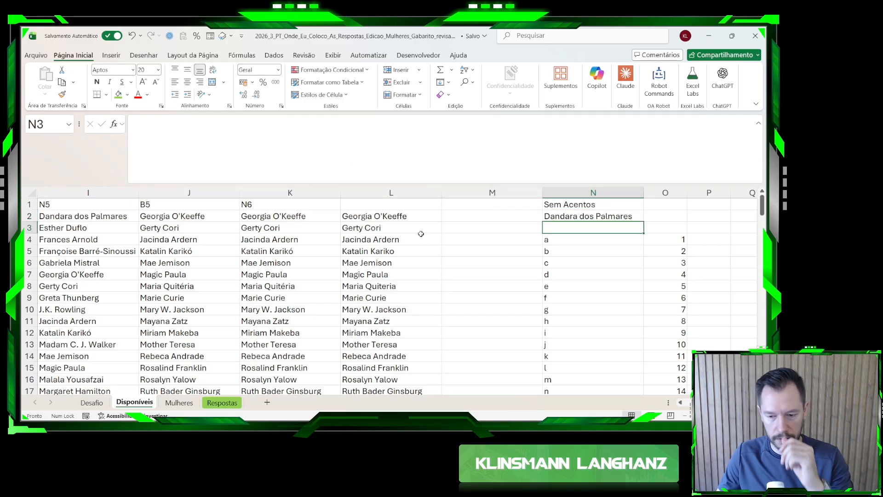
- Insert a blank column between the cleaned names in column L and the Sem Acentos column
{"action": "left_click", "coordinate": [479, 188]}
{"action": "key", "text": "ctrl+plus"}
{"action": "left_click", "coordinate": [378, 216]}
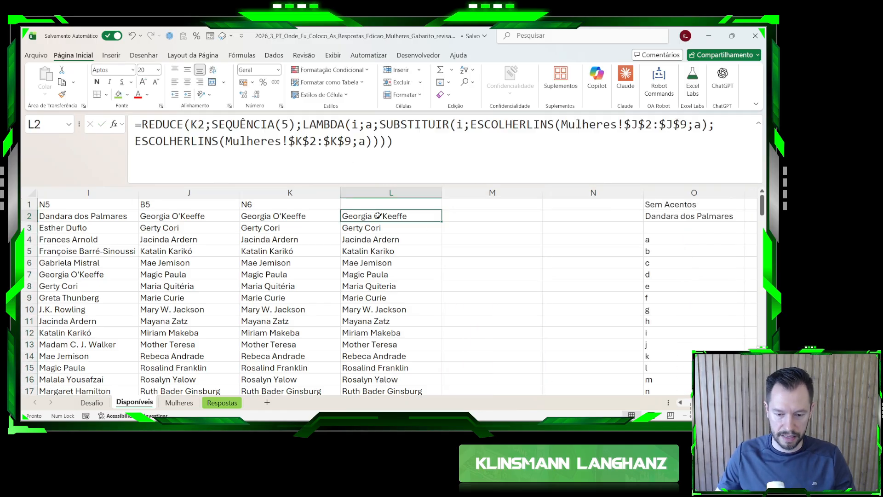
- Start a SOMA(PROCX()) formula in M2 that splits L2 into single characters using REGEX.EXTRAIR with mode 1
{"action": "scroll", "coordinate": [393, 290], "scroll_direction": "right", "scroll_amount": 3}
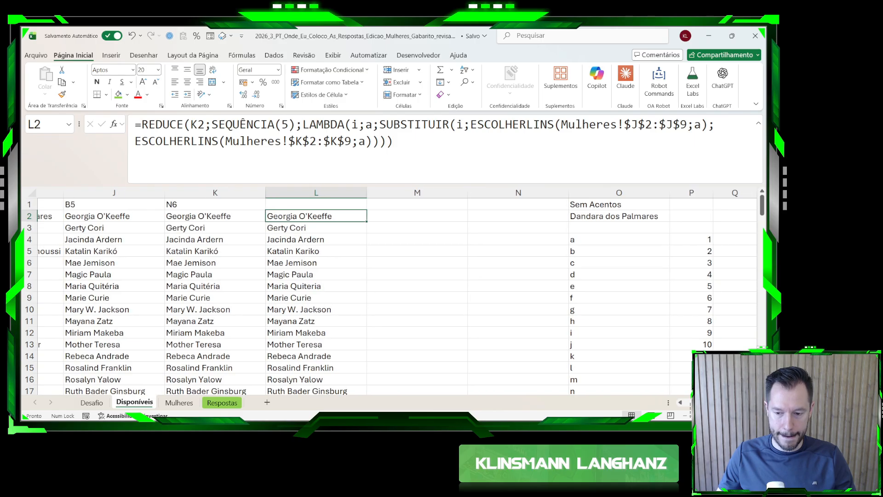
{"action": "left_click", "coordinate": [417, 217]}
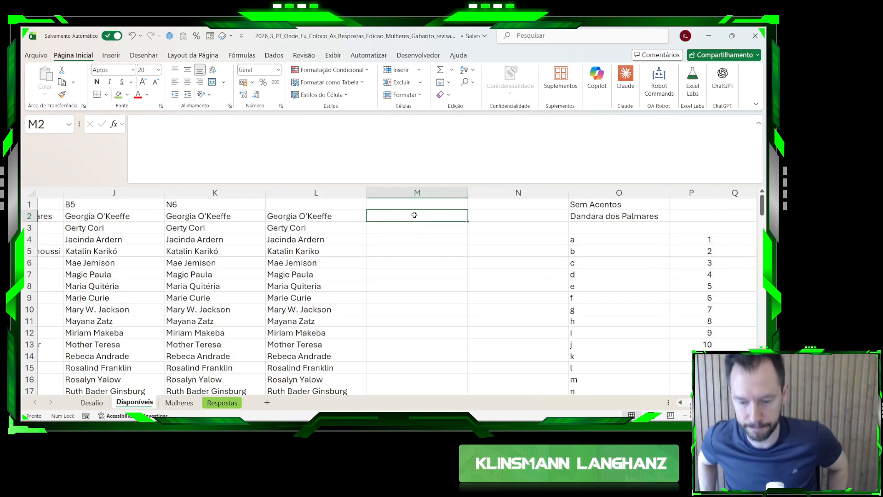
{"action": "type", "text": "="}
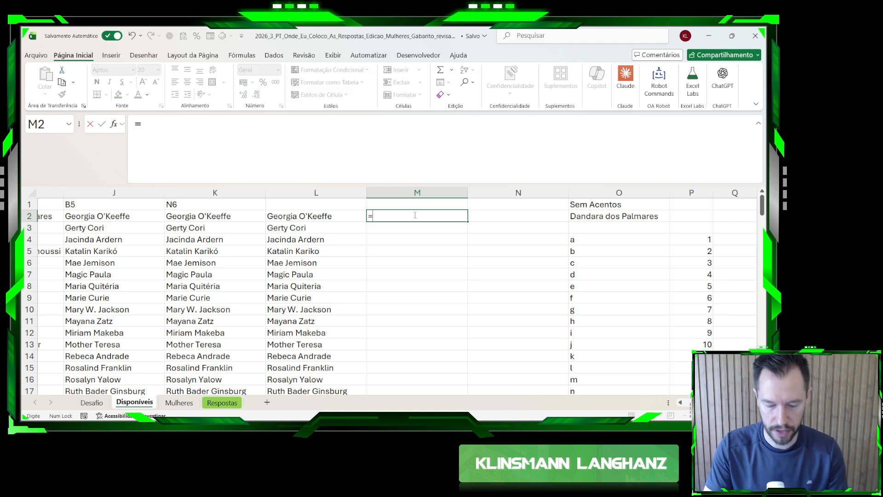
{"action": "type", "text": "soma("}
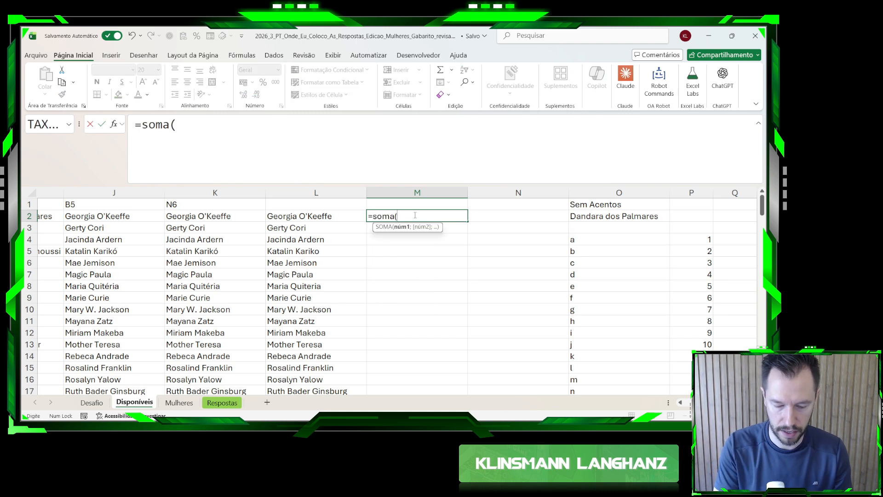
{"action": "type", "text": "procx(reg"}
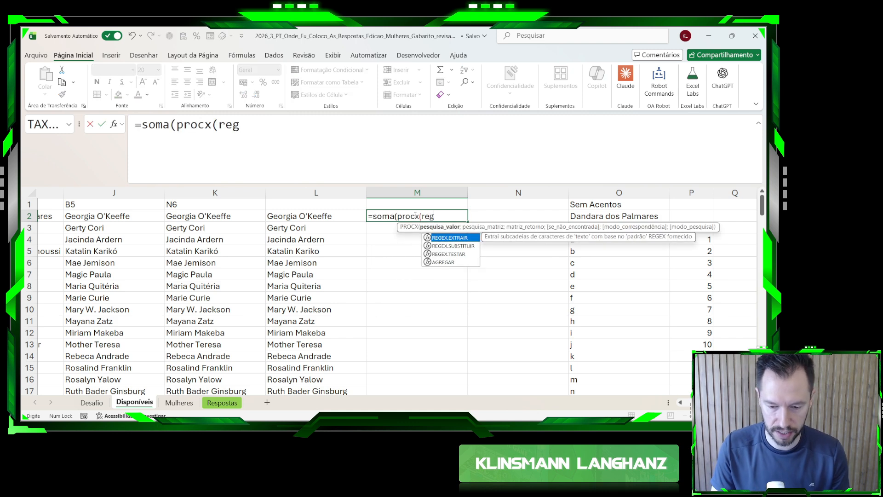
{"action": "key", "text": "Tab"}
{"action": "key", "text": "Left"}
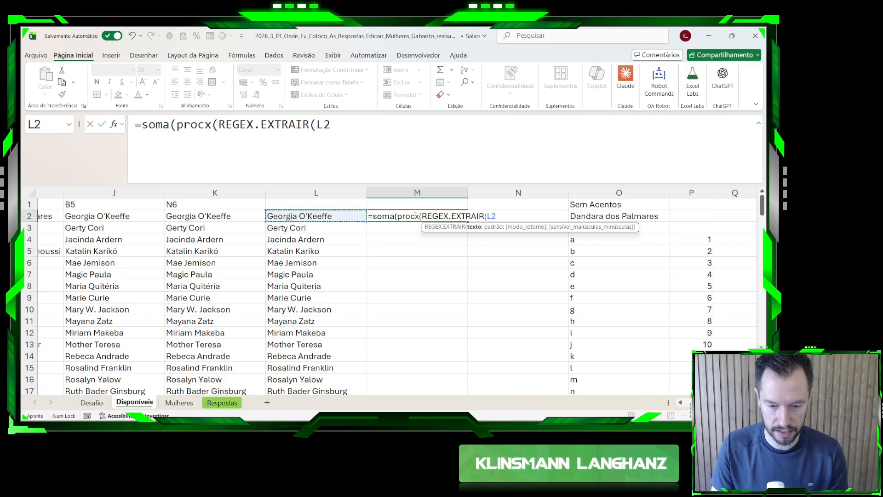
{"action": "type", "text": ";\".';1)"}
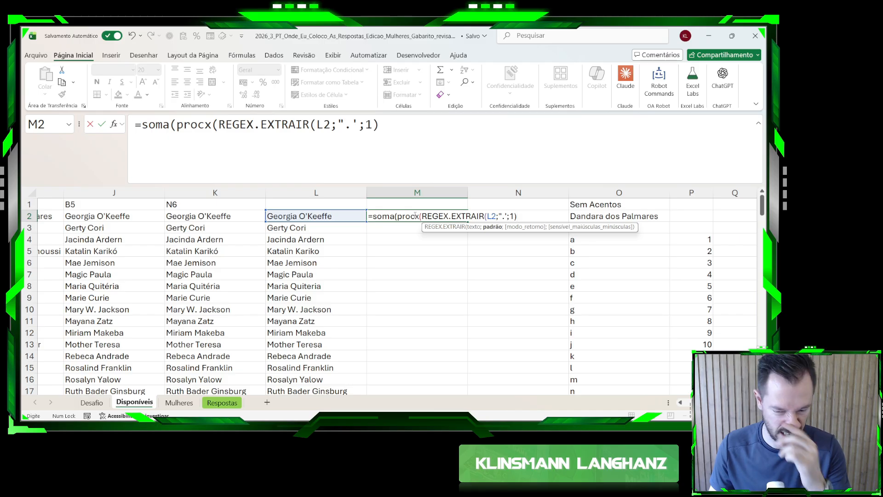
- Complete the M2 formula with the pattern ".", lookup array O4#, return array P4# and 0 for characters not found
{"action": "left_click", "coordinate": [406, 181]}
{"action": "type", "text": ";"}
{"action": "left_click", "coordinate": [586, 242]}
{"action": "type", "text": "#;"}
{"action": "scroll", "coordinate": [586, 241], "scroll_direction": "down", "scroll_amount": 4}
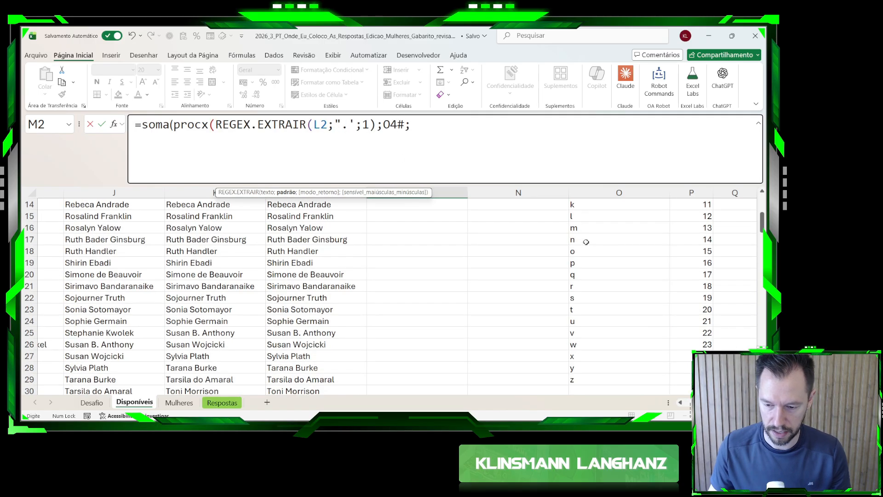
{"action": "left_click", "coordinate": [678, 249]}
{"action": "key", "text": "ctrl+Up"}
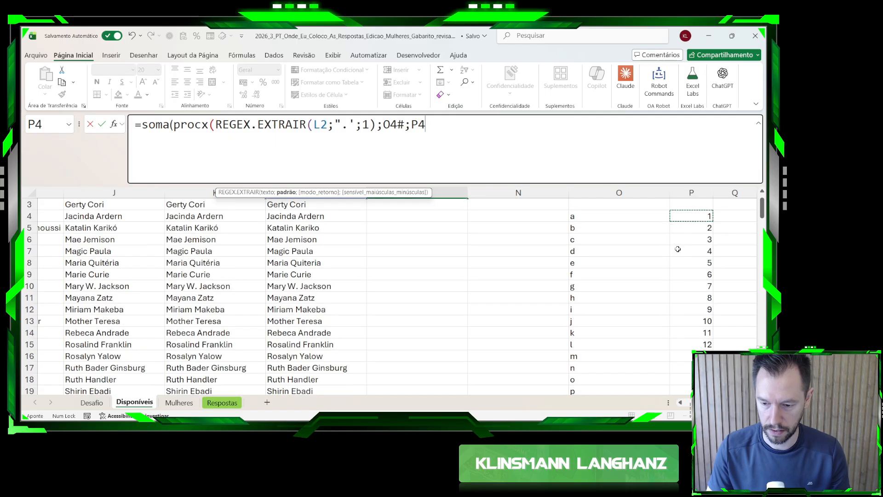
{"action": "key", "text": "ctrl+shift+Down"}
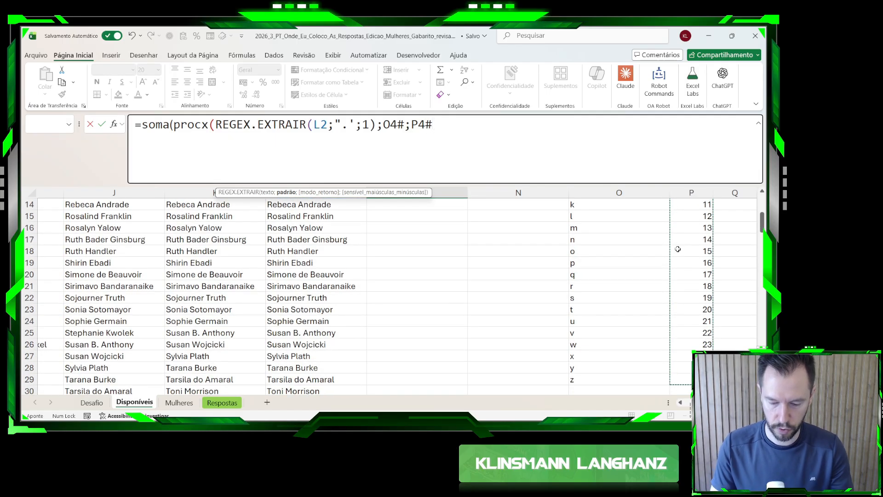
{"action": "type", "text": ";"}
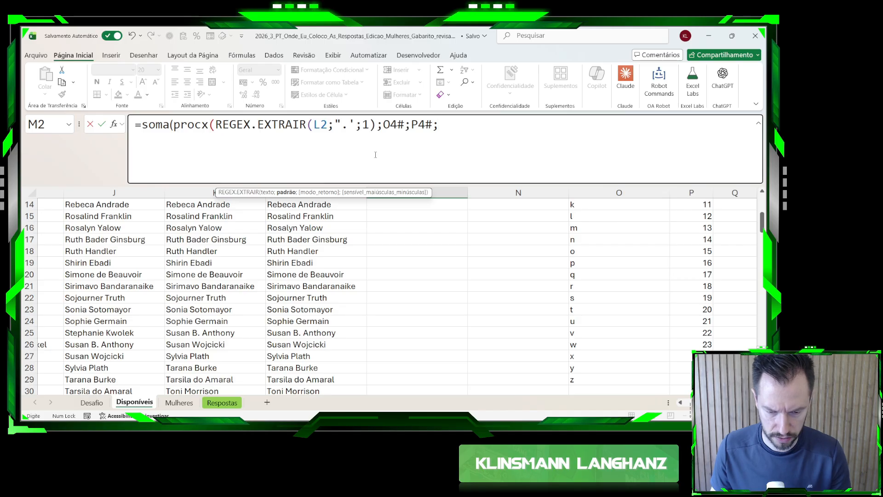
{"action": "left_click", "coordinate": [355, 124]}
{"action": "left_click", "coordinate": [464, 125]}
{"action": "type", "text": "0)"}
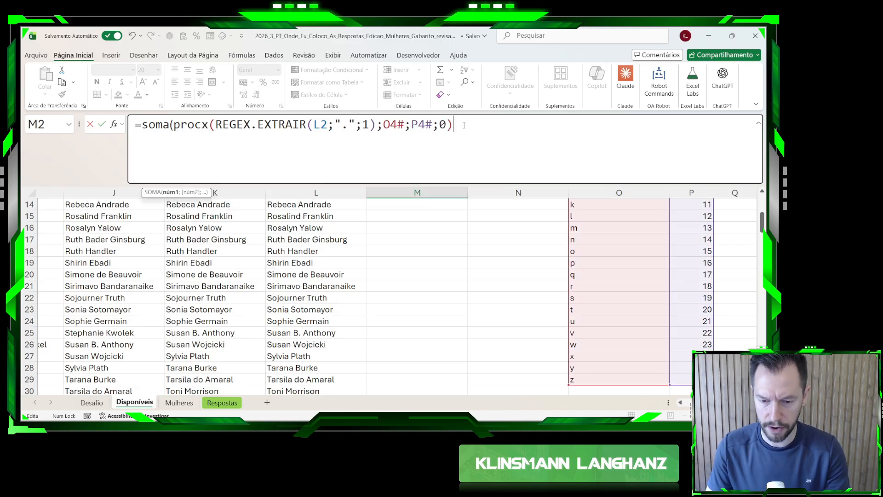
{"action": "type", "text": ")"}
{"action": "key", "text": "Return"}
{"action": "key", "text": "Up"}
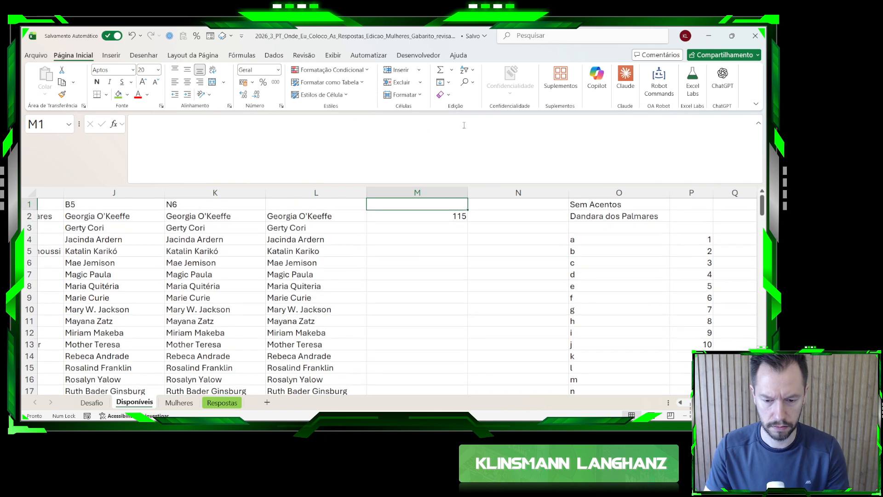
- Copy the M2 letter-sum formula down column M to row 41, the last N6 name
{"action": "key", "text": "ctrl+c"}
{"action": "key", "text": "ctrl+Left"}
{"action": "key", "text": "Down"}
{"action": "key", "text": "Right"}
{"action": "key", "text": "ctrl+Right"}
{"action": "key", "text": "Up"}
{"action": "key", "text": "Right"}
{"action": "key", "text": "Left"}
{"action": "key", "text": "ctrl+Down"}
{"action": "key", "text": "Right"}
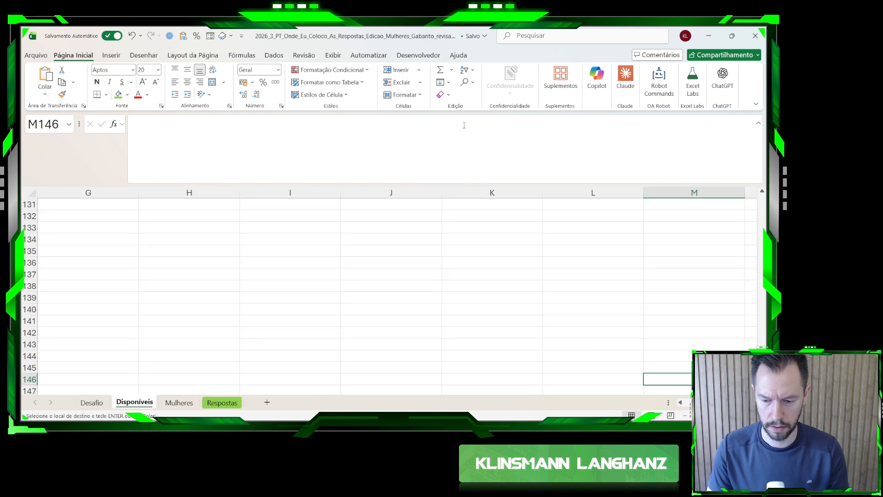
{"action": "key", "text": "ctrl+Up"}
{"action": "key", "text": "Left"}
{"action": "key", "text": "ctrl+Down"}
{"action": "key", "text": "ctrl+Up"}
{"action": "key", "text": "Down"}
{"action": "key", "text": "Down"}
{"action": "key", "text": "Down"}
{"action": "key", "text": "Down"}
{"action": "key", "text": "Down"}
{"action": "key", "text": "Down"}
{"action": "key", "text": "Down"}
{"action": "key", "text": "Down"}
{"action": "key", "text": "Down"}
{"action": "key", "text": "Down"}
{"action": "key", "text": "Down"}
{"action": "key", "text": "Down"}
{"action": "key", "text": "Down"}
{"action": "key", "text": "Down"}
{"action": "key", "text": "Down"}
{"action": "key", "text": "Down"}
{"action": "key", "text": "Down"}
{"action": "key", "text": "Down"}
{"action": "key", "text": "Down"}
{"action": "key", "text": "Down"}
{"action": "key", "text": "Down"}
{"action": "key", "text": "Down"}
{"action": "key", "text": "Down"}
{"action": "key", "text": "Down"}
{"action": "key", "text": "Down"}
{"action": "key", "text": "Down"}
{"action": "key", "text": "Down"}
{"action": "key", "text": "Down"}
{"action": "key", "text": "Down"}
{"action": "key", "text": "Down"}
{"action": "key", "text": "Down"}
{"action": "key", "text": "Down"}
{"action": "key", "text": "Down"}
{"action": "key", "text": "Down"}
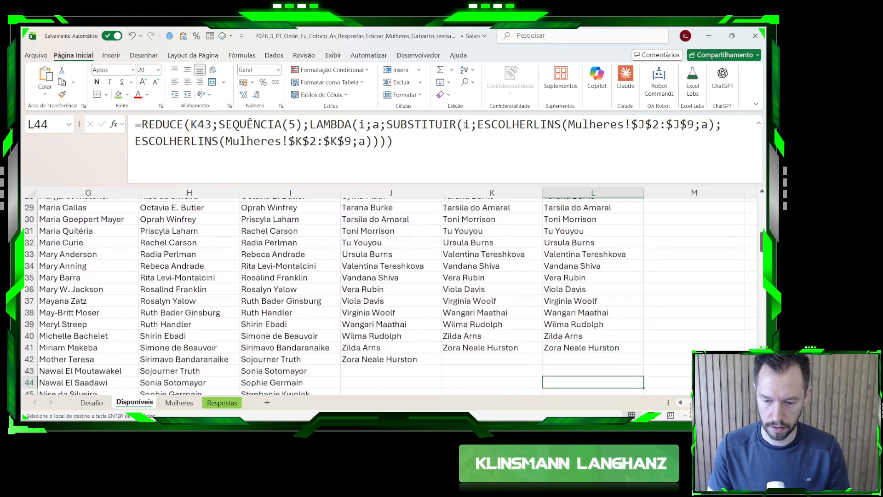
{"action": "key", "text": "Up"}
{"action": "key", "text": "Up"}
{"action": "key", "text": "Up"}
{"action": "key", "text": "Right"}
{"action": "key", "text": "ctrl+shift+Up"}
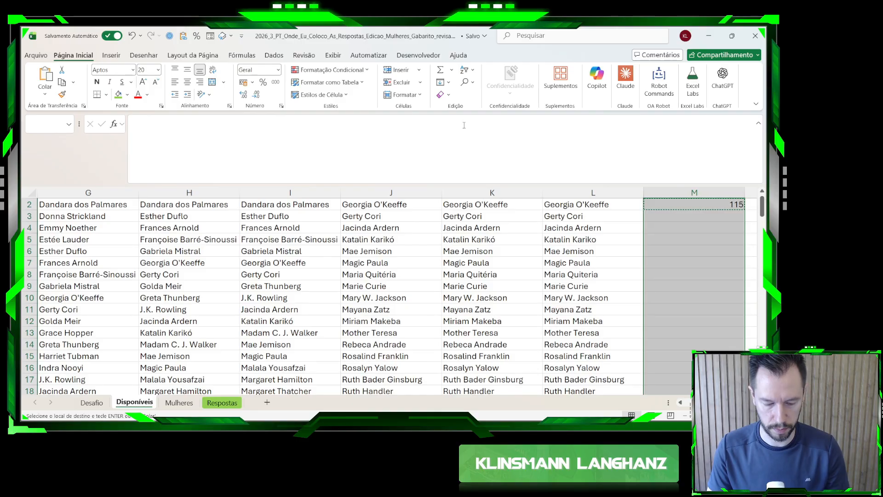
{"action": "key", "text": "ctrl+v"}
{"action": "key", "text": "Escape"}
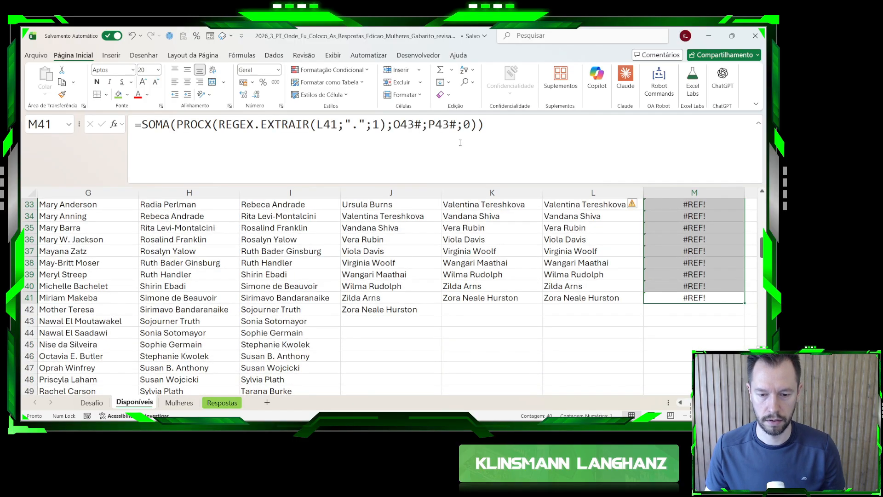
{"action": "scroll", "coordinate": [585, 325], "scroll_direction": "up", "scroll_amount": 11}
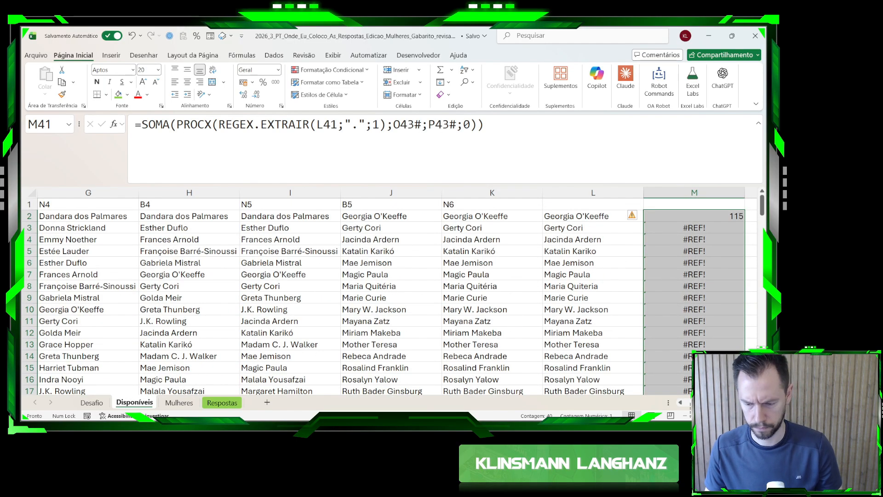
{"action": "scroll", "coordinate": [391, 294], "scroll_direction": "right", "scroll_amount": 1}
{"action": "key", "text": "F2"}
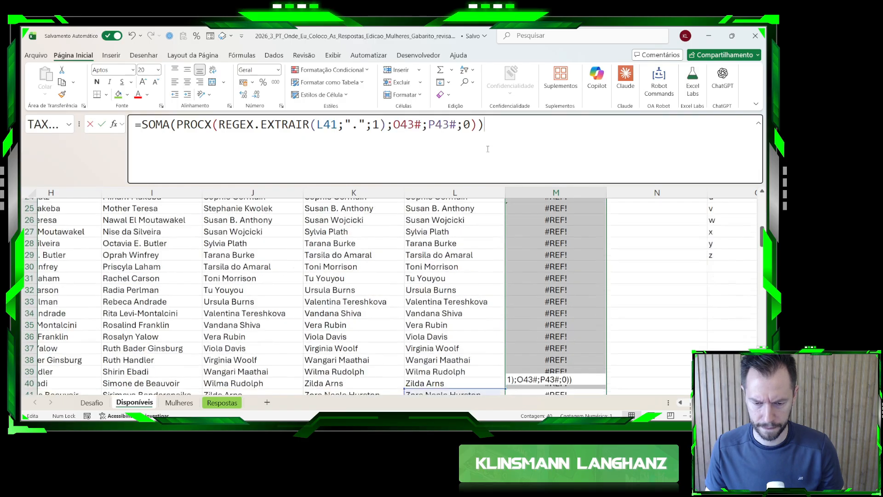
{"action": "left_click", "coordinate": [400, 125]}
{"action": "key", "text": "F4"}
{"action": "left_click", "coordinate": [455, 124]}
{"action": "key", "text": "F4"}
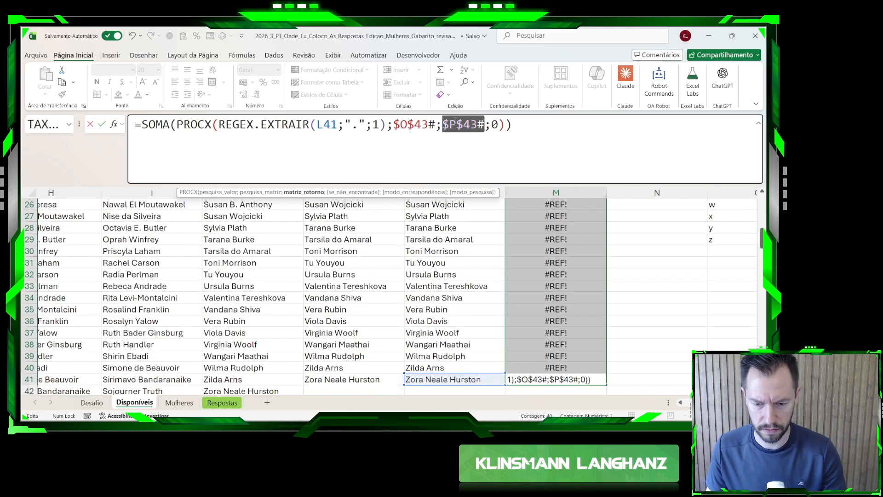
{"action": "key", "text": "Escape"}
{"action": "key", "text": "ctrl+Up"}
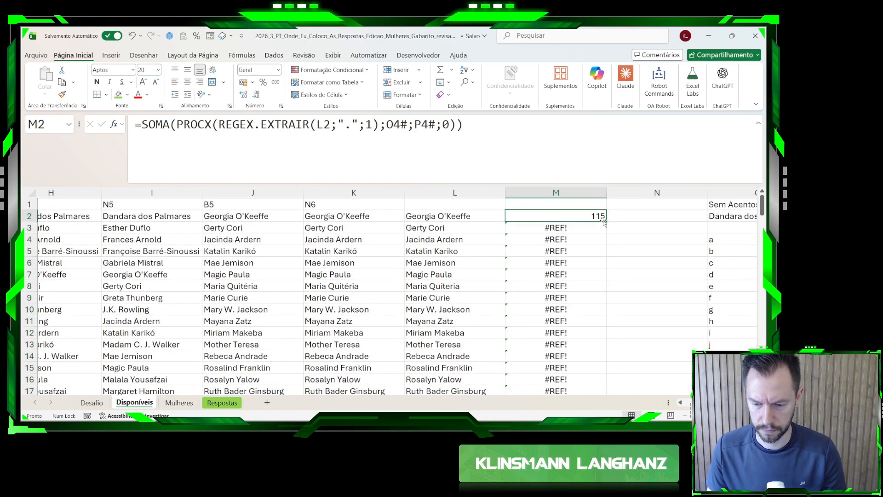
- Fill the M2 formula with its relative O4# and P4# references down column M again
{"action": "key", "text": "ctrl+Down"}
{"action": "key", "text": "ctrl+Up"}
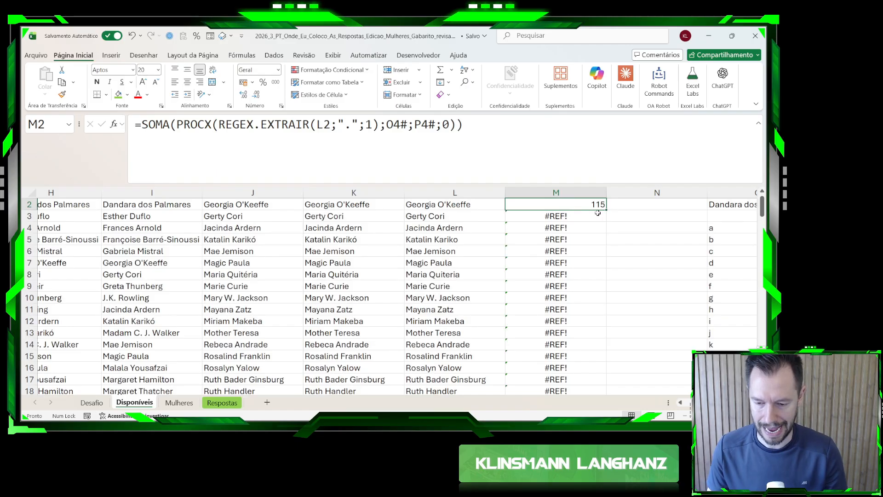
{"action": "double_click", "coordinate": [608, 210]}
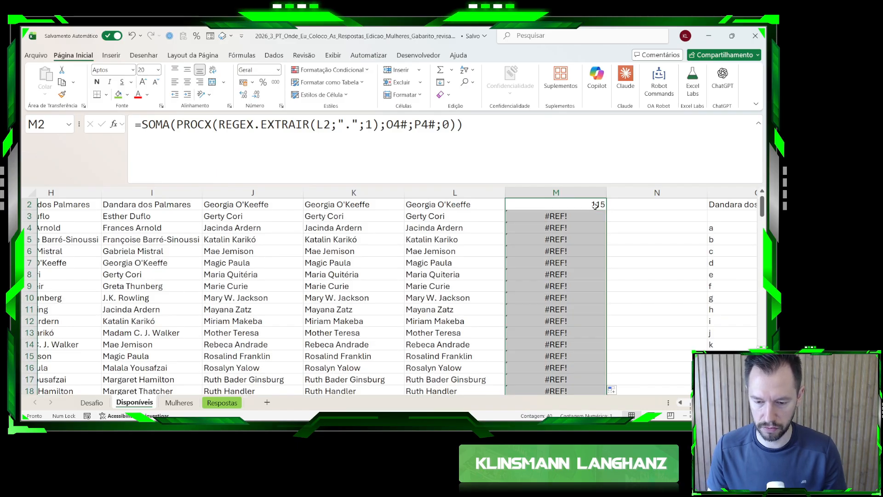
- Compare the lookup and return ranges referenced by the M2 and M3 formulas against the letter table in columns O and P
{"action": "double_click", "coordinate": [595, 205]}
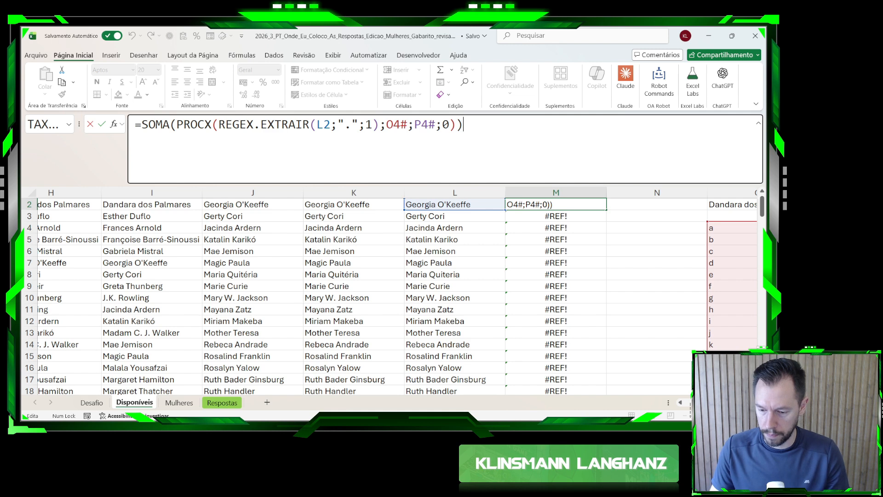
{"action": "scroll", "coordinate": [533, 188], "scroll_direction": "right", "scroll_amount": 3}
{"action": "scroll", "coordinate": [533, 188], "scroll_direction": "down", "scroll_amount": 7}
{"action": "scroll", "coordinate": [533, 188], "scroll_direction": "up", "scroll_amount": 7}
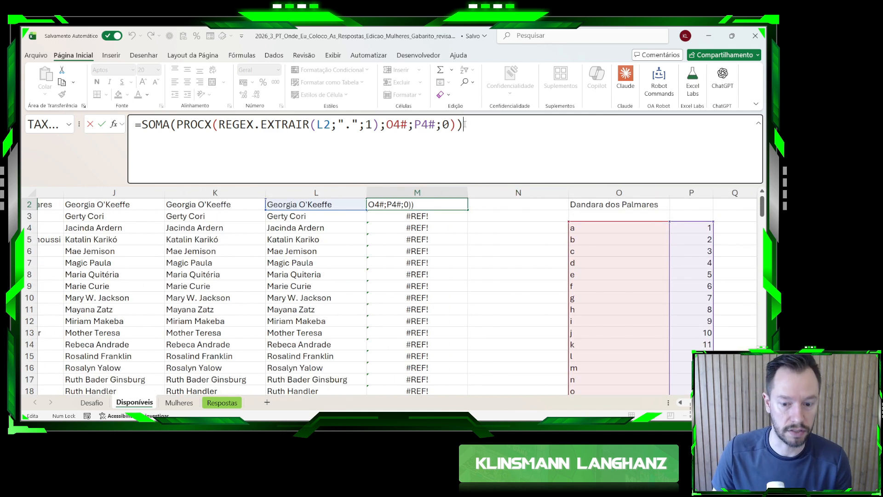
{"action": "key", "text": "Return"}
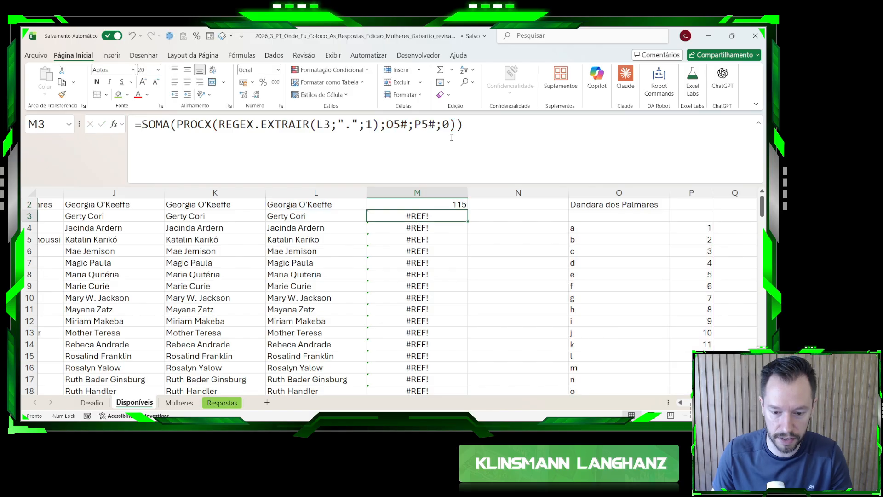
{"action": "double_click", "coordinate": [419, 221]}
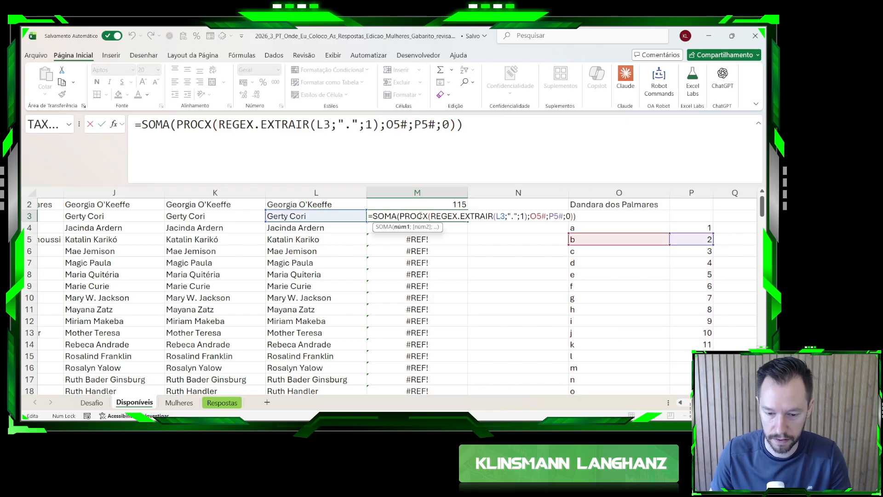
{"action": "key", "text": "Escape"}
- Make the M2 formula's table references absolute as $O$4# and $P$4#
{"action": "left_click", "coordinate": [415, 205]}
{"action": "left_click", "coordinate": [405, 136]}
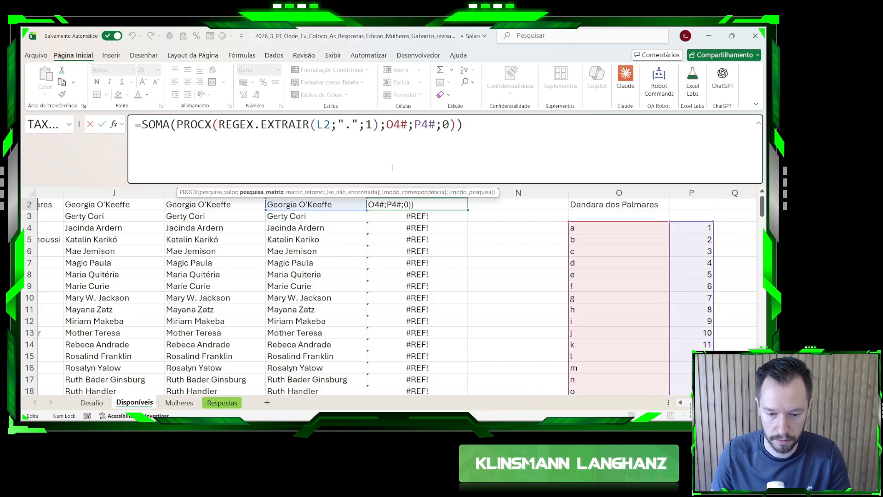
{"action": "key", "text": "Escape"}
{"action": "scroll", "coordinate": [395, 239], "scroll_direction": "up", "scroll_amount": 1}
{"action": "left_click", "coordinate": [407, 122]}
{"action": "key", "text": "F4"}
{"action": "key", "text": "Right"}
{"action": "key", "text": "Right"}
{"action": "key", "text": "F4"}
{"action": "key", "text": "Return"}
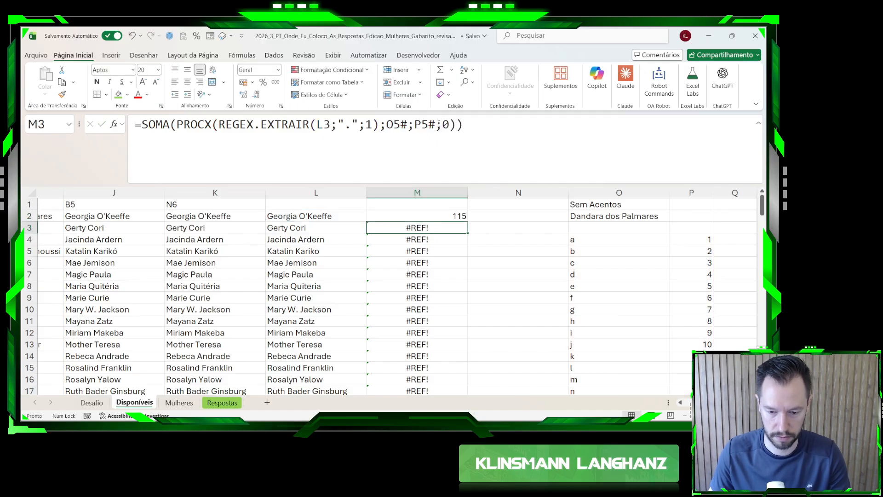
- Fill the corrected M2 letter-sum formula down column M for all the N6 names
{"action": "left_click", "coordinate": [437, 212]}
{"action": "double_click", "coordinate": [467, 221]}
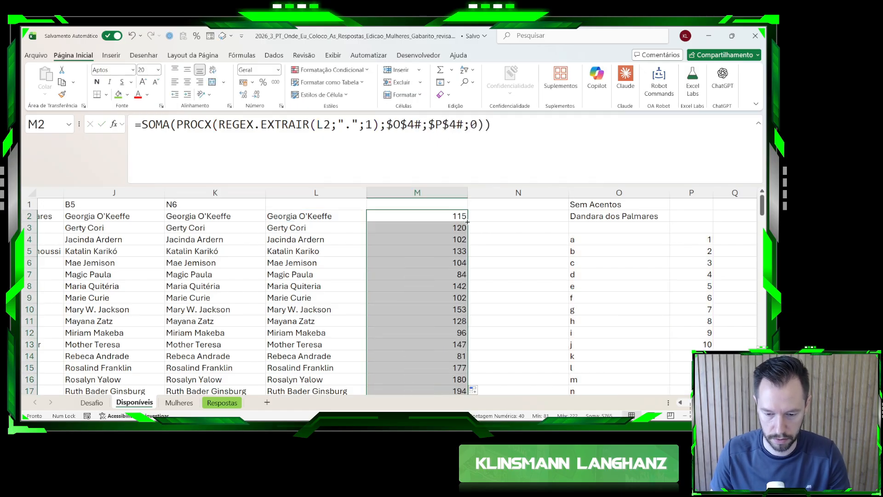
{"action": "scroll", "coordinate": [476, 226], "scroll_direction": "down", "scroll_amount": 4}
{"action": "scroll", "coordinate": [434, 252], "scroll_direction": "up", "scroll_amount": 4}
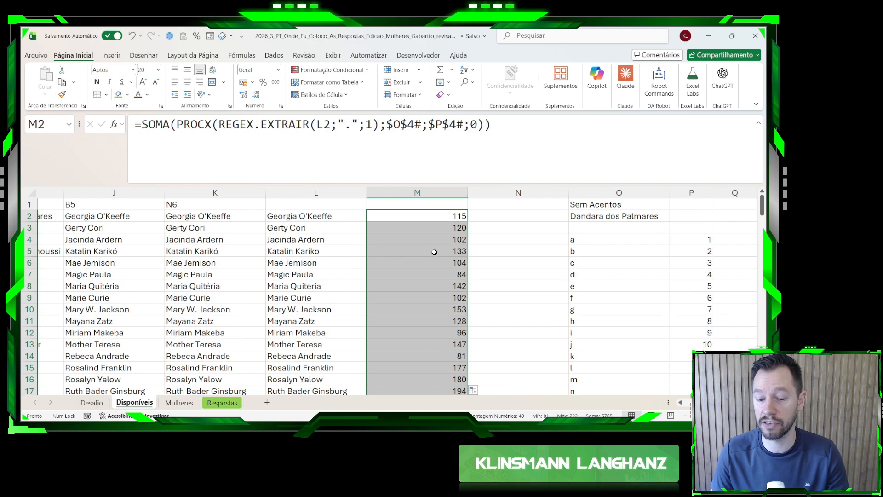
- Check the letter-value sequence in P4 and reread the Nível 6 sum and tie-break criteria in Desafio, returning to Disponíveis
{"action": "left_click", "coordinate": [678, 236]}
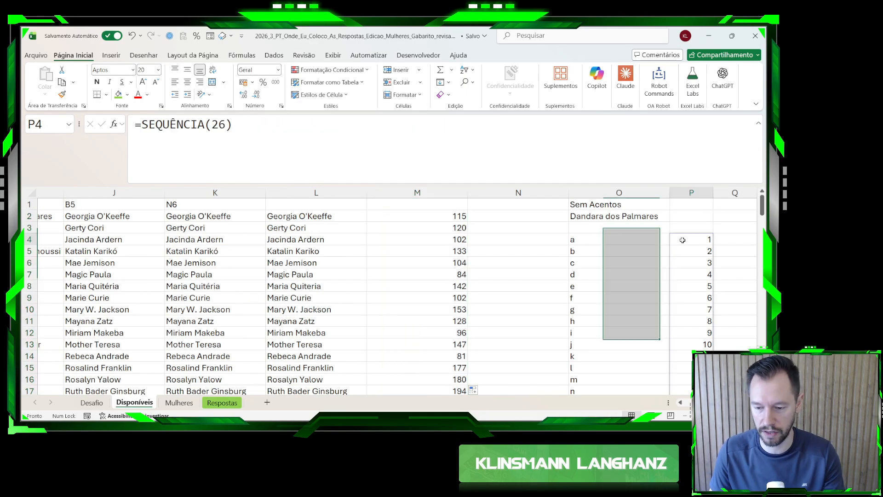
{"action": "left_click", "coordinate": [92, 402]}
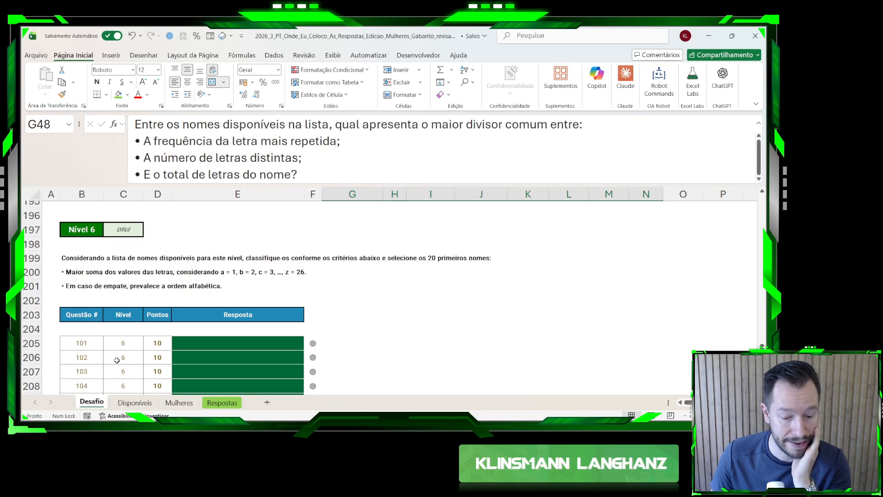
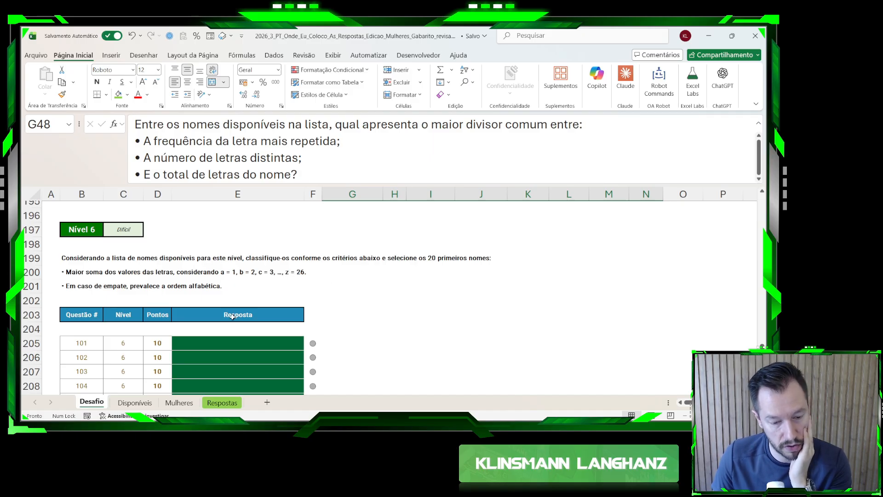
{"action": "left_click", "coordinate": [129, 400]}
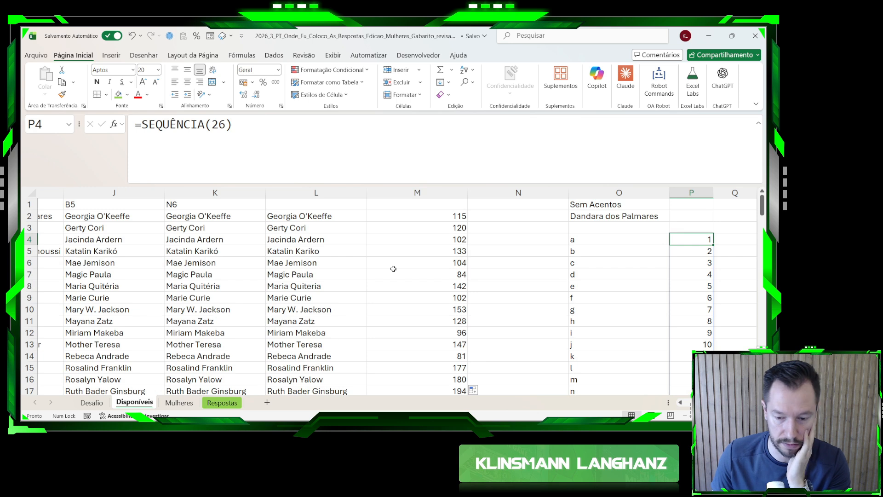
- Insert two blank columns at column N, between the letter sums and the letter-value table in Disponíveis
{"action": "left_click", "coordinate": [404, 219]}
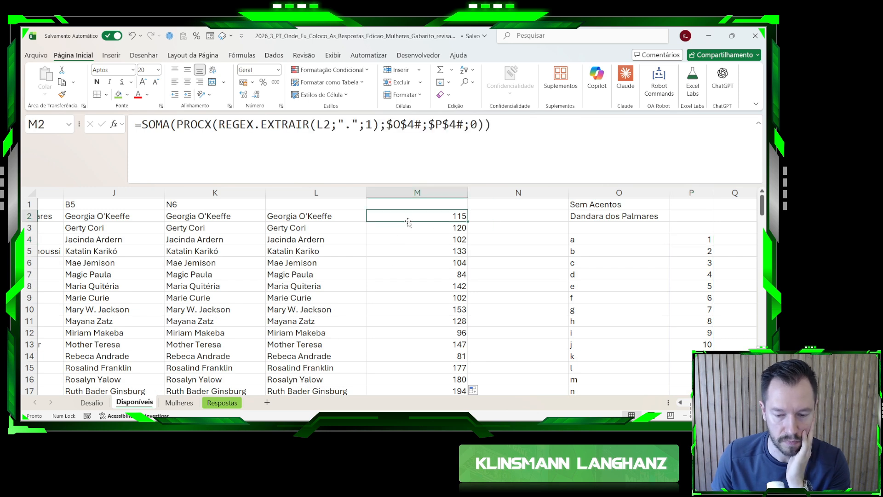
{"action": "left_click", "coordinate": [490, 221]}
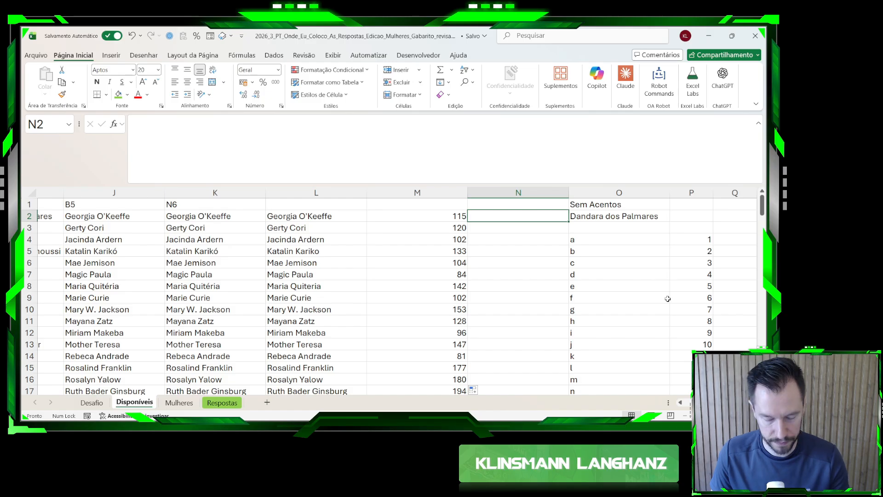
{"action": "left_click", "coordinate": [563, 195]}
{"action": "key", "text": "ctrl+plus"}
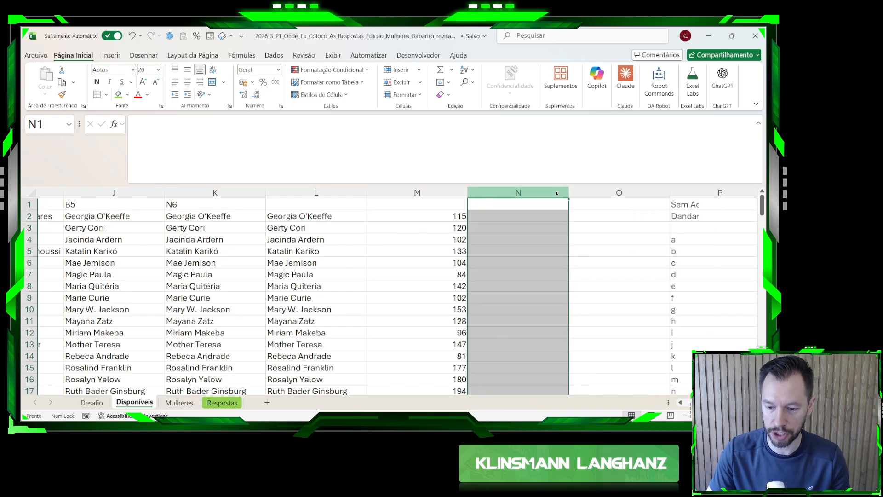
{"action": "scroll", "coordinate": [405, 204], "scroll_direction": "right", "scroll_amount": 3}
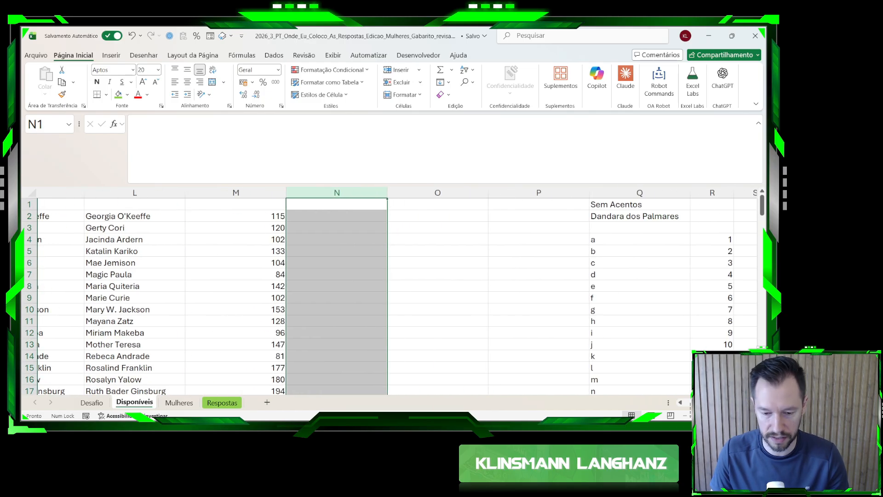
- Begin a CLASSIFICARPOR formula in O2 with the N6 name list K2# as the array to sort
{"action": "left_click", "coordinate": [355, 215]}
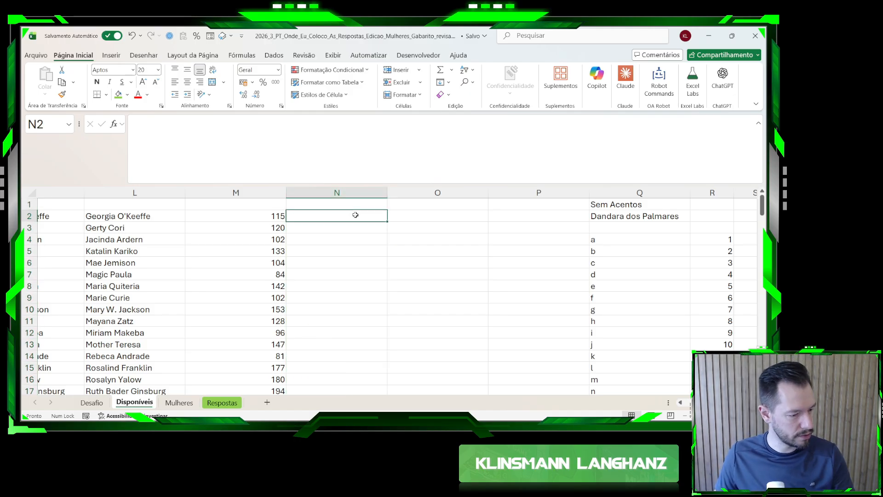
{"action": "key", "text": "Right"}
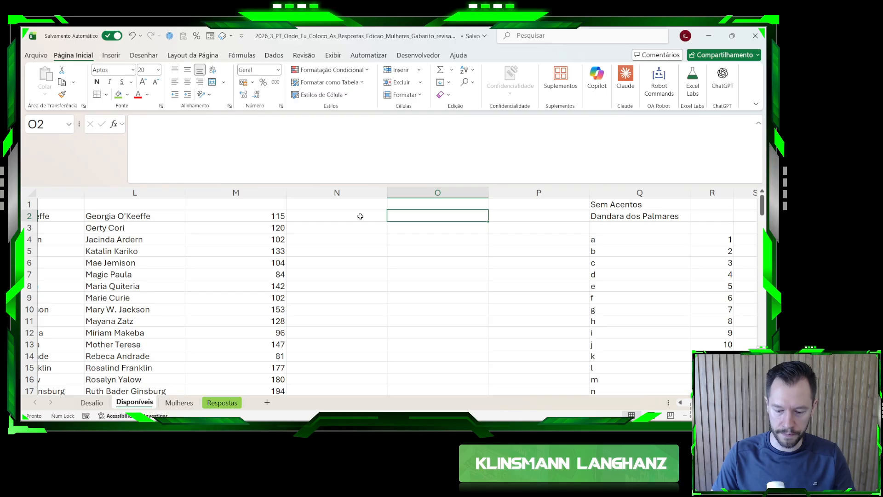
{"action": "type", "text": "=cla"}
{"action": "key", "text": "Down"}
{"action": "key", "text": "Tab"}
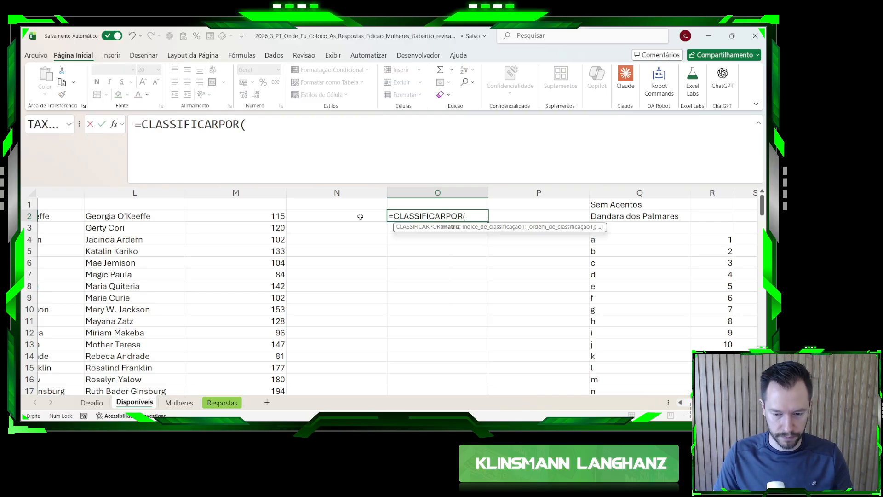
{"action": "key", "text": "Left"}
{"action": "key", "text": "Left"}
{"action": "key", "text": "Left"}
{"action": "key", "text": "Left"}
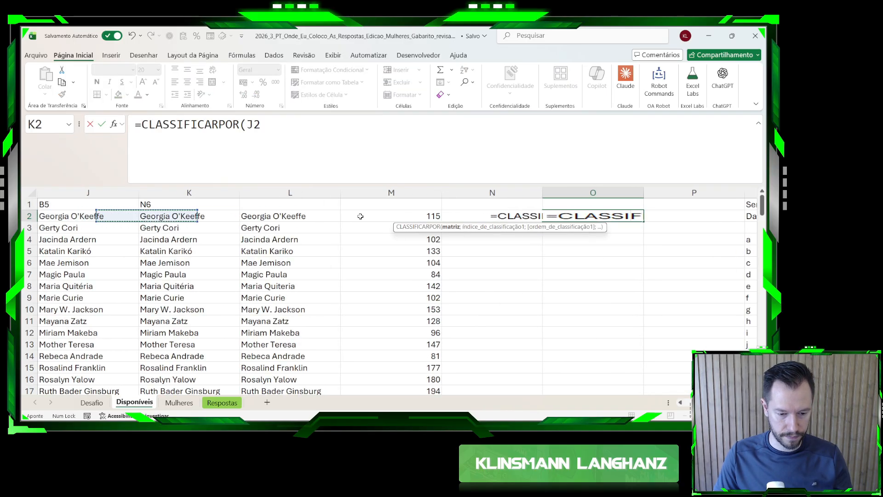
{"action": "key", "text": "ctrl+shift+Down"}
{"action": "type", "text": ";"}
- Set the letter sums M2:M41 as the first sort key in the O2 formula, in descending order (-1)
{"action": "key", "text": "Right"}
{"action": "key", "text": "Up"}
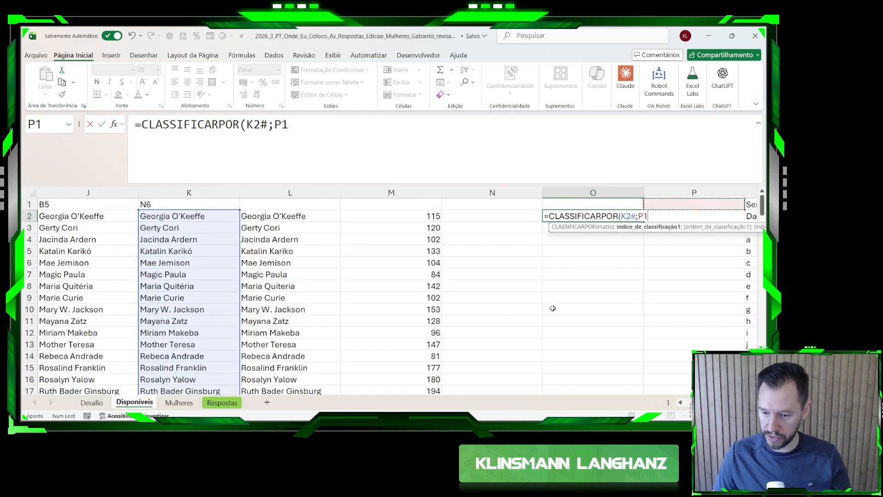
{"action": "scroll", "coordinate": [396, 294], "scroll_direction": "right", "scroll_amount": 3}
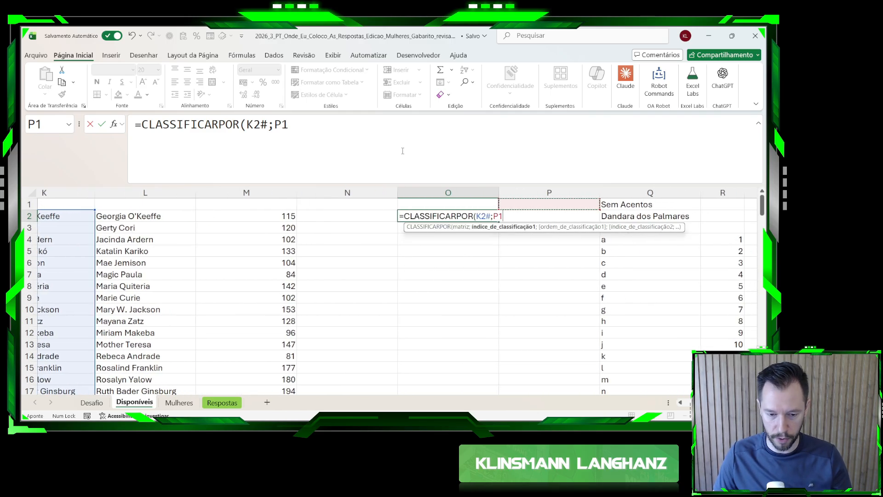
{"action": "left_click", "coordinate": [324, 133]}
{"action": "left_click_drag", "start_coordinate": [271, 127], "coordinate": [304, 127]}
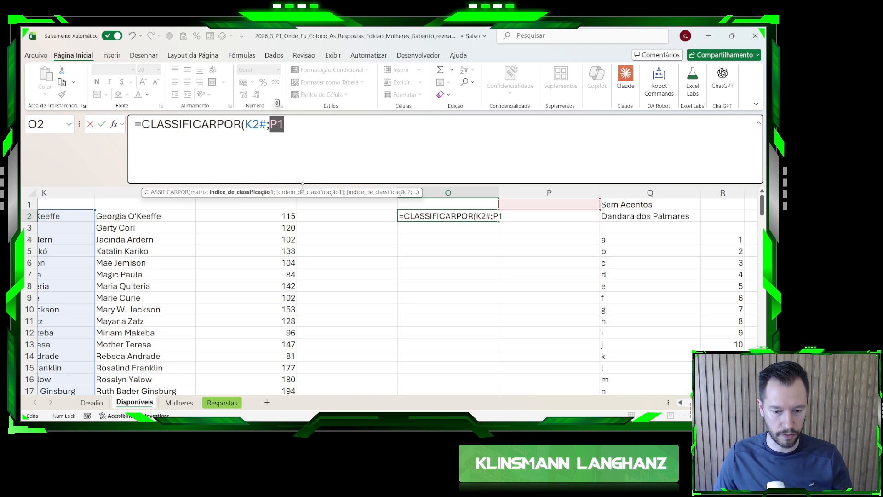
{"action": "left_click", "coordinate": [226, 215]}
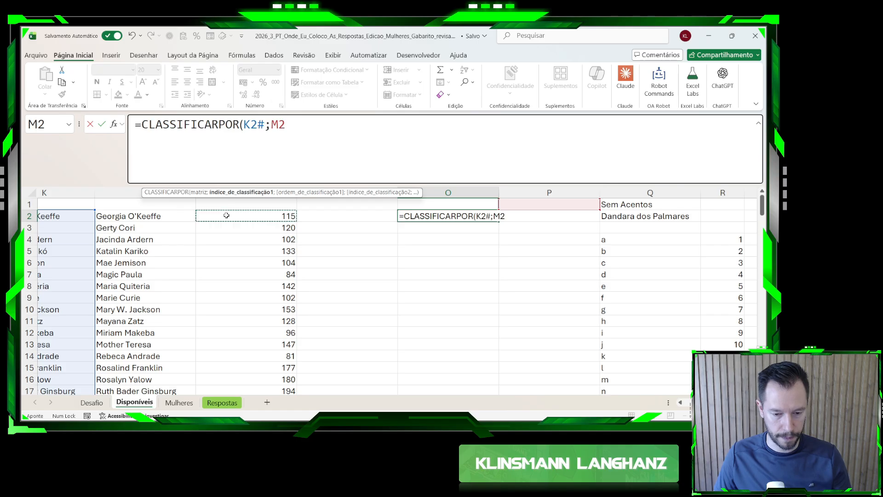
{"action": "key", "text": "ctrl+shift+Down"}
{"action": "type", "text": ";"}
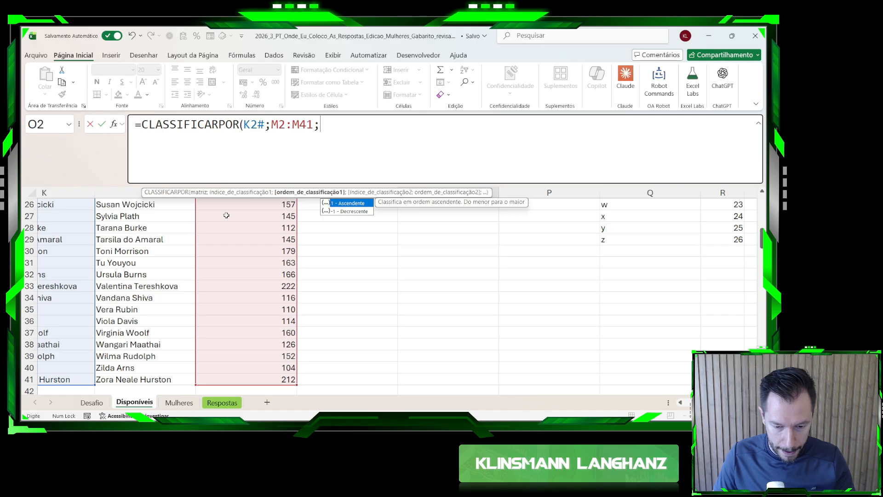
{"action": "type", "text": "-1;"}
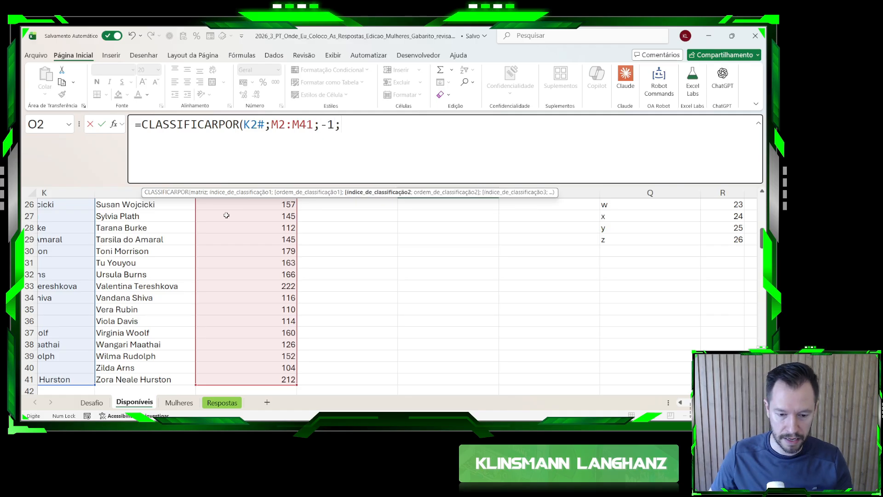
- Add the unaccented names L2:L146 as the second sort key, ascending (1), and enter the O2 formula
{"action": "scroll", "coordinate": [221, 222], "scroll_direction": "up", "scroll_amount": 6}
{"action": "scroll", "coordinate": [221, 222], "scroll_direction": "up", "scroll_amount": 3}
{"action": "left_click", "coordinate": [149, 218]}
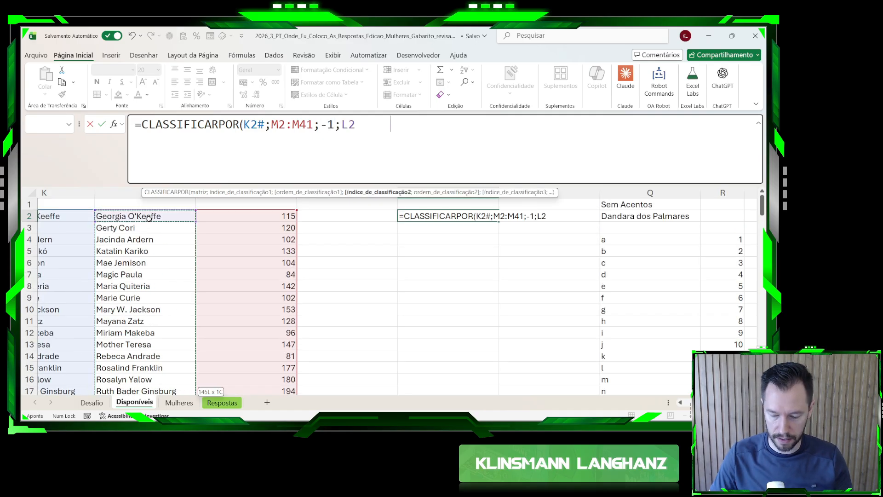
{"action": "key", "text": "ctrl+shift+Down"}
{"action": "type", "text": ";1)"}
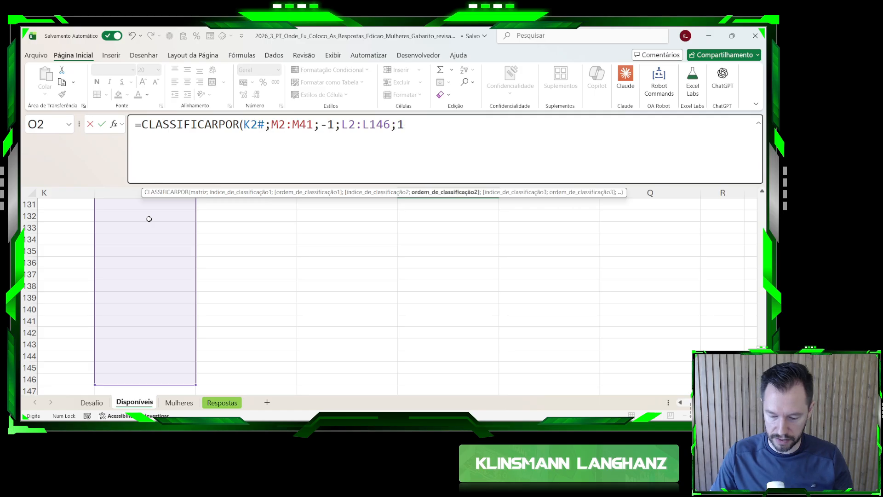
{"action": "key", "text": "Return"}
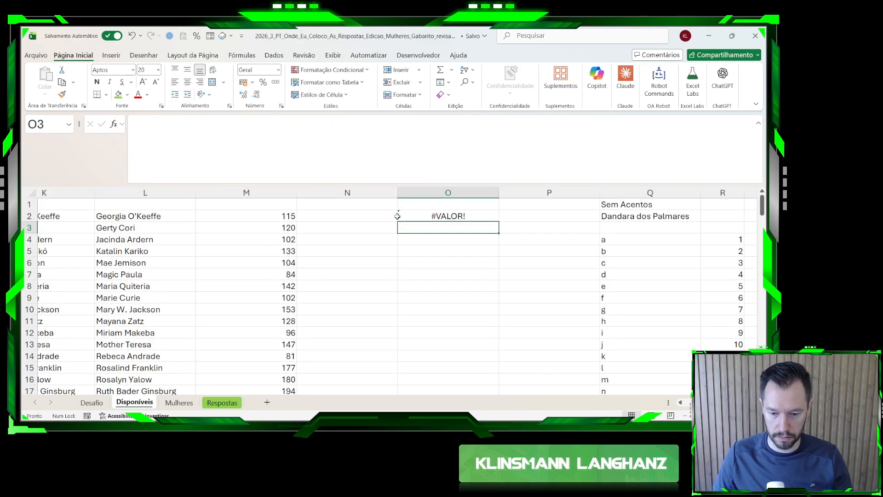
- Shorten the second sort key range in the O2 formula to L2:L41
{"action": "left_click", "coordinate": [399, 216]}
{"action": "left_click", "coordinate": [374, 144]}
{"action": "scroll", "coordinate": [270, 235], "scroll_direction": "down", "scroll_amount": 11}
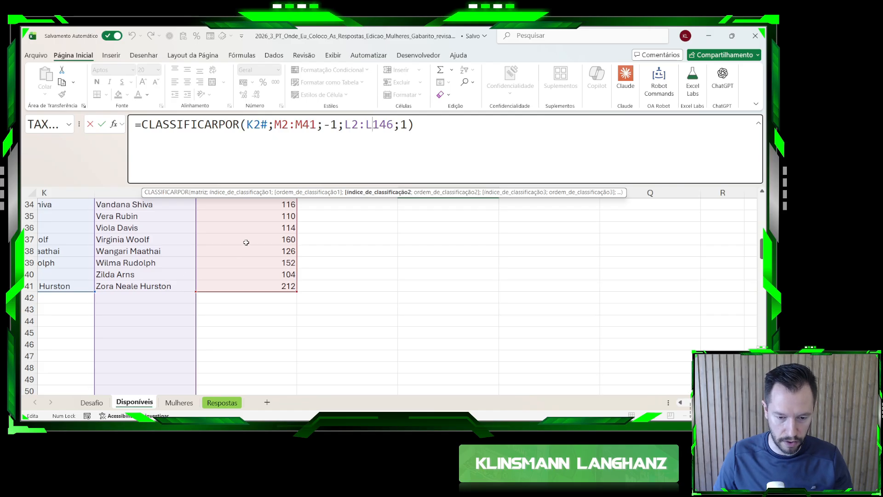
{"action": "left_click_drag", "start_coordinate": [376, 128], "coordinate": [394, 128]}
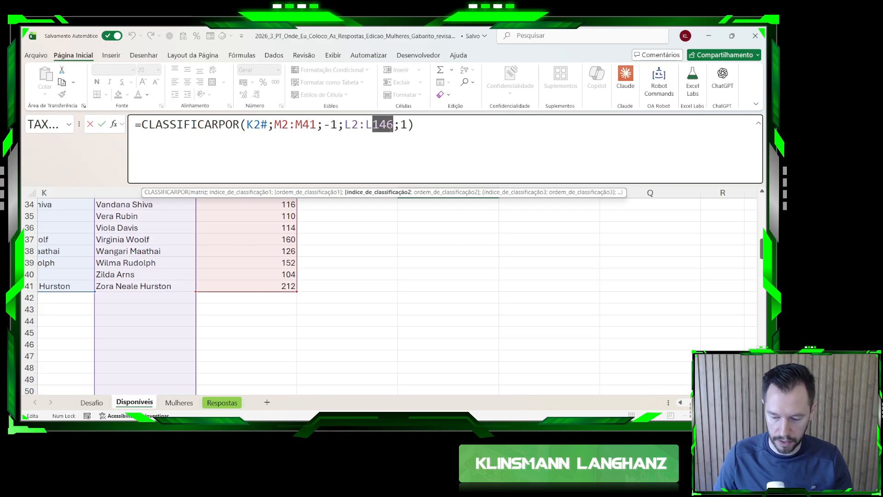
{"action": "type", "text": "41"}
{"action": "key", "text": "Return"}
{"action": "scroll", "coordinate": [421, 221], "scroll_direction": "up", "scroll_amount": 1}
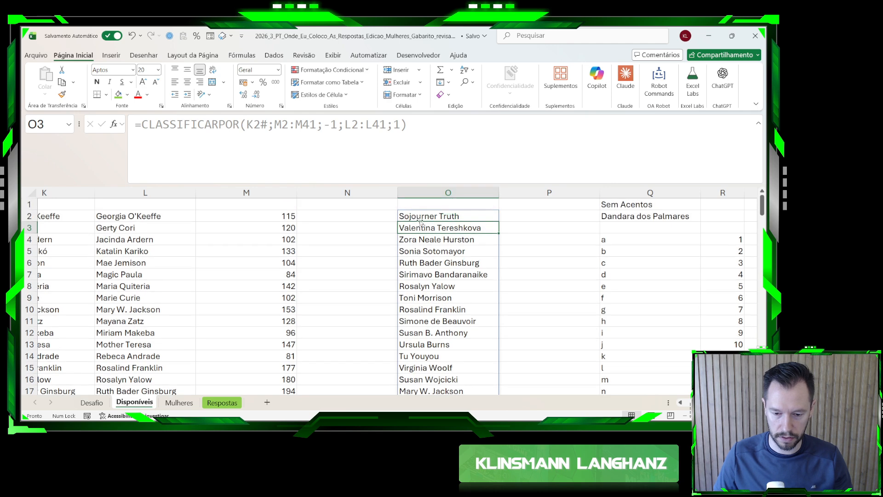
- Wrap the O2 ranking formula in PEGAR so it returns only the first 20 names
{"action": "left_click", "coordinate": [421, 216]}
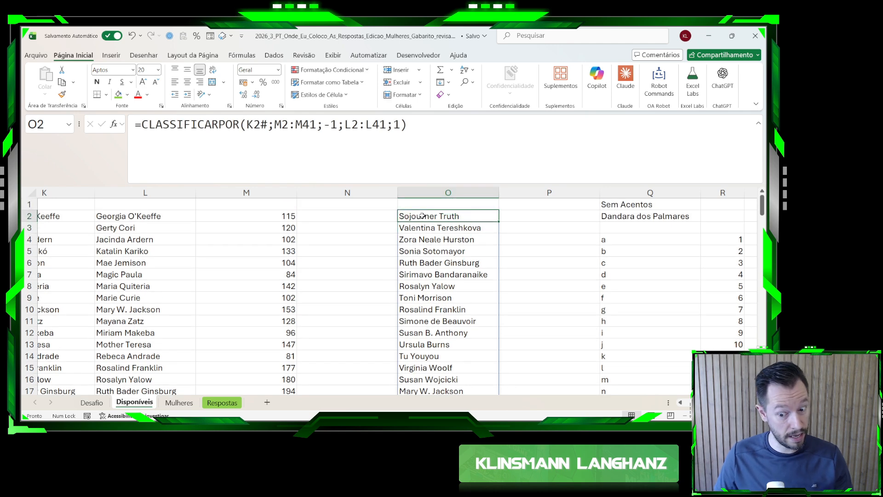
{"action": "key", "text": "ctrl+shift+Down"}
{"action": "key", "text": "ctrl+Up"}
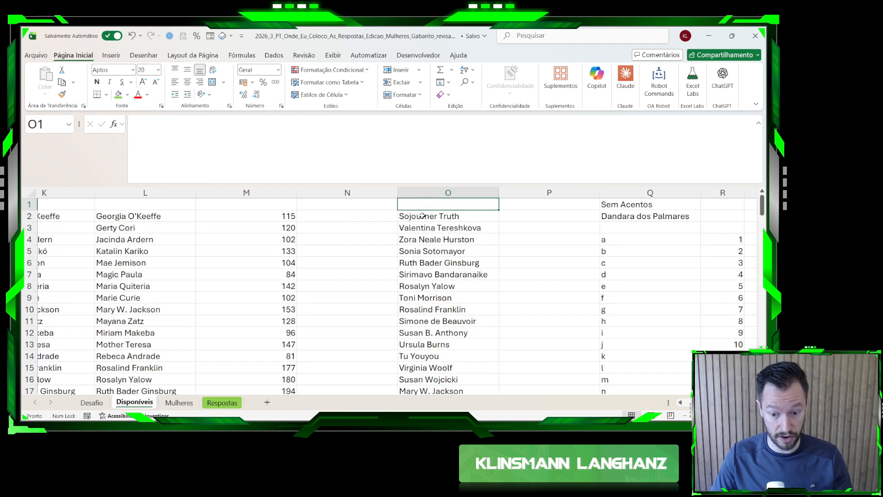
{"action": "key", "text": "Down"}
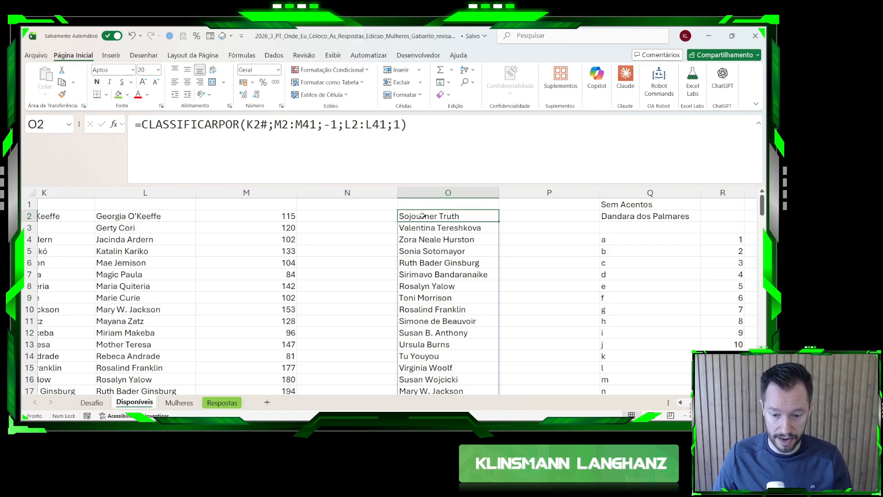
{"action": "left_click", "coordinate": [140, 124]}
{"action": "type", "text": "pegar("}
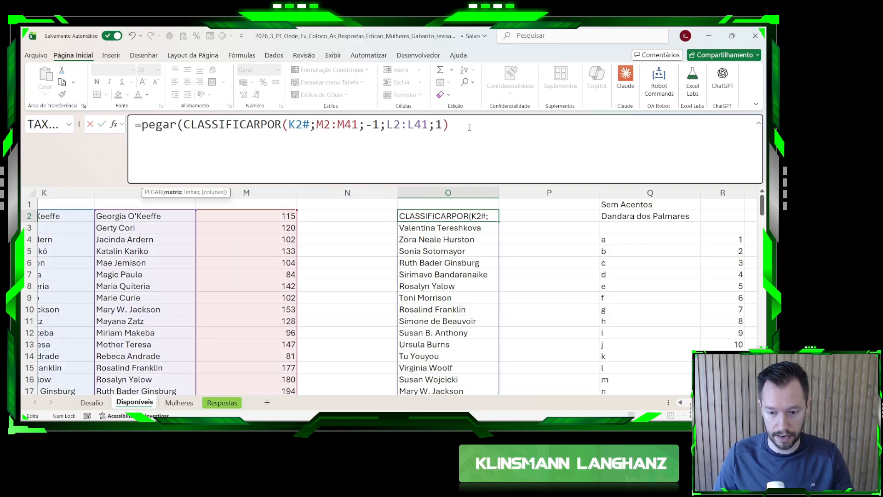
{"action": "left_click", "coordinate": [469, 128]}
{"action": "type", "text": ";20"}
{"action": "key", "text": "Up"}
- Copy the 20 ranked names from O2 as values into the Nível 6 answers in Desafio, starting at E205
{"action": "key", "text": "ctrl+shift+Down"}
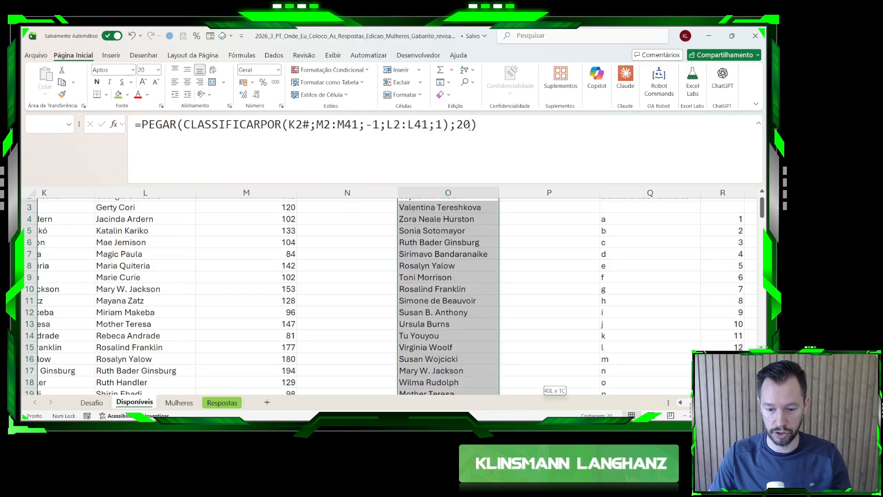
{"action": "key", "text": "ctrl+c"}
{"action": "left_click", "coordinate": [91, 402]}
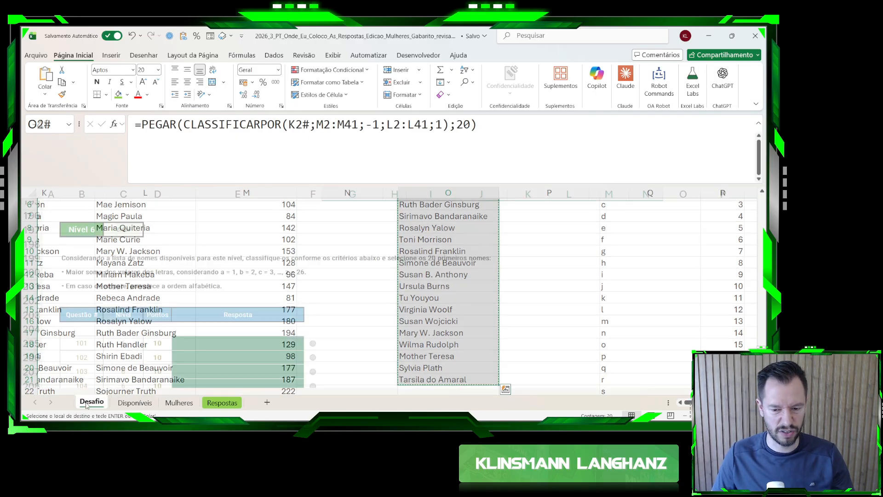
{"action": "left_click", "coordinate": [181, 348]}
{"action": "key", "text": "ctrl+v"}
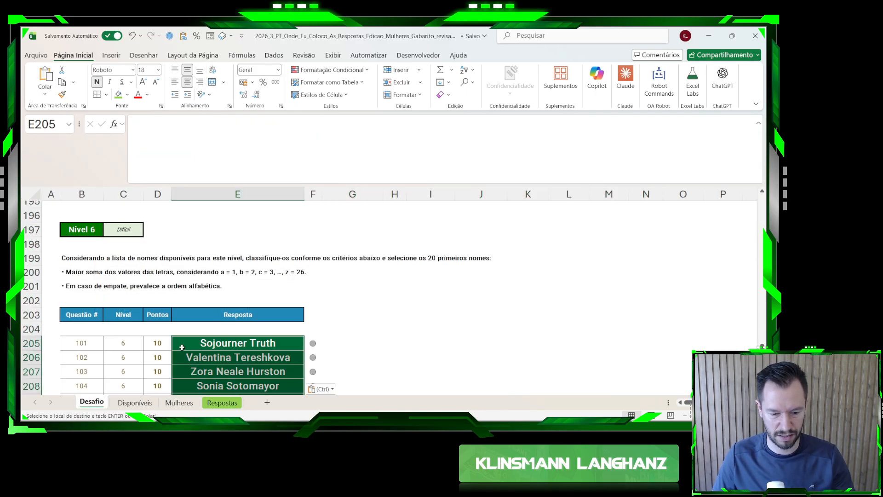
{"action": "scroll", "coordinate": [228, 325], "scroll_direction": "down", "scroll_amount": 4}
{"action": "scroll", "coordinate": [228, 325], "scroll_direction": "down", "scroll_amount": 3}
{"action": "key", "text": "Escape"}
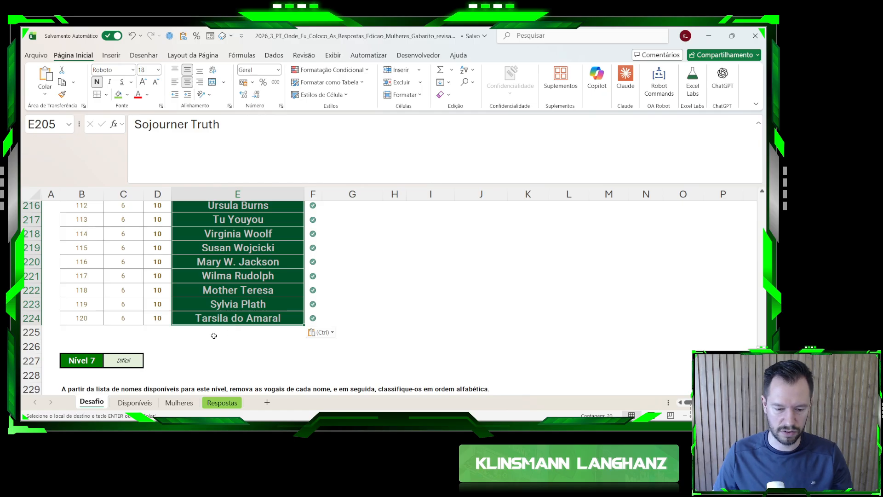
- Review the full PEGAR and CLASSIFICARPOR formula in O2 of Disponíveis
{"action": "scroll", "coordinate": [213, 337], "scroll_direction": "up", "scroll_amount": 6}
{"action": "left_click", "coordinate": [153, 402]}
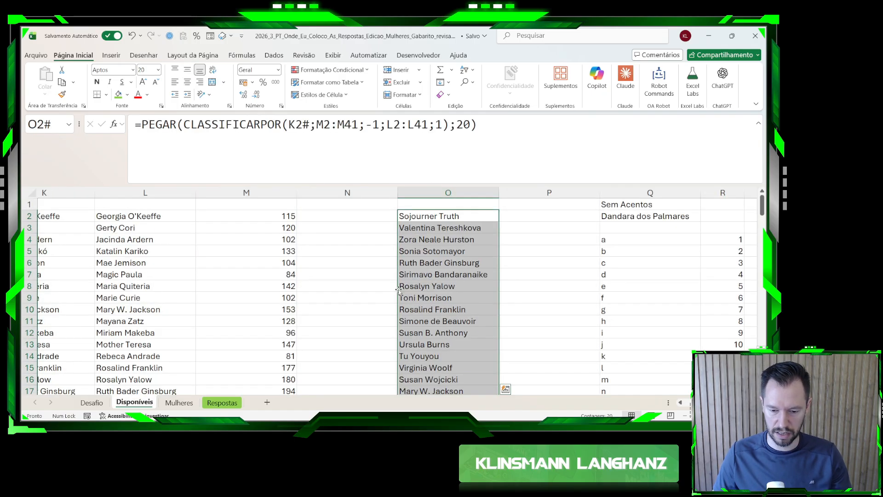
{"action": "left_click", "coordinate": [430, 217]}
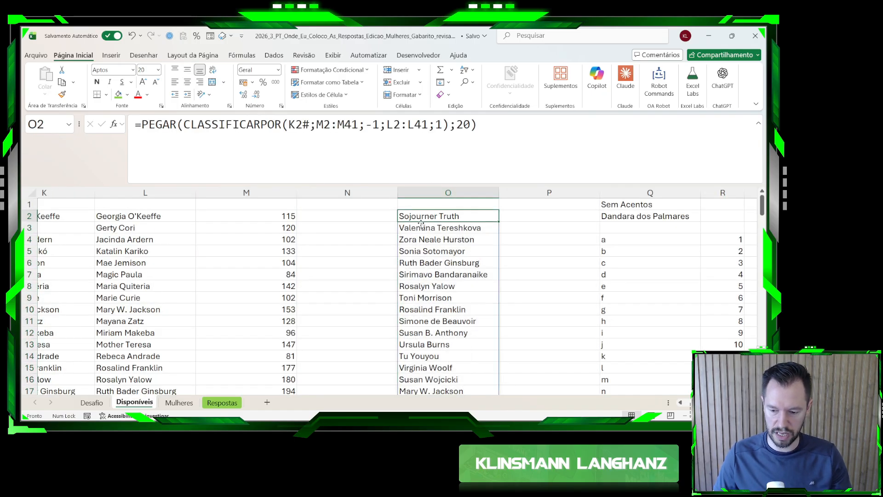
{"action": "key", "text": "F2"}
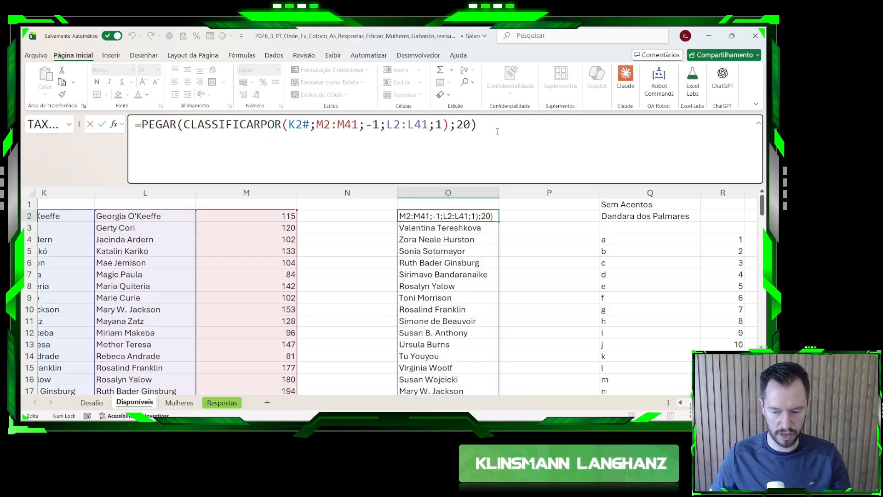
{"action": "key", "text": "Return"}
- Return to Desafio and check the marks beside the Nível 6 answers and the total score under RESULTADO
{"action": "left_click", "coordinate": [90, 401]}
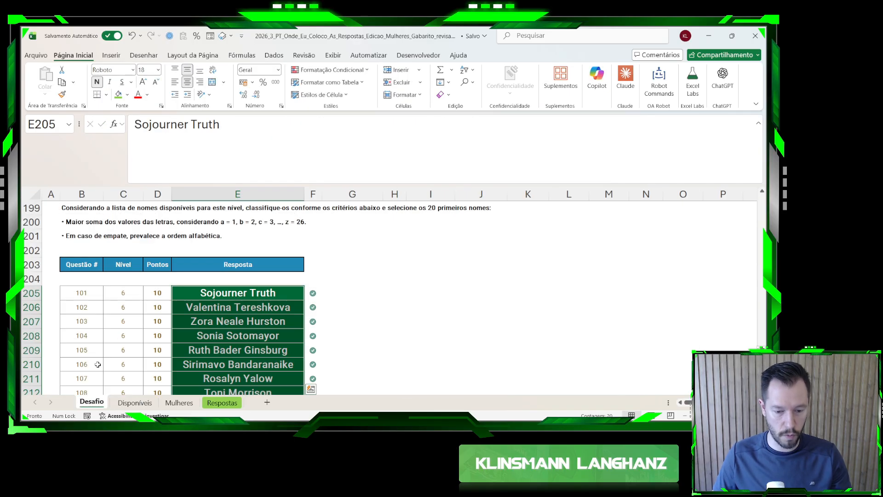
{"action": "scroll", "coordinate": [178, 314], "scroll_direction": "down", "scroll_amount": 8}
{"action": "scroll", "coordinate": [180, 316], "scroll_direction": "up", "scroll_amount": 20}
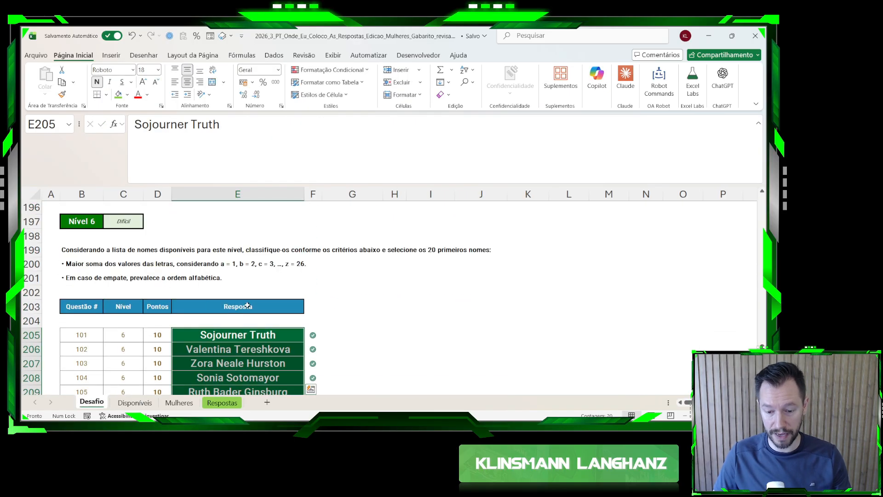
{"action": "scroll", "coordinate": [565, 298], "scroll_direction": "up", "scroll_amount": 9}
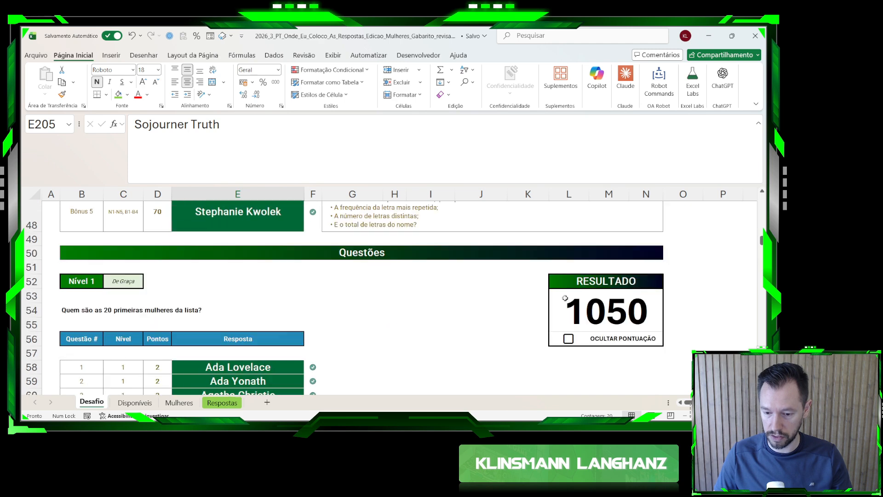
{"action": "scroll", "coordinate": [418, 331], "scroll_direction": "down", "scroll_amount": 20}
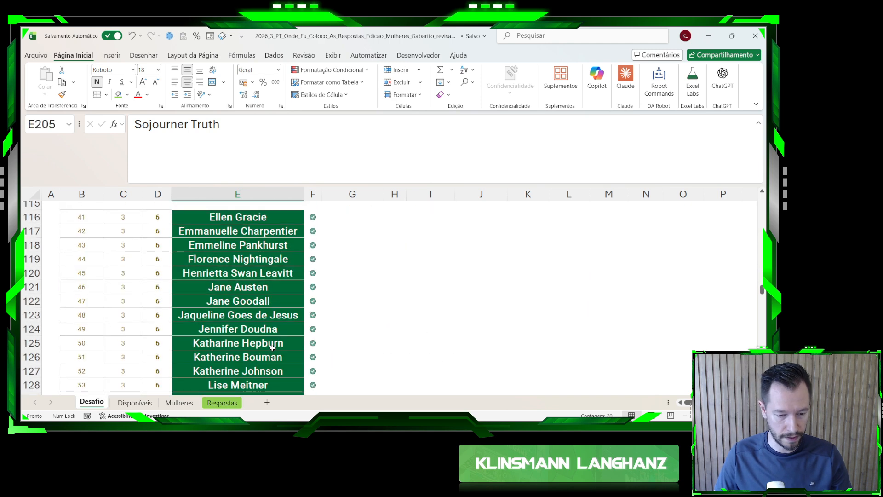
- Delete the Nível 6 working columns L to O from the Disponíveis sheet
{"action": "scroll", "coordinate": [271, 352], "scroll_direction": "down", "scroll_amount": 13}
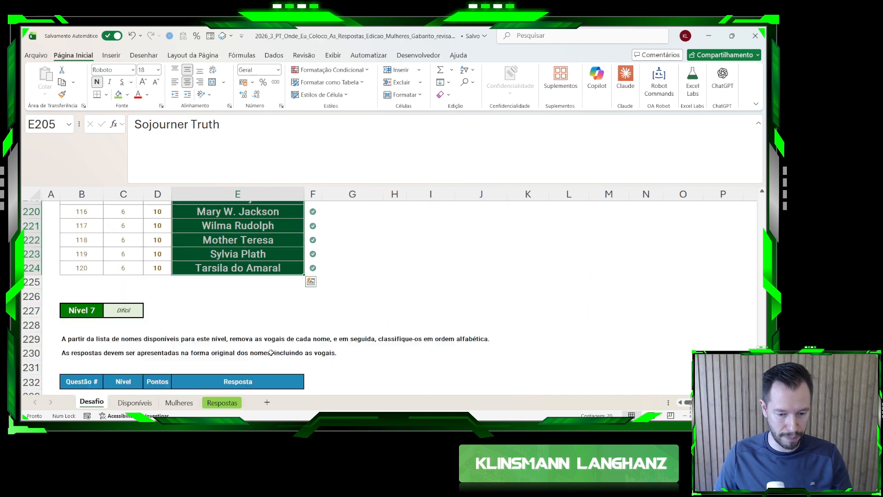
{"action": "left_click", "coordinate": [132, 403]}
{"action": "left_click_drag", "start_coordinate": [427, 194], "coordinate": [187, 202]}
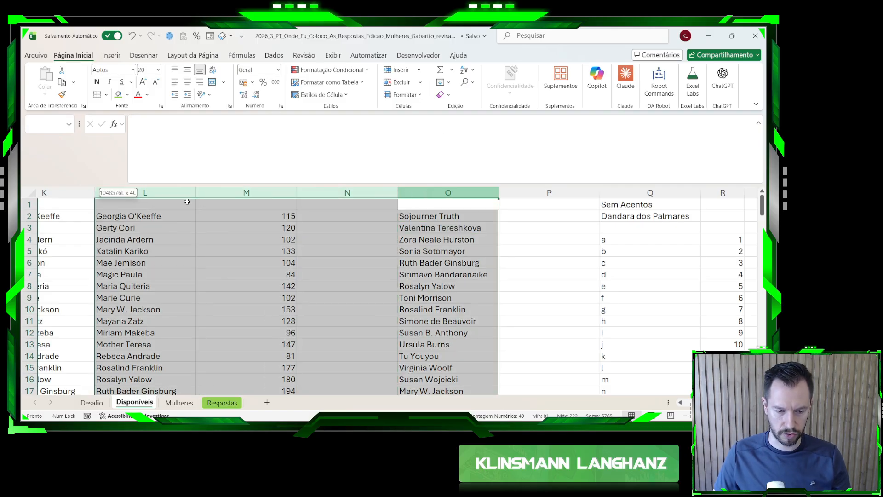
{"action": "key", "text": "ctrl+minus"}
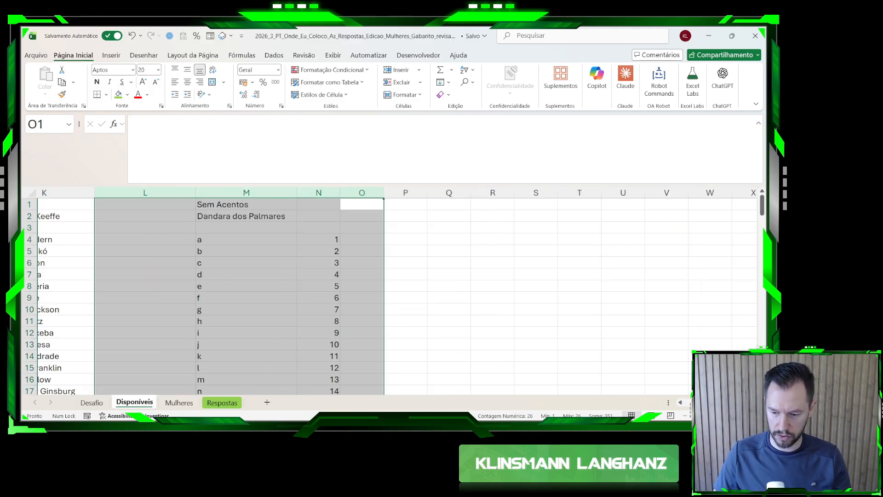
{"action": "scroll", "coordinate": [437, 300], "scroll_direction": "left", "scroll_amount": 3}
{"action": "left_click", "coordinate": [352, 231]}
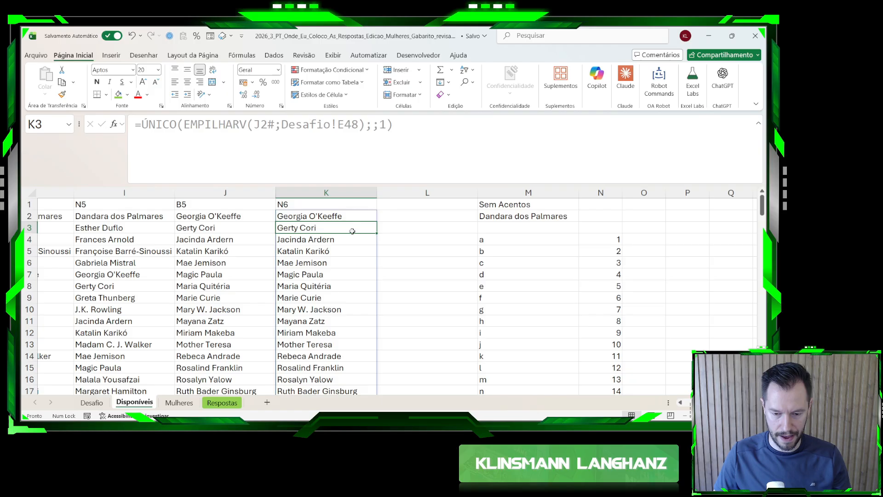
- Add the header N7 in L1 and copy the B5 list formula from J2 into L2
{"action": "left_click", "coordinate": [404, 206]}
{"action": "type", "text": "N7"}
{"action": "key", "text": "Return"}
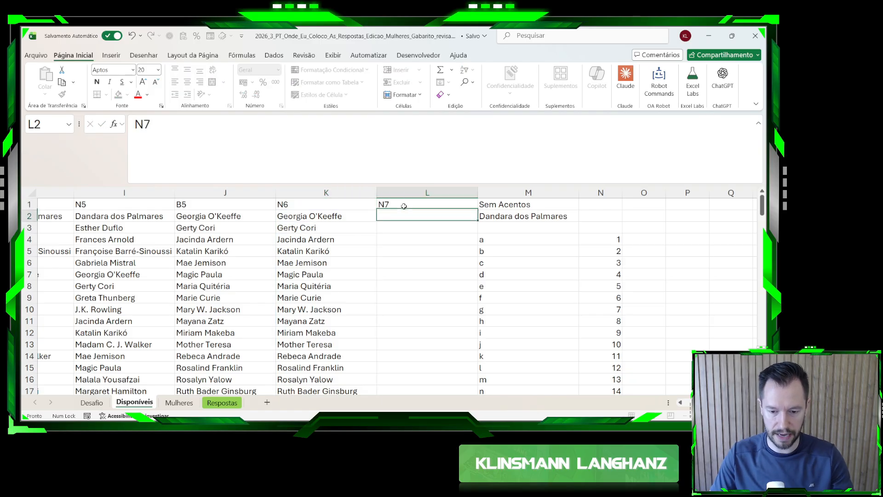
{"action": "key", "text": "Left"}
{"action": "key", "text": "Right"}
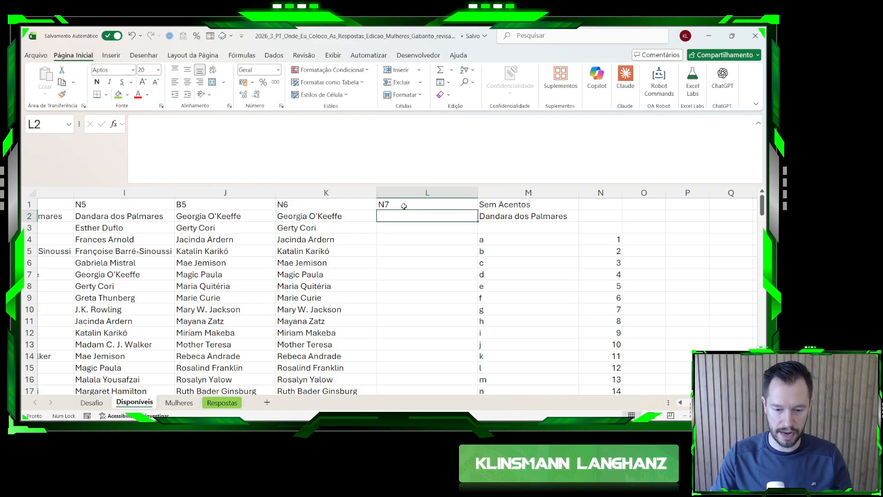
{"action": "key", "text": "Left"}
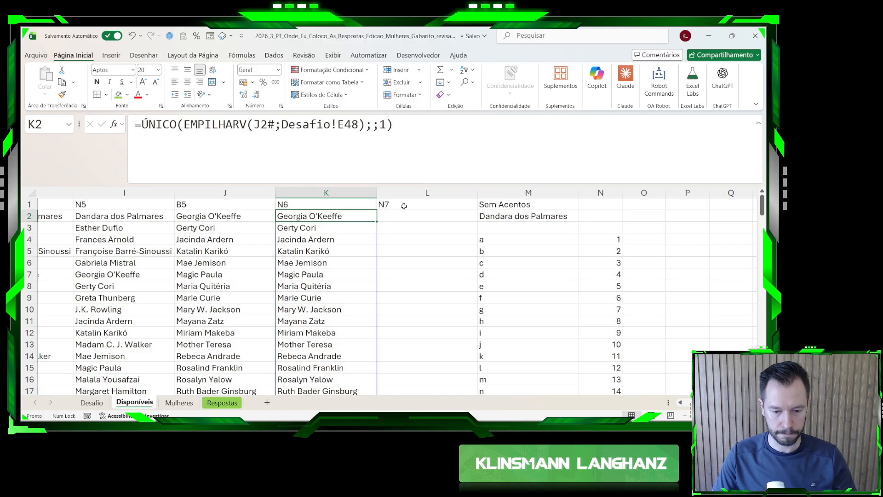
{"action": "key", "text": "Left"}
{"action": "key", "text": "ctrl+c"}
{"action": "key", "text": "Right"}
{"action": "key", "text": "Right"}
{"action": "key", "text": "ctrl+v"}
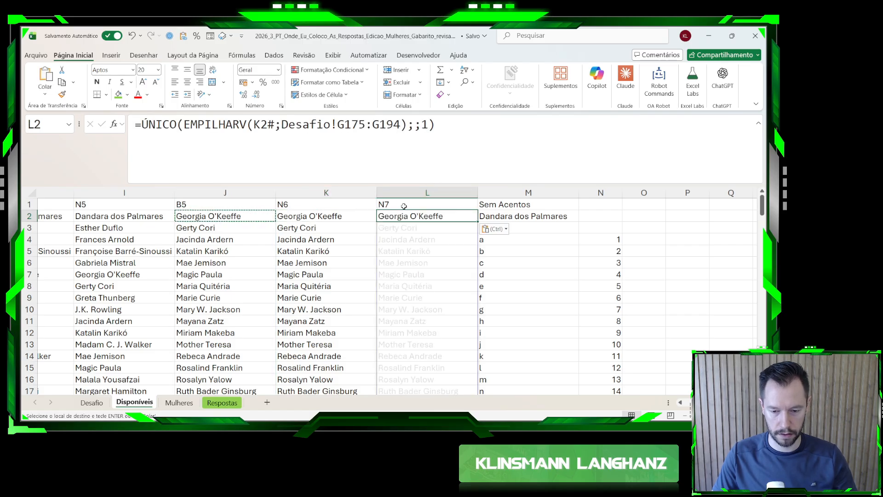
- Replace the second EMPILHARV range in the L2 formula with the Nível 6 answers, Desafio!E205:E224
{"action": "double_click", "coordinate": [408, 216]}
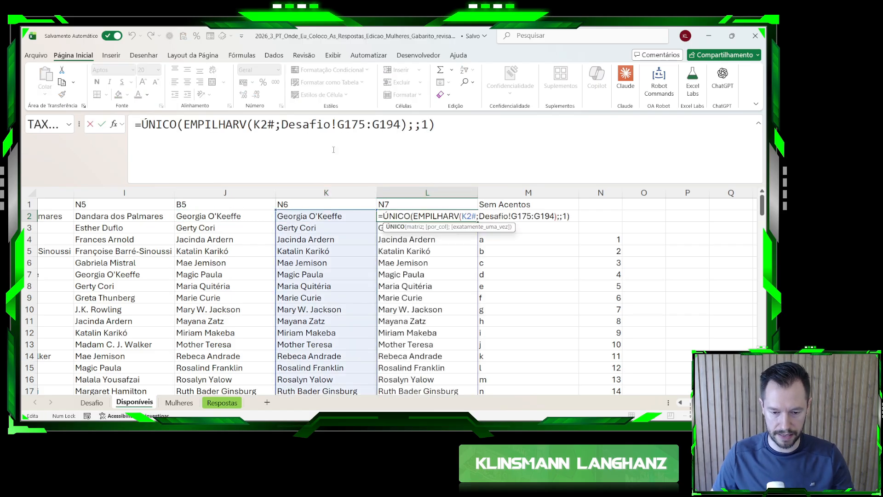
{"action": "left_click_drag", "start_coordinate": [282, 124], "coordinate": [400, 125]}
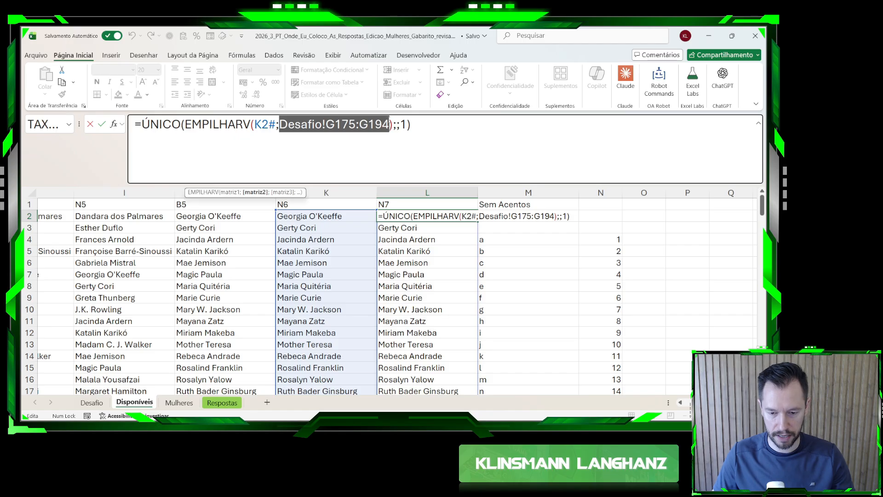
{"action": "key", "text": "BackSpace"}
{"action": "left_click", "coordinate": [92, 402]}
{"action": "scroll", "coordinate": [205, 287], "scroll_direction": "down", "scroll_amount": 1}
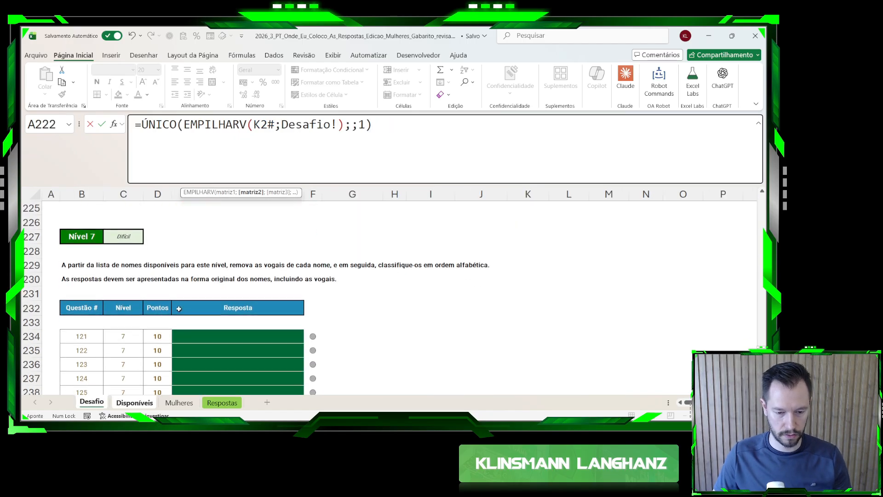
{"action": "scroll", "coordinate": [205, 286], "scroll_direction": "up", "scroll_amount": 9}
{"action": "left_click", "coordinate": [210, 298]}
{"action": "key", "text": "ctrl+shift+Down"}
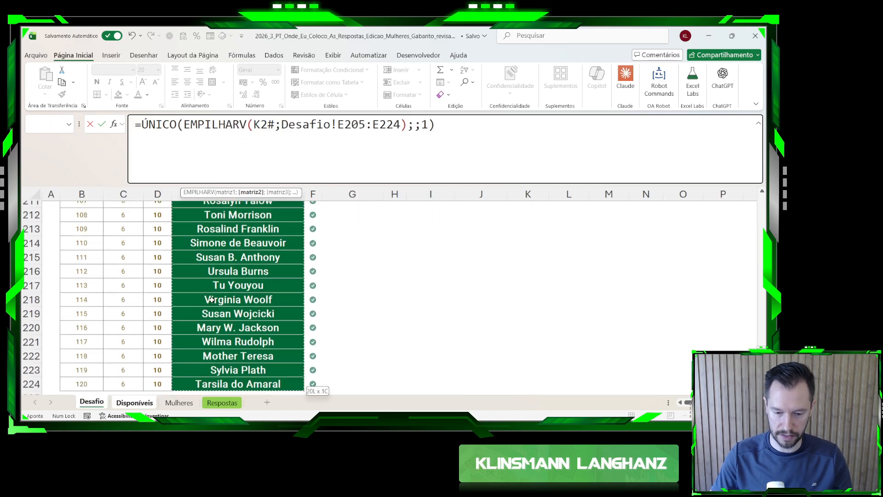
{"action": "key", "text": "Return"}
- Insert an empty column between the N7 list and the Sem Acentos column
{"action": "left_click", "coordinate": [439, 212]}
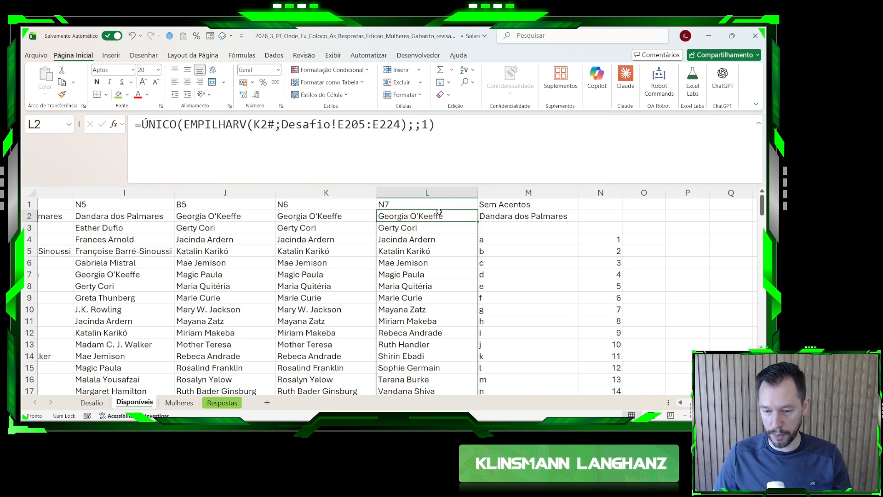
{"action": "scroll", "coordinate": [465, 240], "scroll_direction": "down", "scroll_amount": 1}
{"action": "scroll", "coordinate": [465, 240], "scroll_direction": "up", "scroll_amount": 1}
{"action": "left_click", "coordinate": [484, 192]}
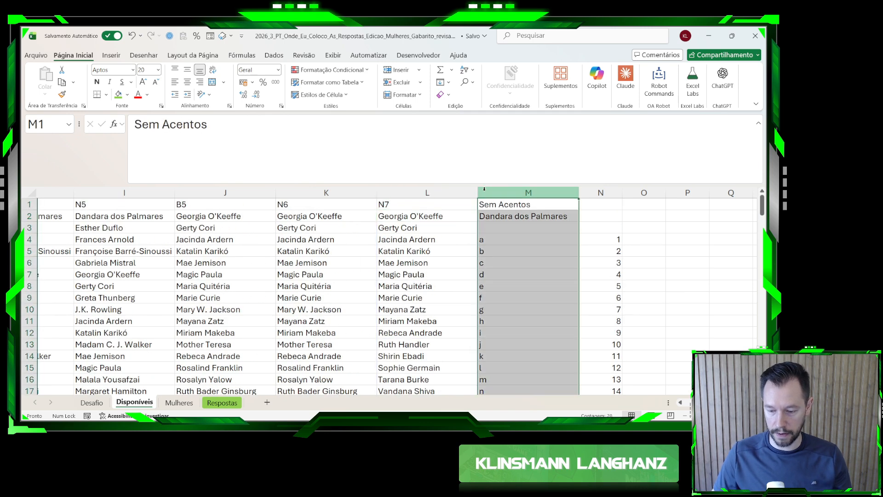
- Copy the N7 names as values into the Nível 7 answers in Desafio, starting at E234, and check their marks against the instructions
{"action": "left_click", "coordinate": [436, 216]}
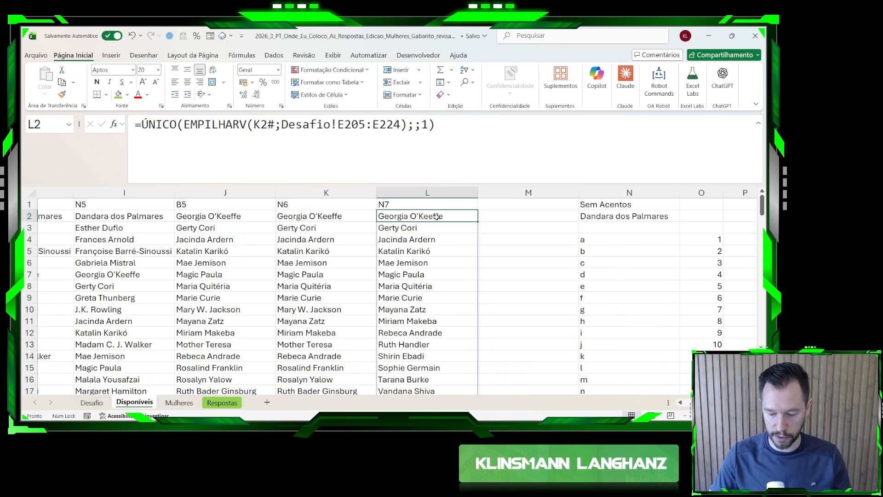
{"action": "key", "text": "ctrl+shift+Down"}
{"action": "key", "text": "ctrl+c"}
{"action": "left_click", "coordinate": [91, 402]}
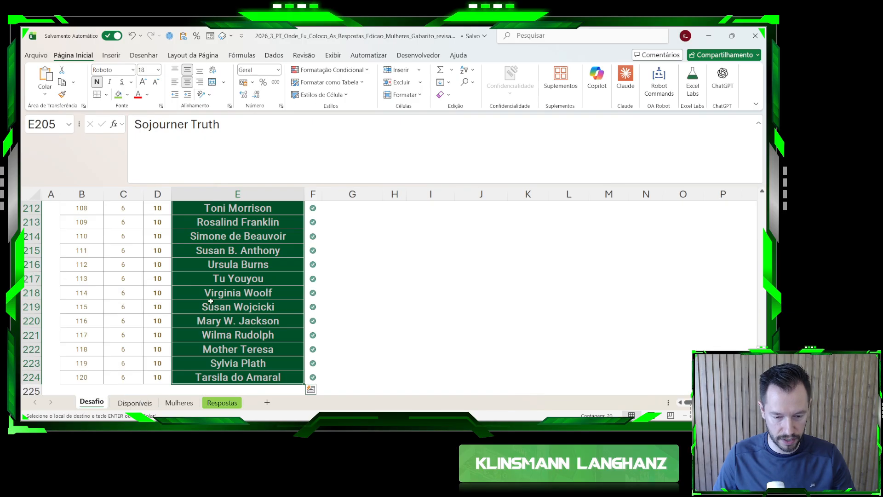
{"action": "scroll", "coordinate": [225, 308], "scroll_direction": "down", "scroll_amount": 11}
{"action": "scroll", "coordinate": [224, 304], "scroll_direction": "up", "scroll_amount": 1}
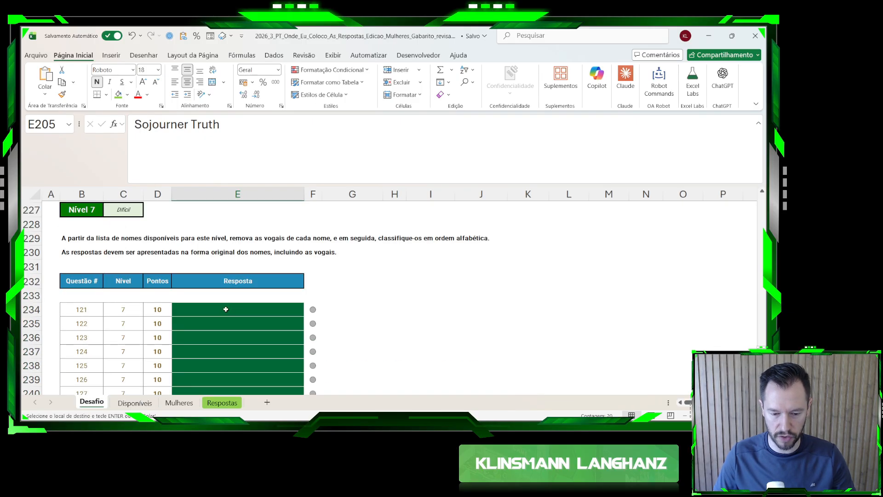
{"action": "left_click", "coordinate": [226, 309]}
{"action": "key", "text": "ctrl+v"}
{"action": "scroll", "coordinate": [229, 317], "scroll_direction": "down", "scroll_amount": 4}
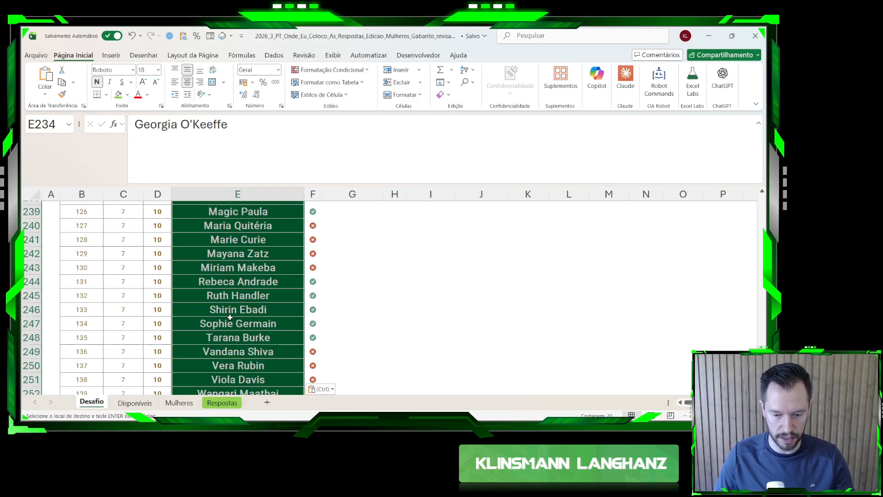
{"action": "left_click_drag", "start_coordinate": [251, 227], "coordinate": [238, 266]}
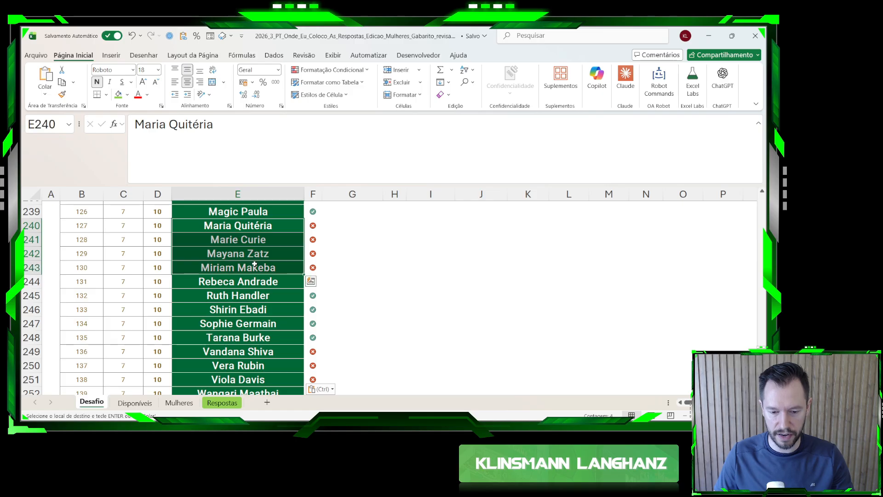
{"action": "scroll", "coordinate": [237, 272], "scroll_direction": "up", "scroll_amount": 6}
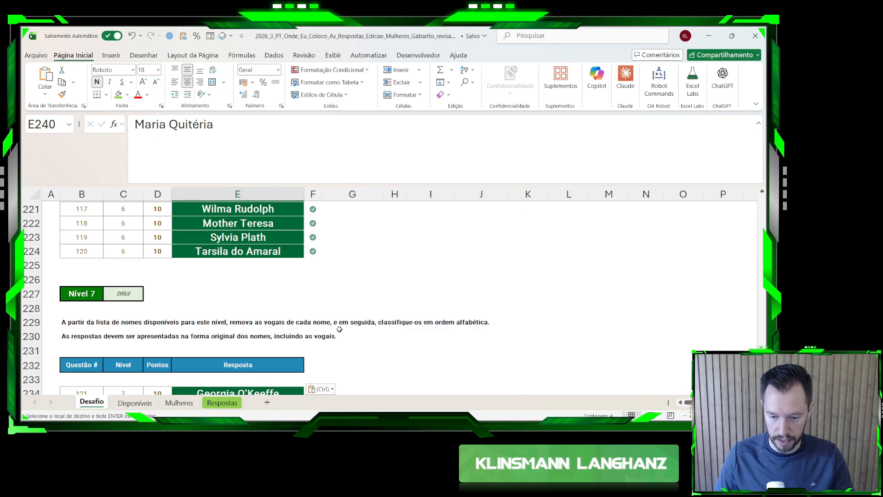
{"action": "scroll", "coordinate": [410, 328], "scroll_direction": "down", "scroll_amount": 4}
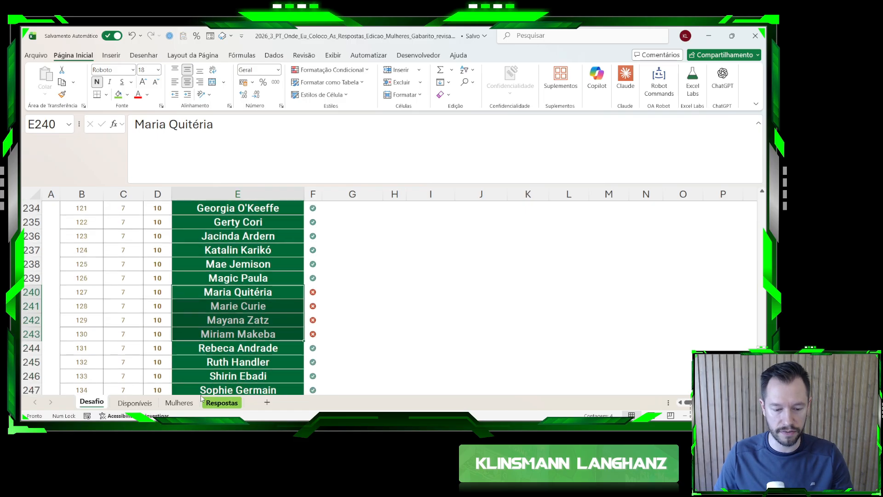
- Insert another empty column after the N7 list in Disponíveis and copy the Sem Acentos formula into M2
{"action": "key", "text": "ctrl+Page_Down"}
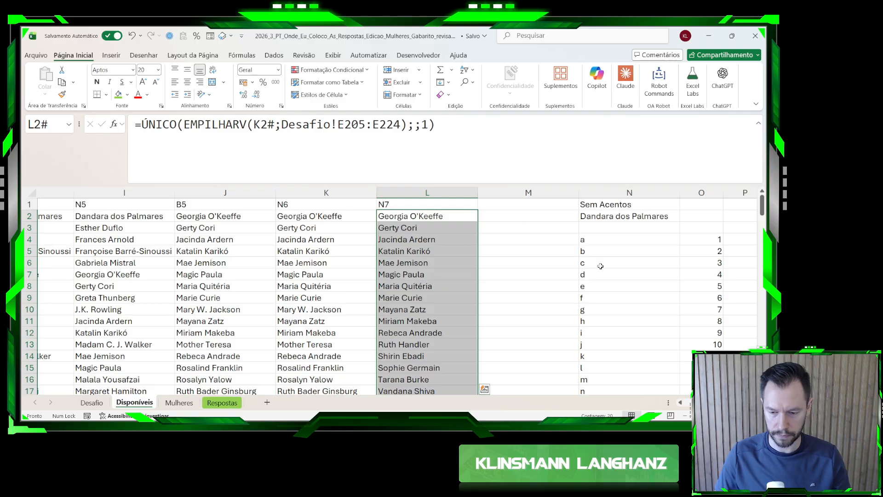
{"action": "scroll", "coordinate": [523, 254], "scroll_direction": "right", "scroll_amount": 2}
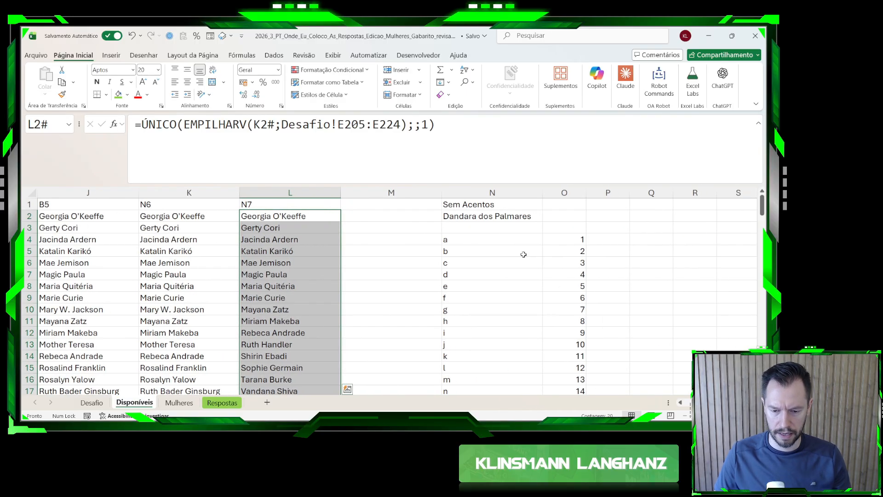
{"action": "left_click", "coordinate": [374, 192]}
{"action": "key", "text": "ctrl+plus"}
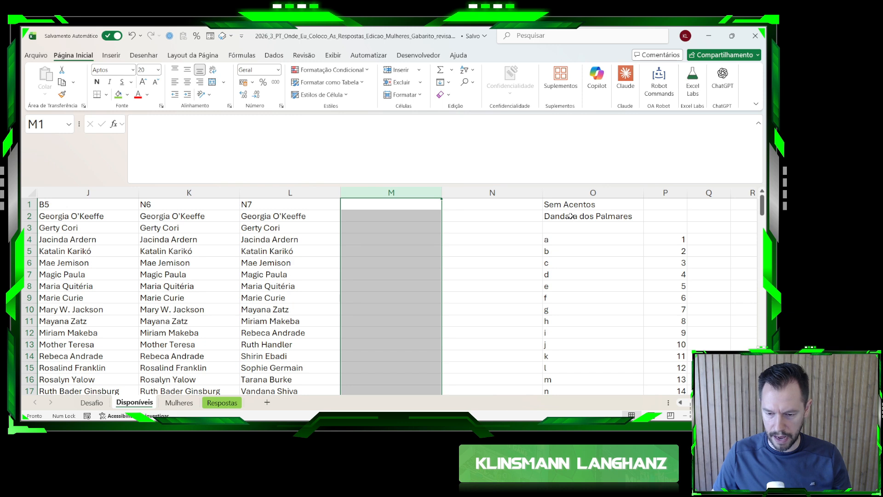
{"action": "left_click", "coordinate": [570, 216]}
{"action": "key", "text": "ctrl+c"}
{"action": "left_click", "coordinate": [375, 216]}
{"action": "key", "text": "ctrl+v"}
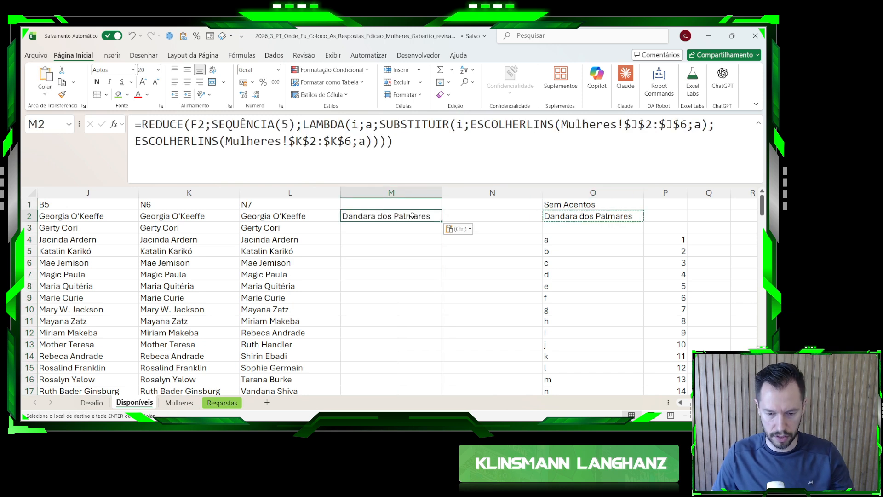
- Change the initial value of the REDUCE formula in M2 to L2
{"action": "double_click", "coordinate": [376, 219]}
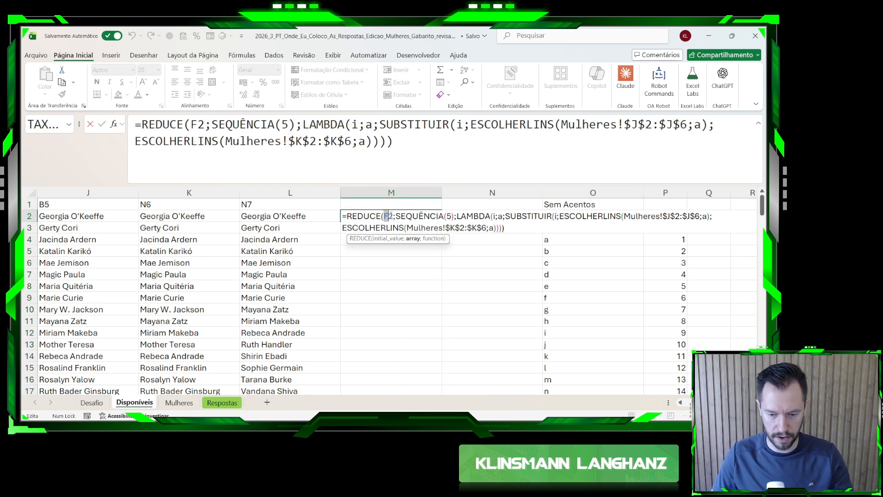
{"action": "left_click", "coordinate": [311, 215]}
{"action": "key", "text": "Return"}
{"action": "left_click", "coordinate": [391, 216]}
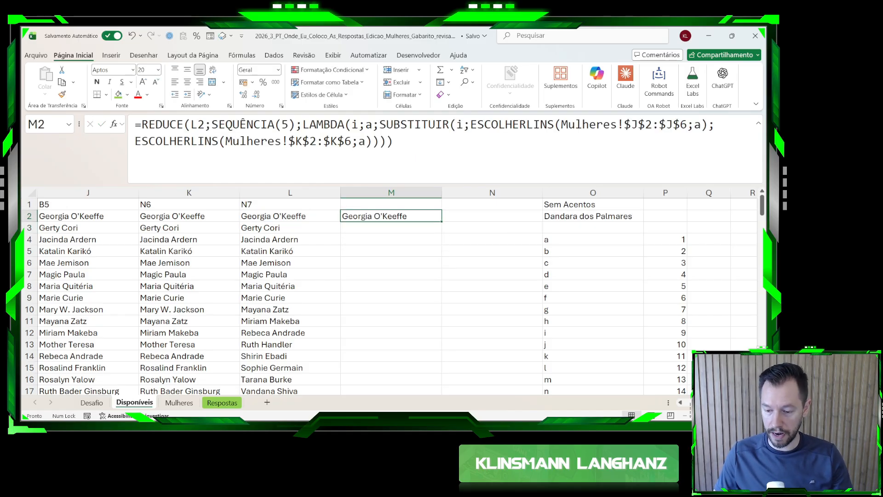
- Insert one more empty column at N and review the accent-removal formula below Sem Acentos
{"action": "scroll", "coordinate": [397, 290], "scroll_direction": "right", "scroll_amount": 1}
{"action": "left_click", "coordinate": [500, 188]}
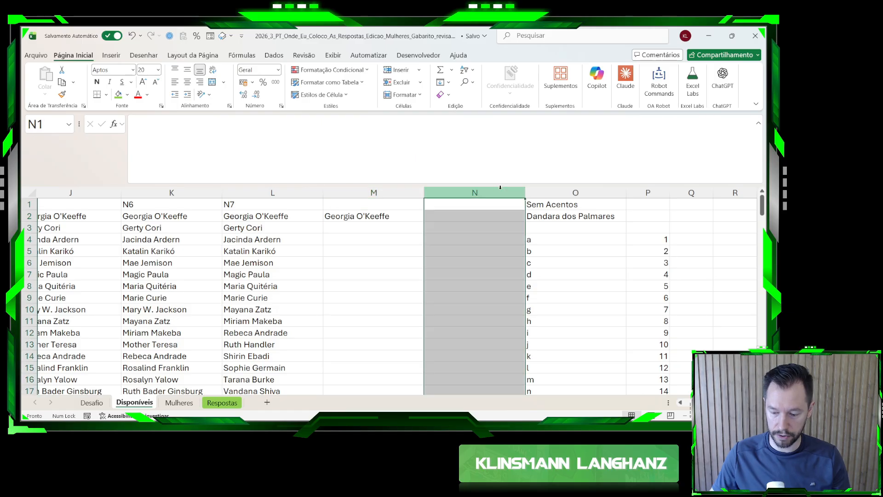
{"action": "key", "text": "ctrl+plus"}
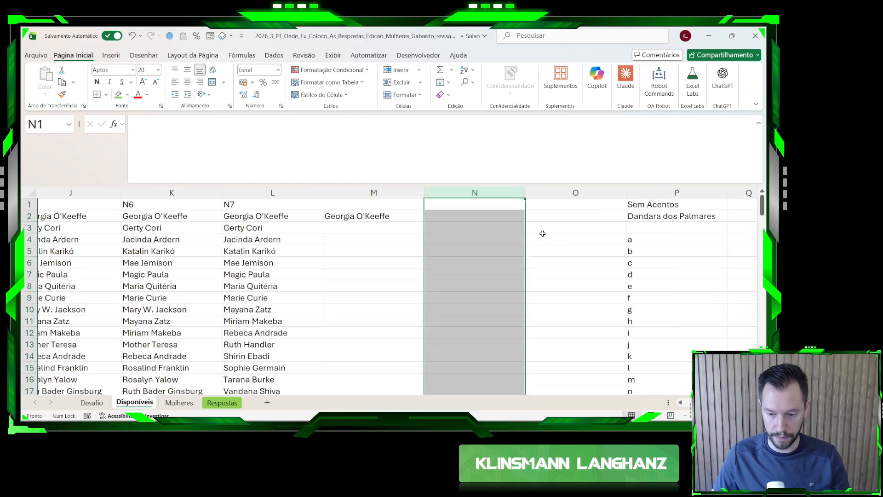
{"action": "left_click", "coordinate": [574, 227]}
{"action": "left_click", "coordinate": [637, 215]}
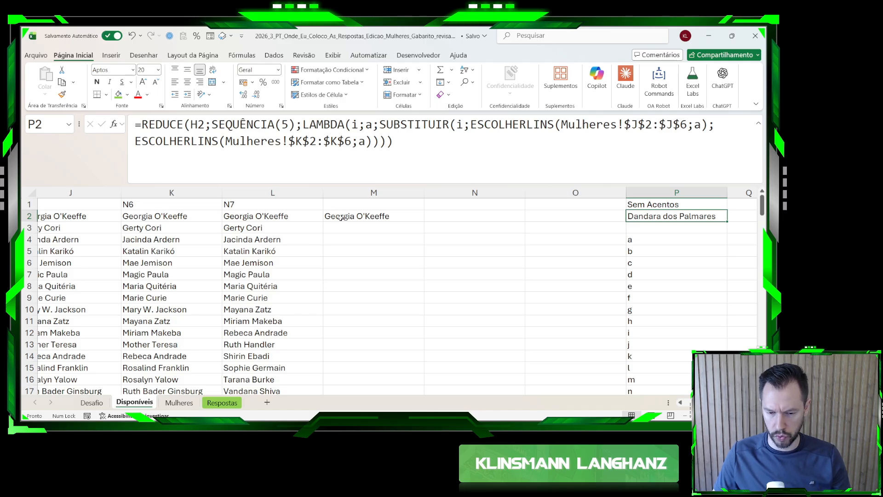
- Clear the punctuation entries below ú in the substitution table in columns J and K of the Mulheres sheet
{"action": "left_click", "coordinate": [92, 403]}
{"action": "left_click", "coordinate": [179, 403]}
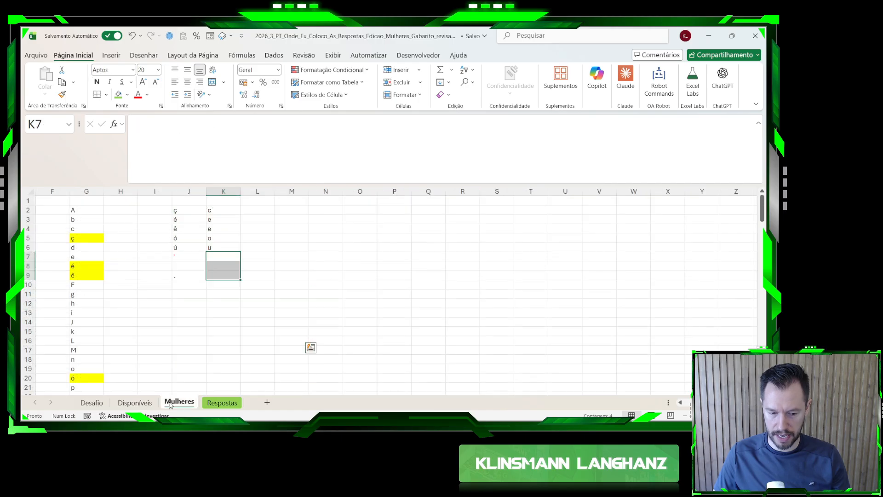
{"action": "left_click_drag", "start_coordinate": [183, 256], "coordinate": [224, 304]}
{"action": "key", "text": "BackSpace"}
{"action": "key", "text": "Up"}
{"action": "key", "text": "Down"}
{"action": "key", "text": "shift+Right"}
{"action": "key", "text": "shift+Down"}
{"action": "key", "text": "shift+Down"}
{"action": "key", "text": "shift+Down"}
{"action": "key", "text": "shift+Down"}
{"action": "key", "text": "Delete"}
- List the vowels a, e, i, o and u in J7:J11 of the substitution table
{"action": "key", "text": "Left"}
{"action": "key", "text": "Right"}
{"action": "type", "text": "a e i o u"}
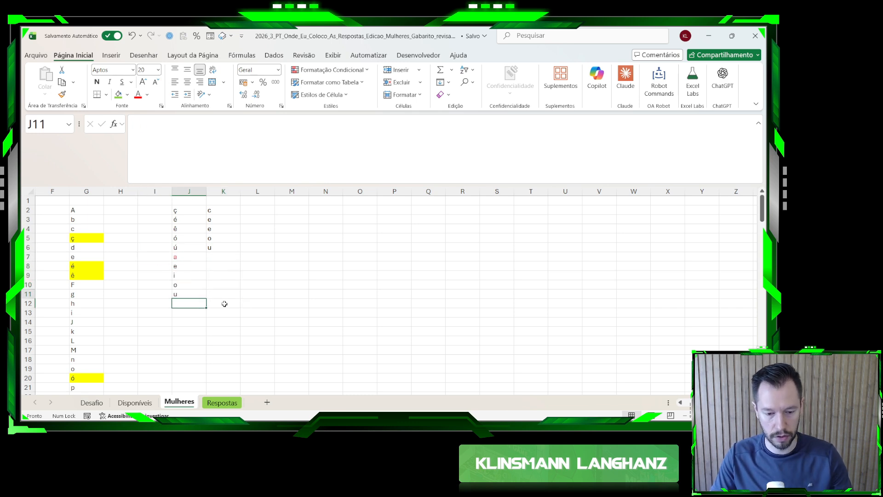
- Check the extent of the substitution table by selecting J2:J11 and the matching replacements in K2:K11
{"action": "key", "text": "Up"}
{"action": "key", "text": "Up"}
{"action": "key", "text": "Down"}
{"action": "key", "text": "ctrl+shift+Up"}
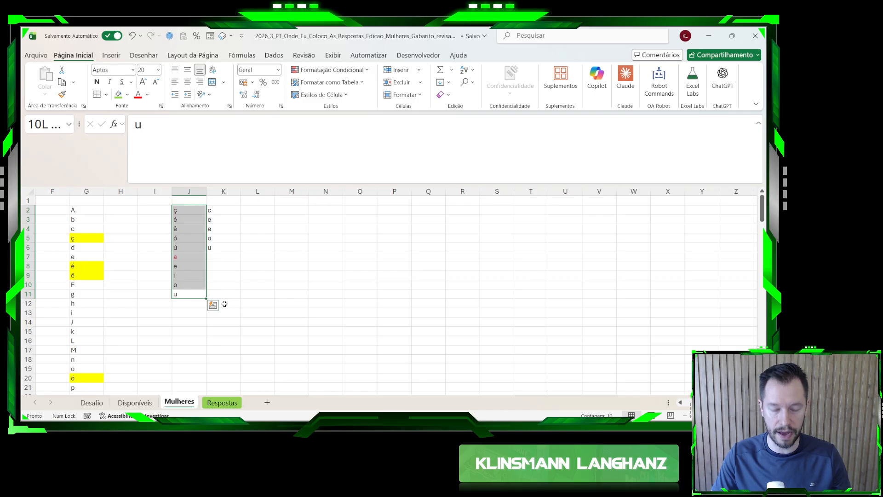
{"action": "key", "text": "Right"}
{"action": "key", "text": "ctrl+shift+Up"}
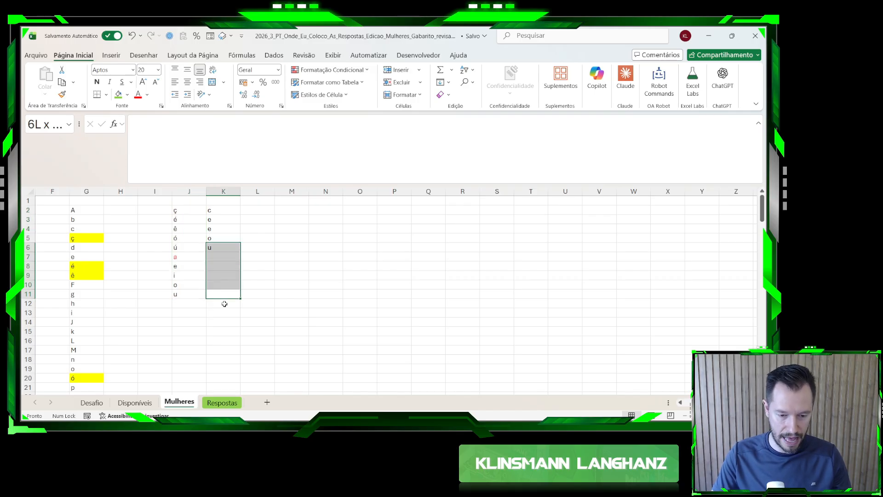
{"action": "key", "text": "ctrl+shift+Up"}
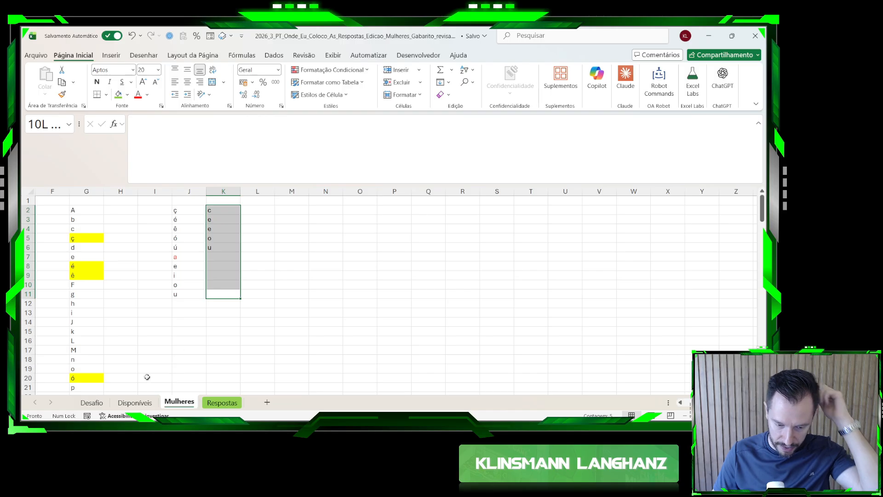
- Extend both lookup ranges in the M2 REDUCE formula on the Disponíveis sheet to Mulheres!$J$2:$J$11 and Mulheres!$K$2:$K$11
{"action": "left_click", "coordinate": [134, 402]}
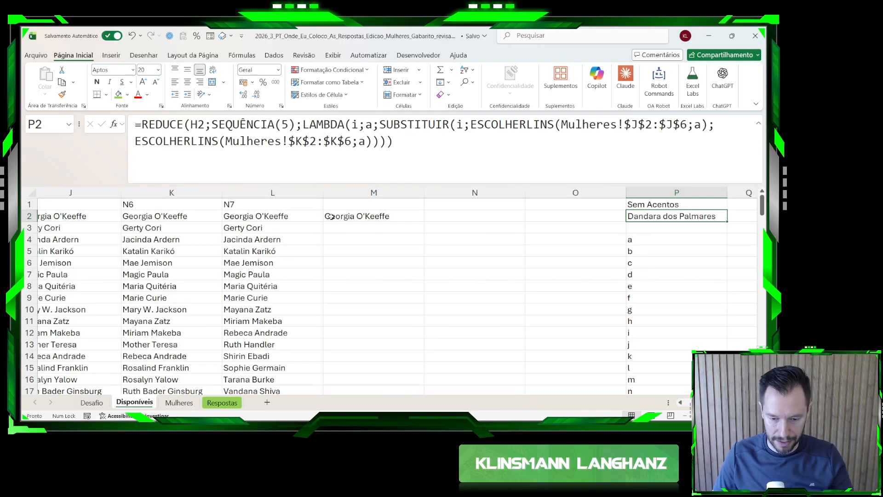
{"action": "left_click", "coordinate": [179, 403]}
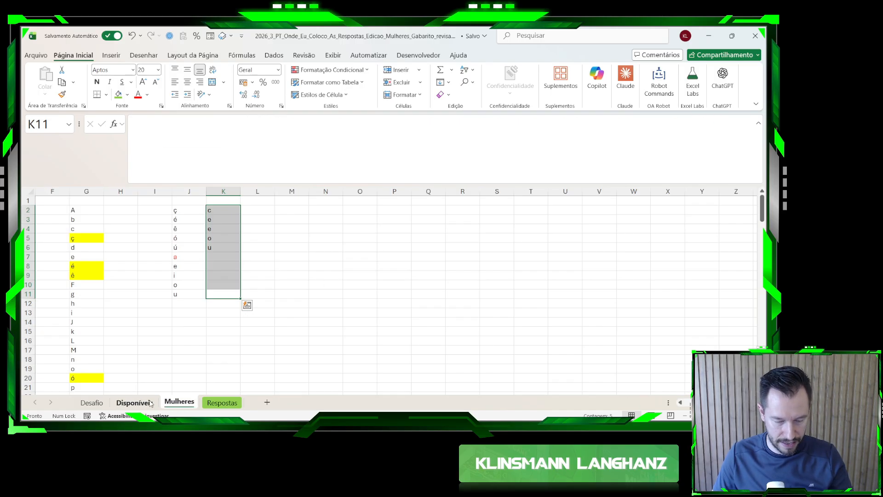
{"action": "left_click", "coordinate": [133, 402]}
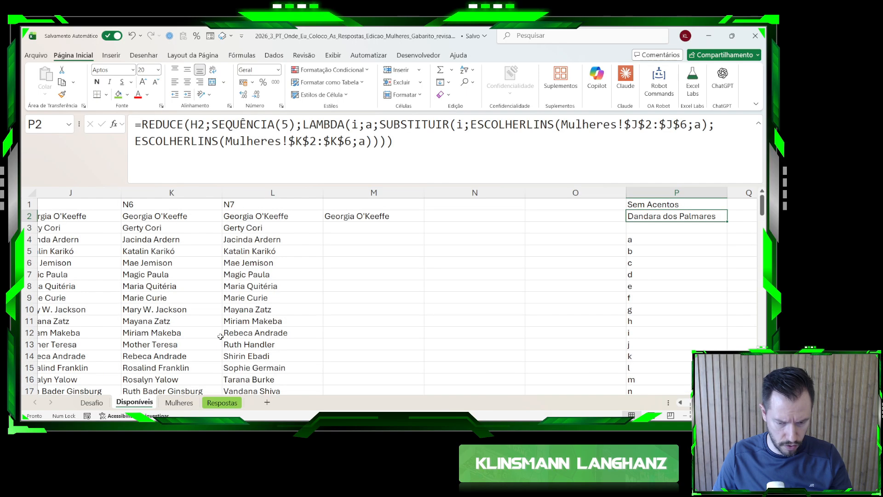
{"action": "left_click", "coordinate": [685, 124]}
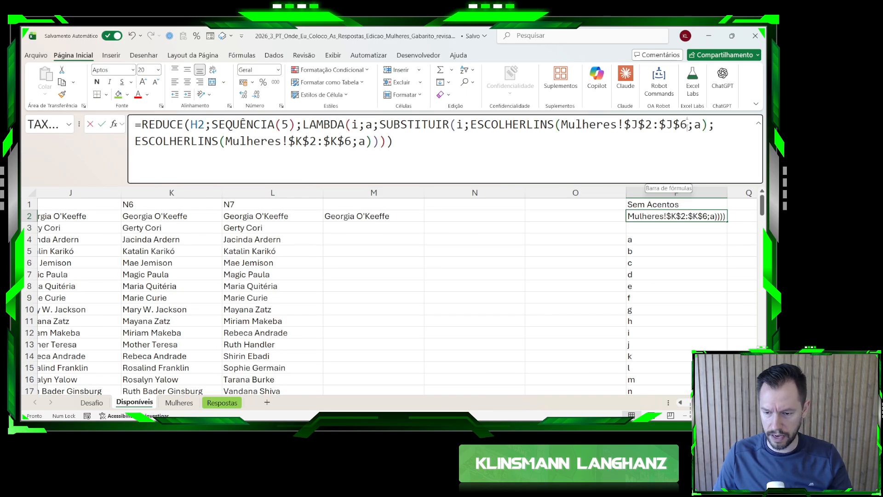
{"action": "key", "text": "Escape"}
{"action": "left_click", "coordinate": [306, 219]}
{"action": "left_click", "coordinate": [356, 217]}
{"action": "left_click", "coordinate": [534, 125]}
{"action": "left_click", "coordinate": [686, 124]}
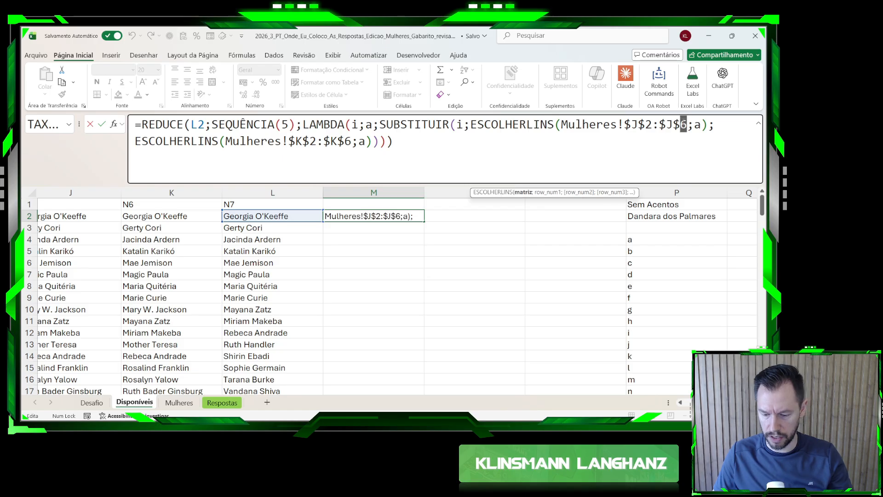
{"action": "key", "text": "BackSpace"}
{"action": "type", "text": "11"}
{"action": "left_click", "coordinate": [352, 141]}
{"action": "key", "text": "BackSpace"}
{"action": "type", "text": "11"}
{"action": "key", "text": "Return"}
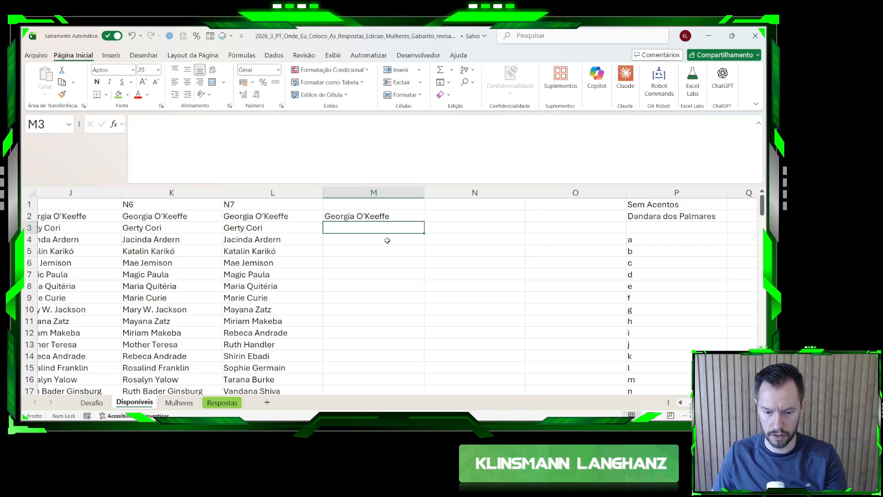
- Fill K7:K11 on the Mulheres sheet with the empty-text formula ="" as the replacement for each vowel
{"action": "left_click", "coordinate": [401, 216]}
{"action": "left_click", "coordinate": [179, 402]}
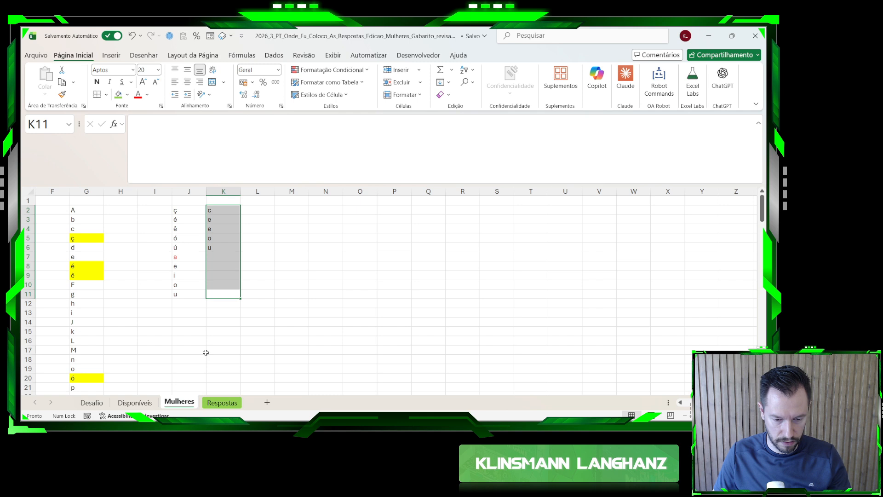
{"action": "left_click", "coordinate": [220, 257]}
{"action": "type", "text": "=\"\""}
{"action": "key", "text": "Return"}
{"action": "left_click", "coordinate": [219, 257]}
{"action": "key", "text": "ctrl+c"}
{"action": "key", "text": "Left"}
{"action": "key", "text": "ctrl+Down"}
{"action": "key", "text": "Right"}
{"action": "key", "text": "ctrl+shift+Up"}
{"action": "key", "text": "ctrl+v"}
{"action": "key", "text": "Escape"}
{"action": "left_click", "coordinate": [291, 275]}
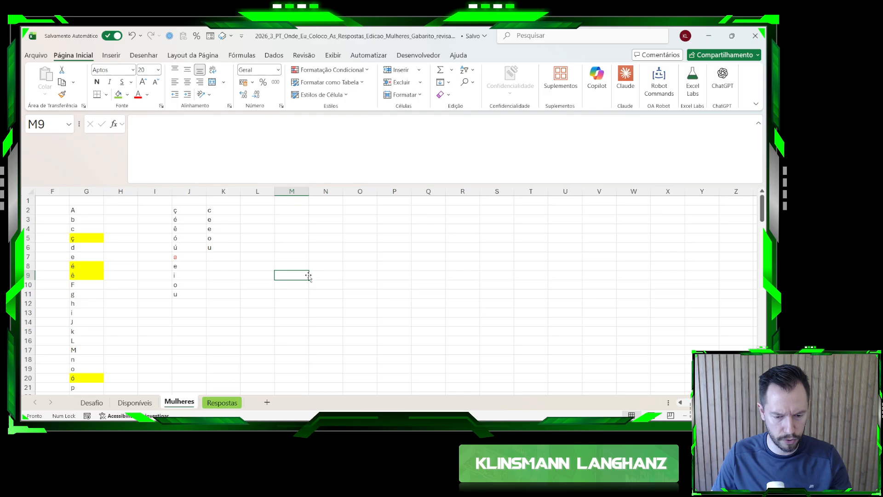
- Compare the M2 formula's arguments with the characters listed in J2:J11 of the Mulheres sheet to check how many substitutions it must make
{"action": "left_click", "coordinate": [132, 403]}
{"action": "left_click", "coordinate": [388, 152]}
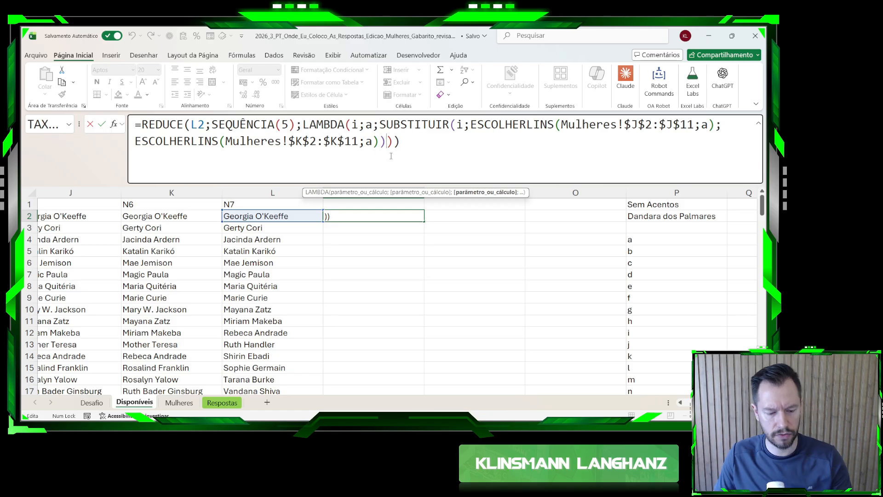
{"action": "left_click", "coordinate": [393, 215]}
{"action": "left_click", "coordinate": [92, 403]}
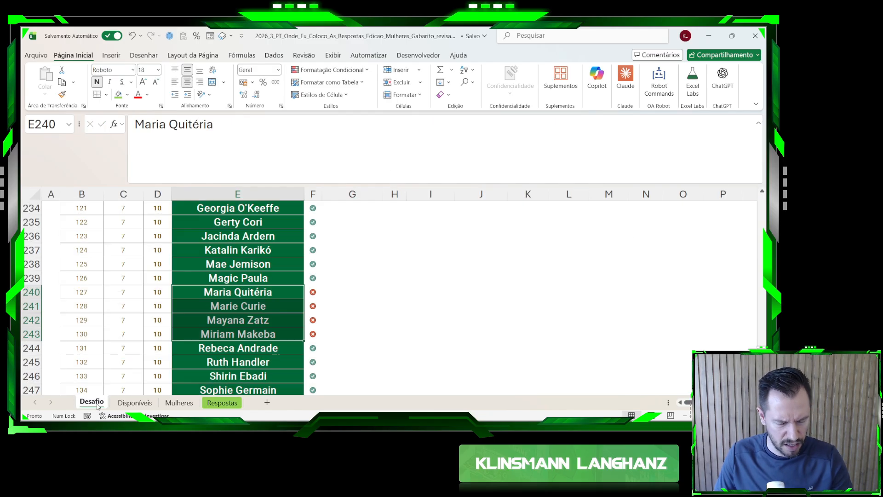
{"action": "left_click", "coordinate": [134, 403]}
{"action": "left_click", "coordinate": [177, 403]}
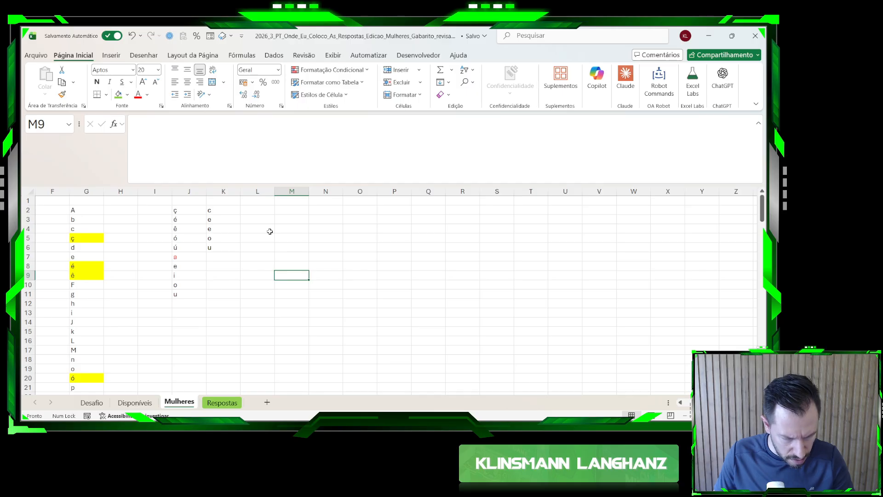
{"action": "left_click_drag", "start_coordinate": [194, 258], "coordinate": [190, 294]}
{"action": "left_click_drag", "start_coordinate": [183, 207], "coordinate": [189, 293]}
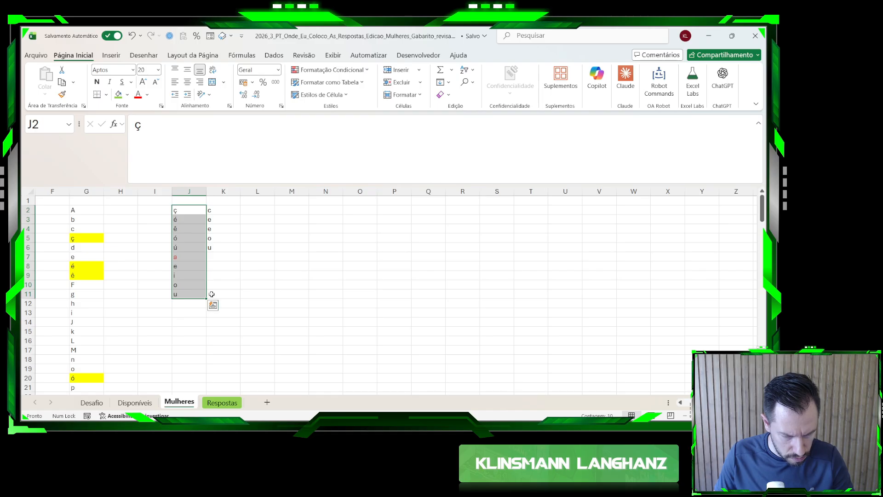
{"action": "left_click", "coordinate": [145, 403]}
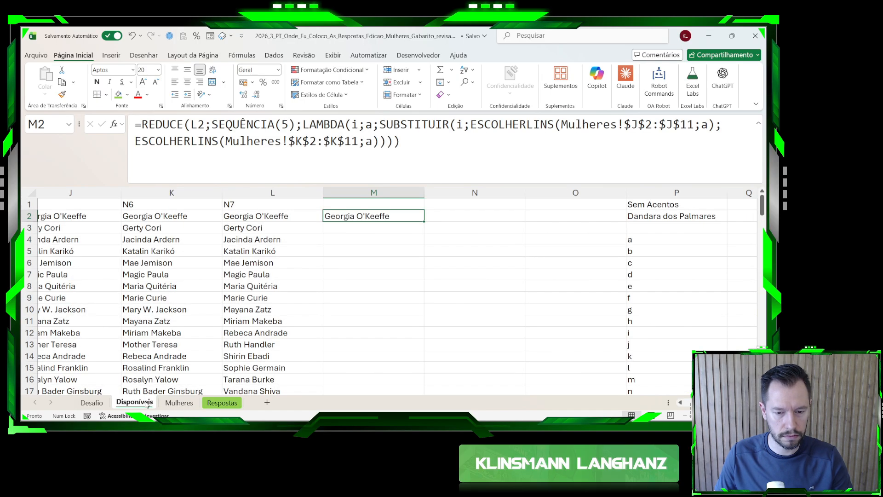
{"action": "left_click", "coordinate": [285, 131]}
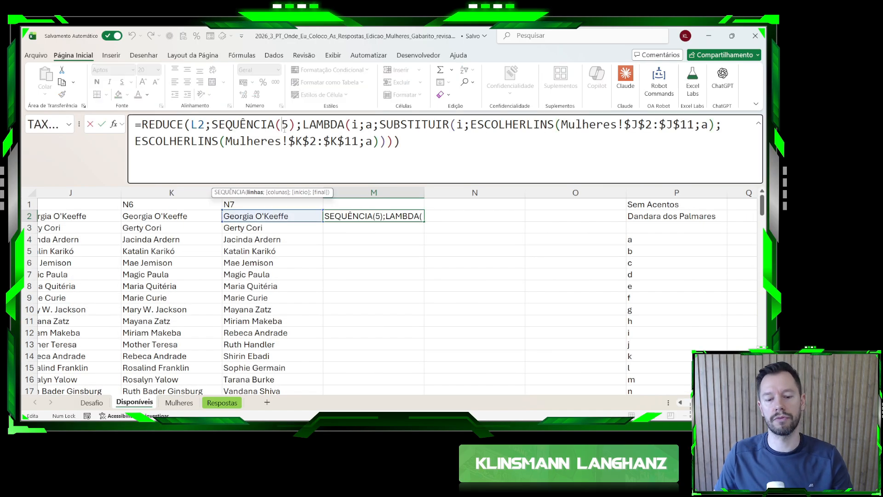
{"action": "key", "text": "Escape"}
{"action": "left_click", "coordinate": [179, 403]}
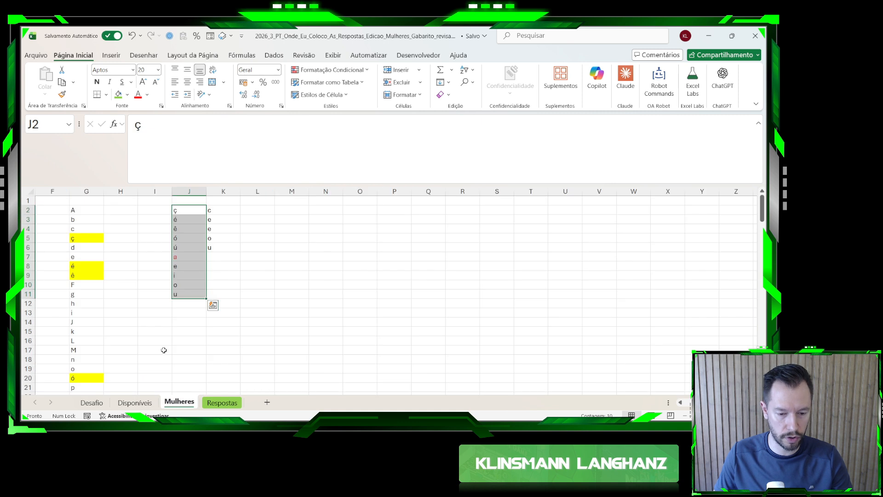
{"action": "left_click_drag", "start_coordinate": [182, 211], "coordinate": [184, 294]}
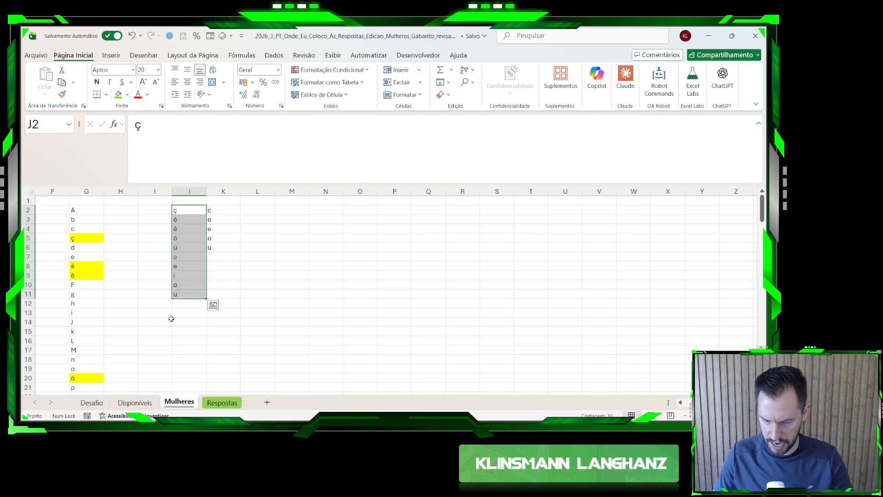
- Set the SEQUÊNCIA count in the M2 formula of the Disponíveis sheet to 10
{"action": "left_click", "coordinate": [135, 402]}
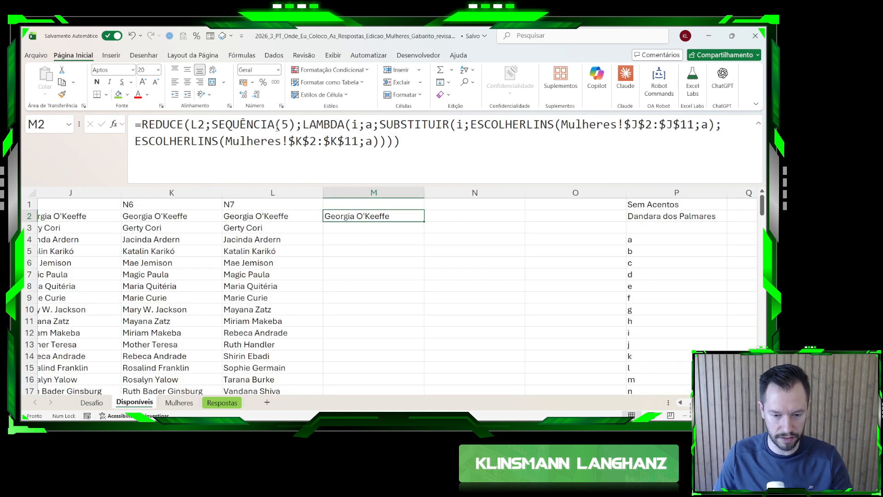
{"action": "double_click", "coordinate": [285, 126]}
{"action": "type", "text": "10"}
{"action": "key", "text": "Return"}
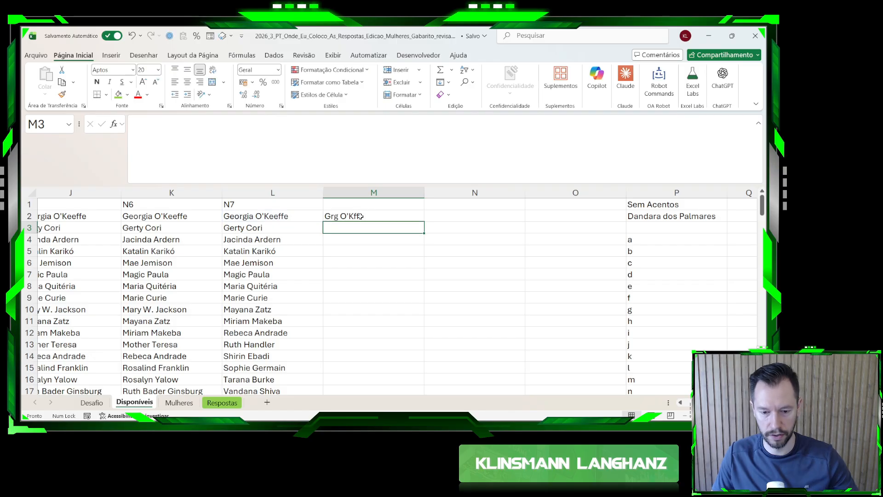
- Copy the vowel-removal formula from M2 down to M21, beside every name in the N7 list
{"action": "left_click", "coordinate": [372, 213]}
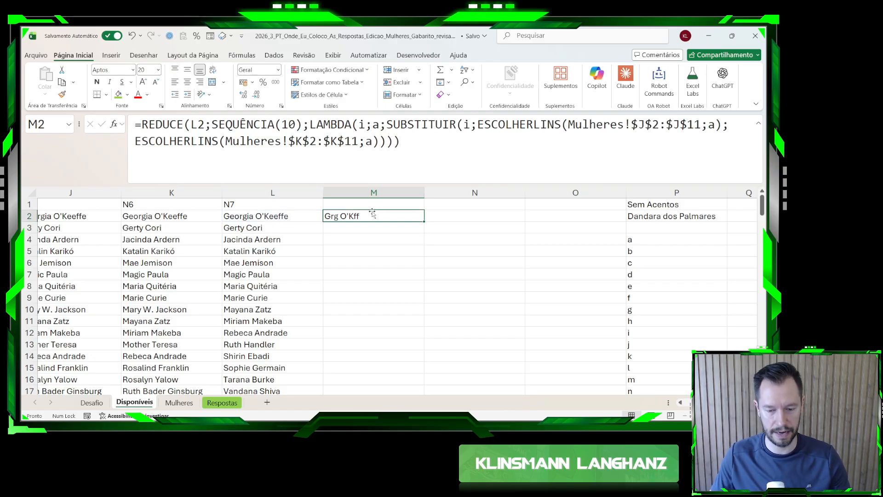
{"action": "key", "text": "ctrl+c"}
{"action": "key", "text": "Home"}
{"action": "key", "text": "Right"}
{"action": "key", "text": "ctrl+Right"}
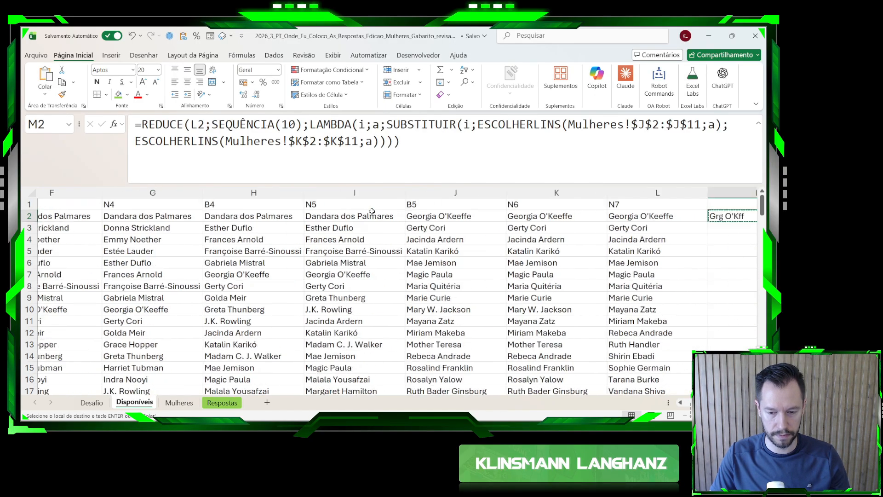
{"action": "key", "text": "Left"}
{"action": "key", "text": "ctrl+Down"}
{"action": "key", "text": "Right"}
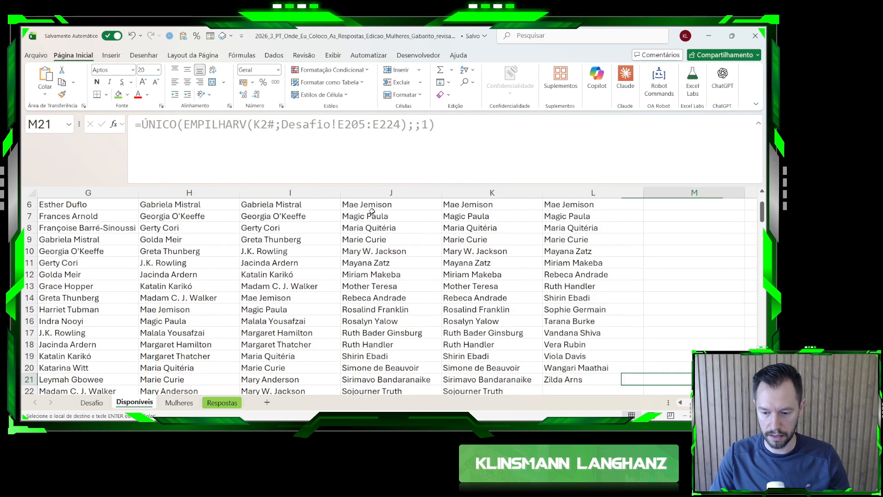
{"action": "key", "text": "ctrl+shift+Up"}
{"action": "key", "text": "ctrl+v"}
{"action": "key", "text": "Escape"}
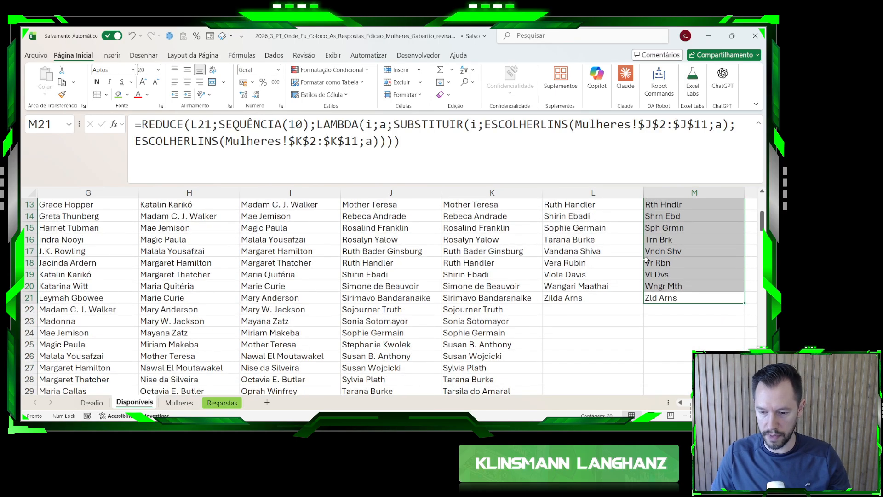
{"action": "scroll", "coordinate": [371, 211], "scroll_direction": "up", "scroll_amount": 4}
{"action": "scroll", "coordinate": [427, 342], "scroll_direction": "right", "scroll_amount": 3}
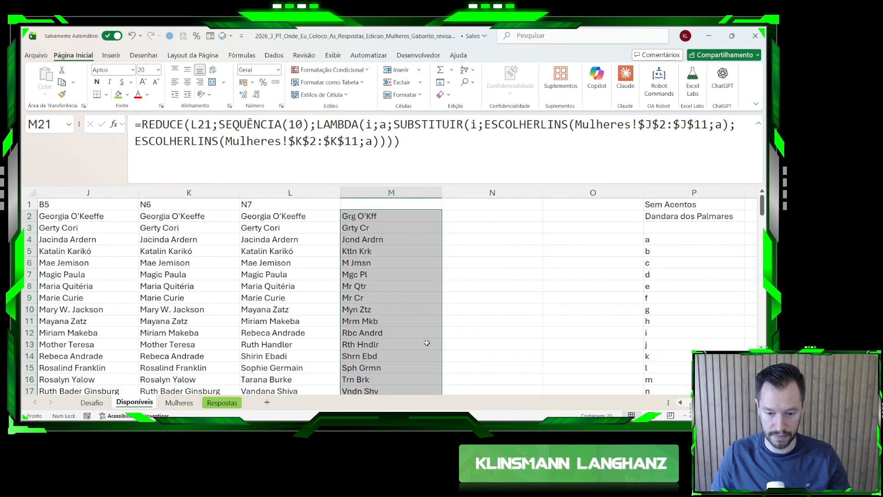
- Reread the Nível 7 instructions and sort the vowel-free names with =CLASSIFICAR(M2:M21) in N2 of the Disponíveis sheet
{"action": "left_click", "coordinate": [93, 404]}
{"action": "scroll", "coordinate": [209, 299], "scroll_direction": "up", "scroll_amount": 4}
{"action": "left_click", "coordinate": [209, 299]}
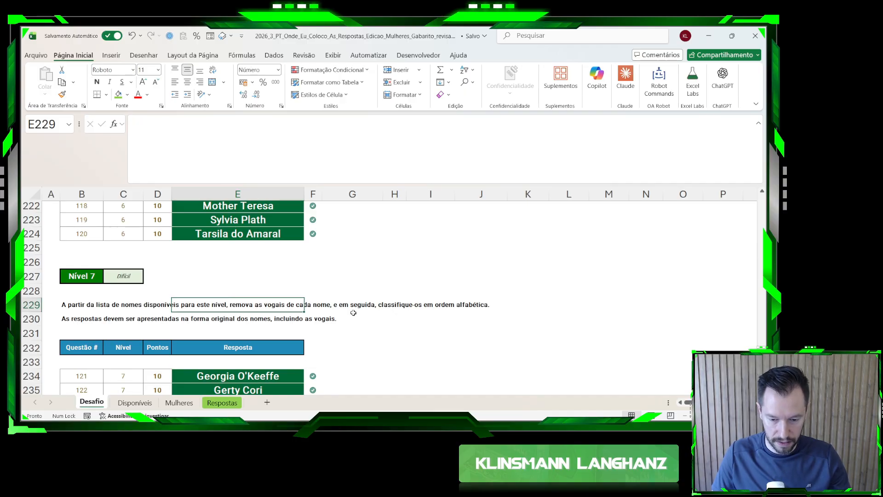
{"action": "left_click", "coordinate": [135, 402]}
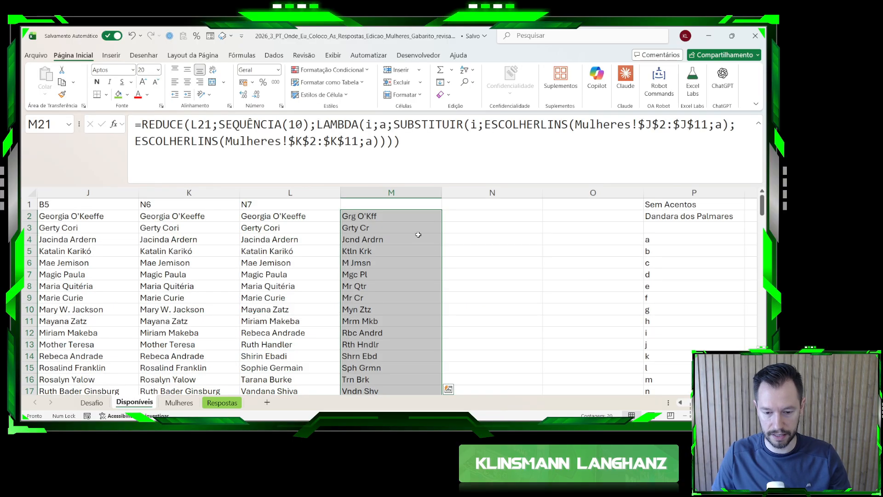
{"action": "left_click", "coordinate": [459, 215]}
{"action": "type", "text": "=class"}
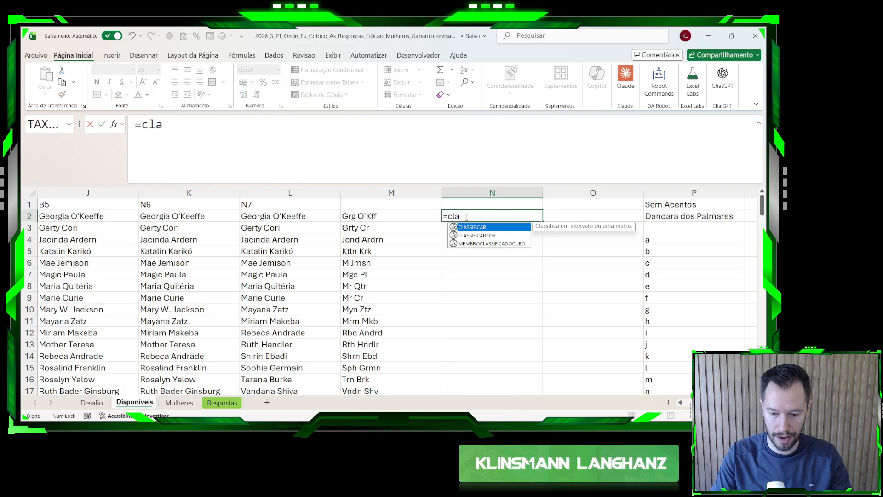
{"action": "key", "text": "Tab"}
{"action": "key", "text": "Left"}
{"action": "key", "text": "ctrl+shift+Down"}
{"action": "key", "text": "Return"}
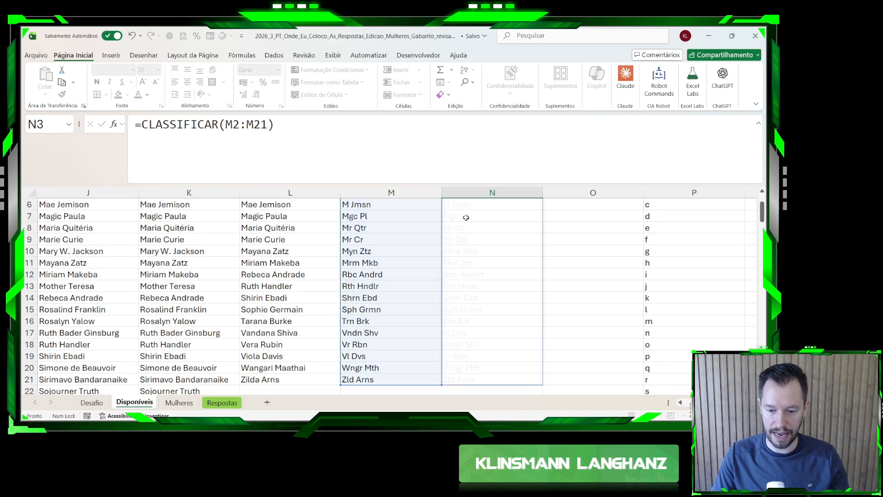
{"action": "key", "text": "Up"}
{"action": "key", "text": "Up"}
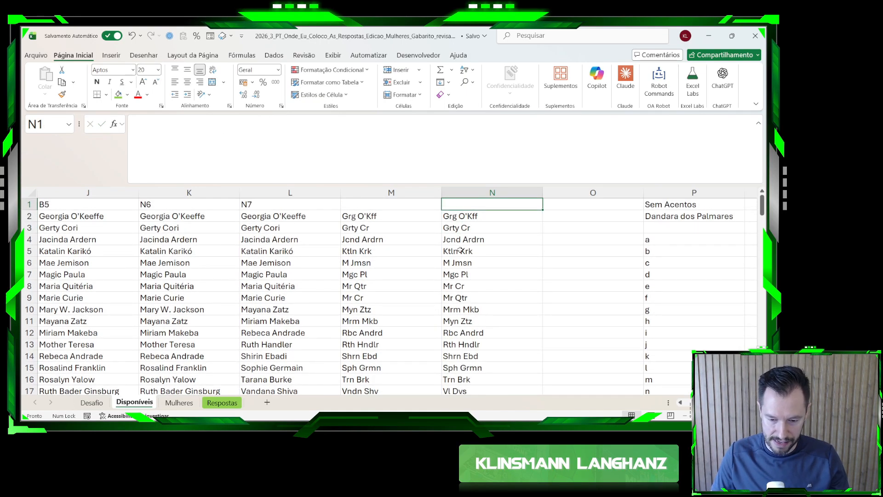
- Compare the unsorted and sorted vowel-free names in columns M and N around rows 8 and 9
{"action": "scroll", "coordinate": [460, 250], "scroll_direction": "down", "scroll_amount": 1}
{"action": "left_click_drag", "start_coordinate": [379, 252], "coordinate": [442, 249]}
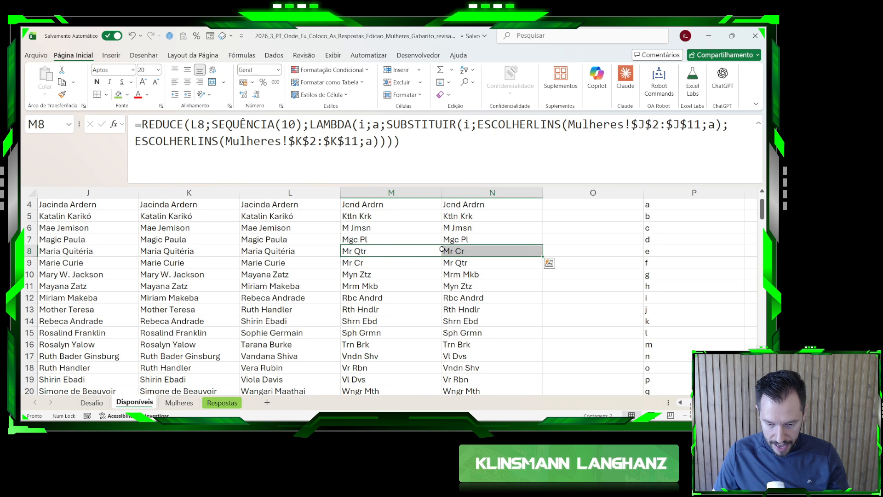
{"action": "left_click_drag", "start_coordinate": [375, 263], "coordinate": [449, 256]}
{"action": "left_click_drag", "start_coordinate": [422, 251], "coordinate": [462, 250]}
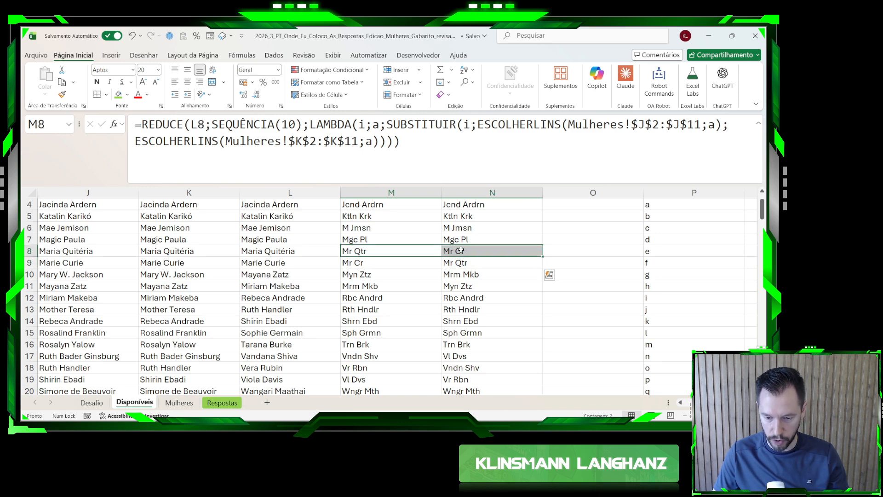
{"action": "scroll", "coordinate": [462, 246], "scroll_direction": "up", "scroll_amount": 1}
{"action": "left_click", "coordinate": [464, 217]}
{"action": "key", "text": "ctrl+shift+Down"}
{"action": "key", "text": "ctrl+c"}
{"action": "left_click", "coordinate": [90, 406]}
{"action": "left_click", "coordinate": [226, 375]}
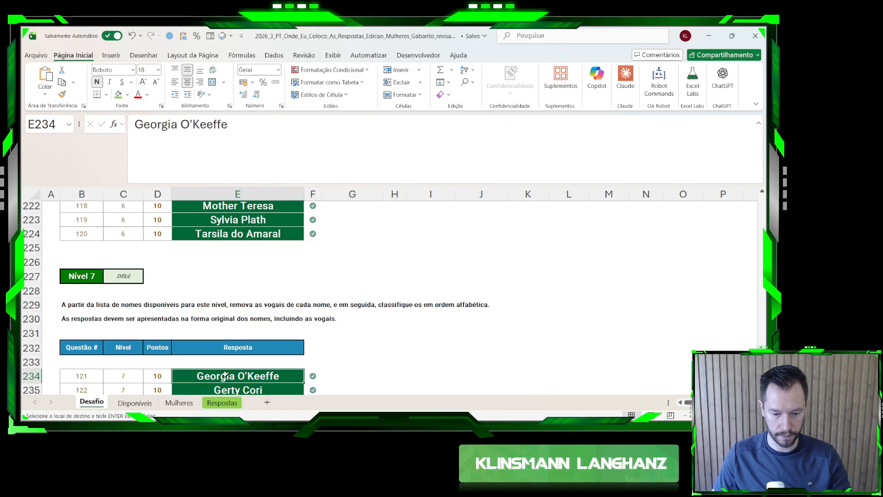
{"action": "key", "text": "Escape"}
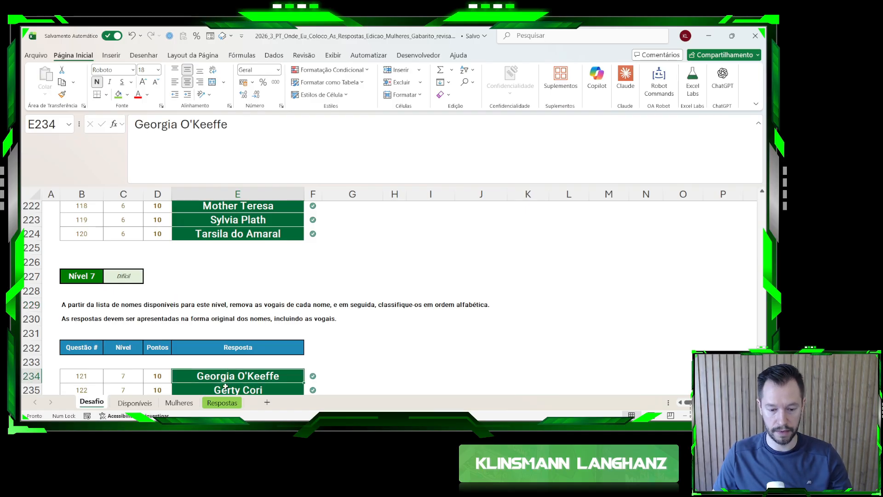
- Delete the CLASSIFICAR formula from N2 on the Disponíveis sheet
{"action": "left_click", "coordinate": [135, 403]}
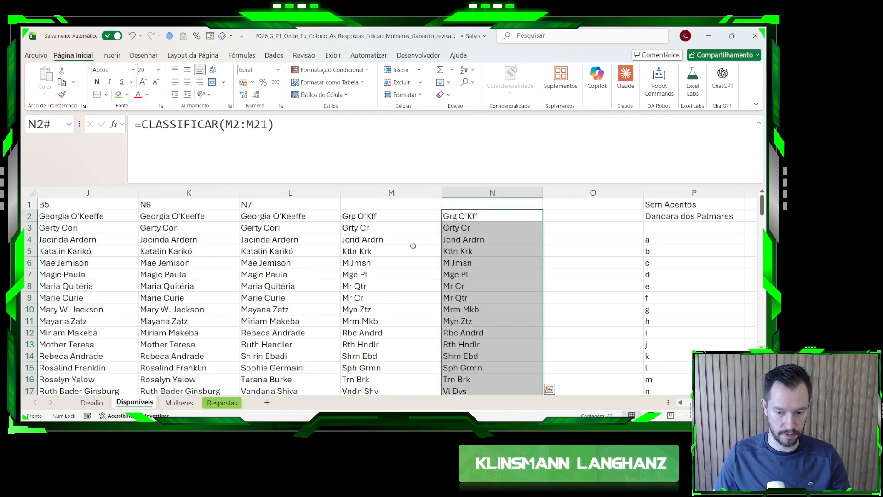
{"action": "left_click", "coordinate": [562, 212]}
{"action": "left_click", "coordinate": [501, 219]}
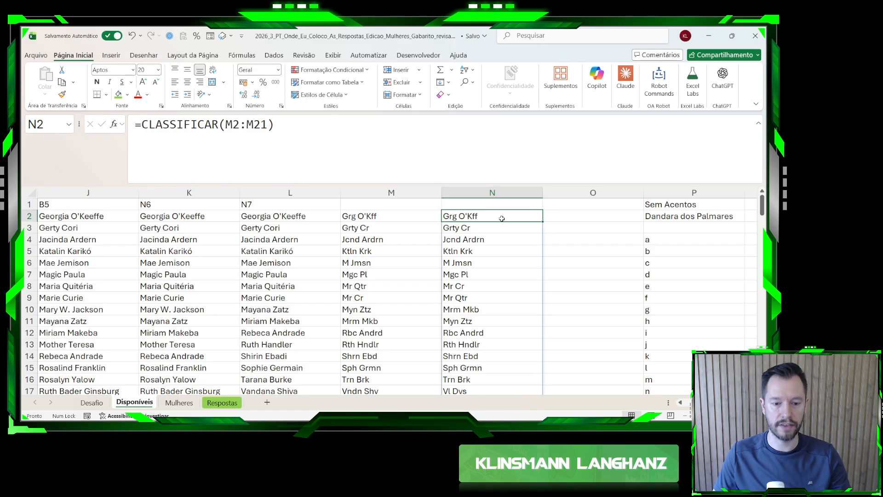
{"action": "key", "text": "Delete"}
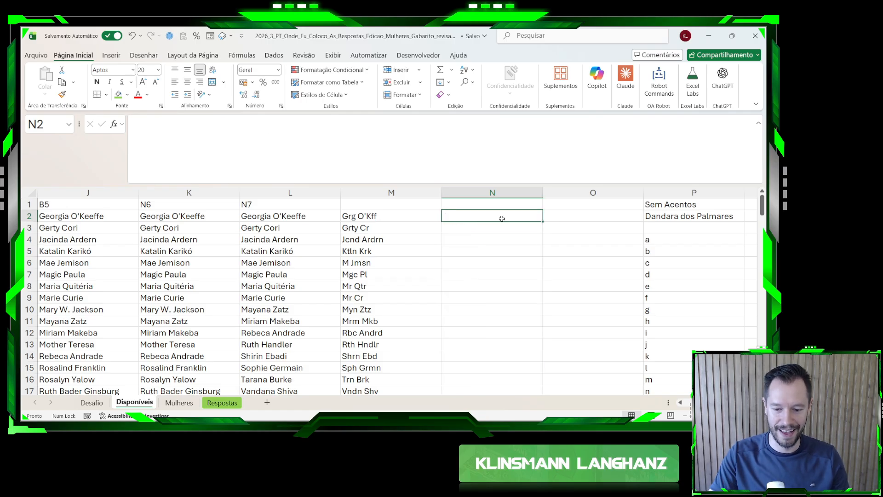
- Sort the original N7 names by their vowel-free versions with =CLASSIFICARPOR(L2#;M2:M21;1) in N2 of the Disponíveis sheet
{"action": "type", "text": "=class"}
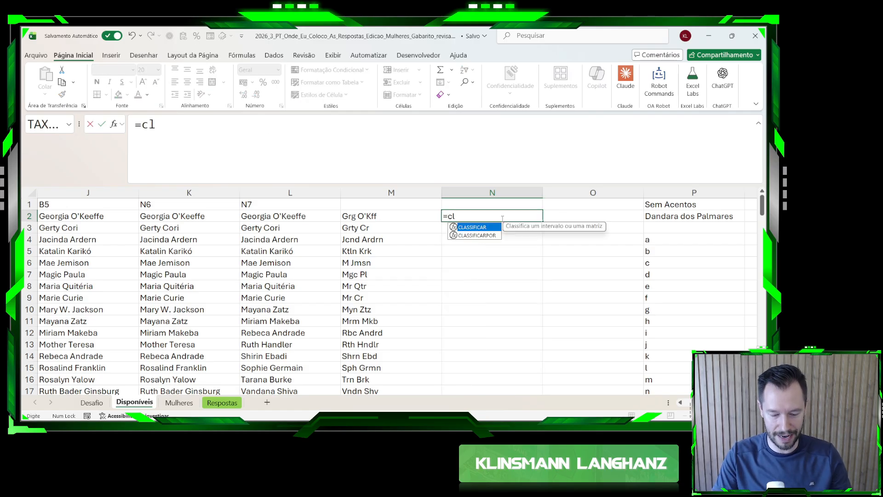
{"action": "key", "text": "Tab"}
{"action": "key", "text": "Left"}
{"action": "key", "text": "Left"}
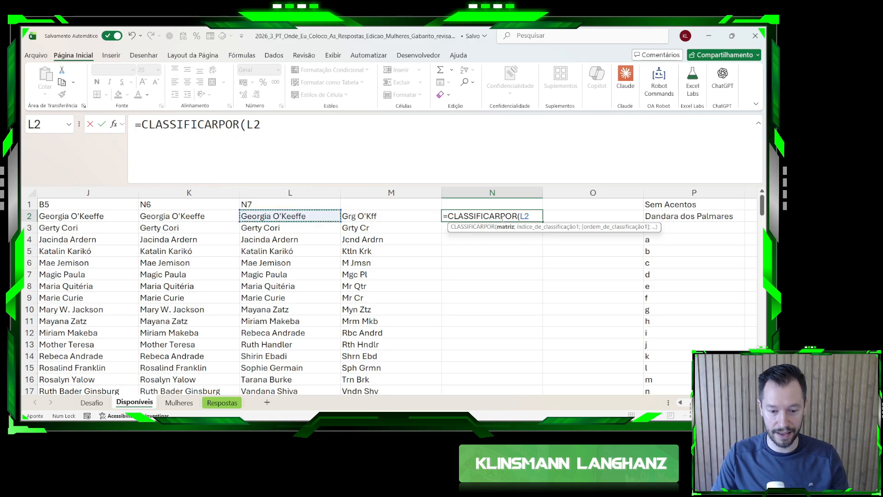
{"action": "type", "text": "#;"}
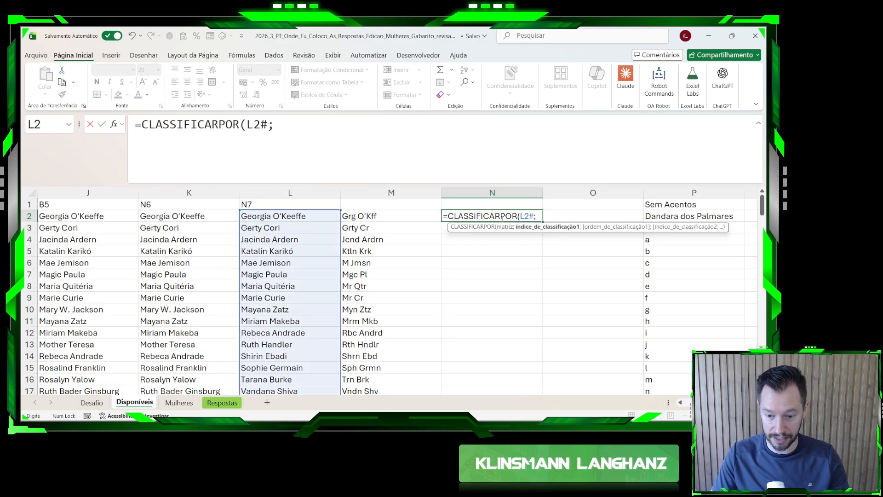
{"action": "key", "text": "Left"}
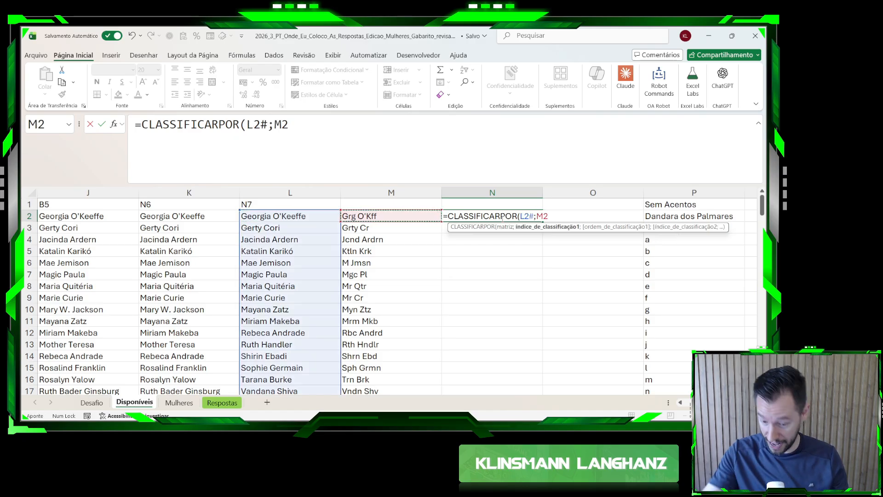
{"action": "key", "text": "ctrl+shift+Down"}
{"action": "type", "text": ";1"}
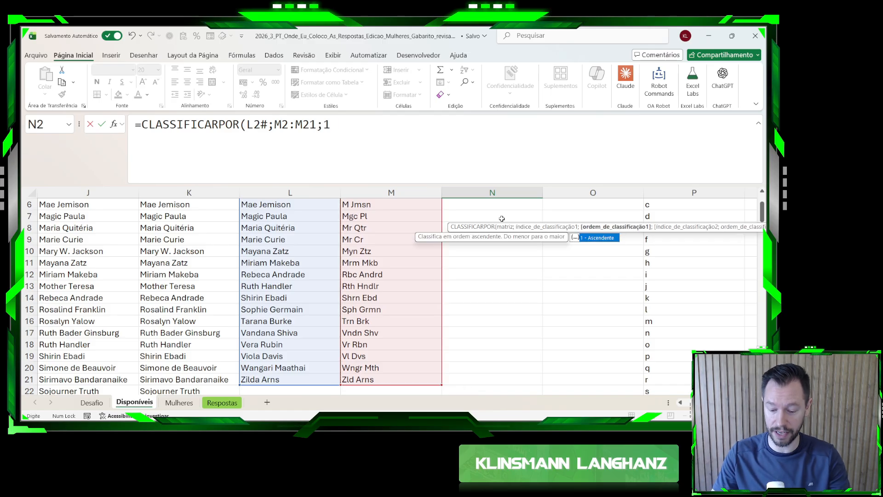
{"action": "key", "text": "Return"}
- Copy the sorted names in N2:N21 and paste them as values into the Nível 7 answers from E234 on the Desafio sheet
{"action": "scroll", "coordinate": [508, 227], "scroll_direction": "up", "scroll_amount": 1}
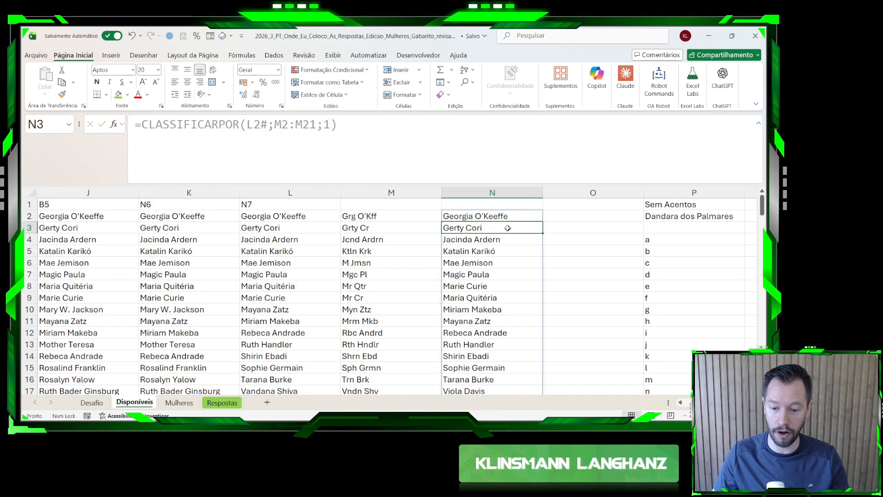
{"action": "left_click", "coordinate": [505, 213]}
{"action": "key", "text": "ctrl+shift+Down"}
{"action": "key", "text": "ctrl+c"}
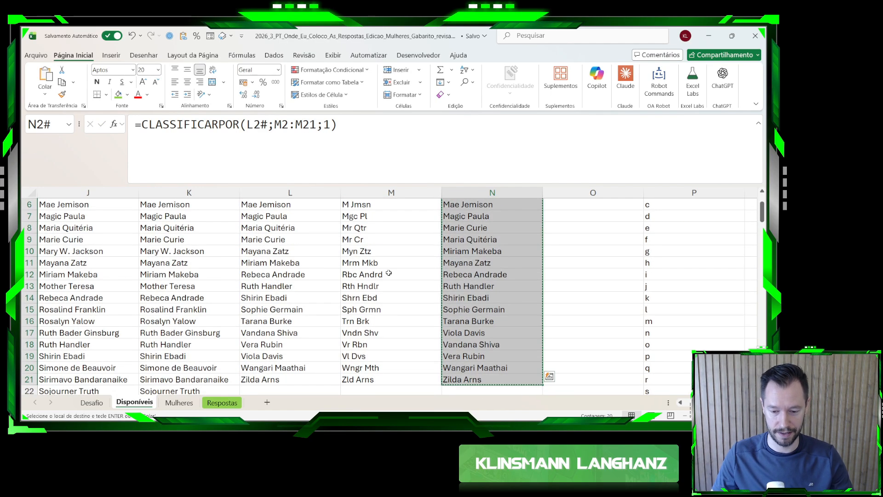
{"action": "left_click", "coordinate": [91, 402]}
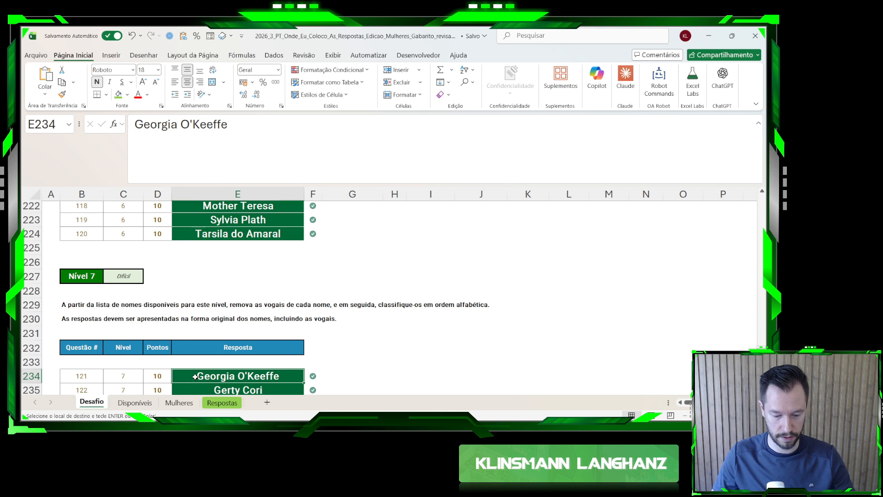
{"action": "key", "text": "ctrl+shift+v"}
{"action": "scroll", "coordinate": [216, 361], "scroll_direction": "down", "scroll_amount": 4}
{"action": "left_click", "coordinate": [339, 320]}
{"action": "key", "text": "Escape"}
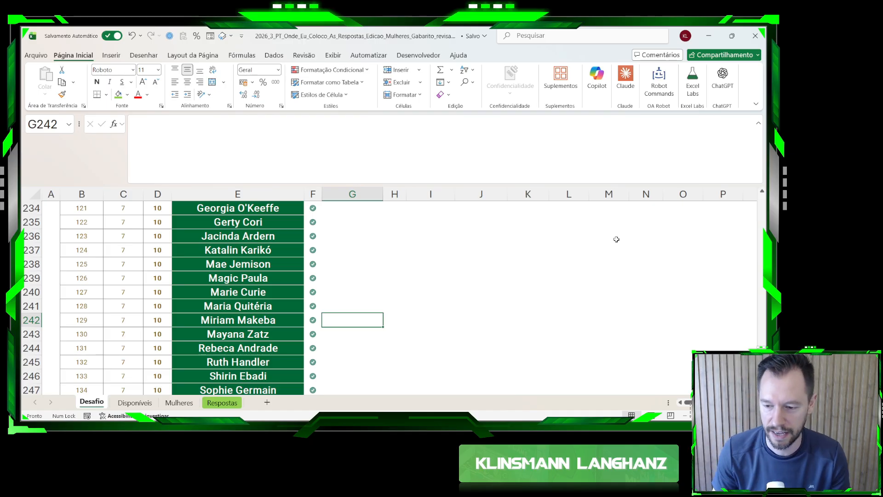
- Collapse the expanded formula bar and review the Desafio answers from Nível 7 back up to the bonus questions and the RESULTADO score
{"action": "left_click", "coordinate": [759, 123]}
{"action": "scroll", "coordinate": [335, 253], "scroll_direction": "up", "scroll_amount": 3}
{"action": "scroll", "coordinate": [309, 271], "scroll_direction": "down", "scroll_amount": 2}
{"action": "scroll", "coordinate": [309, 272], "scroll_direction": "down", "scroll_amount": 4}
{"action": "scroll", "coordinate": [282, 300], "scroll_direction": "up", "scroll_amount": 20}
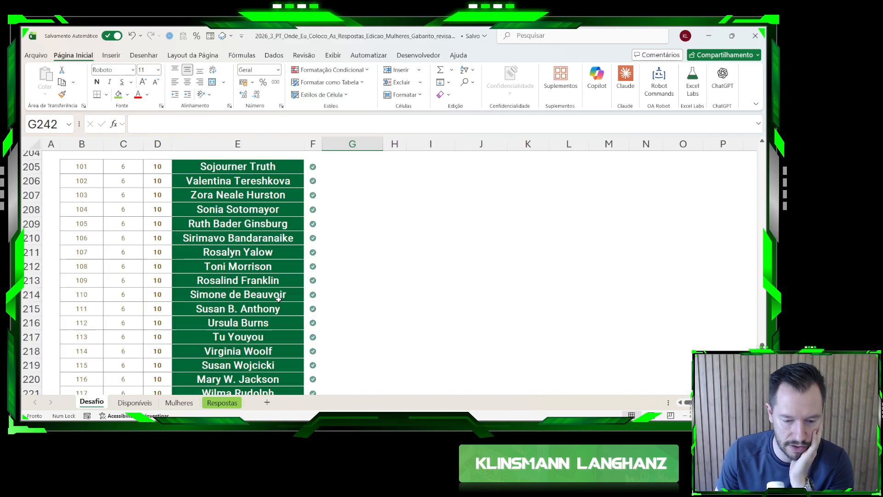
{"action": "scroll", "coordinate": [278, 299], "scroll_direction": "up", "scroll_amount": 20}
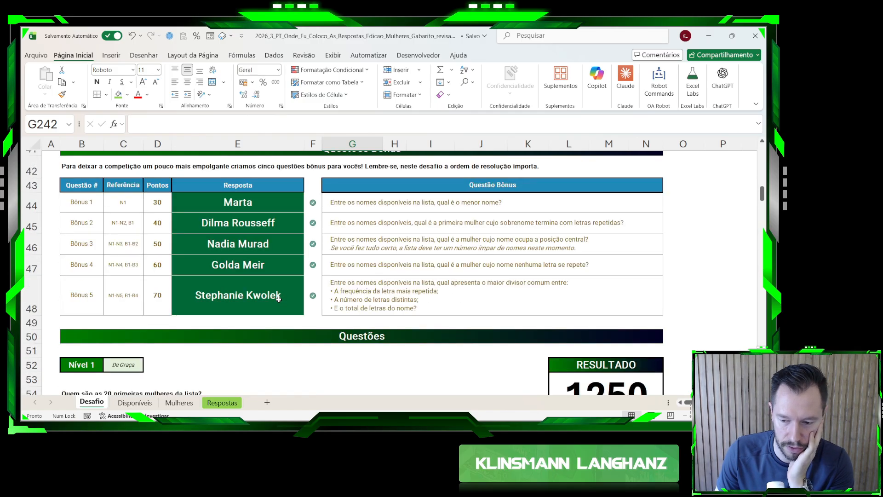
{"action": "scroll", "coordinate": [602, 342], "scroll_direction": "down", "scroll_amount": 2}
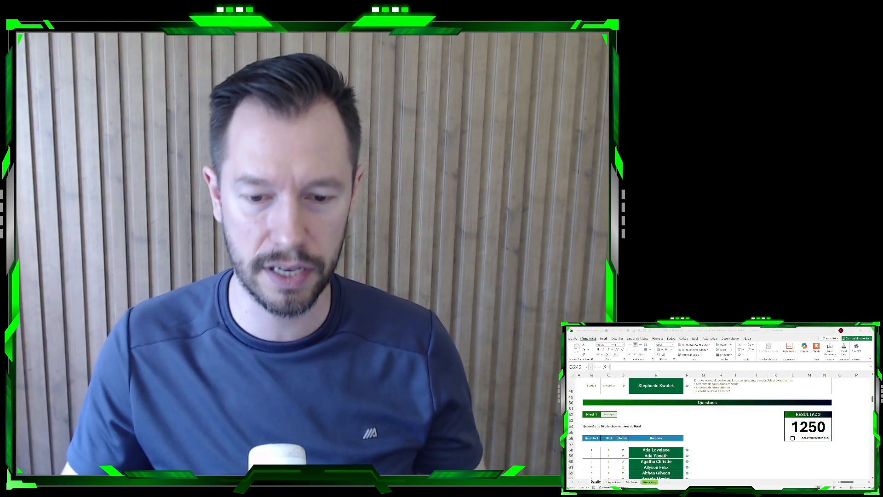
{"action": "scroll", "coordinate": [719, 446], "scroll_direction": "up", "scroll_amount": 1}
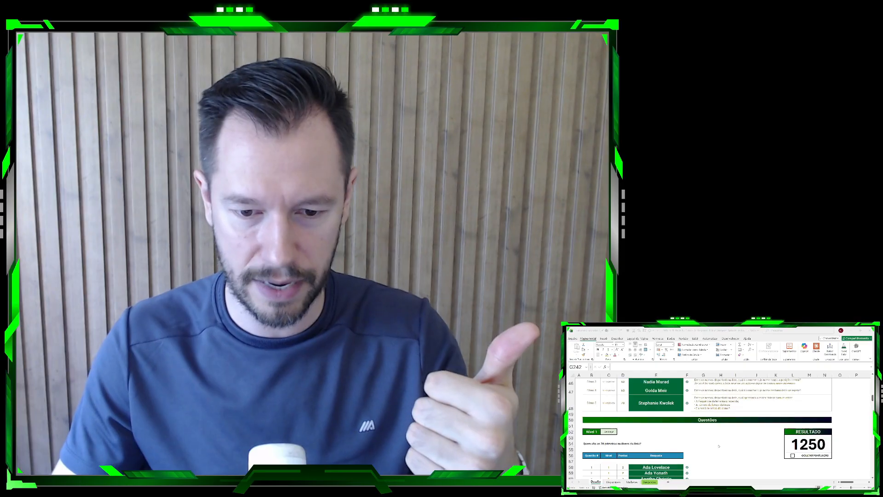